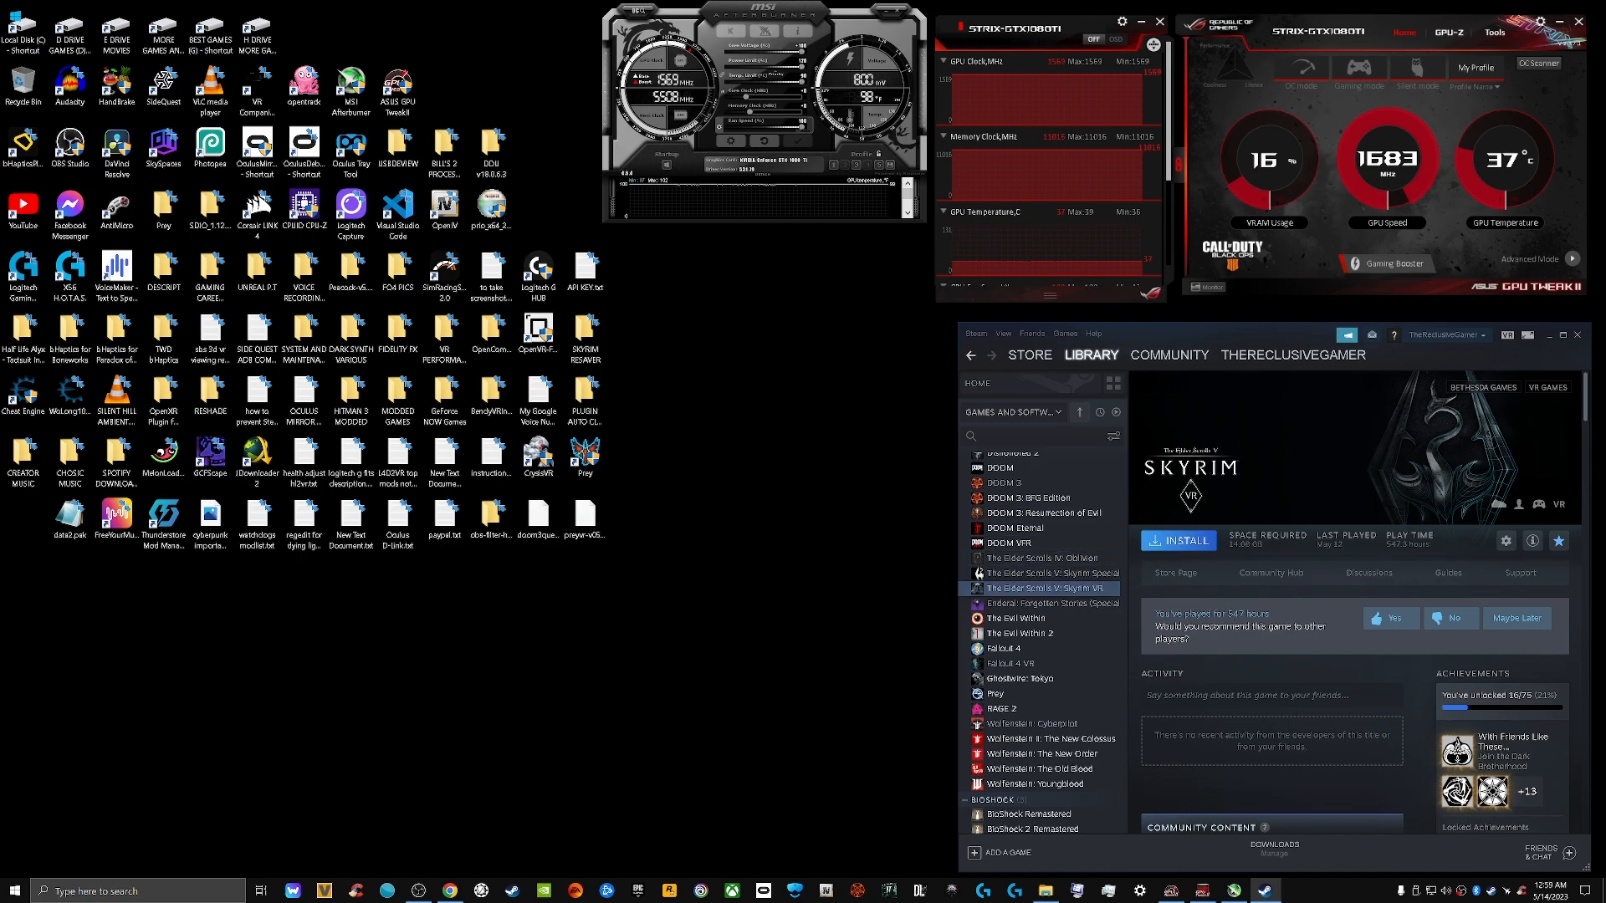
Open the TAHROVIN VR SKYRIM folder on the BEST GAMES (G:) drive
{"action": "double_click", "coordinate": [210, 34]}
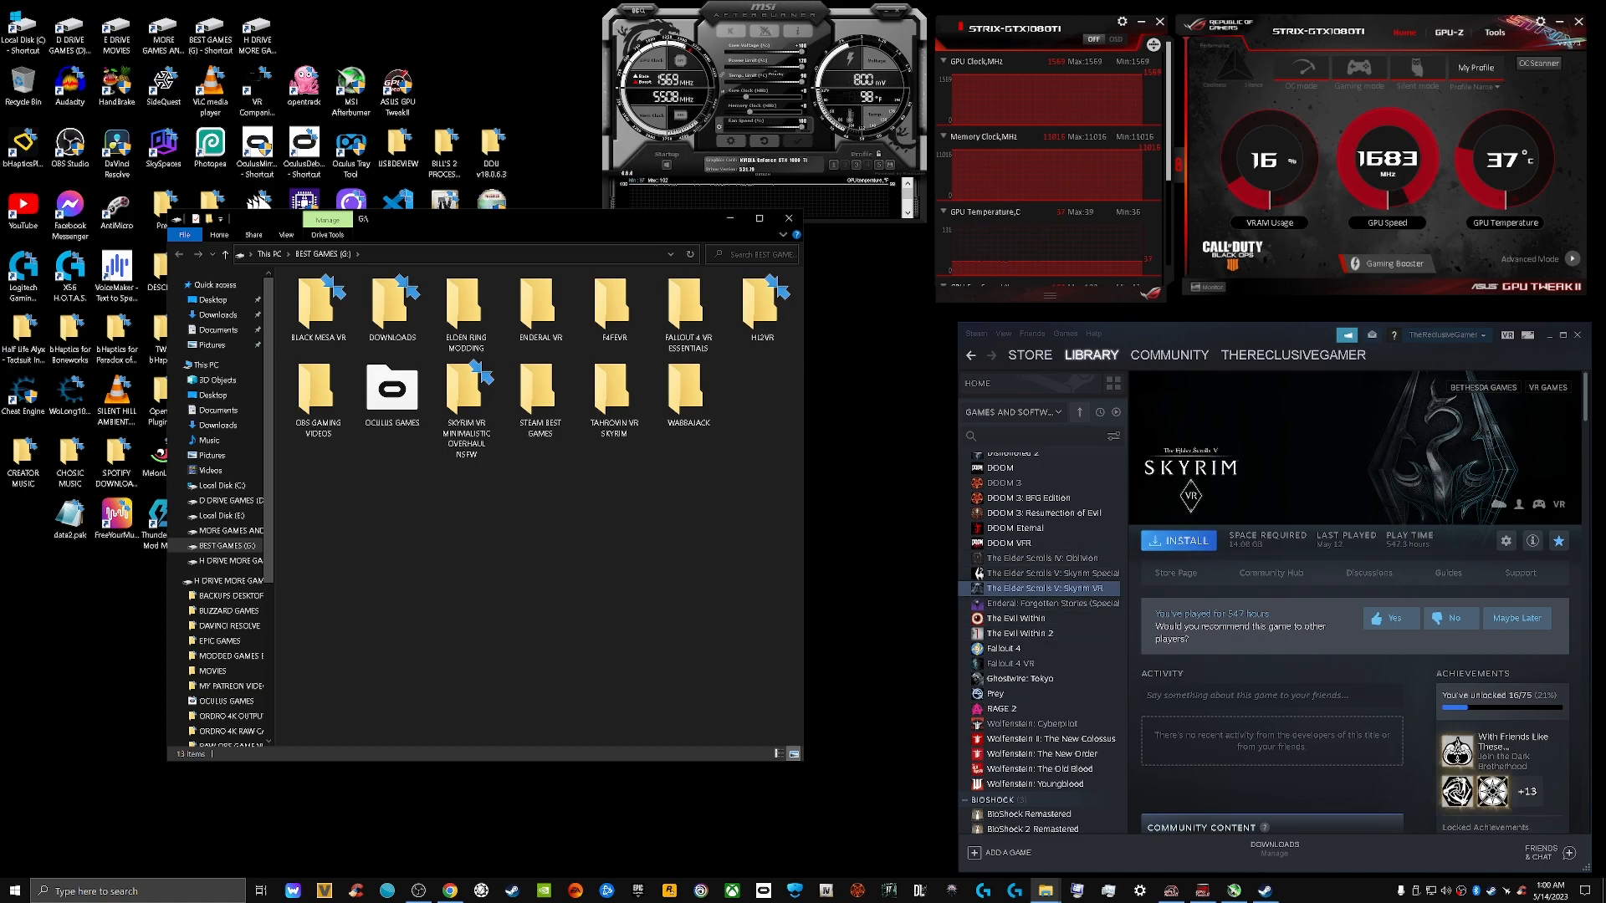
{"action": "left_click_drag", "start_coordinate": [1267, 331], "coordinate": [1163, 327]}
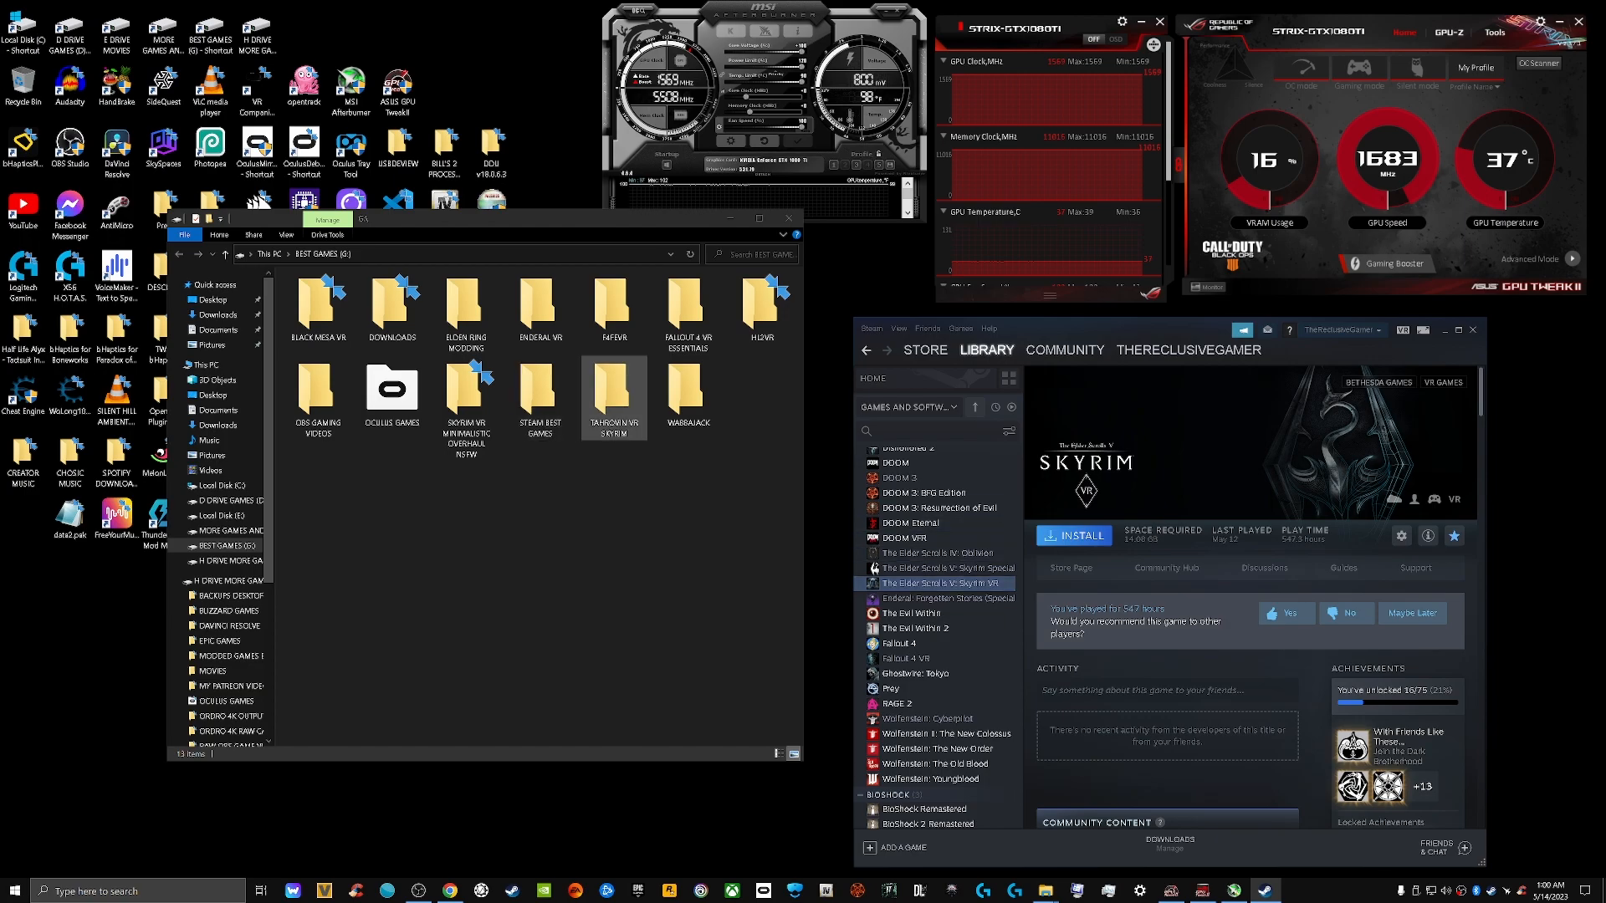
{"action": "double_click", "coordinate": [614, 397]}
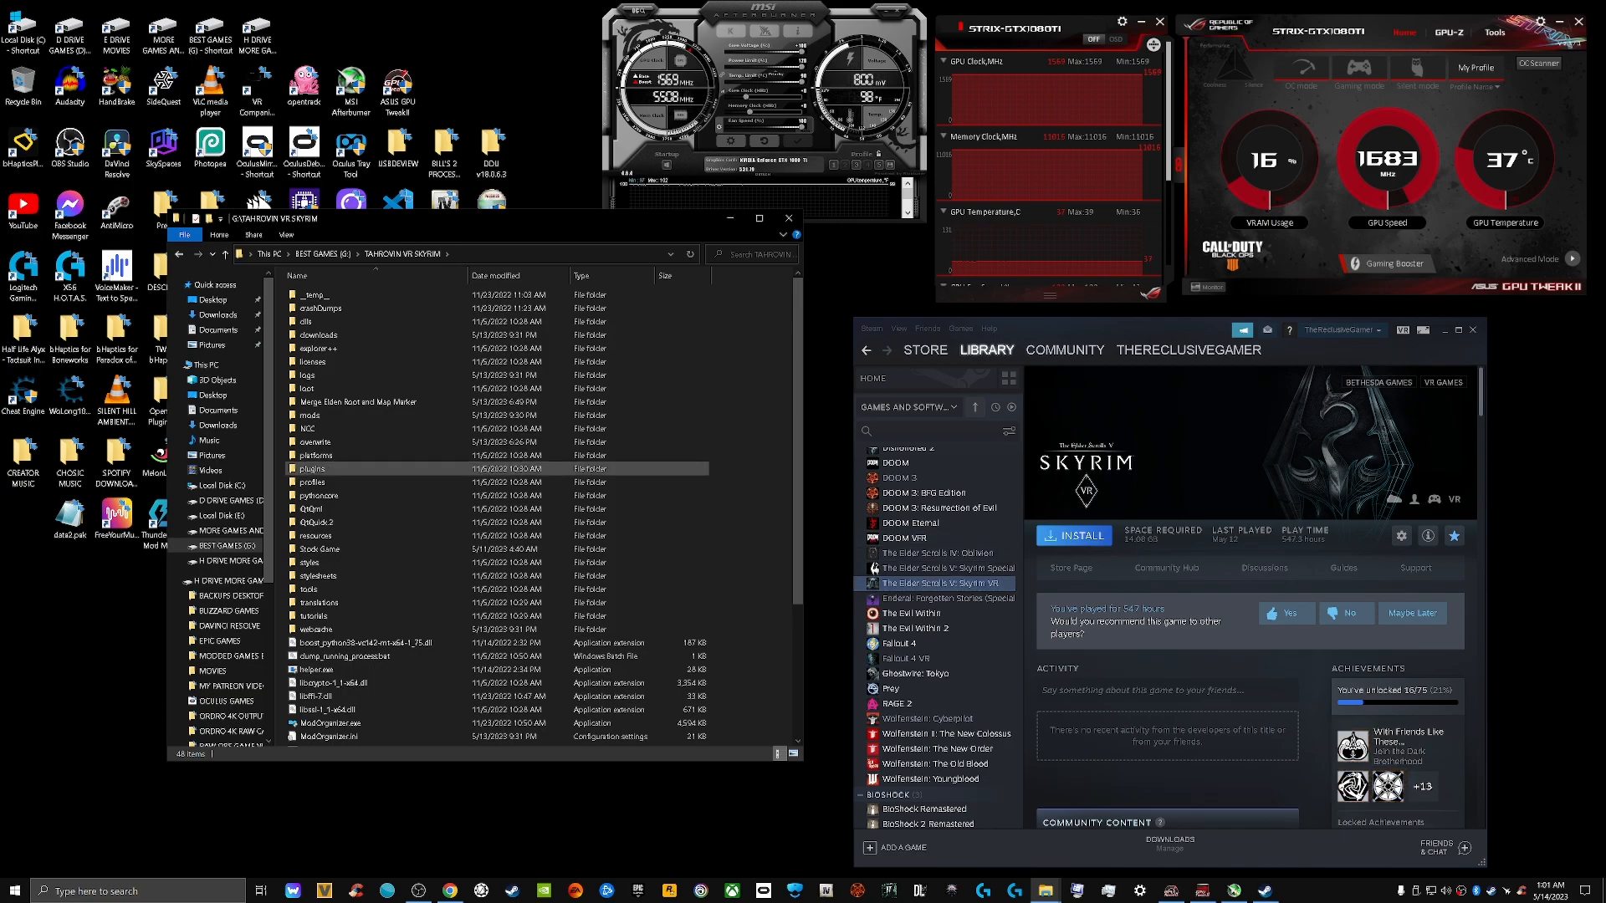
Open the Stock Game folder inside TAHROVIN VR SKYRIM and look through its game files
{"action": "left_click", "coordinate": [318, 549]}
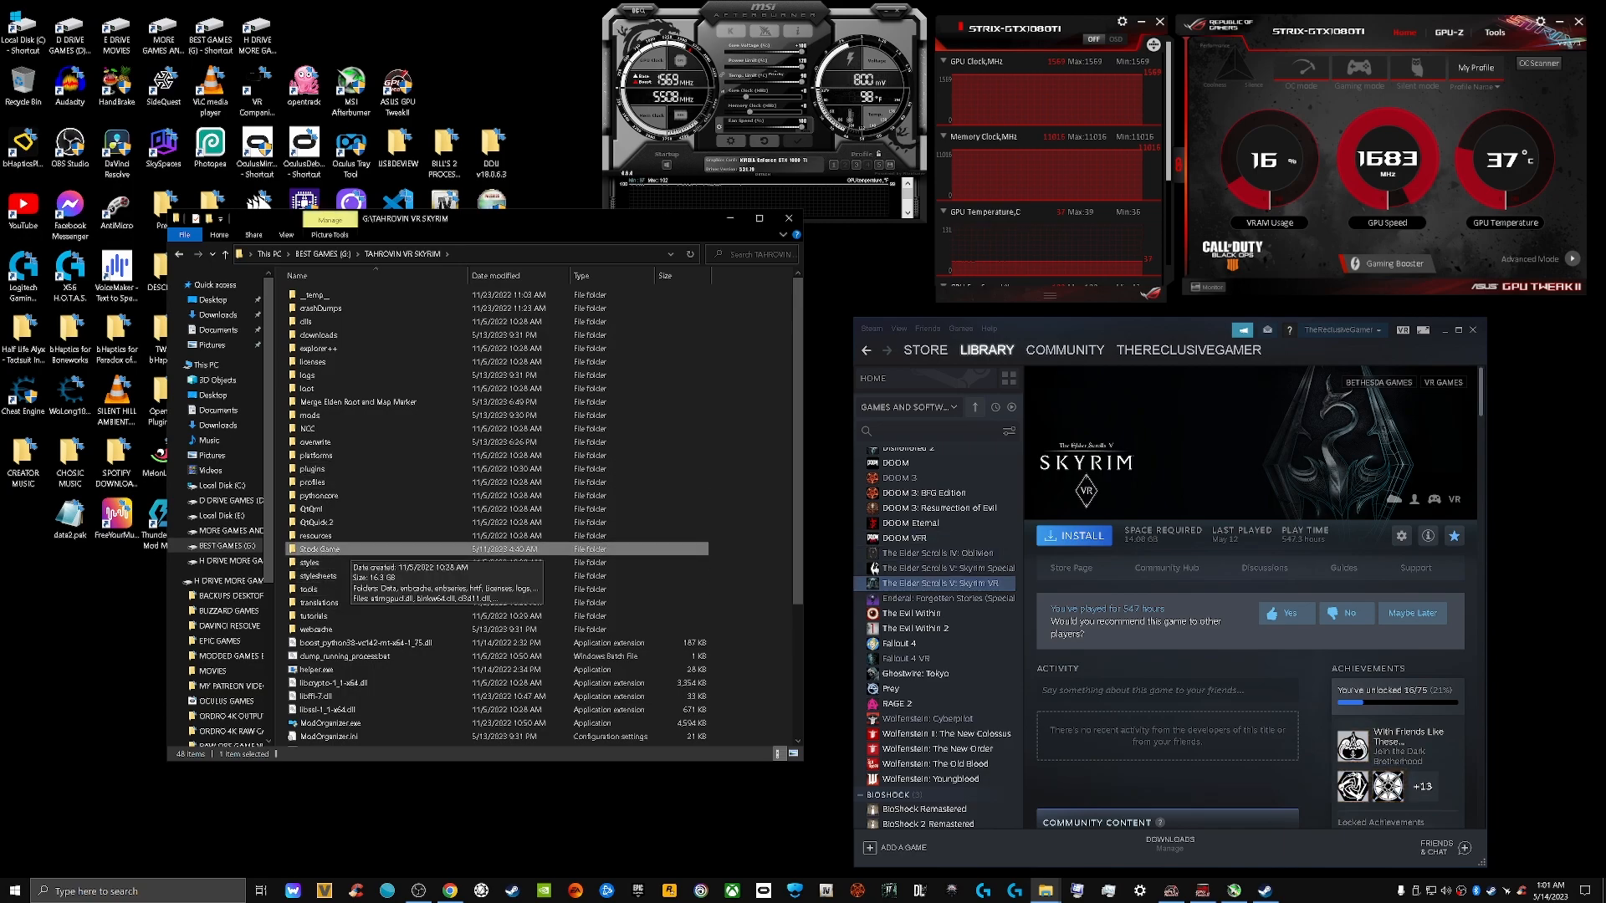
{"action": "double_click", "coordinate": [330, 549]}
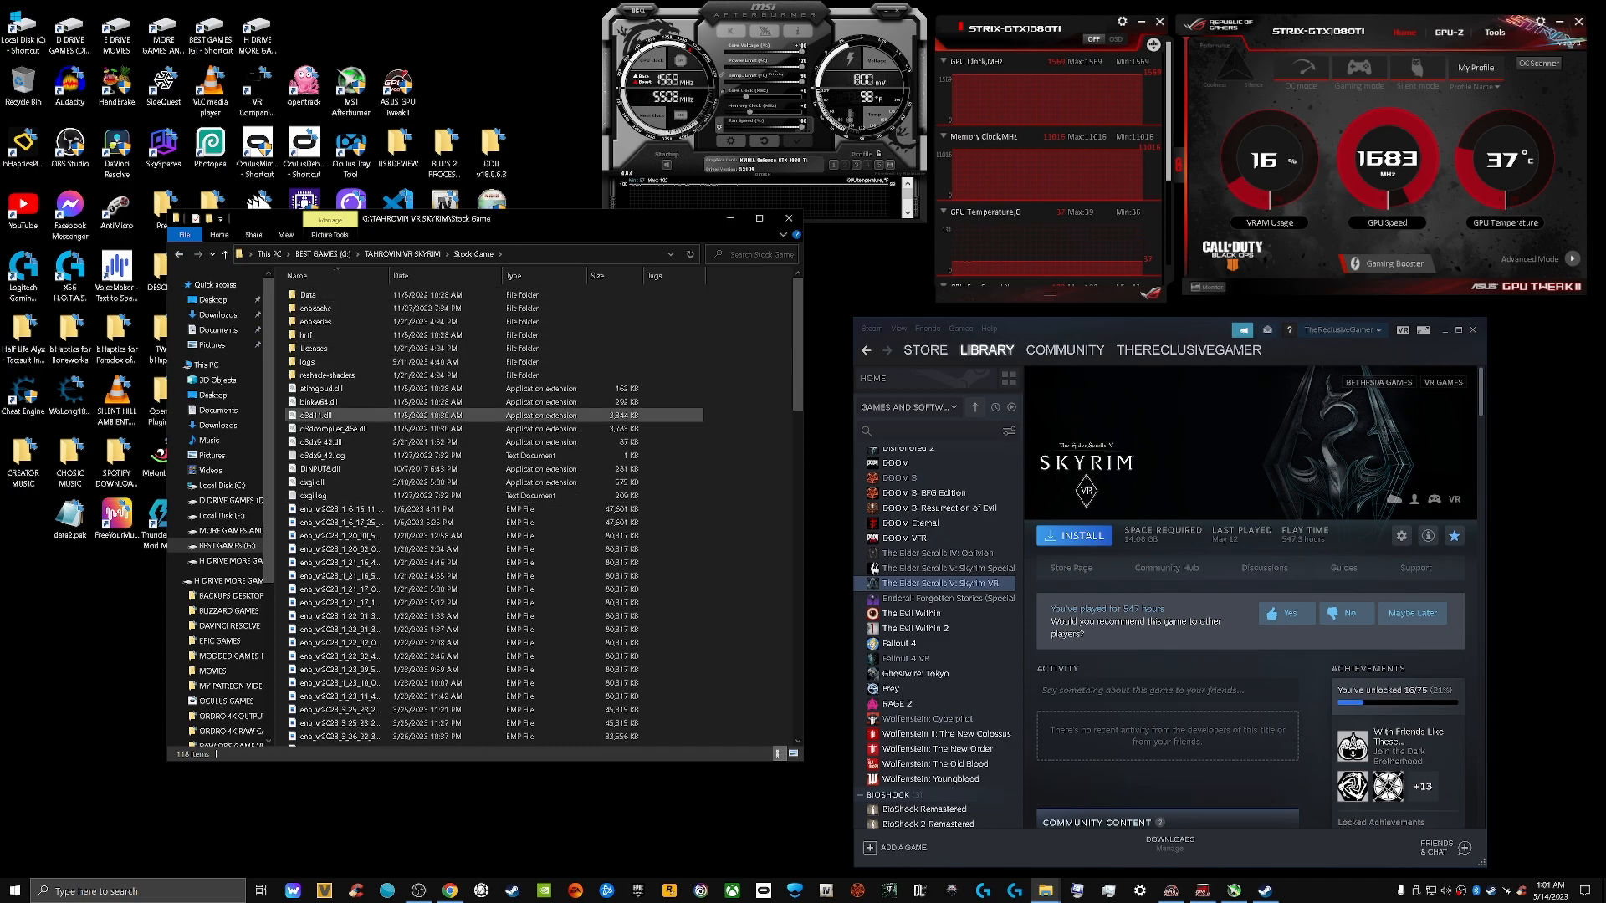
{"action": "scroll", "coordinate": [494, 422], "scroll_direction": "down", "scroll_amount": 9}
{"action": "scroll", "coordinate": [494, 432], "scroll_direction": "down", "scroll_amount": 18}
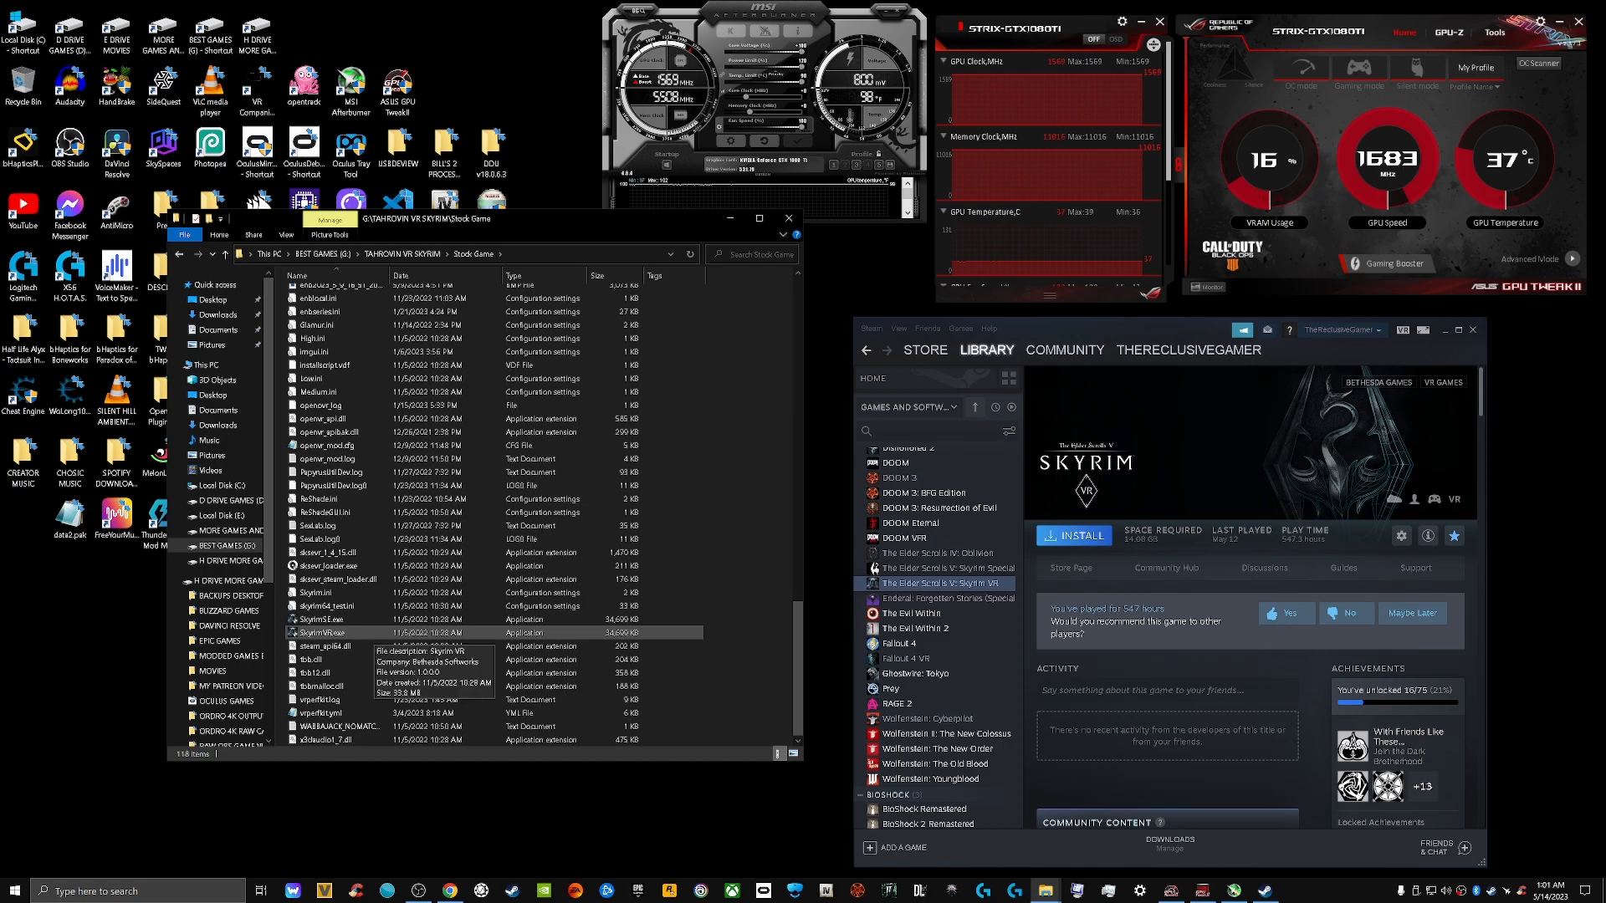
{"action": "scroll", "coordinate": [351, 543], "scroll_direction": "up", "scroll_amount": 12}
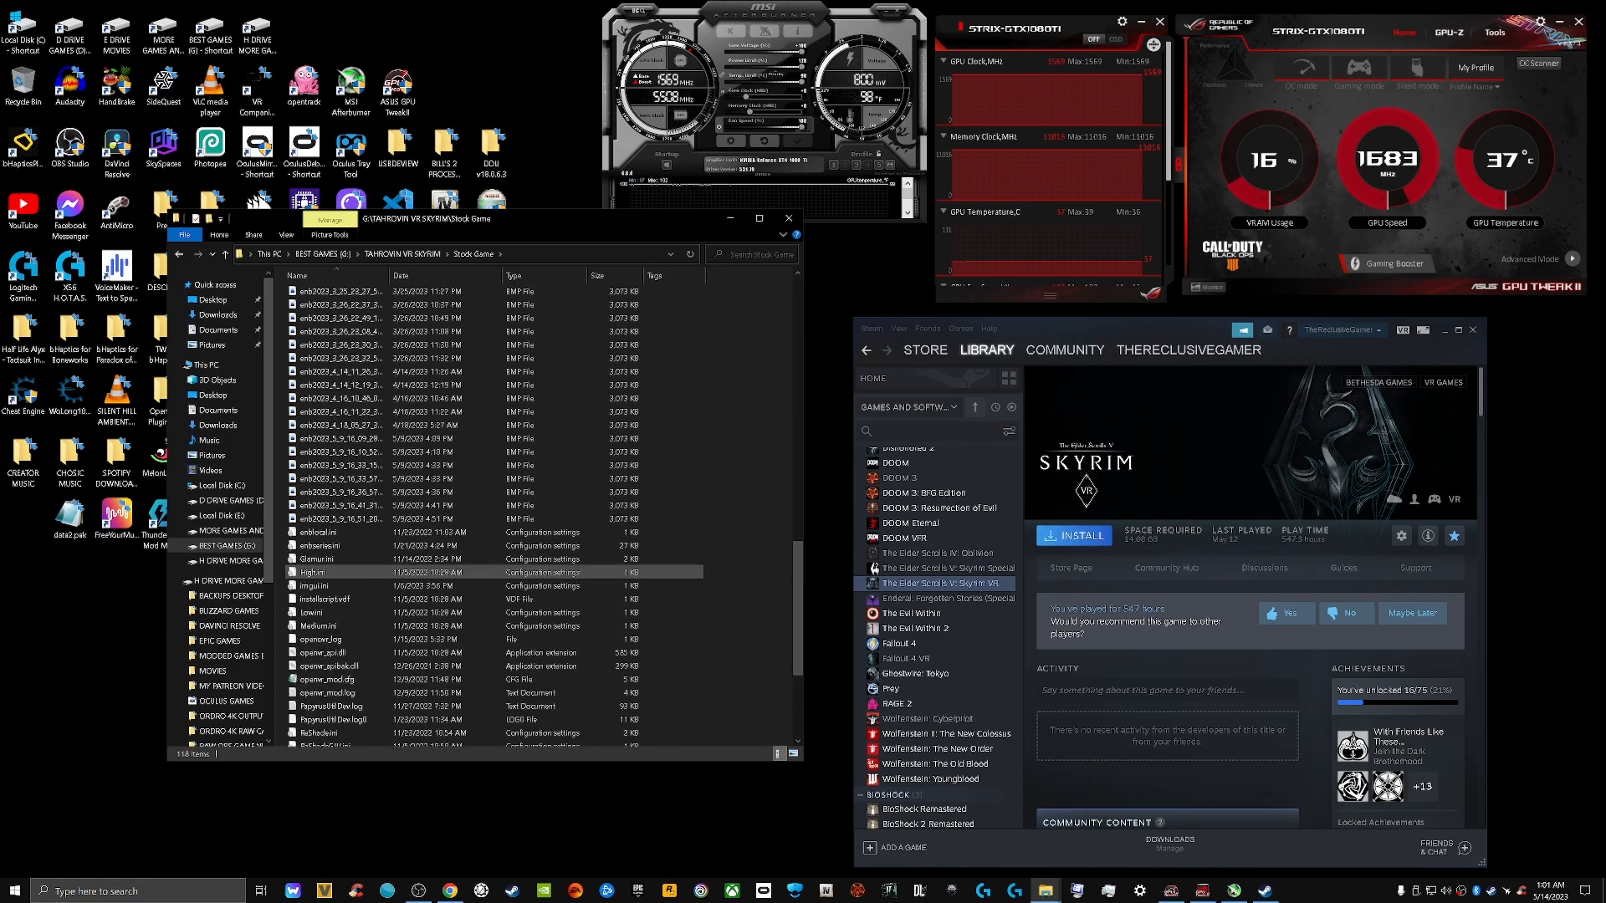
{"action": "scroll", "coordinate": [377, 558], "scroll_direction": "up", "scroll_amount": 13}
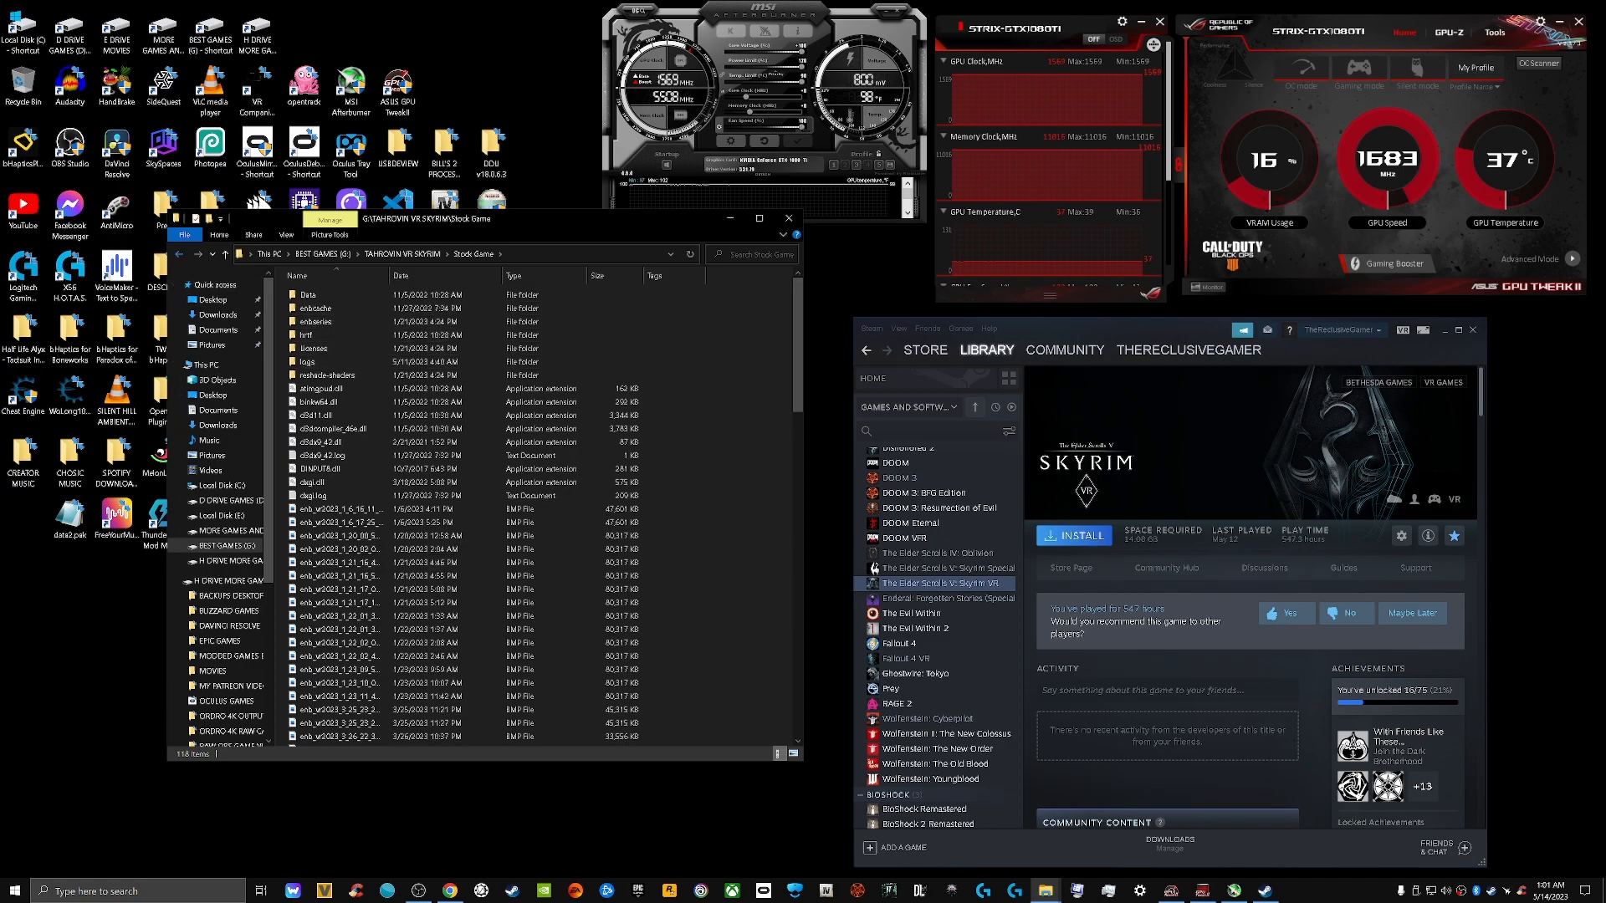
Return to the BEST GAMES (G:) drive, reopen TAHROVIN VR SKYRIM and select its Stock Game folder
{"action": "left_click", "coordinate": [179, 254]}
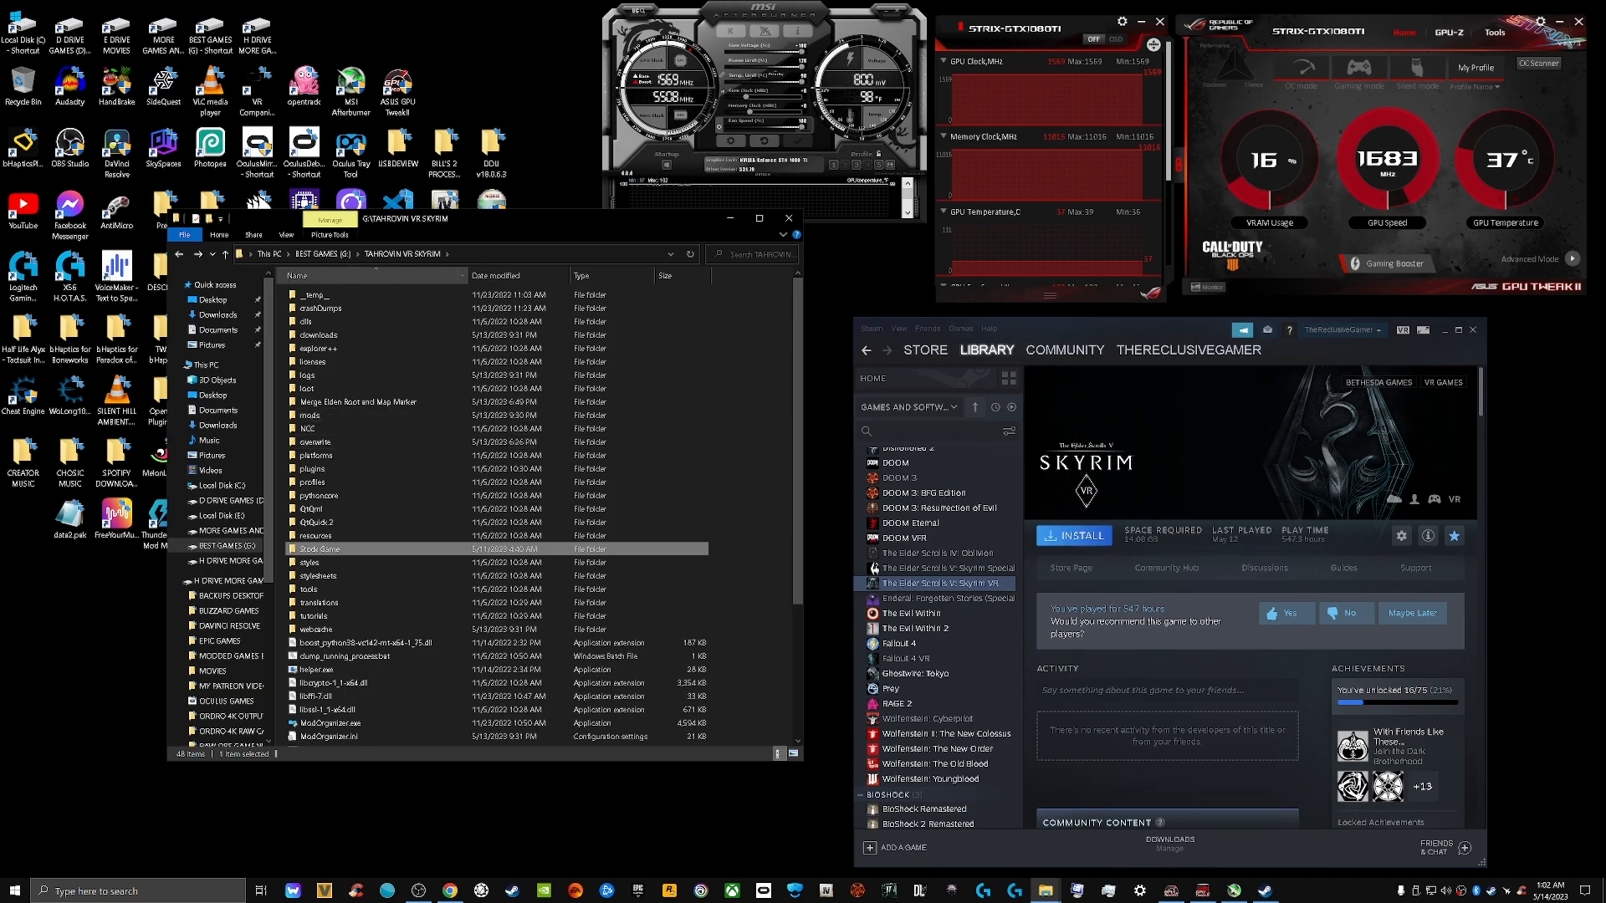
{"action": "left_click", "coordinate": [326, 253]}
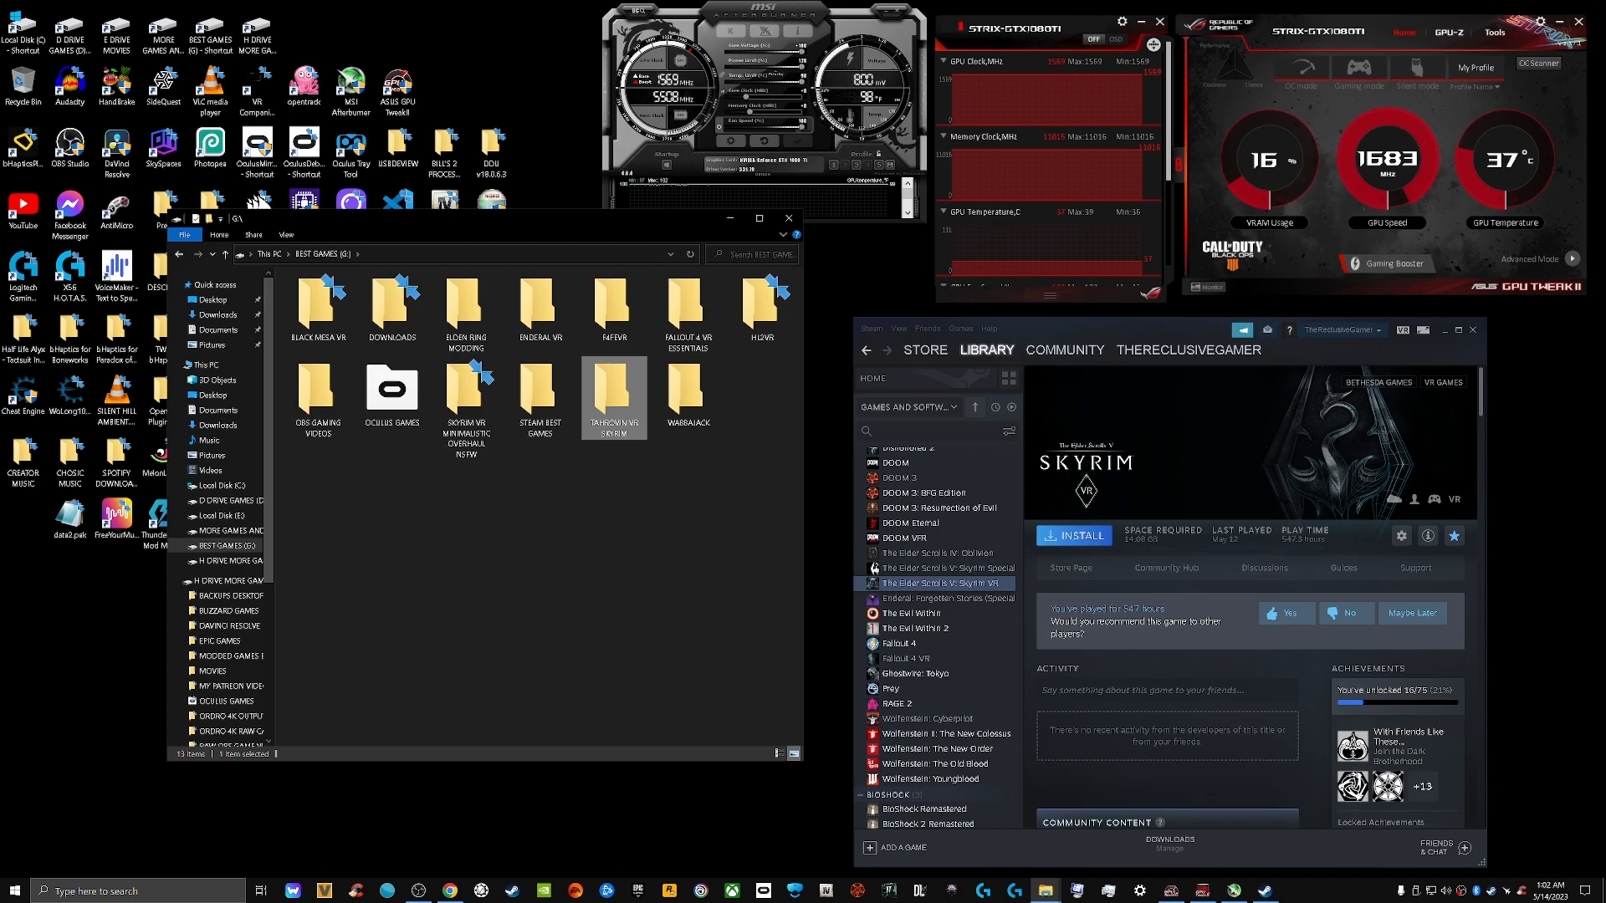
{"action": "double_click", "coordinate": [614, 391]}
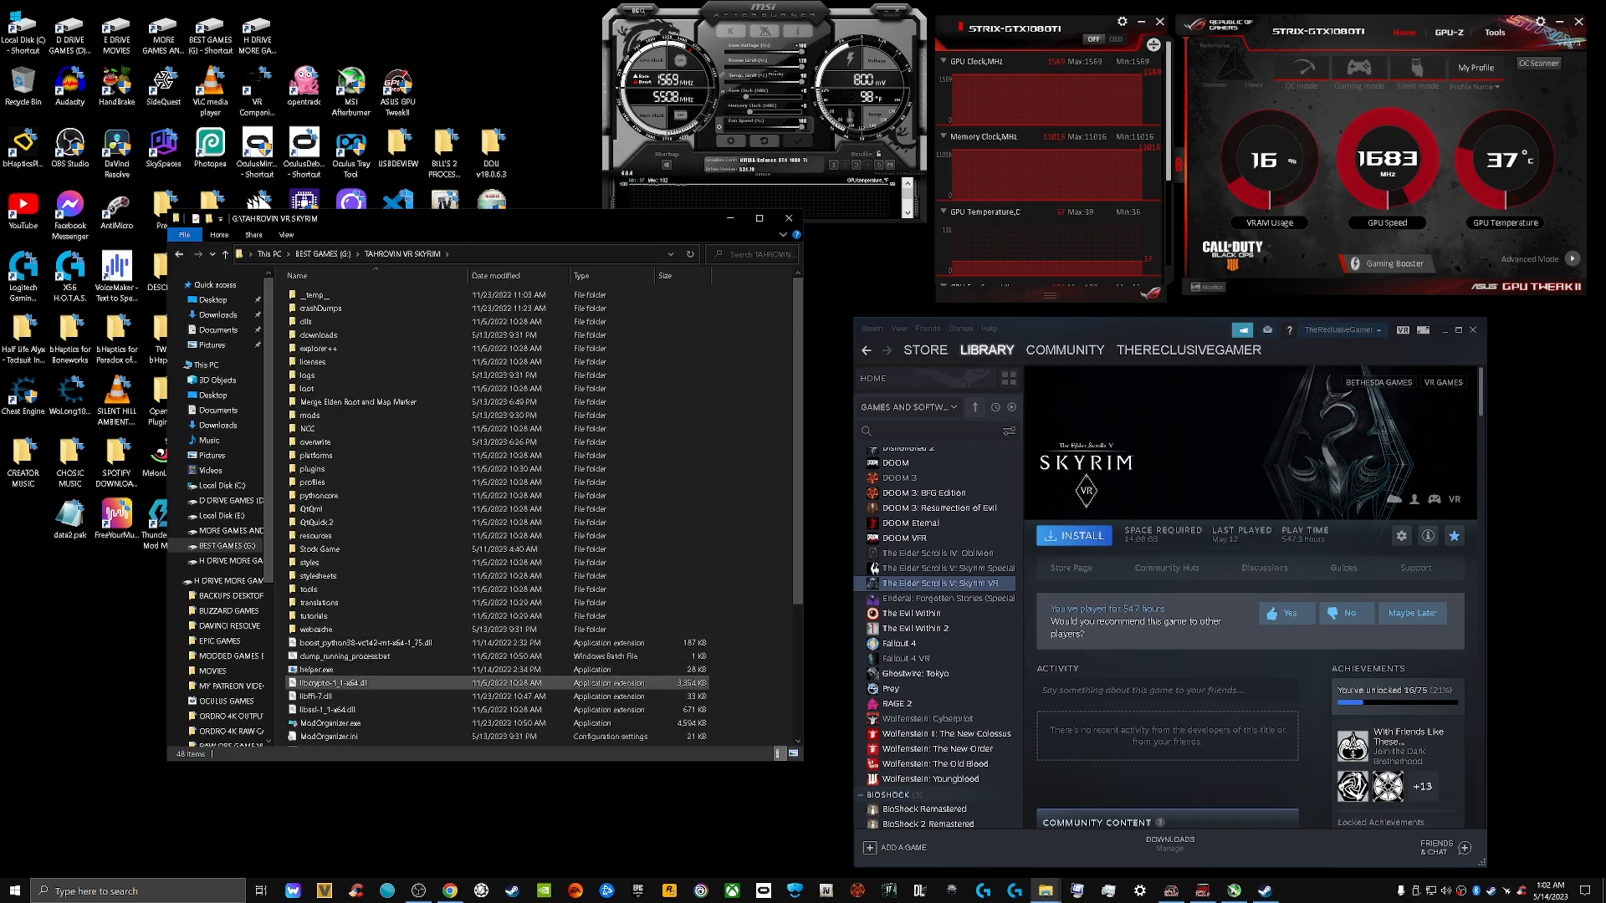
{"action": "left_click", "coordinate": [320, 548]}
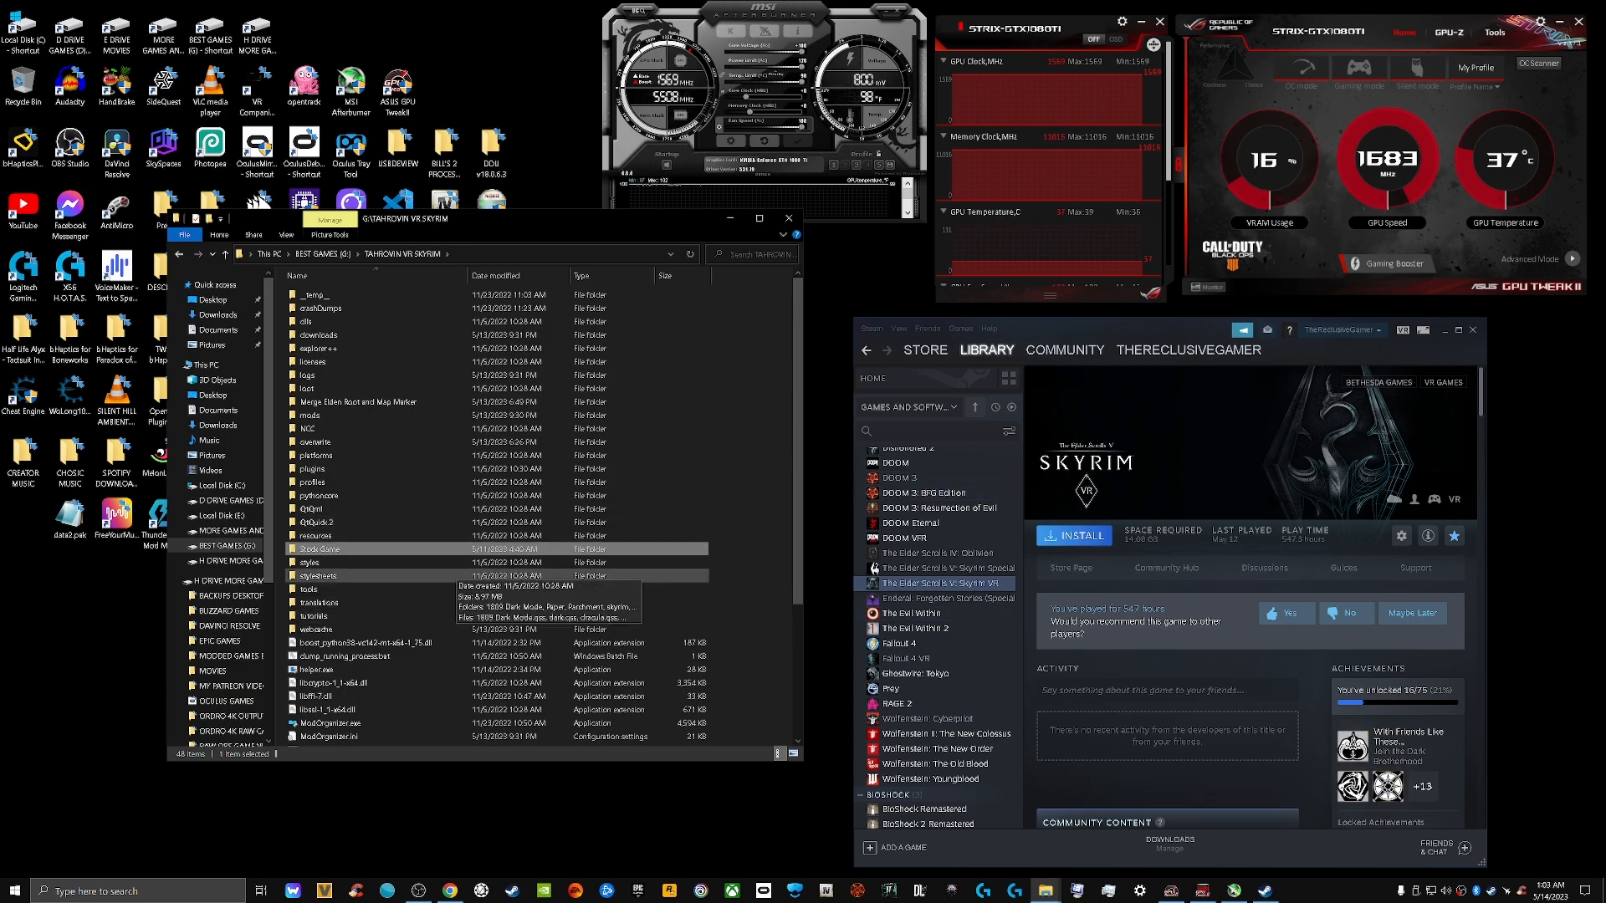
{"action": "mouse_move", "coordinate": [402, 550]}
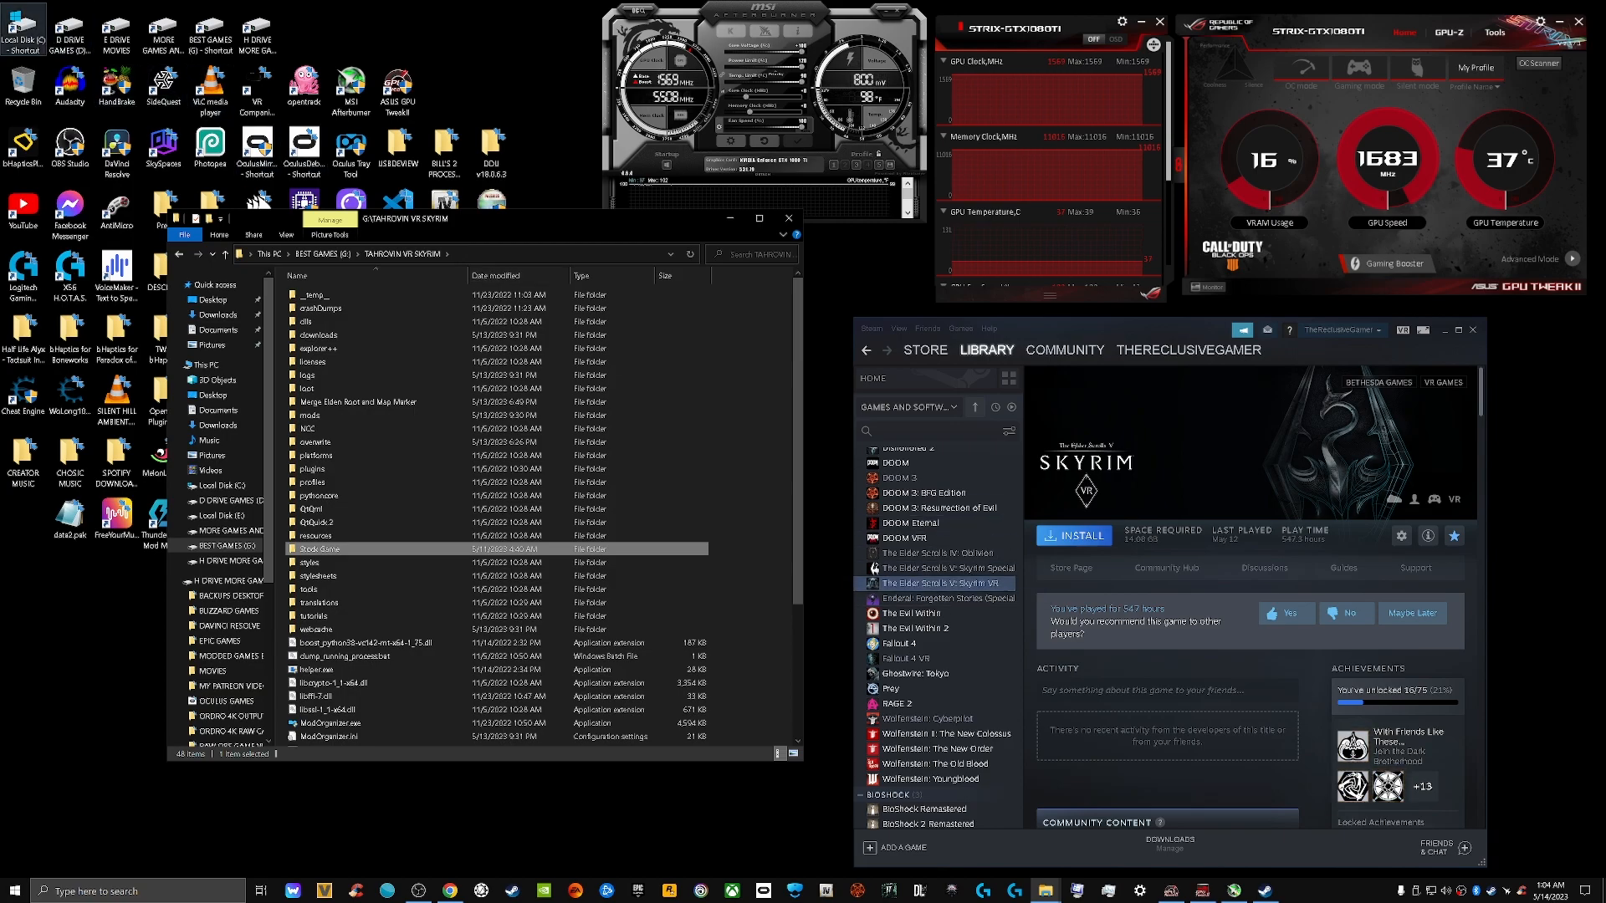
Open the AppData\Local folder of the personal user profile on Local Disk (C:) in a separate window
{"action": "double_click", "coordinate": [23, 29]}
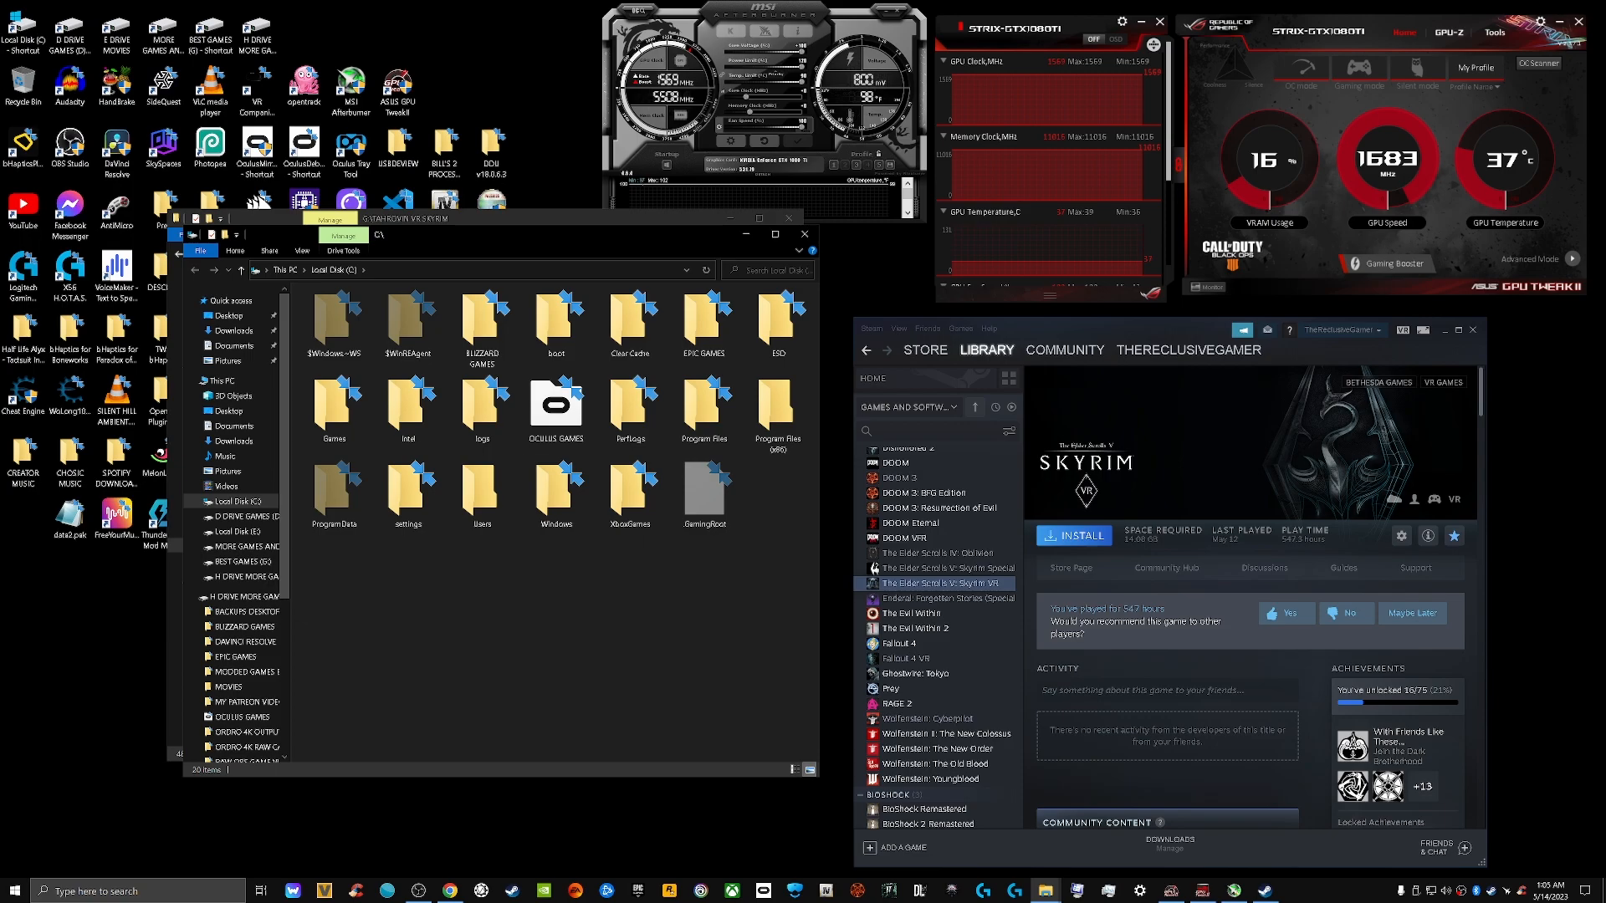
{"action": "double_click", "coordinate": [483, 495]}
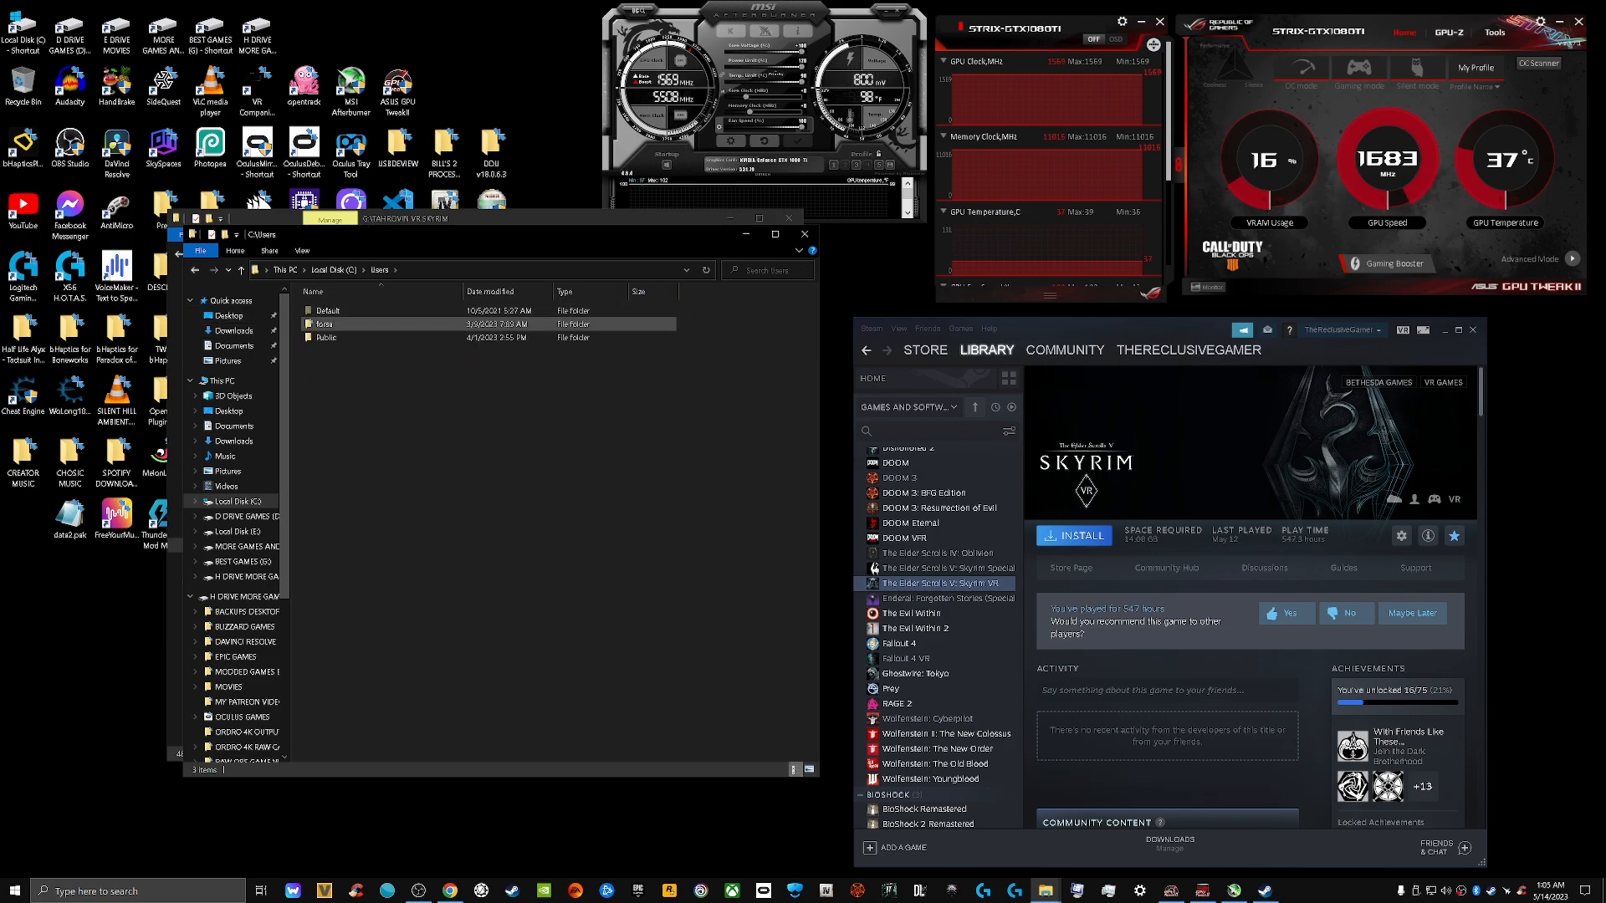
{"action": "double_click", "coordinate": [325, 324]}
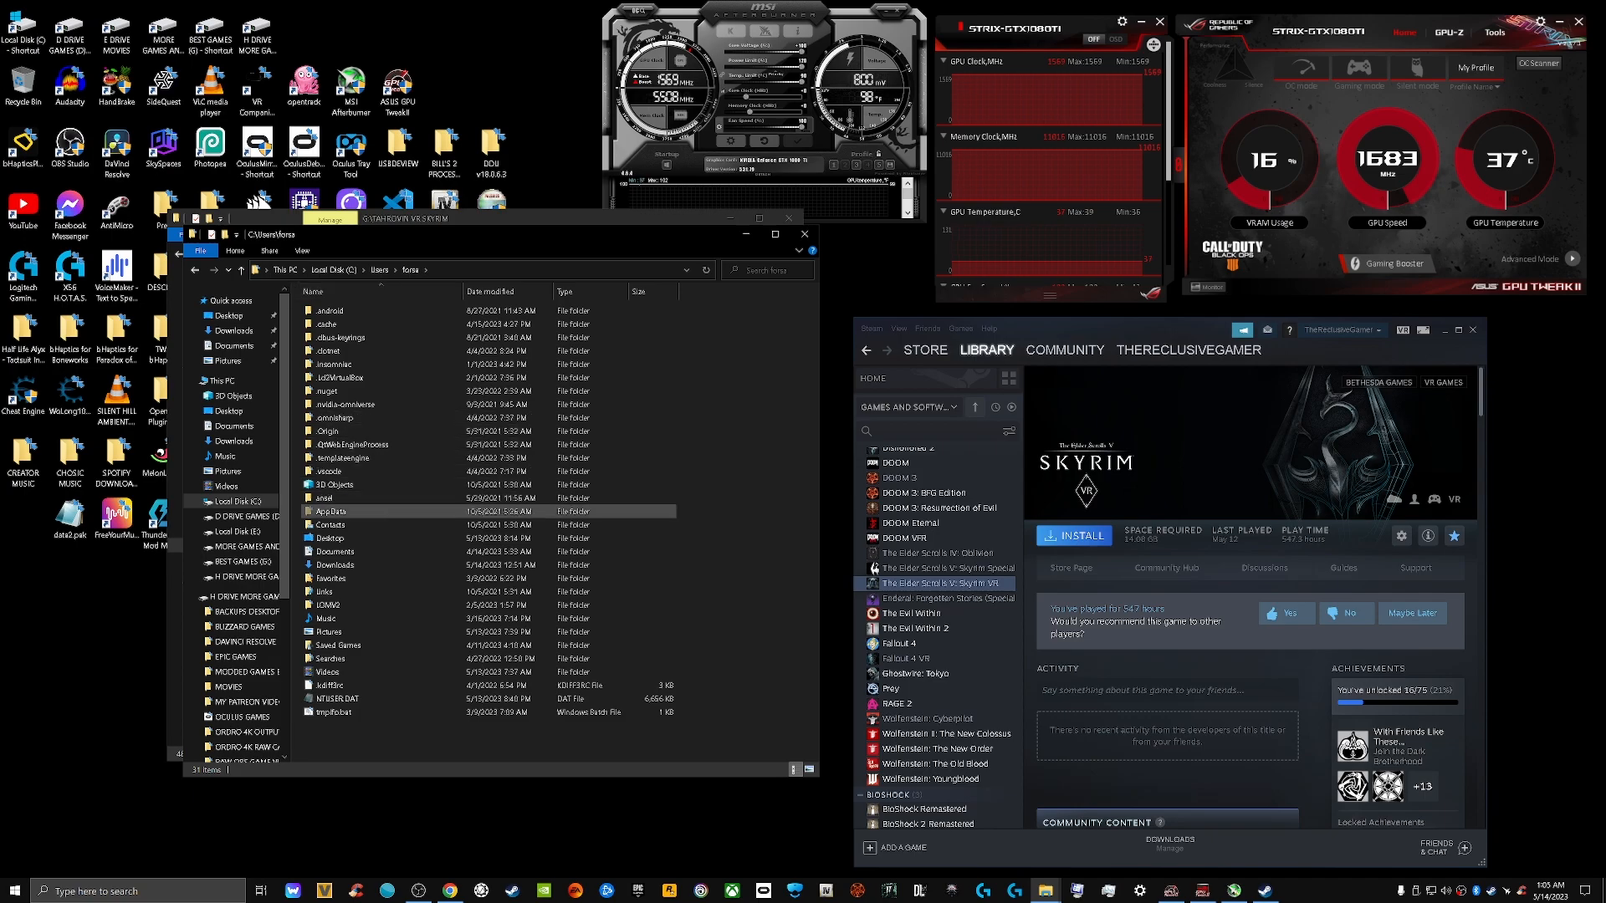
{"action": "double_click", "coordinate": [331, 511]}
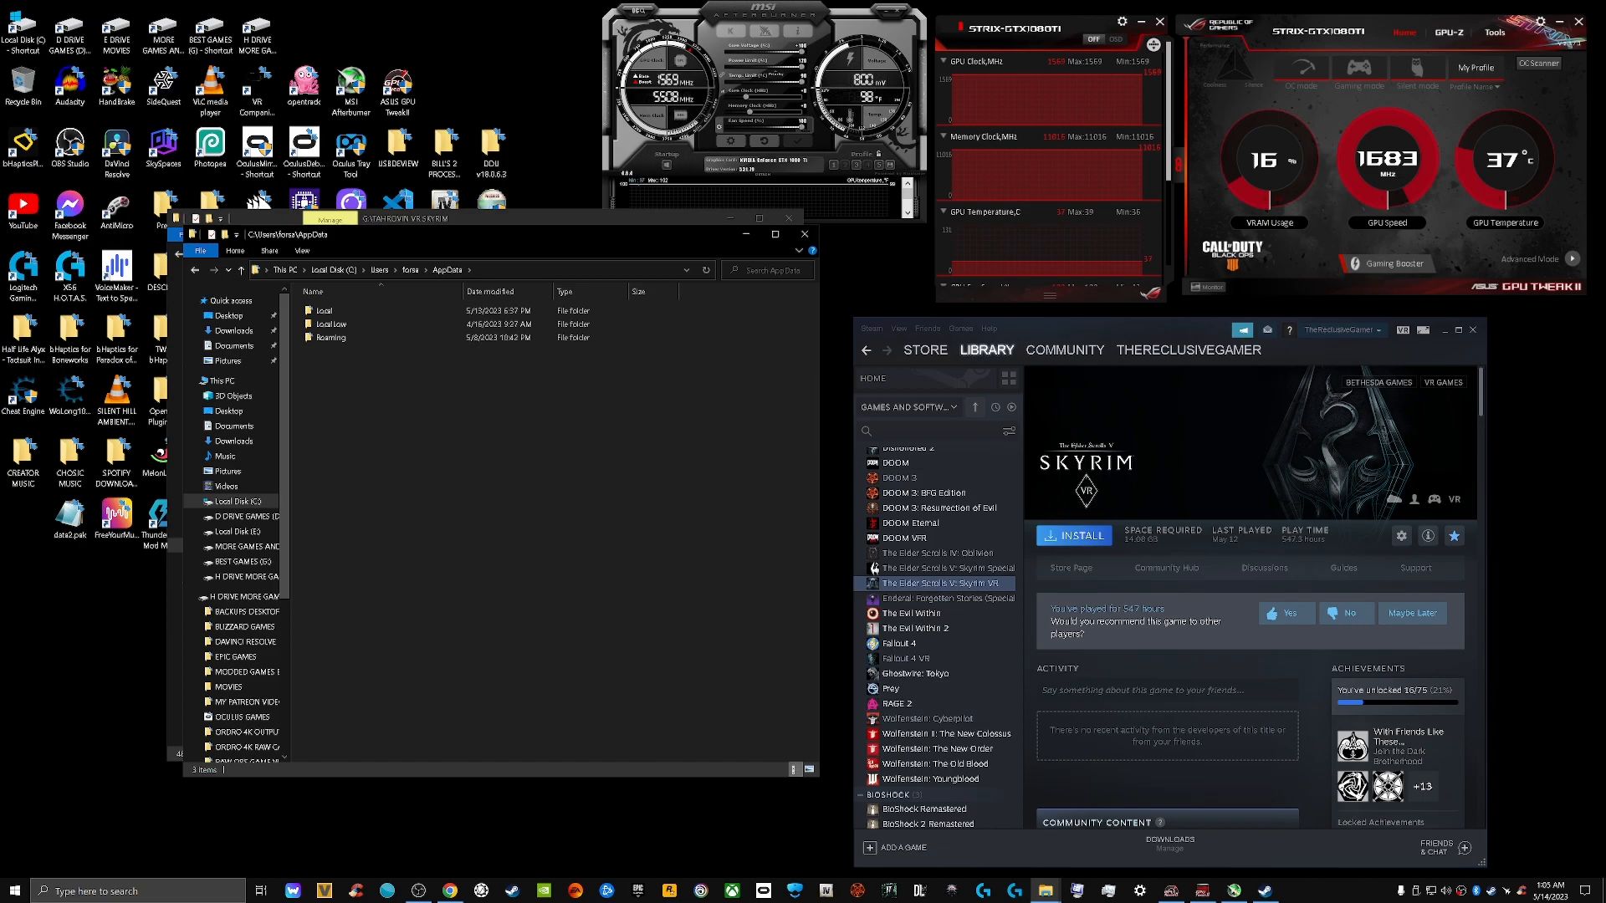
{"action": "double_click", "coordinate": [325, 312]}
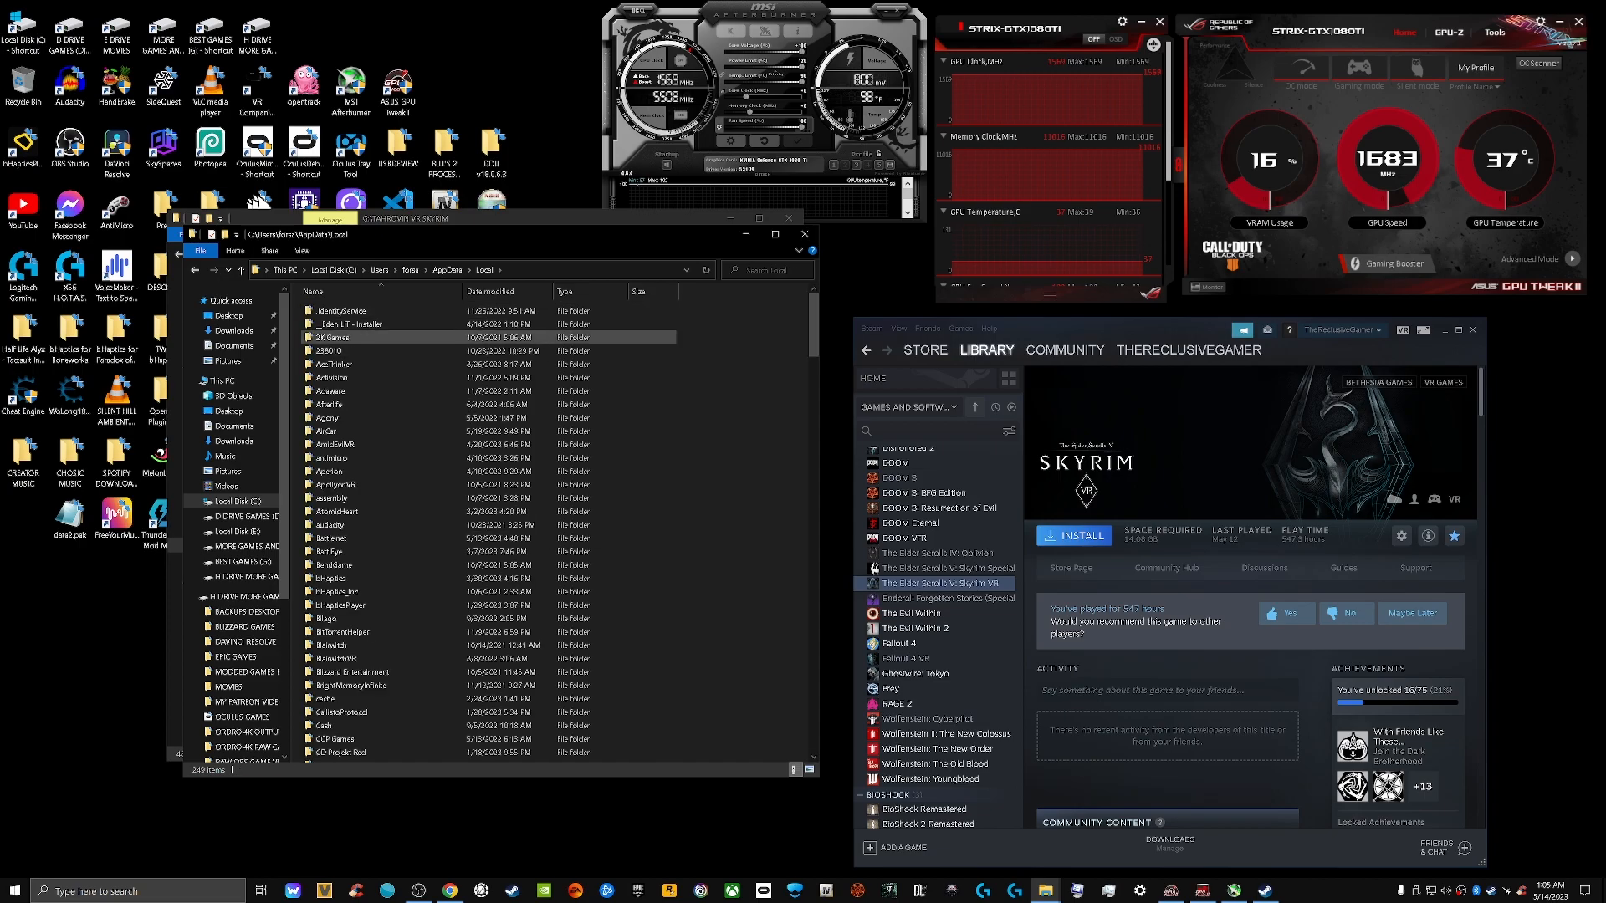
Look through the subfolders of AppData\Local for the game settings folder
{"action": "scroll", "coordinate": [377, 447], "scroll_direction": "down", "scroll_amount": 5}
{"action": "scroll", "coordinate": [376, 441], "scroll_direction": "down", "scroll_amount": 15}
{"action": "scroll", "coordinate": [376, 441], "scroll_direction": "down", "scroll_amount": 5}
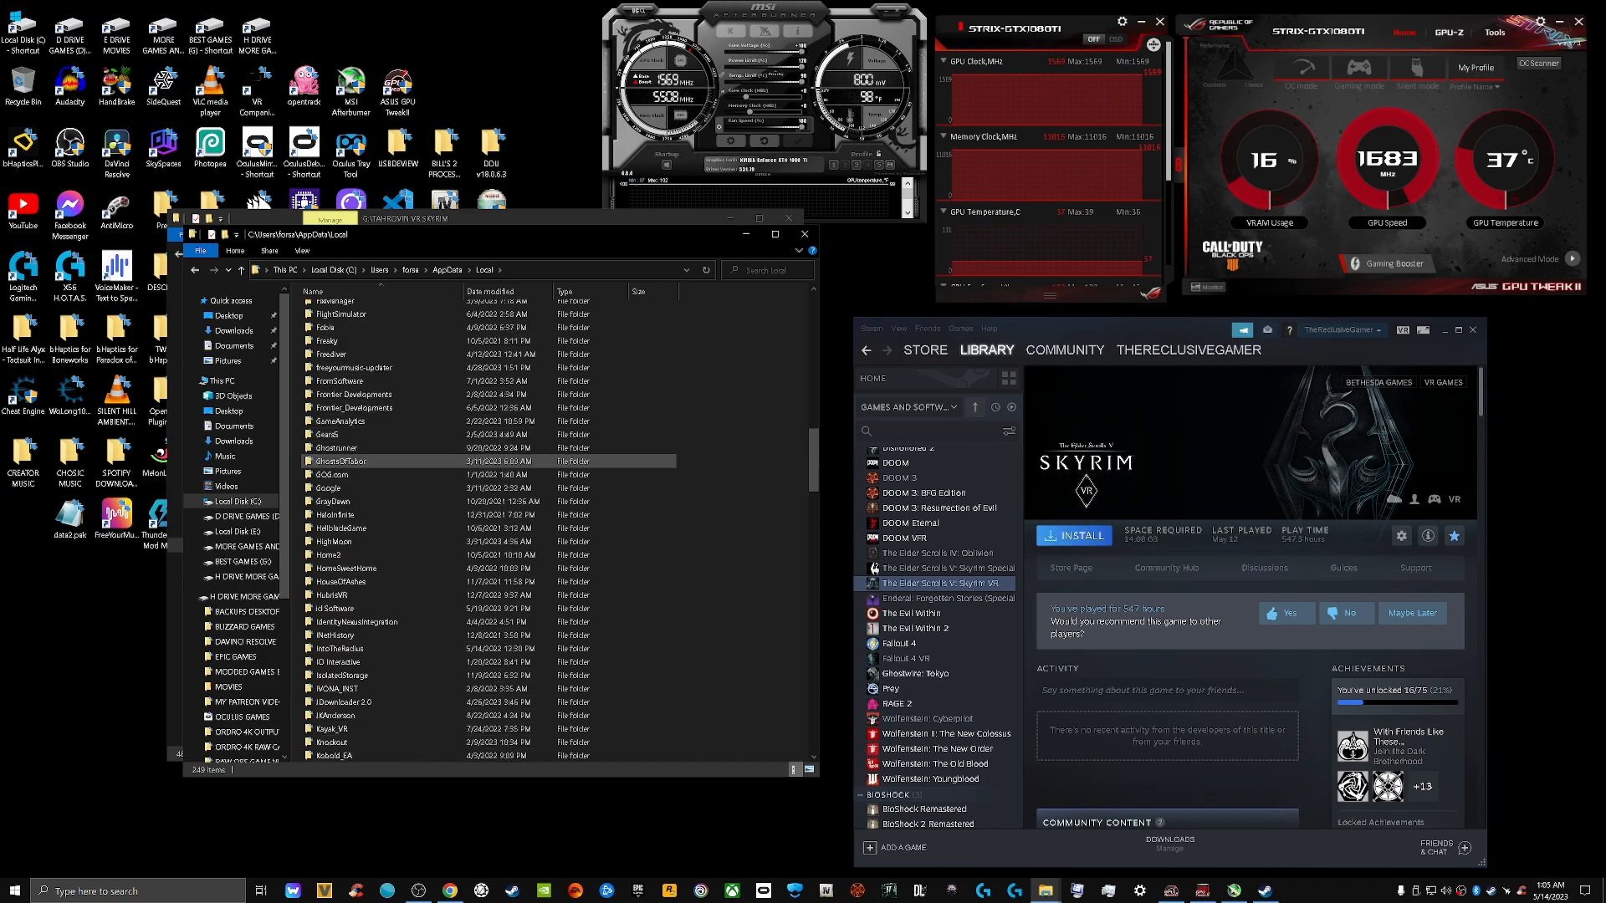
{"action": "scroll", "coordinate": [377, 455], "scroll_direction": "up", "scroll_amount": 5}
{"action": "scroll", "coordinate": [376, 458], "scroll_direction": "down", "scroll_amount": 17}
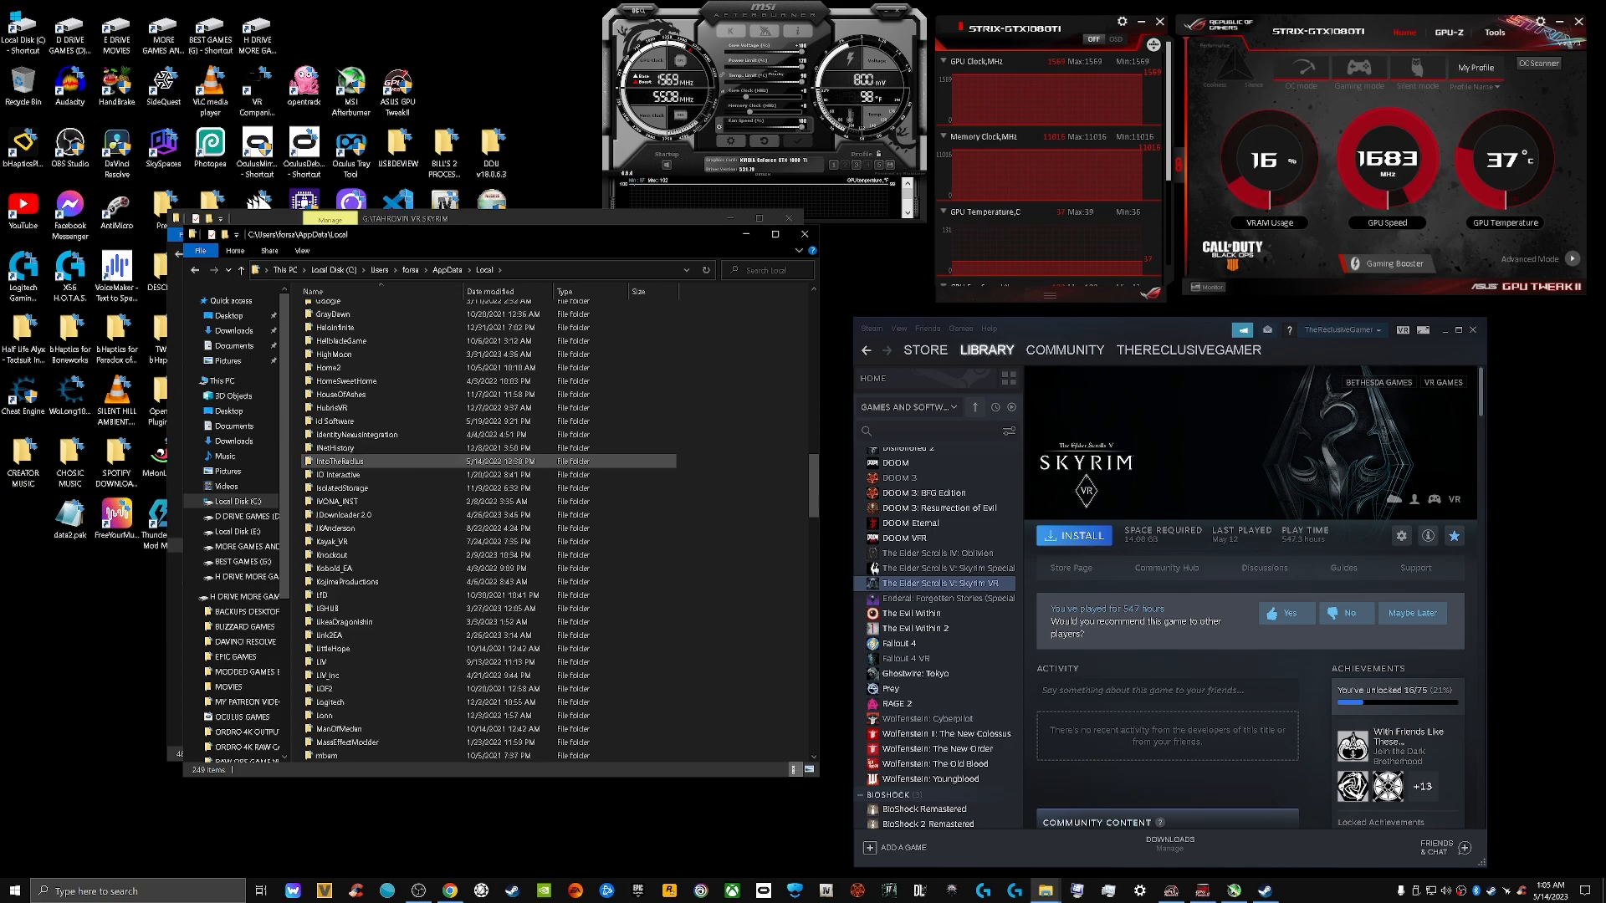
{"action": "scroll", "coordinate": [376, 461], "scroll_direction": "down", "scroll_amount": 4}
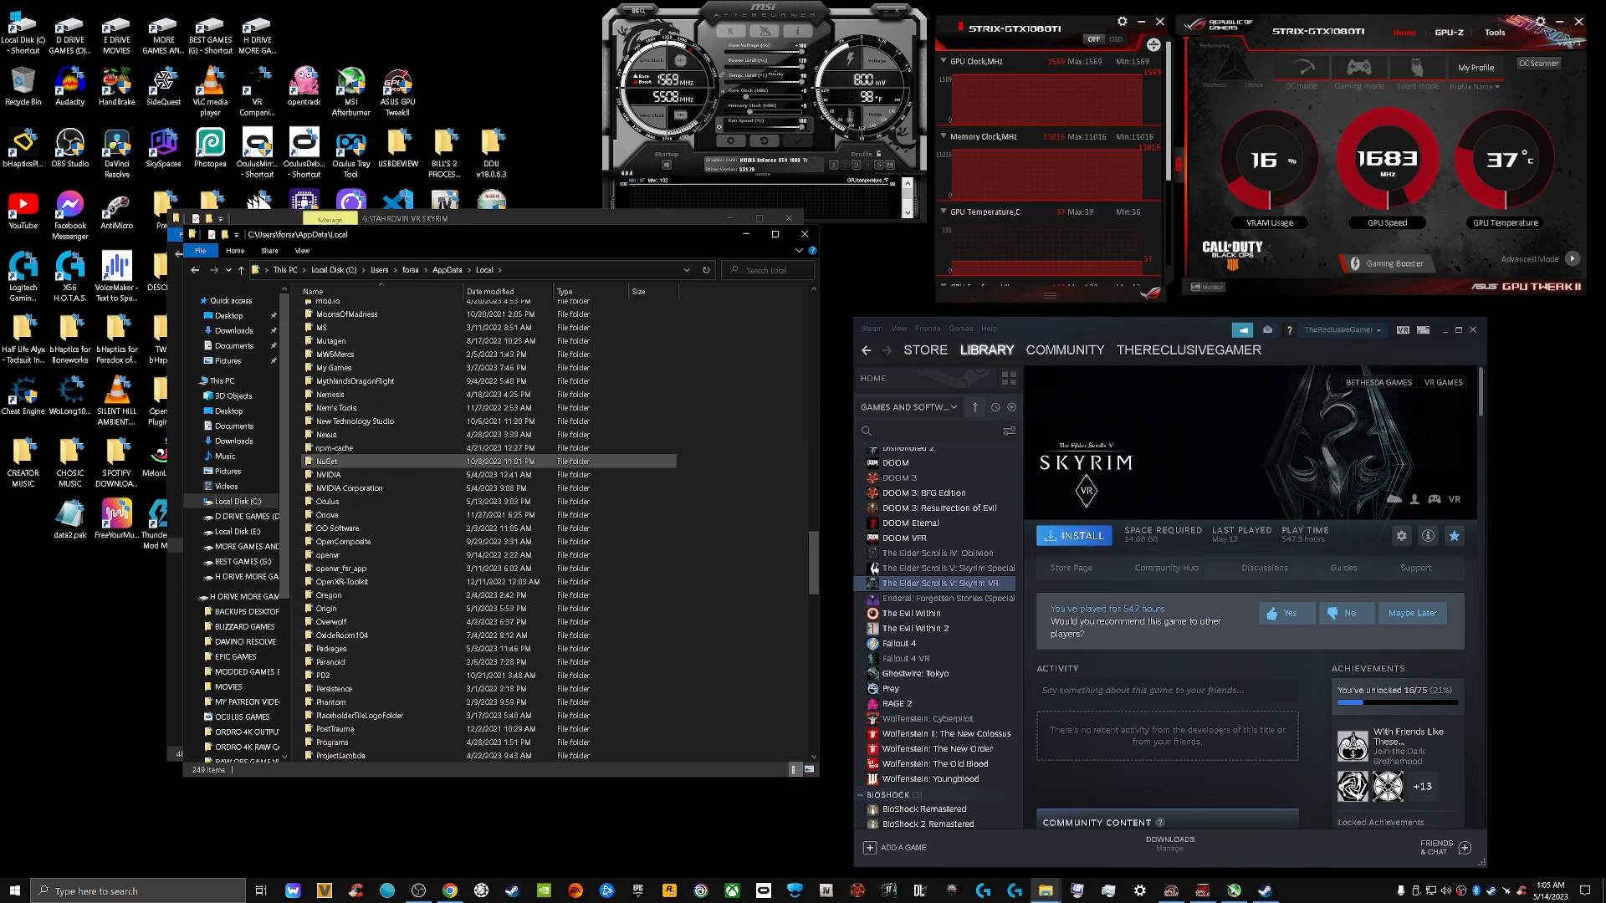
{"action": "scroll", "coordinate": [377, 461], "scroll_direction": "down", "scroll_amount": 11}
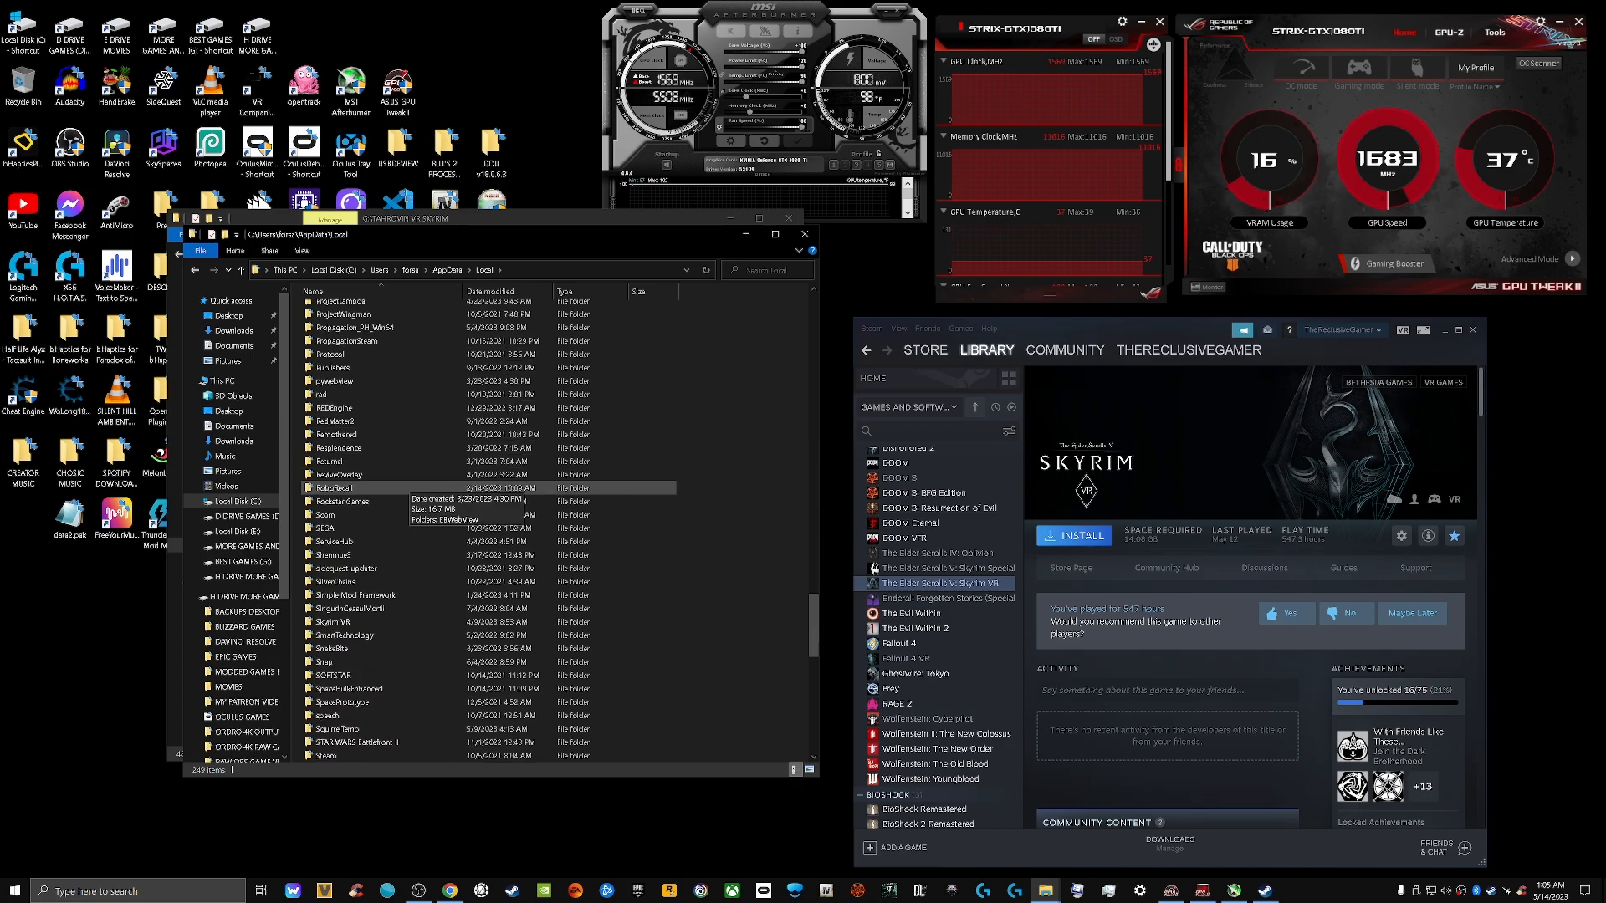
{"action": "scroll", "coordinate": [393, 619], "scroll_direction": "down", "scroll_amount": 13}
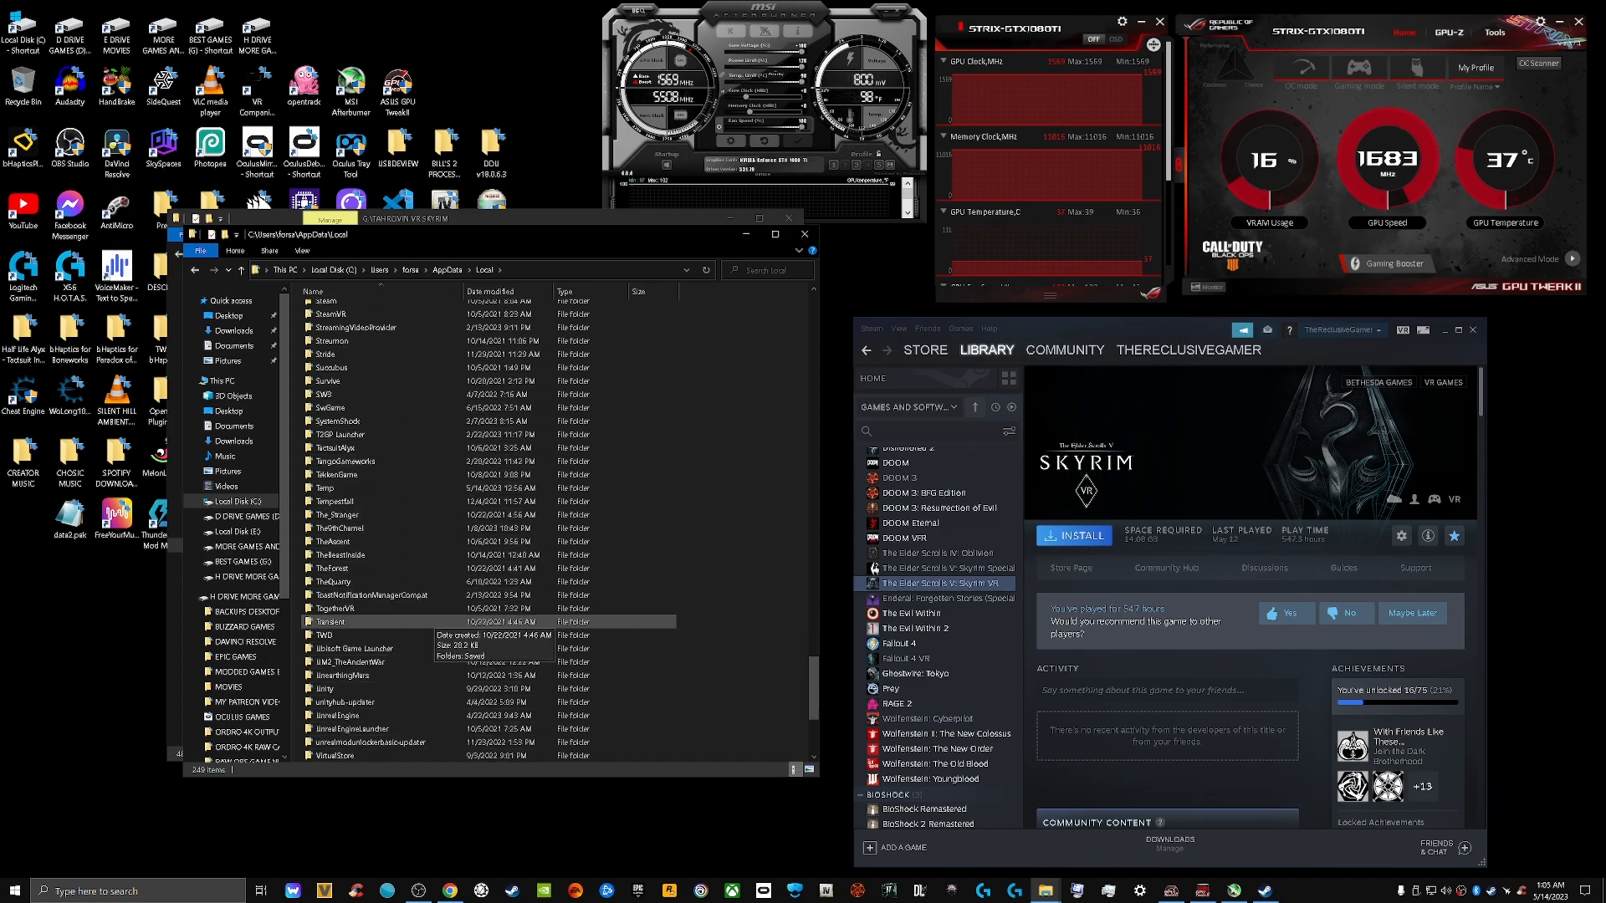
{"action": "scroll", "coordinate": [394, 622], "scroll_direction": "down", "scroll_amount": 3}
{"action": "scroll", "coordinate": [393, 621], "scroll_direction": "up", "scroll_amount": 12}
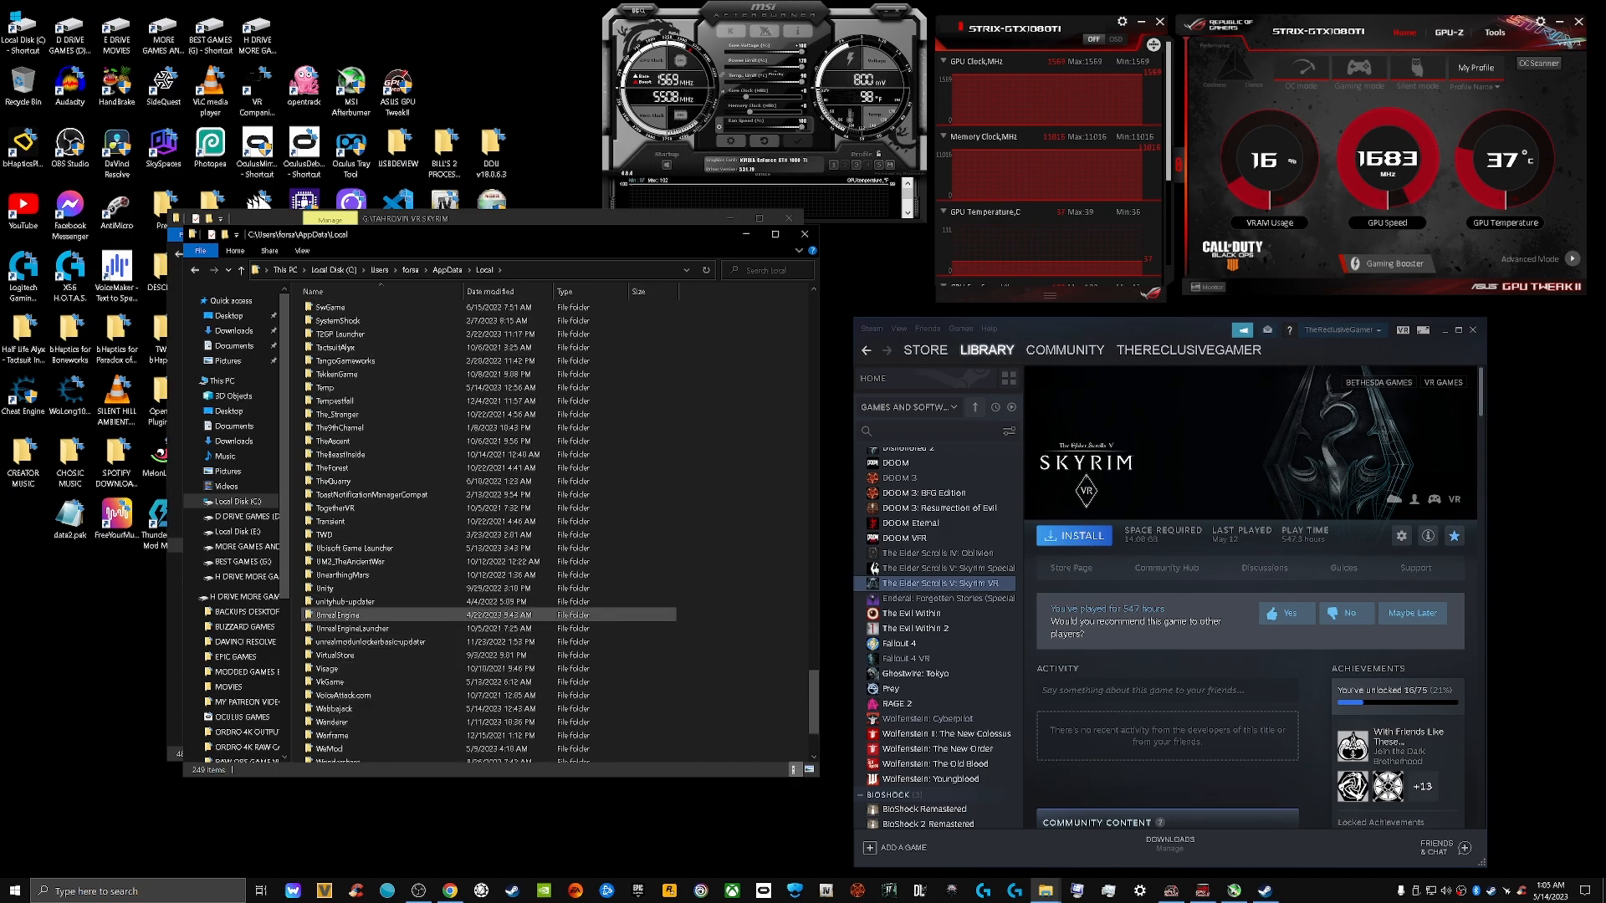
{"action": "scroll", "coordinate": [393, 573], "scroll_direction": "up", "scroll_amount": 4}
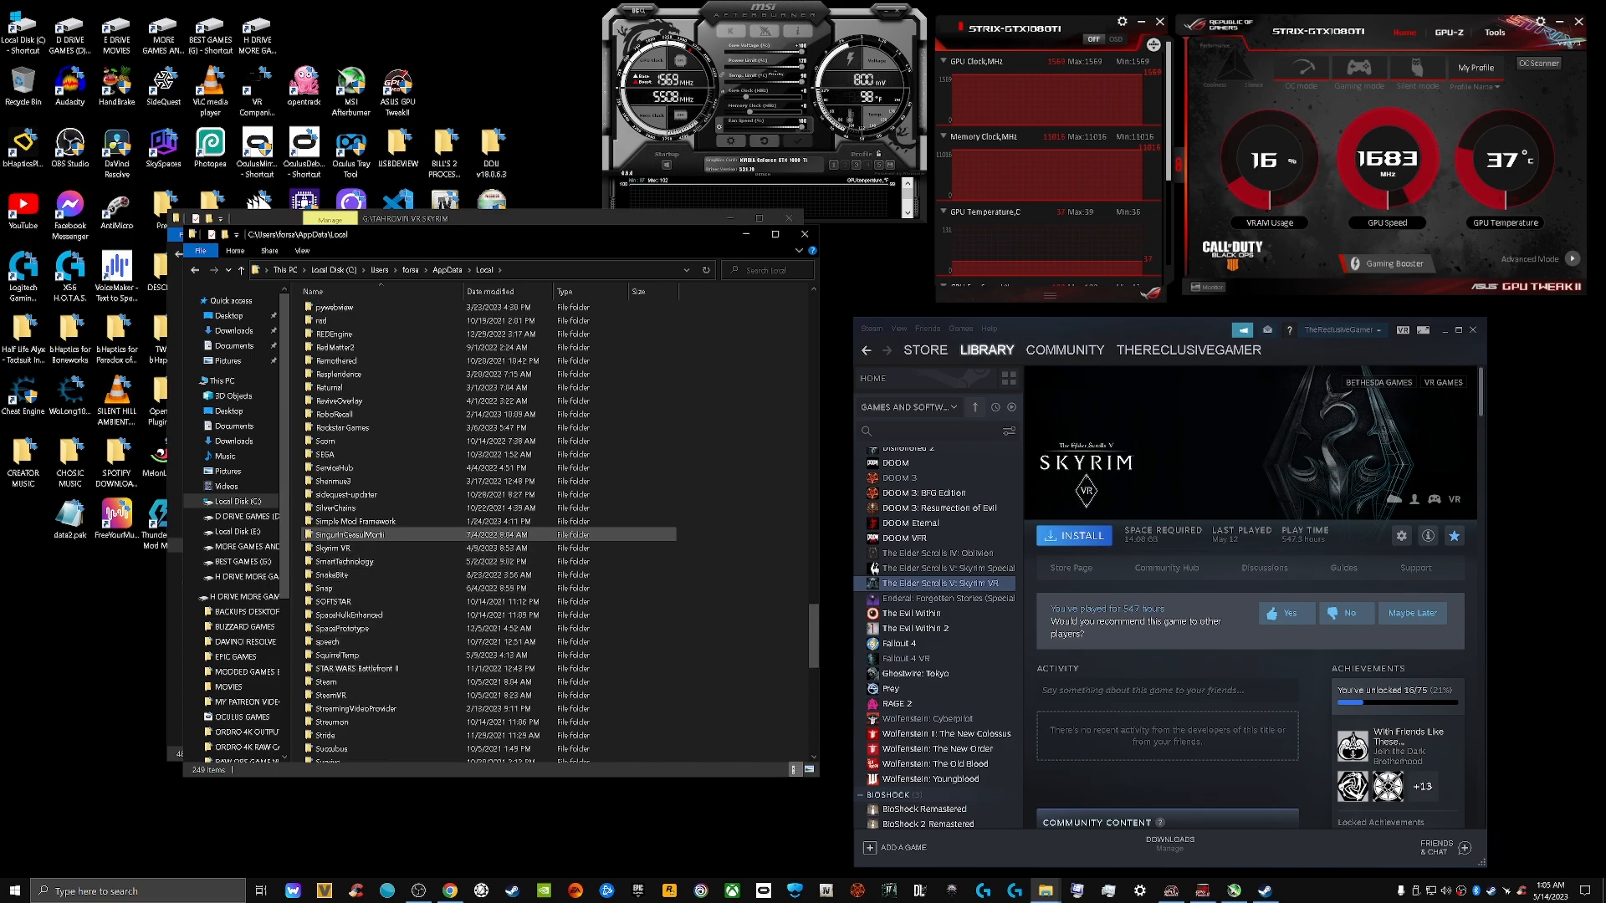
{"action": "scroll", "coordinate": [423, 521], "scroll_direction": "up", "scroll_amount": 2}
{"action": "scroll", "coordinate": [423, 521], "scroll_direction": "up", "scroll_amount": 2}
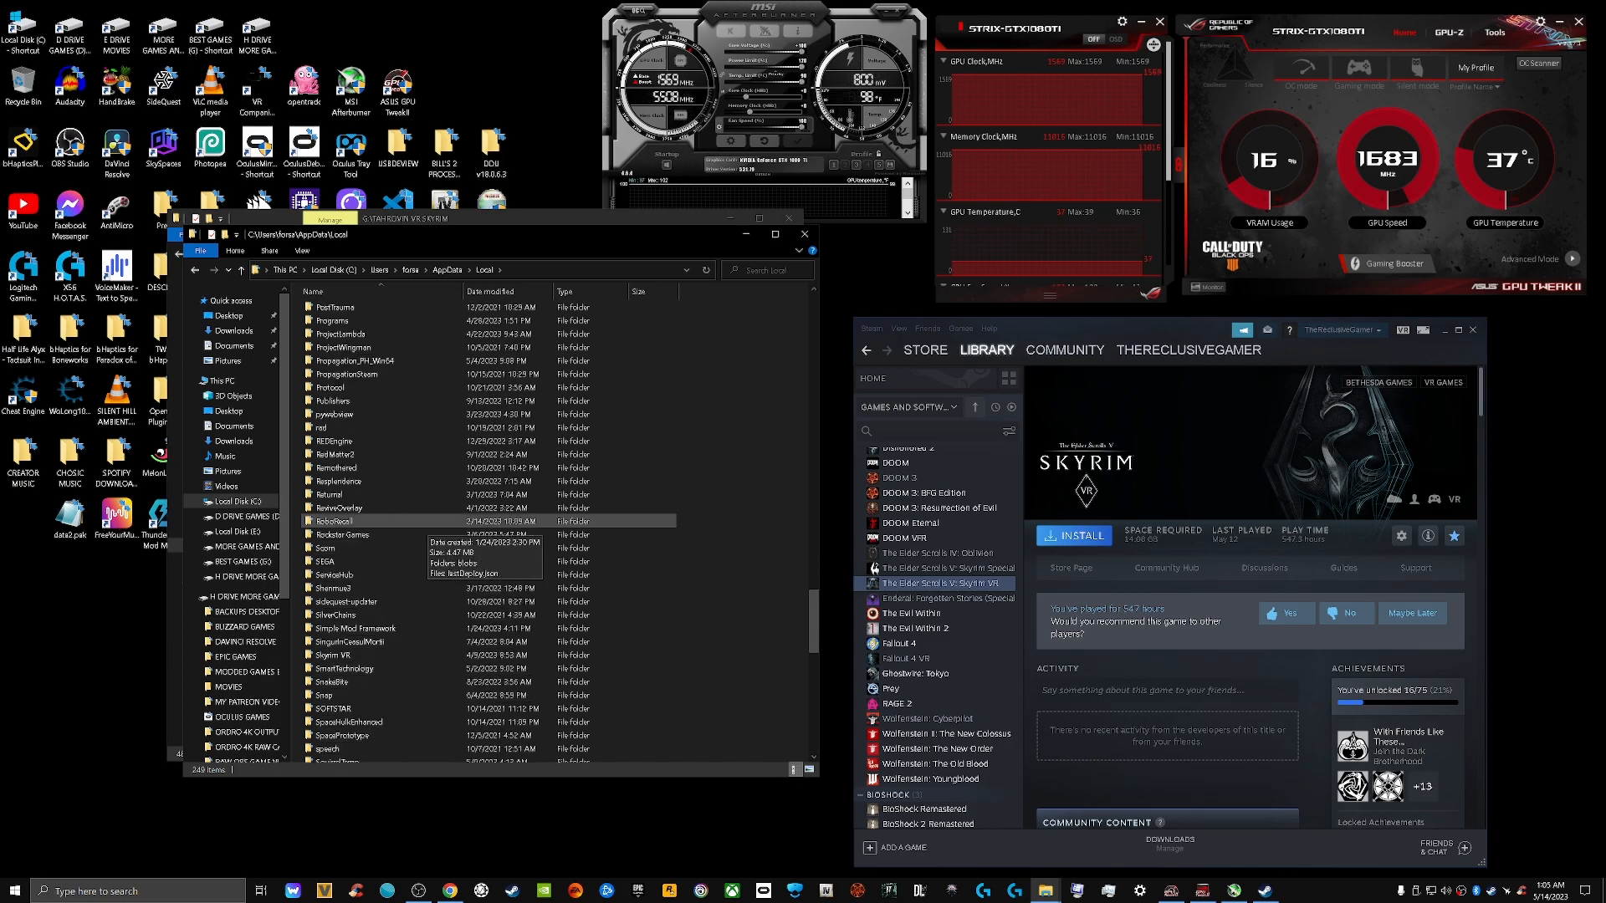
{"action": "scroll", "coordinate": [423, 521], "scroll_direction": "up", "scroll_amount": 3}
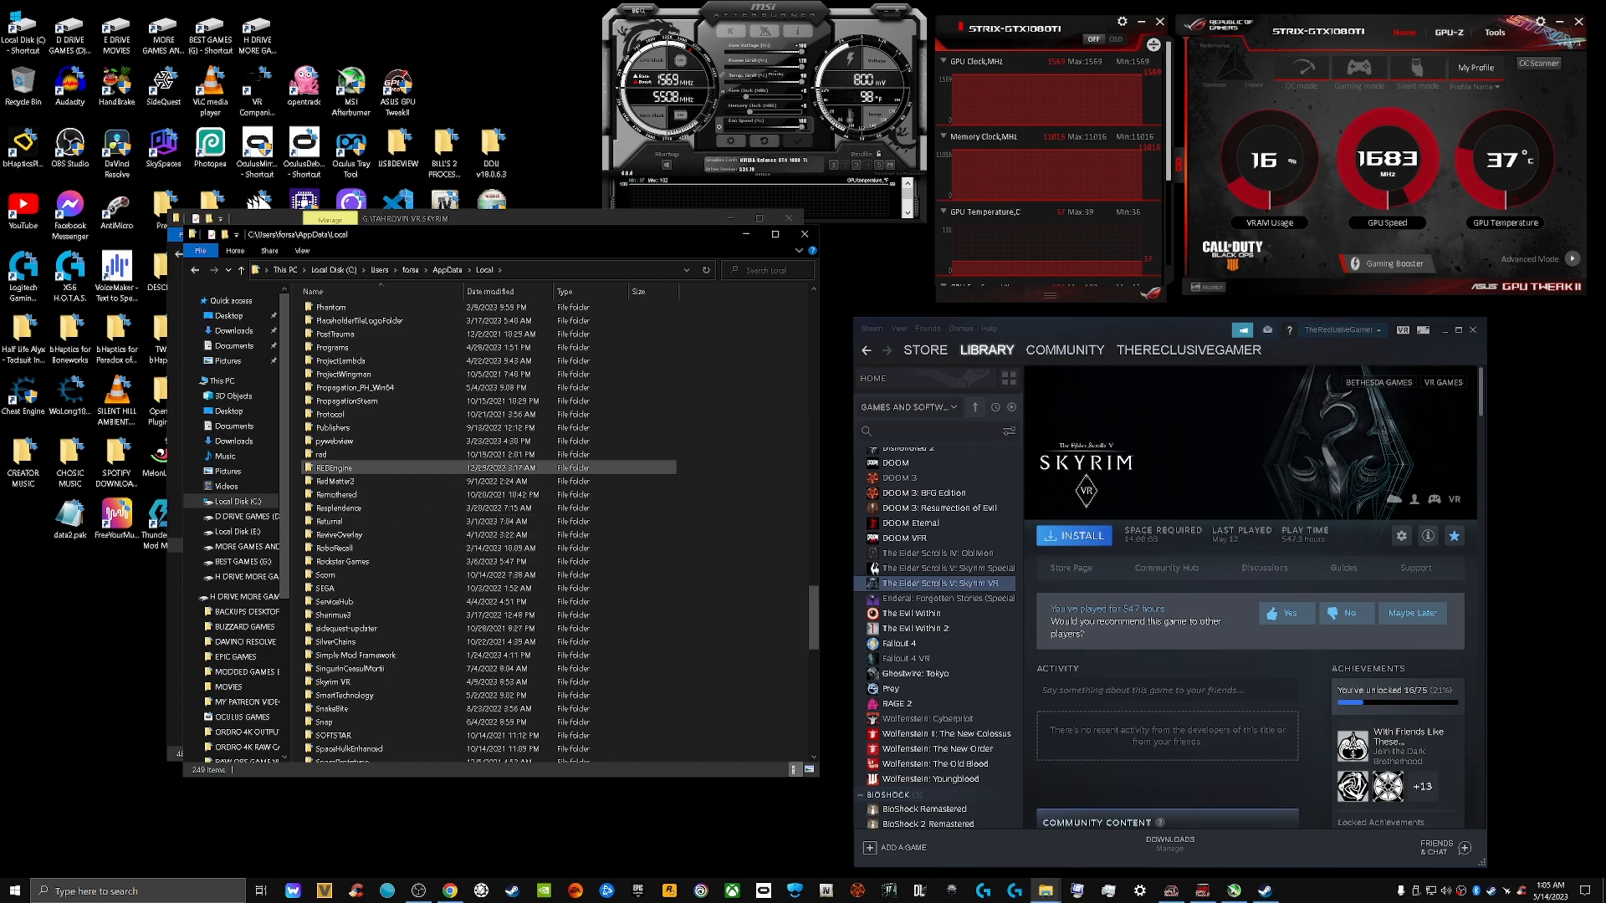
{"action": "scroll", "coordinate": [394, 468], "scroll_direction": "up", "scroll_amount": 6}
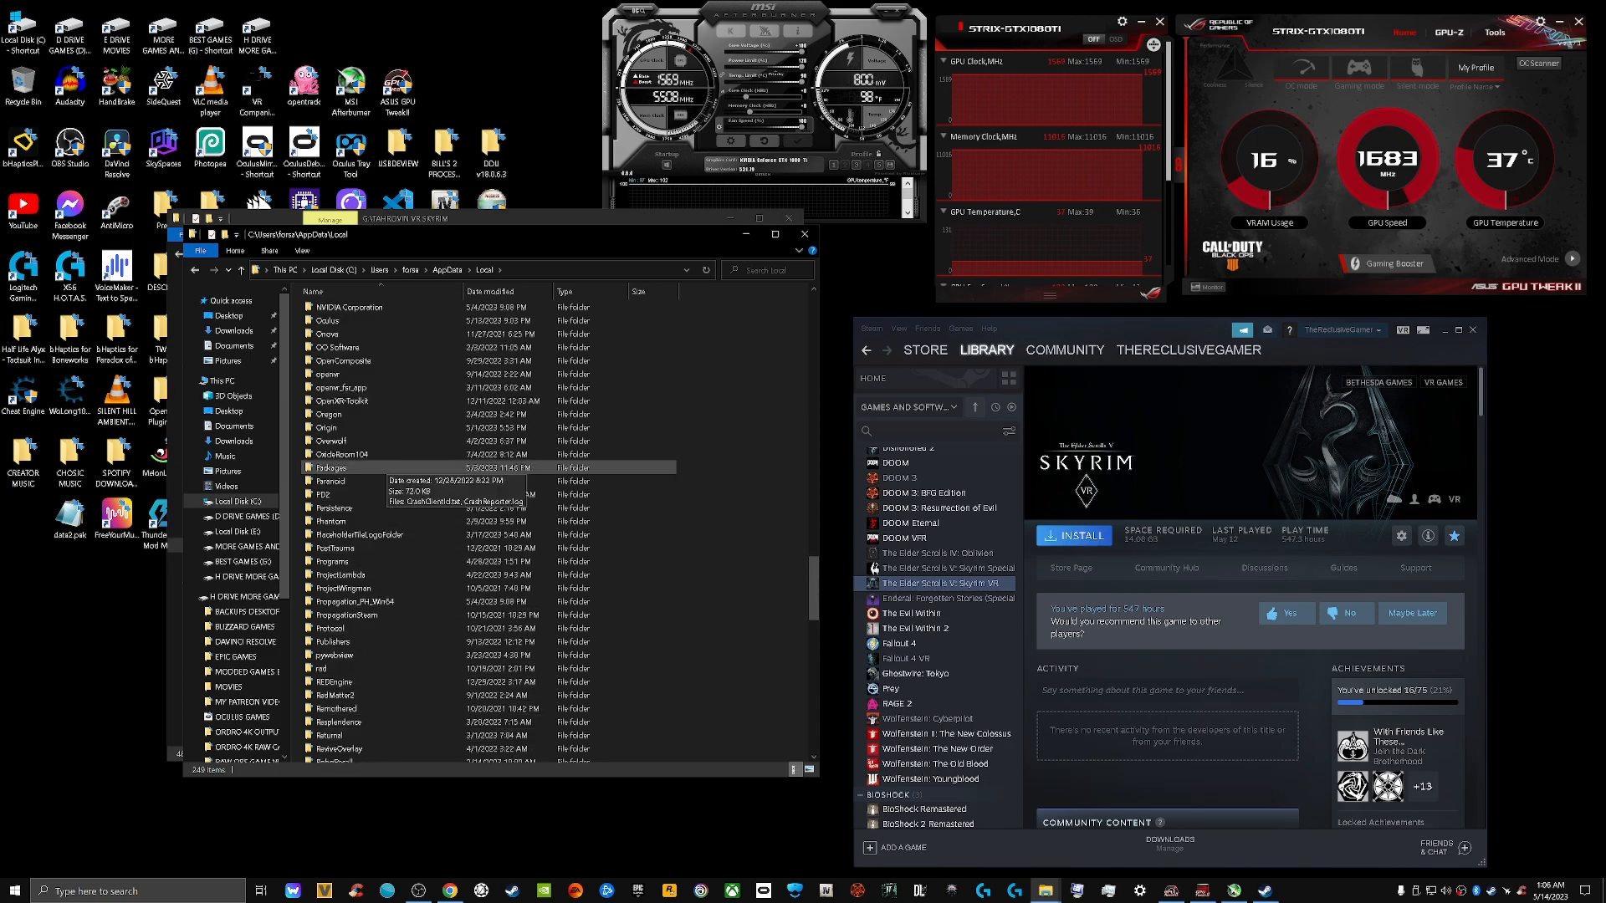
{"action": "scroll", "coordinate": [393, 469], "scroll_direction": "up", "scroll_amount": 4}
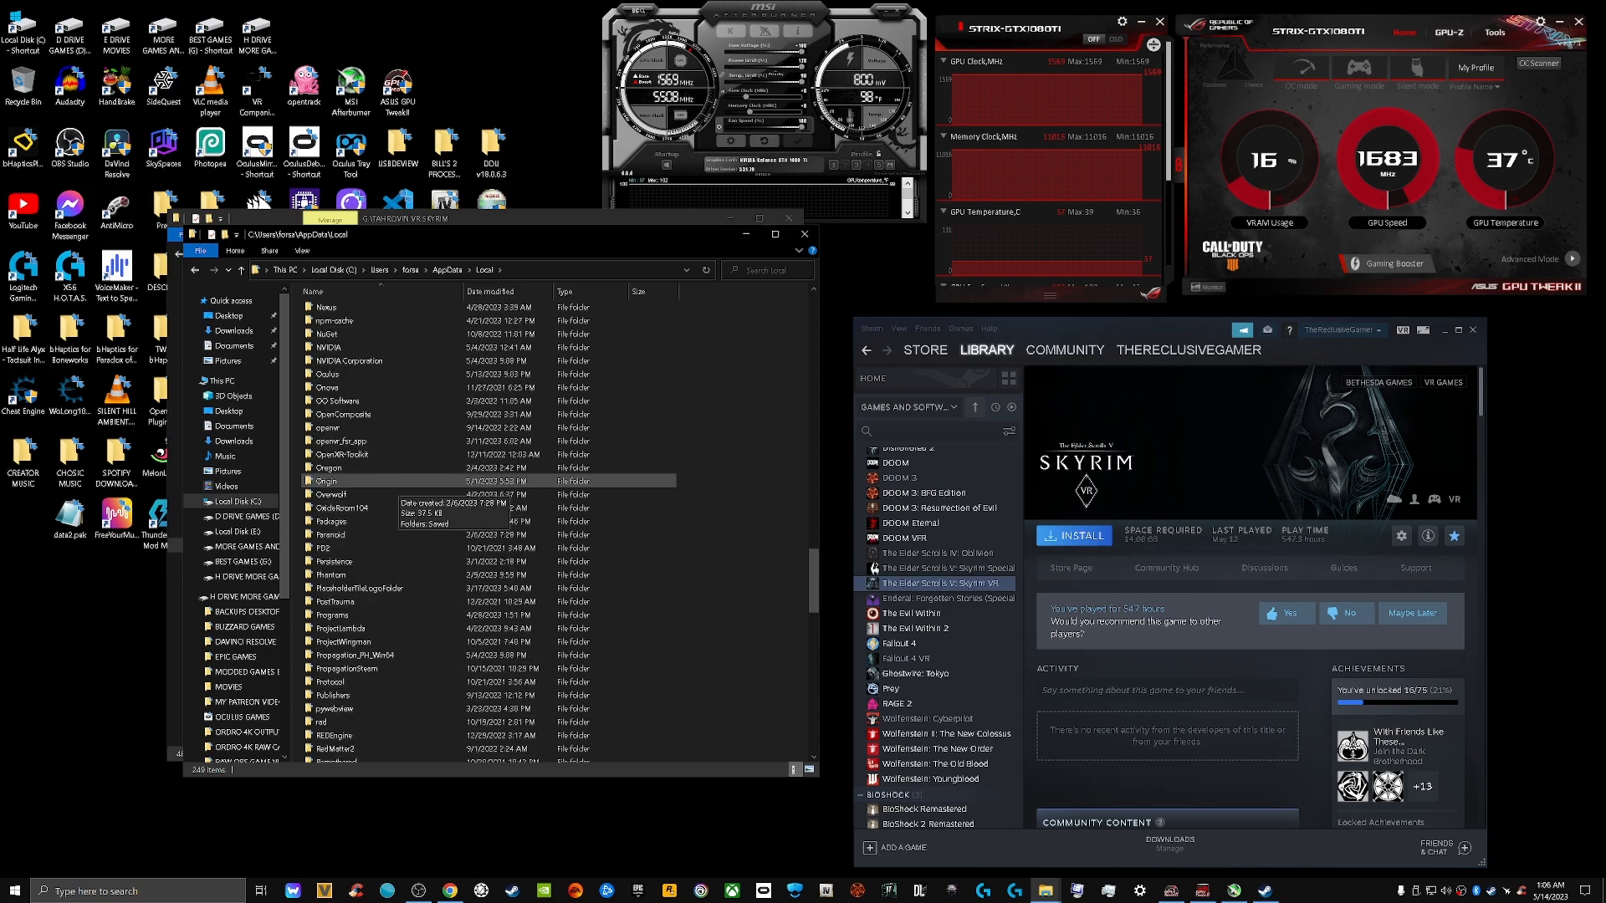
{"action": "scroll", "coordinate": [393, 435], "scroll_direction": "up", "scroll_amount": 1}
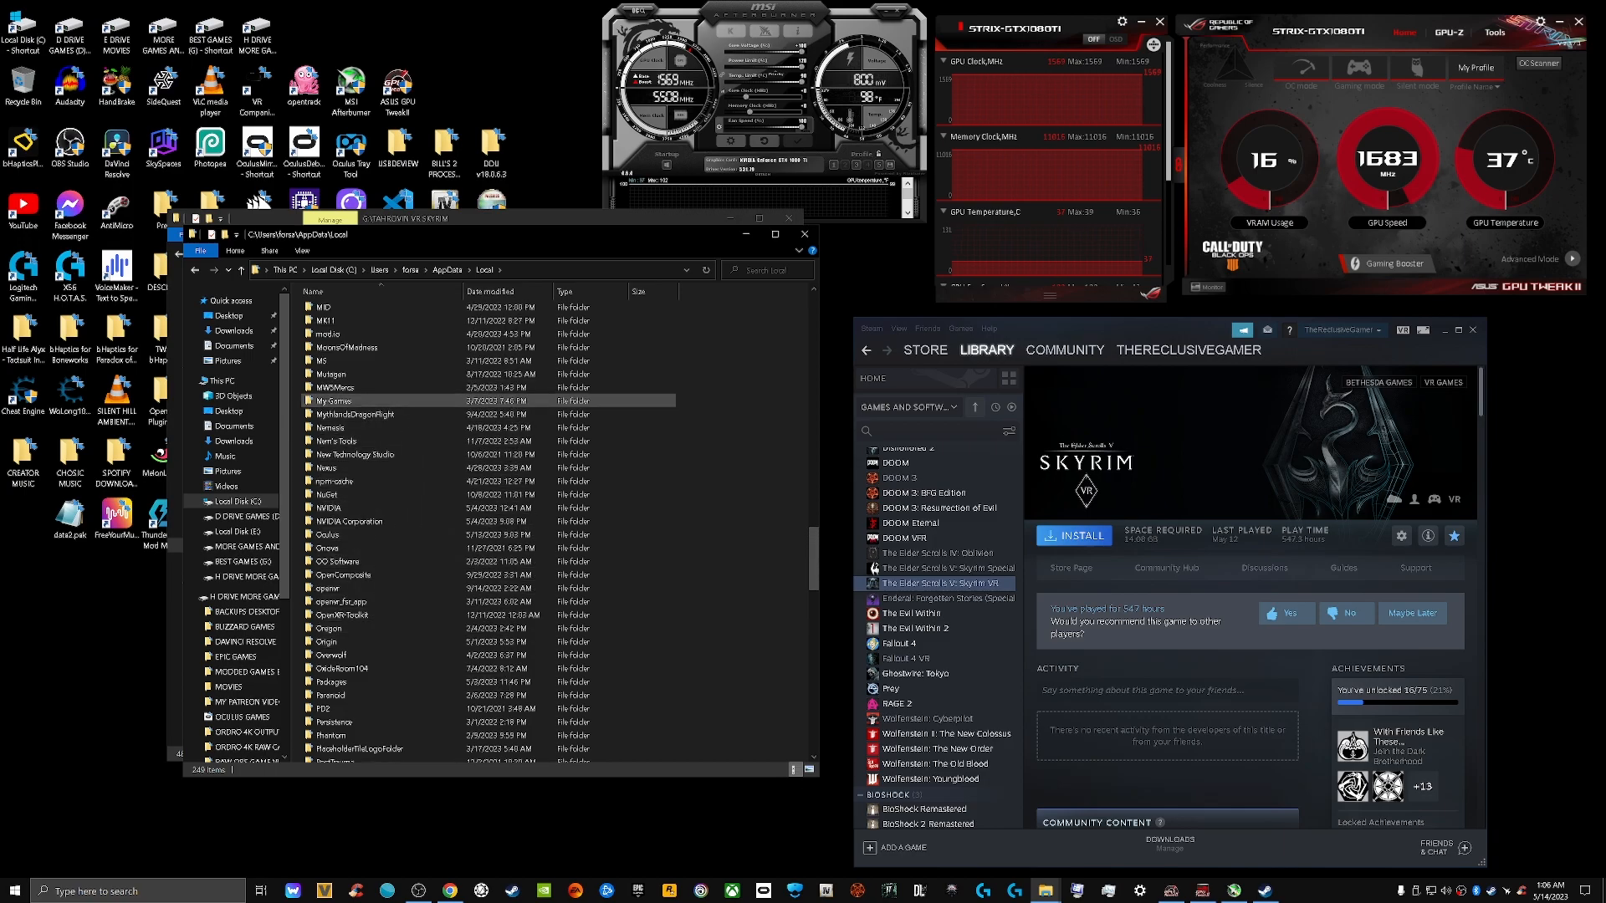
Check the contents of the My Games folder in AppData\Local, and go back to AppData
{"action": "double_click", "coordinate": [334, 401]}
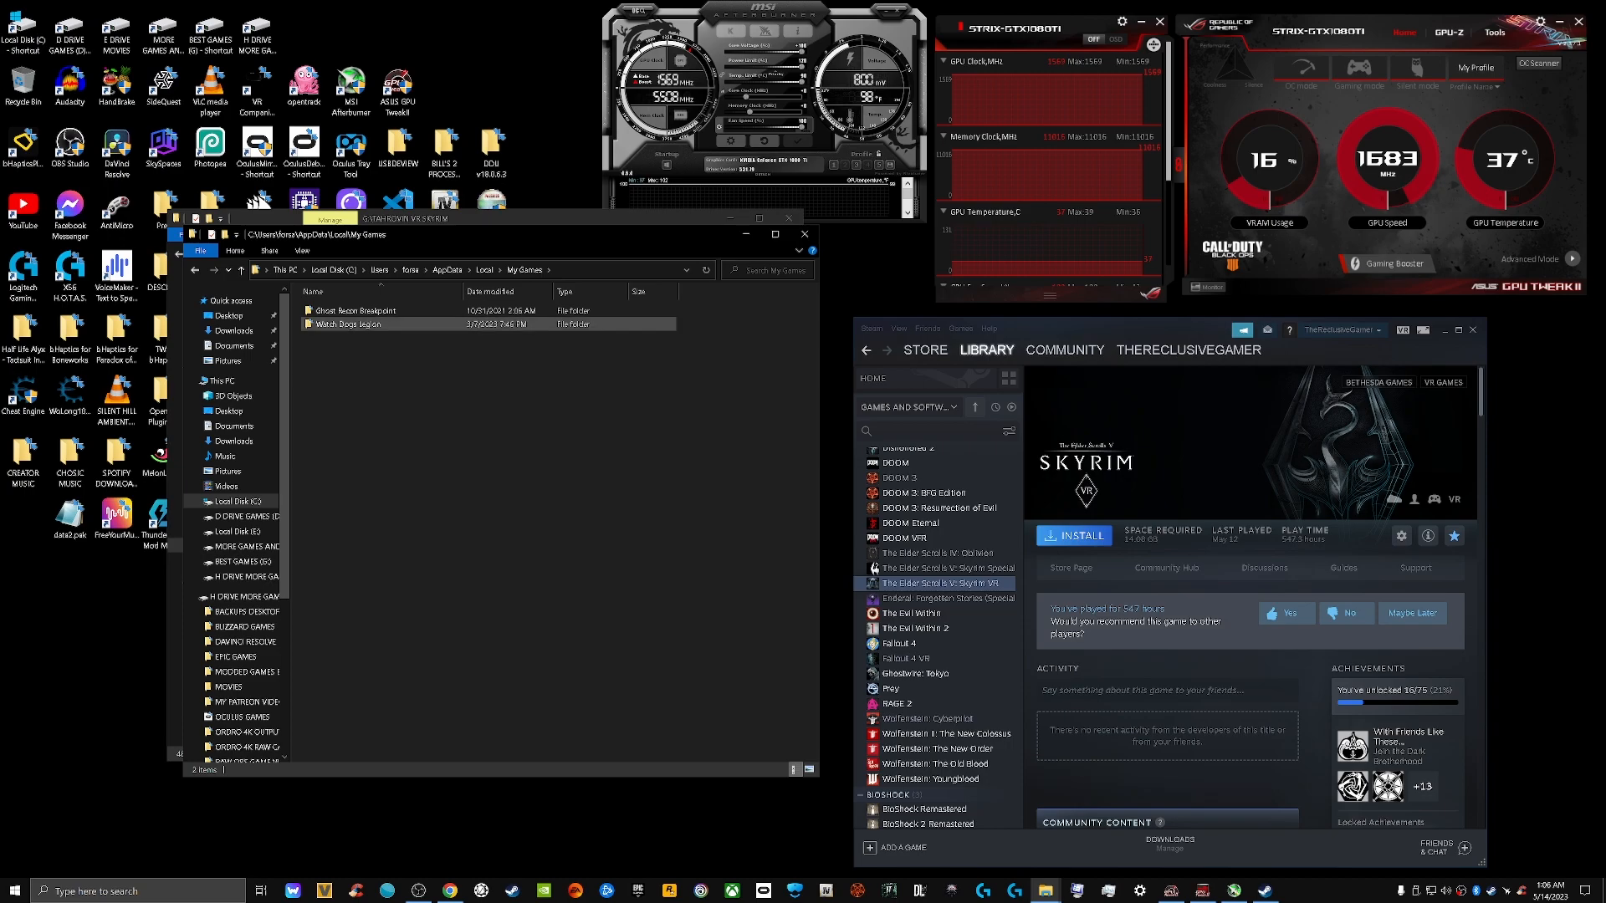
{"action": "left_click", "coordinate": [195, 270]}
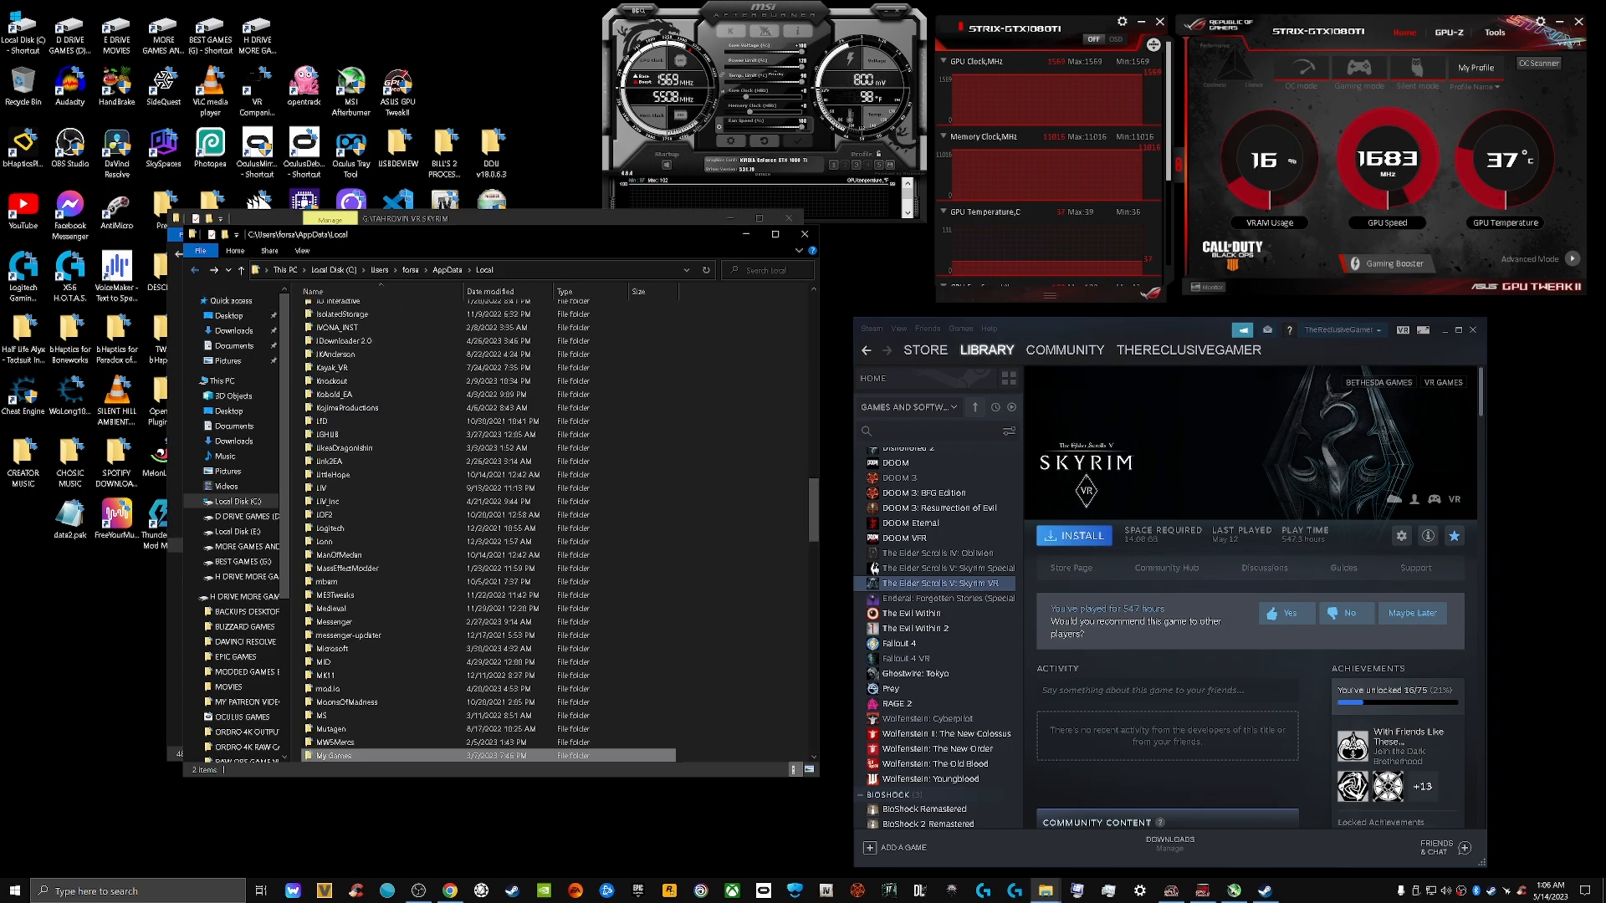
{"action": "left_click", "coordinate": [195, 270]}
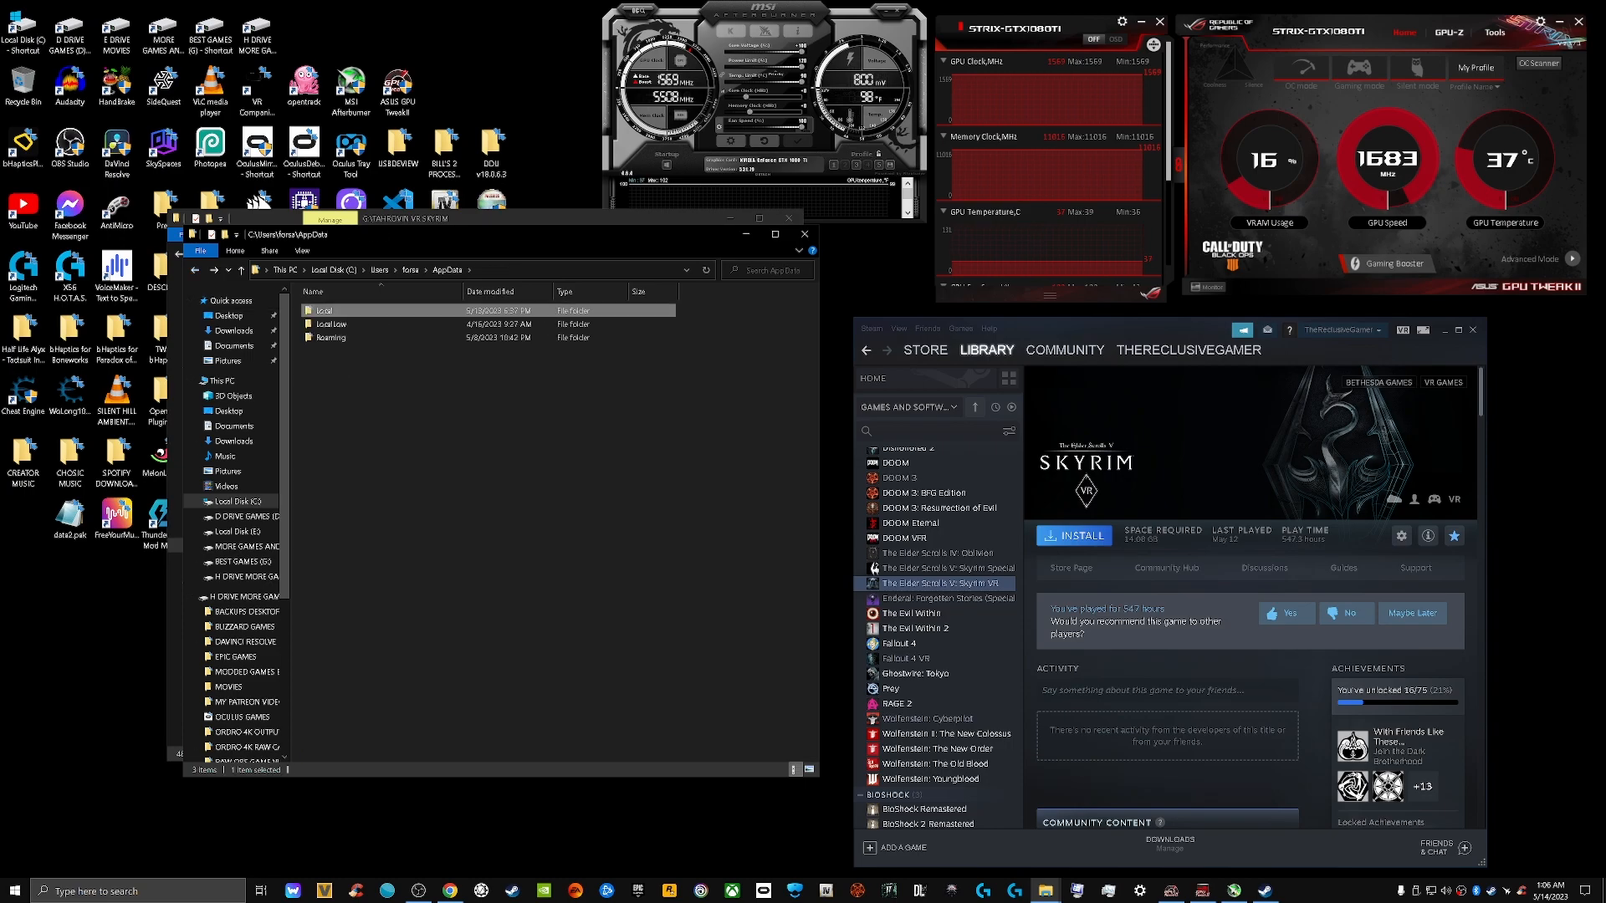
Look through the LocalLow folder in AppData for the game's folder, and return to AppData
{"action": "double_click", "coordinate": [332, 323]}
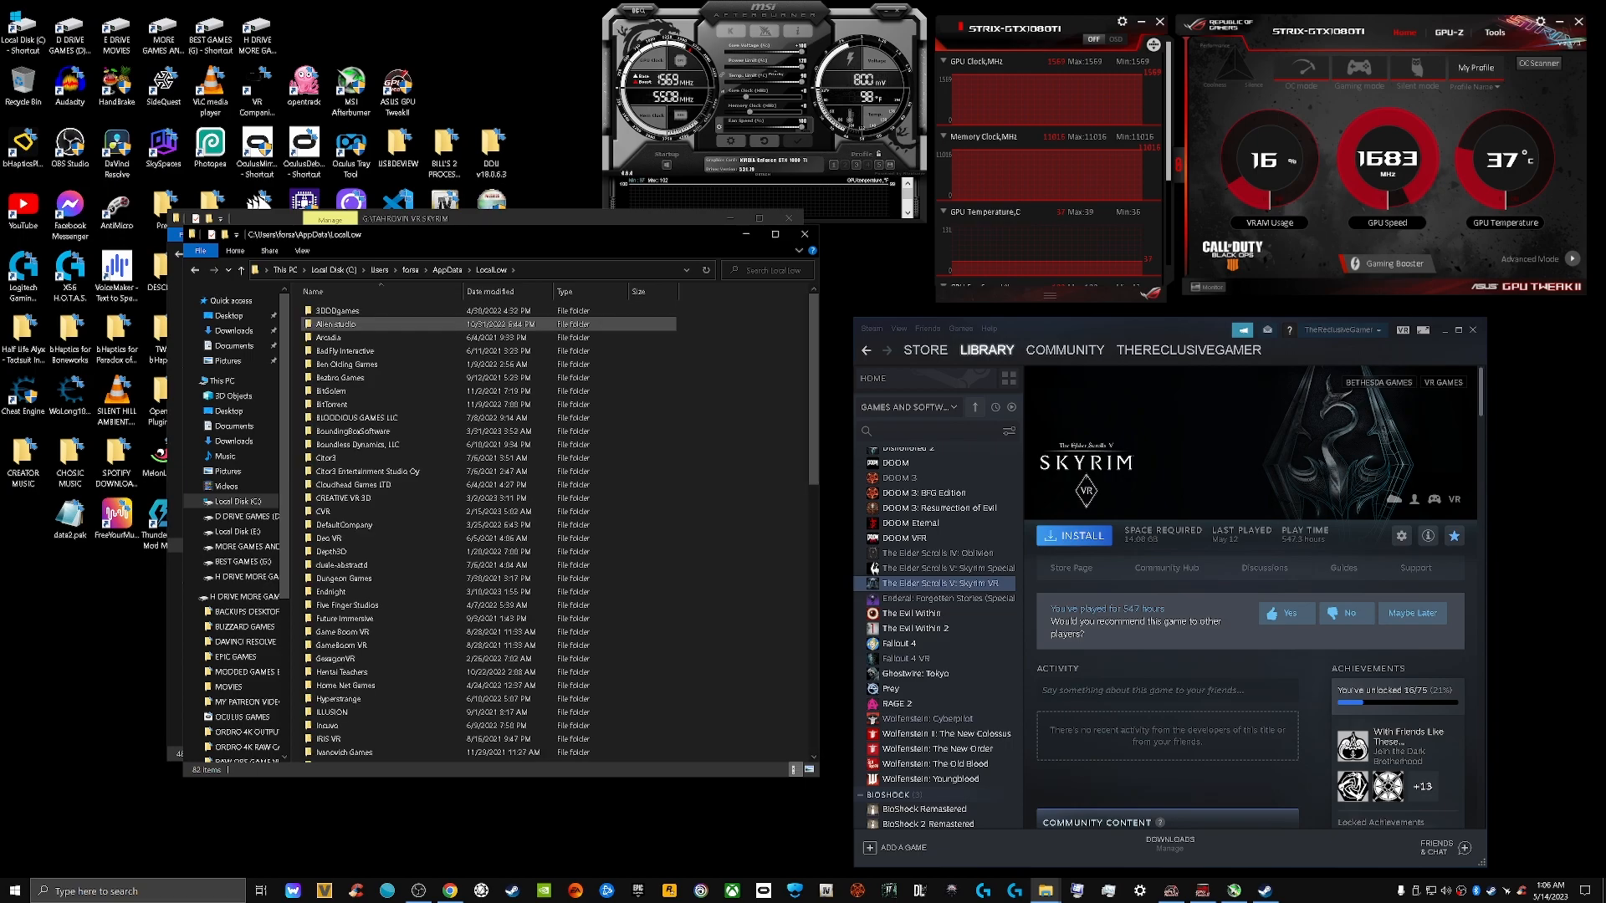
{"action": "scroll", "coordinate": [360, 474], "scroll_direction": "down", "scroll_amount": 12}
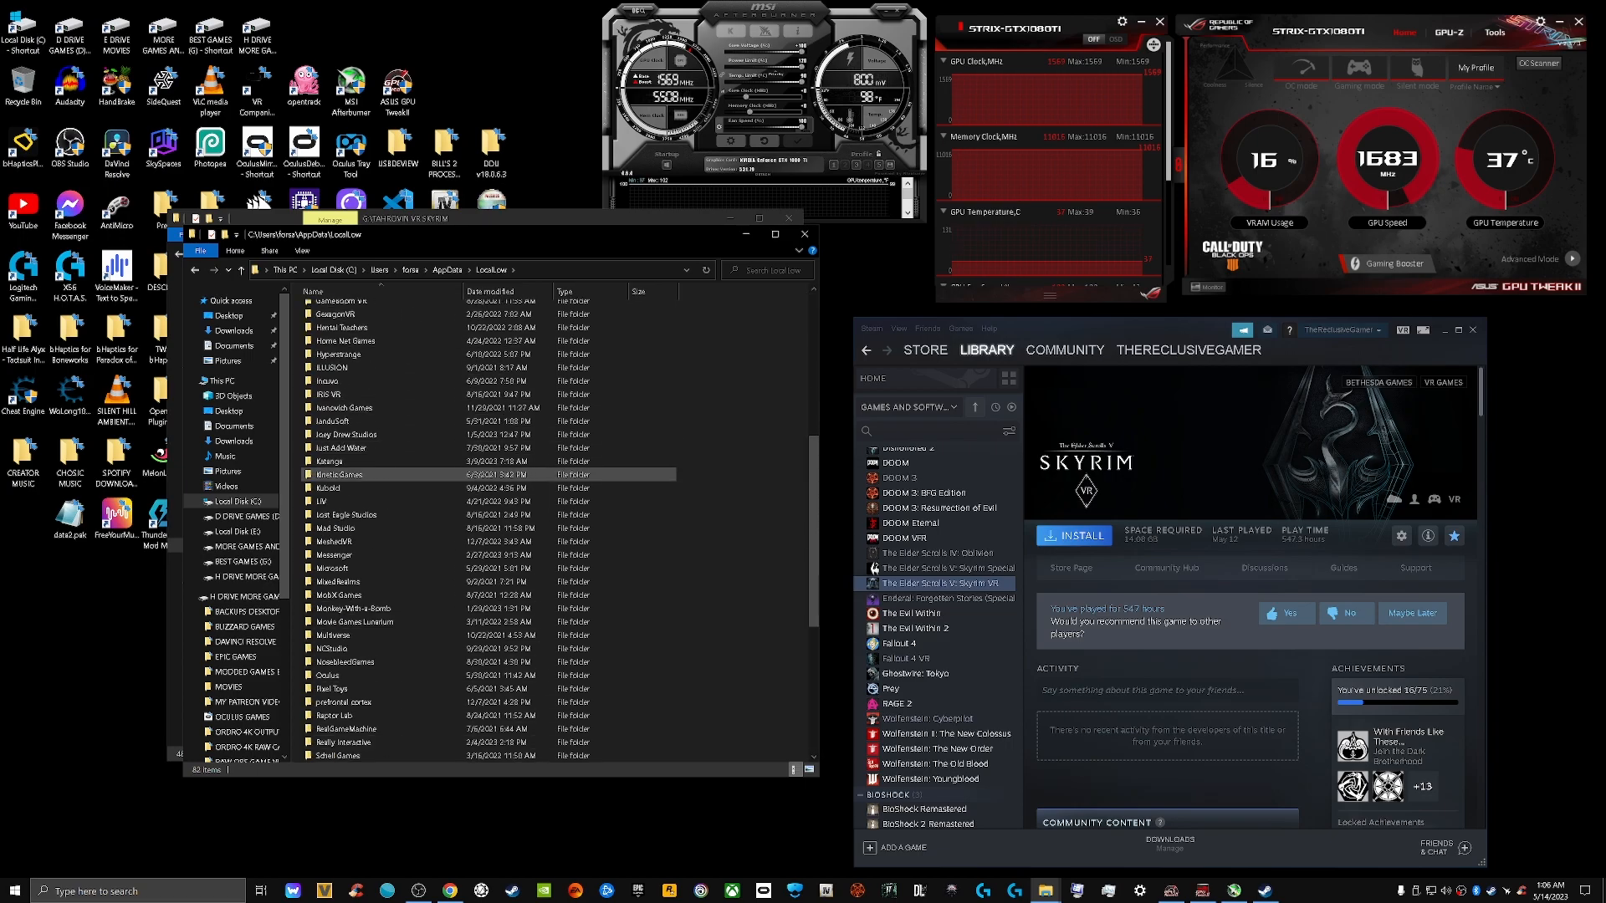
{"action": "scroll", "coordinate": [359, 474], "scroll_direction": "down", "scroll_amount": 4}
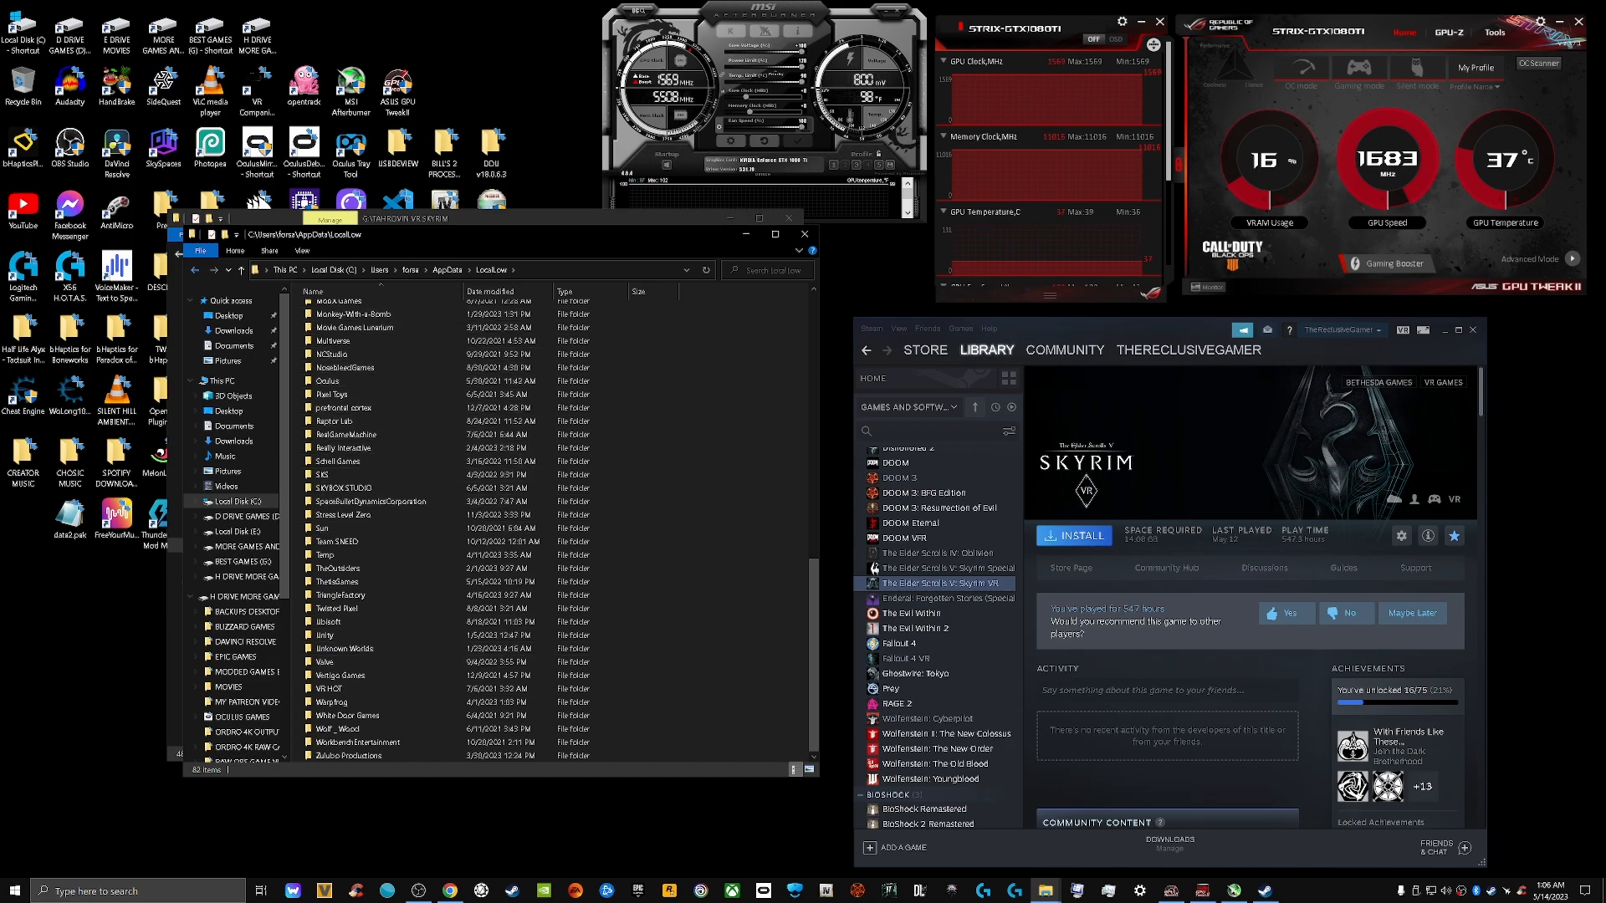
{"action": "left_click", "coordinate": [195, 269]}
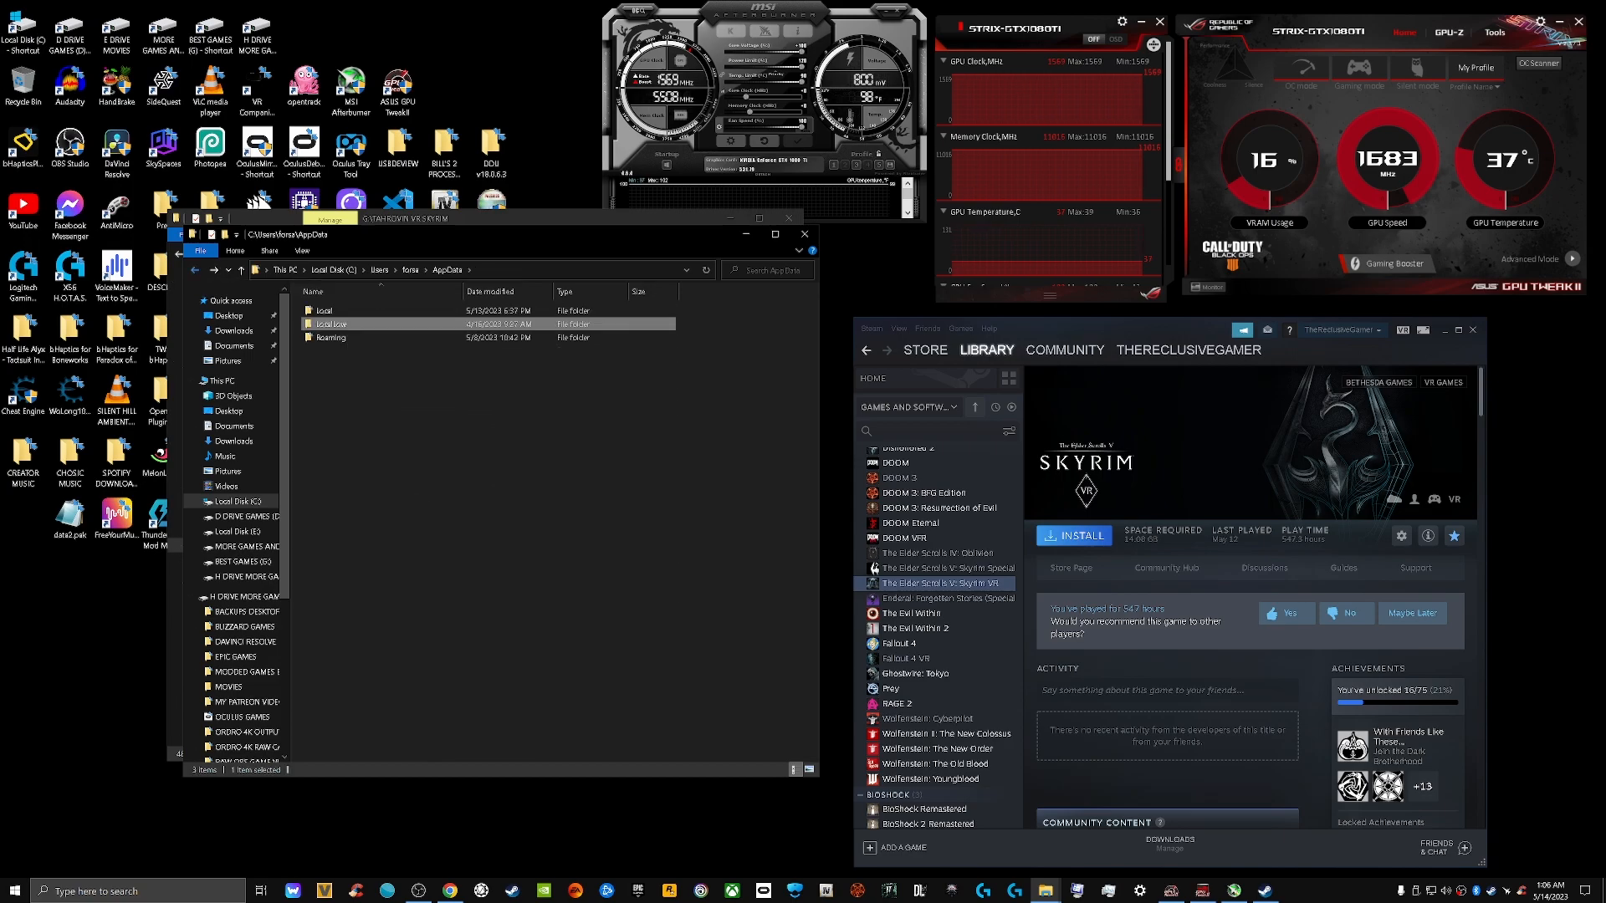
Look through the Roaming folder in AppData for a folder belonging to the game
{"action": "double_click", "coordinate": [332, 337]}
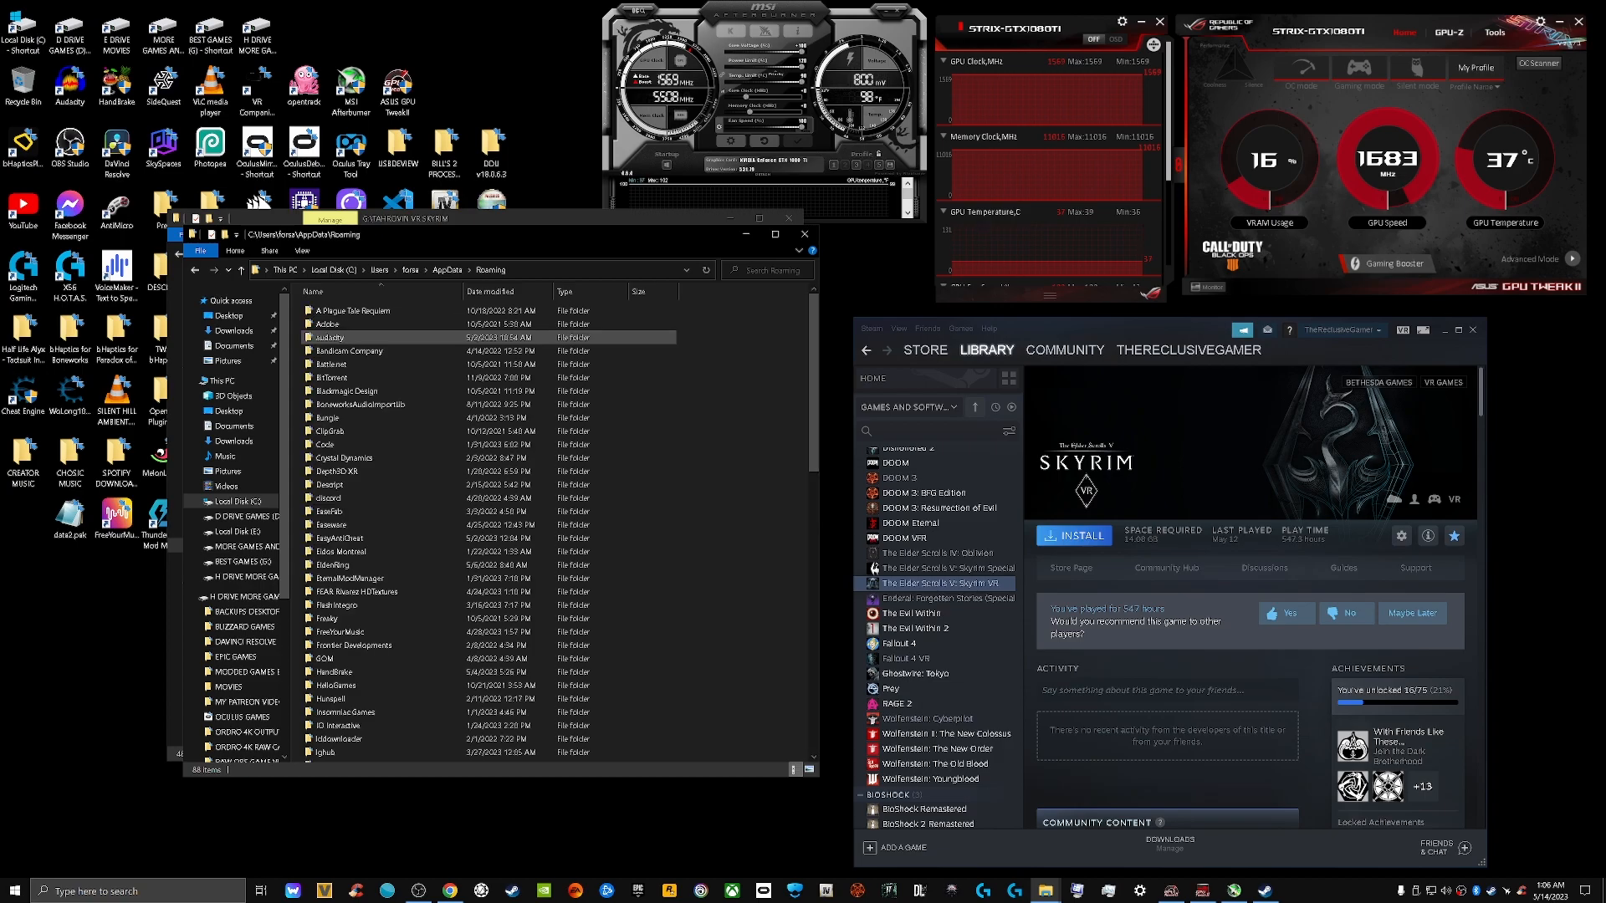
{"action": "scroll", "coordinate": [352, 434], "scroll_direction": "down", "scroll_amount": 6}
{"action": "scroll", "coordinate": [351, 434], "scroll_direction": "down", "scroll_amount": 11}
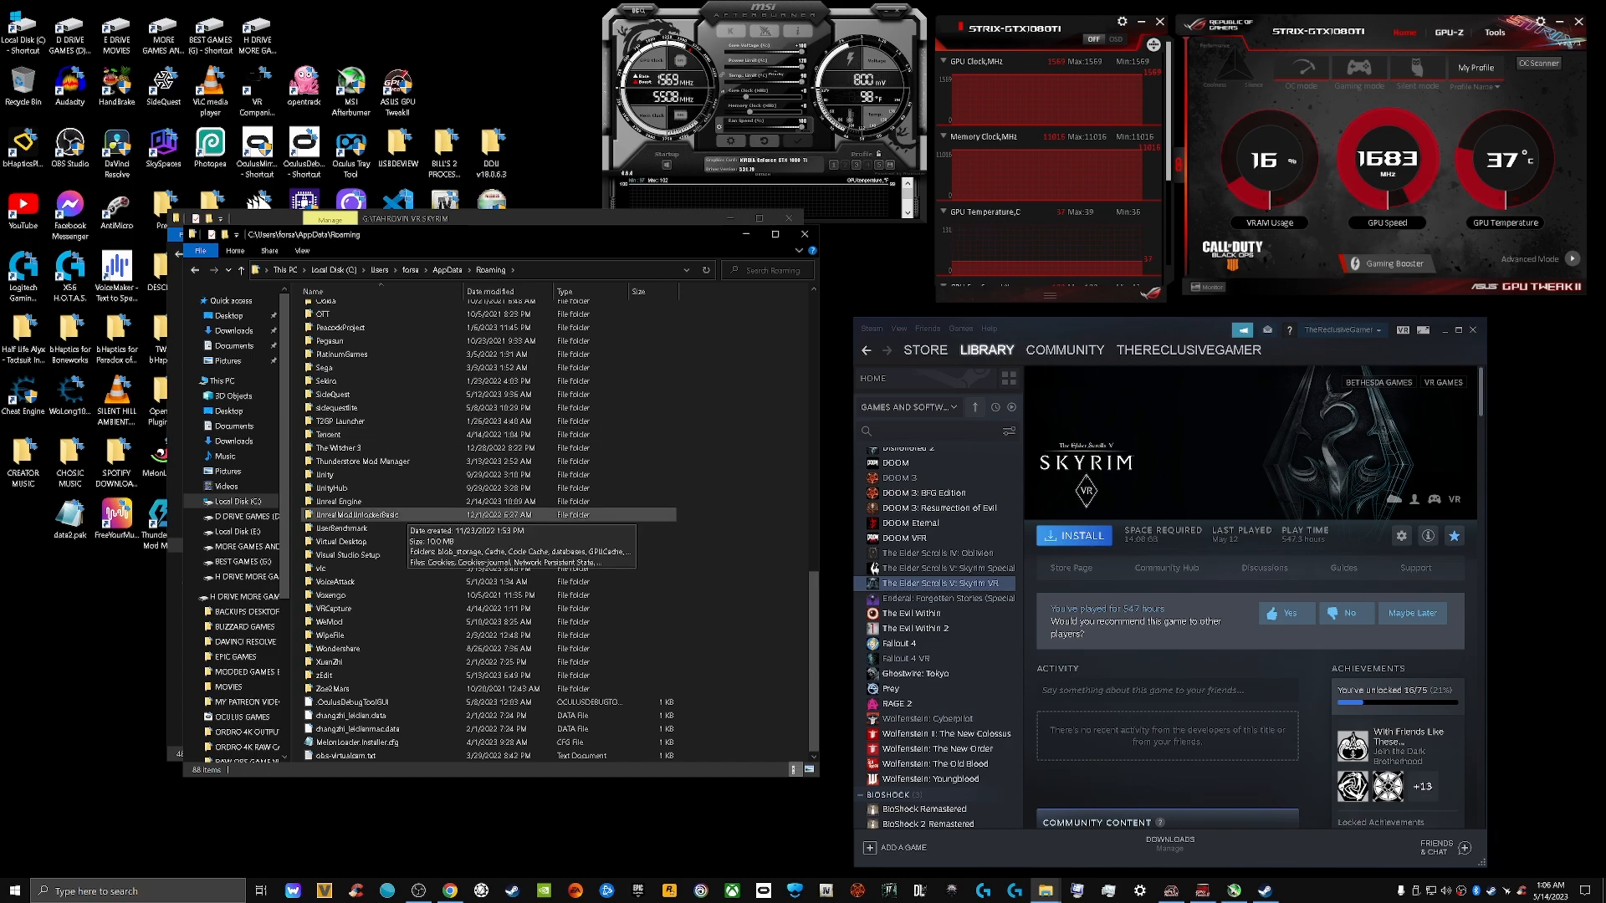
{"action": "scroll", "coordinate": [384, 414], "scroll_direction": "up", "scroll_amount": 3}
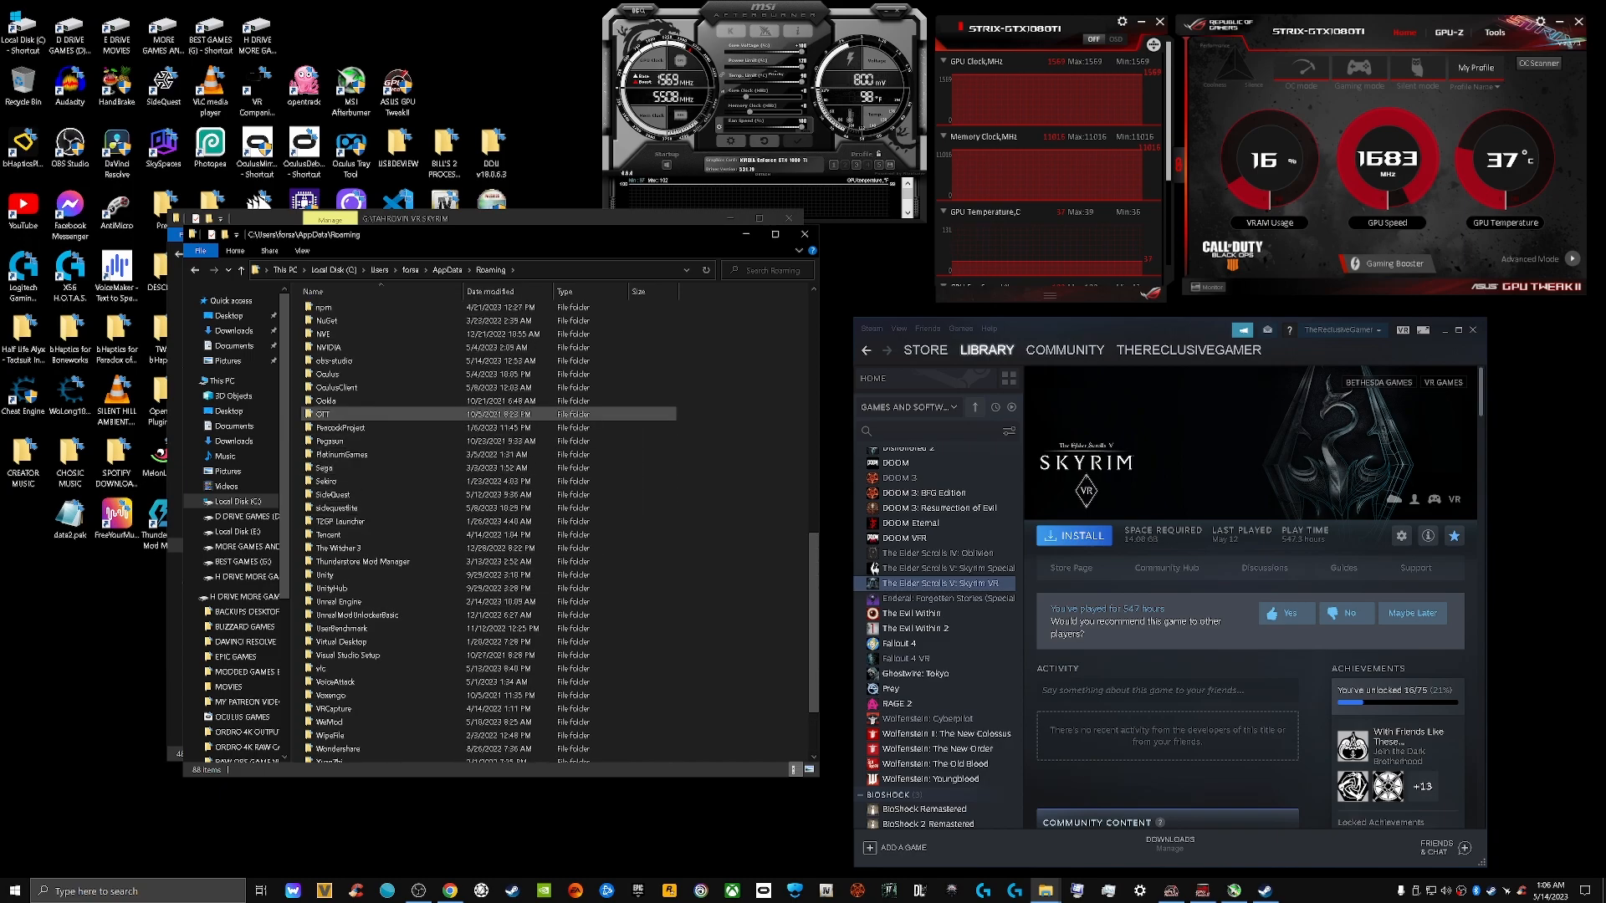
{"action": "scroll", "coordinate": [380, 414], "scroll_direction": "up", "scroll_amount": 15}
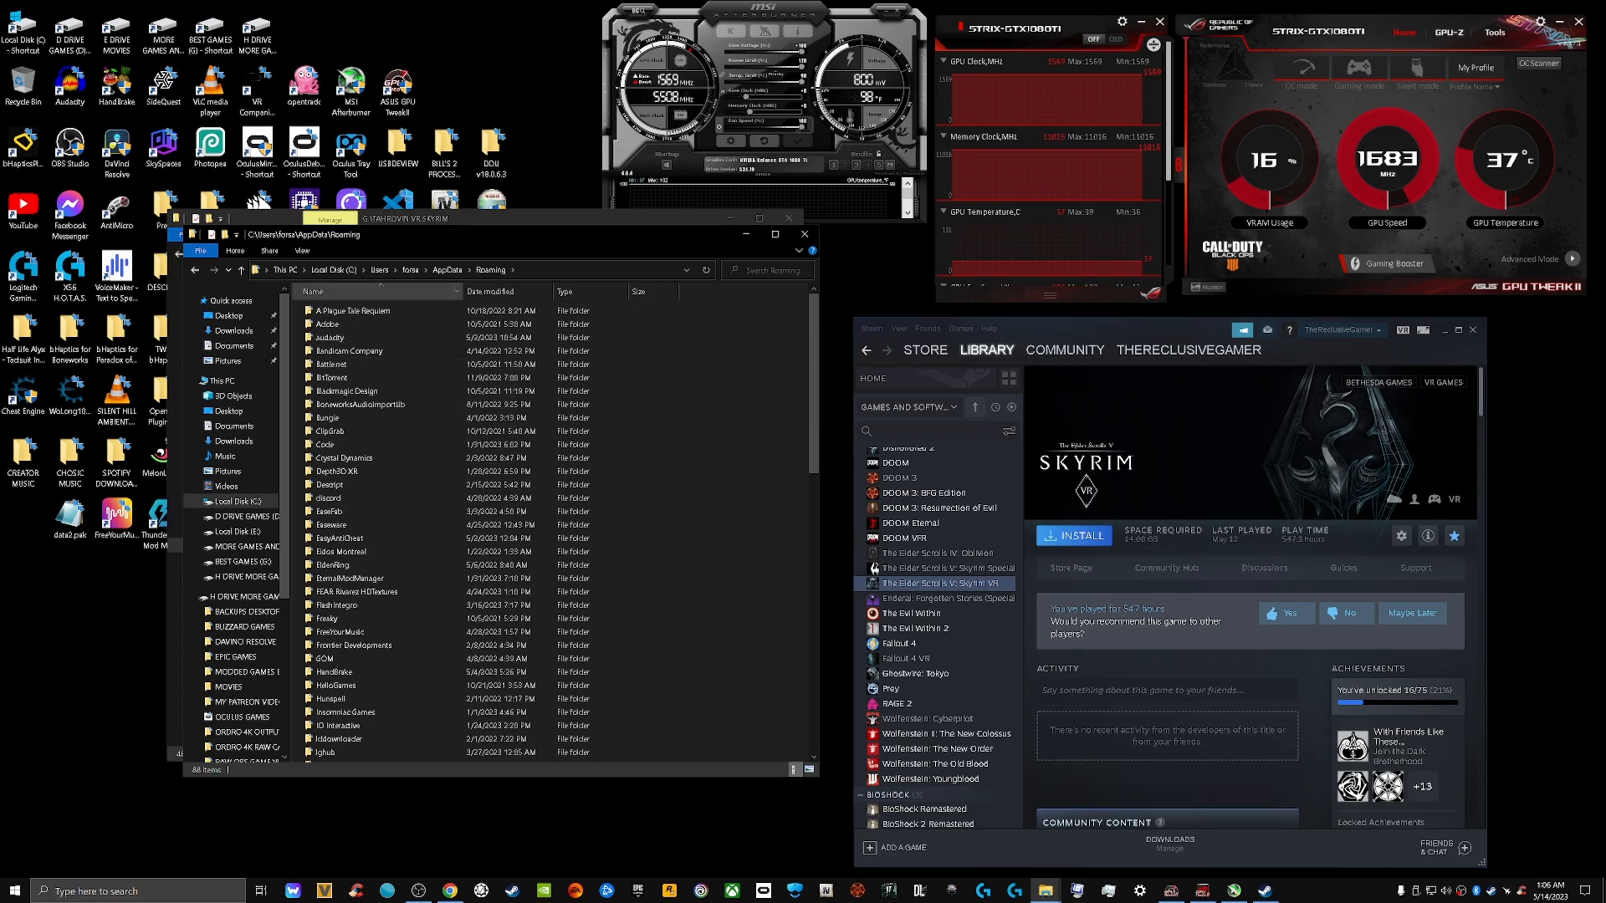
Go back to the user profile folder and look through its Documents folder for the game's files
{"action": "left_click", "coordinate": [410, 270]}
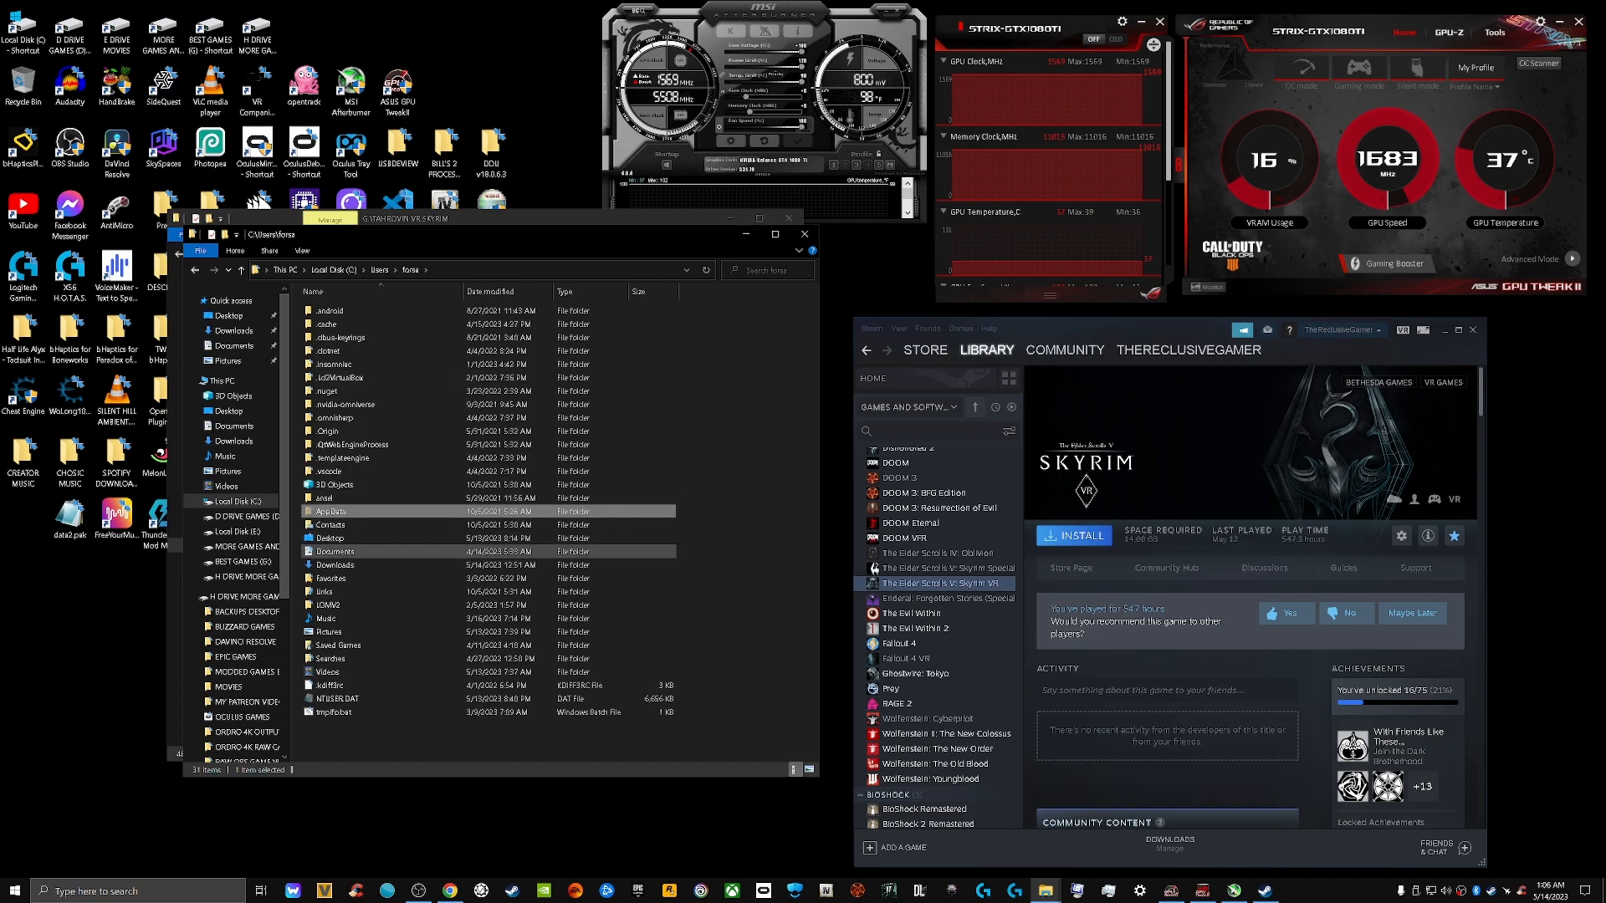
{"action": "double_click", "coordinate": [335, 552]}
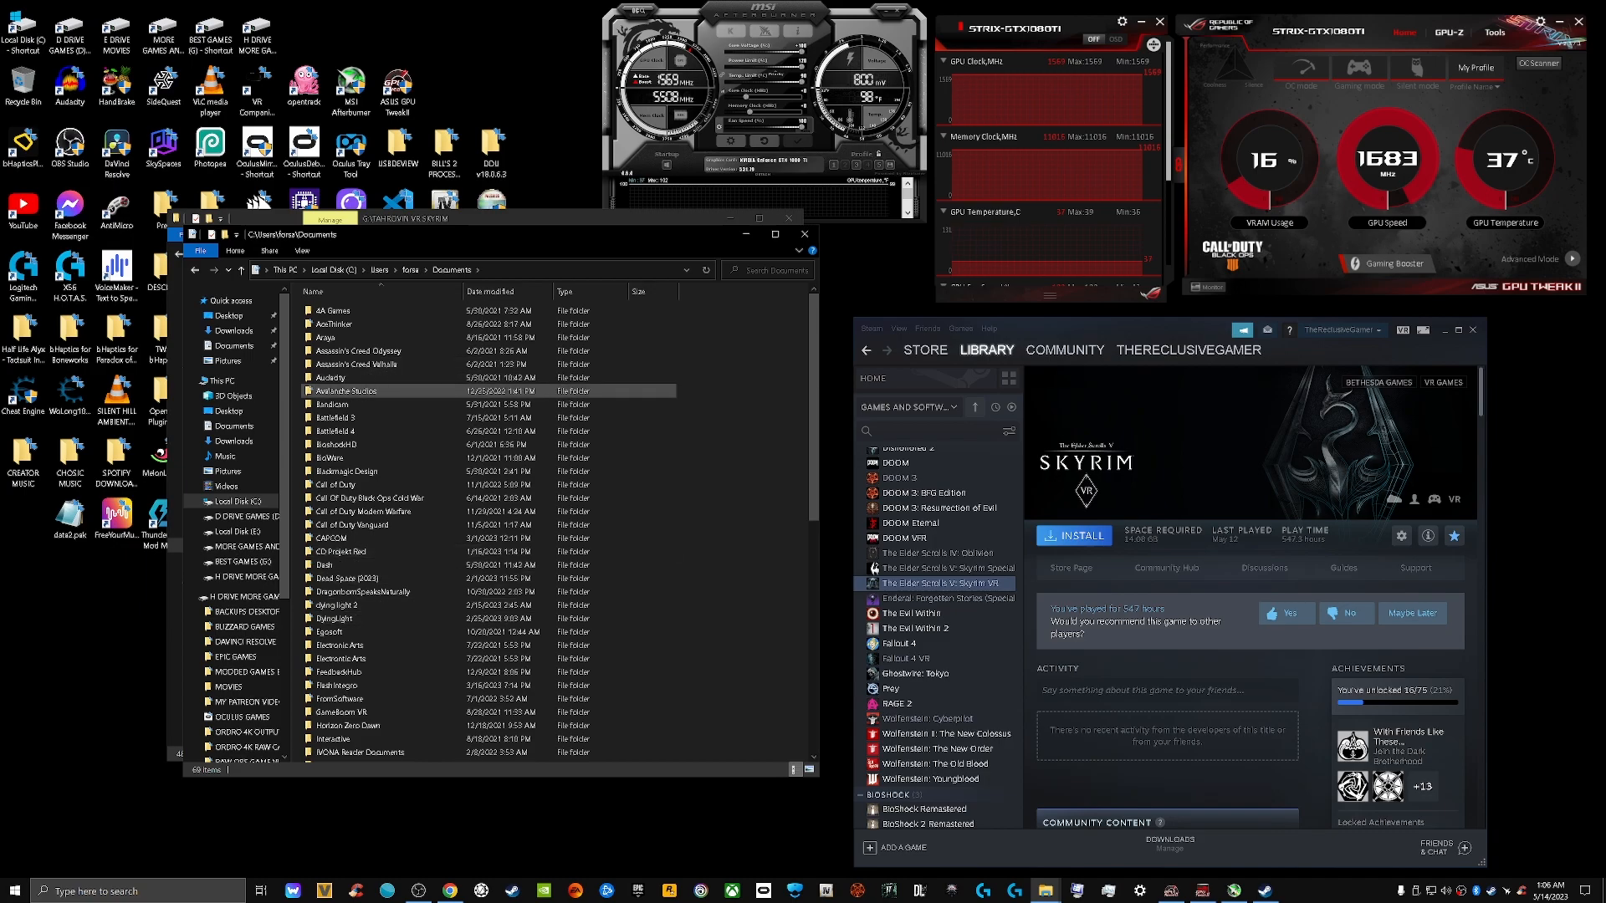
{"action": "scroll", "coordinate": [334, 527], "scroll_direction": "down", "scroll_amount": 3}
{"action": "scroll", "coordinate": [335, 528], "scroll_direction": "up", "scroll_amount": 3}
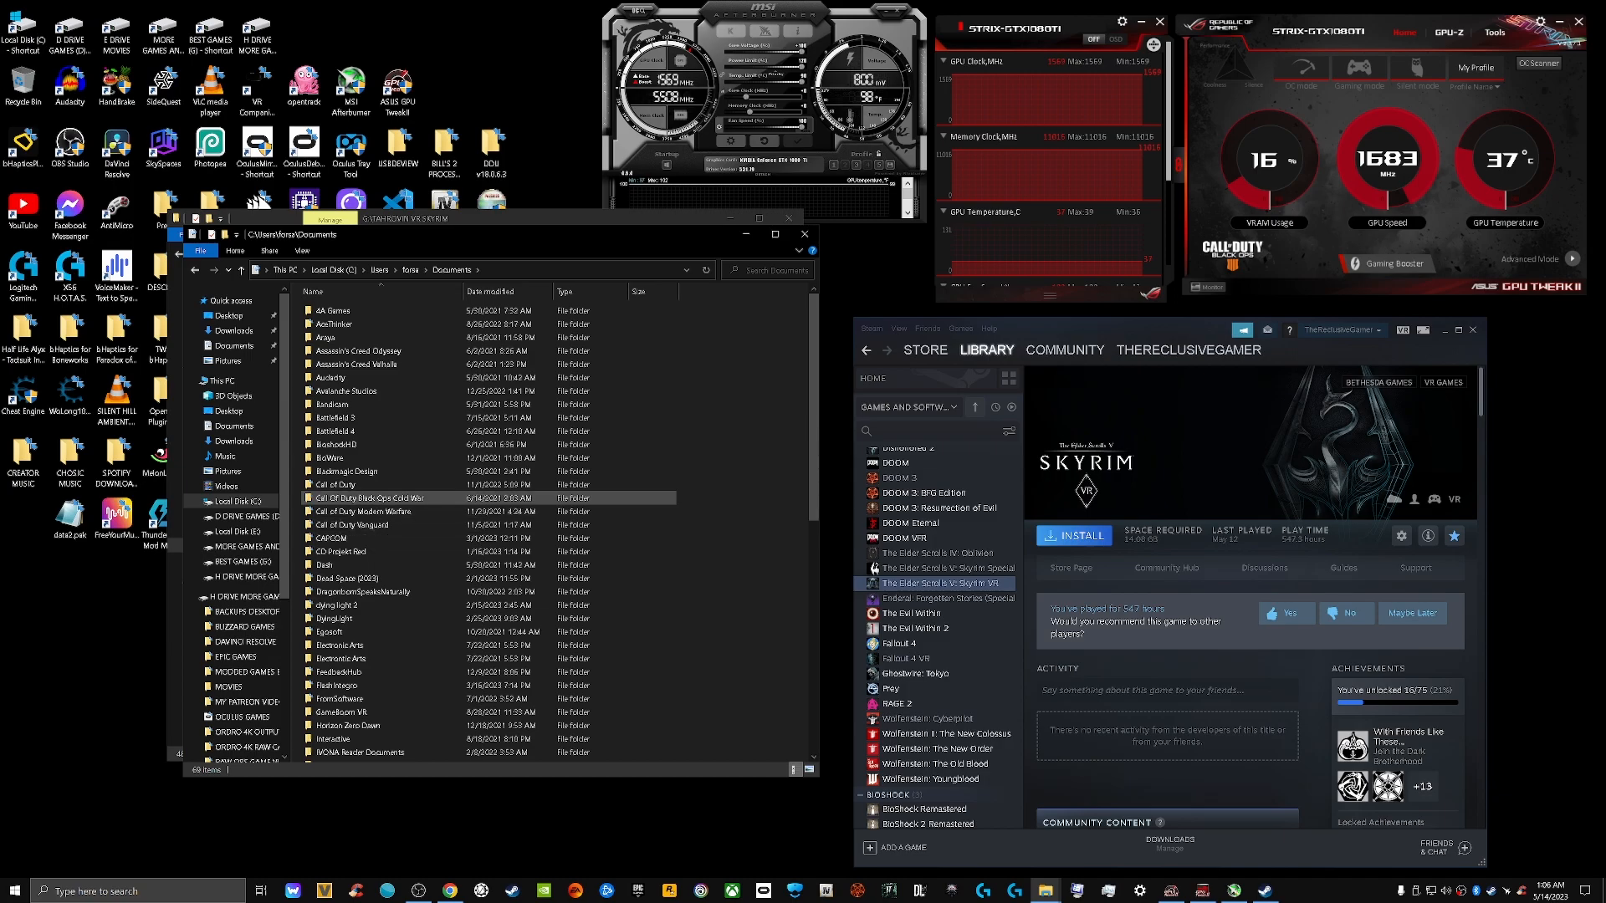
{"action": "scroll", "coordinate": [393, 499], "scroll_direction": "down", "scroll_amount": 10}
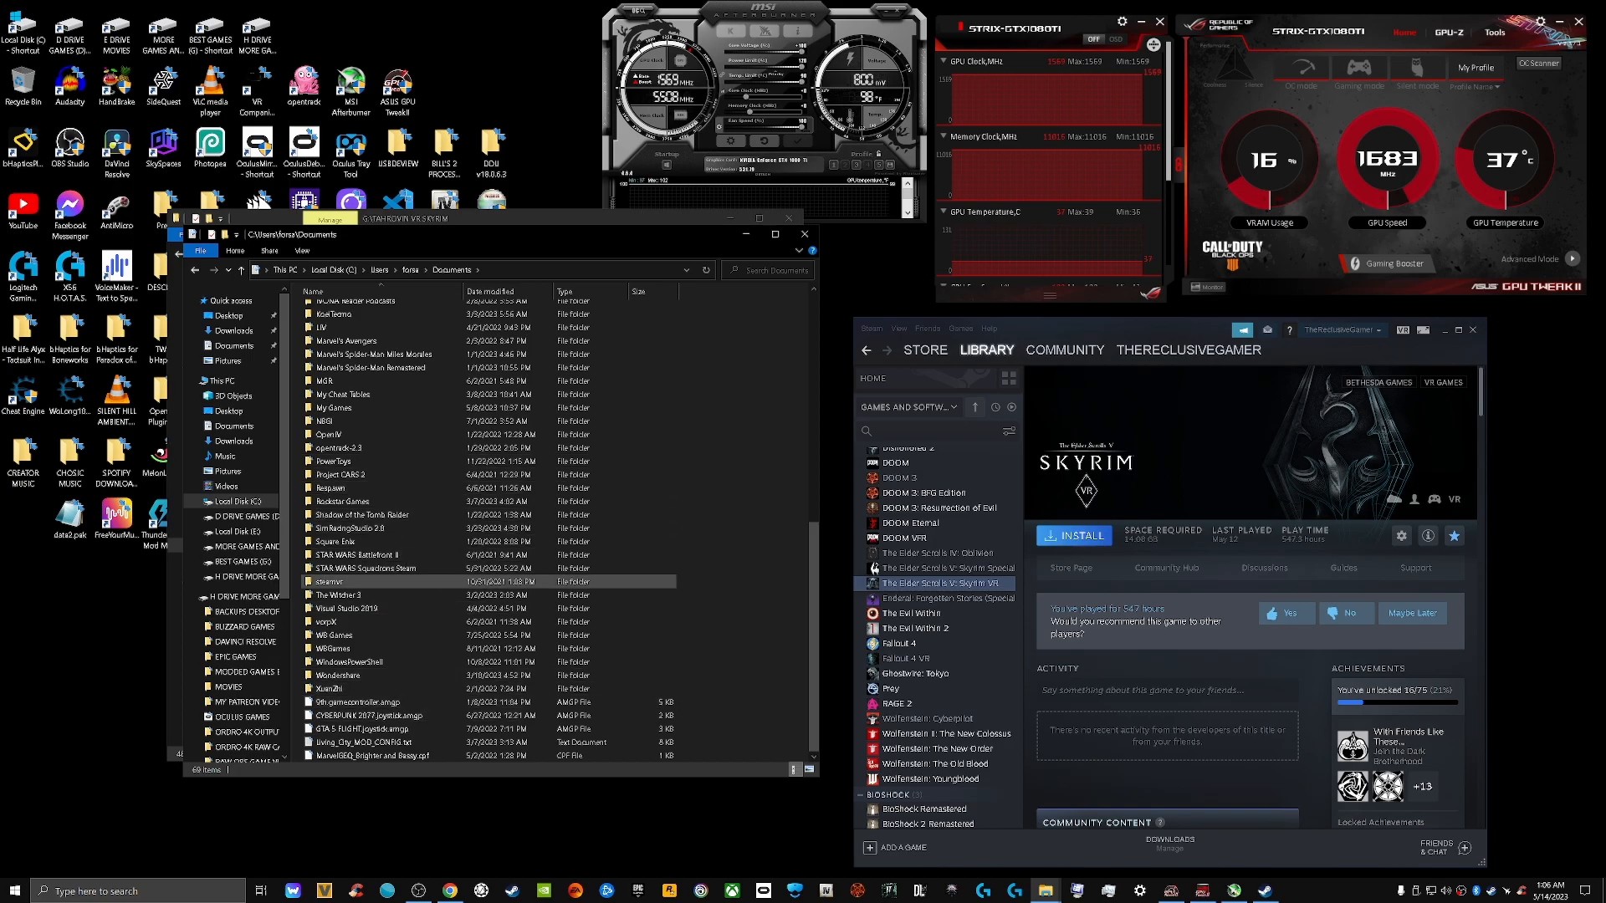
{"action": "scroll", "coordinate": [489, 577], "scroll_direction": "up", "scroll_amount": 11}
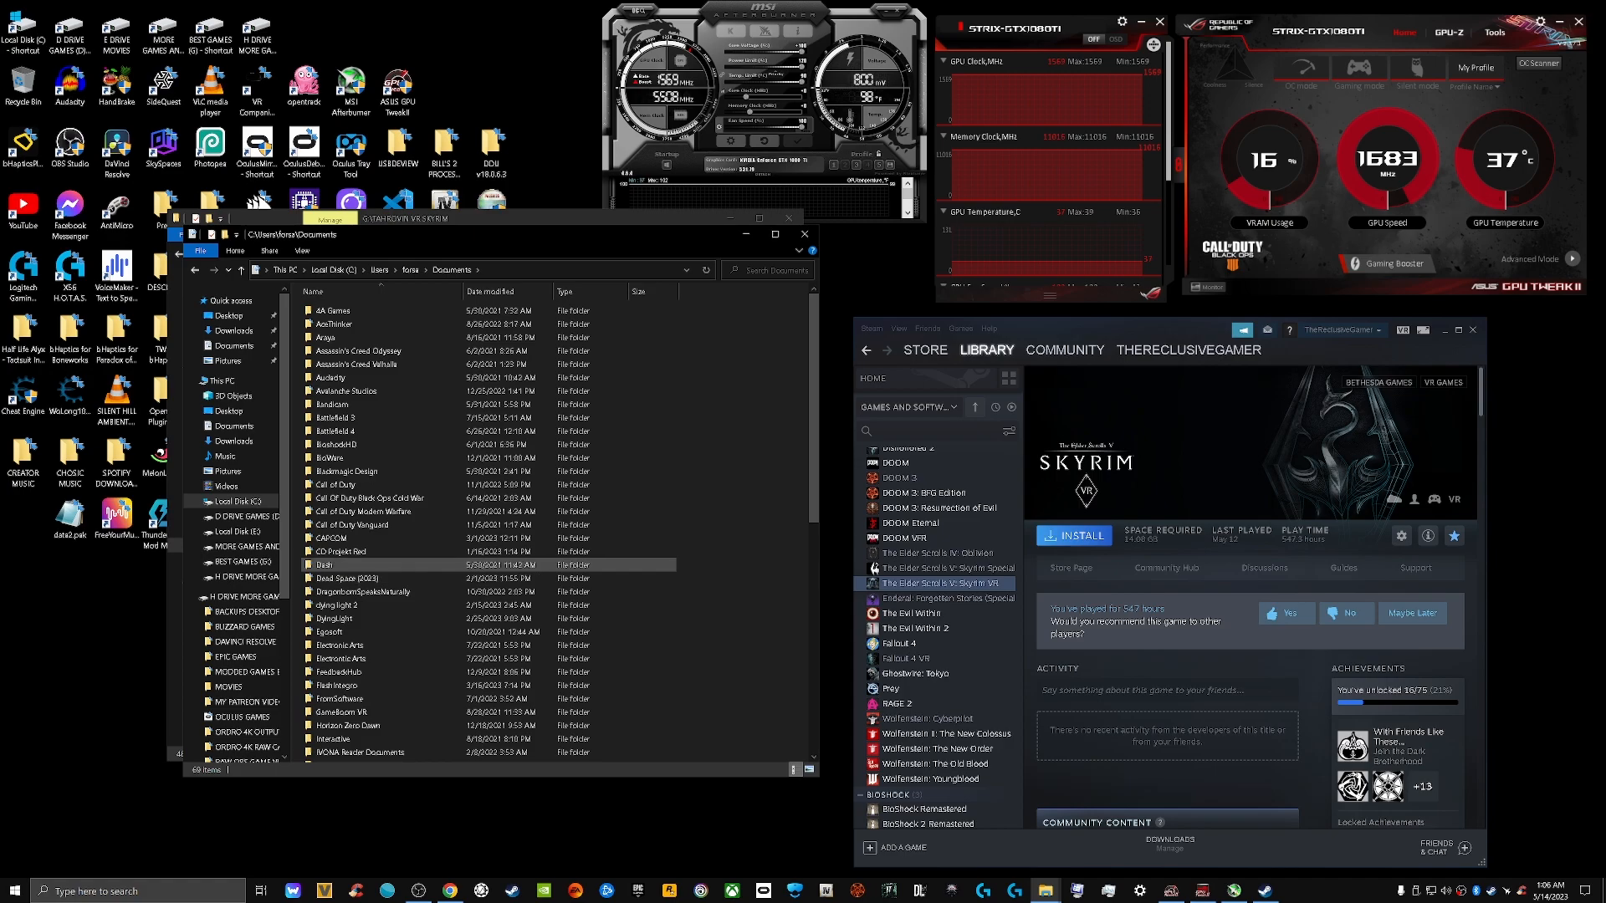
Check the Saved Games folder of the user profile, and close both File Explorer windows
{"action": "left_click", "coordinate": [410, 270]}
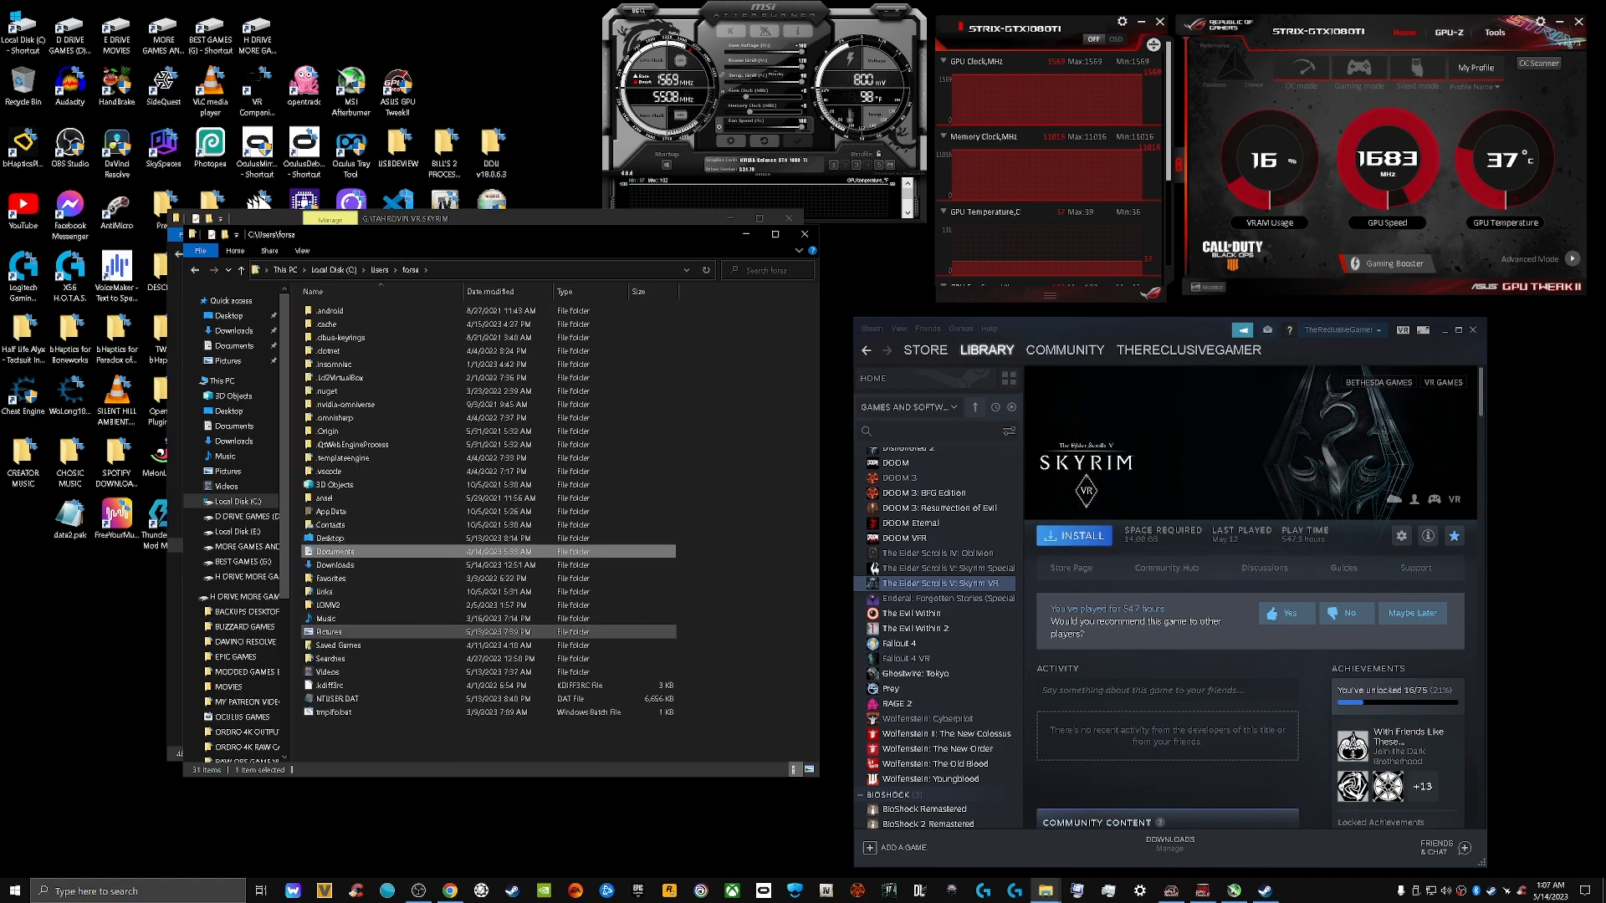
{"action": "double_click", "coordinate": [339, 645]}
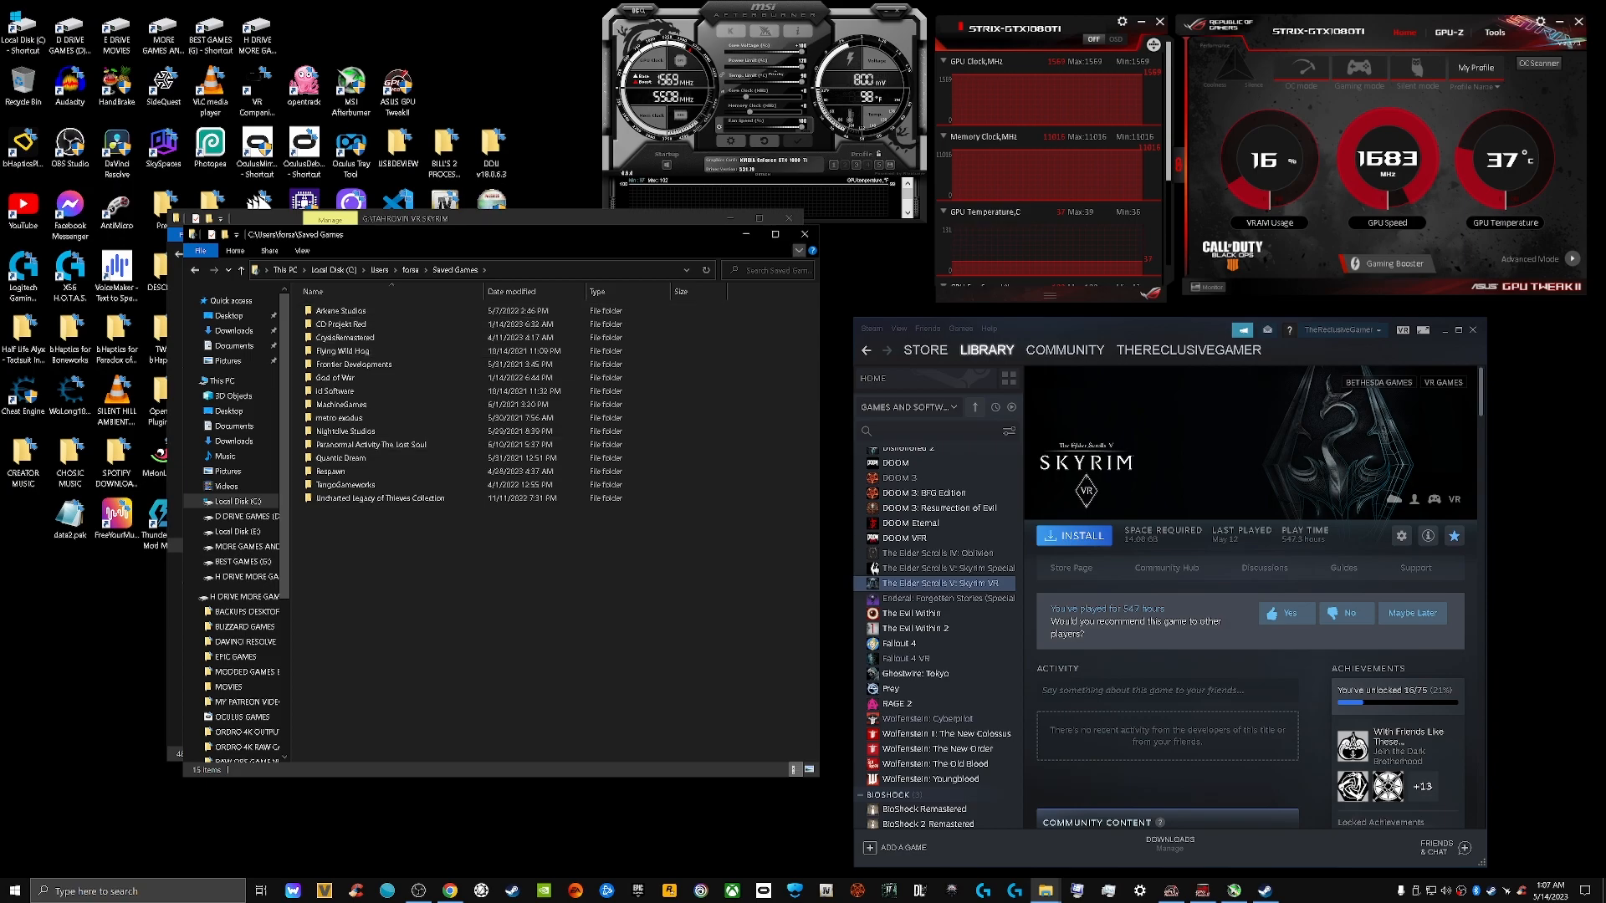
{"action": "left_click", "coordinate": [805, 234]}
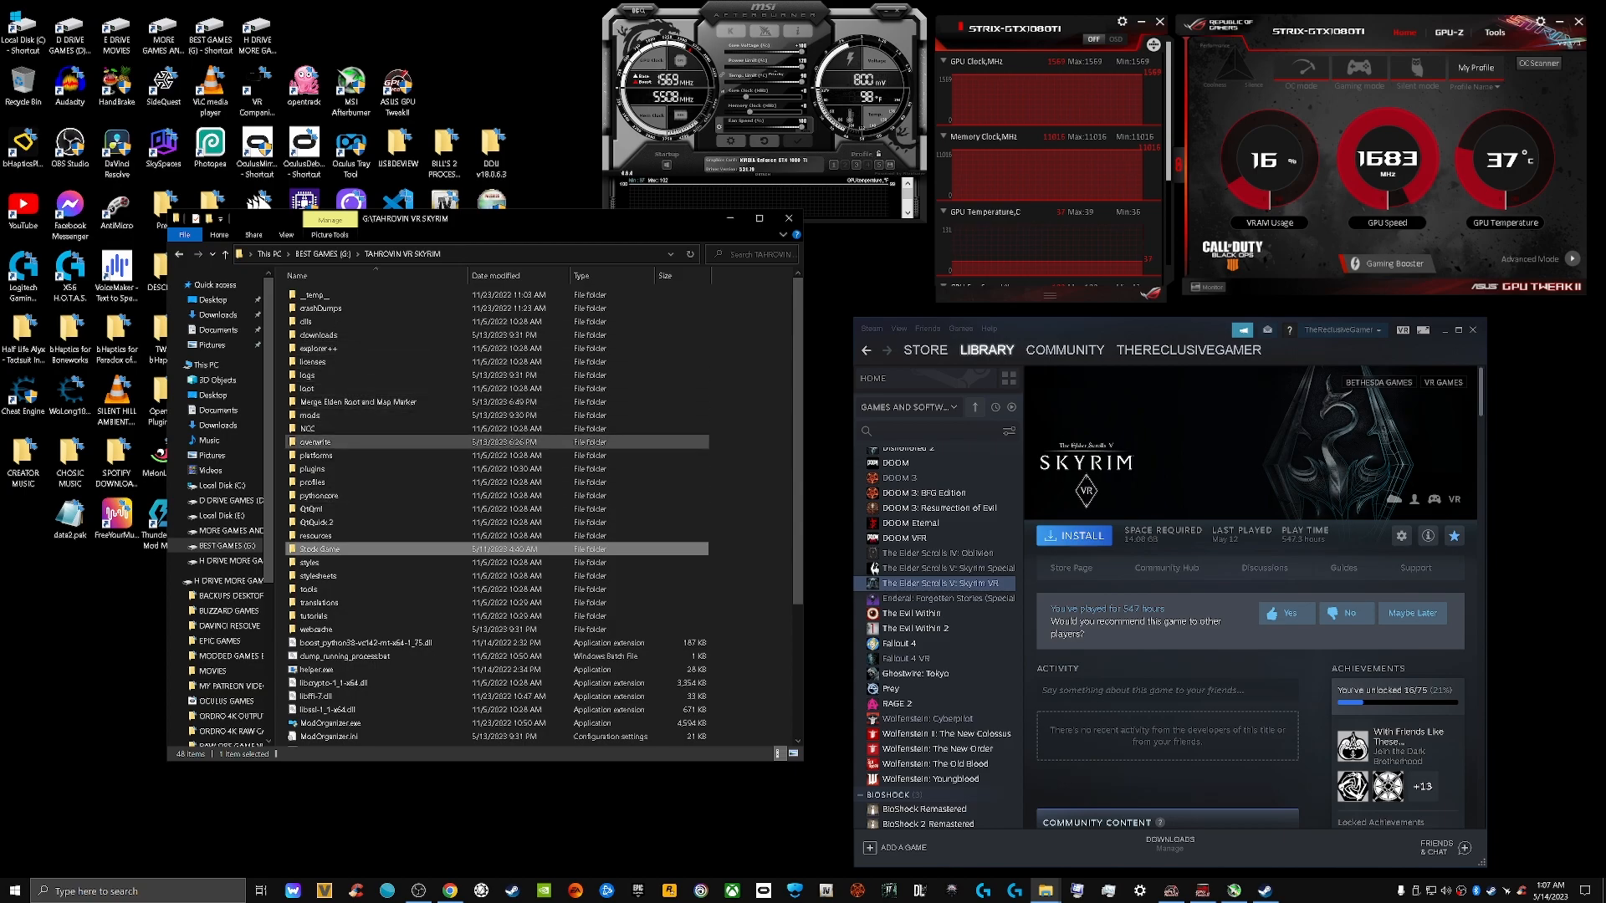
{"action": "scroll", "coordinate": [418, 443], "scroll_direction": "down", "scroll_amount": 2}
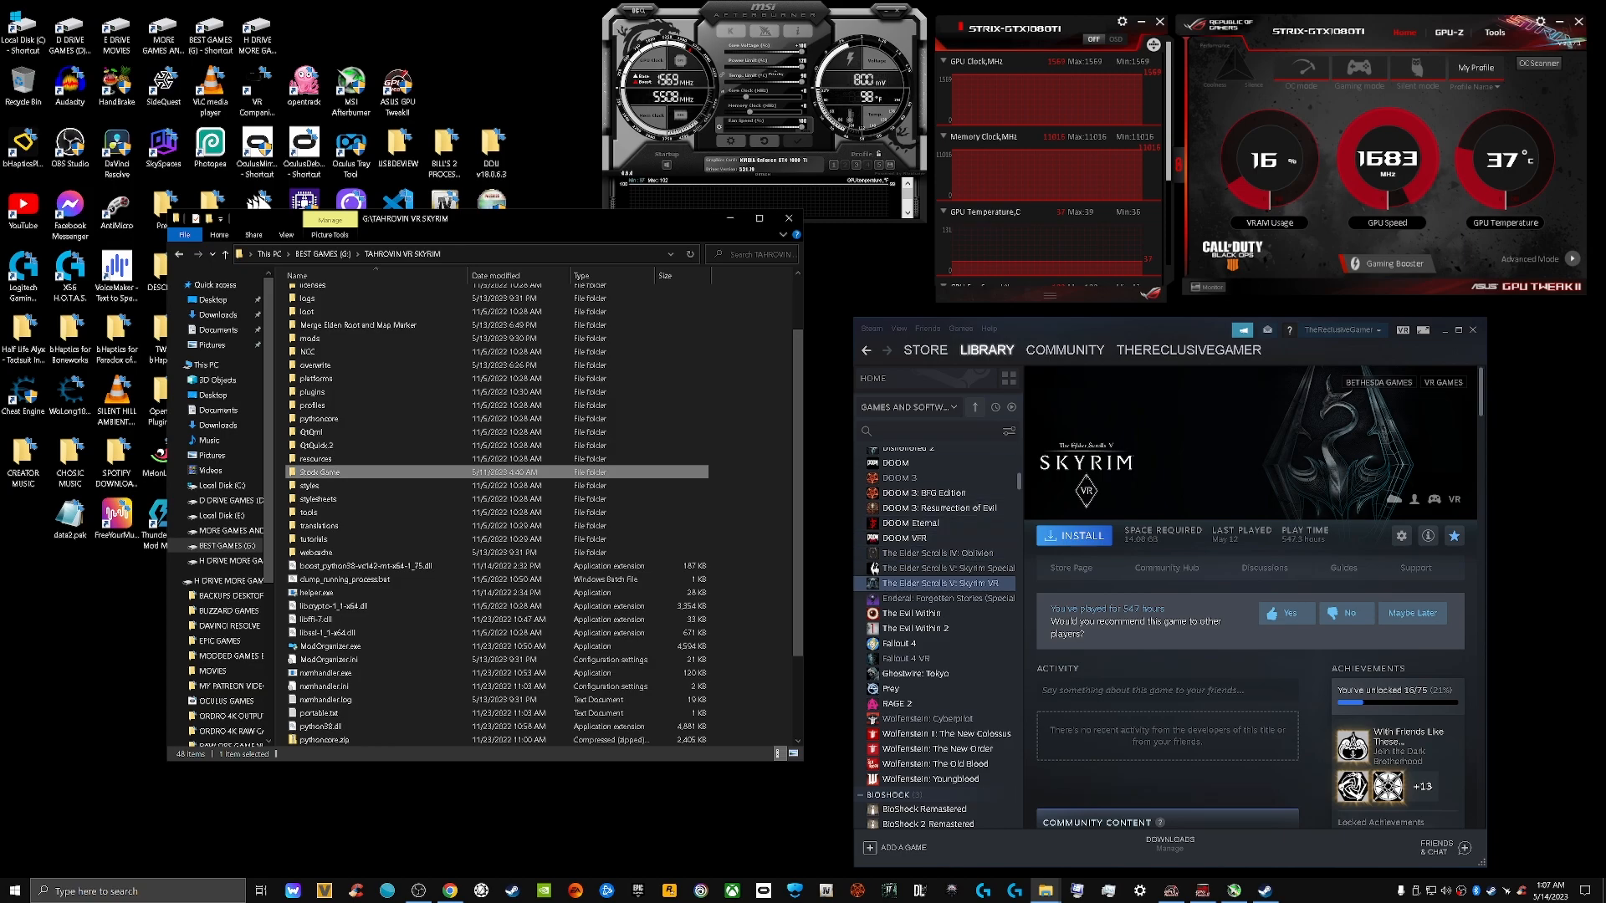
{"action": "left_click", "coordinate": [789, 219]}
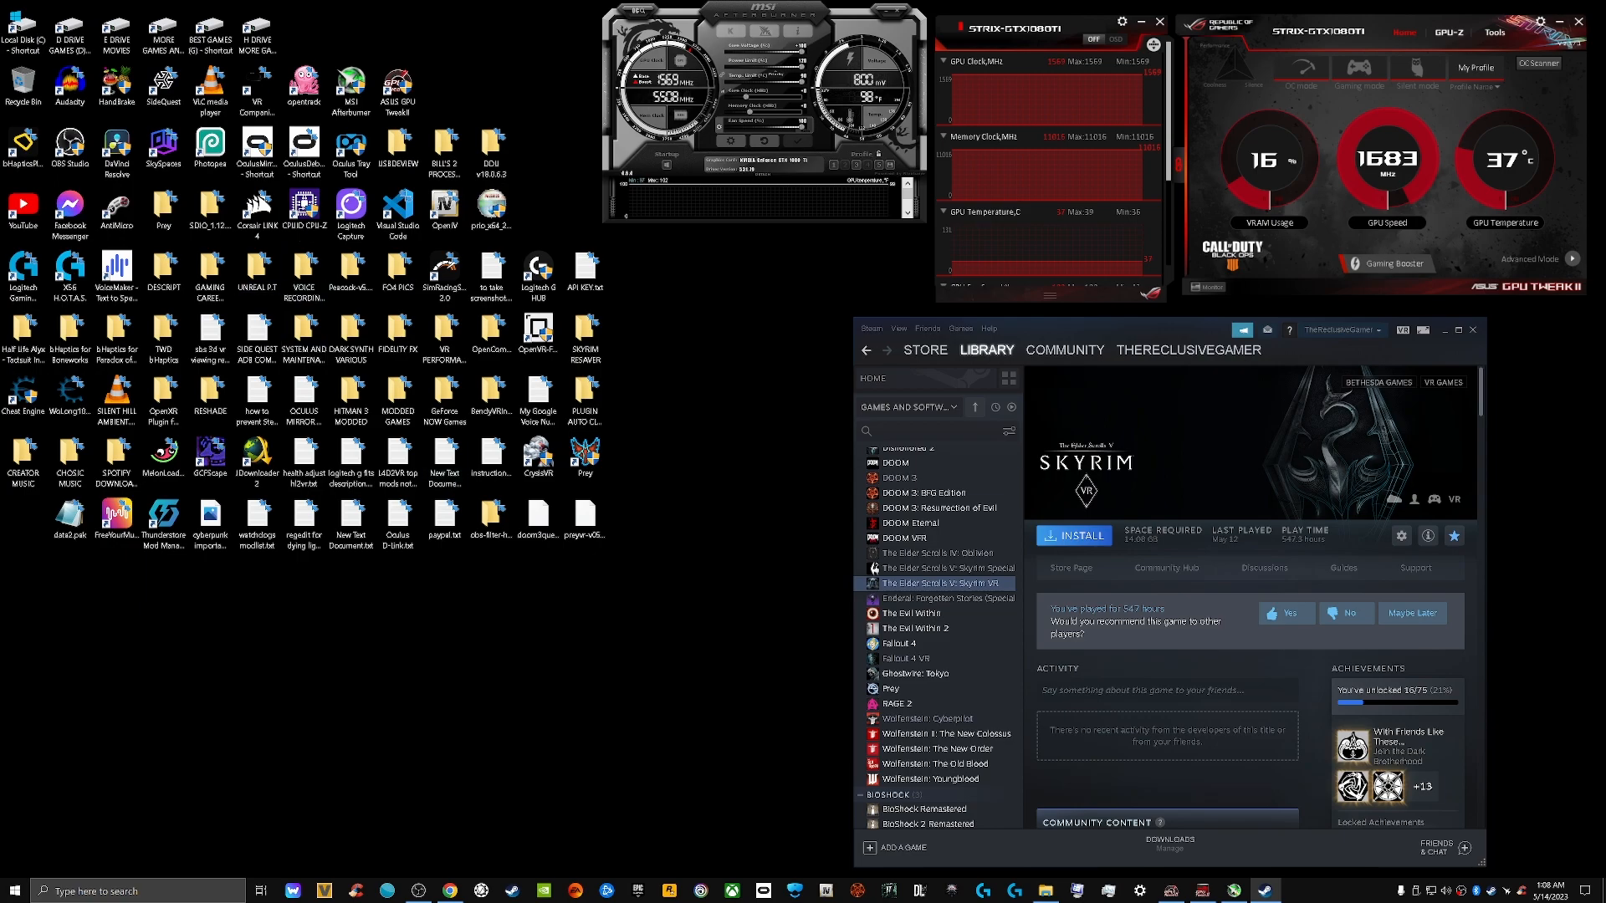
Switch to the Chrome browser and download the Wabbajack installer from wabbajack.org
{"action": "left_click", "coordinate": [450, 890]}
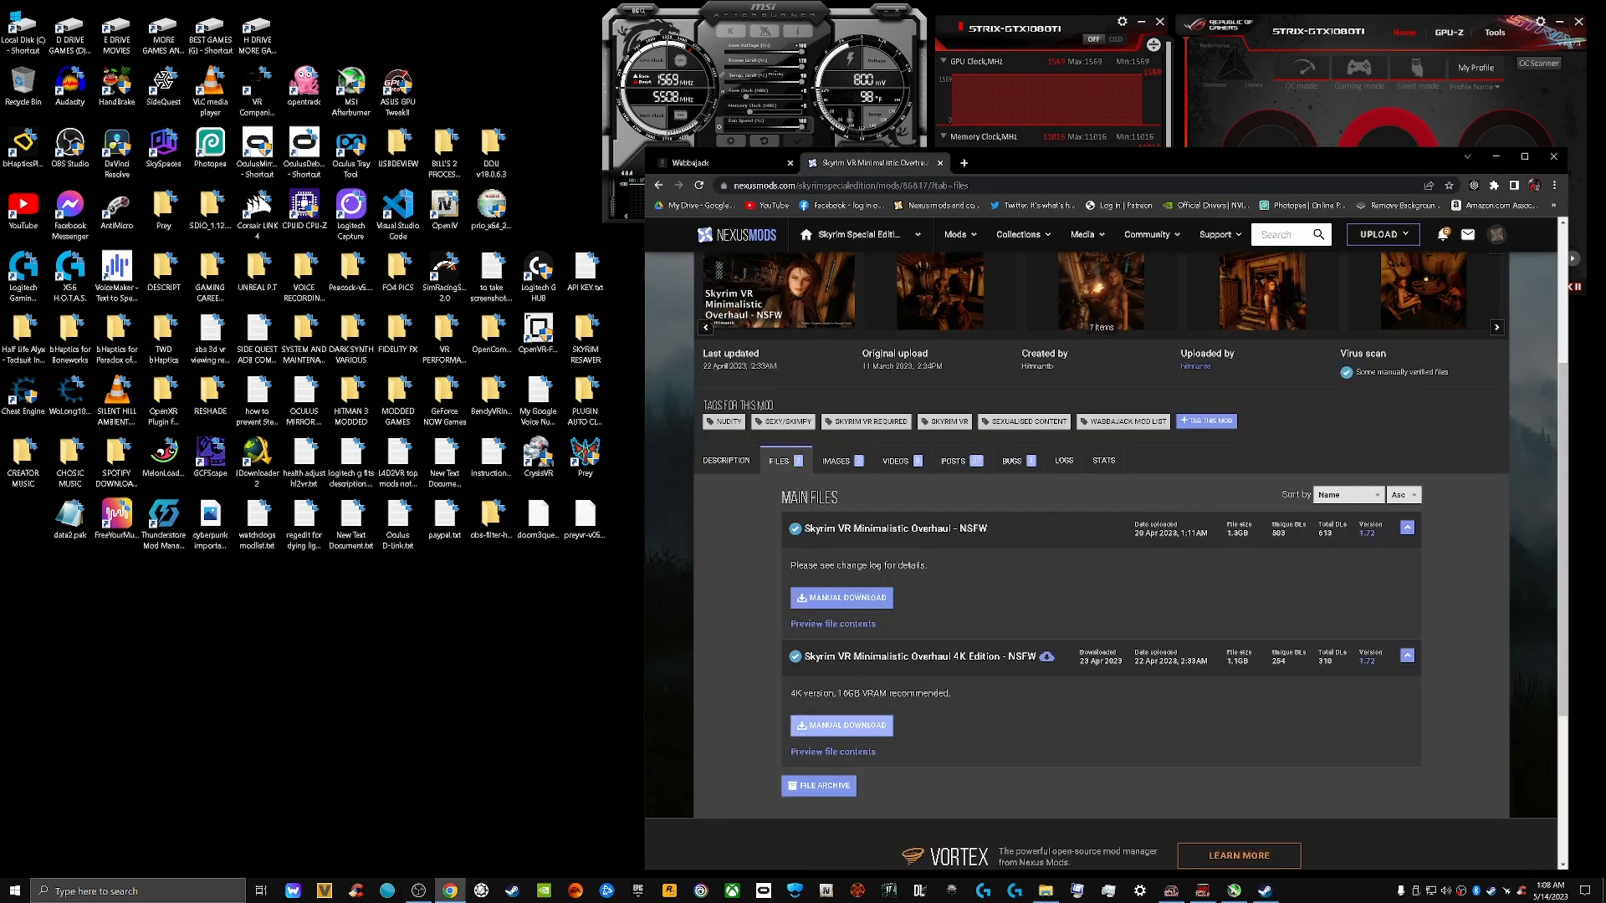
{"action": "left_click", "coordinate": [691, 162]}
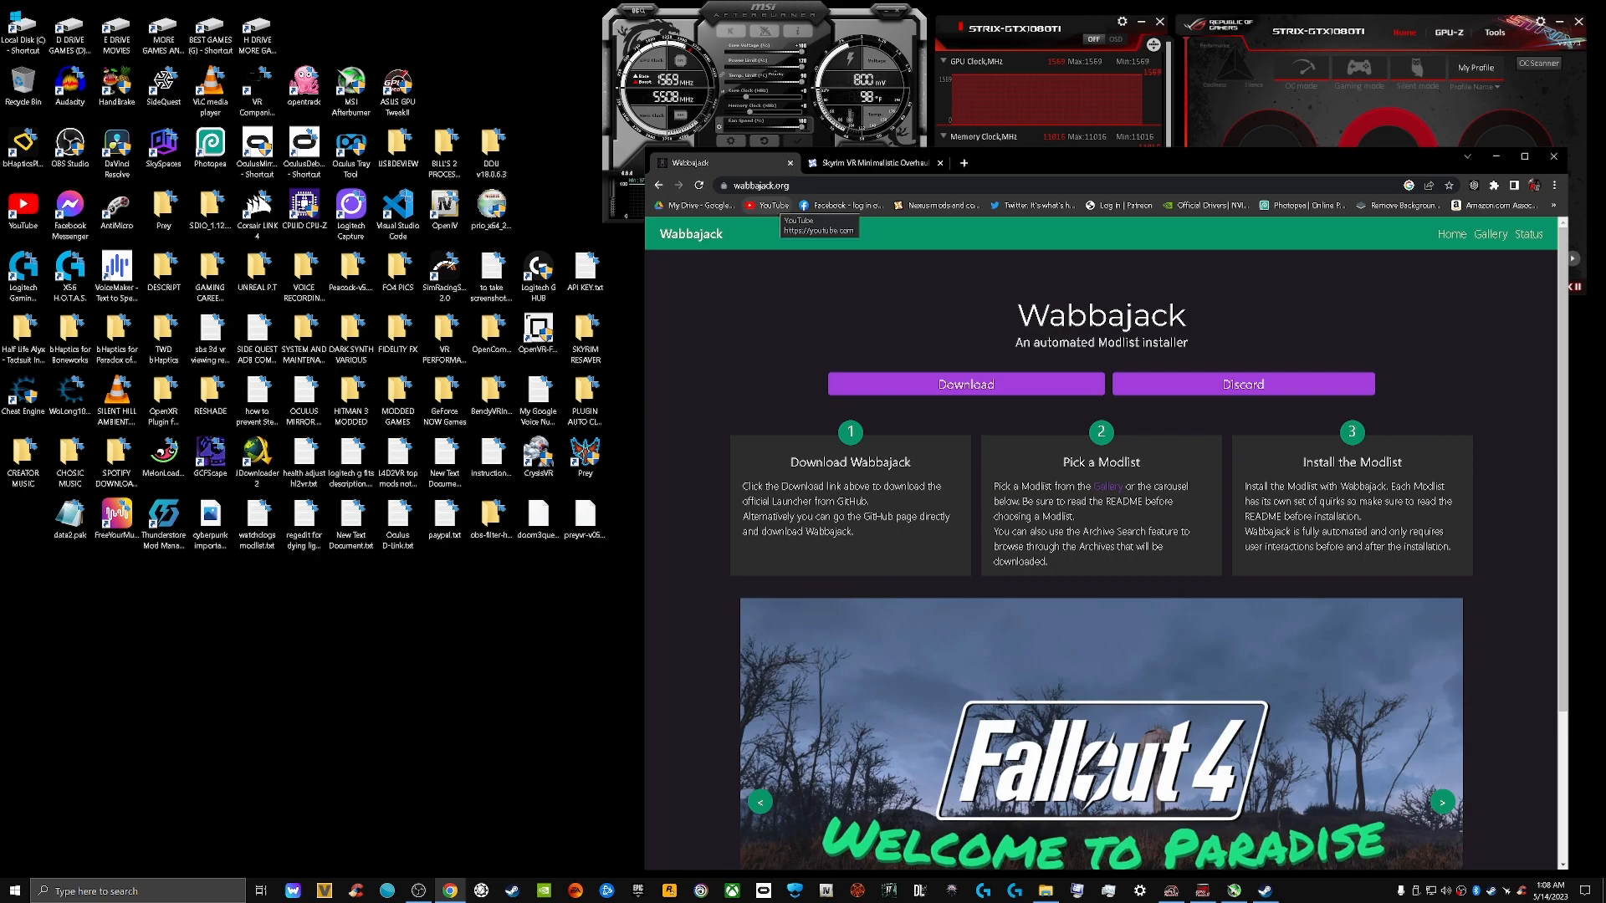
{"action": "left_click", "coordinate": [967, 385]}
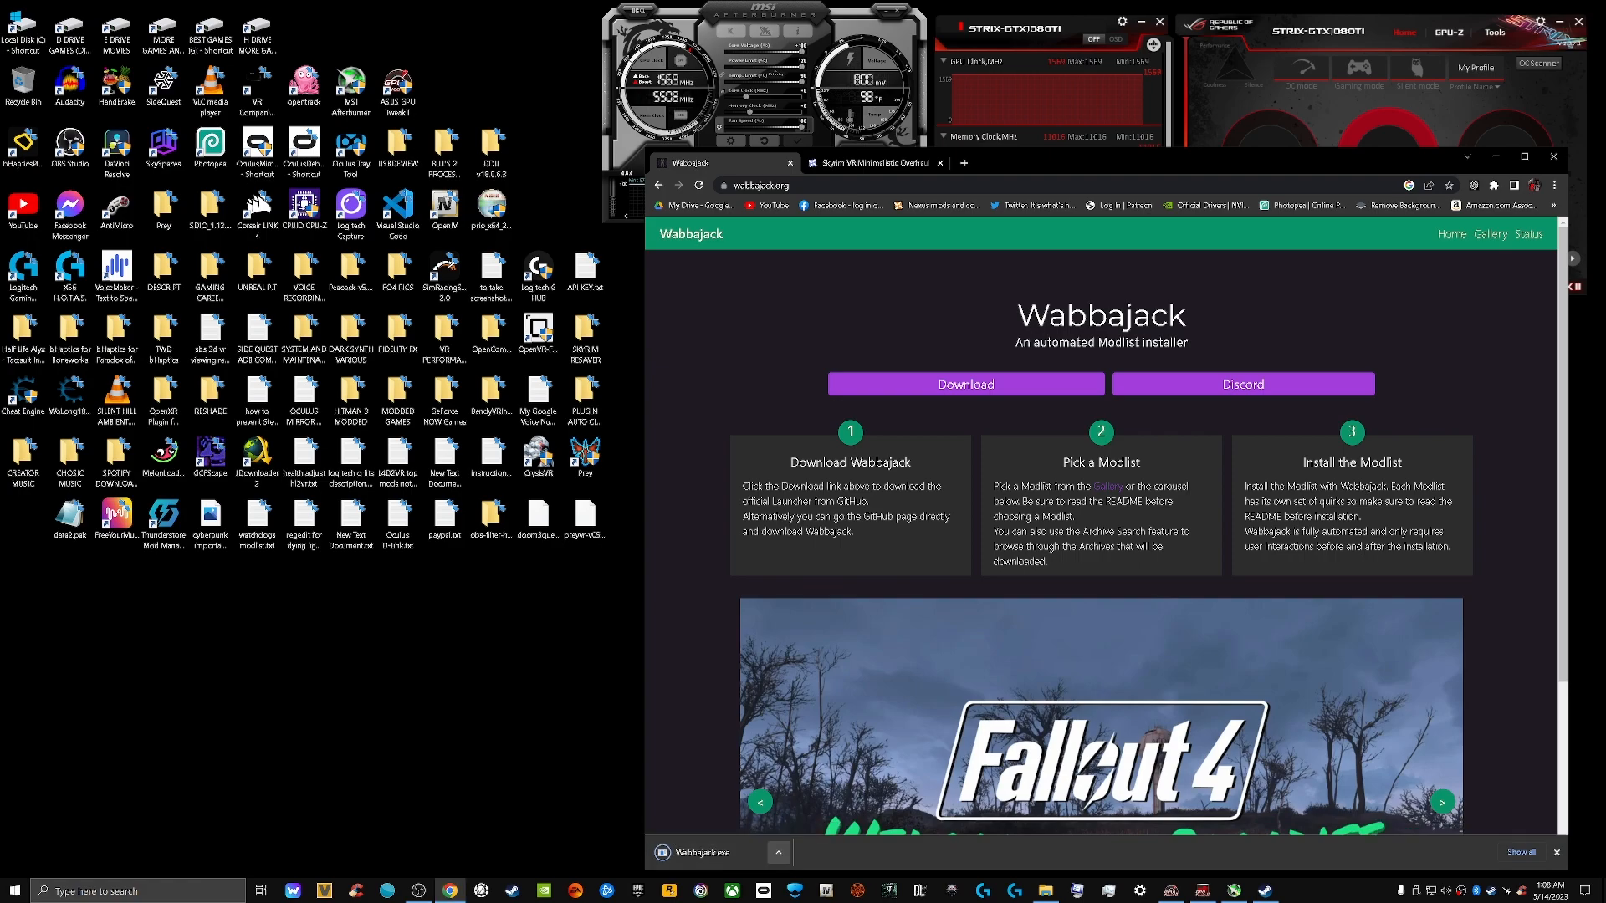
Open the WABBAJACK folder on the BEST GAMES (G:) drive and arrange its window beside the browser
{"action": "double_click", "coordinate": [210, 33]}
{"action": "left_click_drag", "start_coordinate": [601, 219], "coordinate": [446, 283]}
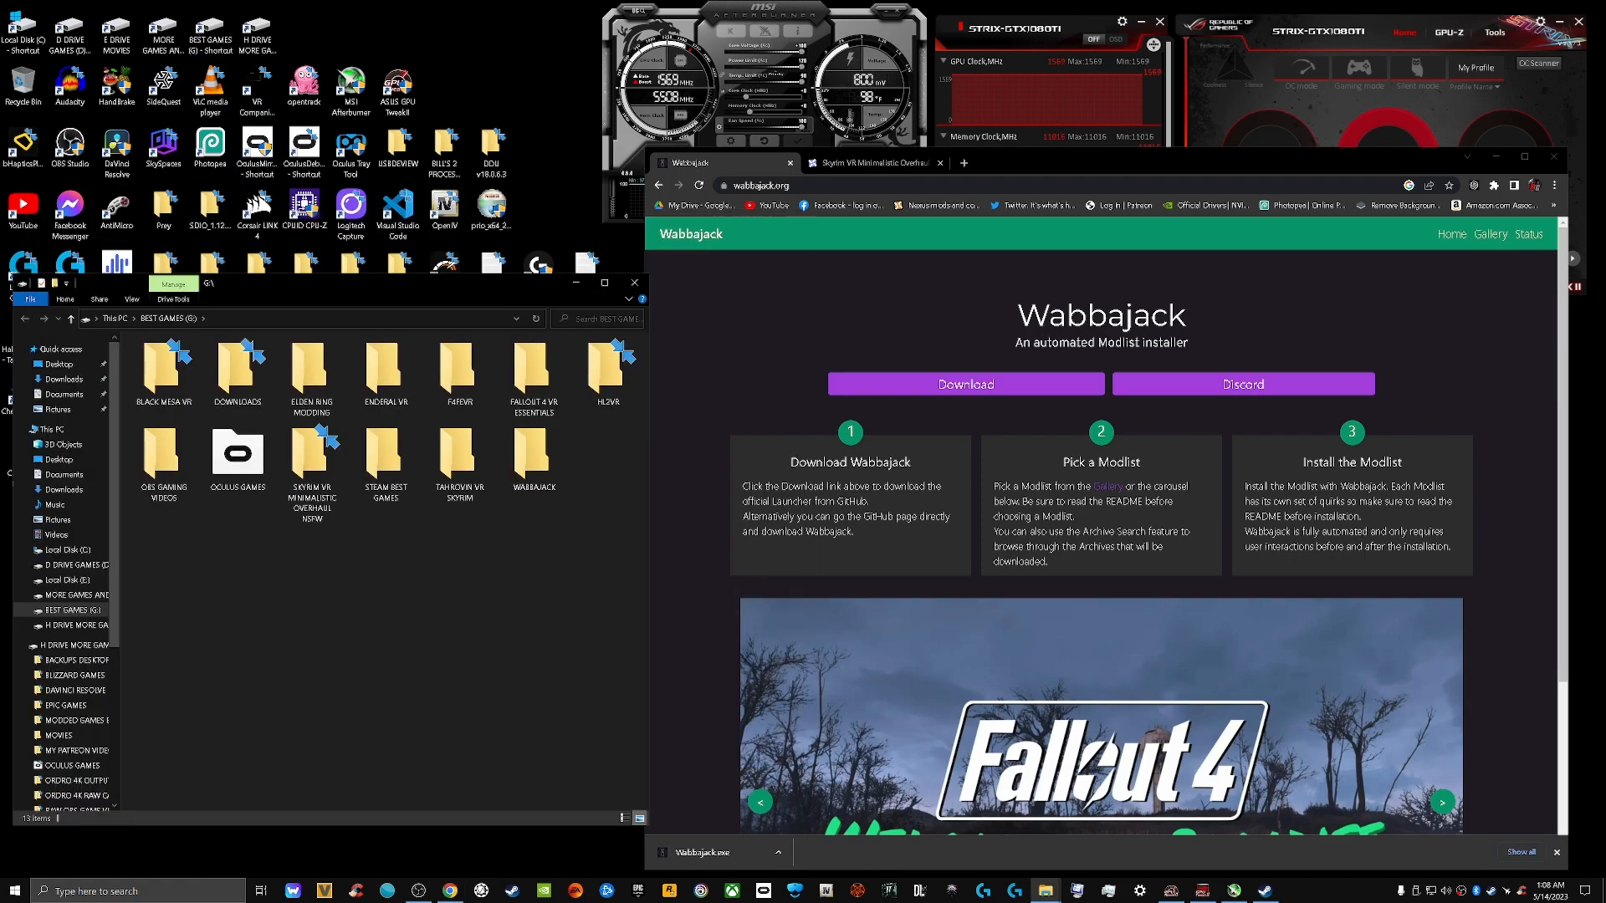
{"action": "left_click_drag", "start_coordinate": [1046, 164], "coordinate": [1123, 151]}
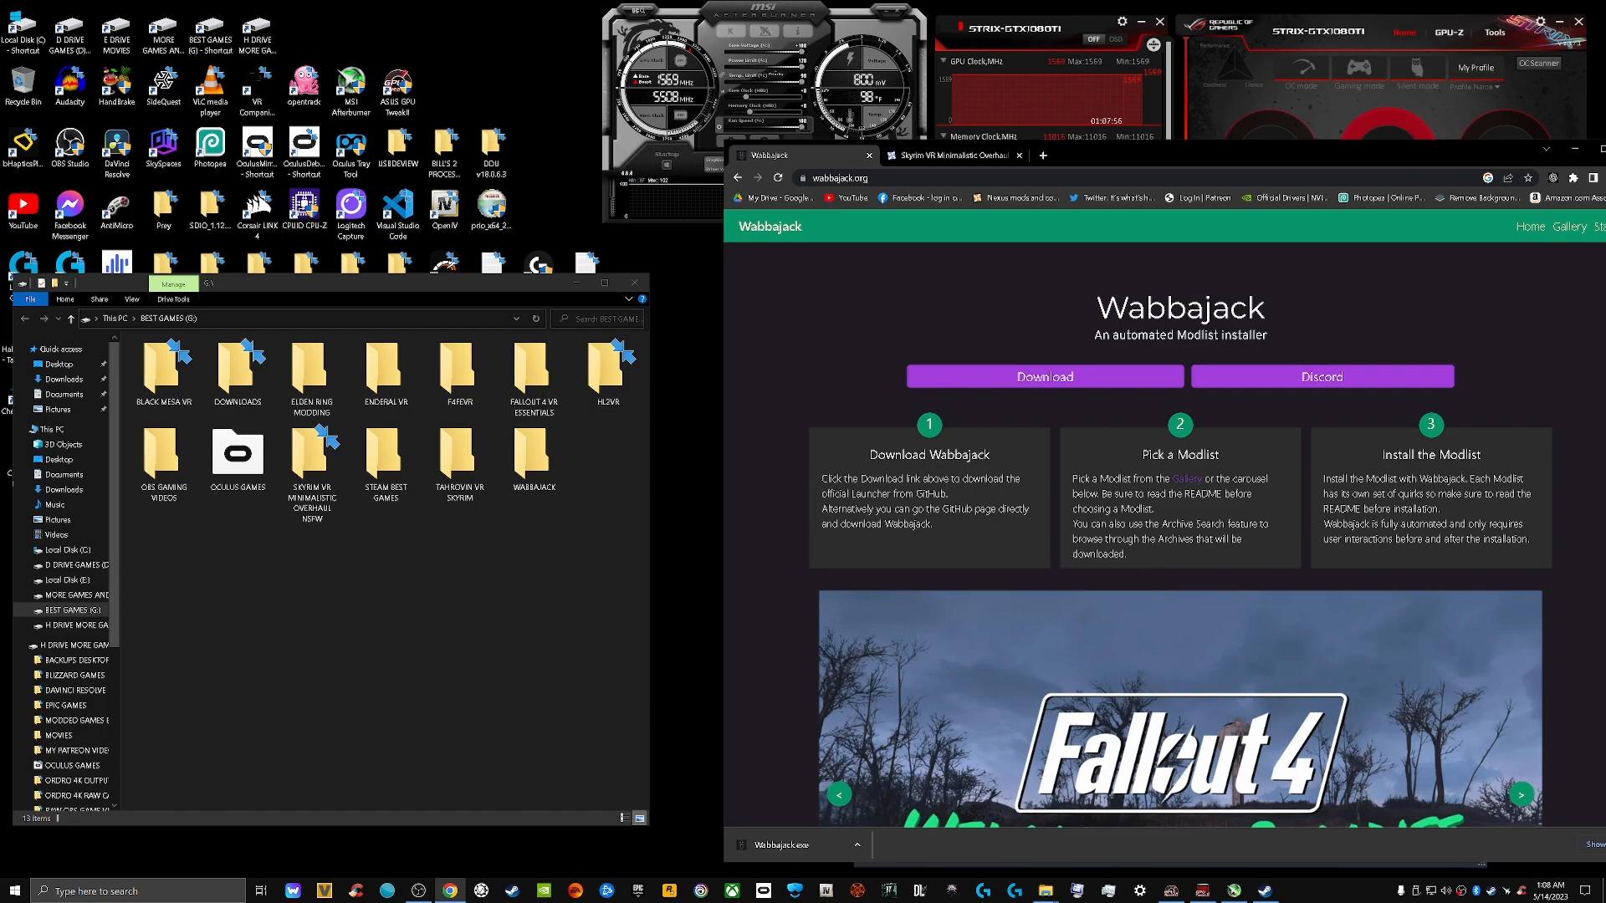
{"action": "left_click", "coordinate": [534, 457]}
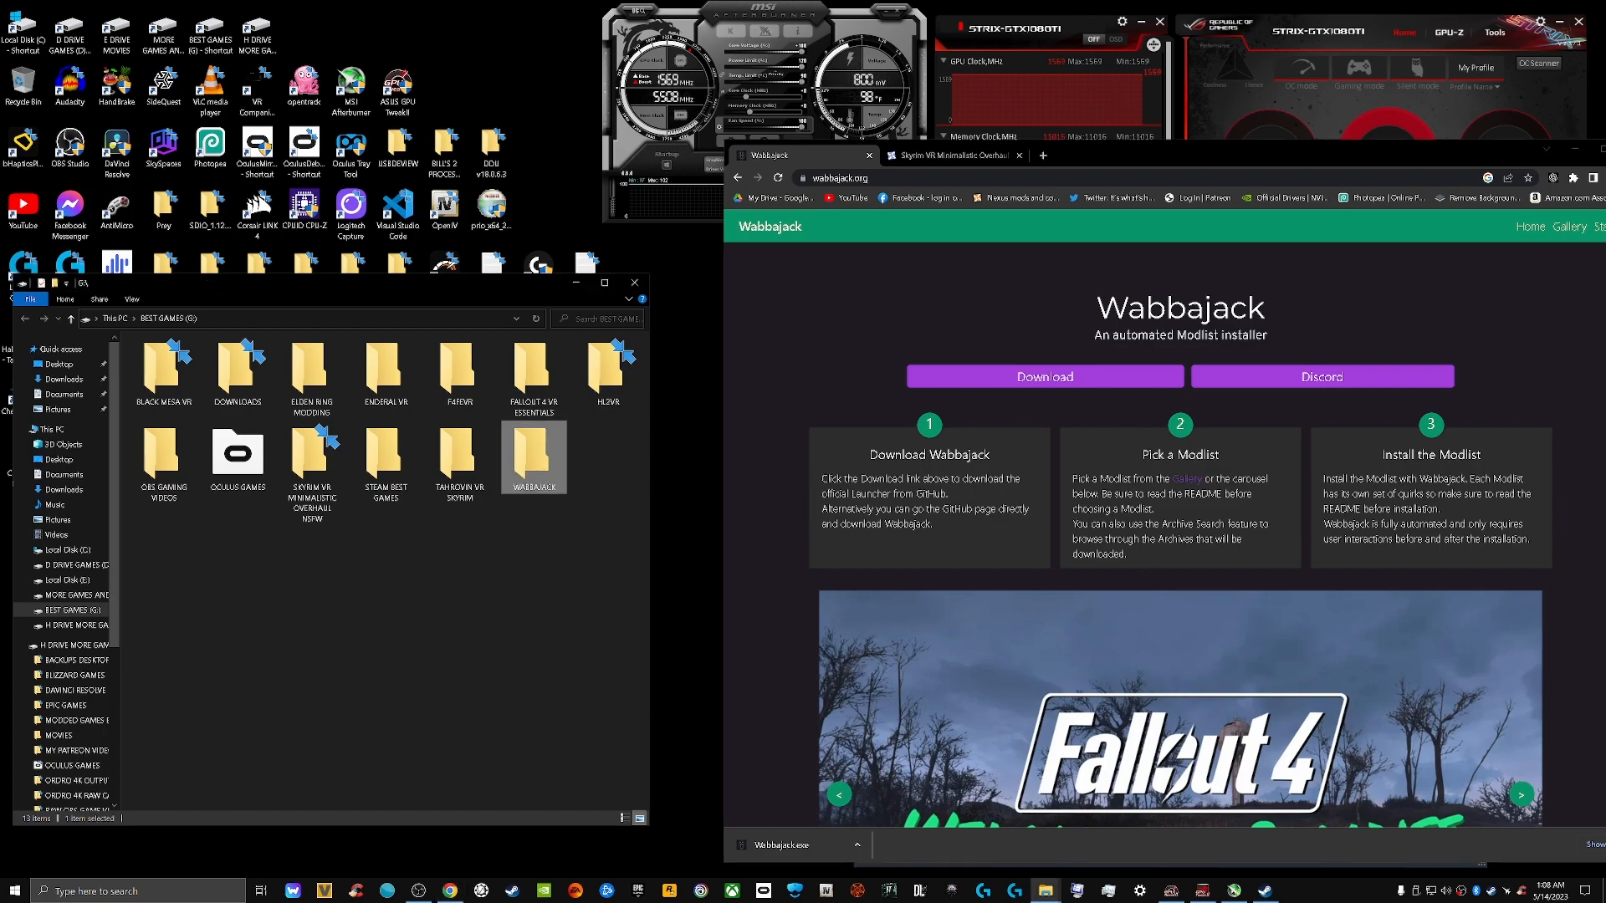
{"action": "double_click", "coordinate": [534, 464]}
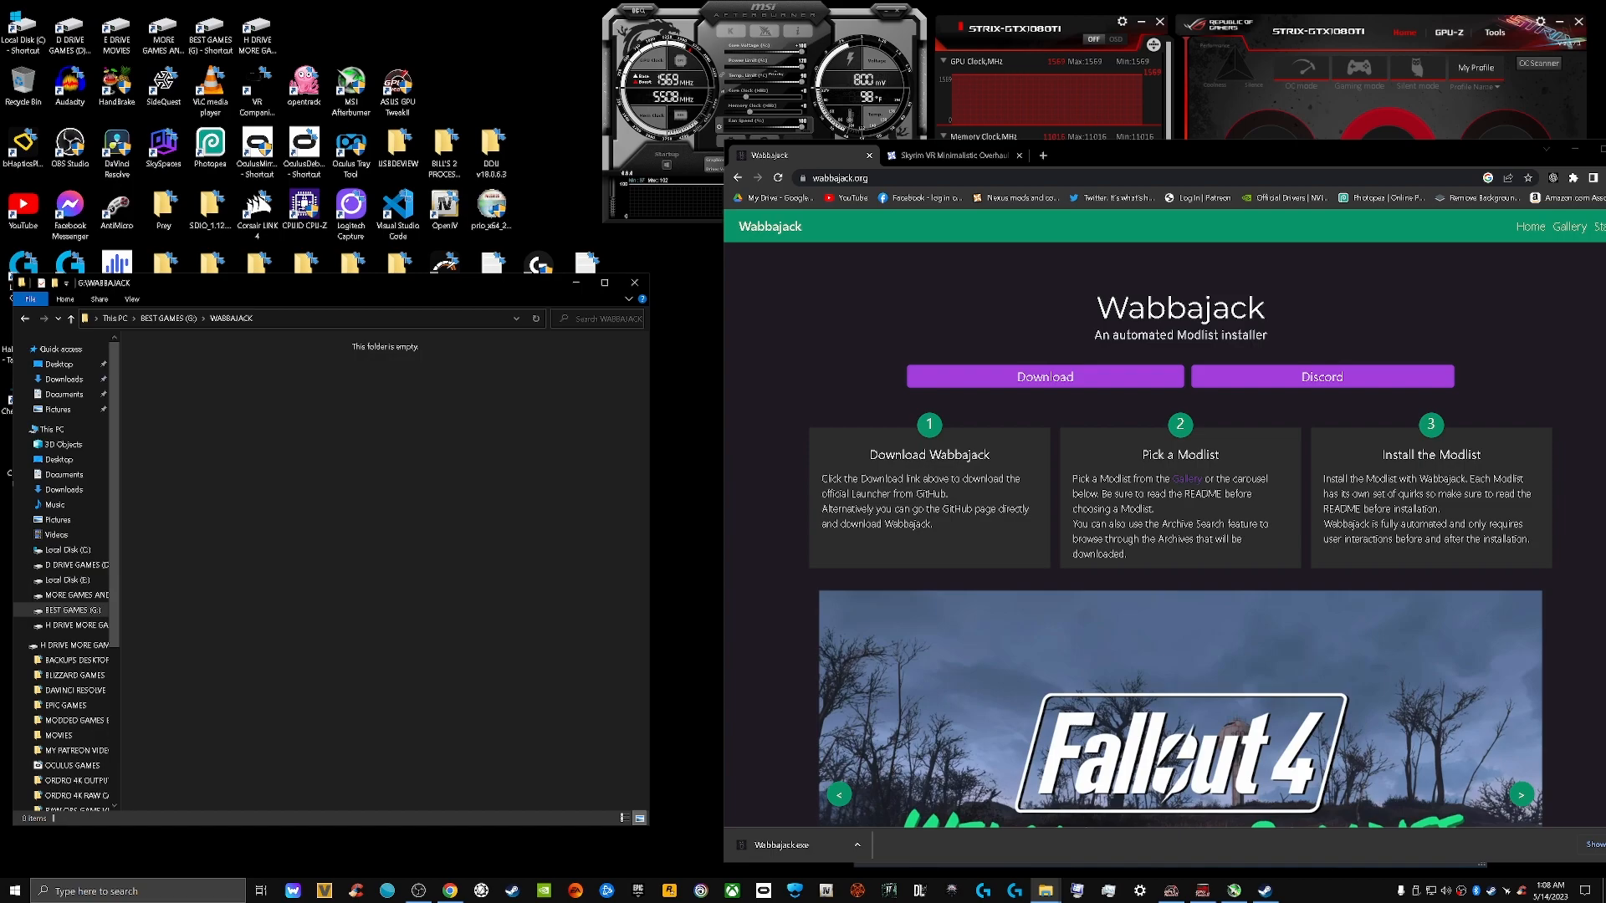
Show the downloaded Wabbajack.exe in the Downloads folder and copy it into the WABBAJACK folder on the G: drive
{"action": "left_click", "coordinate": [857, 845]}
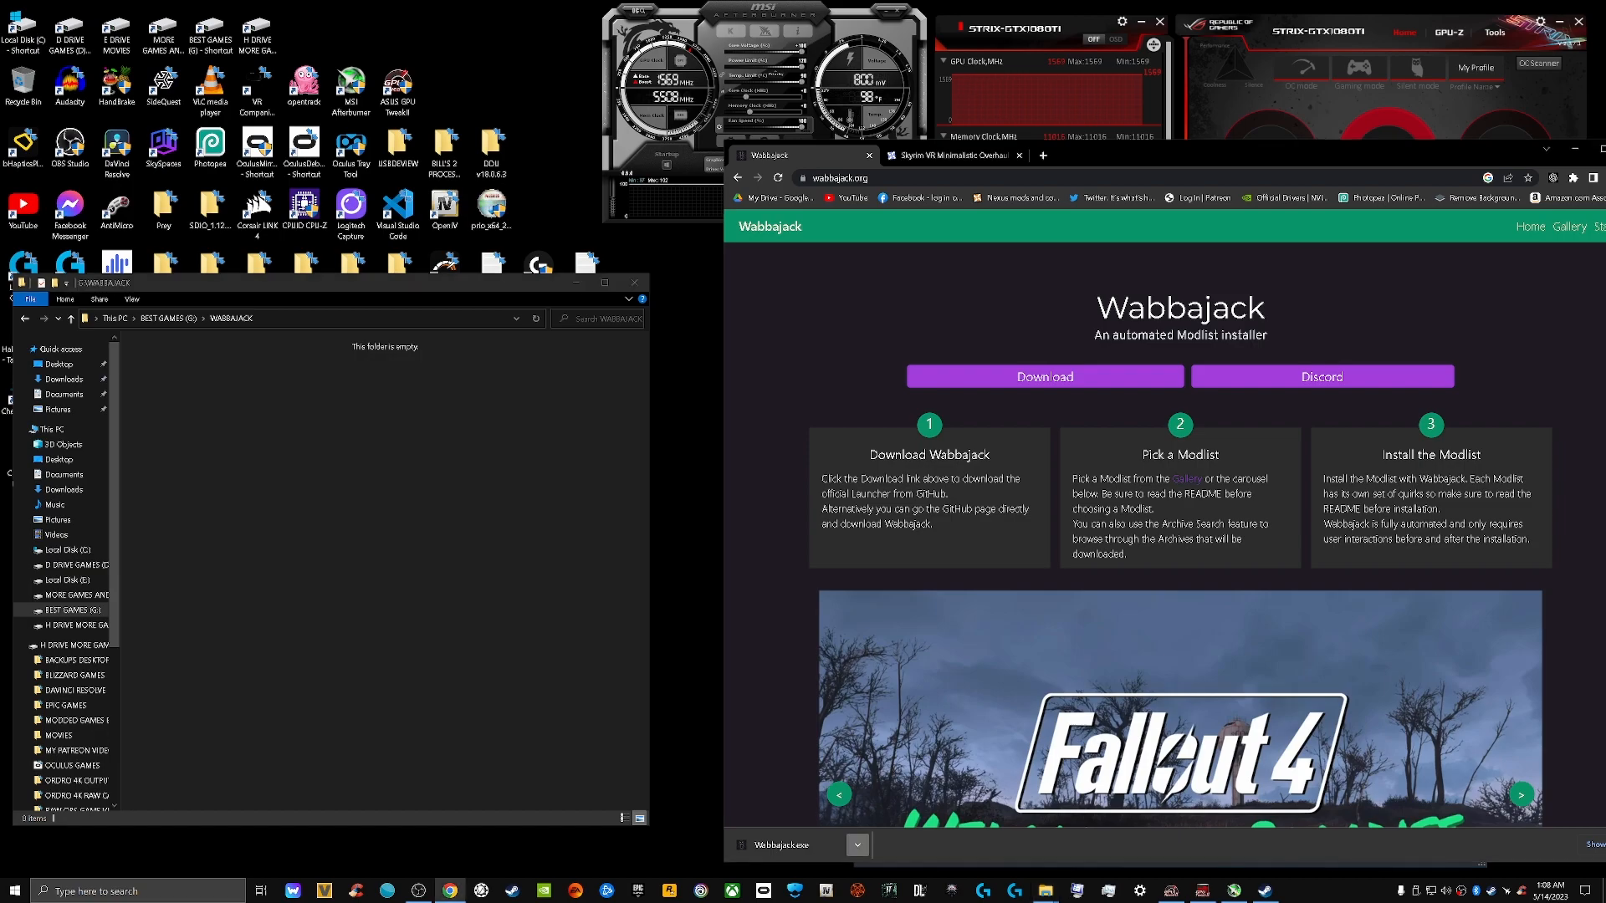
{"action": "left_click", "coordinate": [857, 845]}
{"action": "left_click_drag", "start_coordinate": [357, 300], "coordinate": [1058, 317]}
{"action": "left_click_drag", "start_coordinate": [880, 418], "coordinate": [318, 439]}
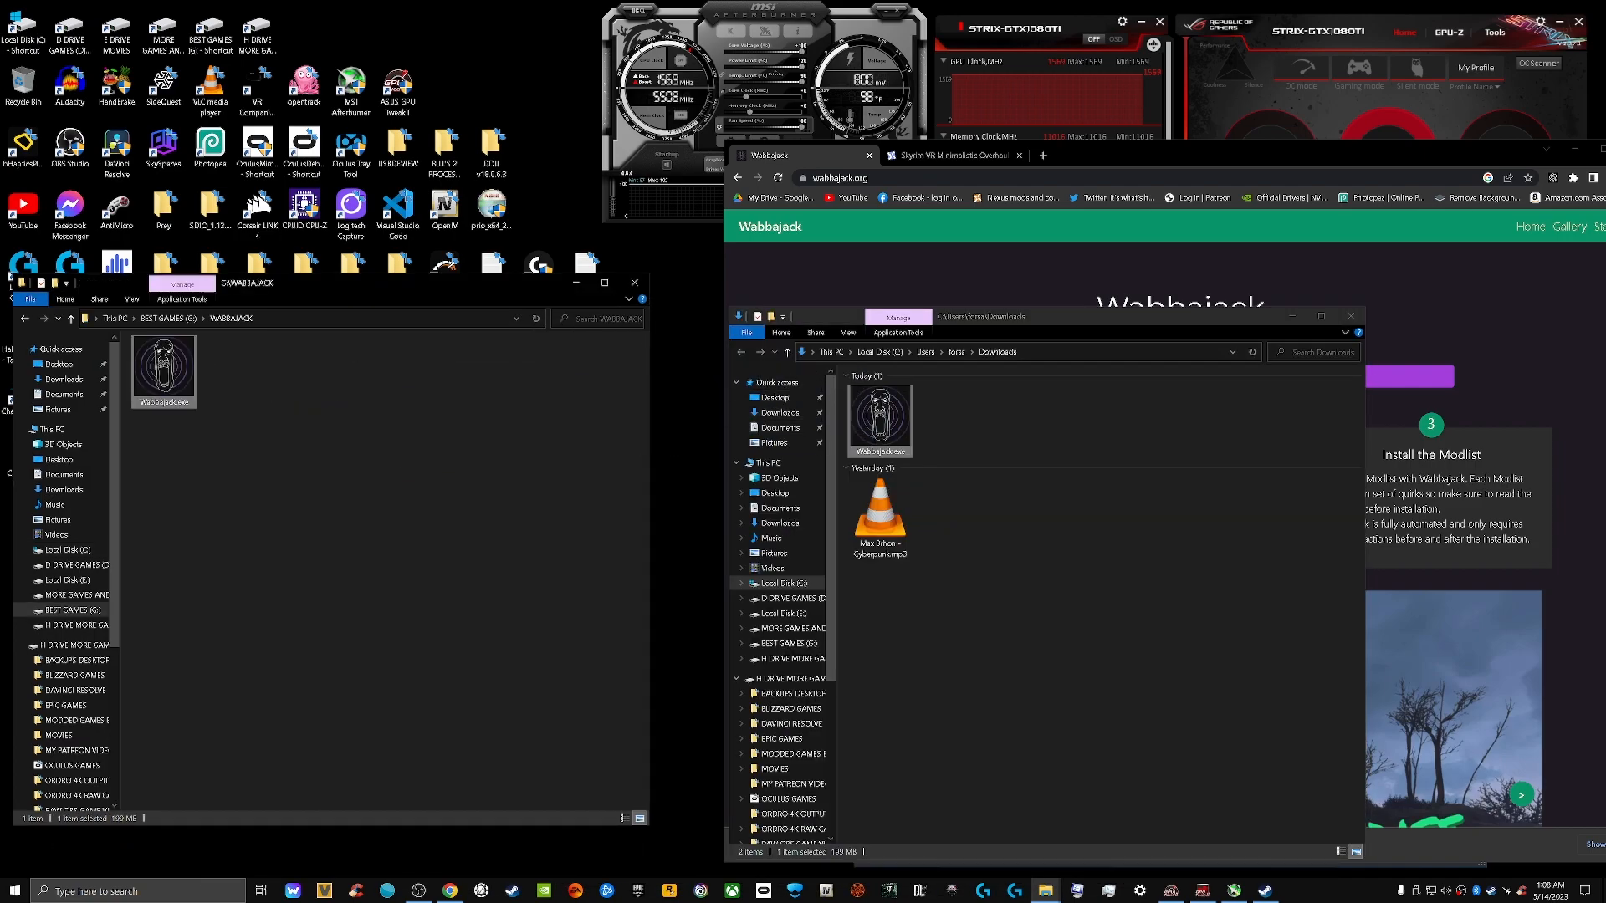
Delete the original Wabbajack.exe from Downloads, and close both that folder window and the browser's download bar
{"action": "right_click", "coordinate": [882, 421]}
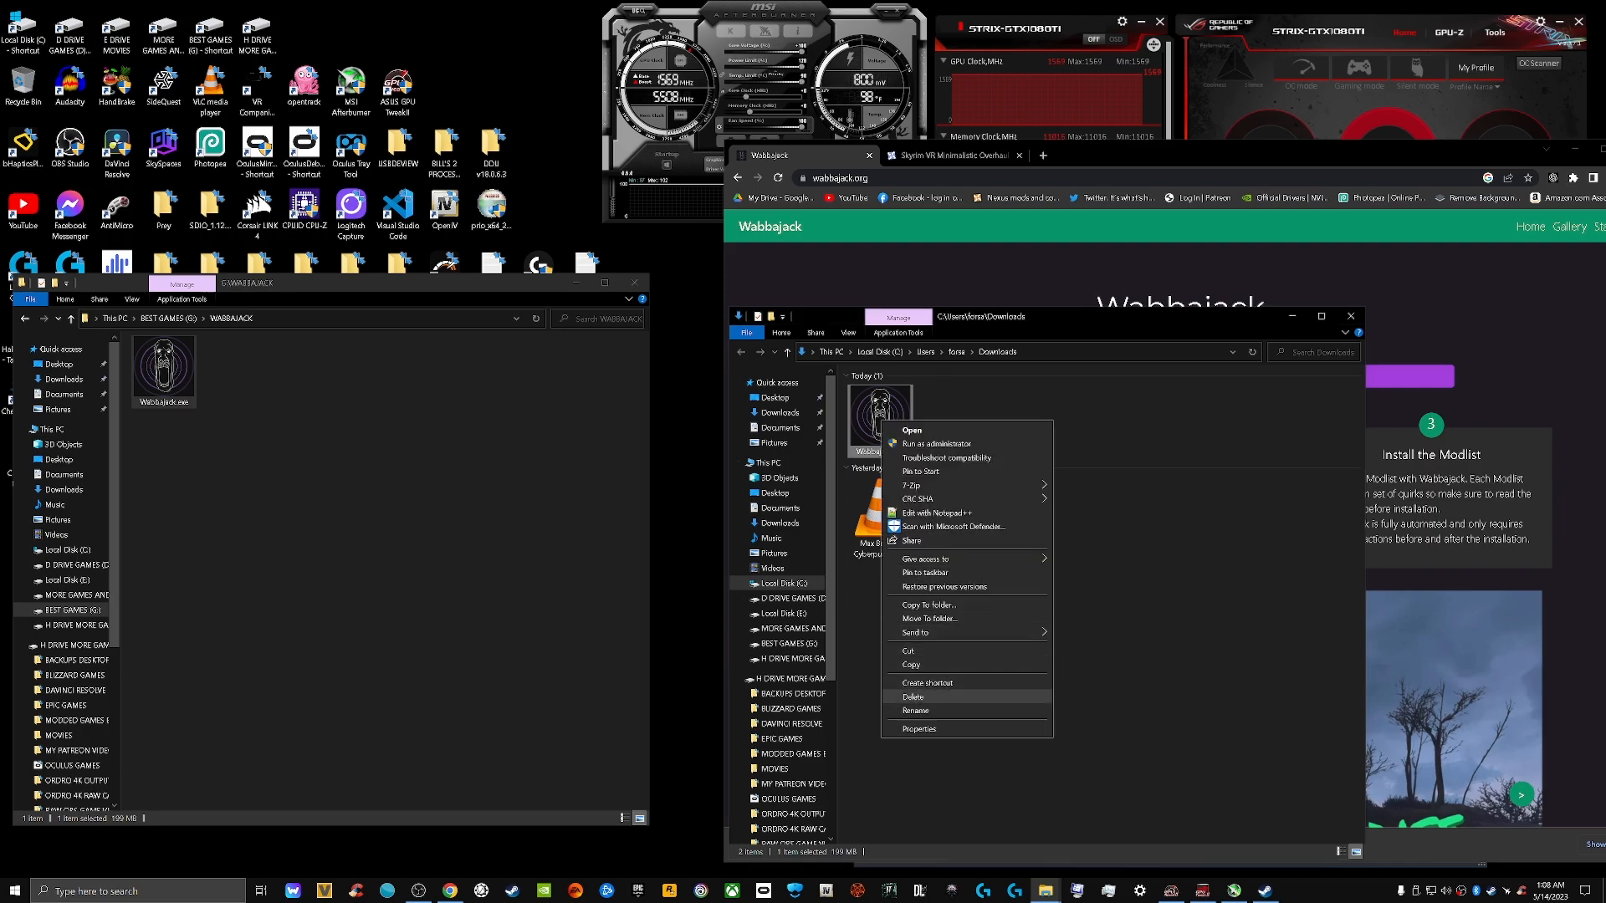
{"action": "left_click", "coordinate": [913, 697]}
{"action": "left_click", "coordinate": [1351, 317]}
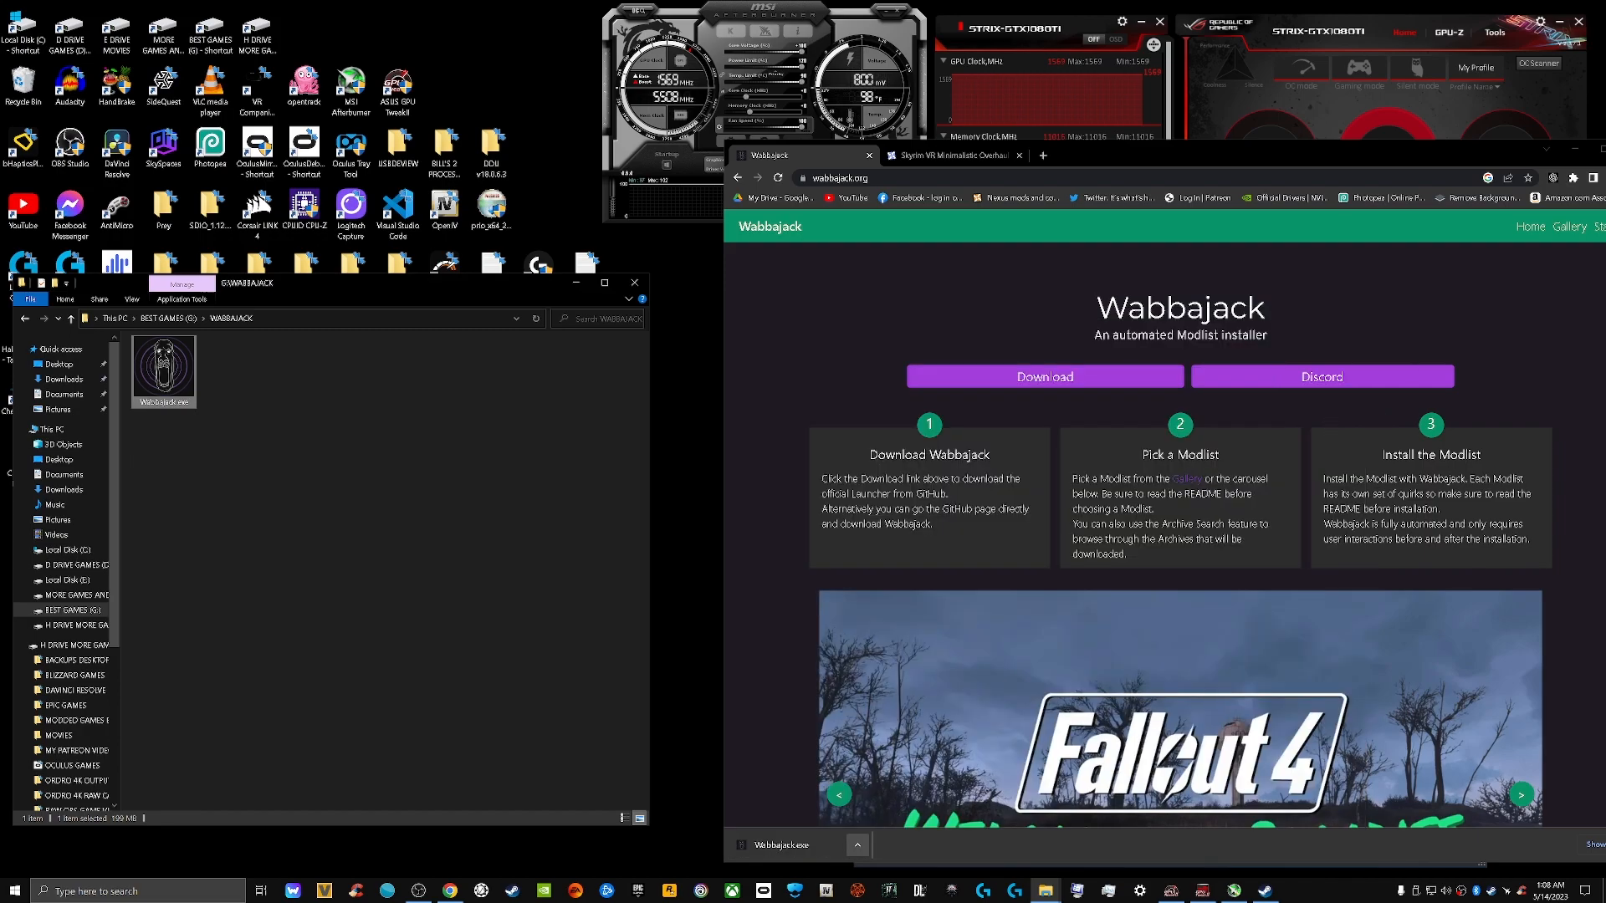
{"action": "left_click_drag", "start_coordinate": [1338, 158], "coordinate": [1283, 157]}
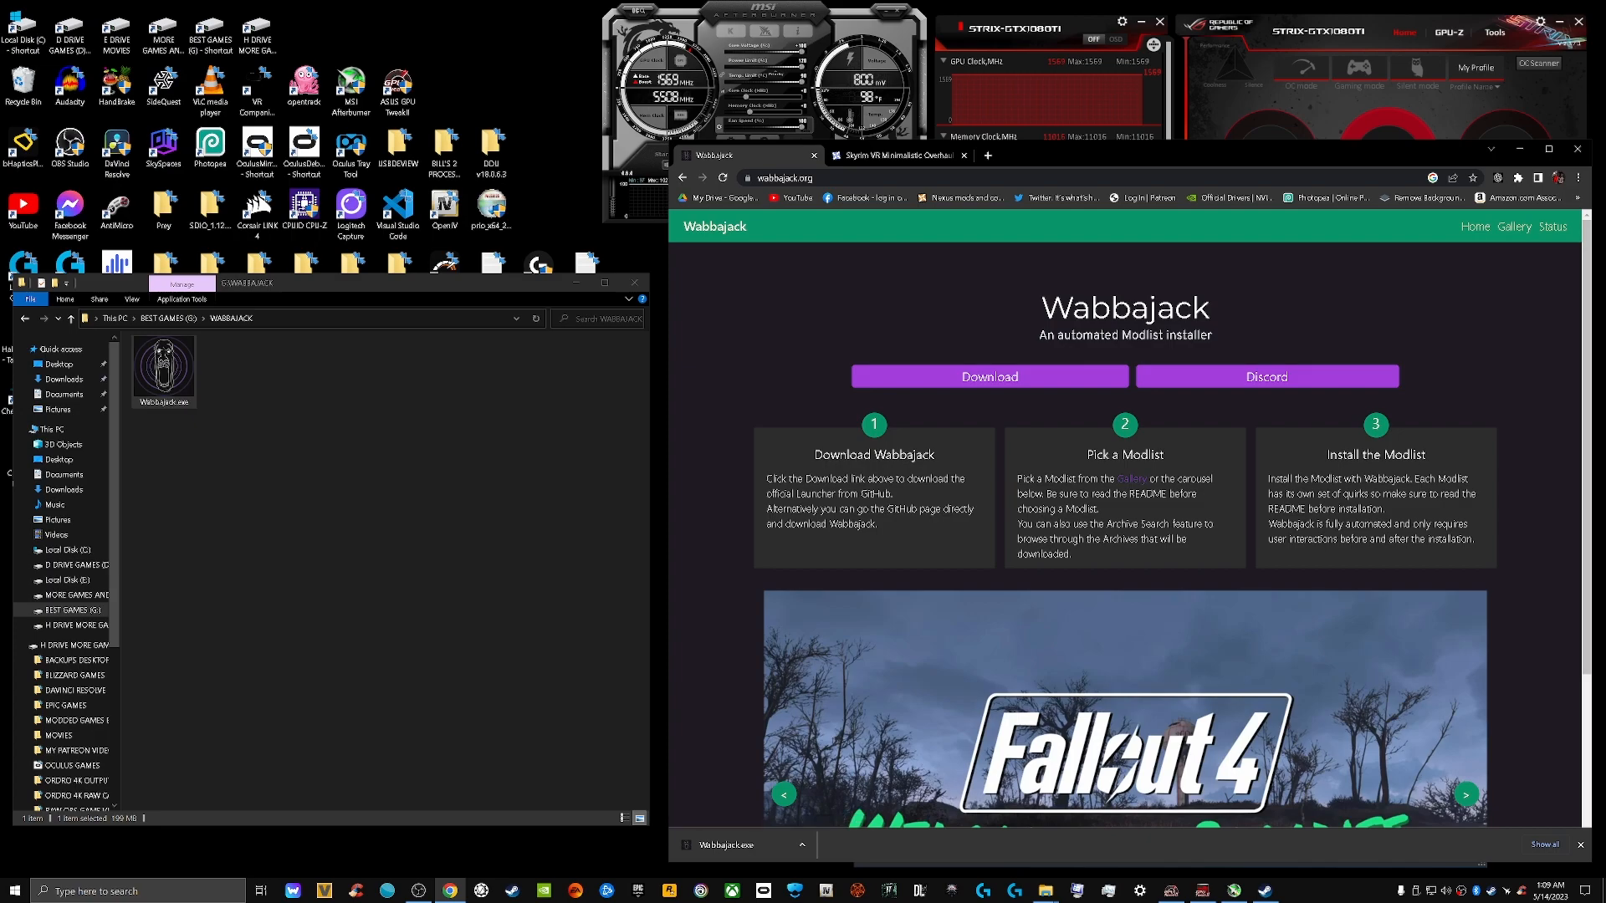
{"action": "left_click", "coordinate": [1580, 845]}
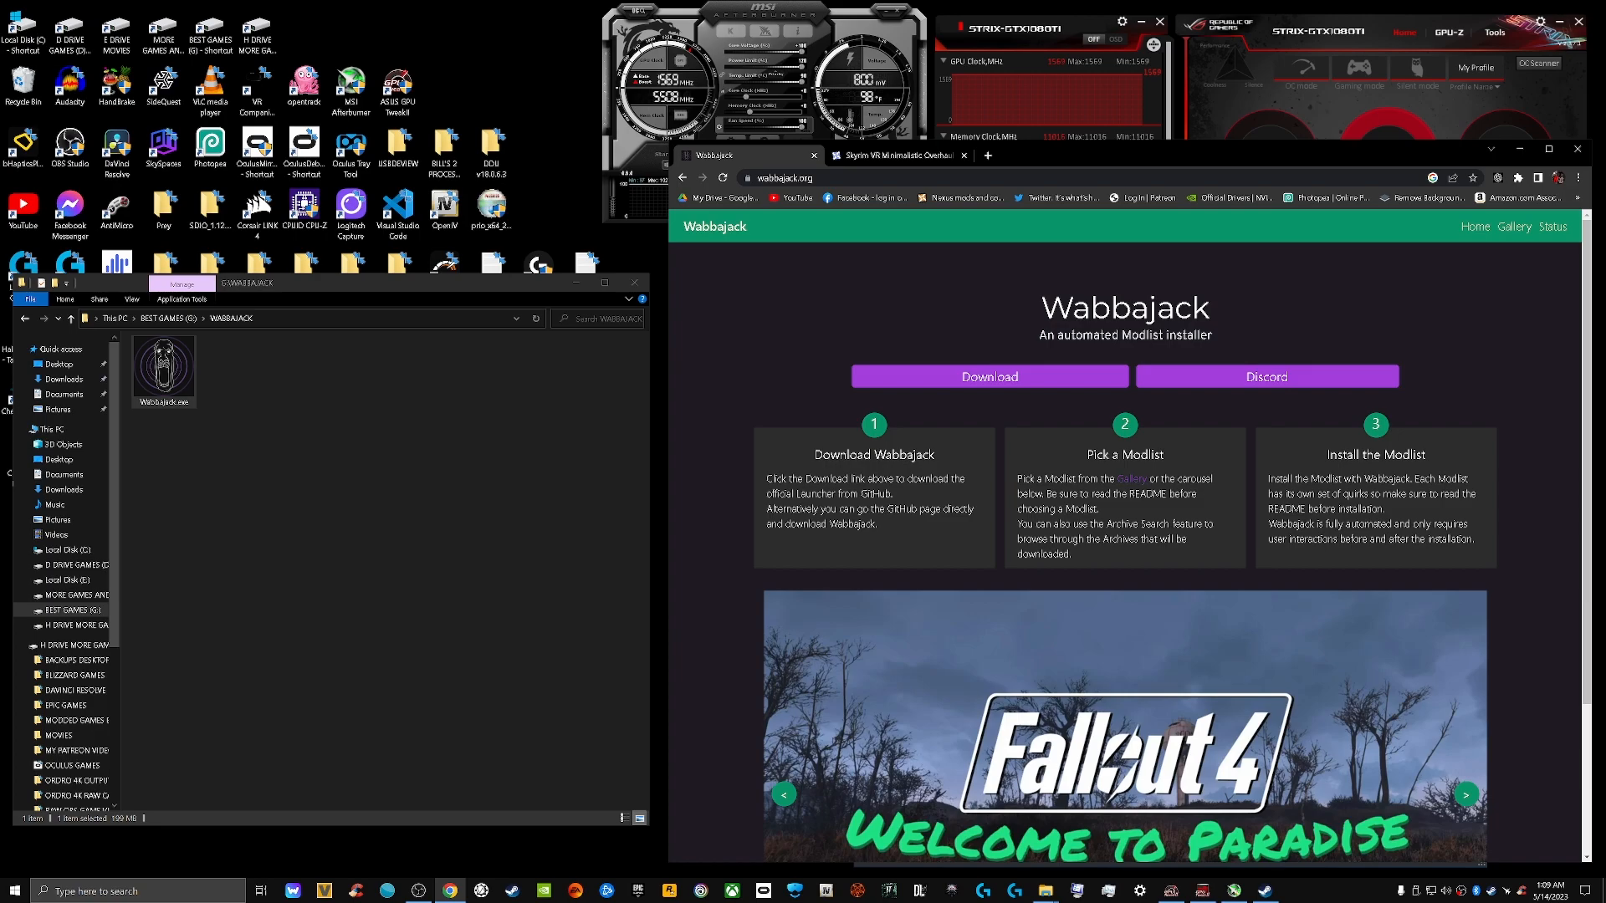
Run Wabbajack.exe from the WABBAJACK folder and browse its modlists in a maximized window
{"action": "double_click", "coordinate": [164, 372]}
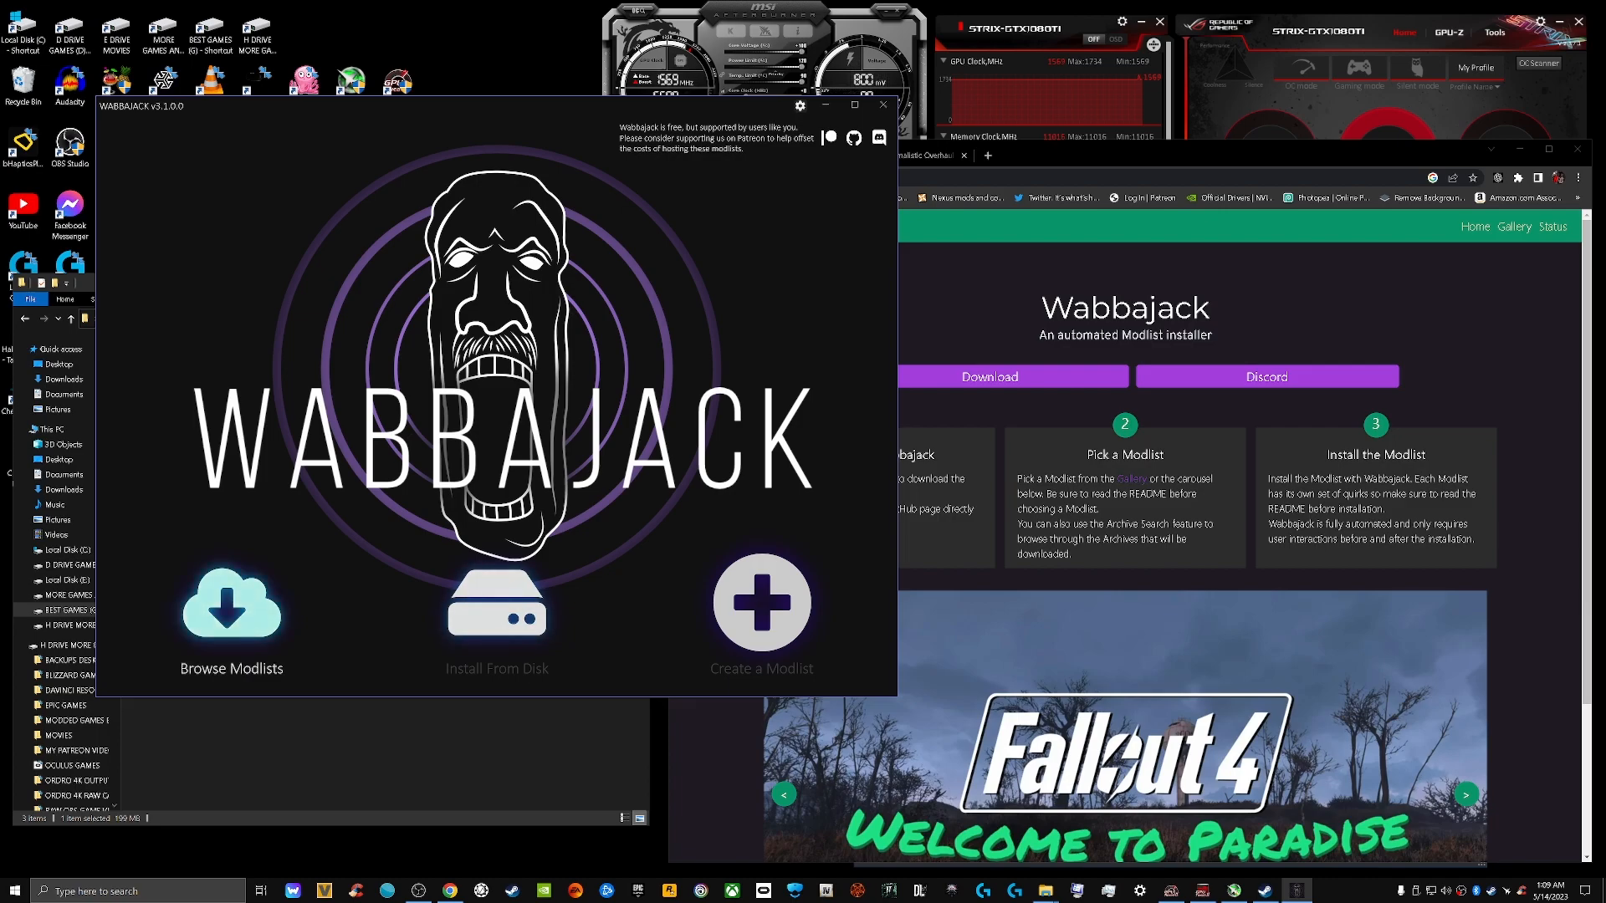
{"action": "left_click", "coordinate": [232, 619]}
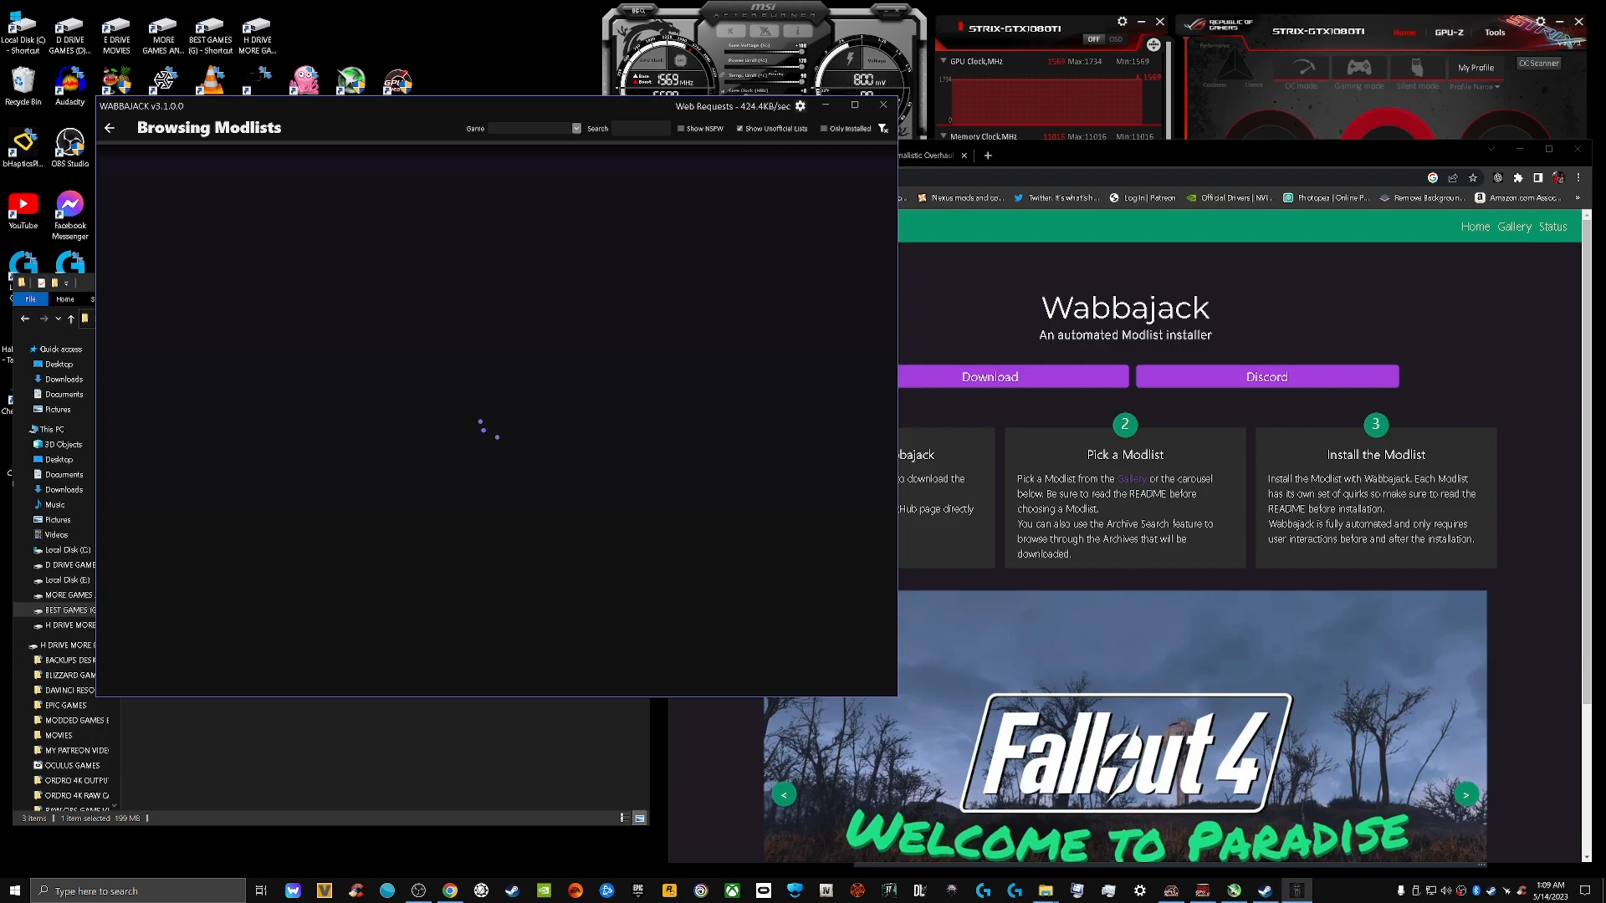
{"action": "key", "text": "super+Up"}
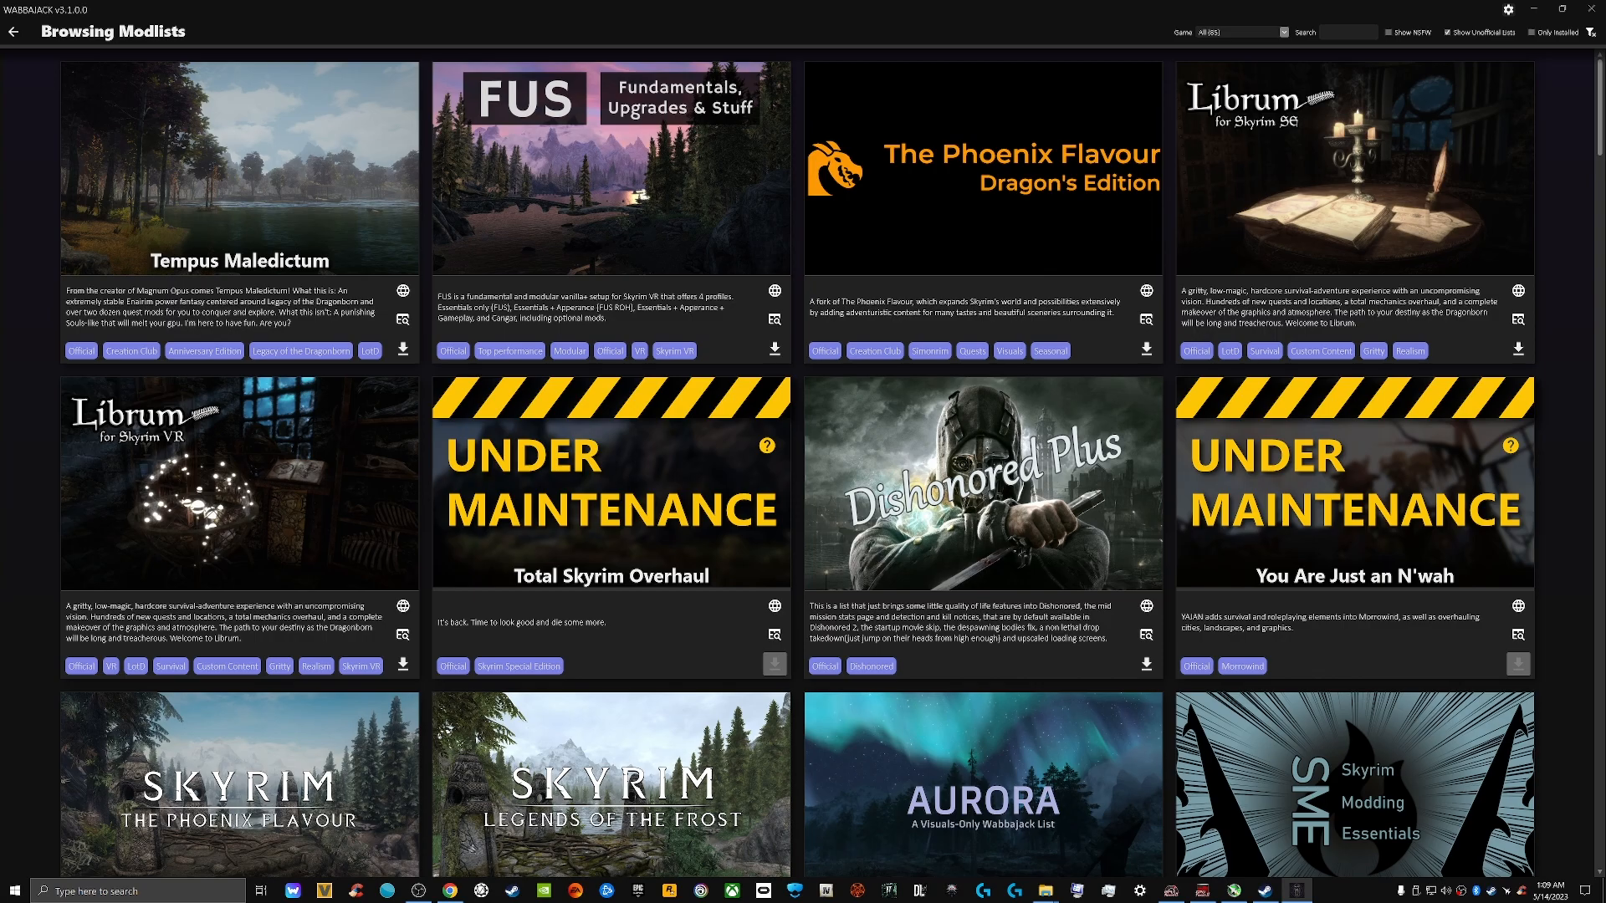
{"action": "scroll", "coordinate": [800, 462], "scroll_direction": "down", "scroll_amount": 3}
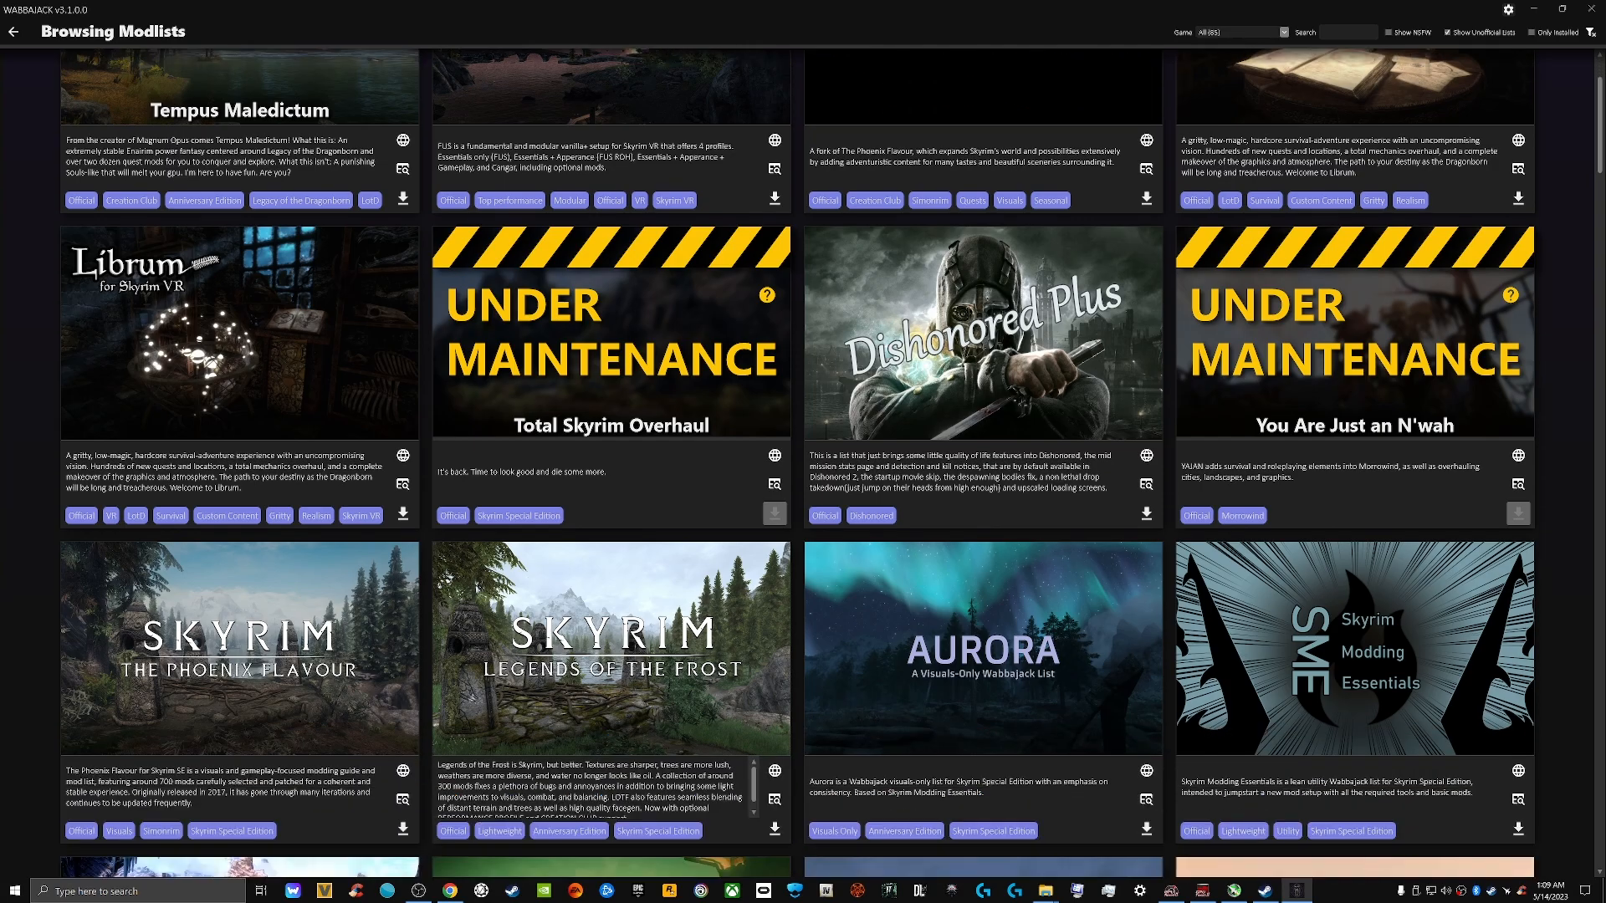
Look through the modlist gallery for lists that support Skyrim VR, including Yggdrasil, Auriels Dream, Librum and FUS
{"action": "scroll", "coordinate": [797, 462], "scroll_direction": "down", "scroll_amount": 8}
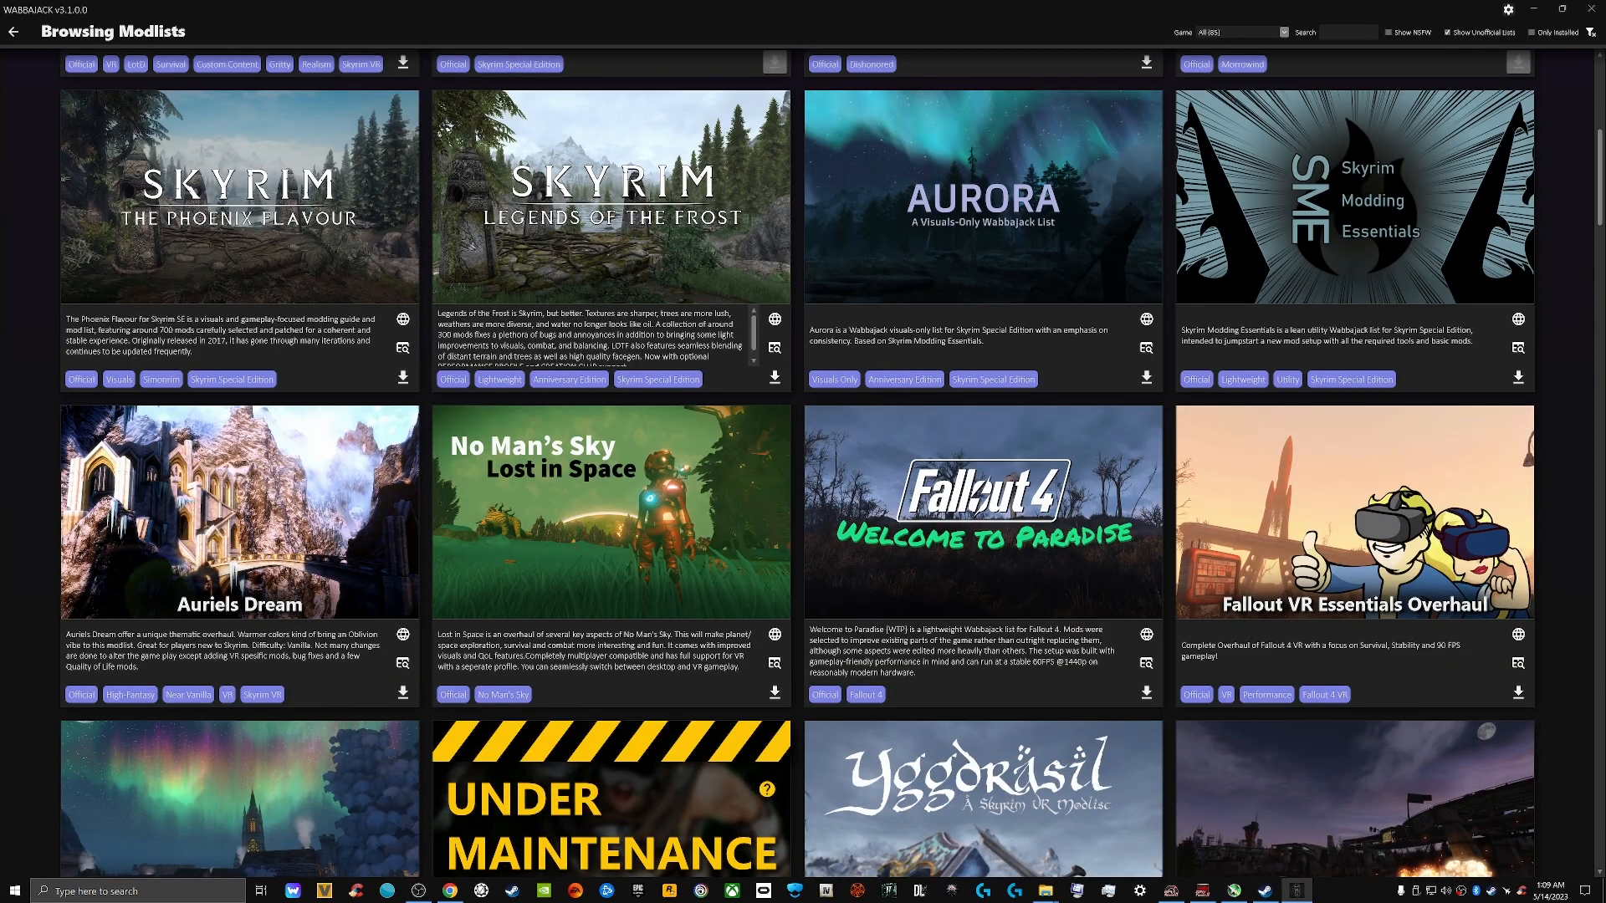
{"action": "scroll", "coordinate": [797, 462], "scroll_direction": "down", "scroll_amount": 2}
{"action": "scroll", "coordinate": [797, 463], "scroll_direction": "down", "scroll_amount": 4}
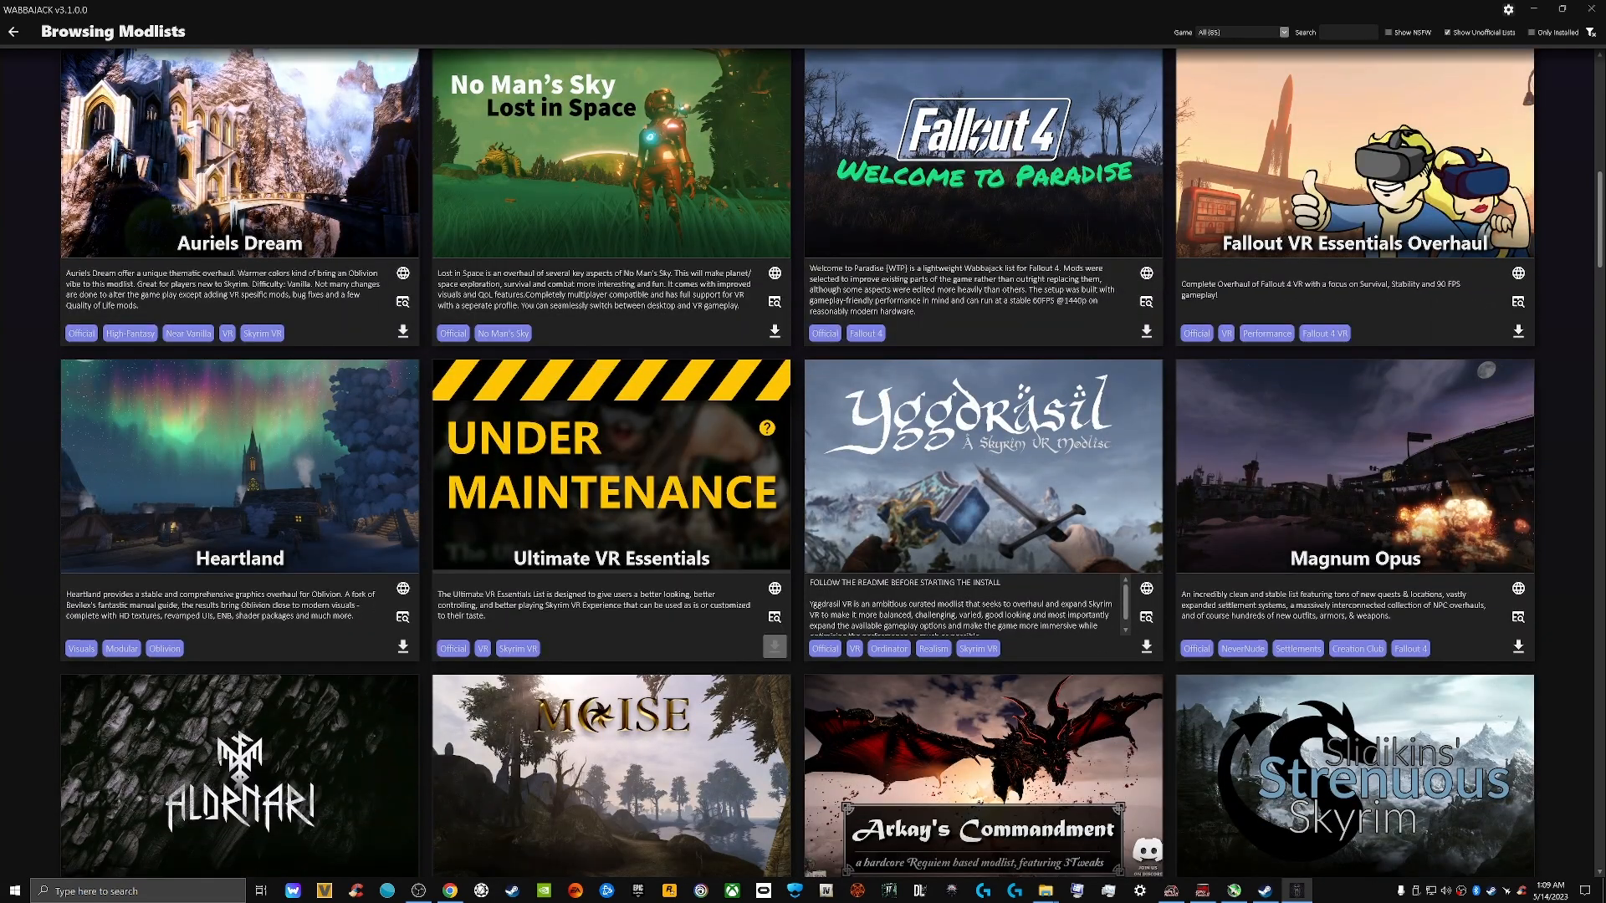
{"action": "scroll", "coordinate": [797, 462], "scroll_direction": "down", "scroll_amount": 7}
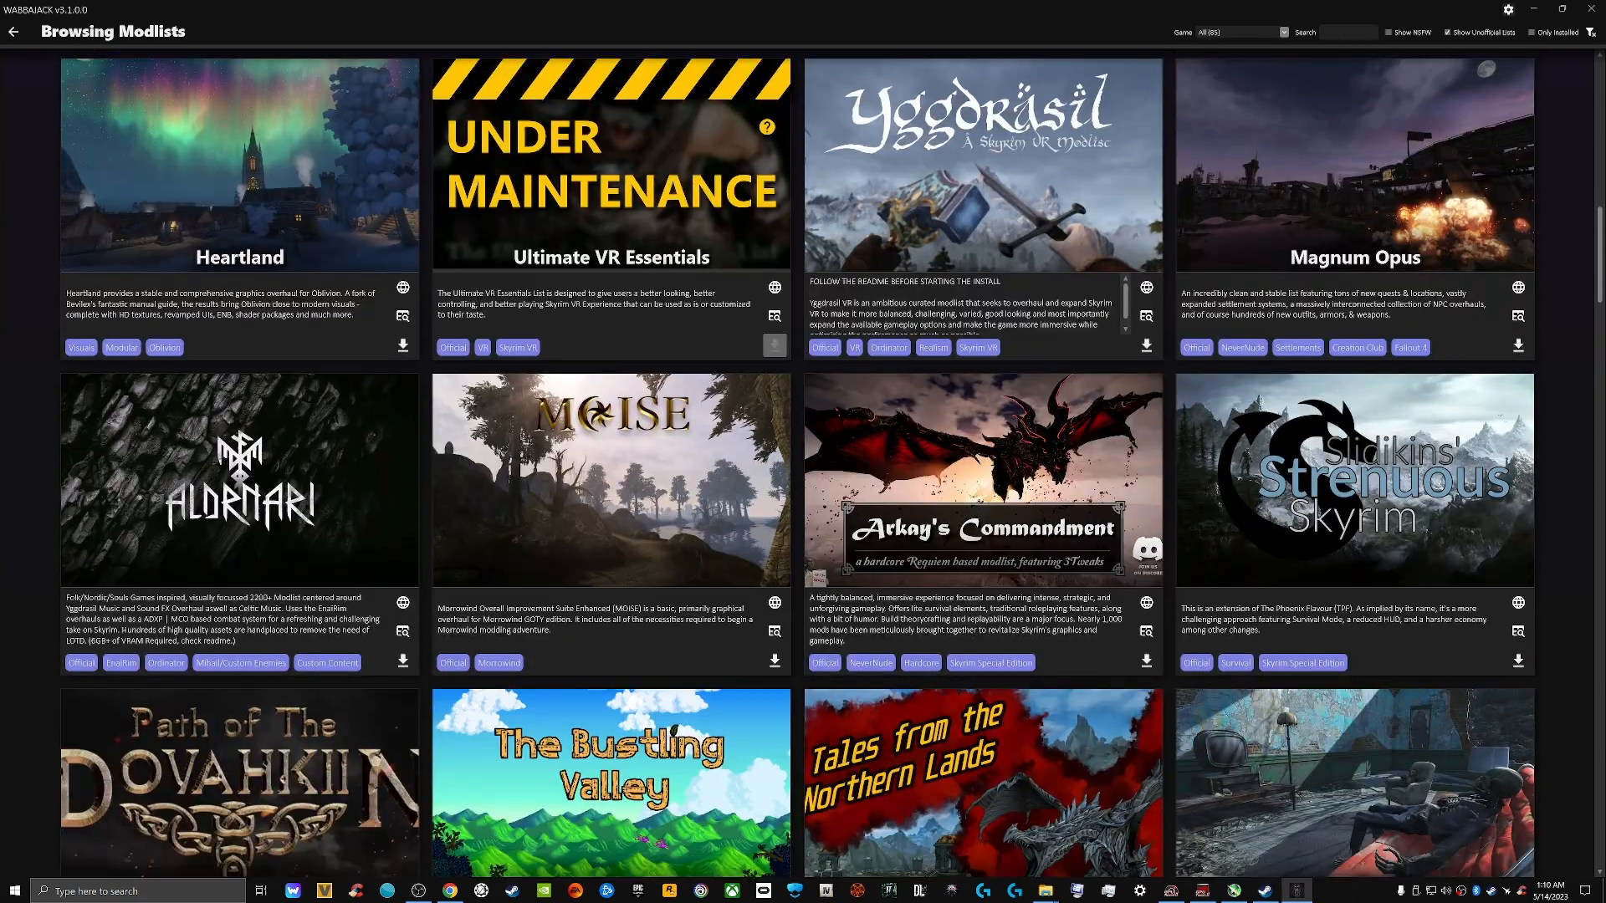
{"action": "scroll", "coordinate": [797, 463], "scroll_direction": "down", "scroll_amount": 7}
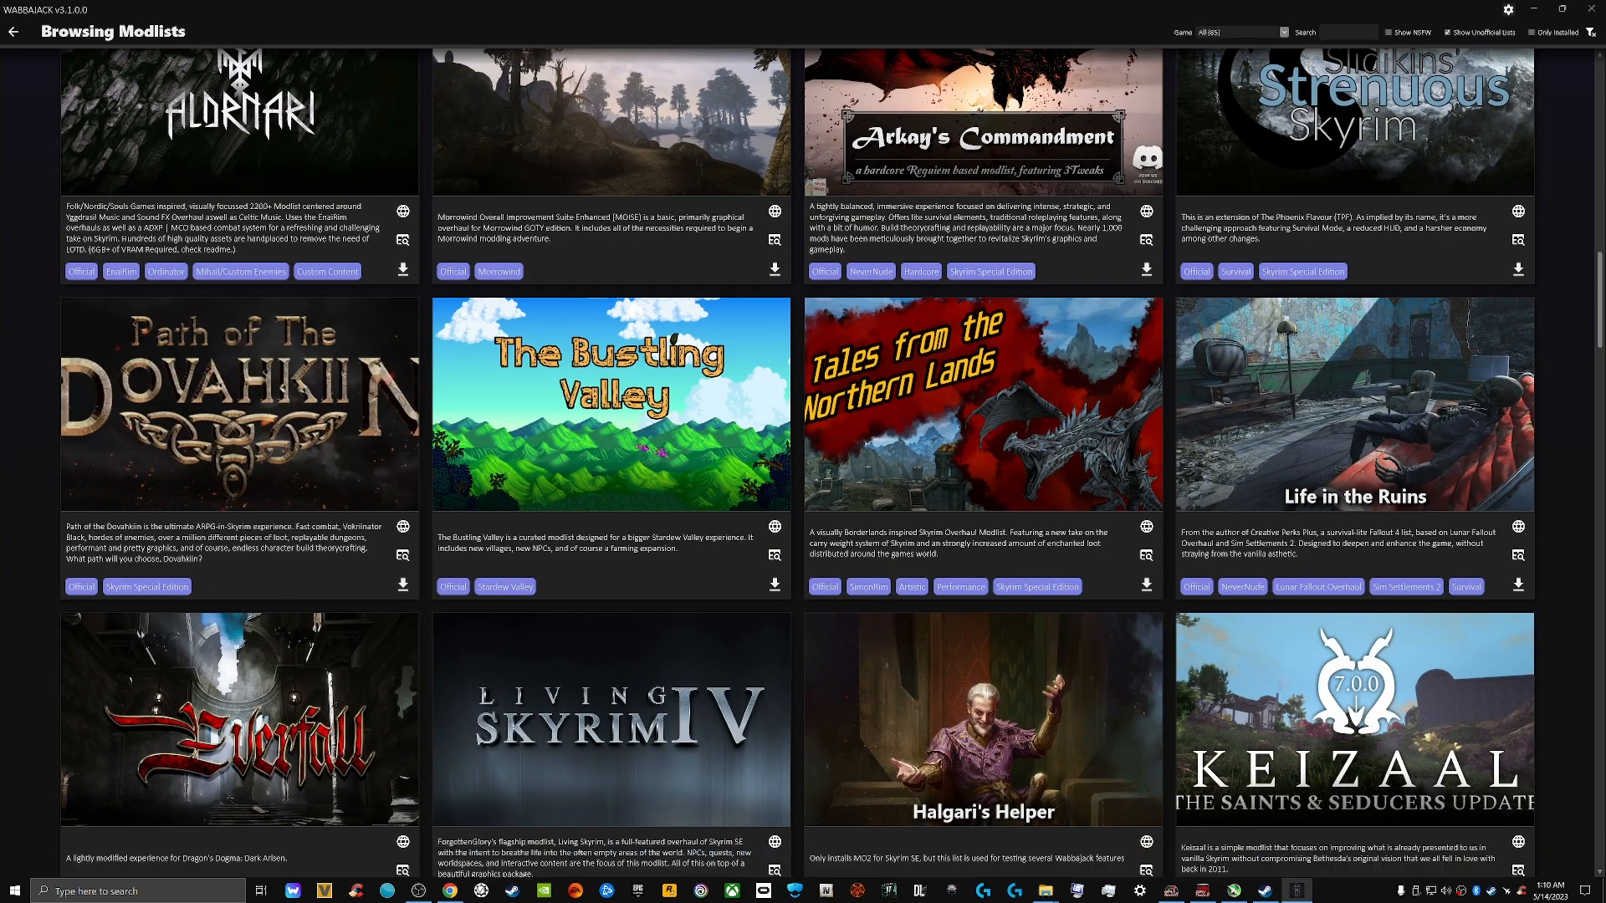
{"action": "scroll", "coordinate": [797, 462], "scroll_direction": "down", "scroll_amount": 7}
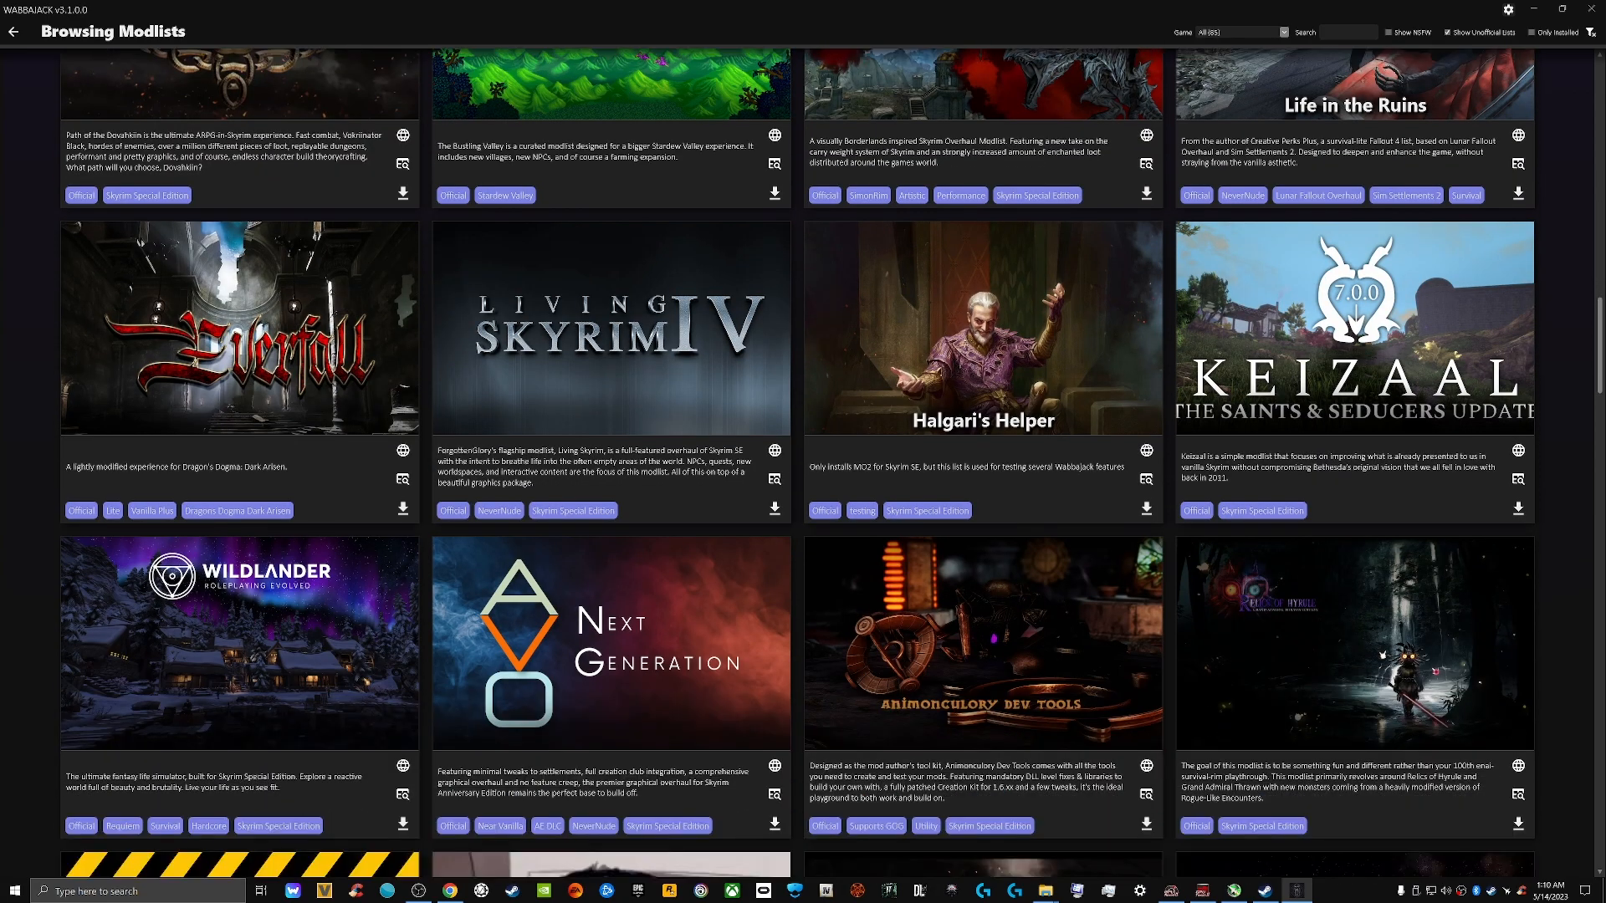
{"action": "scroll", "coordinate": [797, 462], "scroll_direction": "down", "scroll_amount": 7}
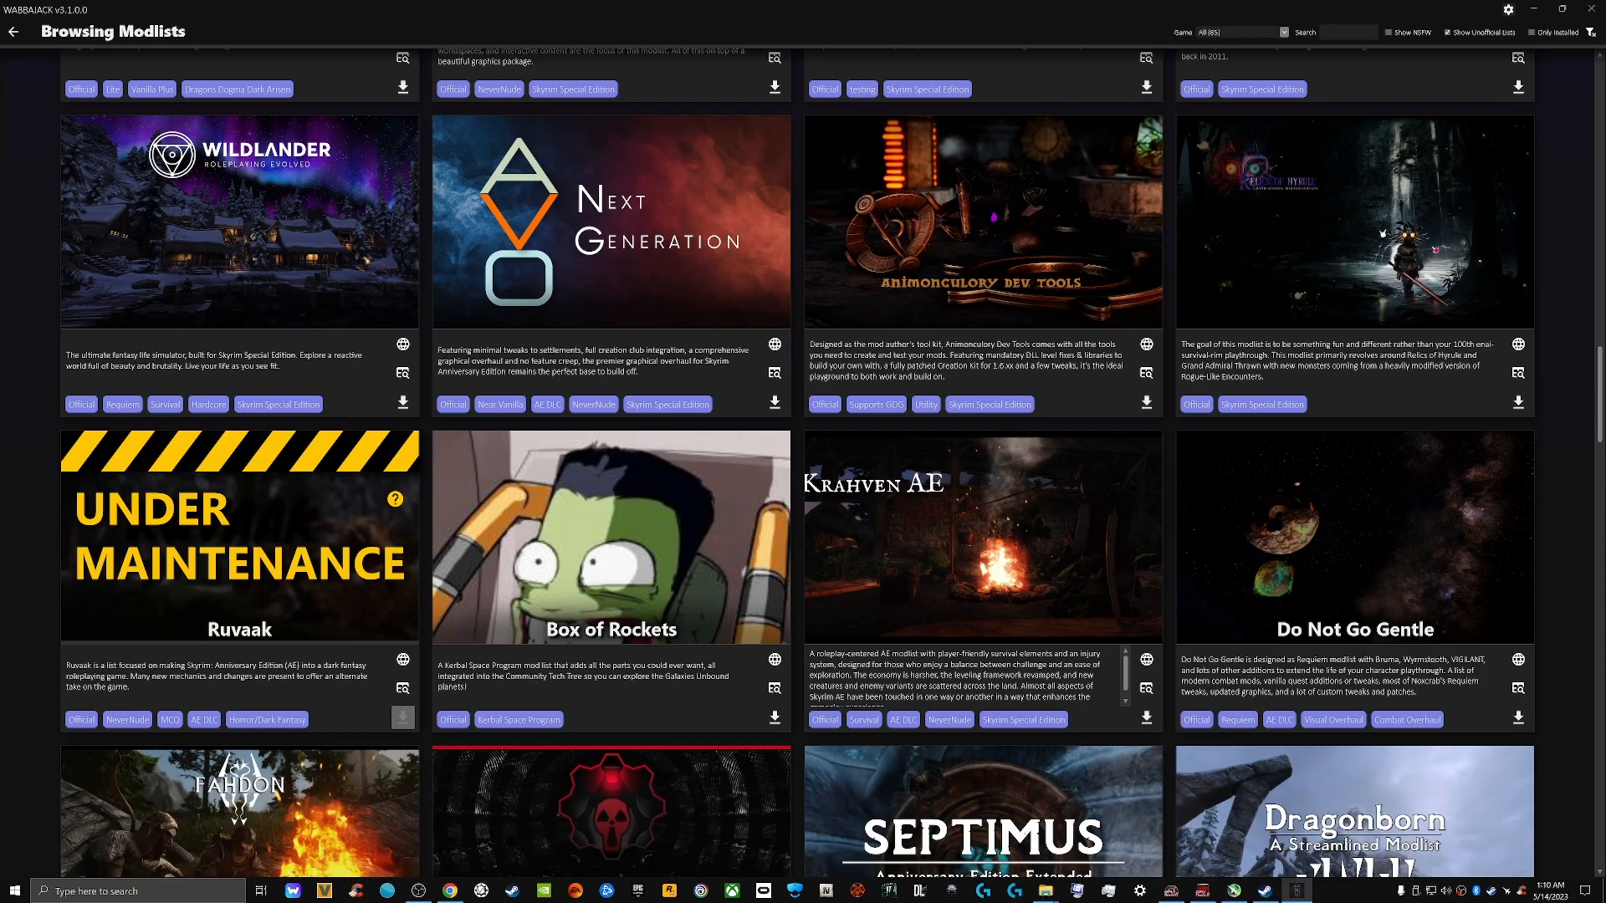
{"action": "scroll", "coordinate": [797, 462], "scroll_direction": "up", "scroll_amount": 13}
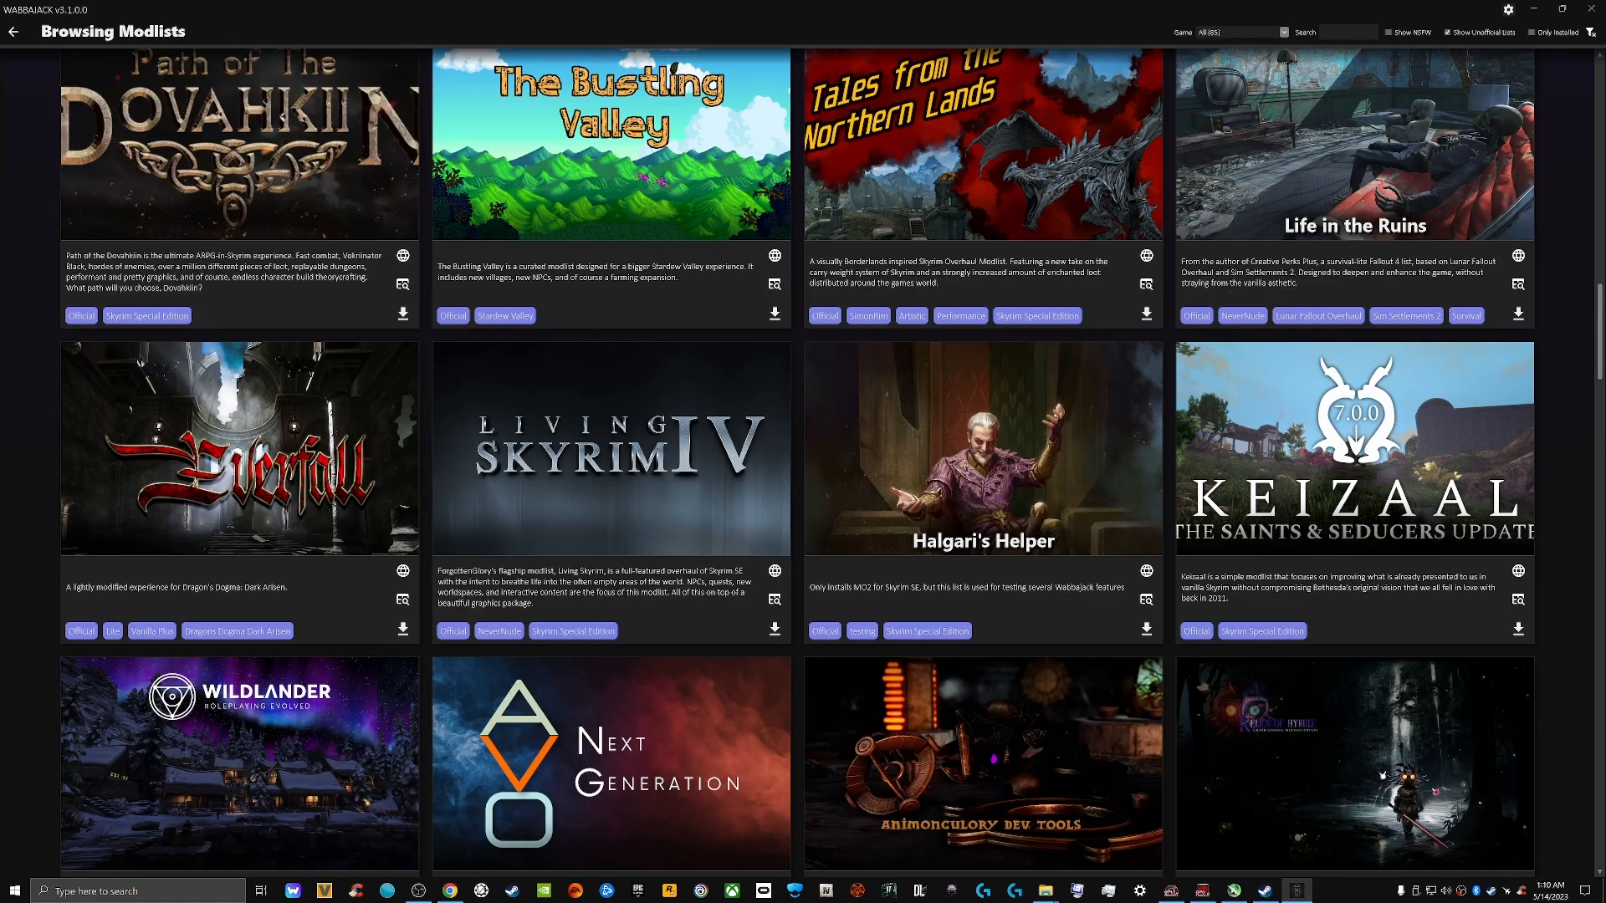
{"action": "scroll", "coordinate": [797, 462], "scroll_direction": "up", "scroll_amount": 15}
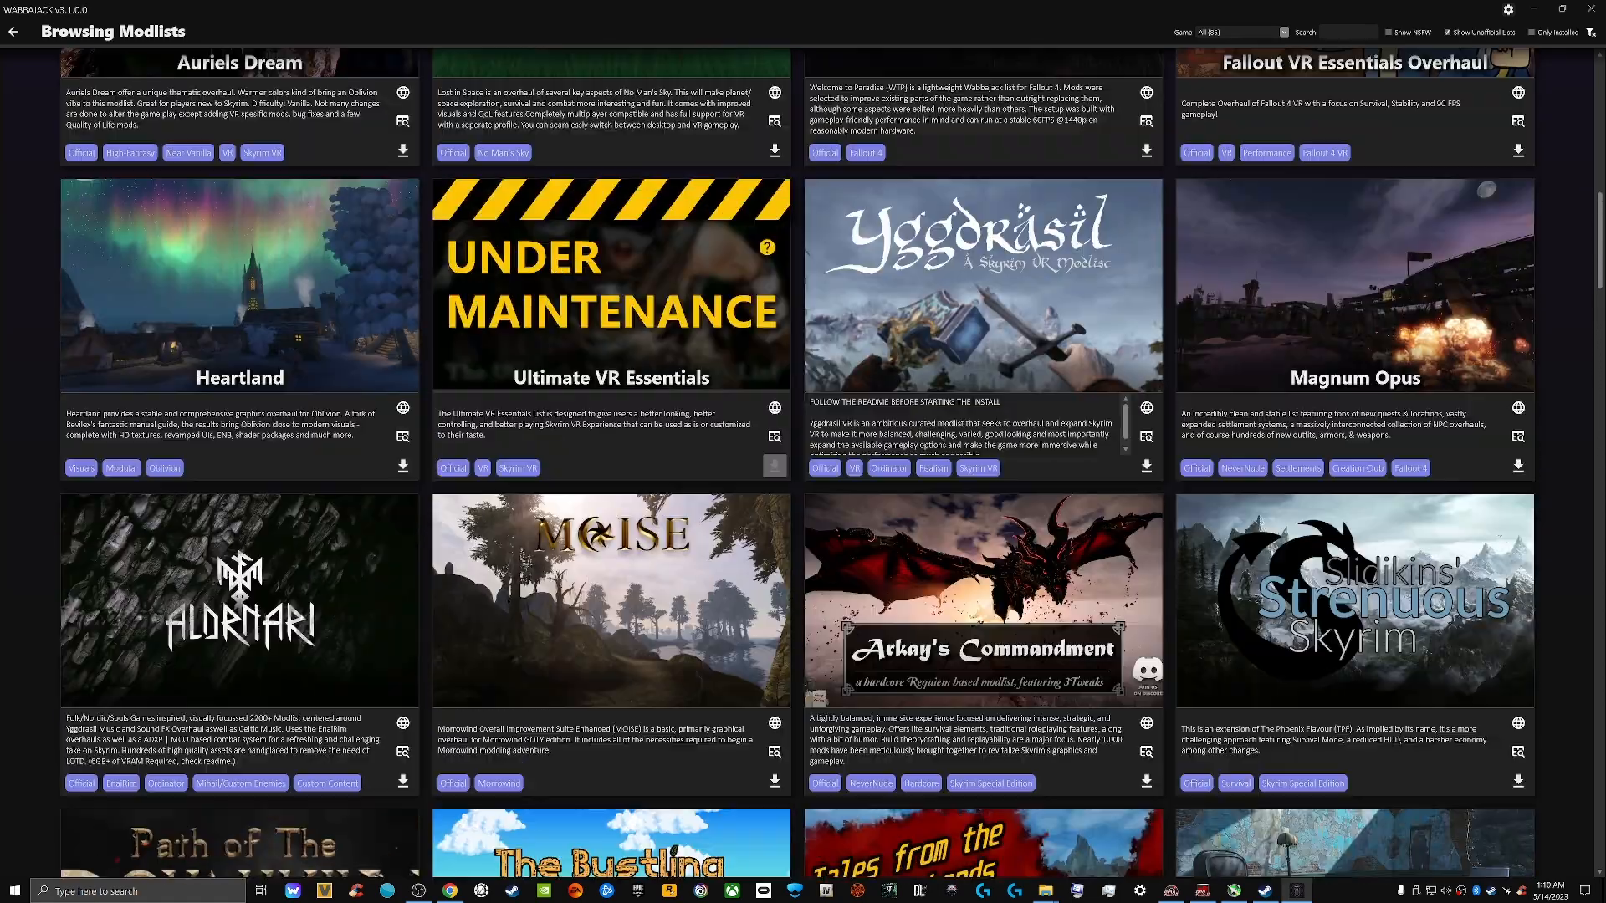
{"action": "scroll", "coordinate": [797, 463], "scroll_direction": "up", "scroll_amount": 5}
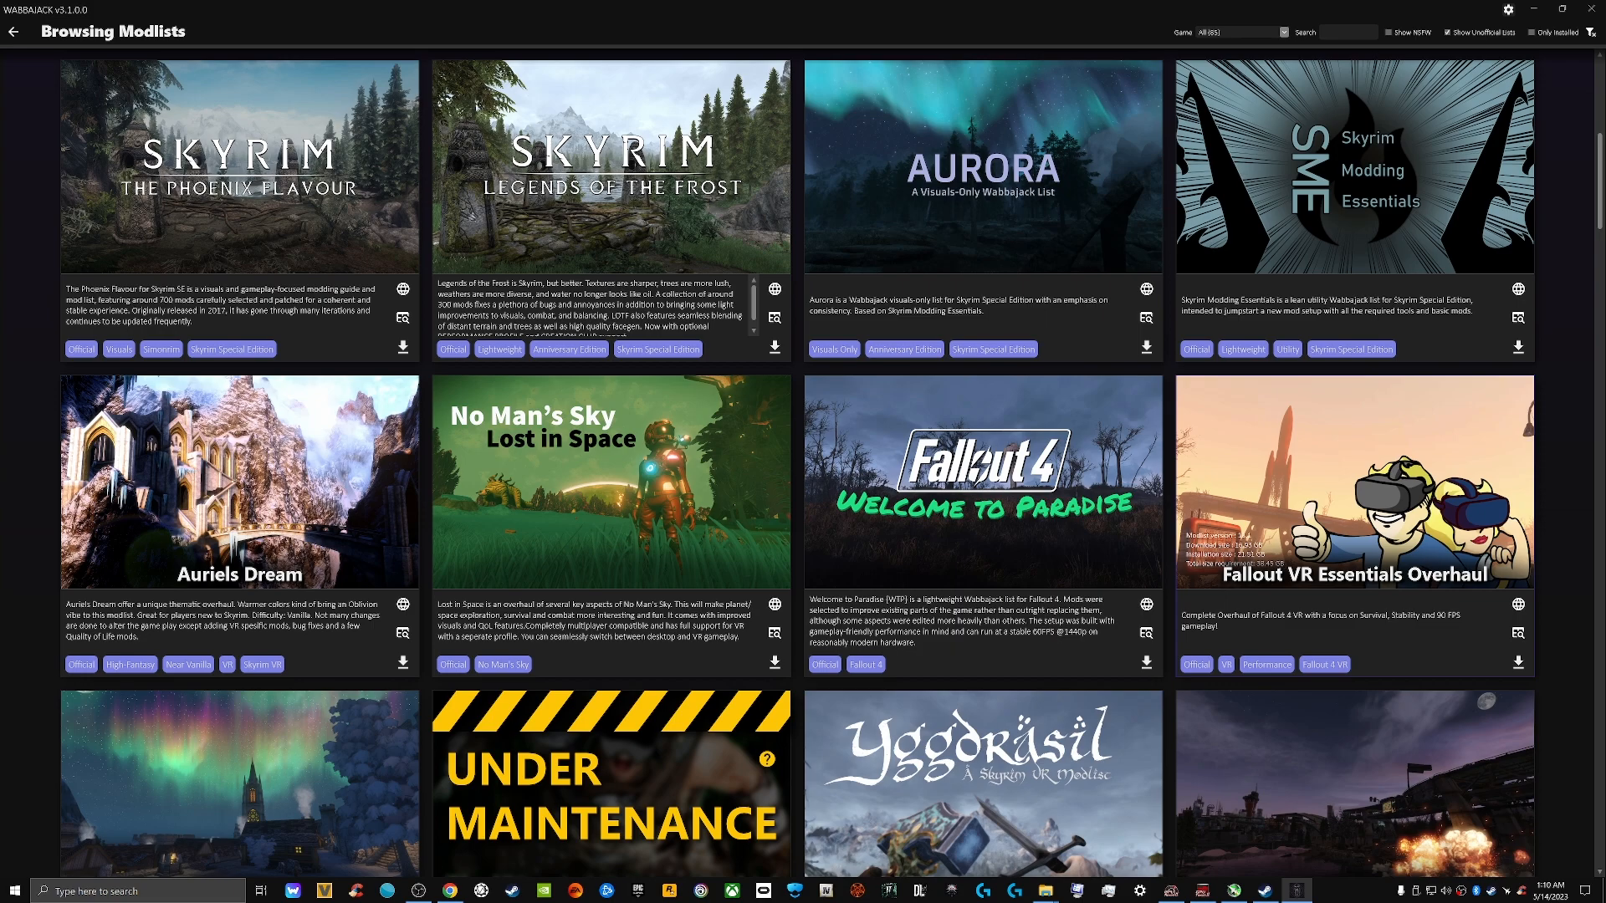
{"action": "scroll", "coordinate": [797, 462], "scroll_direction": "up", "scroll_amount": 4}
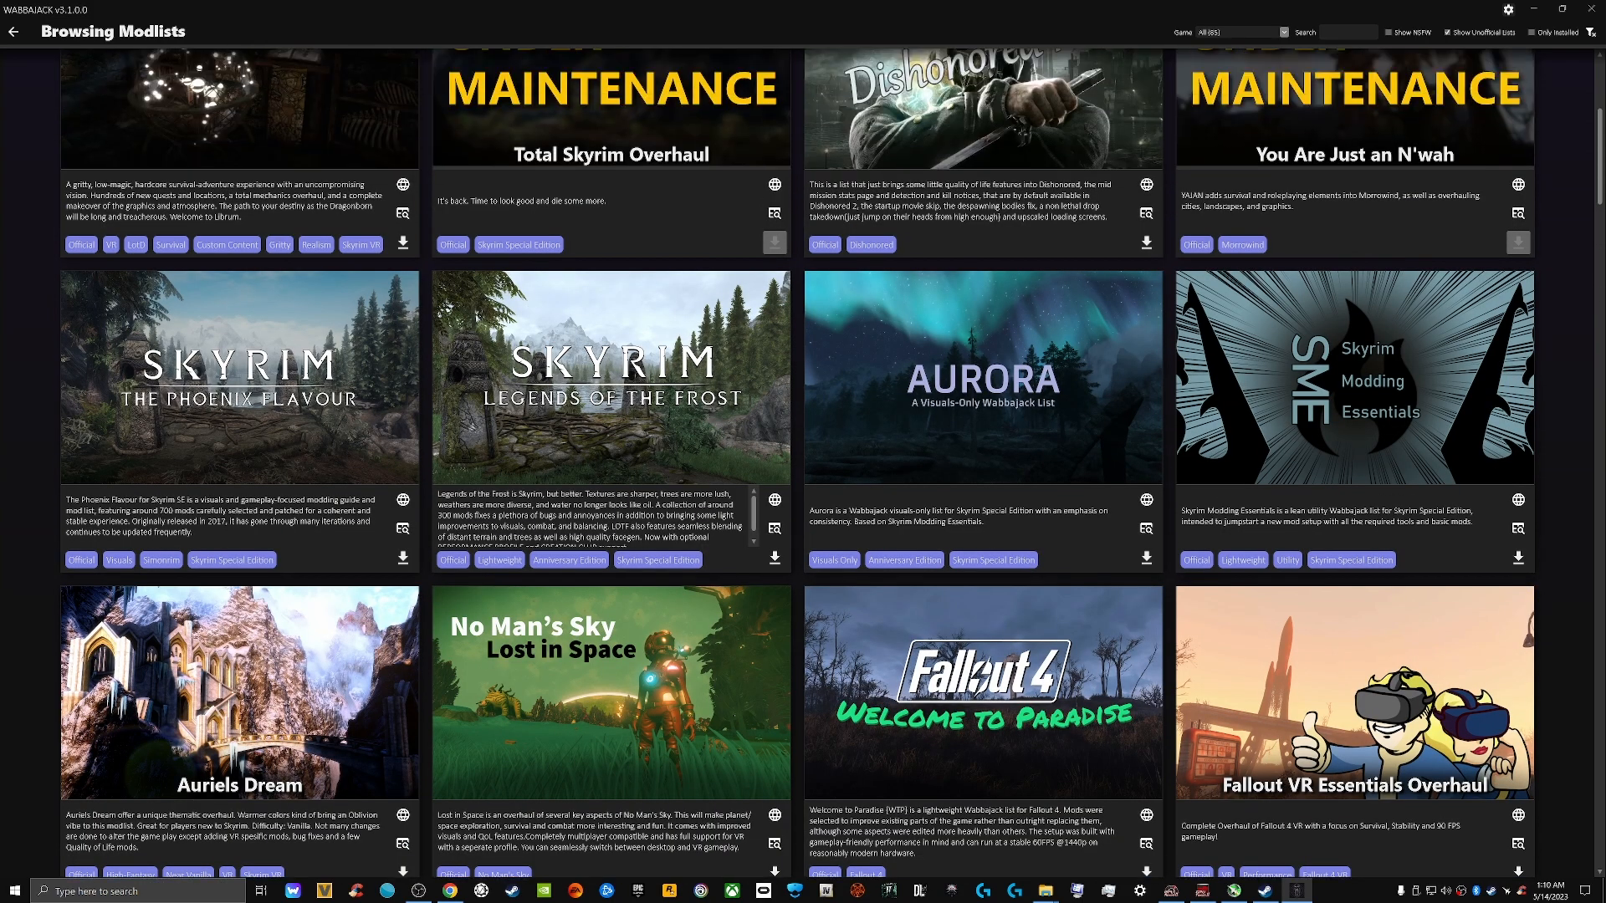
{"action": "scroll", "coordinate": [797, 462], "scroll_direction": "down", "scroll_amount": 2}
{"action": "scroll", "coordinate": [797, 463], "scroll_direction": "up", "scroll_amount": 2}
{"action": "scroll", "coordinate": [797, 463], "scroll_direction": "up", "scroll_amount": 7}
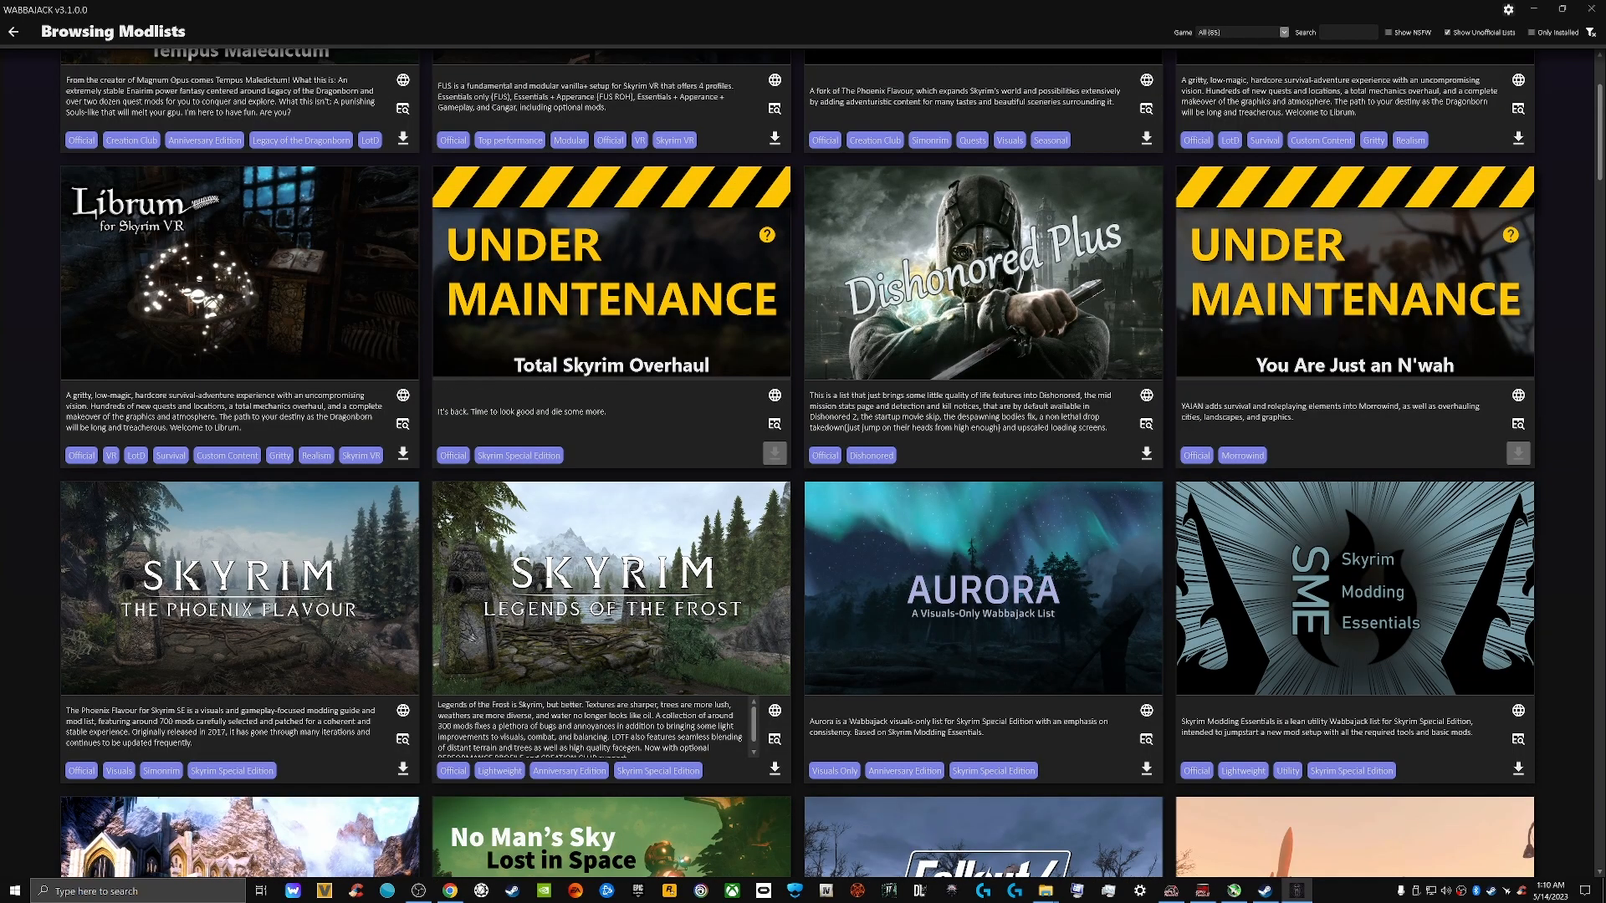
{"action": "scroll", "coordinate": [797, 462], "scroll_direction": "up", "scroll_amount": 2}
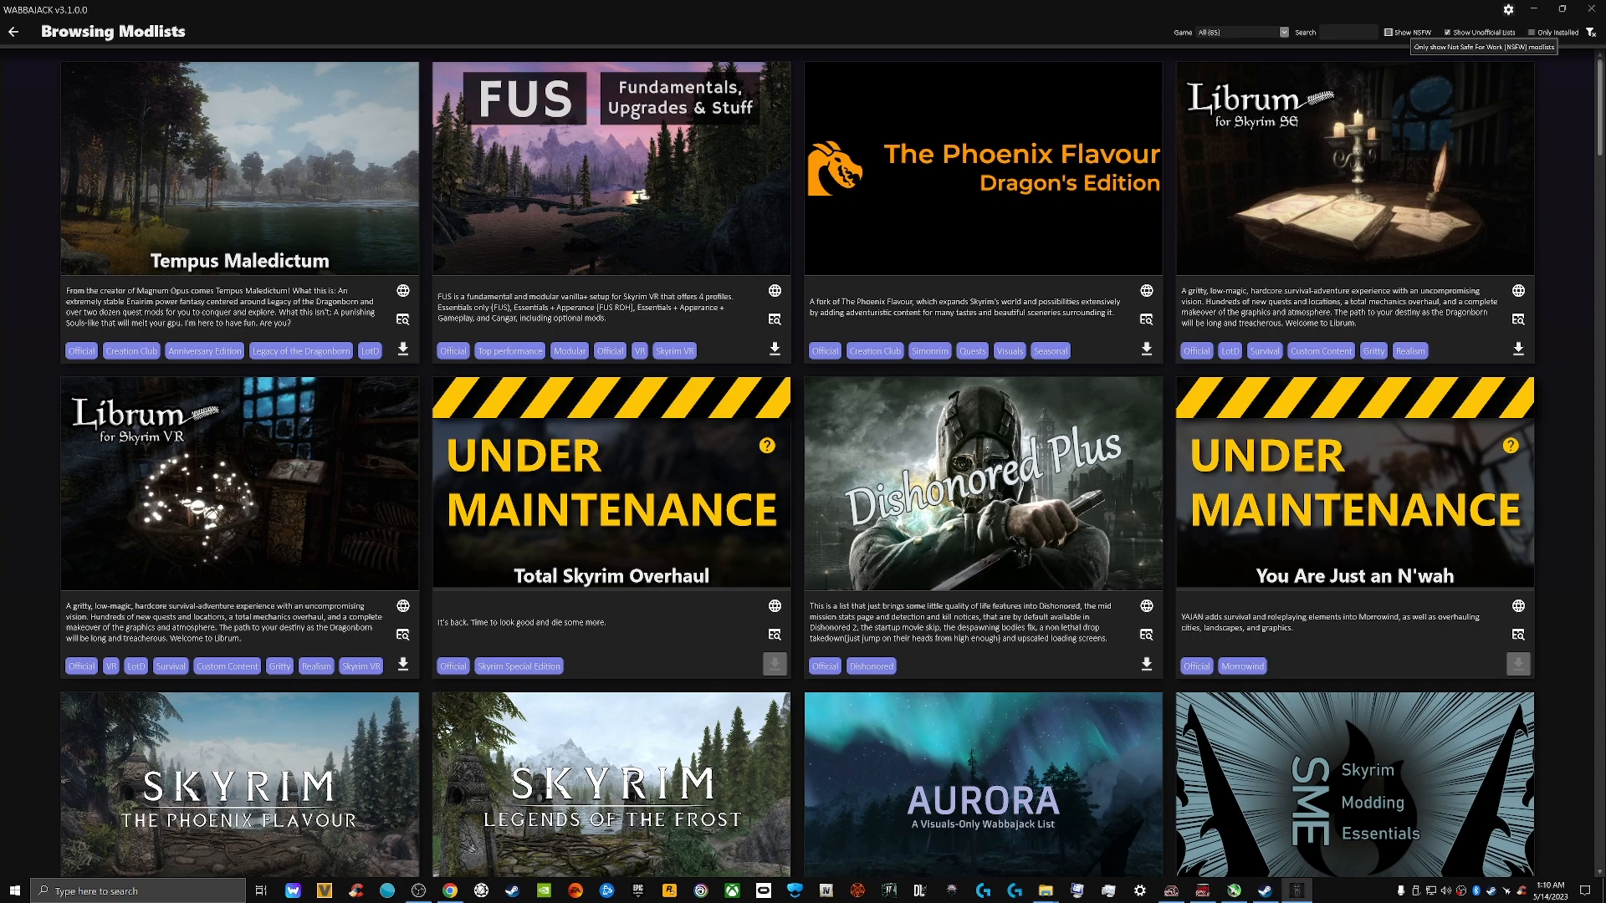
Show the NSFW modlists, download the Tahrovin modlist, and open its install configuration with the Wabbajack window restored to a smaller size
{"action": "left_click", "coordinate": [1388, 32]}
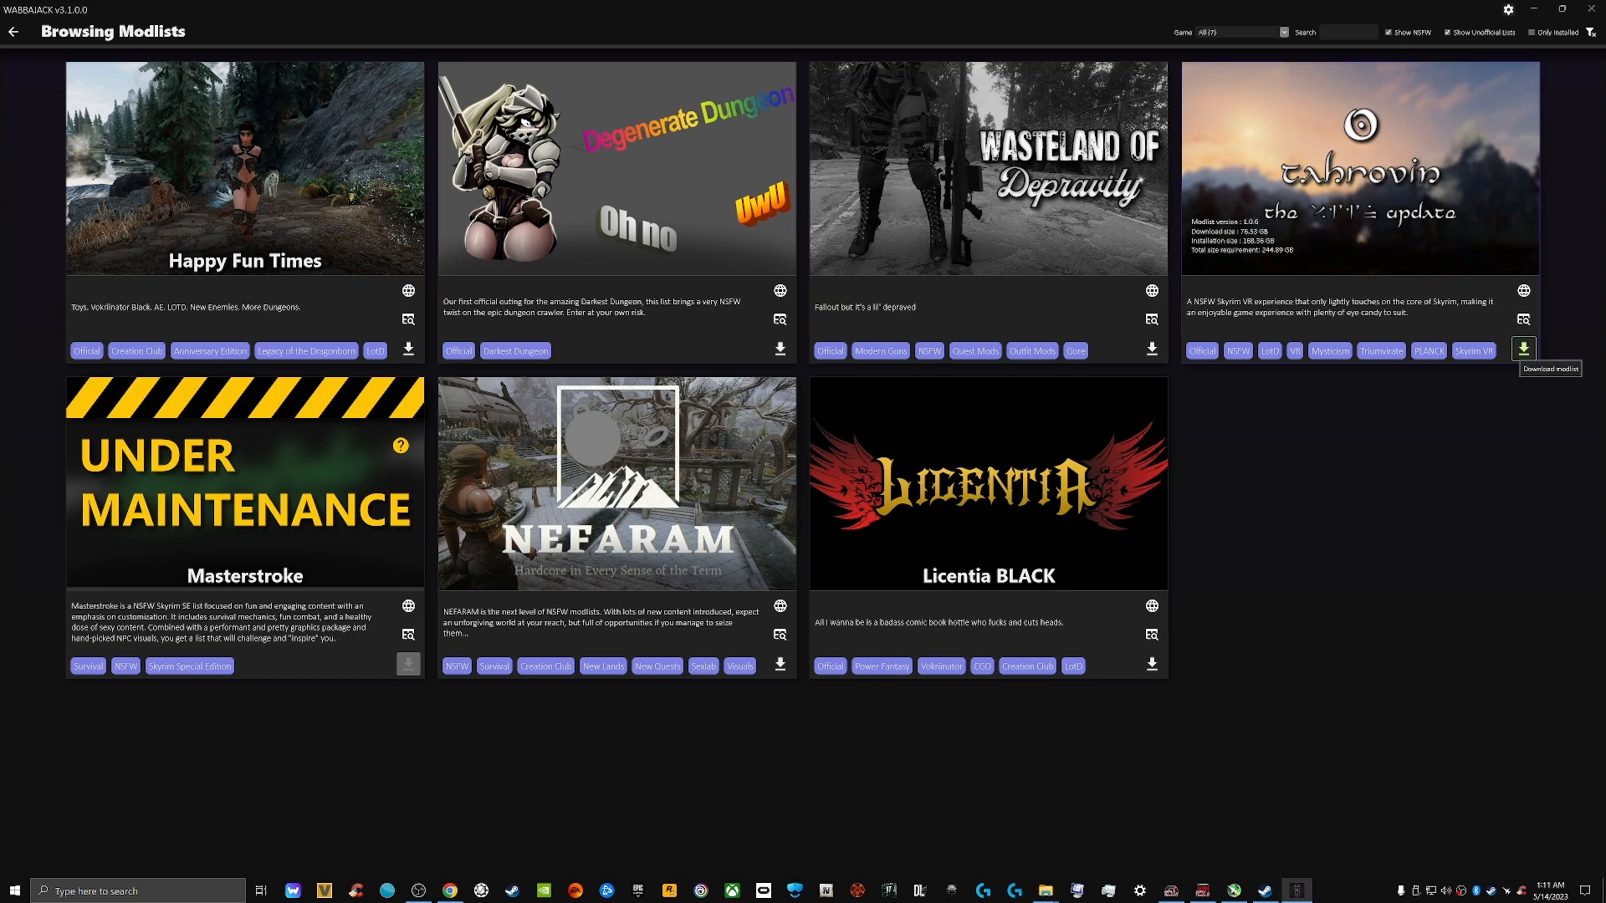
{"action": "left_click", "coordinate": [1523, 348]}
{"action": "left_click", "coordinate": [1562, 8]}
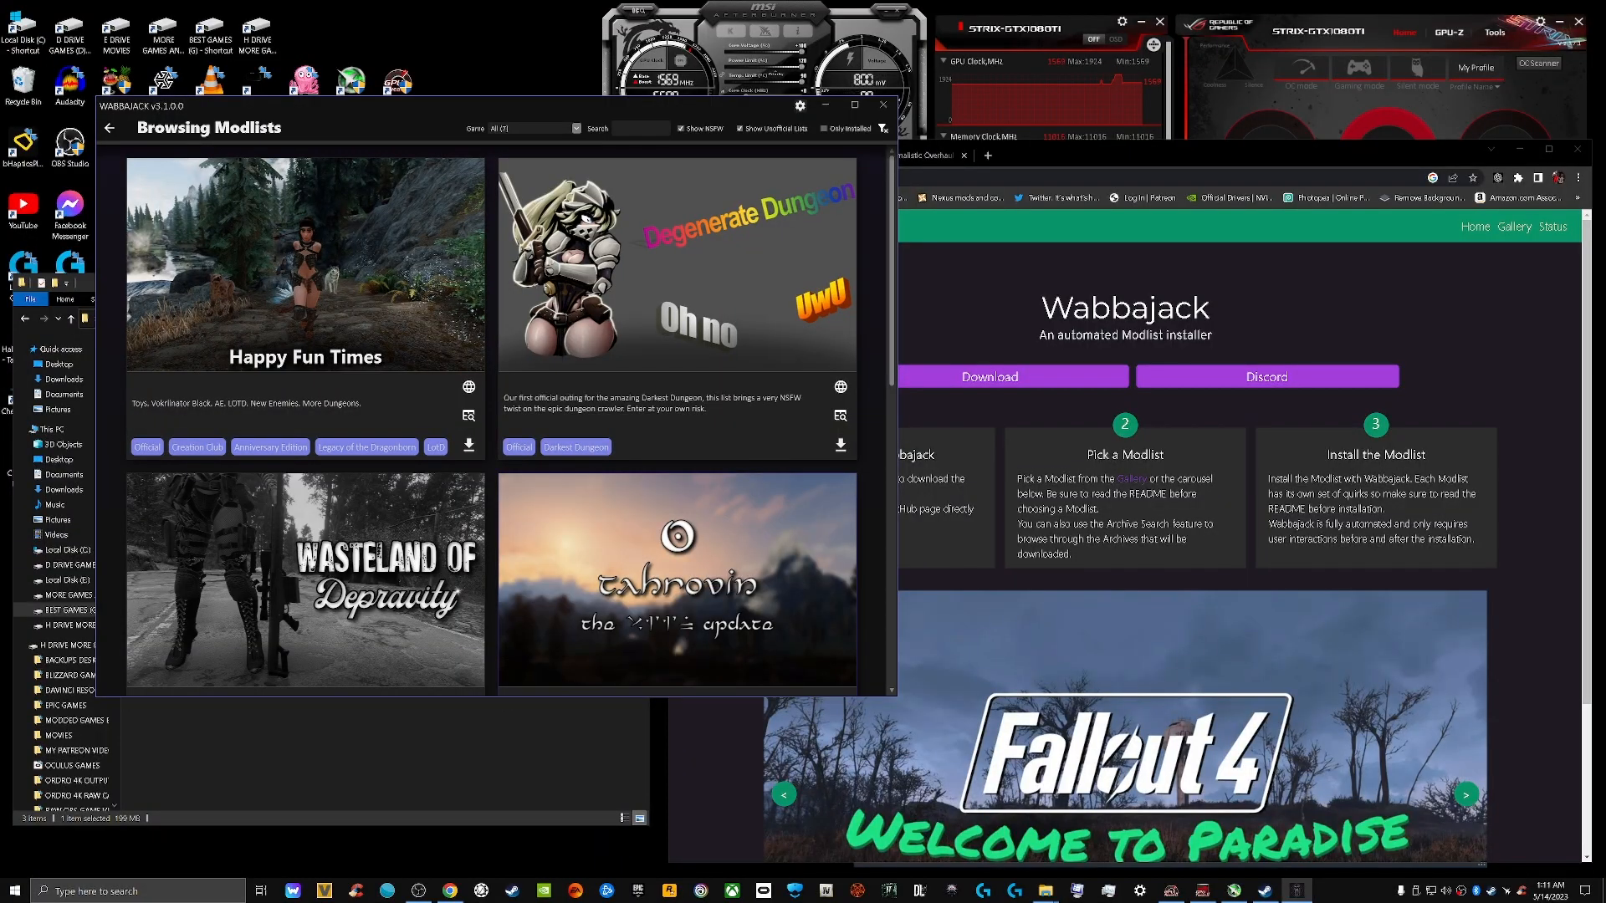
{"action": "scroll", "coordinate": [678, 502], "scroll_direction": "down", "scroll_amount": 3}
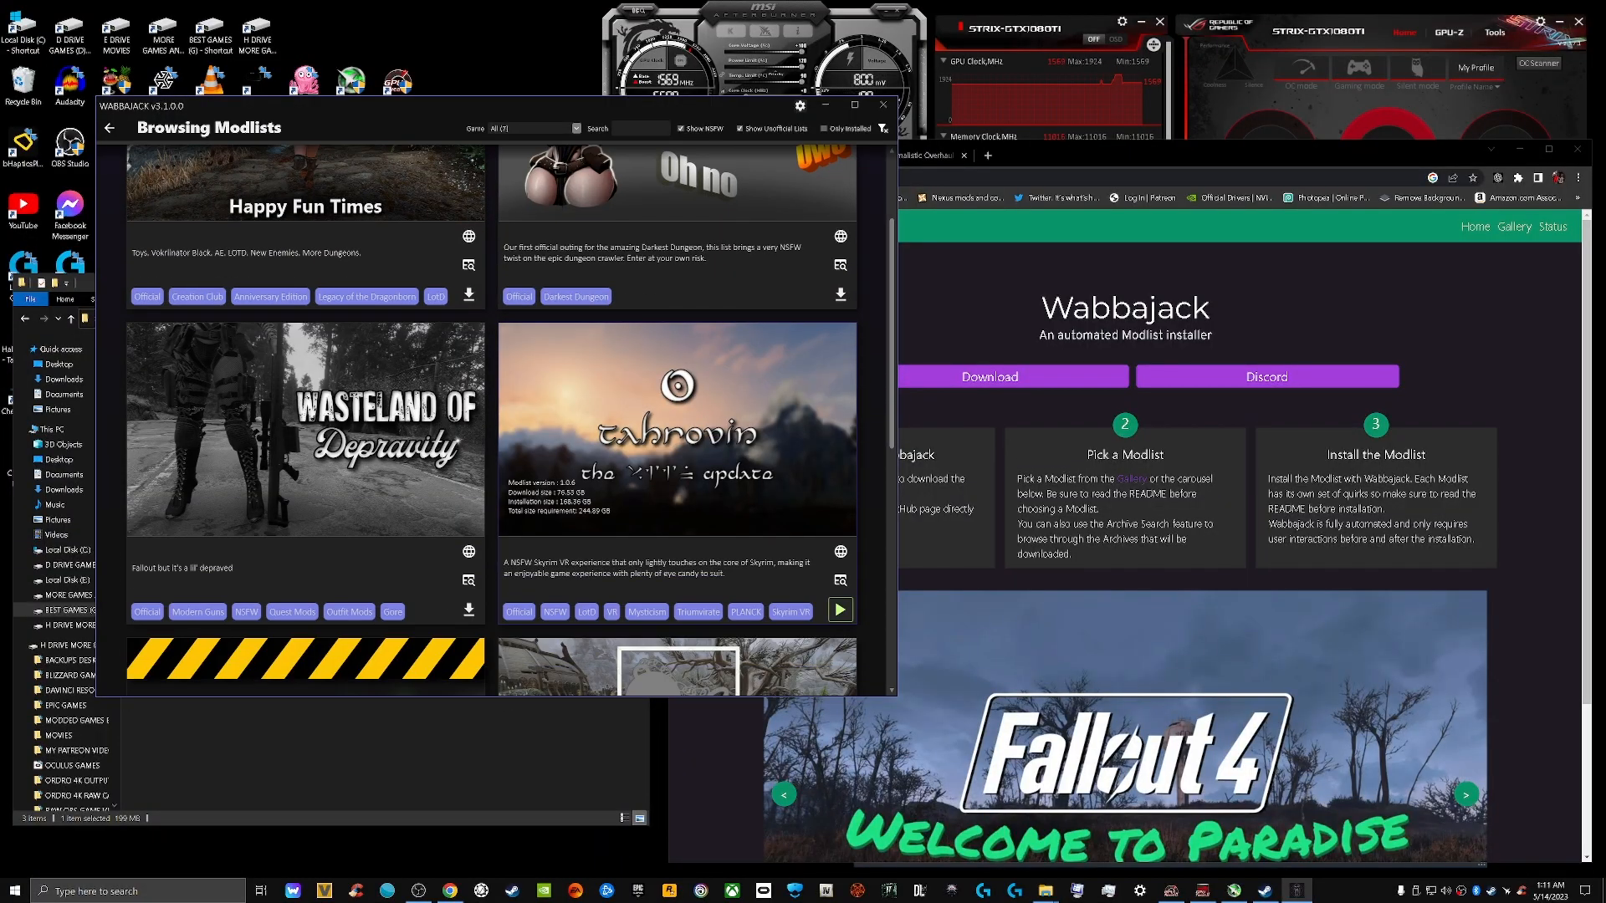
{"action": "left_click", "coordinate": [839, 610]}
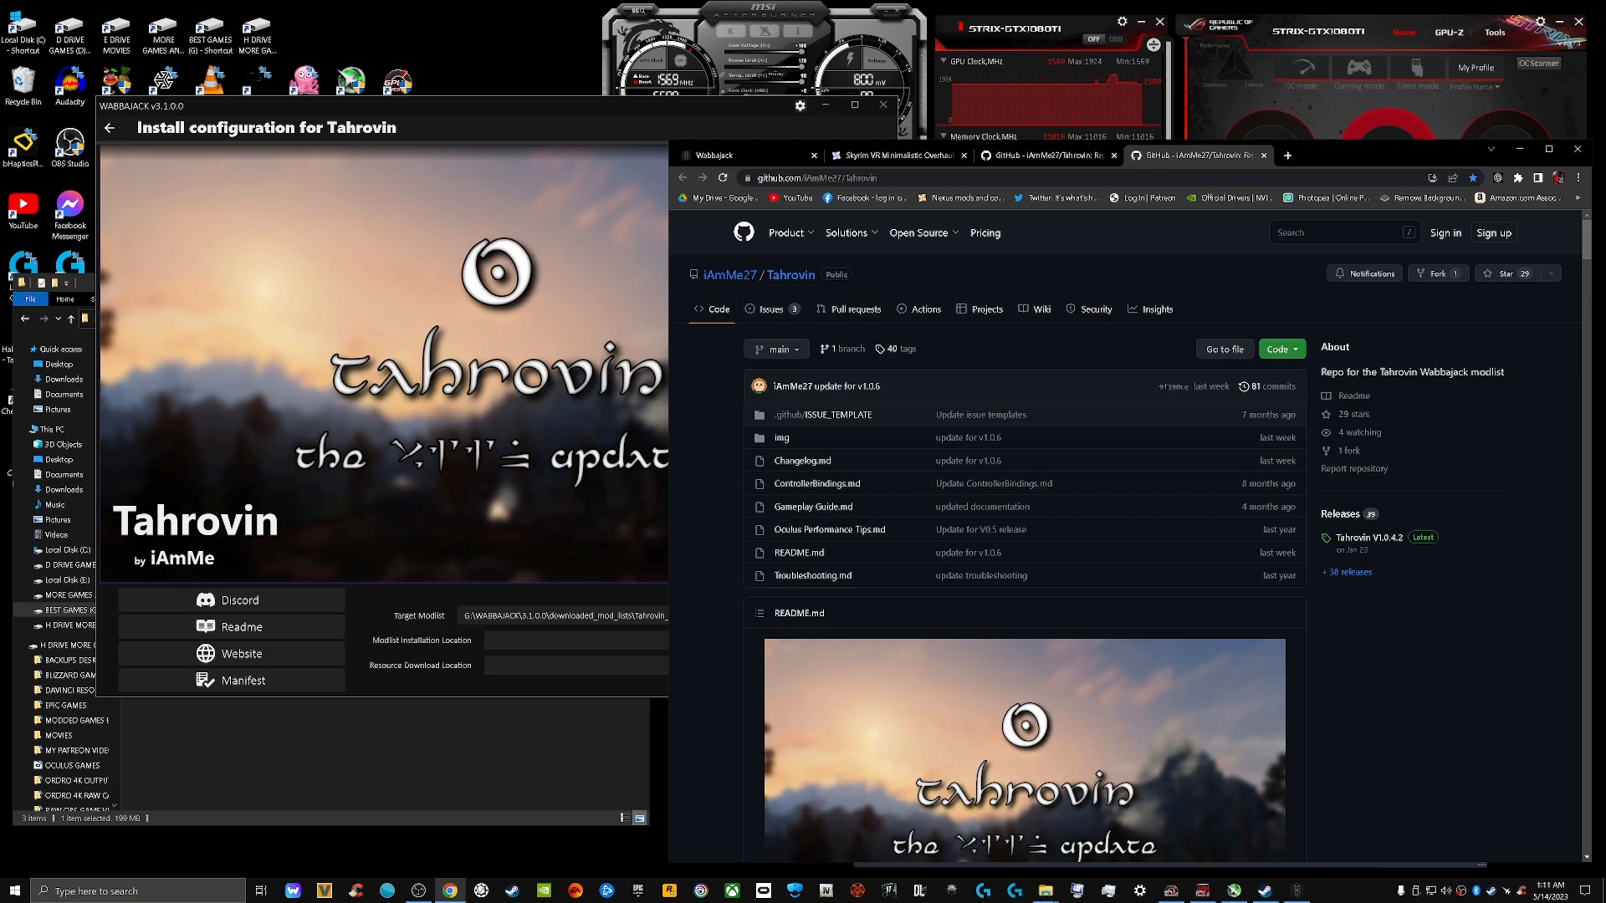
Read the Tahrovin README on GitHub, covering the hardware requirements, required accounts and installation preparation
{"action": "scroll", "coordinate": [1125, 535], "scroll_direction": "down", "scroll_amount": 5}
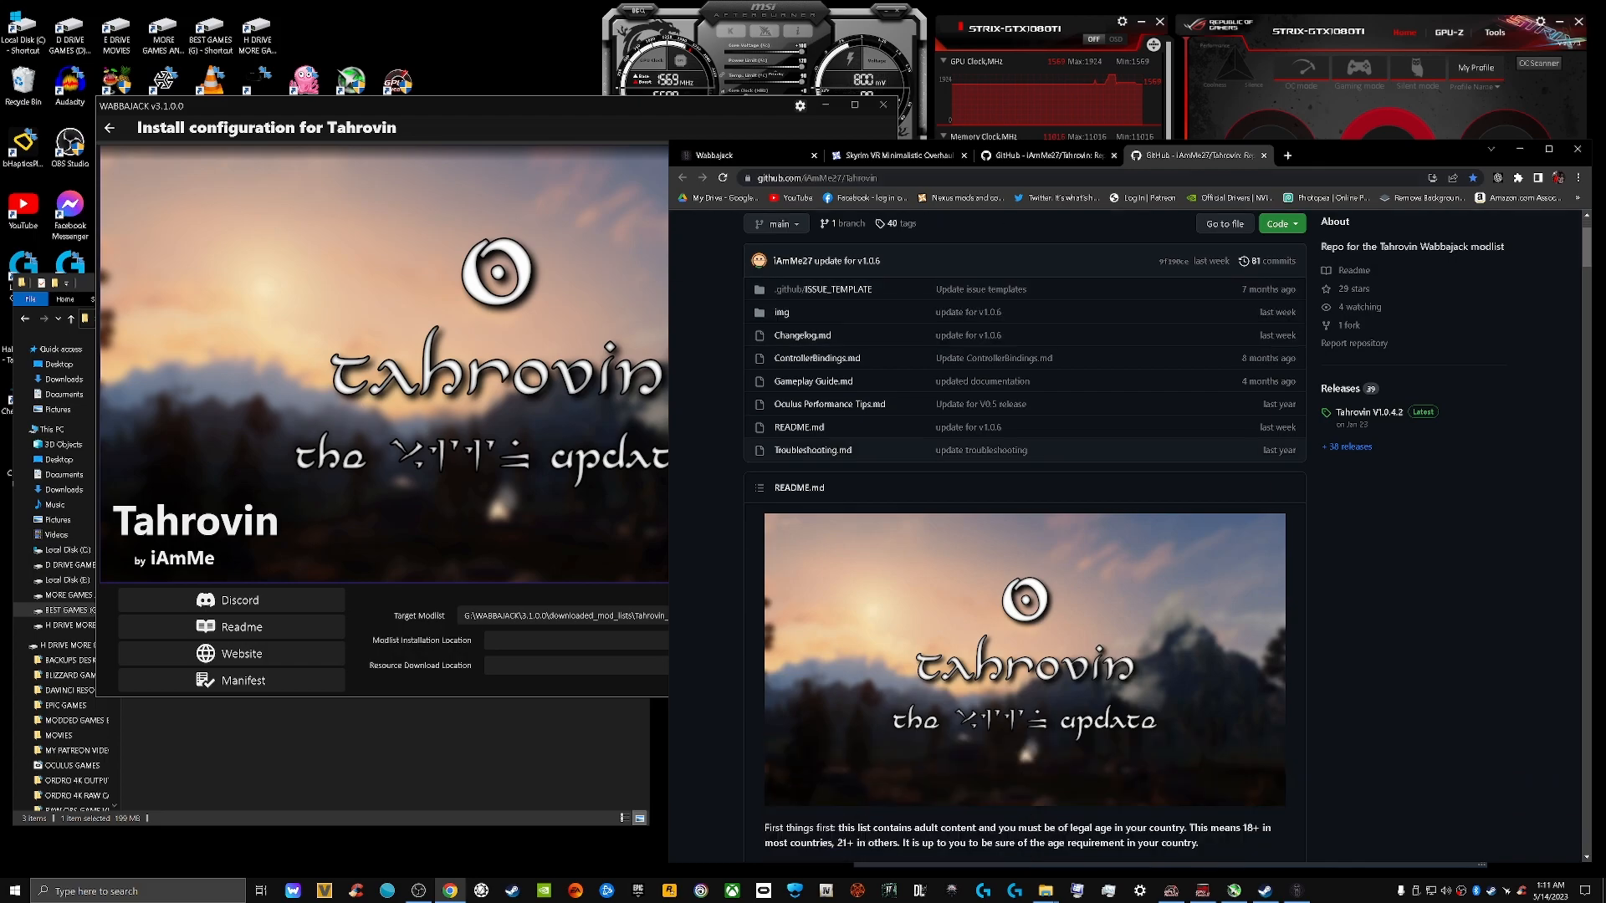
{"action": "scroll", "coordinate": [1125, 535], "scroll_direction": "down", "scroll_amount": 4}
{"action": "scroll", "coordinate": [1125, 535], "scroll_direction": "up", "scroll_amount": 5}
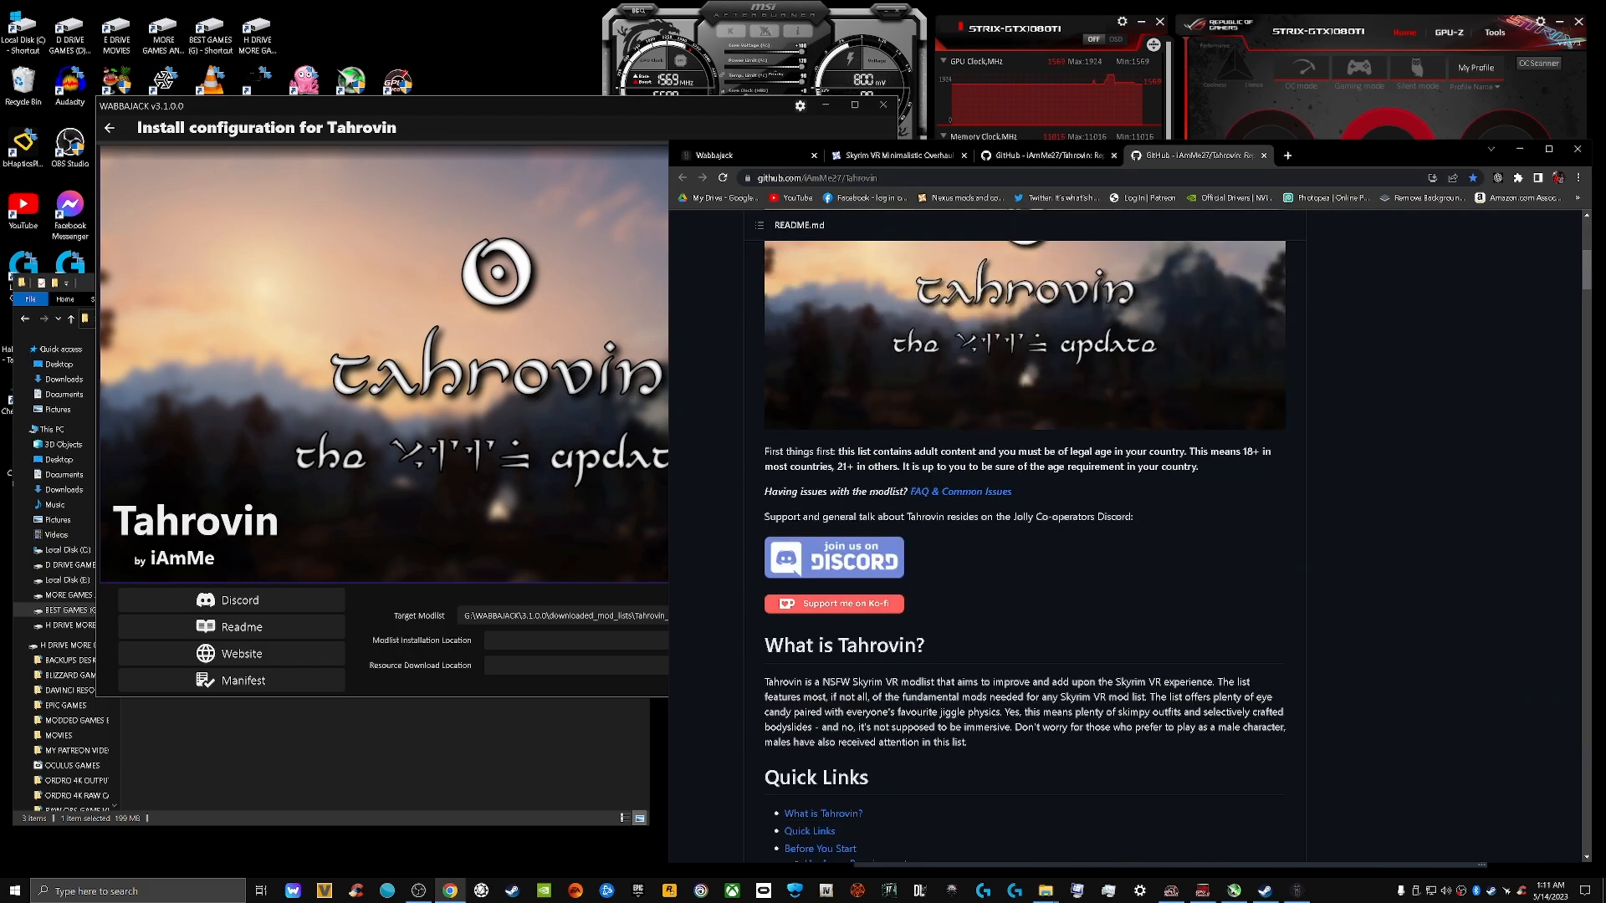
{"action": "scroll", "coordinate": [1024, 535], "scroll_direction": "down", "scroll_amount": 4}
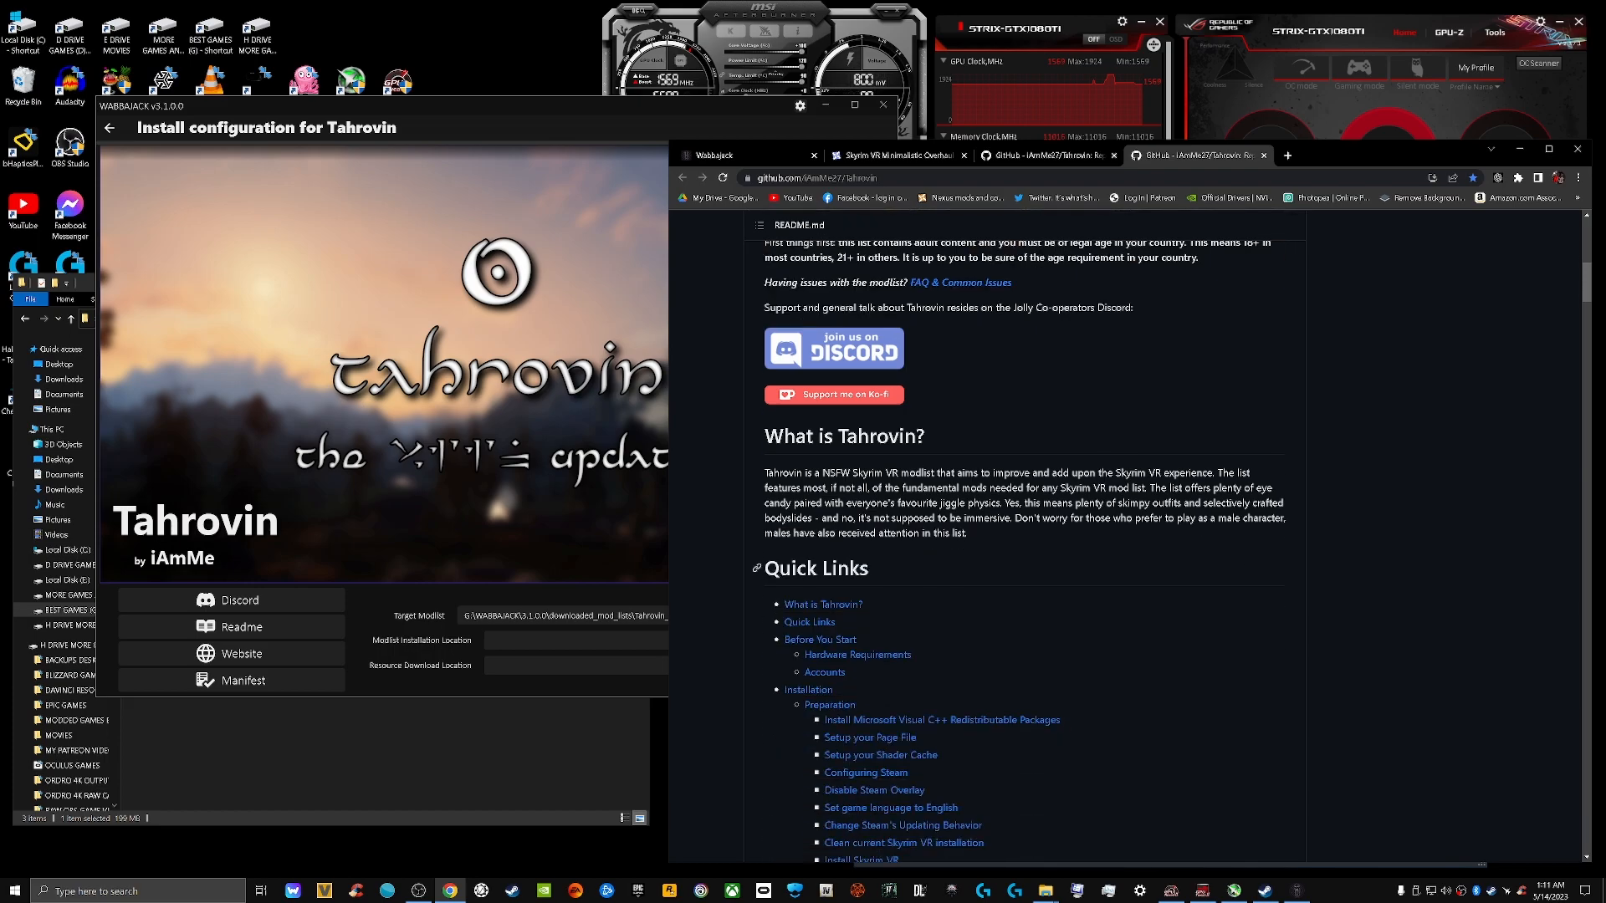
{"action": "scroll", "coordinate": [1025, 536], "scroll_direction": "down", "scroll_amount": 2}
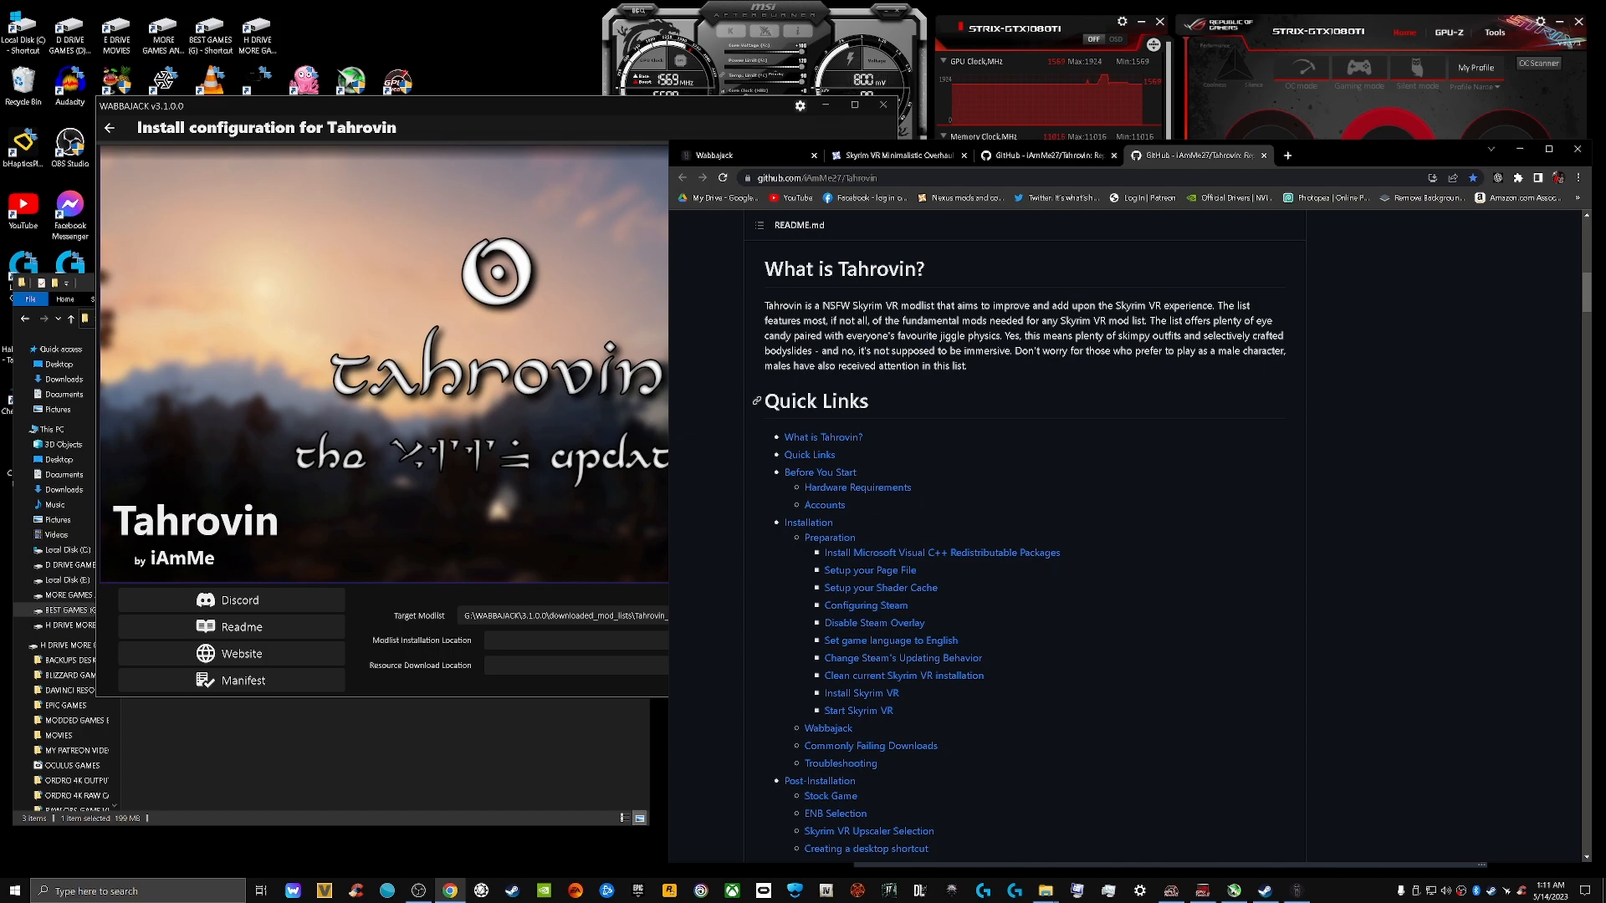
{"action": "scroll", "coordinate": [1020, 544], "scroll_direction": "down", "scroll_amount": 10}
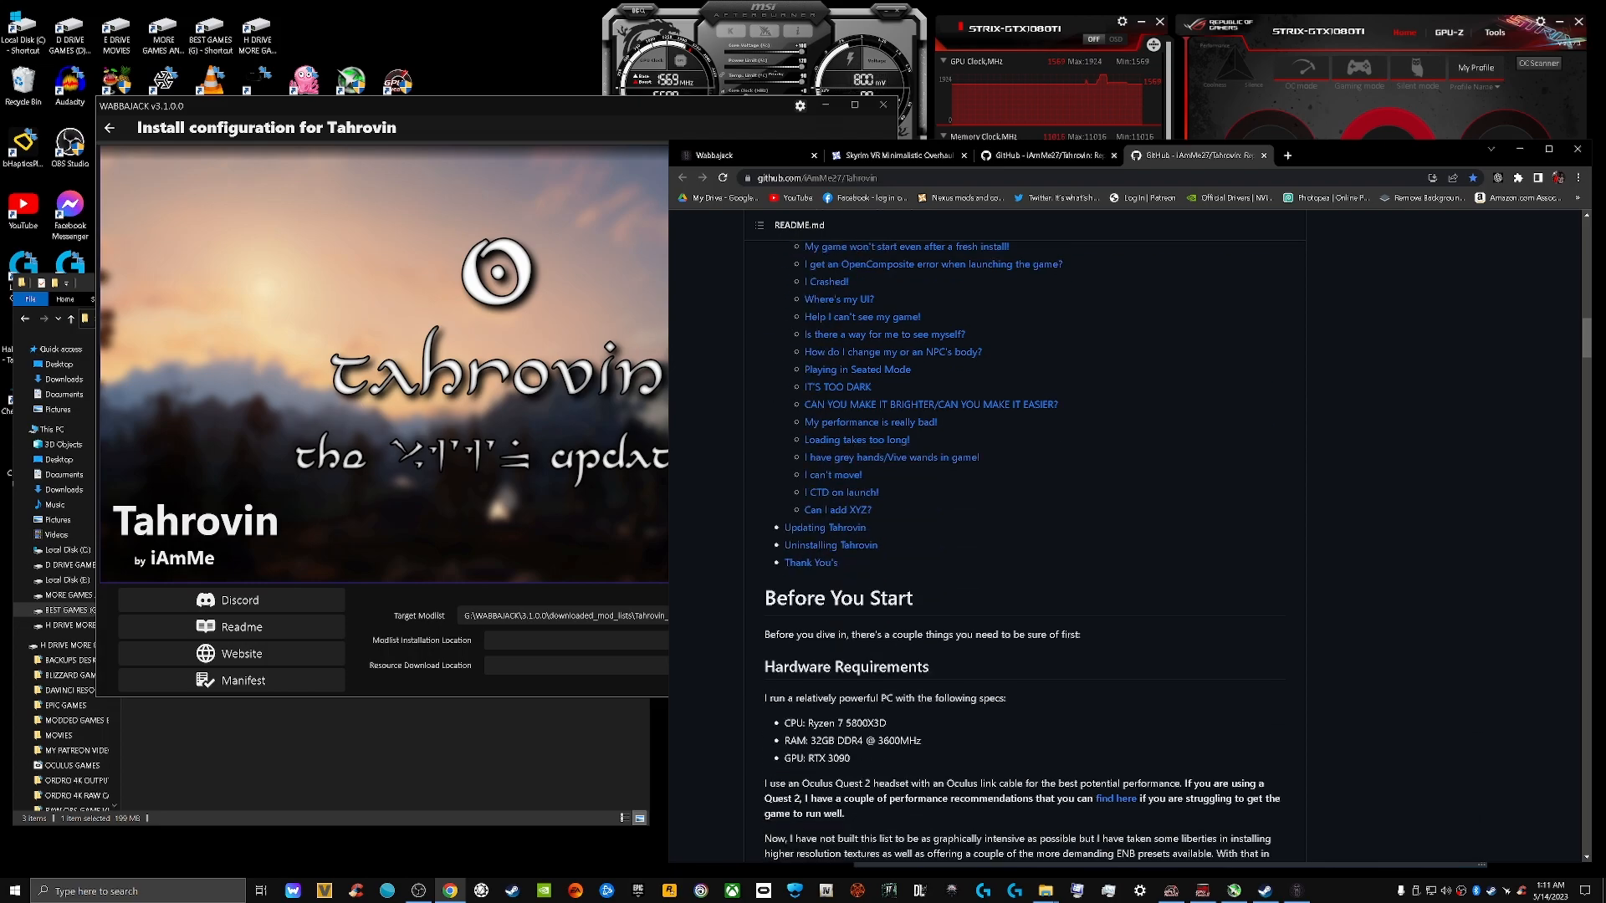
{"action": "scroll", "coordinate": [1021, 544], "scroll_direction": "down", "scroll_amount": 8}
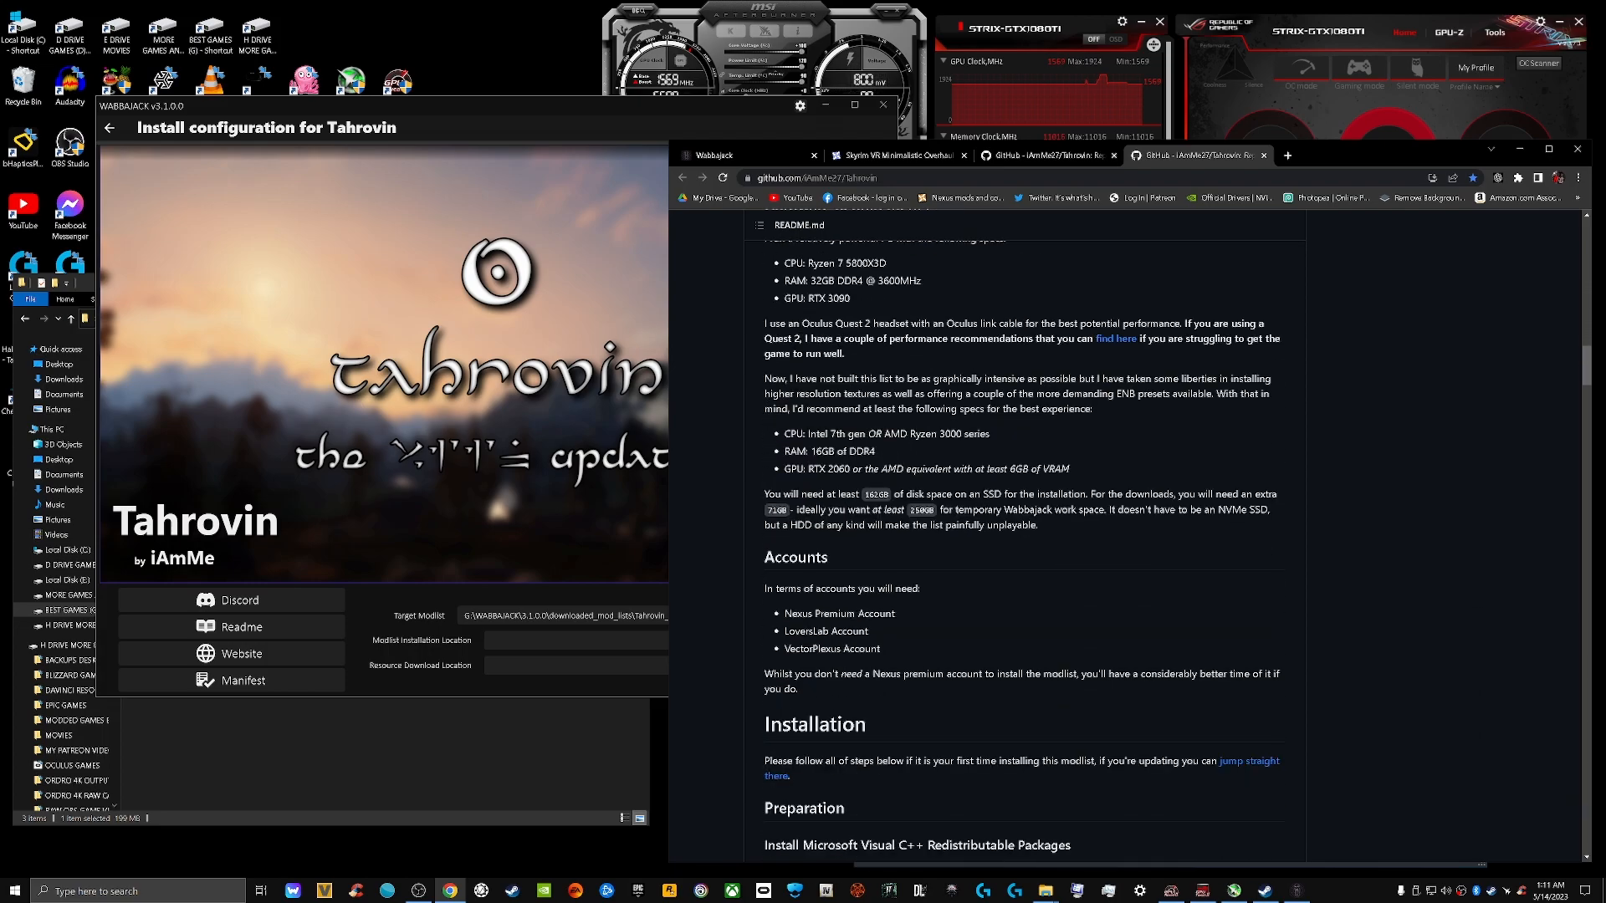
{"action": "scroll", "coordinate": [1020, 544], "scroll_direction": "up", "scroll_amount": 5}
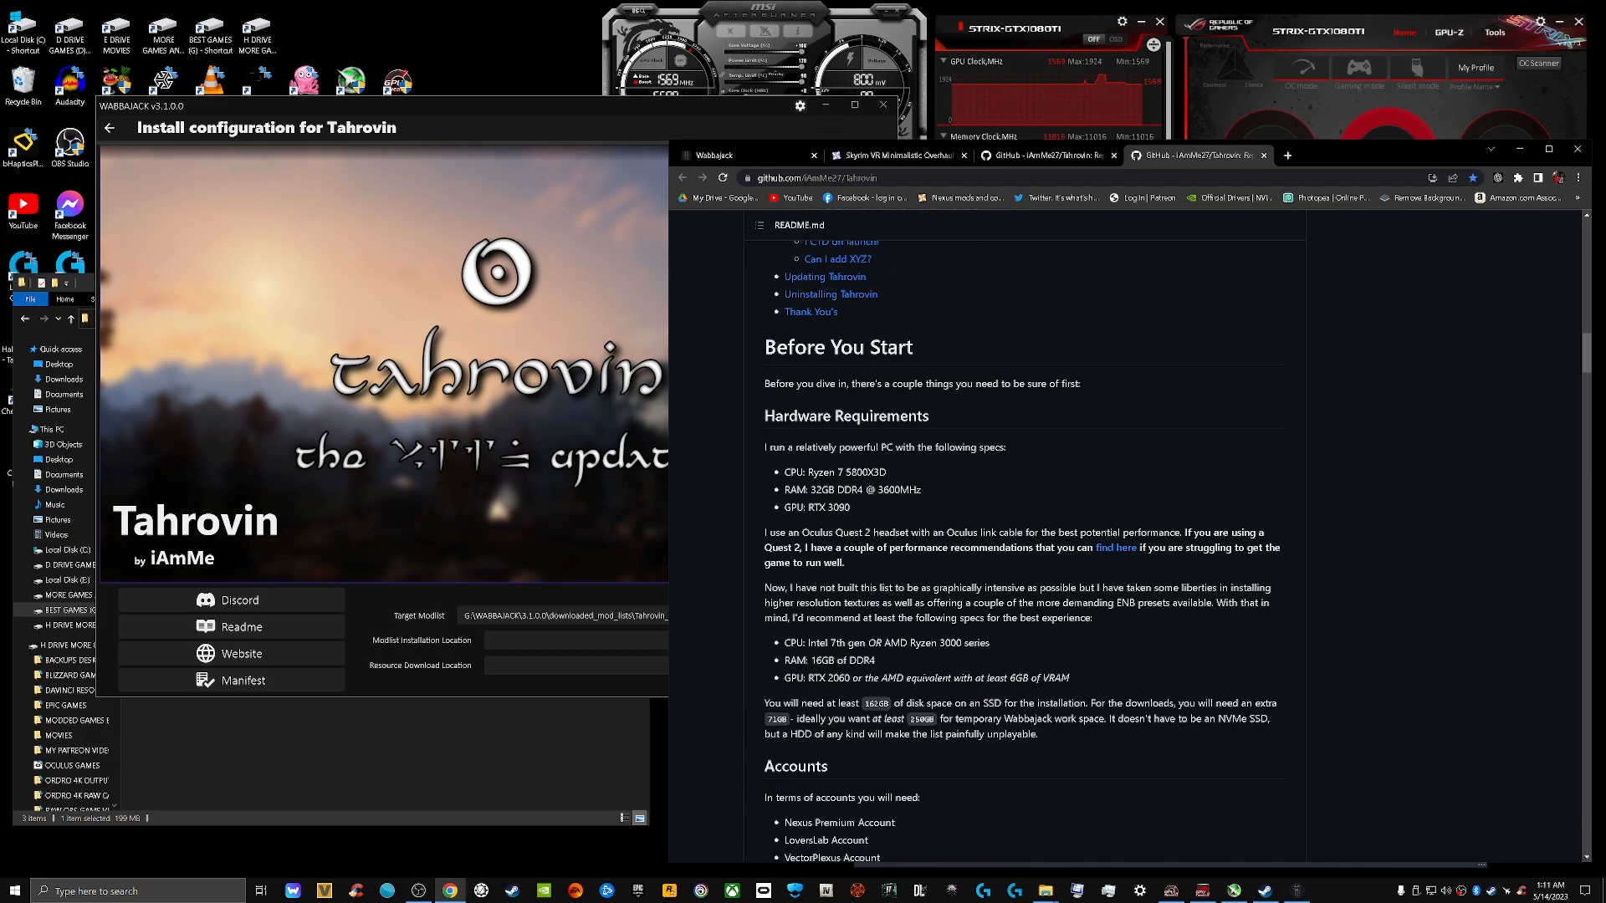
{"action": "scroll", "coordinate": [1021, 544], "scroll_direction": "down", "scroll_amount": 2}
{"action": "scroll", "coordinate": [1020, 544], "scroll_direction": "down", "scroll_amount": 3}
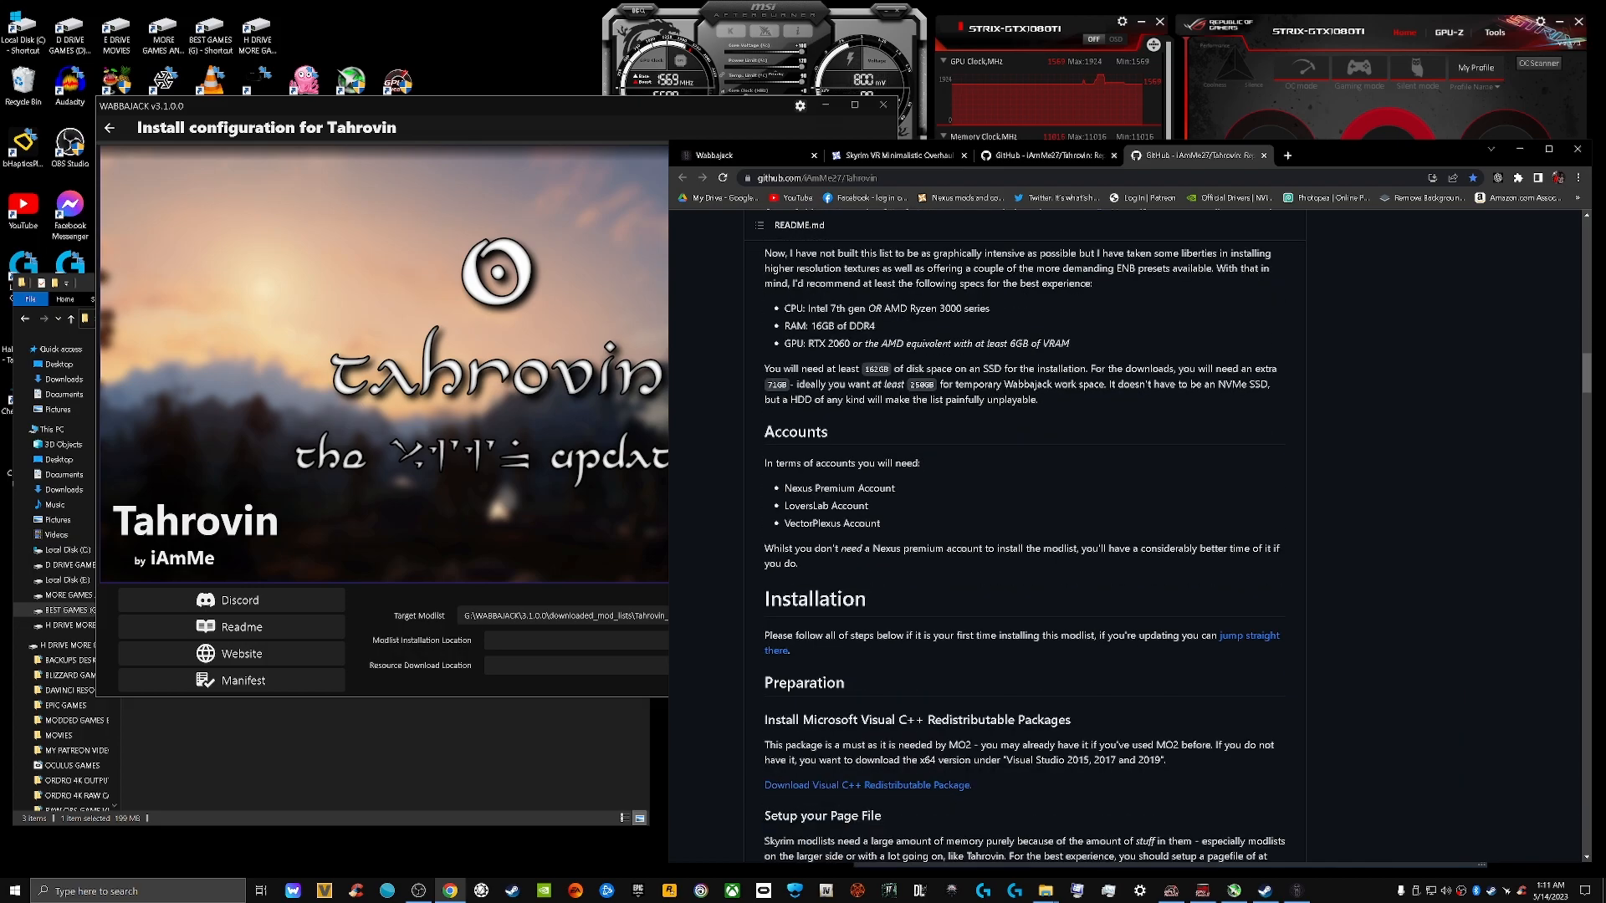
{"action": "scroll", "coordinate": [1020, 544], "scroll_direction": "down", "scroll_amount": 5}
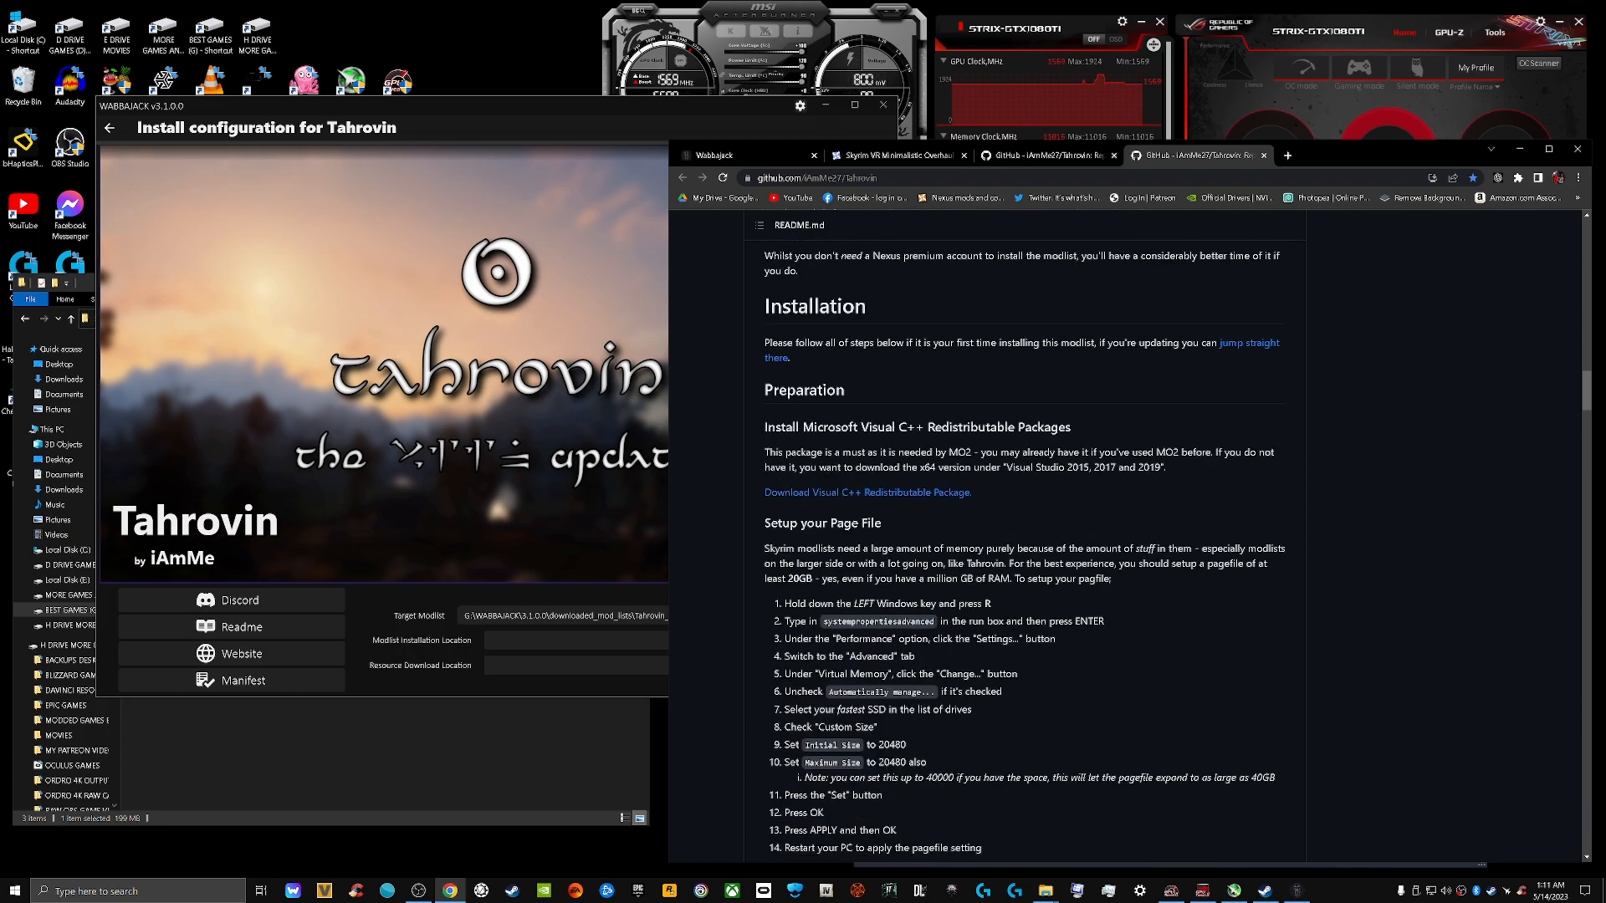
{"action": "scroll", "coordinate": [1021, 544], "scroll_direction": "up", "scroll_amount": 5}
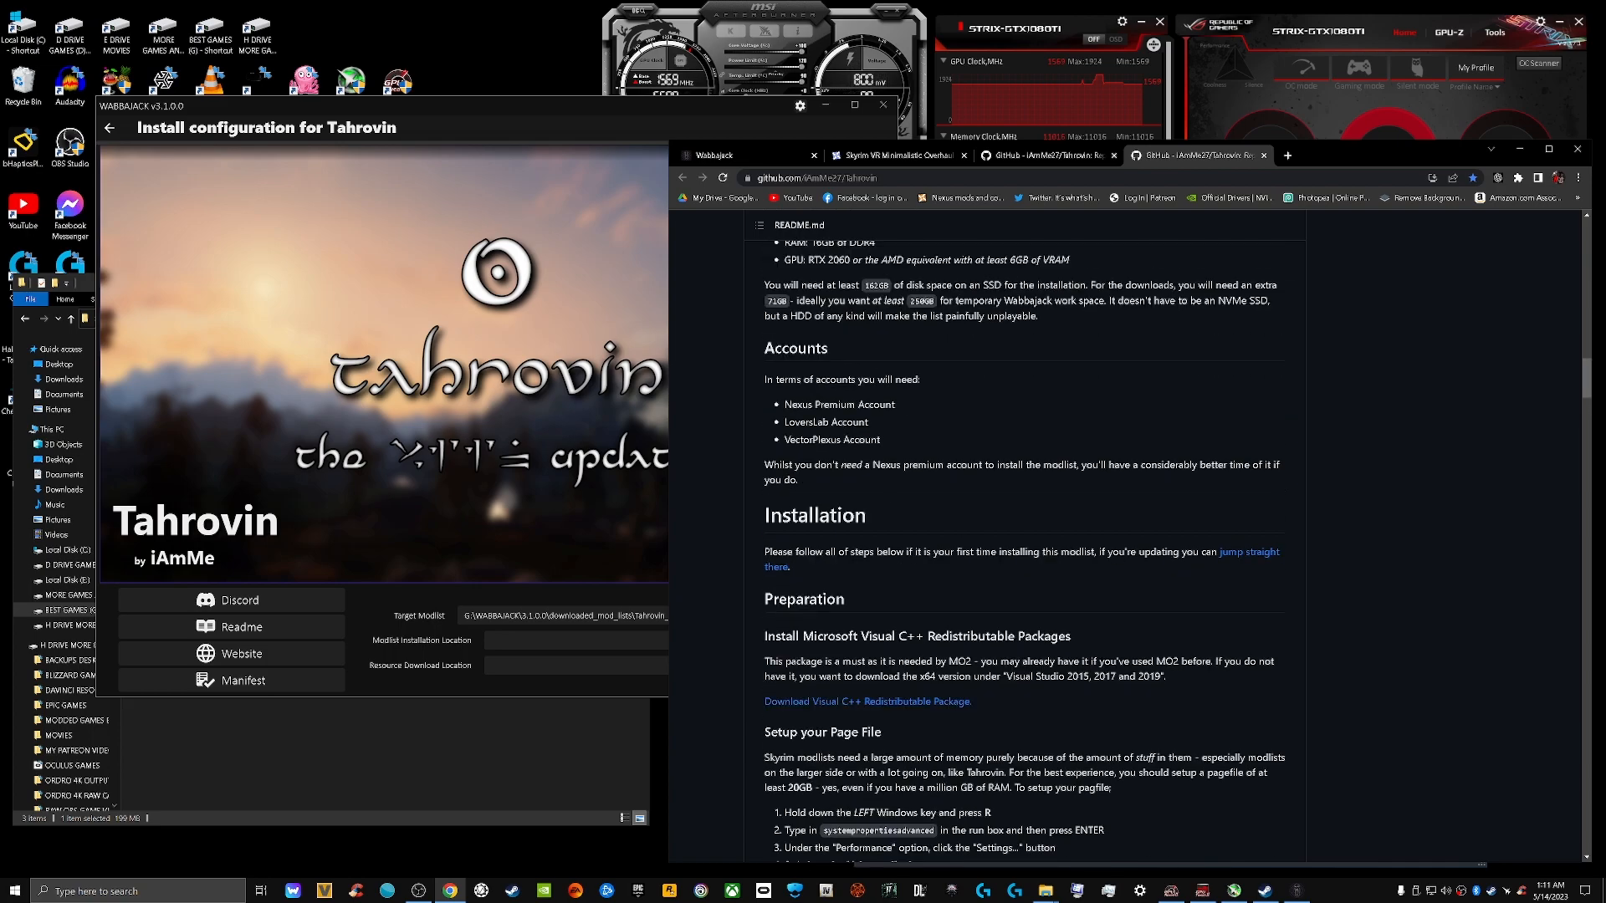
{"action": "scroll", "coordinate": [1020, 544], "scroll_direction": "up", "scroll_amount": 4}
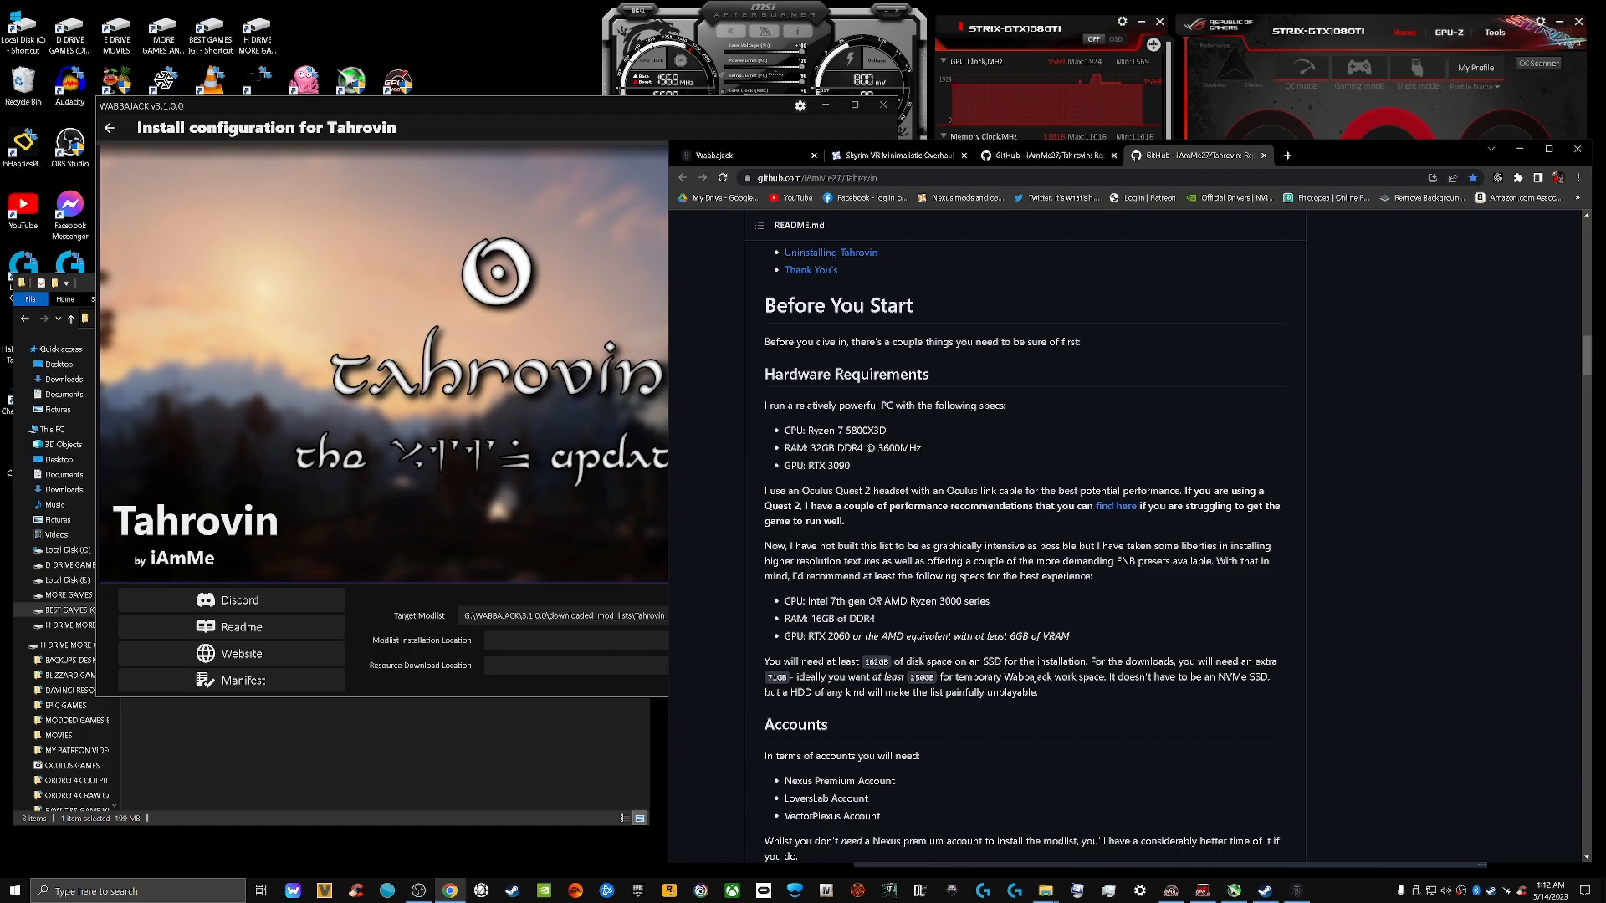
Minimize the browser and arrange the Wabbajack window beside the folder window showing the root of the BEST GAMES (G:) drive
{"action": "left_click", "coordinate": [1520, 148]}
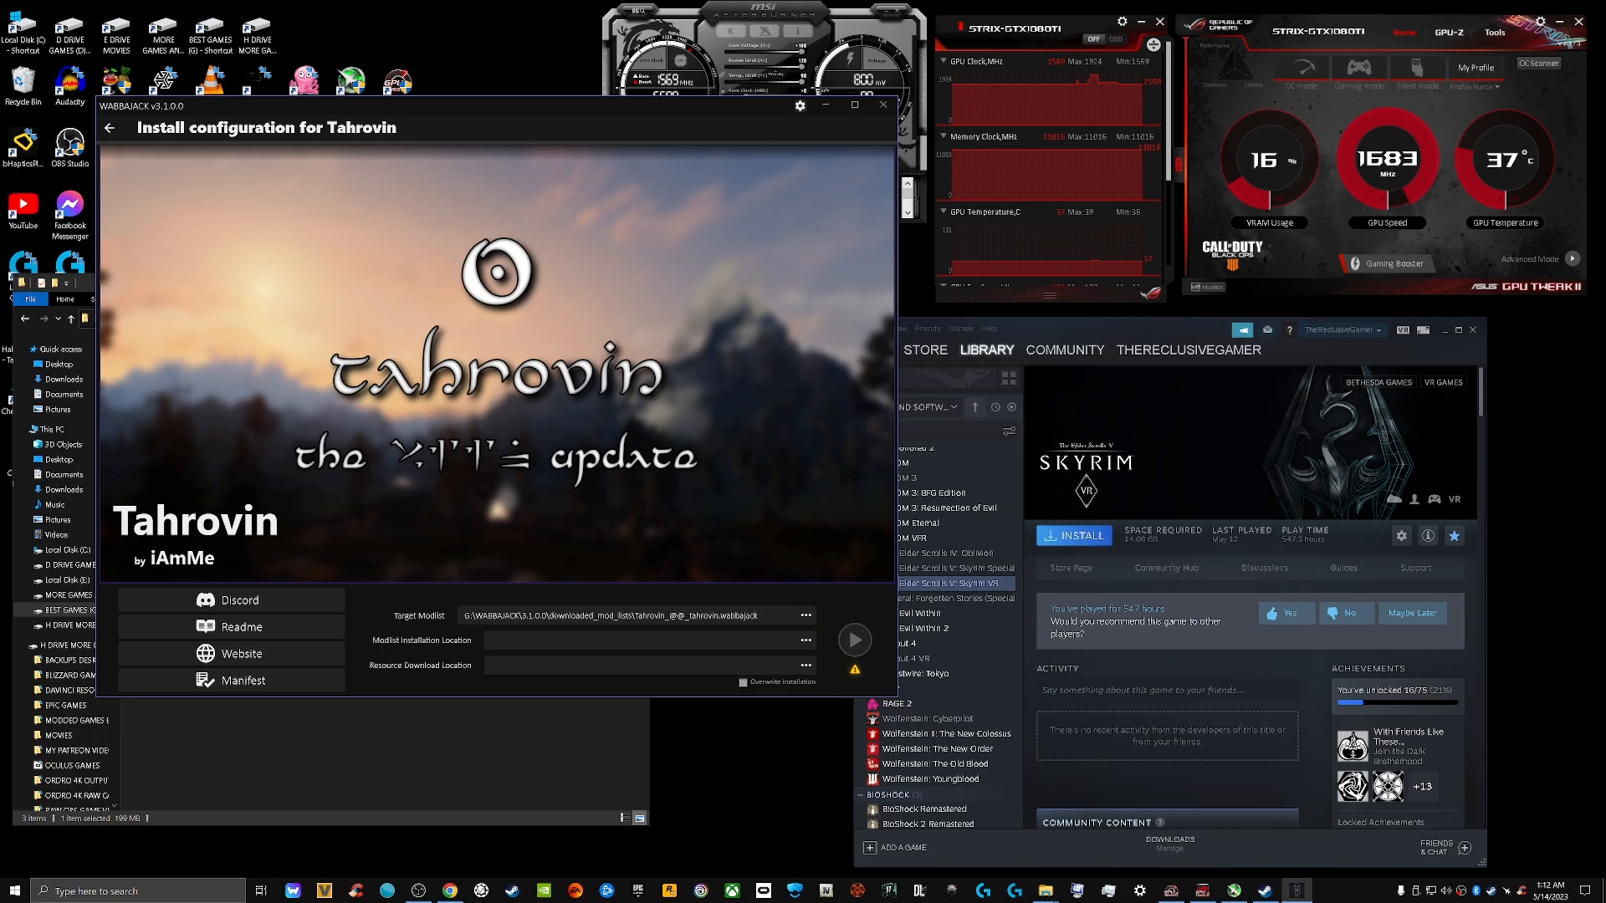
{"action": "left_click_drag", "start_coordinate": [651, 121], "coordinate": [1213, 219]}
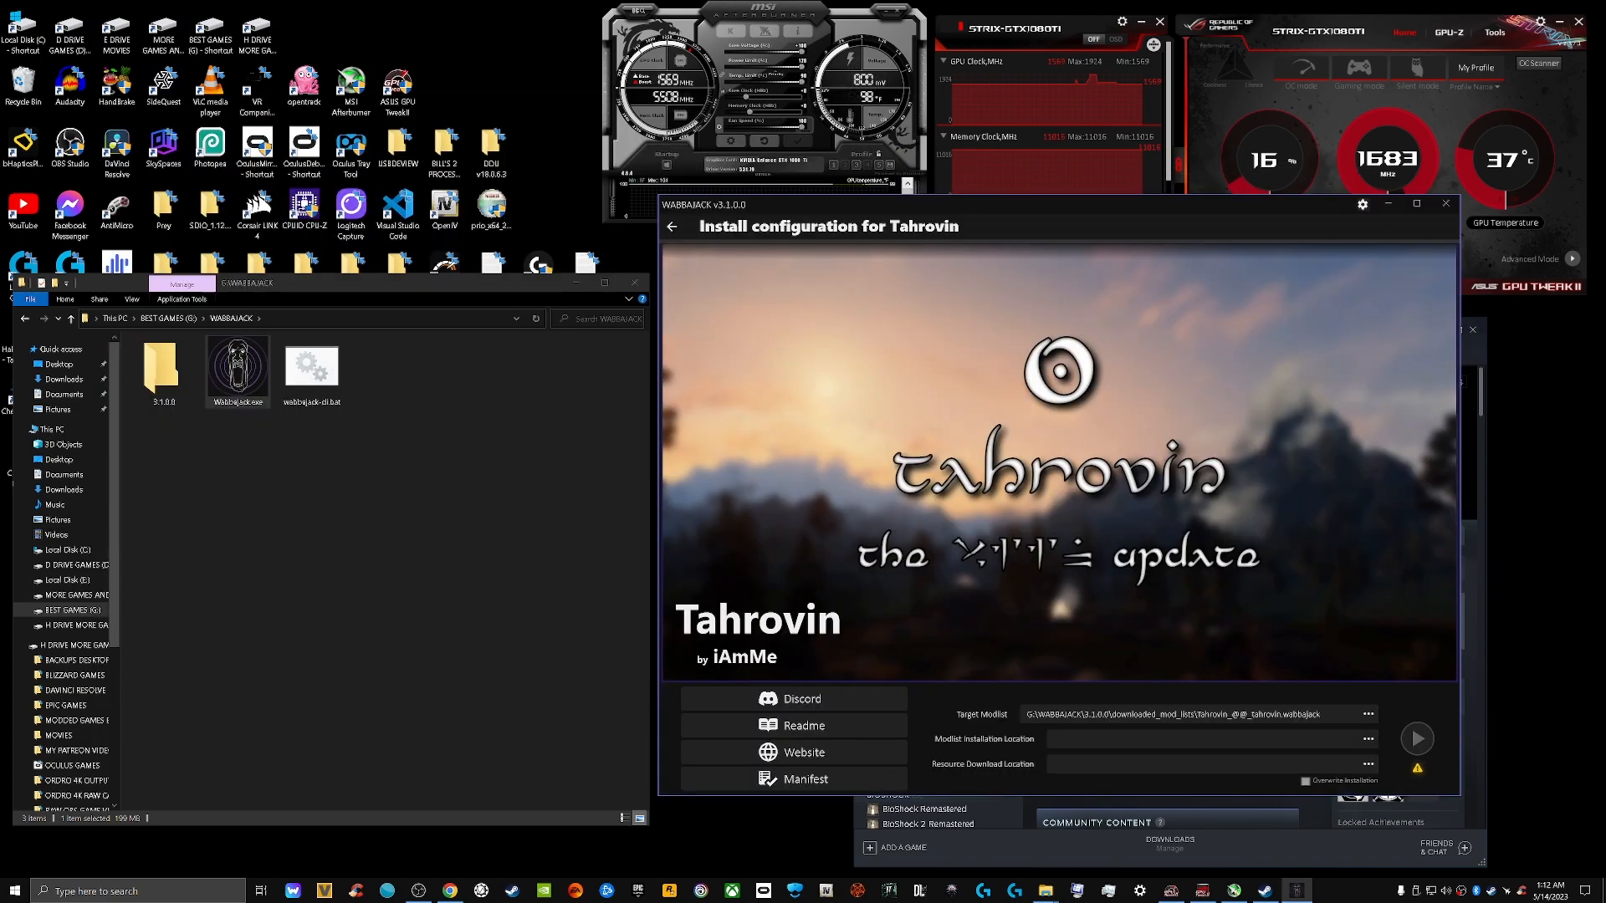
{"action": "key", "text": "alt+Up"}
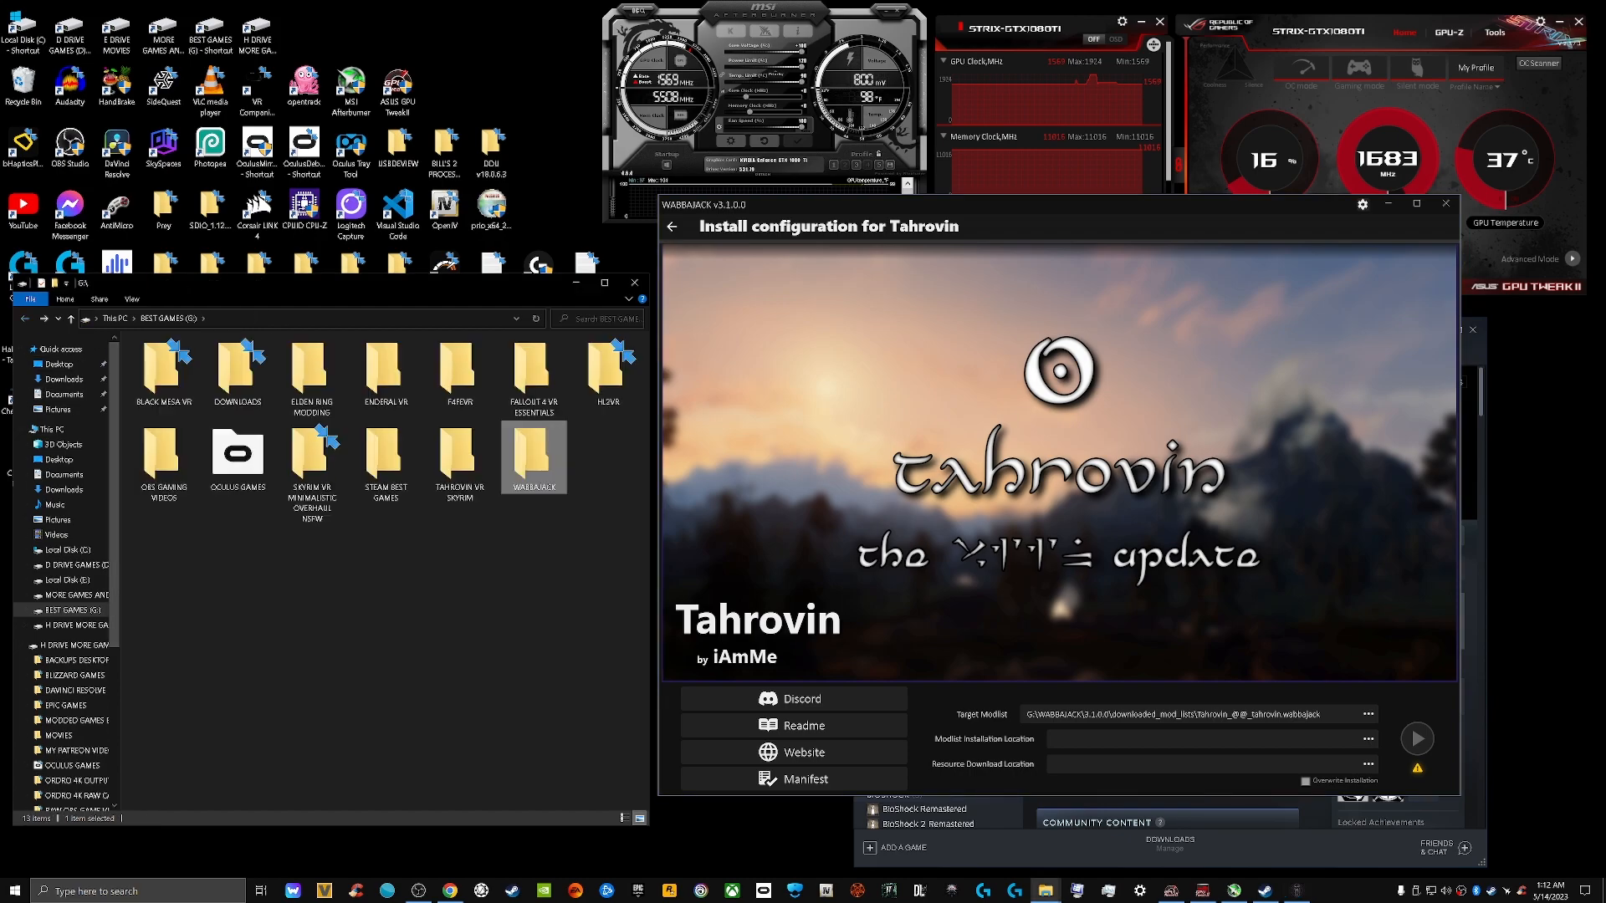
{"action": "left_click", "coordinate": [401, 619]}
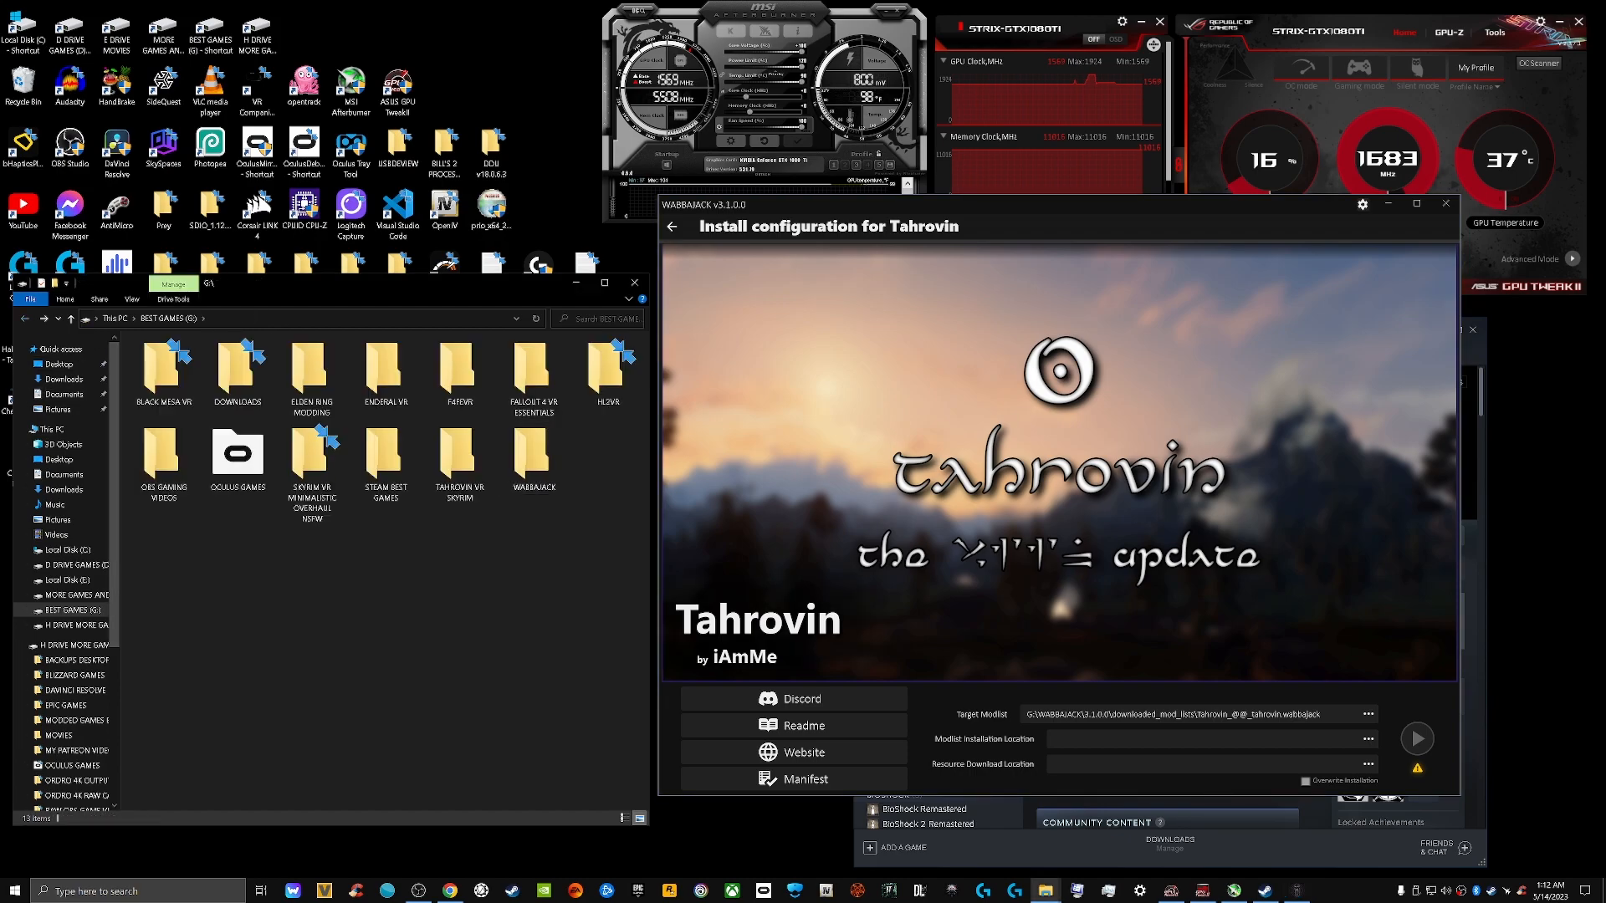
{"action": "left_click_drag", "start_coordinate": [1235, 206], "coordinate": [1076, 182]}
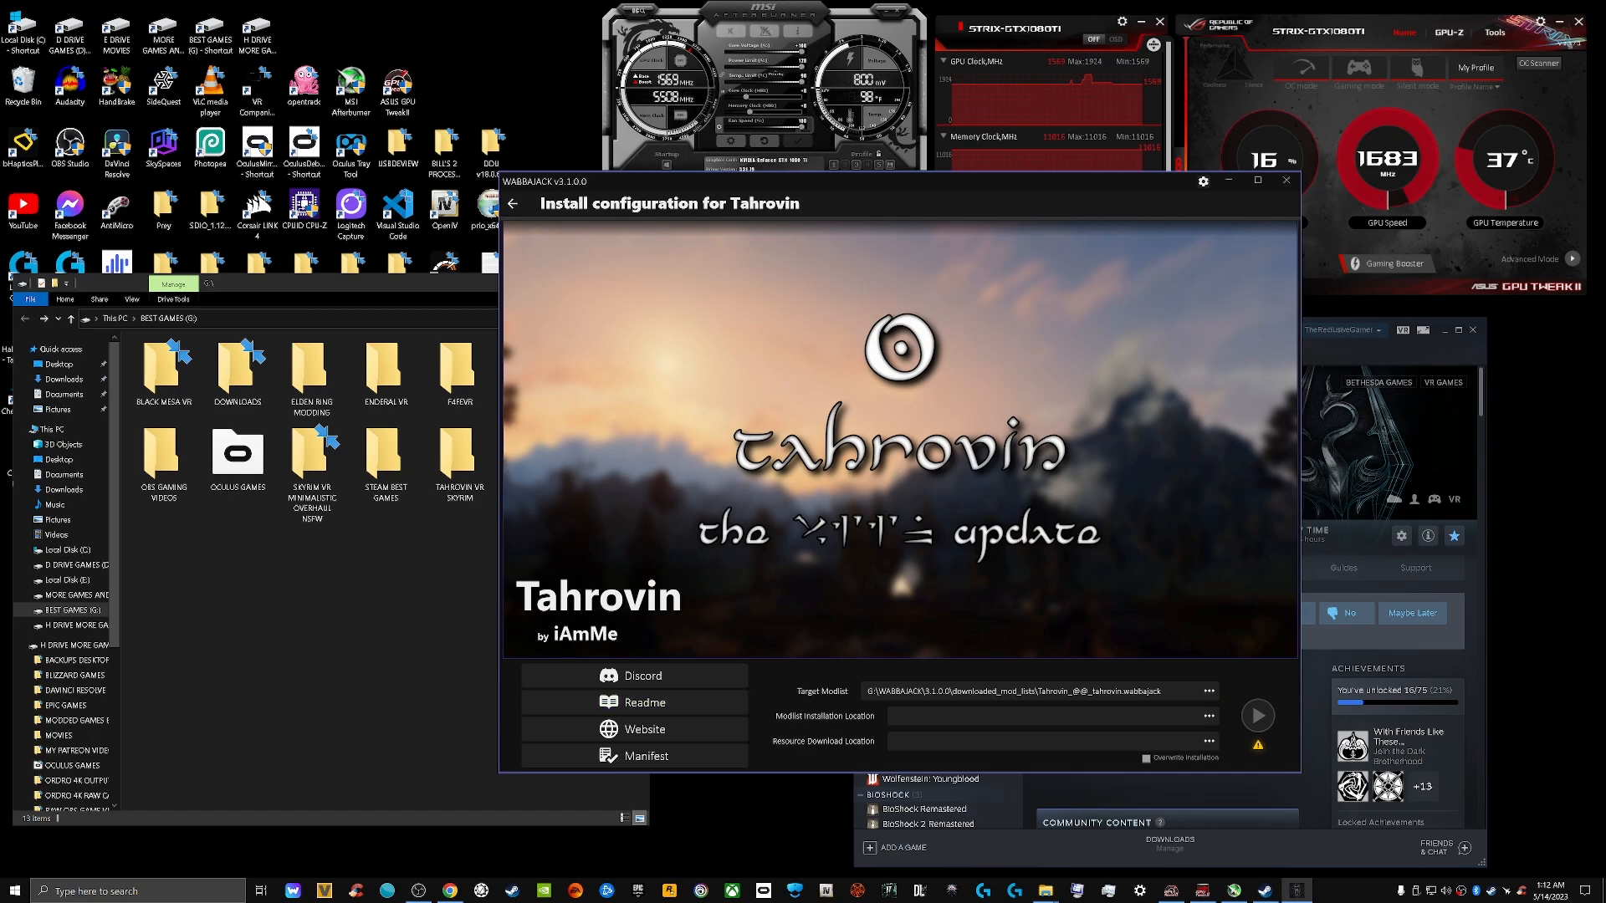
Create a new folder named TAHROVIN NEW in the root of the BEST GAMES (G:) drive
{"action": "left_click", "coordinate": [376, 619]}
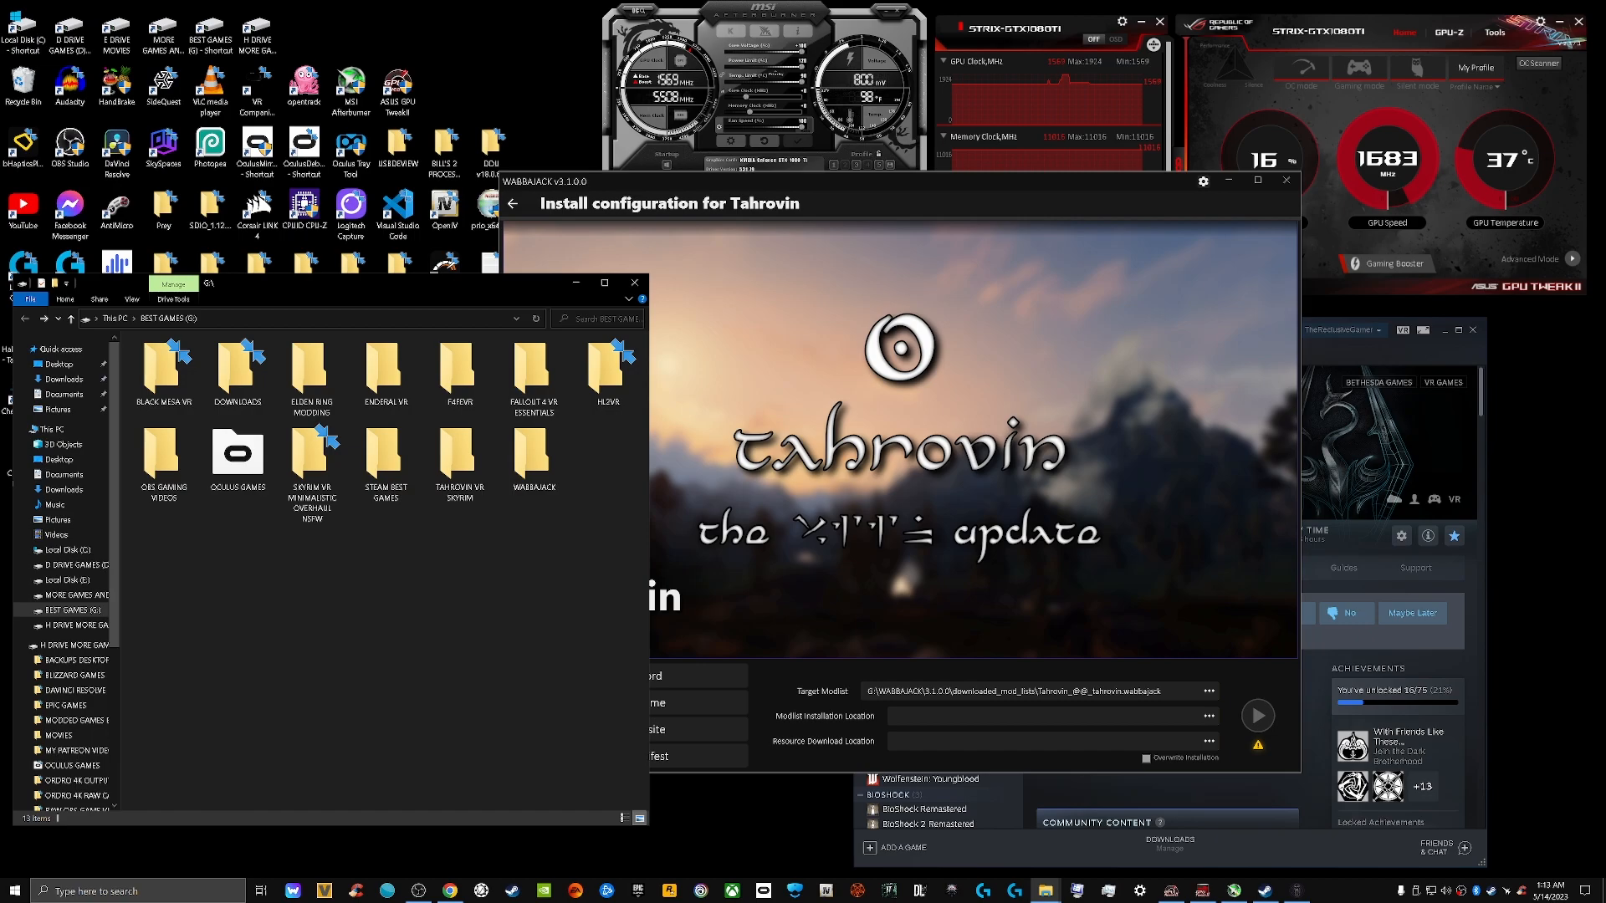
{"action": "right_click", "coordinate": [414, 563]}
{"action": "mouse_move", "coordinate": [502, 728]}
{"action": "left_click", "coordinate": [590, 729]}
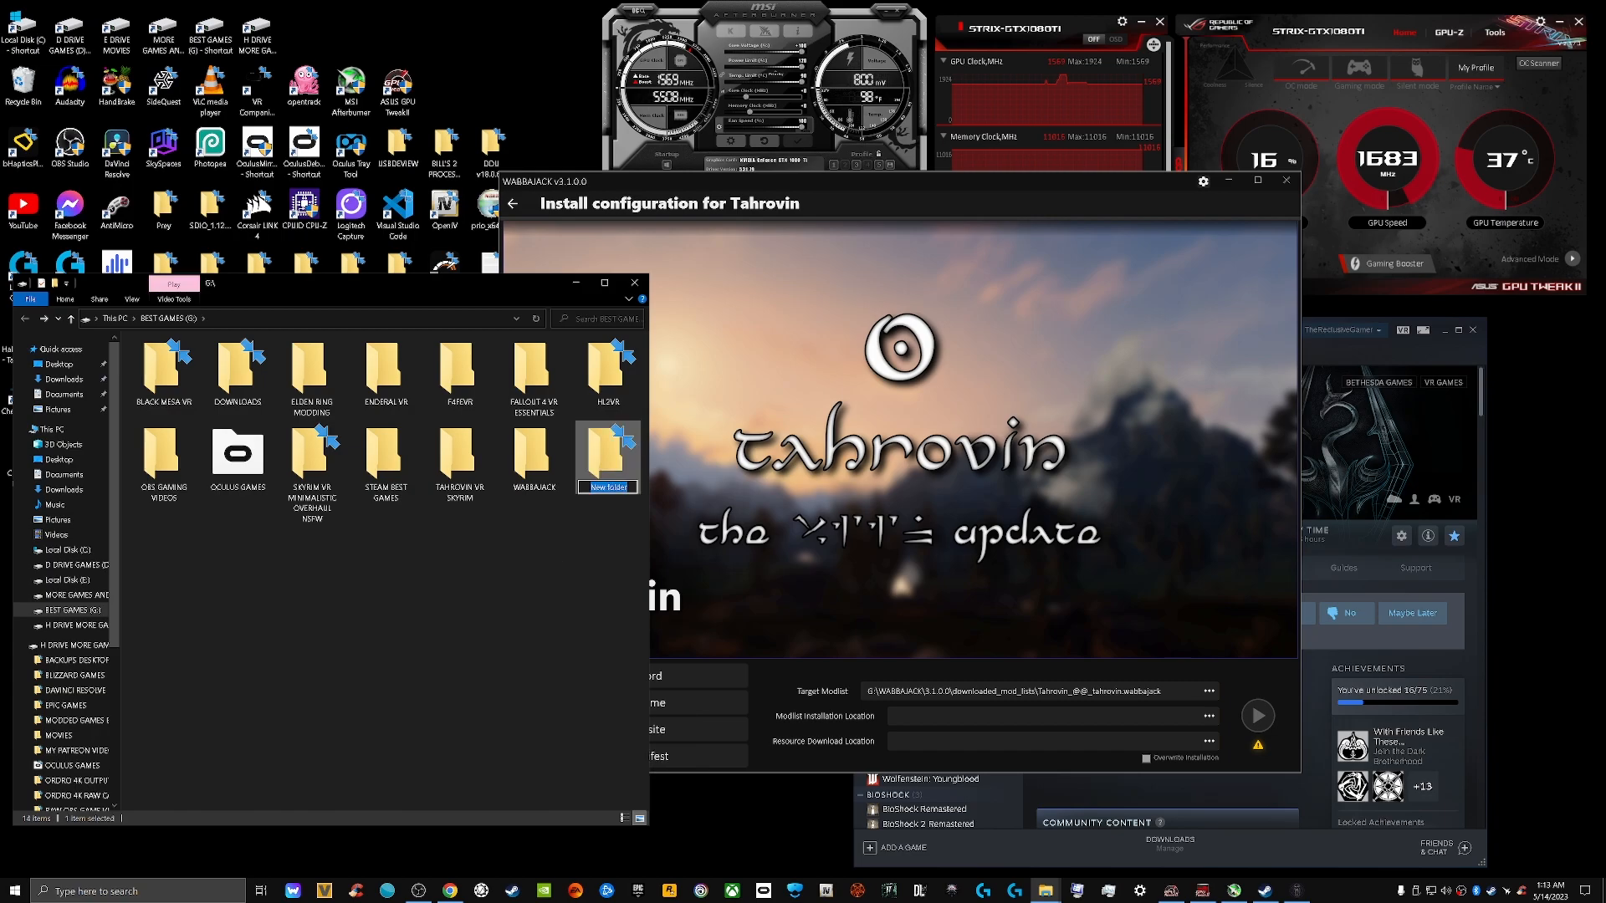
{"action": "type", "text": "TAHROVIN NEW"}
{"action": "key", "text": "Return"}
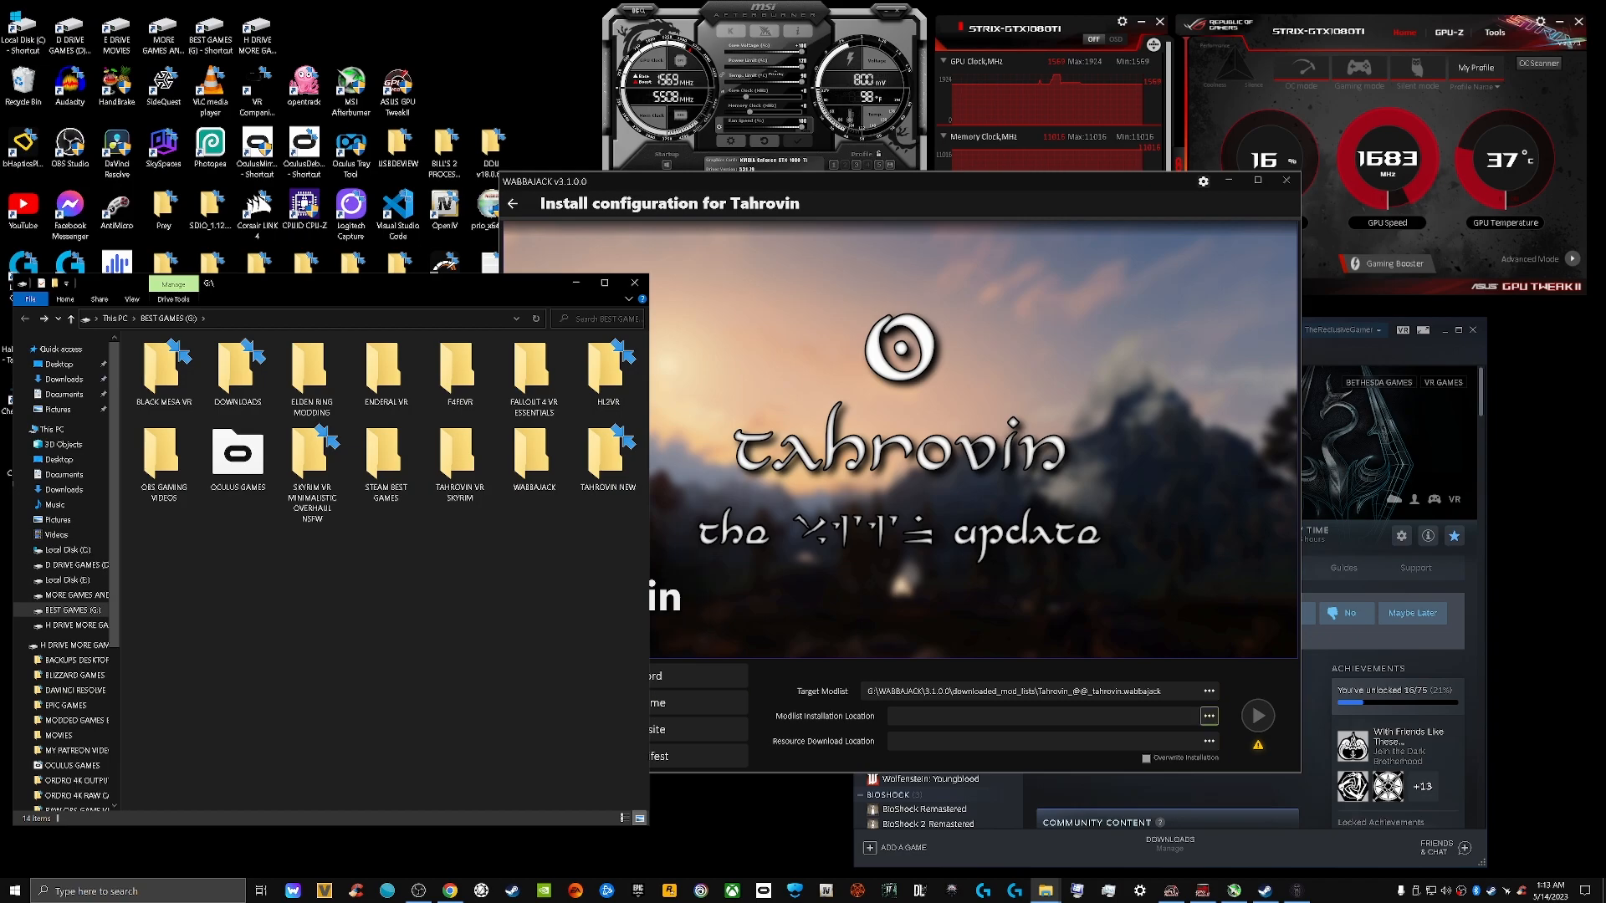
Set the modlist installation location to the TAHROVIN NEW folder on the BEST GAMES (G:) drive and reposition the Wabbajack window
{"action": "left_click", "coordinate": [1208, 716]}
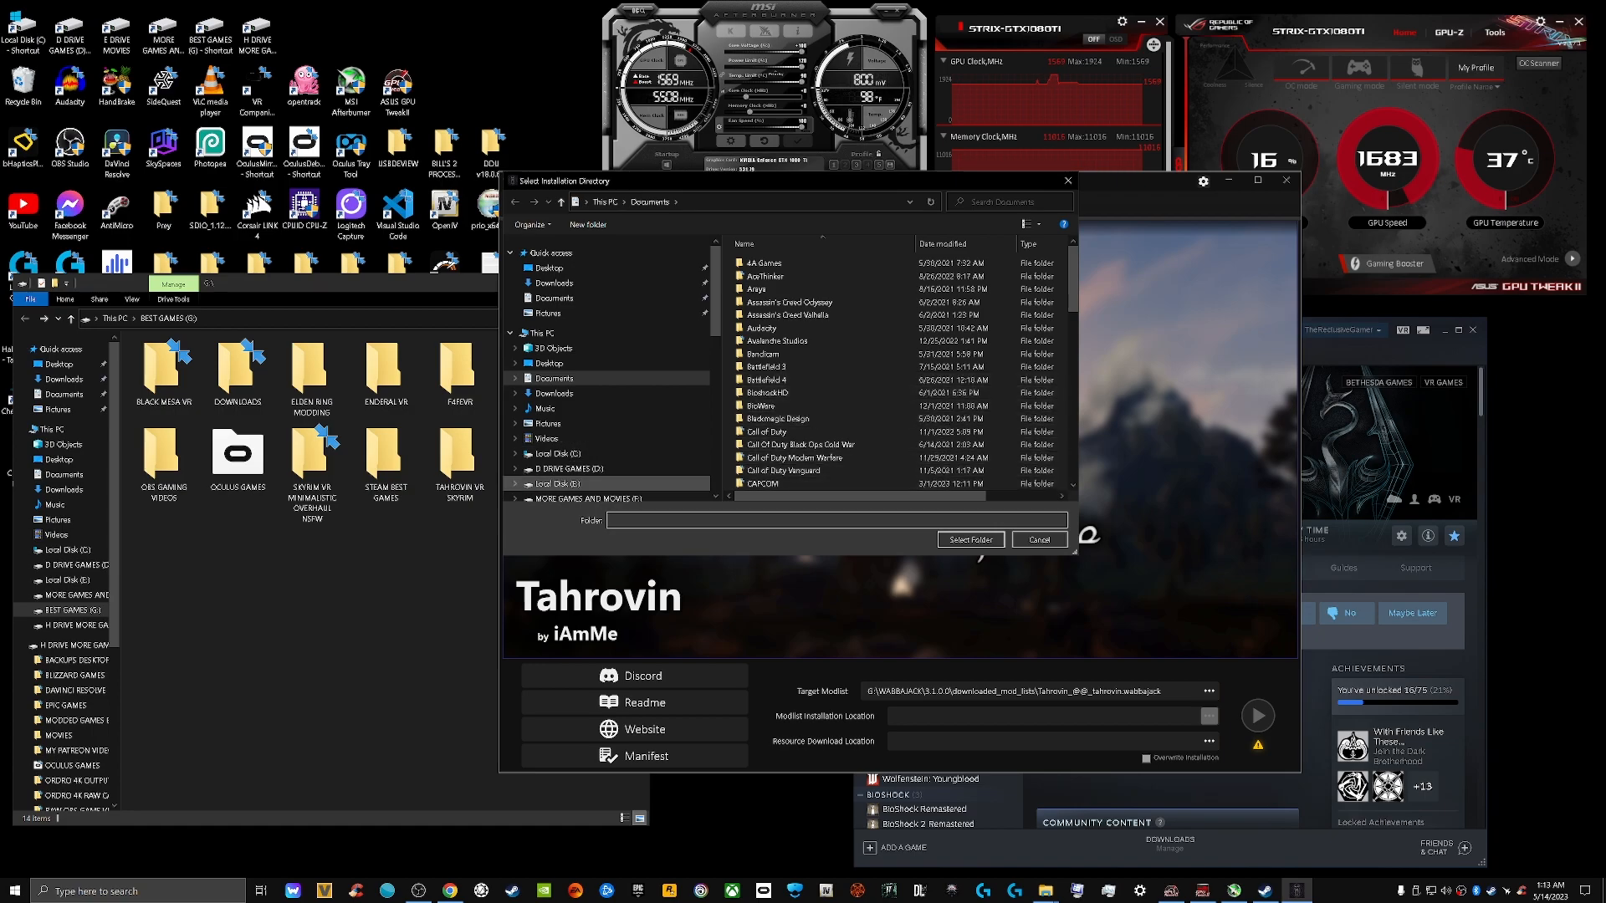
{"action": "scroll", "coordinate": [569, 468], "scroll_direction": "down", "scroll_amount": 1}
{"action": "left_click", "coordinate": [562, 458]}
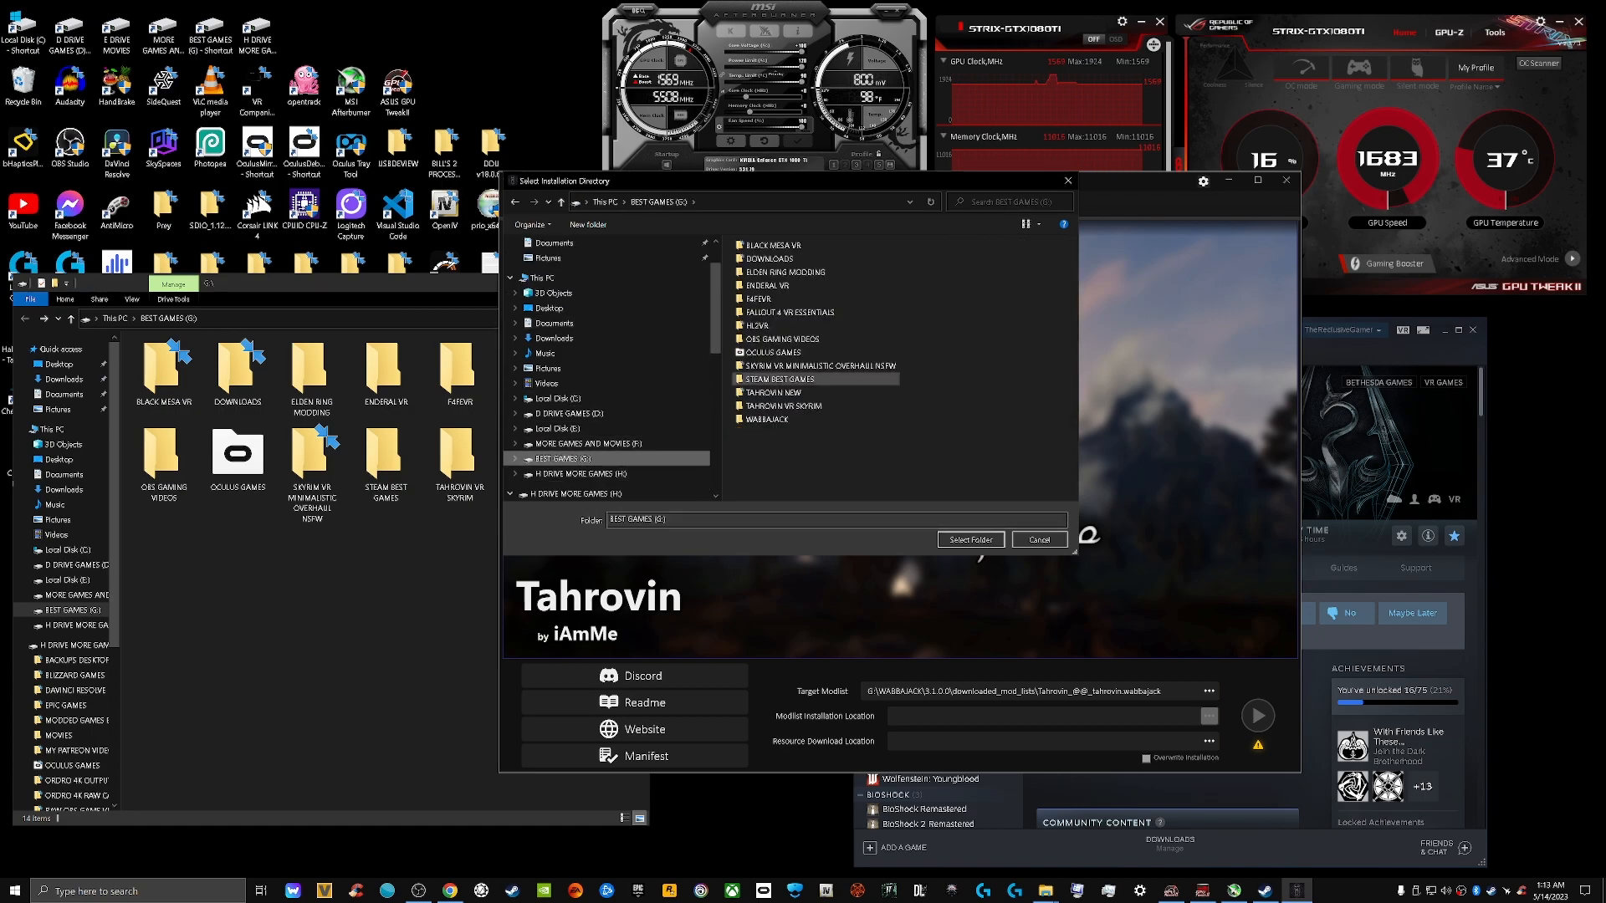
{"action": "left_click", "coordinate": [773, 392]}
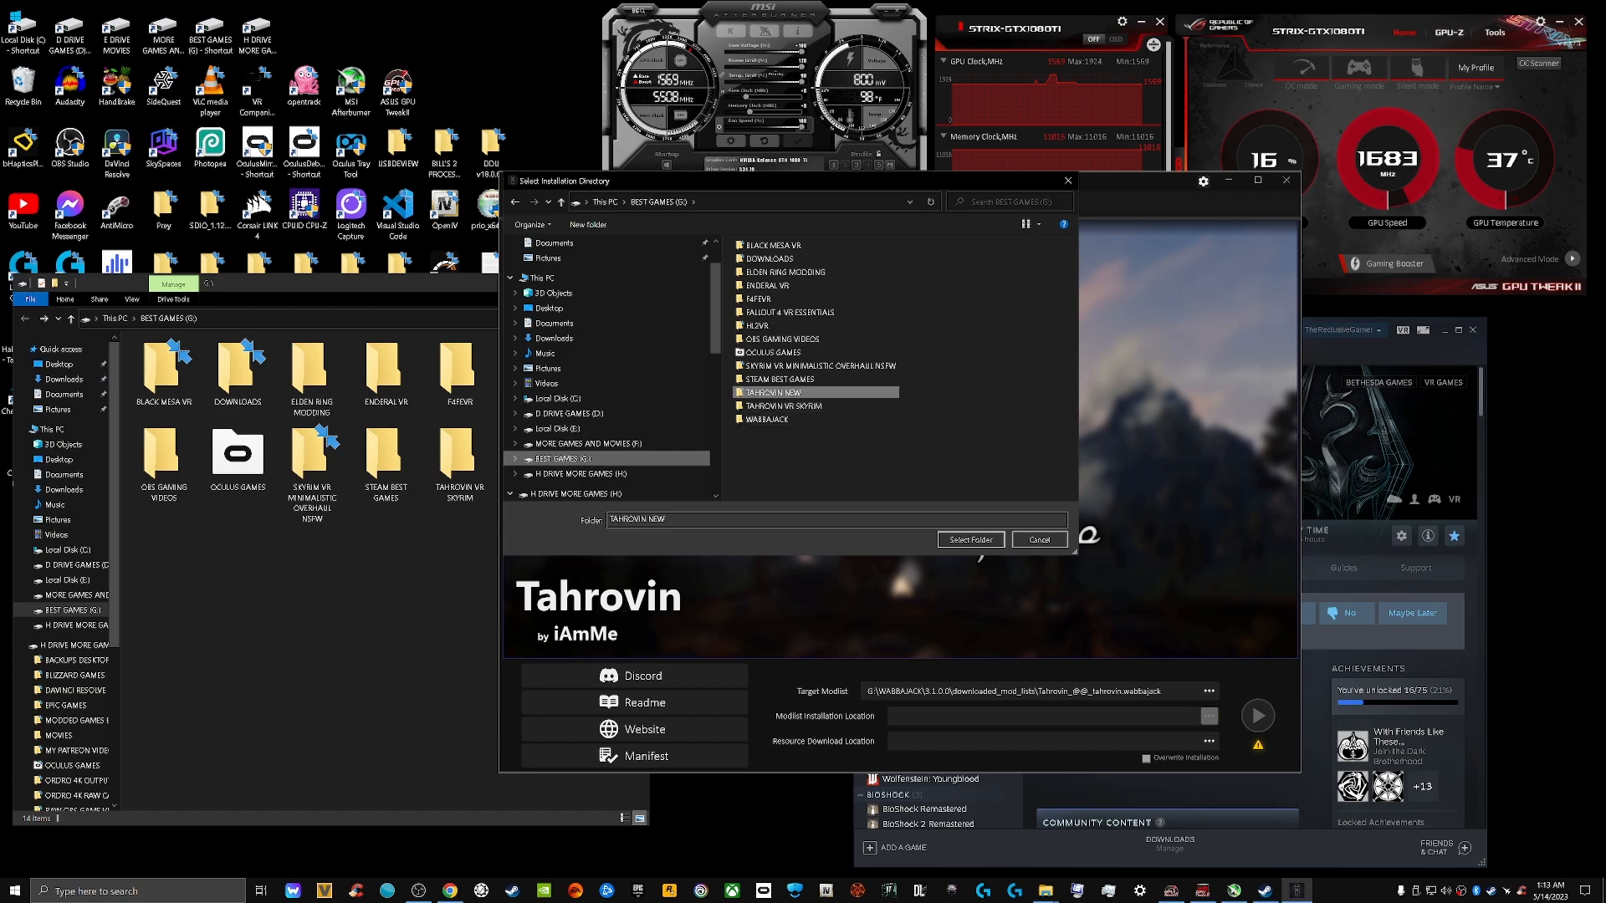
{"action": "left_click", "coordinate": [970, 540]}
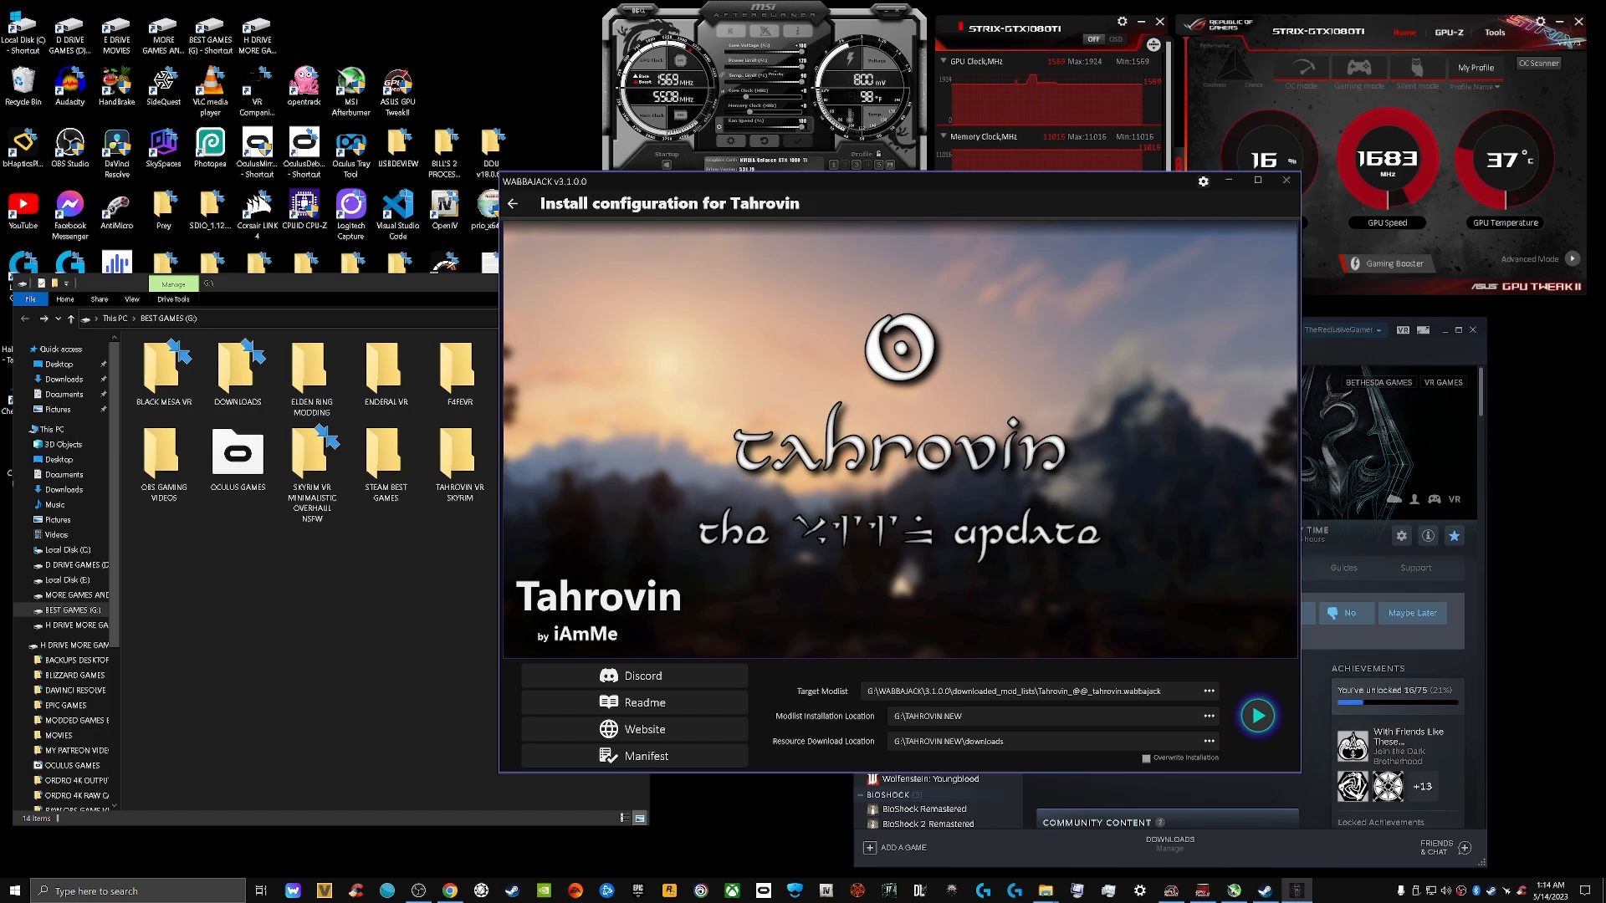
{"action": "left_click_drag", "start_coordinate": [1105, 190], "coordinate": [1069, 244]}
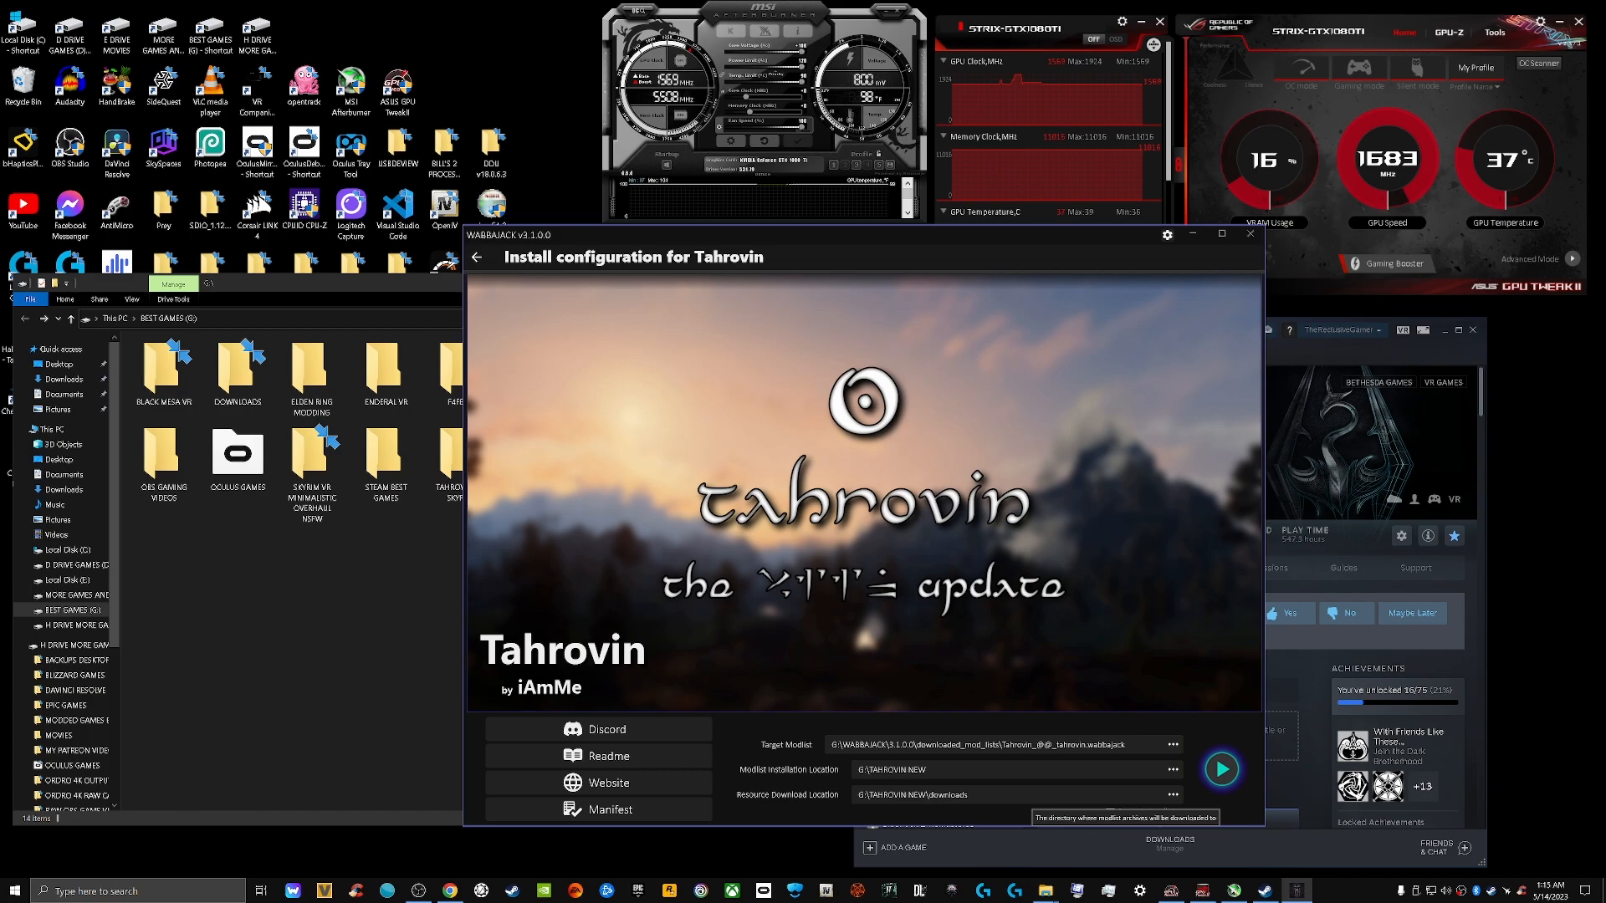
Try to install Tahrovin while keeping G:\TAHROVIN NEW\downloads as the resource download location, and close Wabbajack
{"action": "left_click", "coordinate": [1172, 795]}
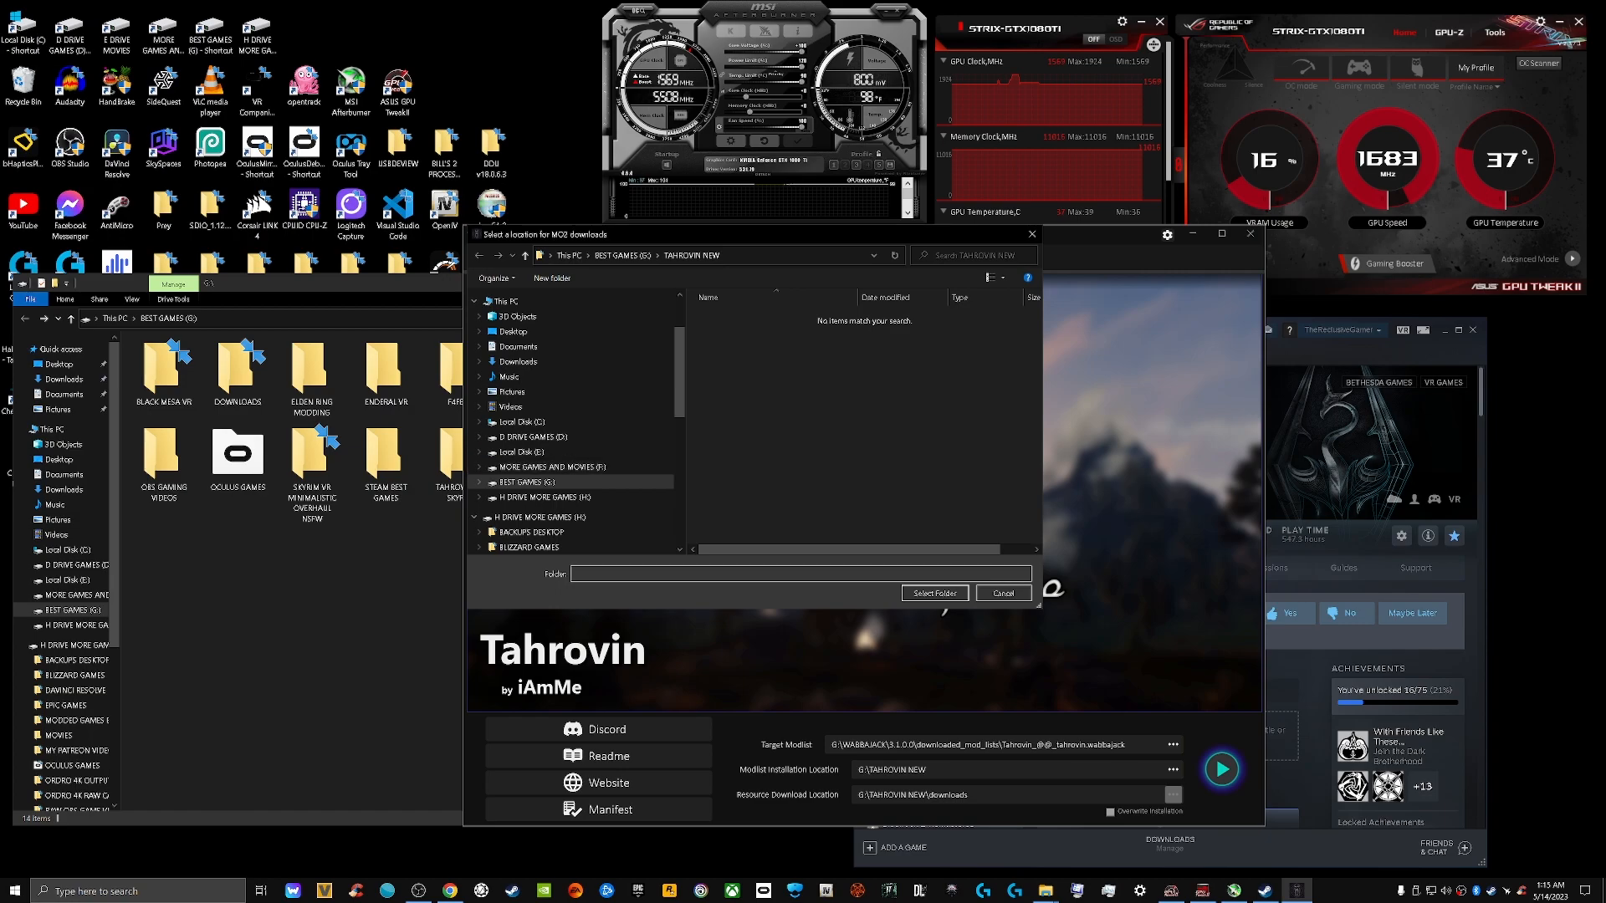
{"action": "left_click", "coordinate": [1003, 593]}
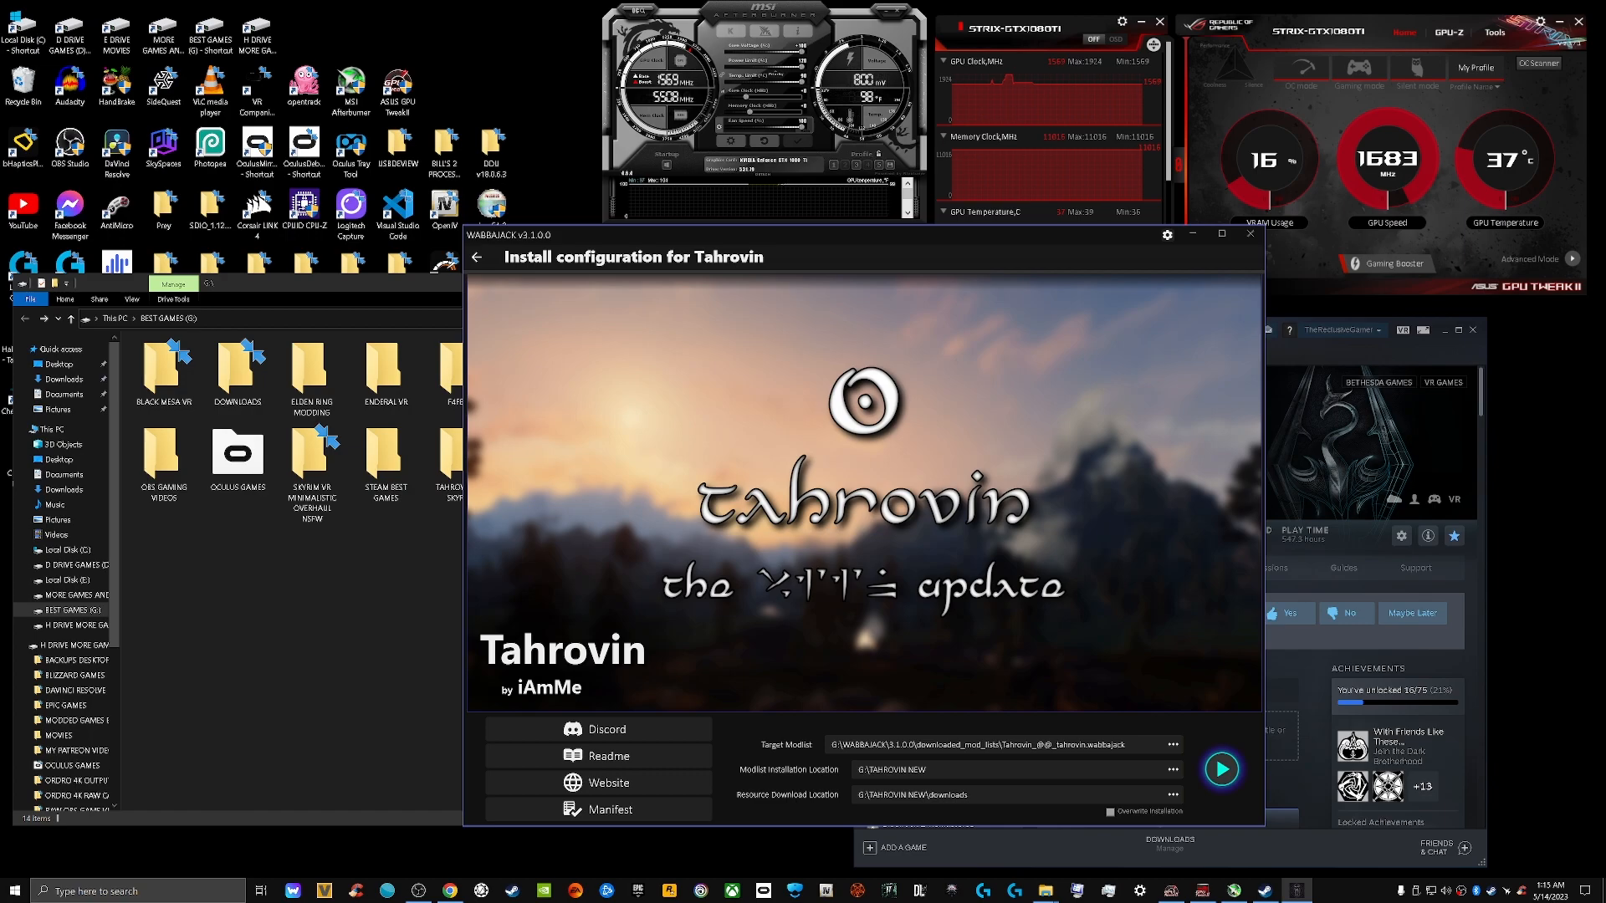
{"action": "left_click", "coordinate": [1222, 770]}
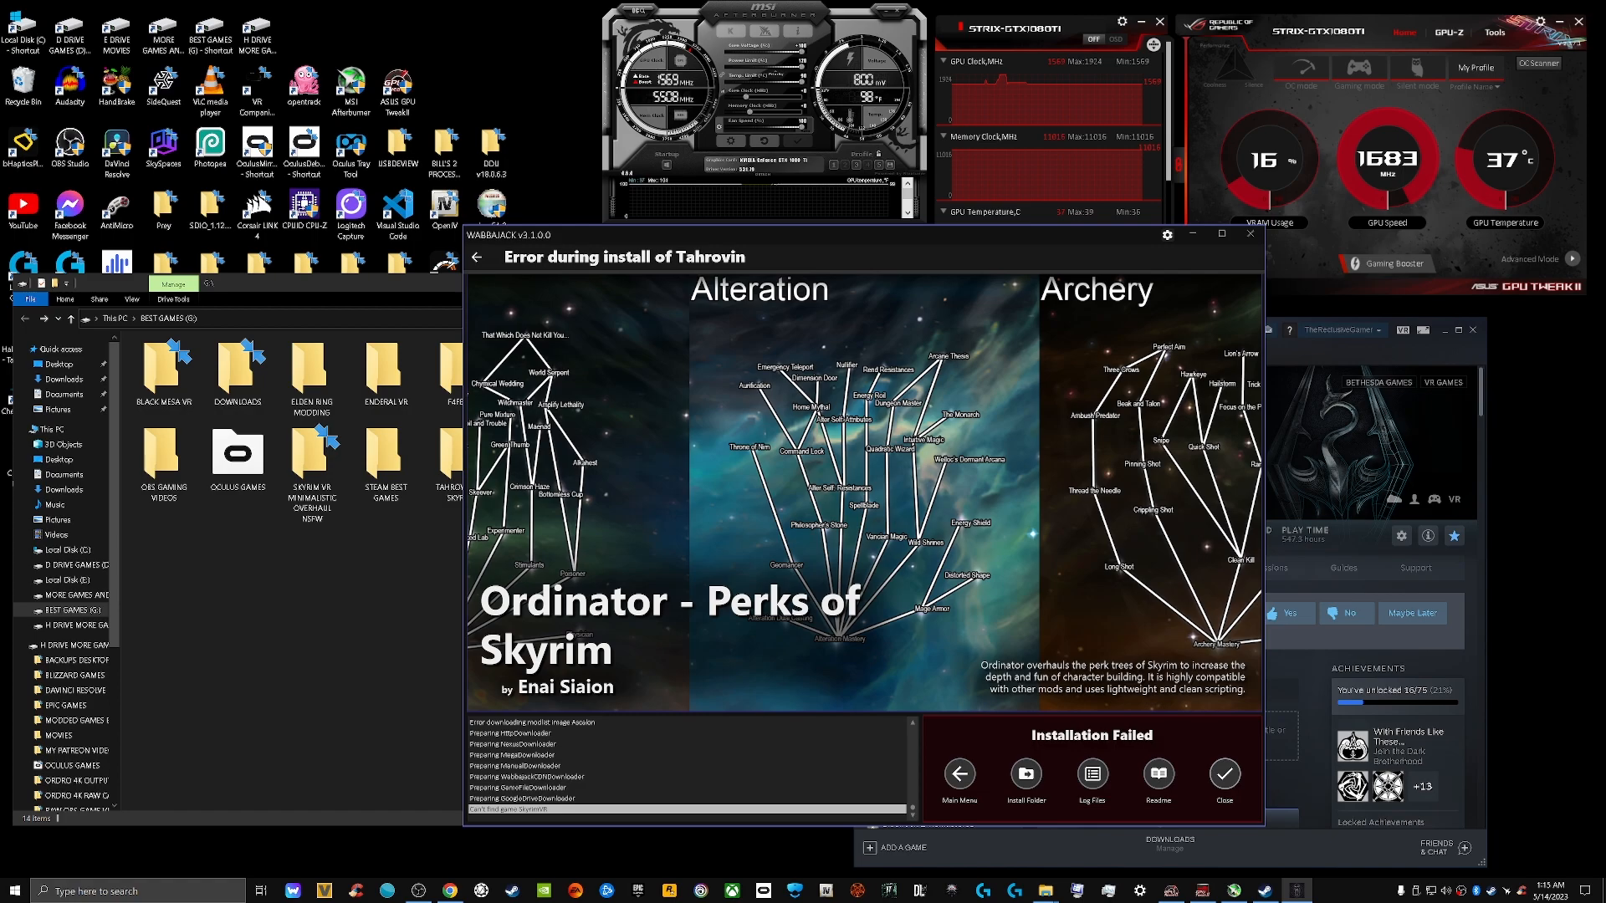
{"action": "left_click", "coordinate": [1225, 774]}
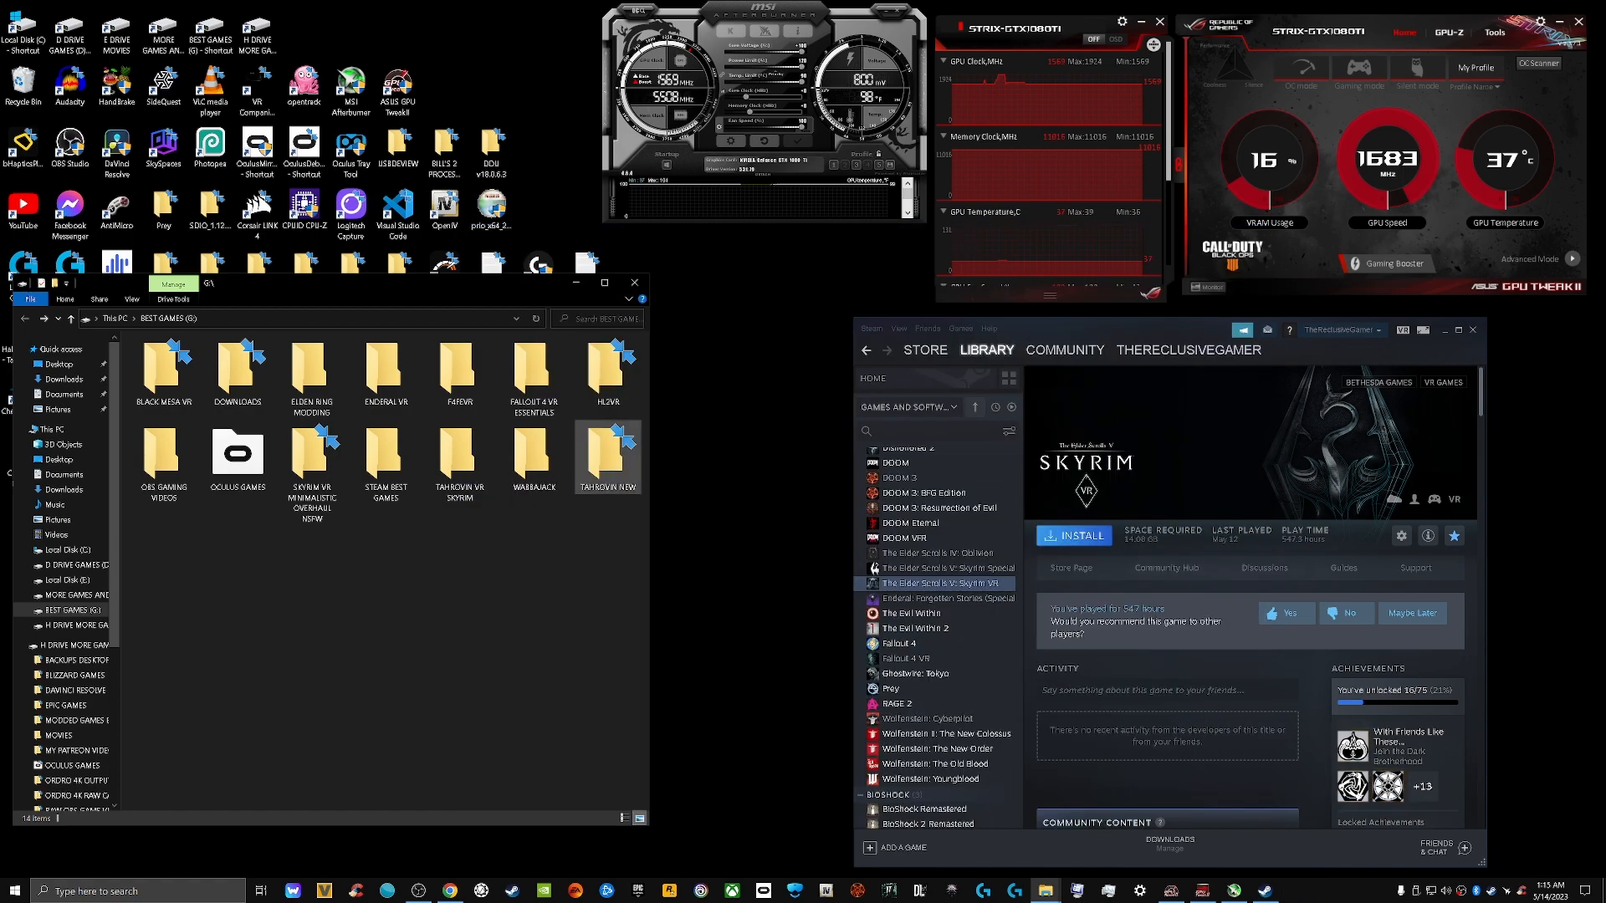
Examine the contents of the TAHROVIN NEW and TAHROVIN VR SKYRIM folders on the BEST GAMES (G:) drive
{"action": "double_click", "coordinate": [608, 451]}
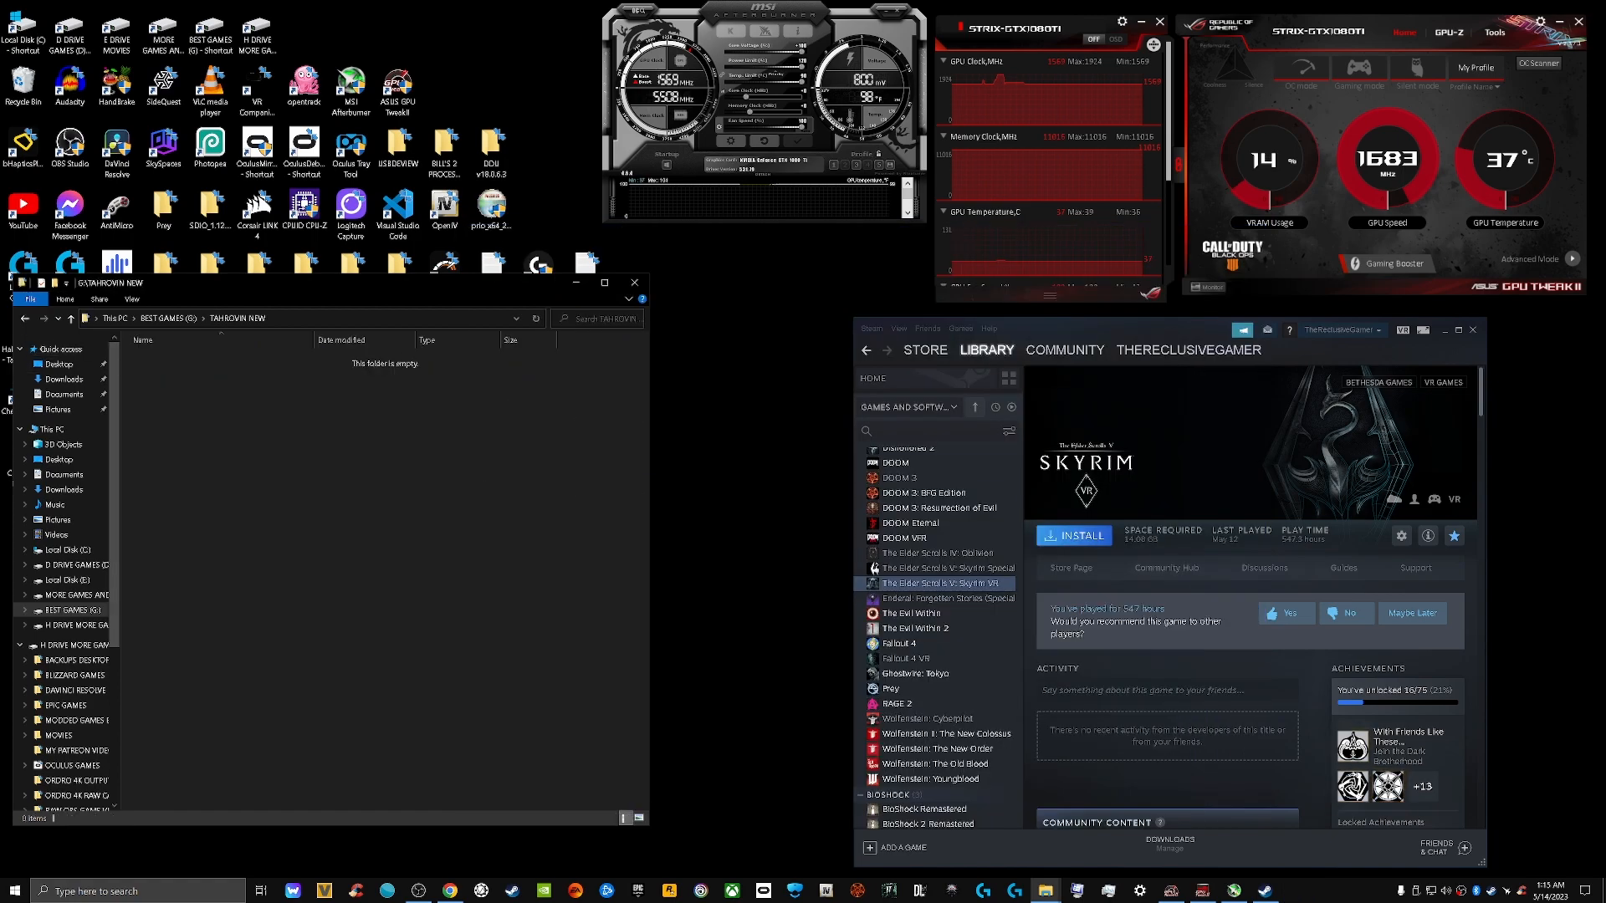
{"action": "key", "text": "alt+Left"}
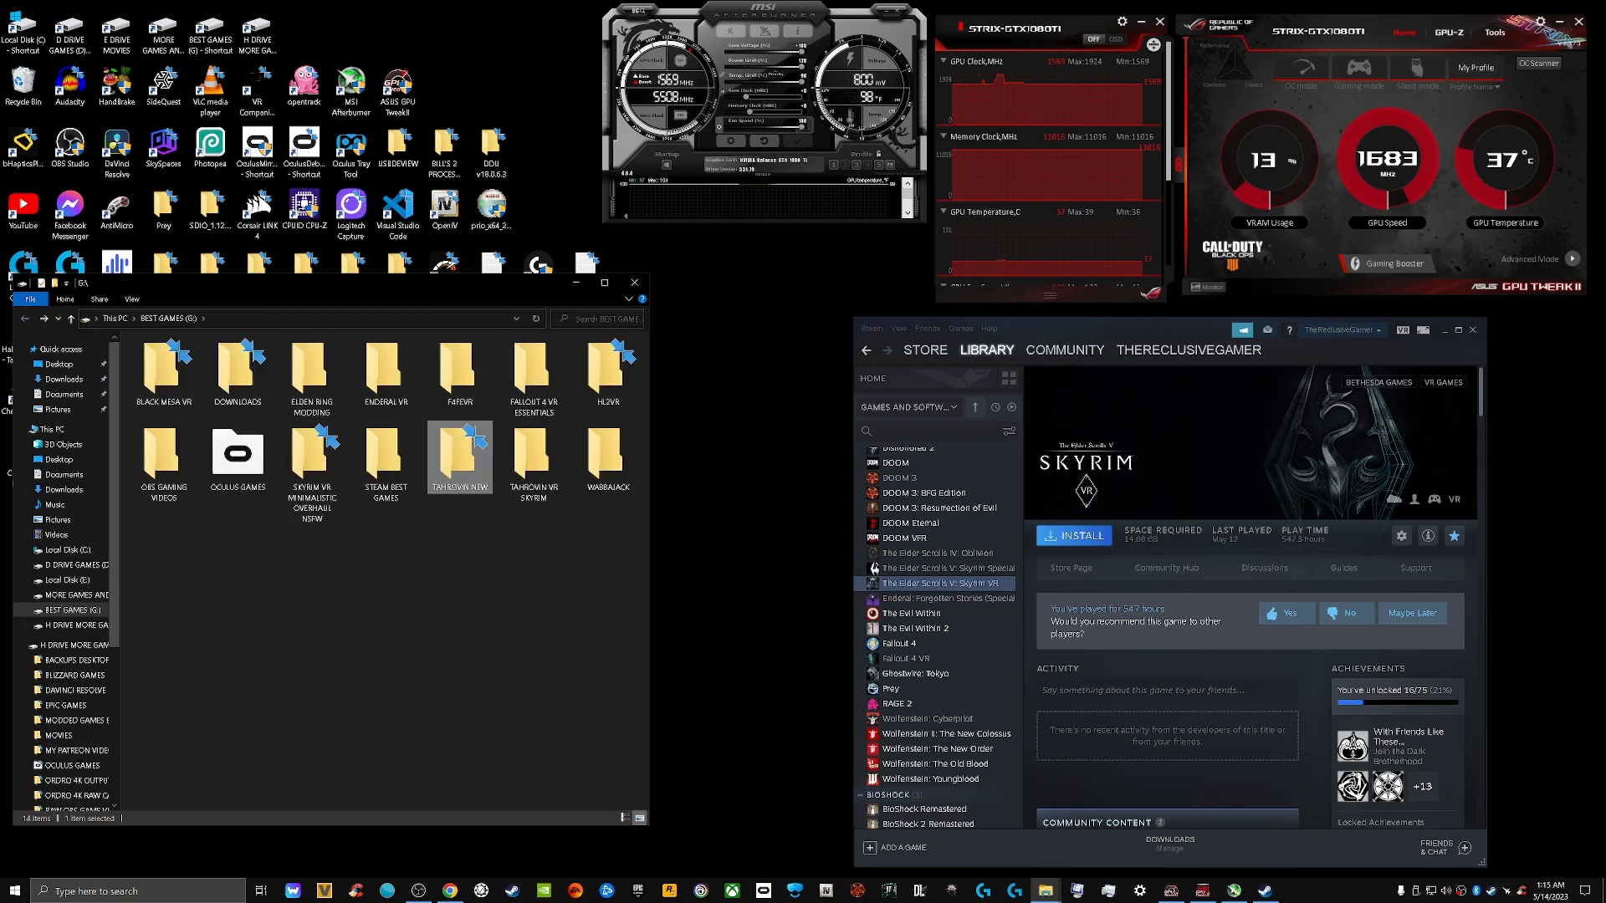
{"action": "left_click", "coordinate": [534, 460]}
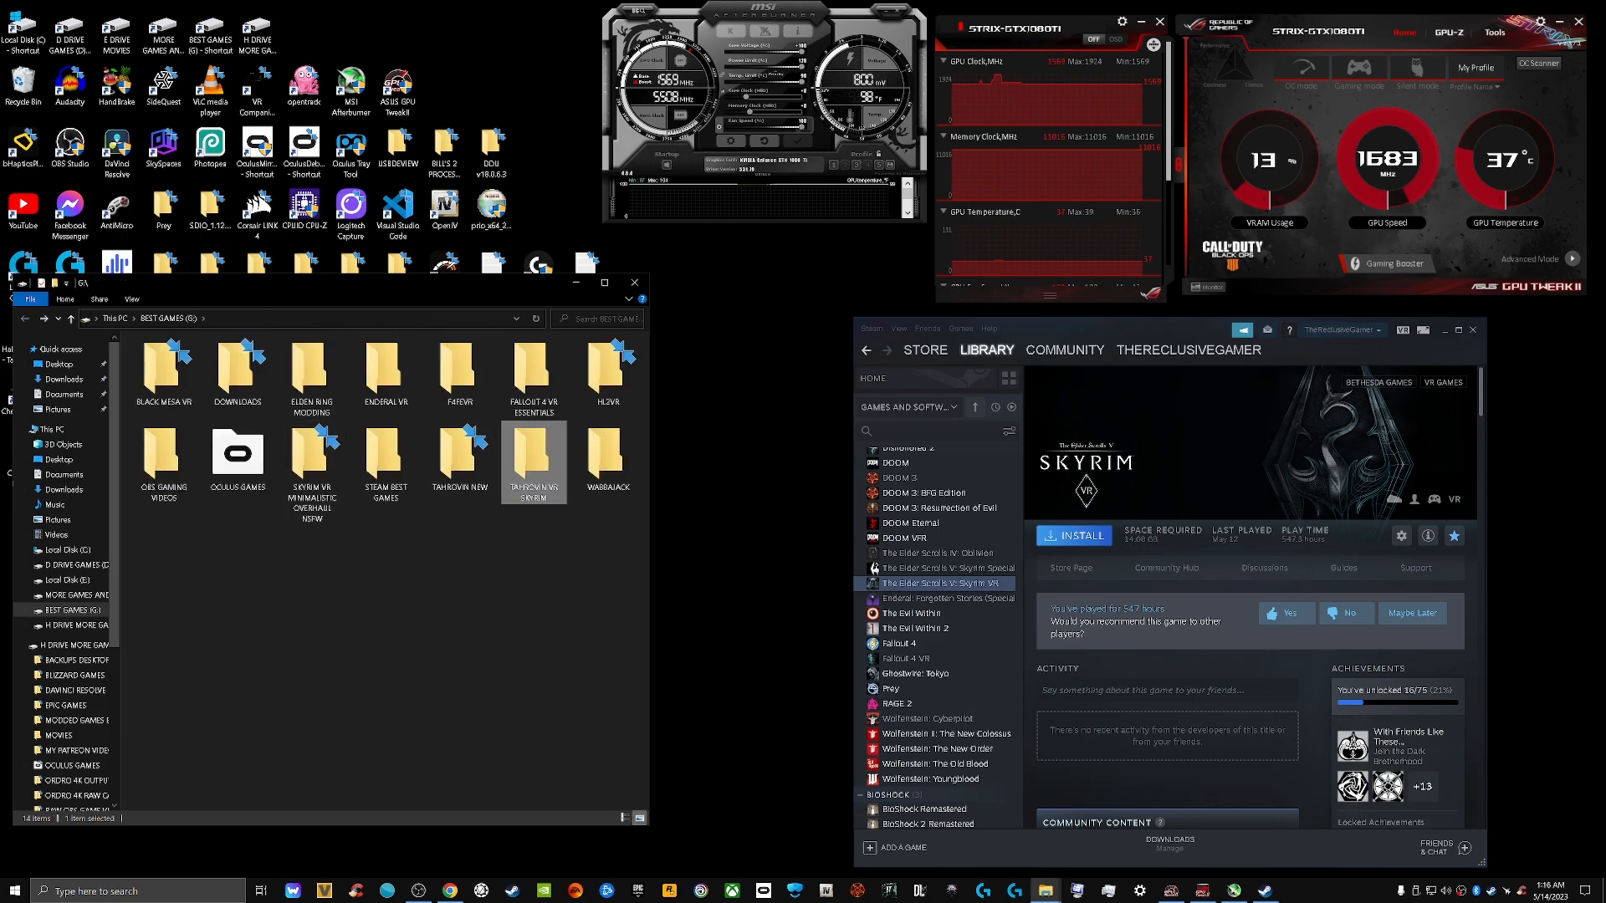
{"action": "double_click", "coordinate": [460, 458]}
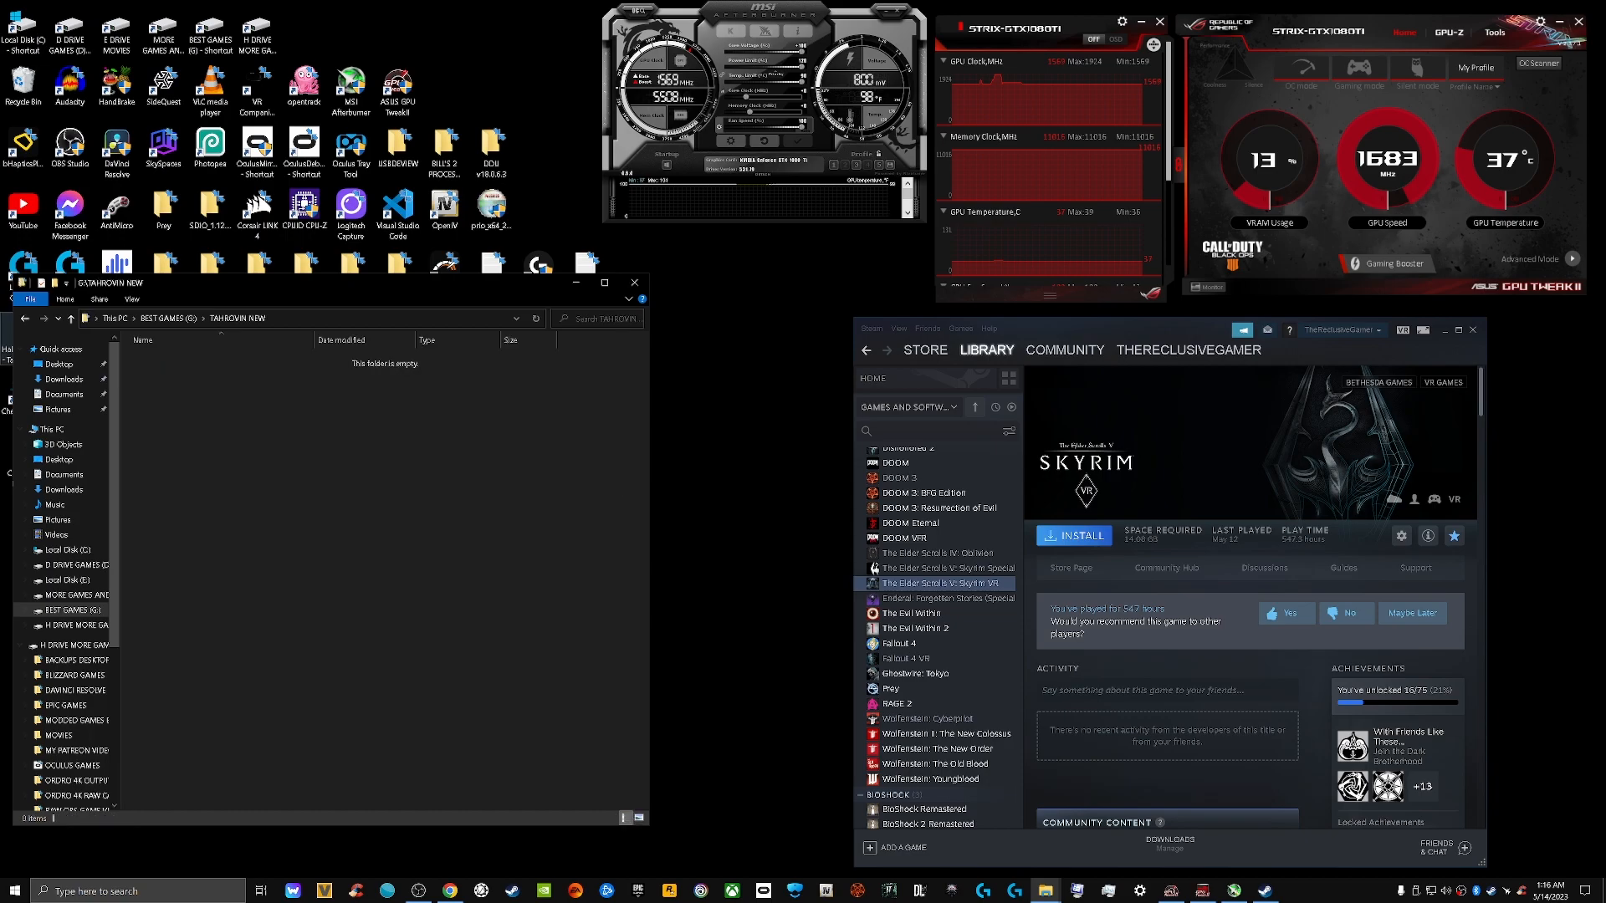
{"action": "key", "text": "alt+Left"}
{"action": "double_click", "coordinate": [534, 460]}
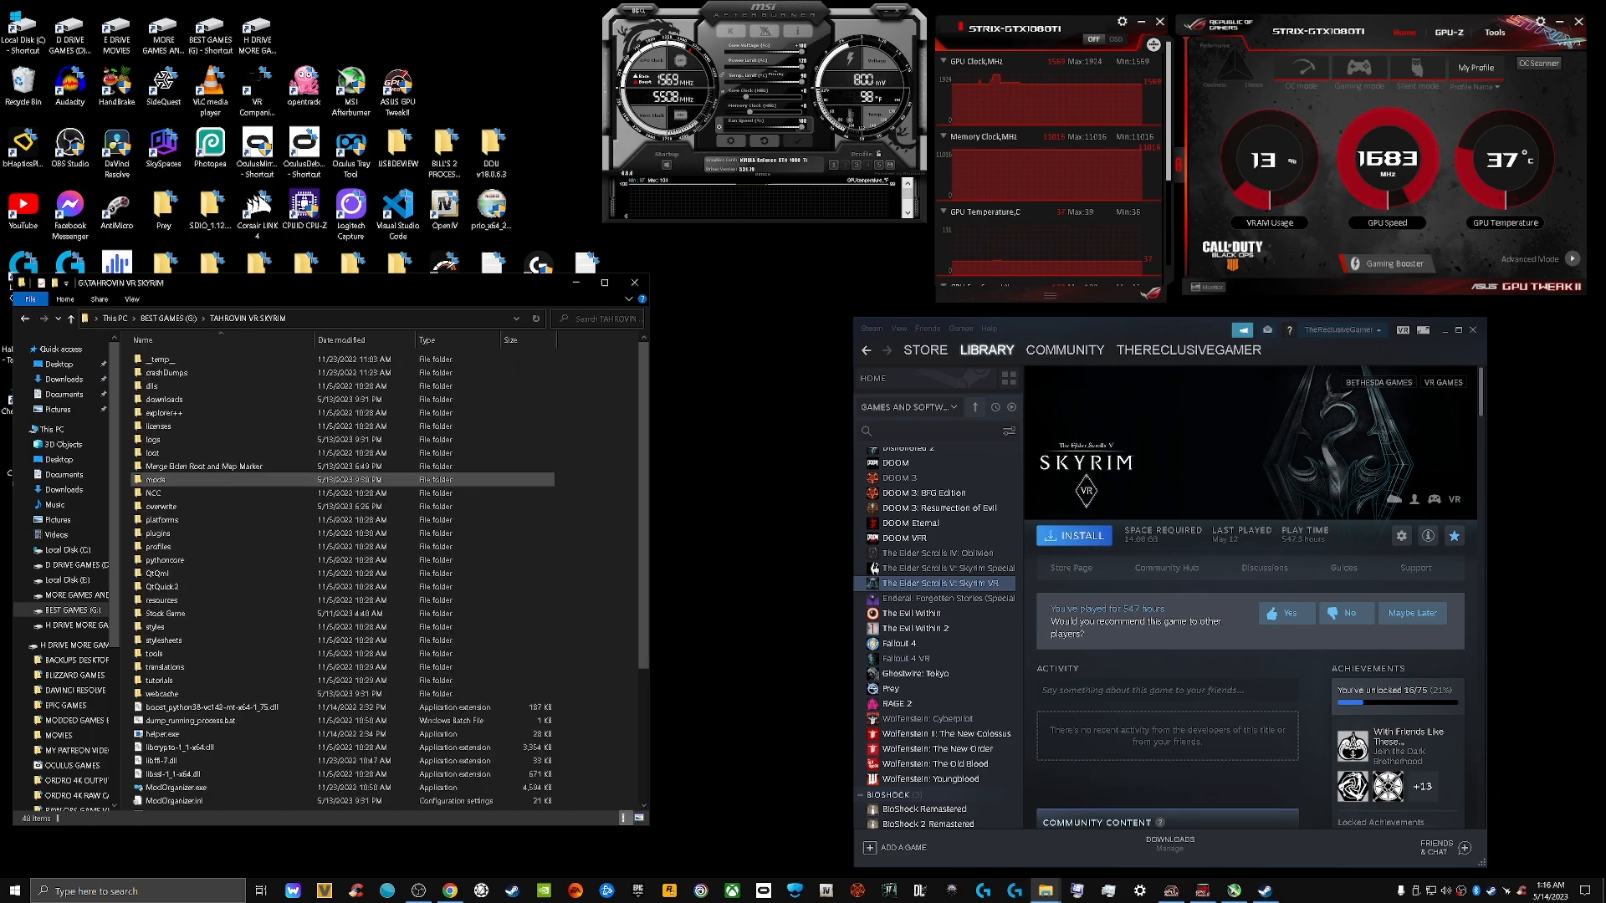
{"action": "key", "text": "alt+Left"}
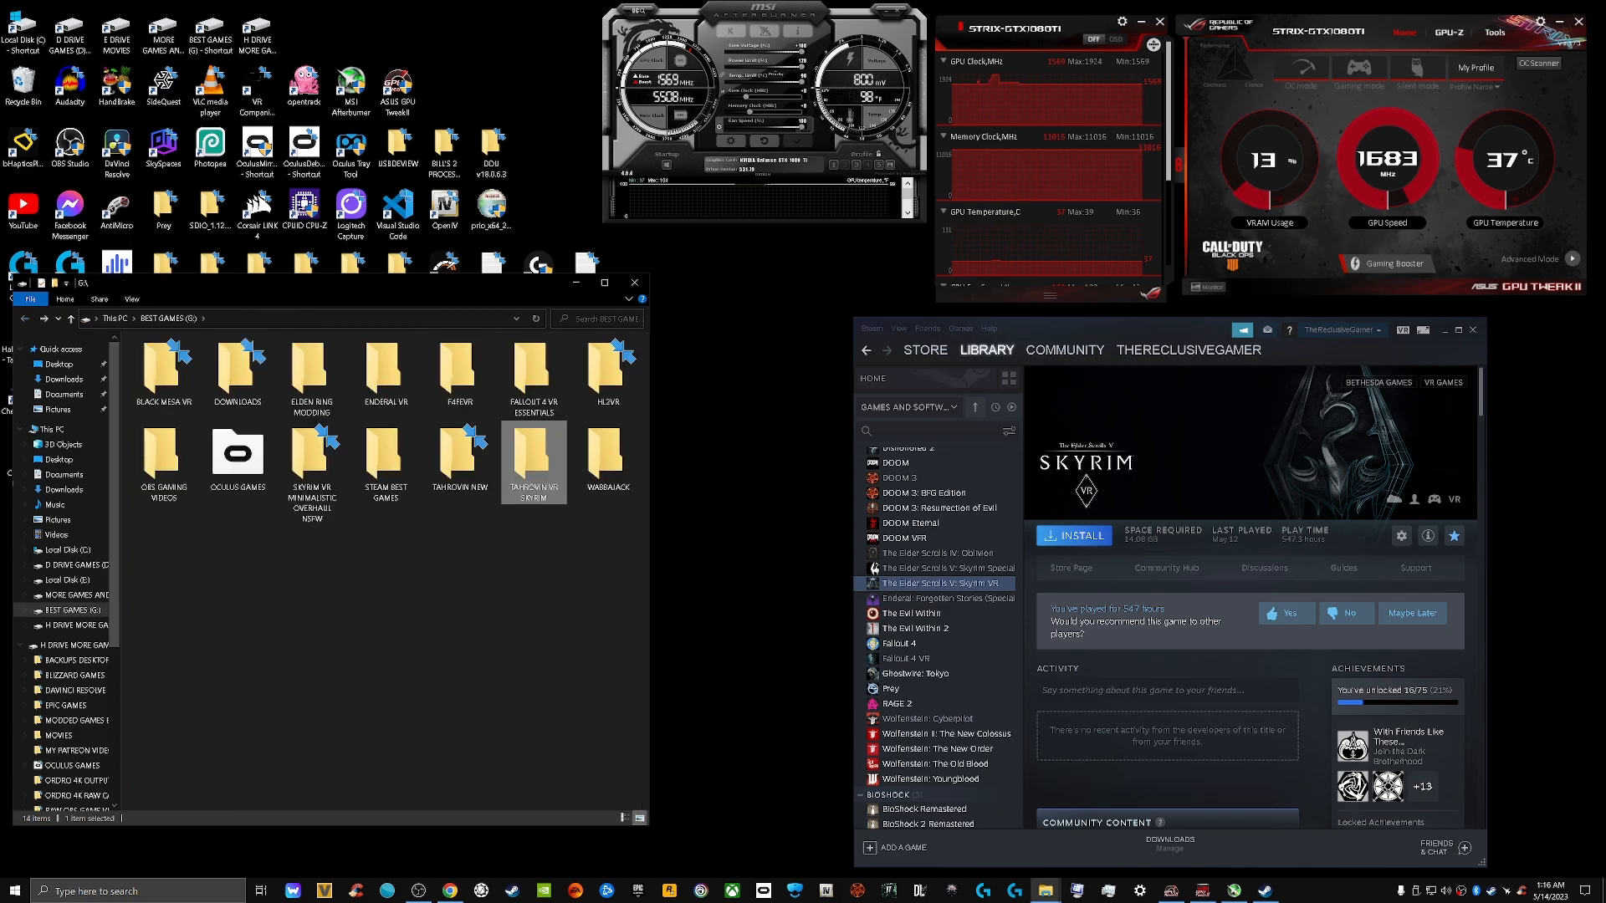
Look through the files of the 3.1.0.0 folder inside the WABBAJACK folder and return to the WABBAJACK folder
{"action": "mouse_move", "coordinate": [590, 455]}
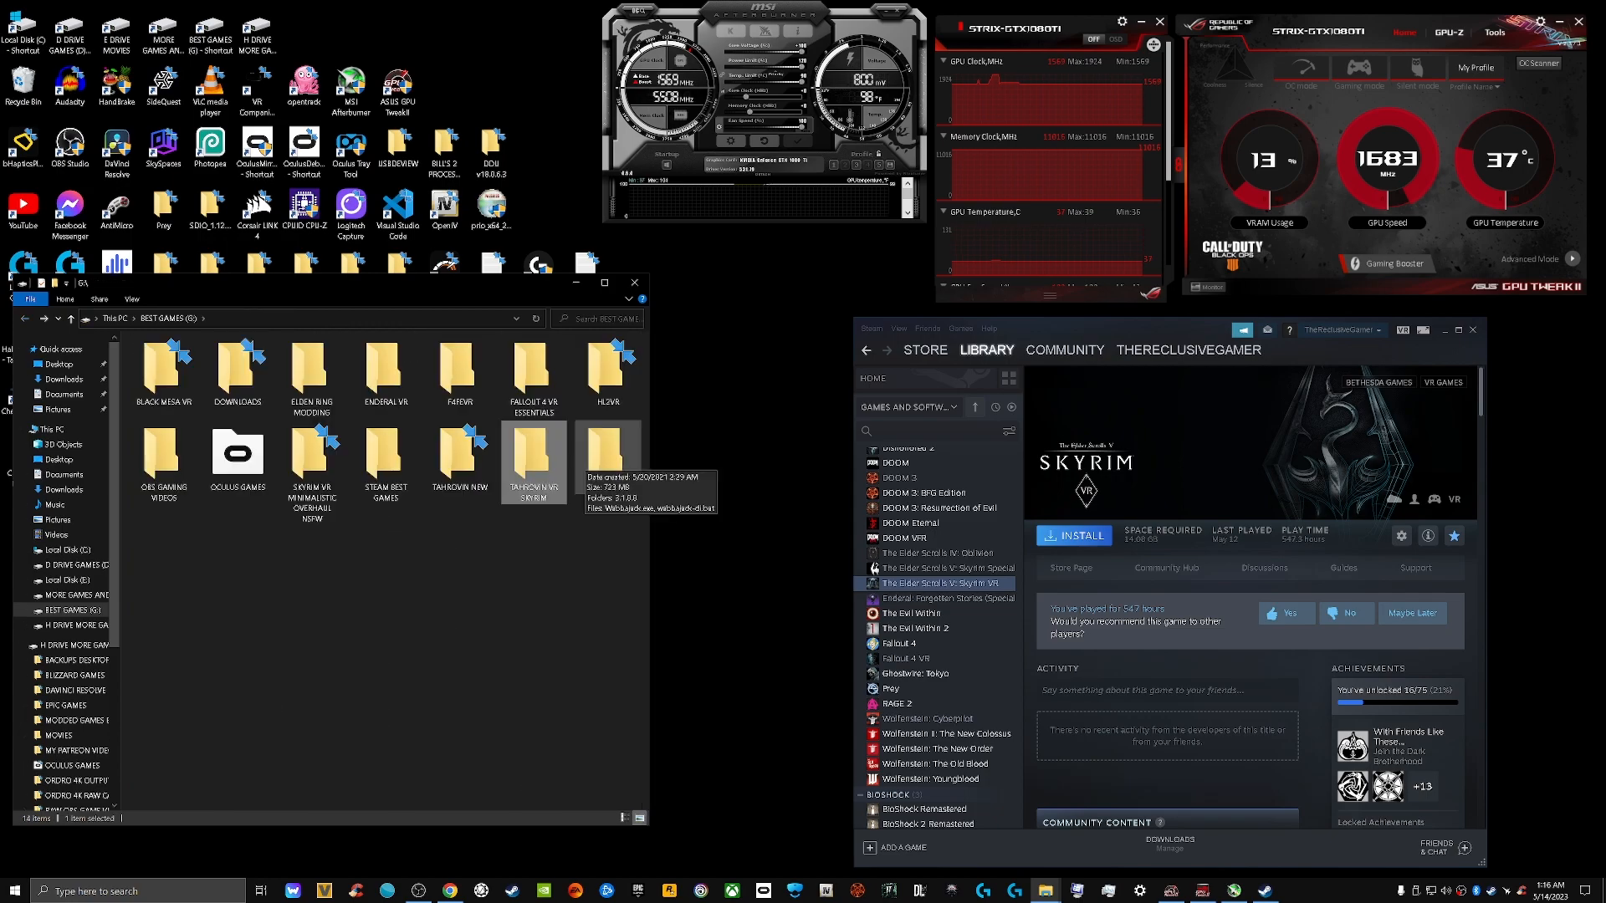
{"action": "double_click", "coordinate": [602, 458]}
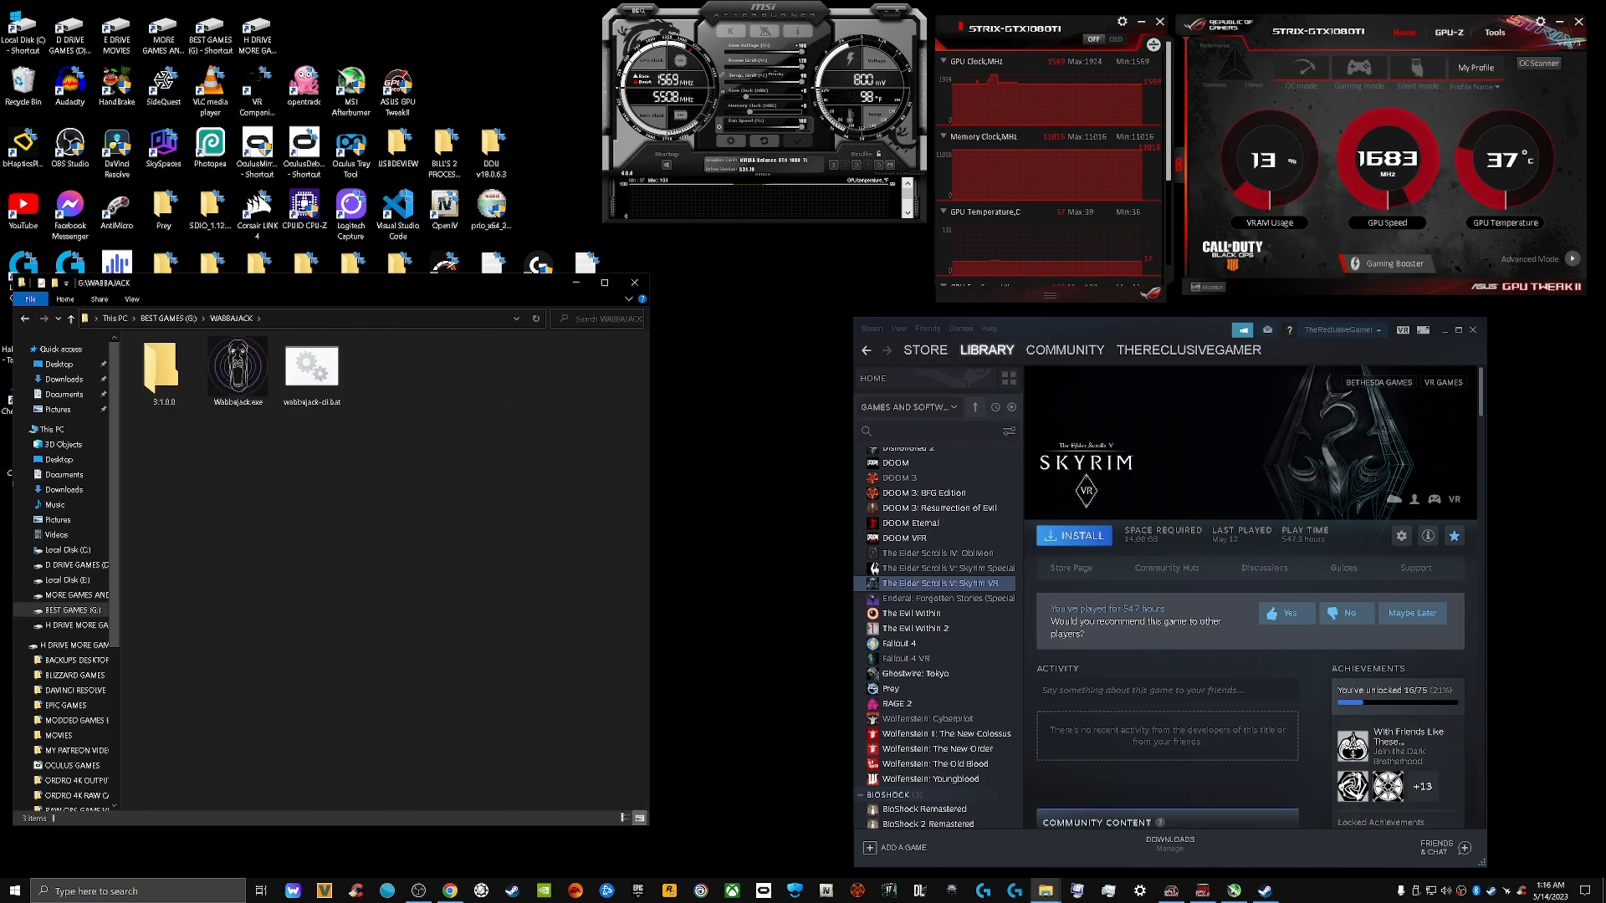
{"action": "double_click", "coordinate": [164, 372]}
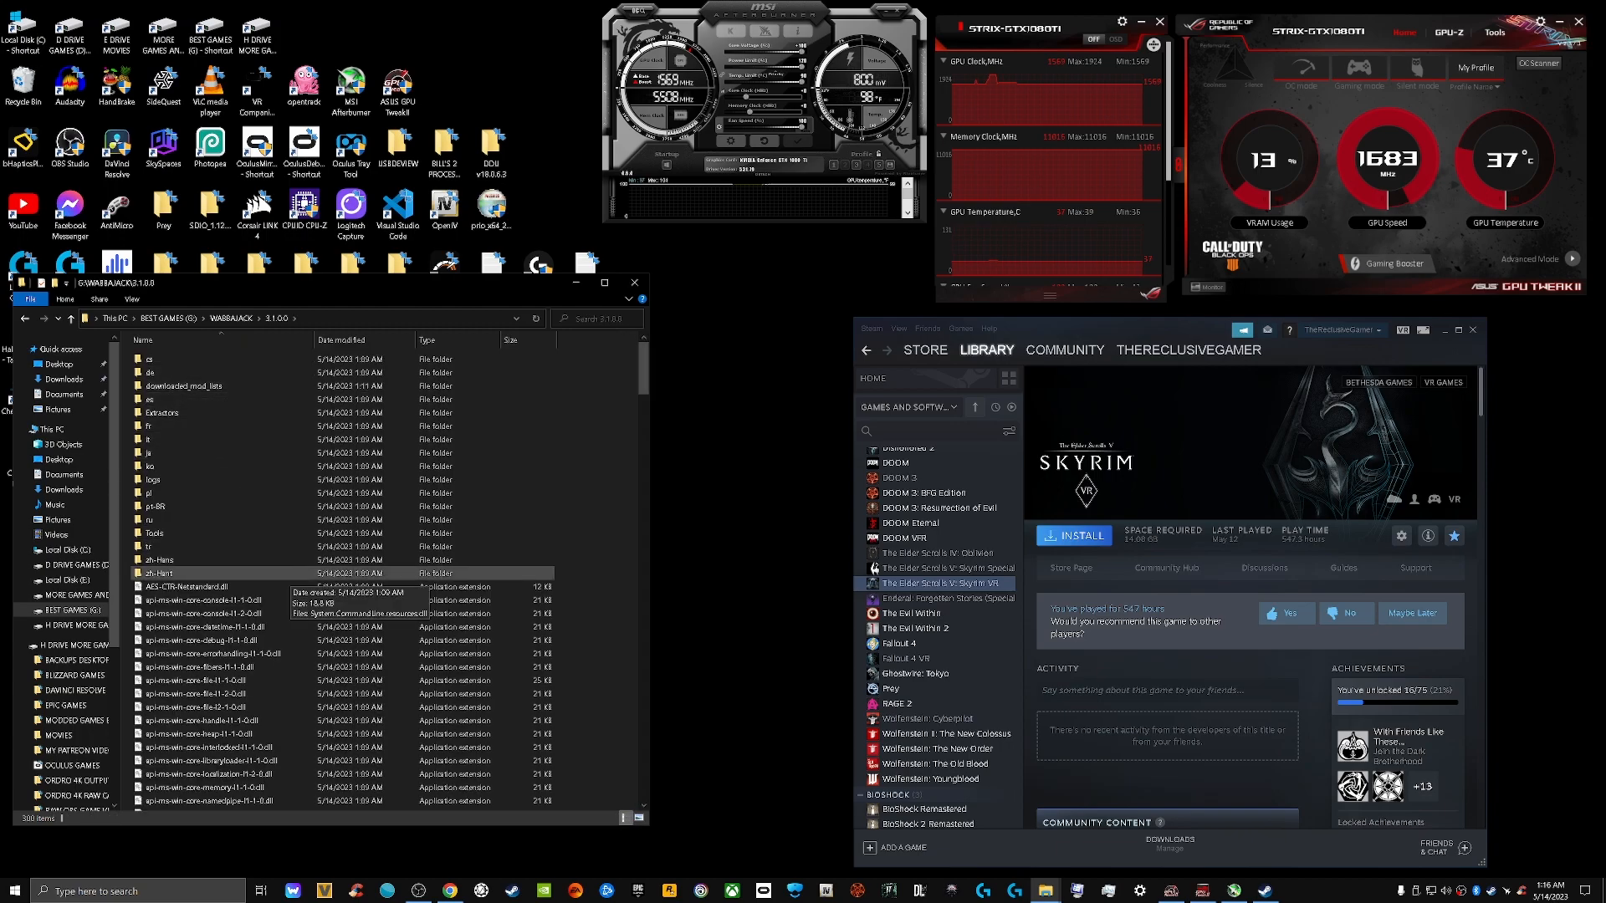
{"action": "scroll", "coordinate": [167, 576], "scroll_direction": "down", "scroll_amount": 5}
{"action": "scroll", "coordinate": [168, 575], "scroll_direction": "down", "scroll_amount": 20}
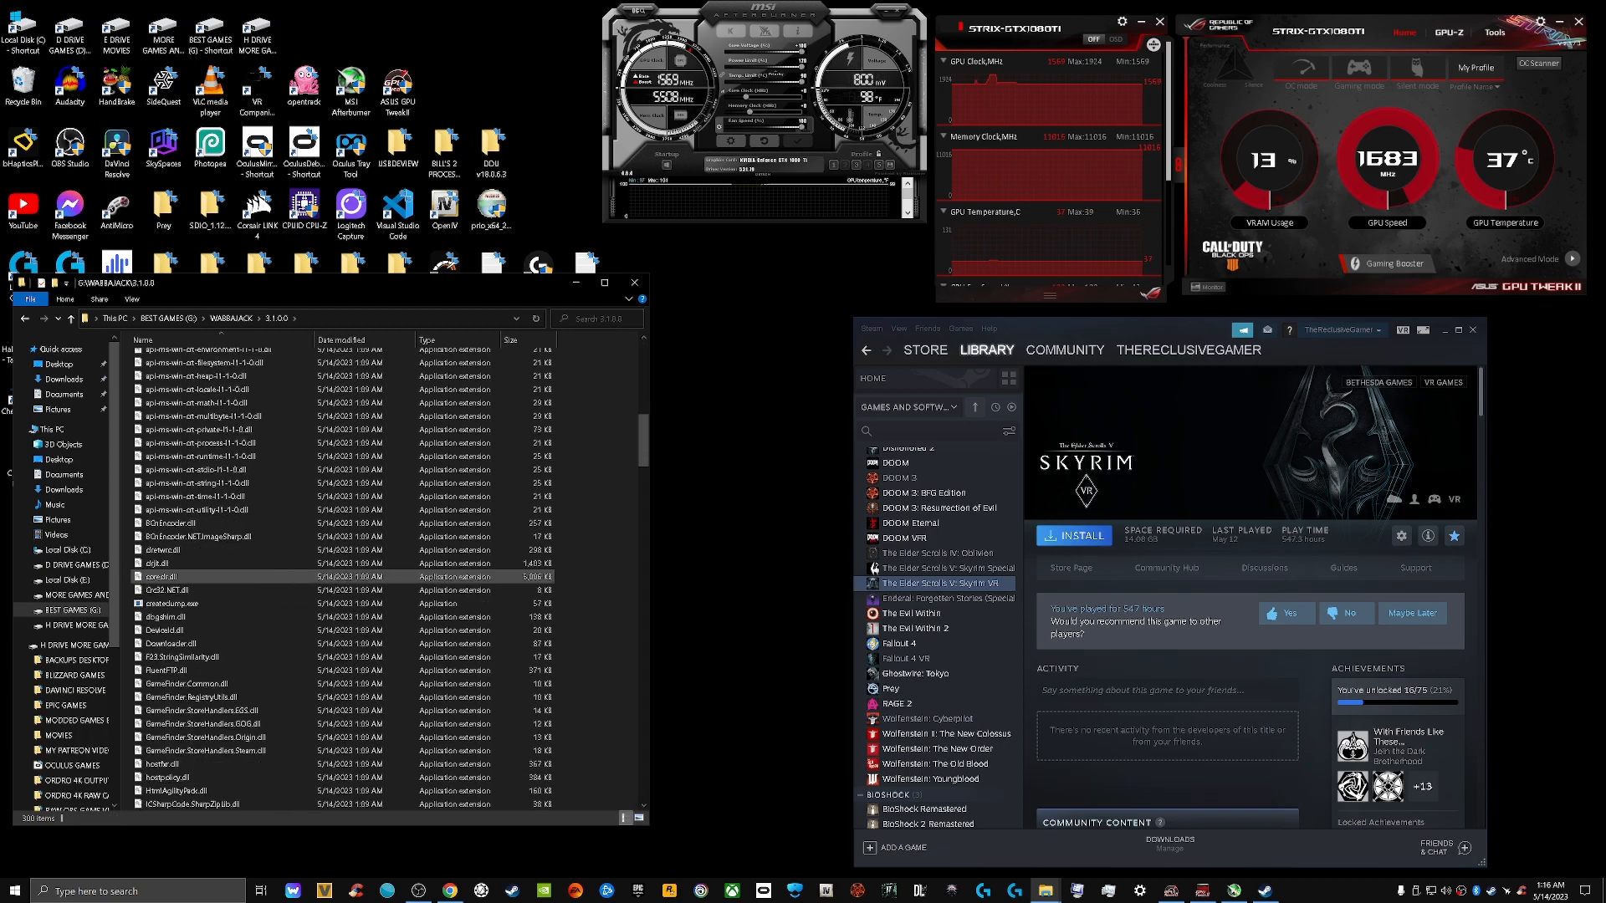
{"action": "scroll", "coordinate": [167, 575], "scroll_direction": "down", "scroll_amount": 6}
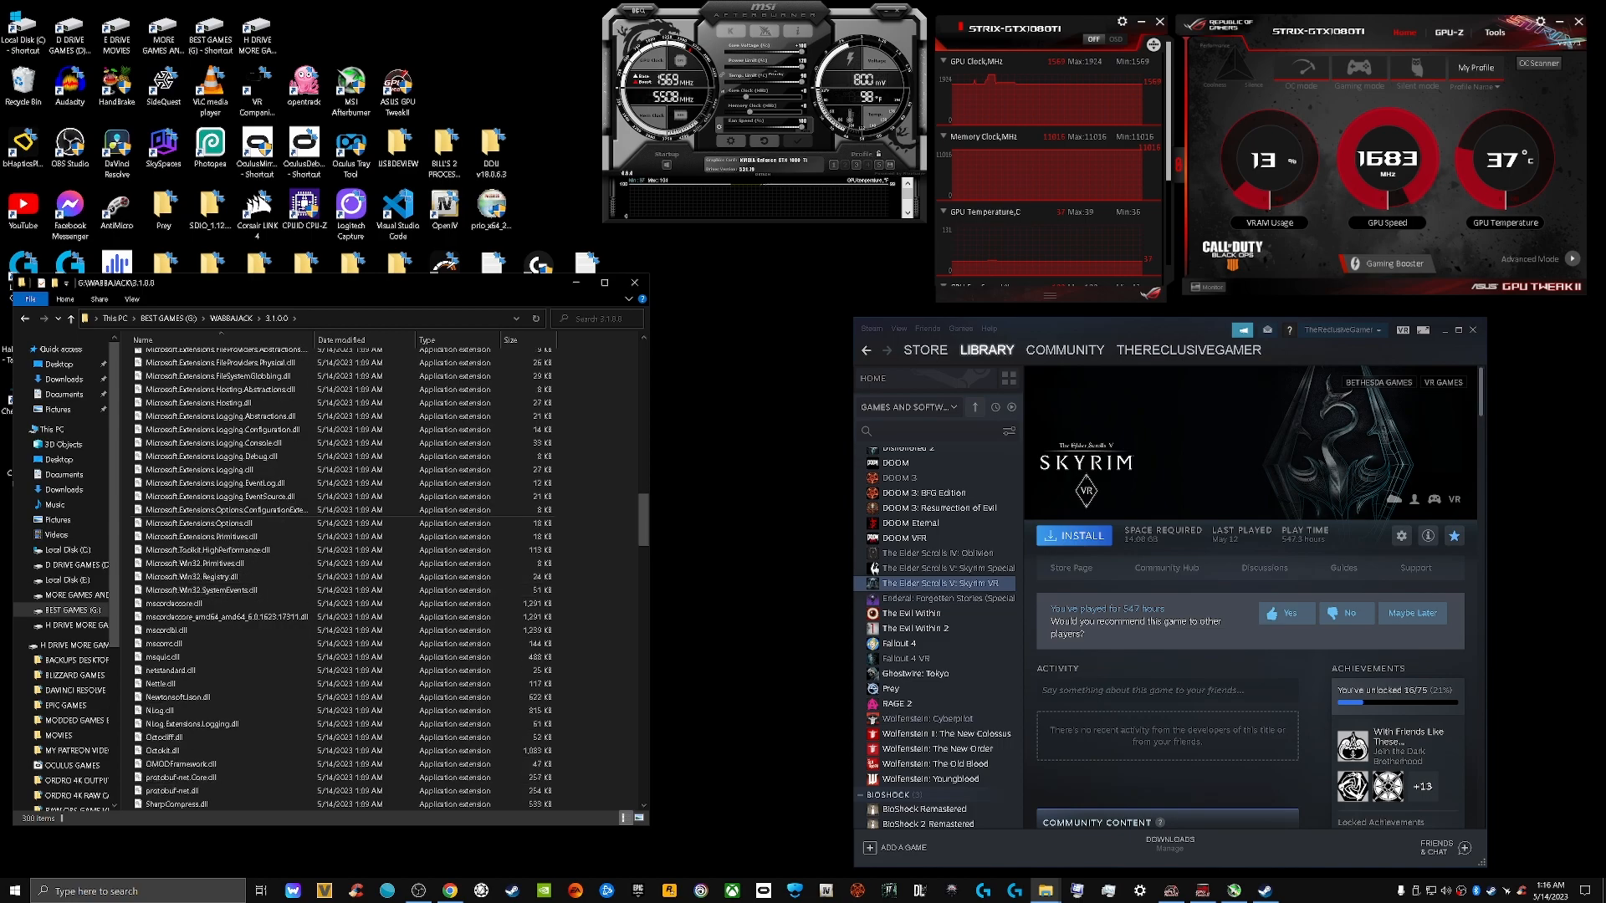
{"action": "key", "text": "alt+Left"}
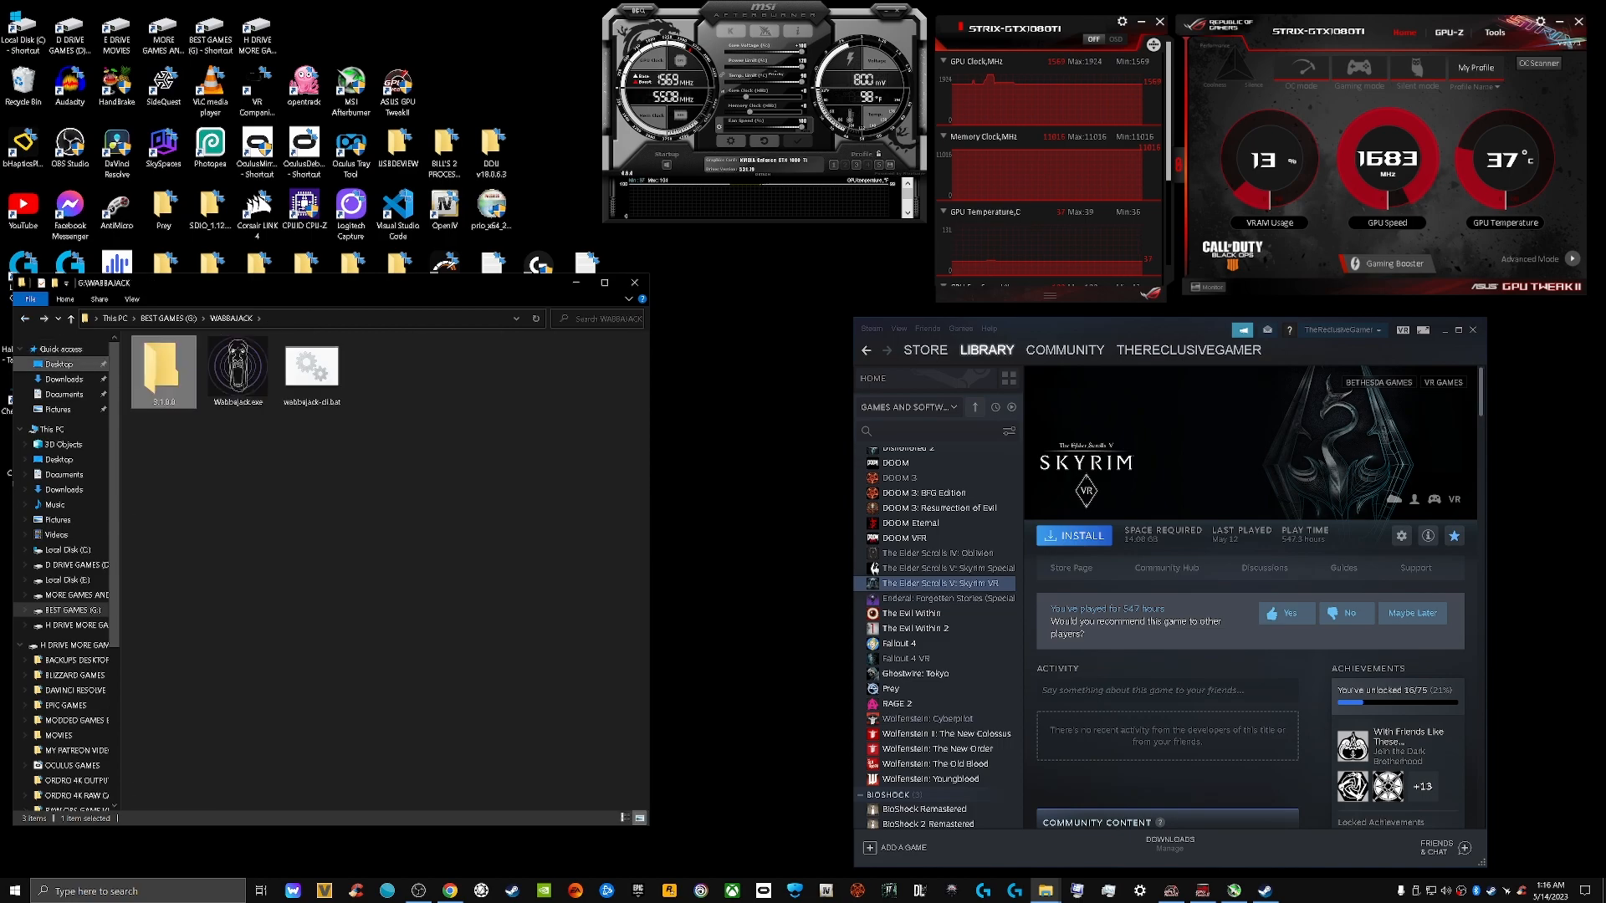
Relaunch Wabbajack.exe, reopen the Tahrovin install configuration from disk, minimize the README browser window, and open the modlist installation folder selection
{"action": "left_click", "coordinate": [238, 368]}
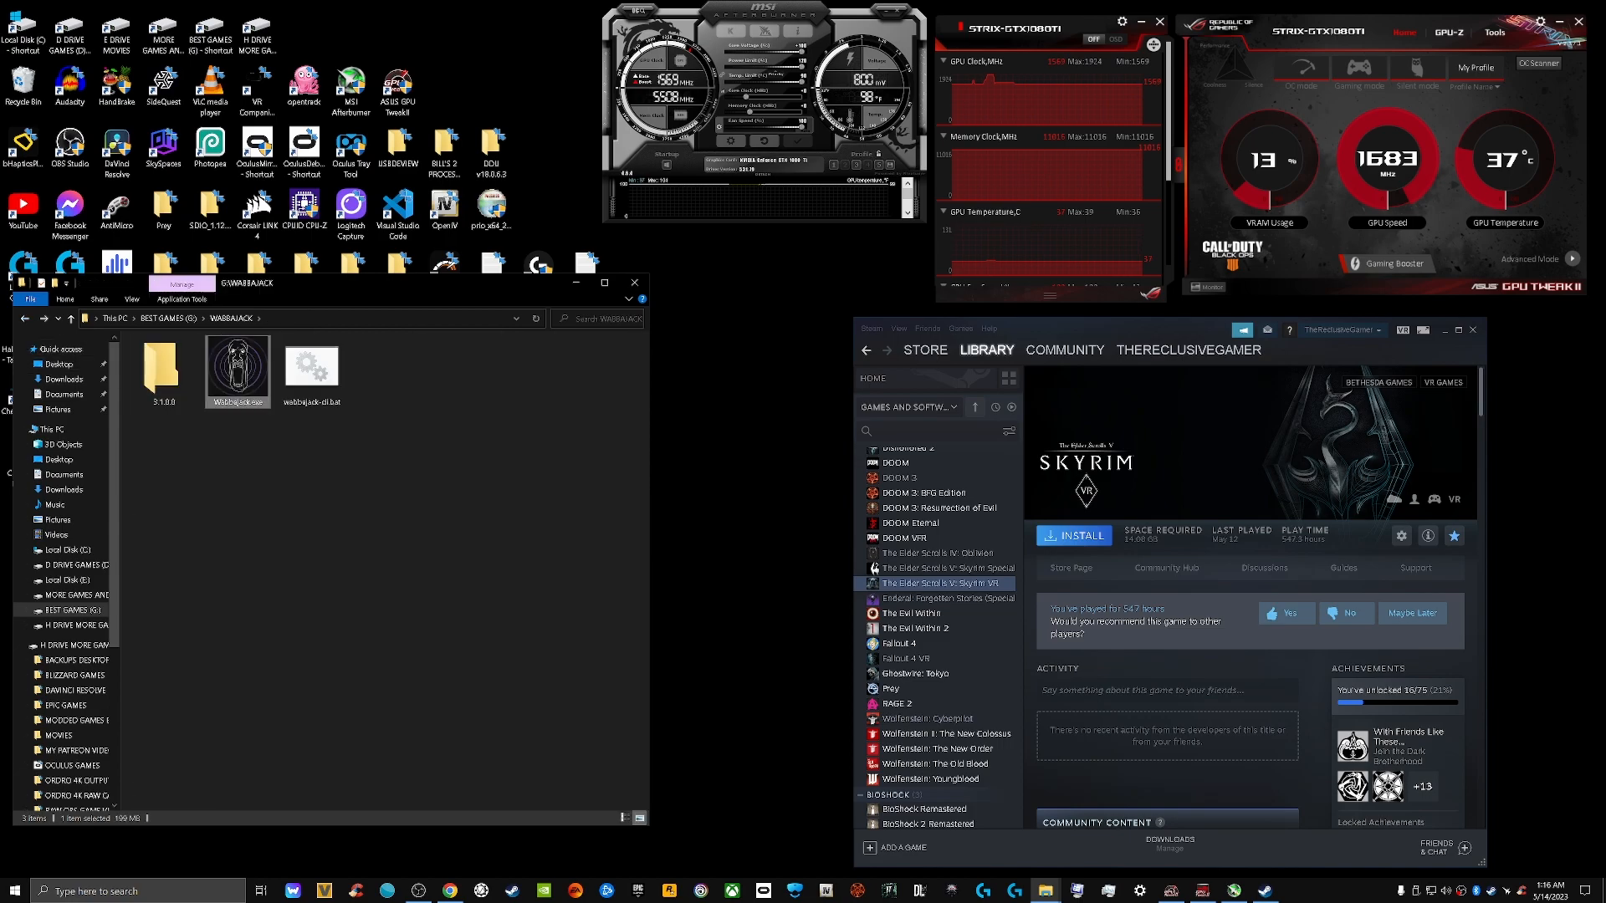
{"action": "double_click", "coordinate": [238, 368]}
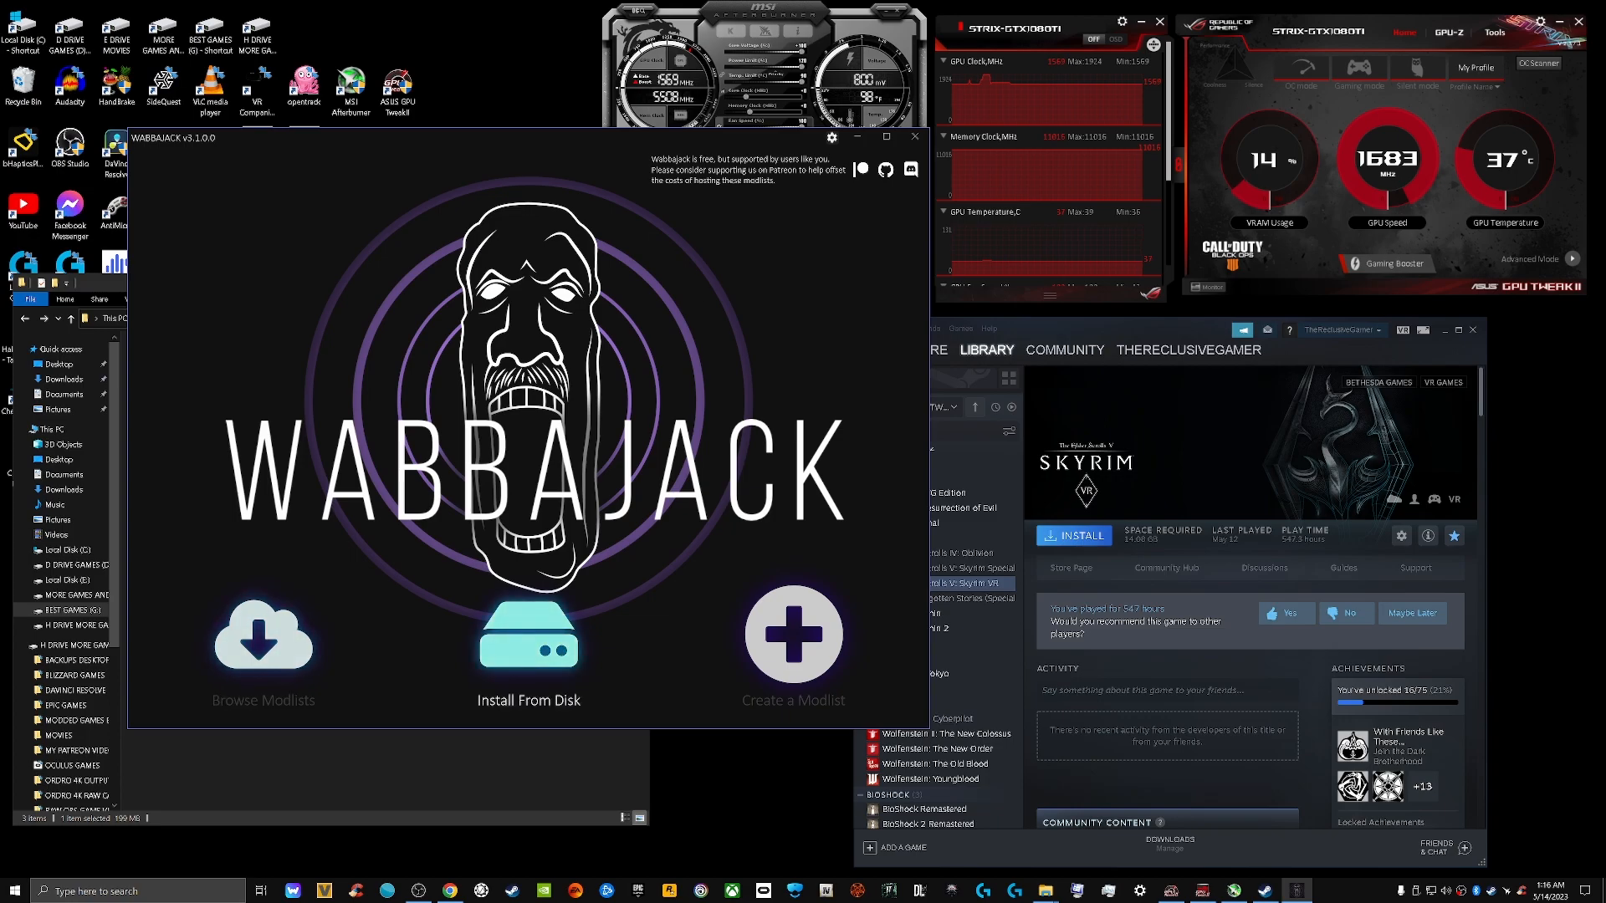
{"action": "left_click", "coordinate": [527, 639]}
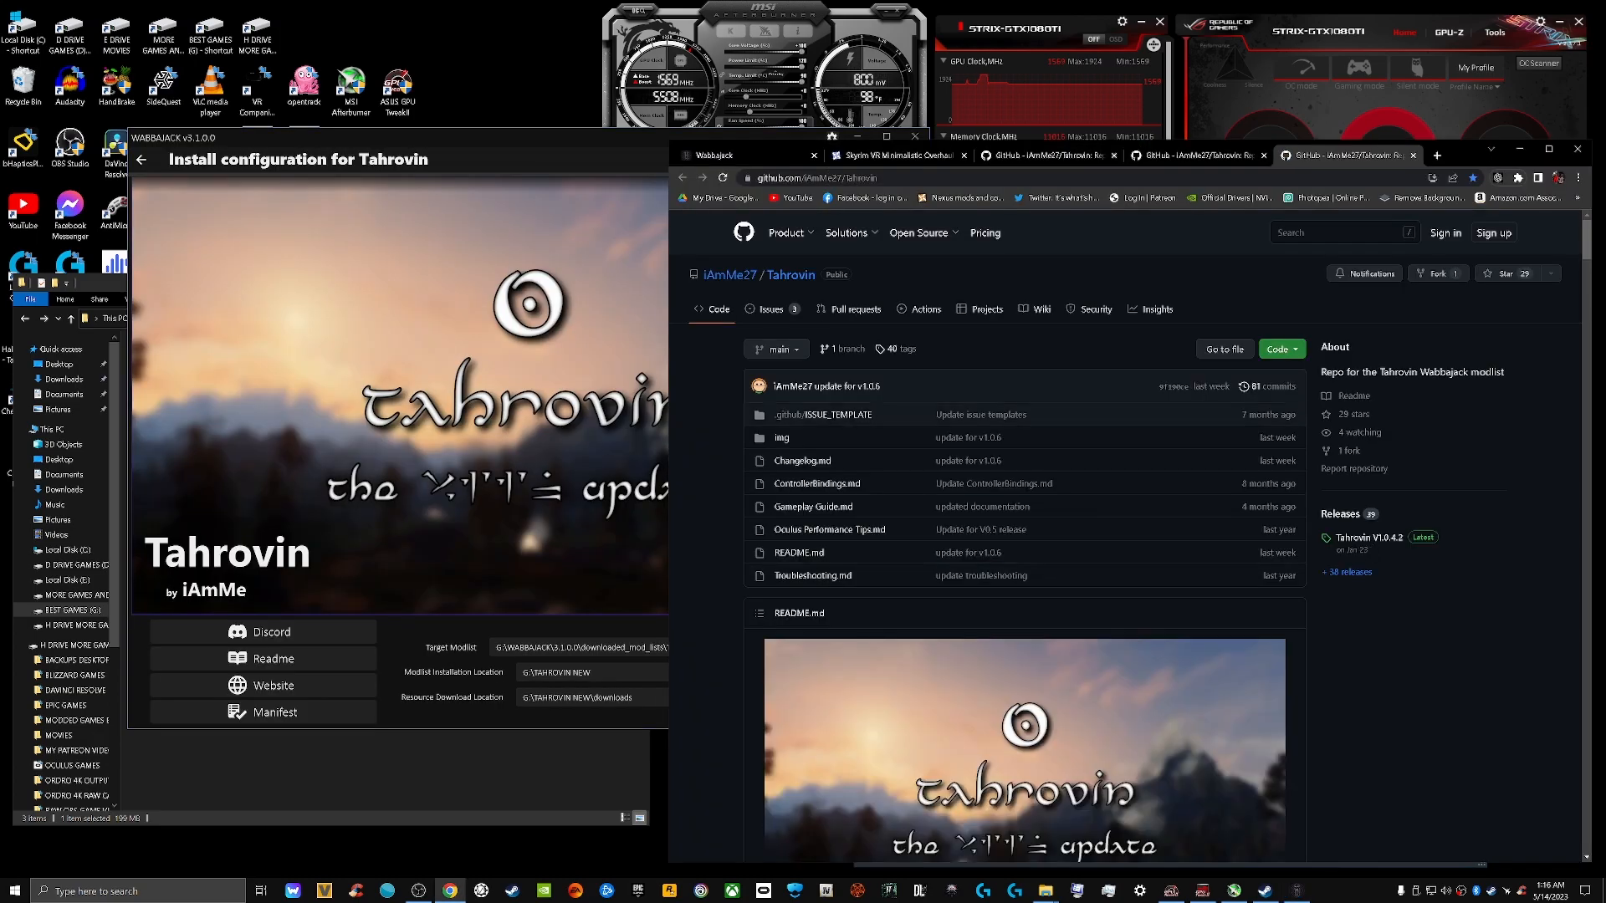
{"action": "left_click", "coordinate": [1520, 149]}
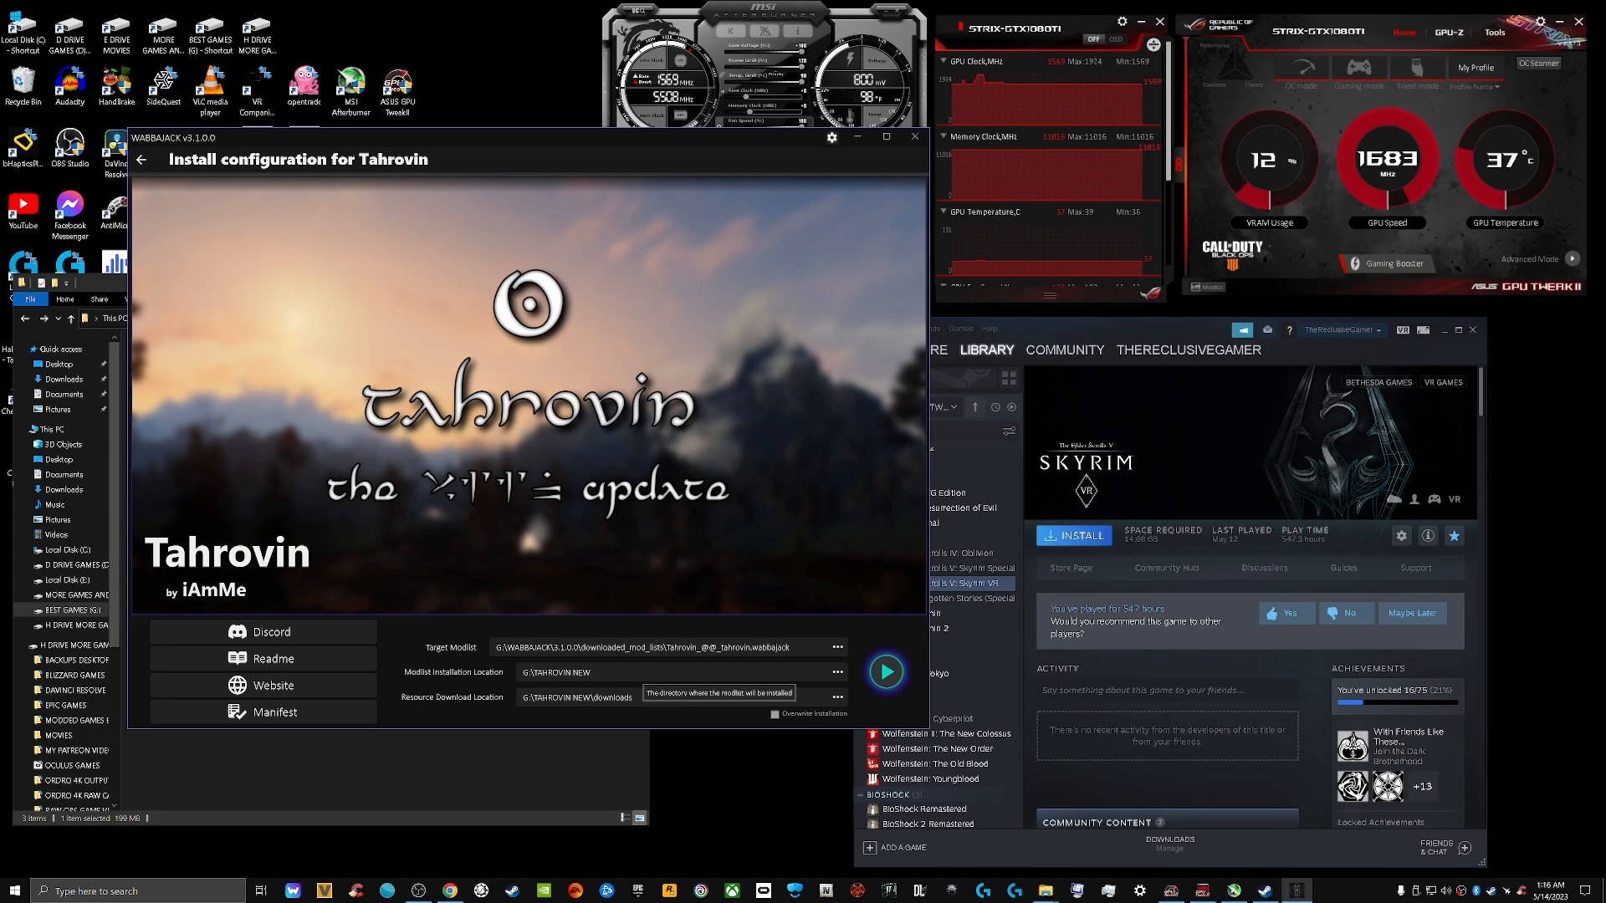
{"action": "left_click", "coordinate": [838, 673]}
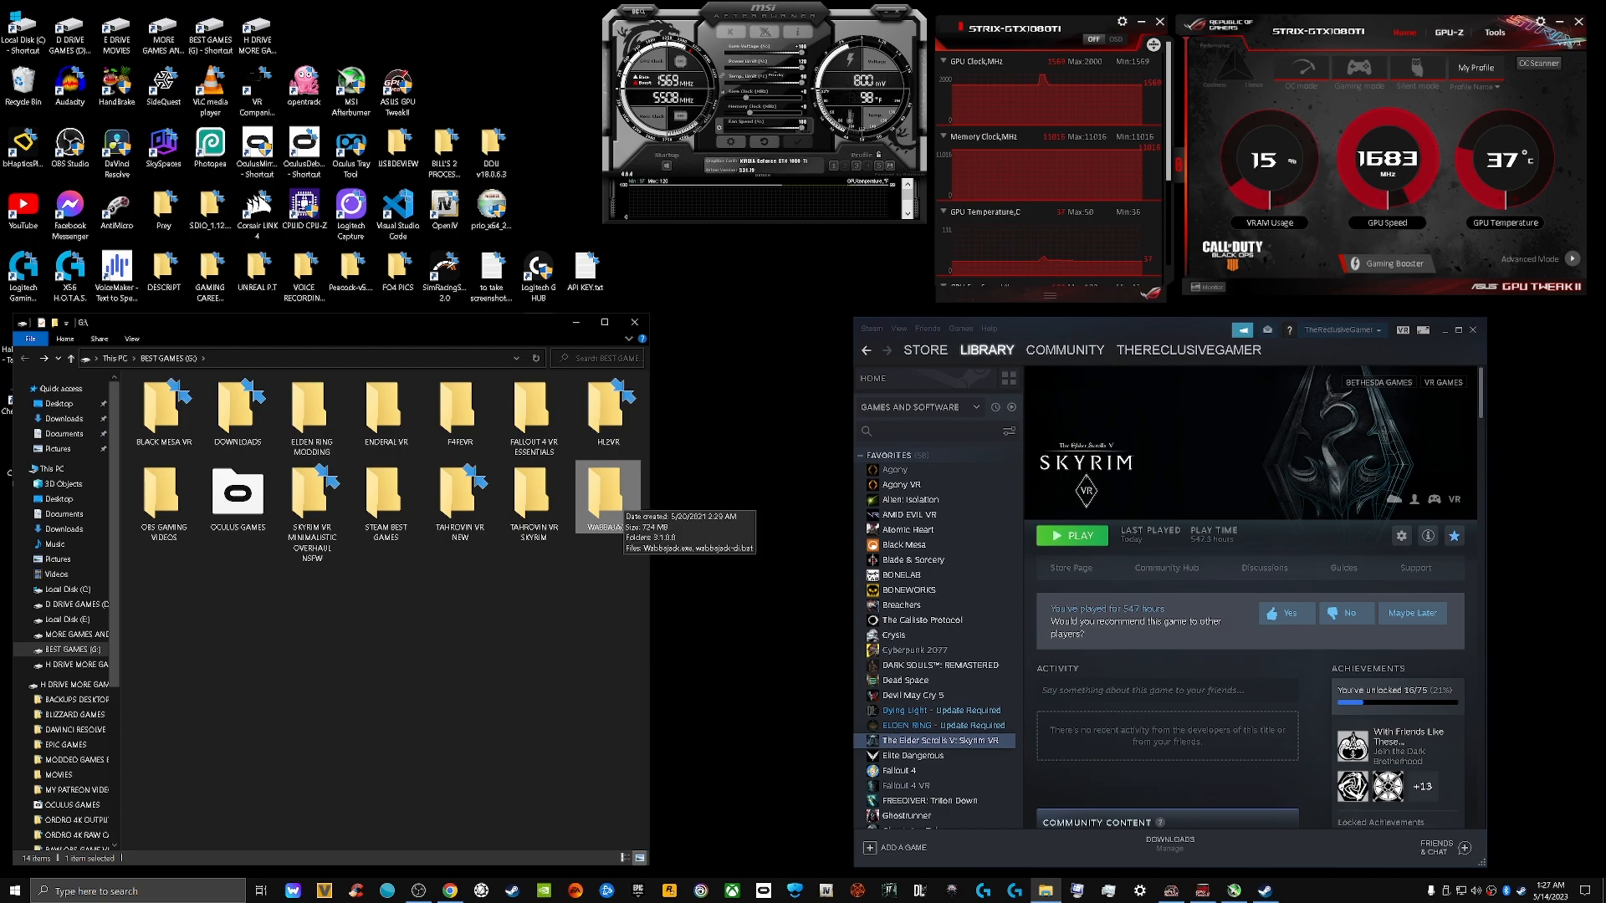
Launch Wabbajack.exe from the WABBAJACK folder on G:, load the Tahrovin configuration with Install From Disk, and minimize the browser that opens
{"action": "double_click", "coordinate": [605, 497]}
{"action": "left_click", "coordinate": [238, 409]}
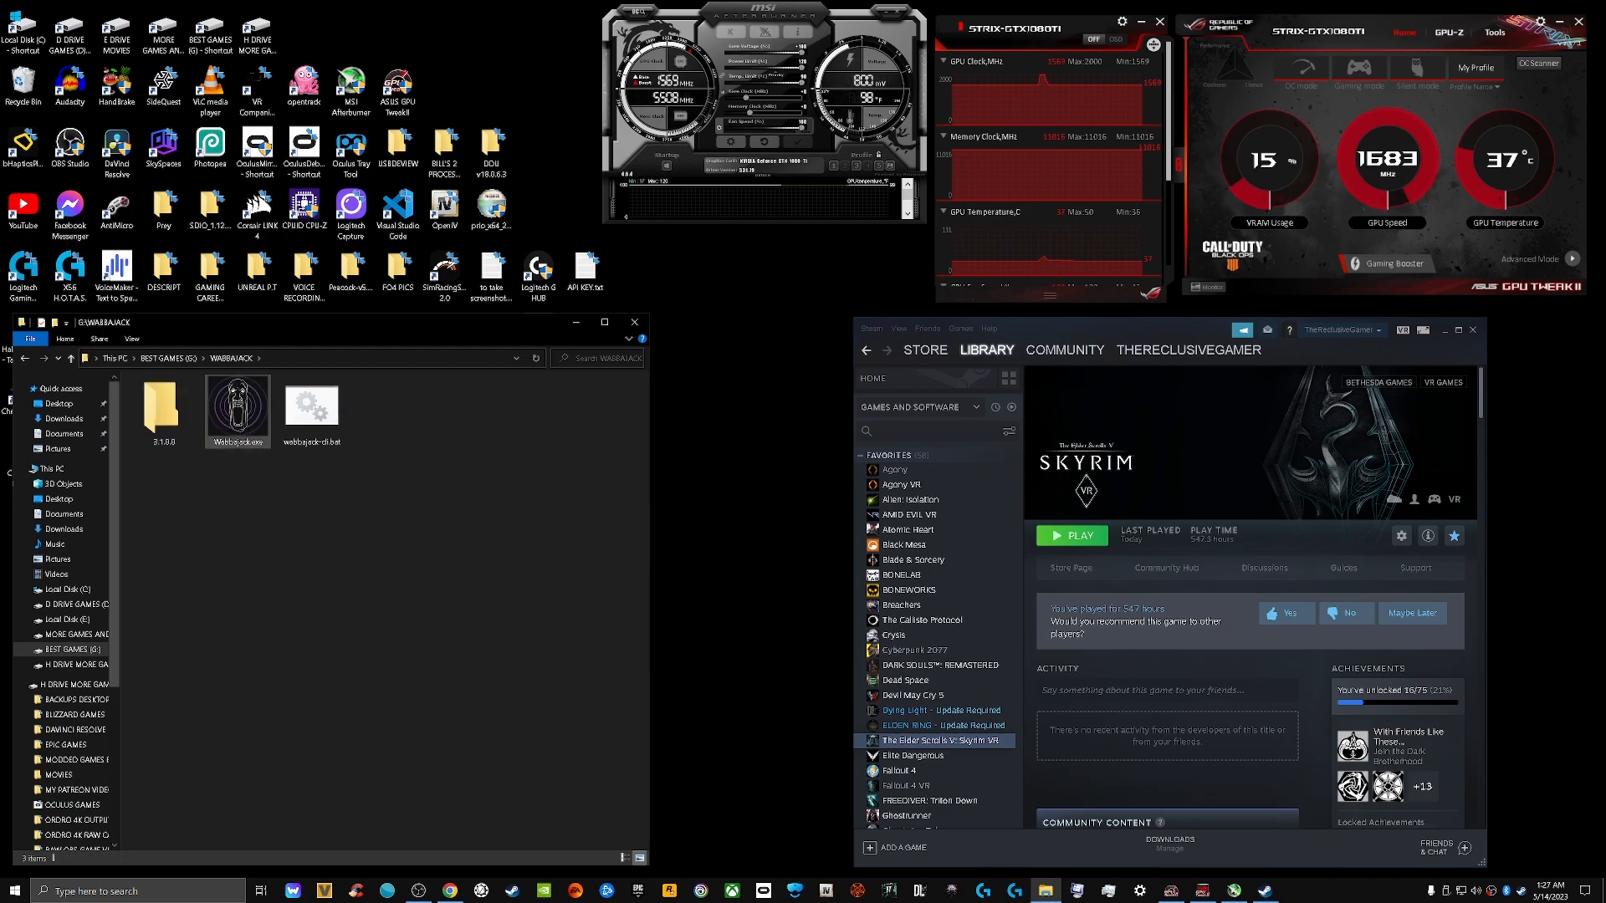
{"action": "double_click", "coordinate": [237, 410]}
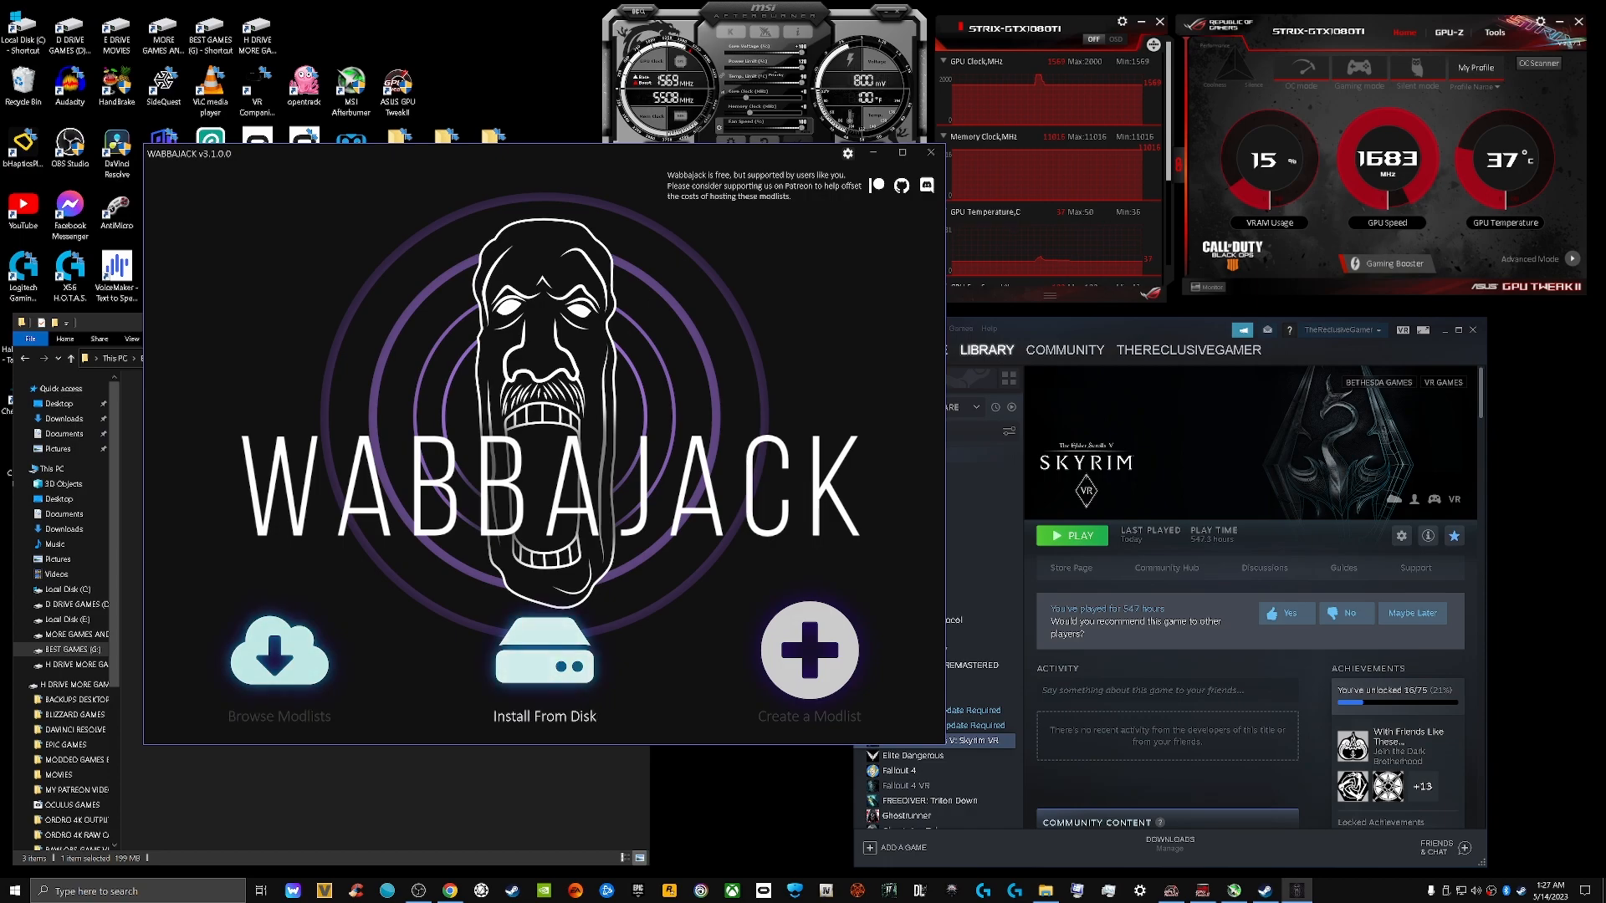
{"action": "left_click", "coordinate": [544, 660]}
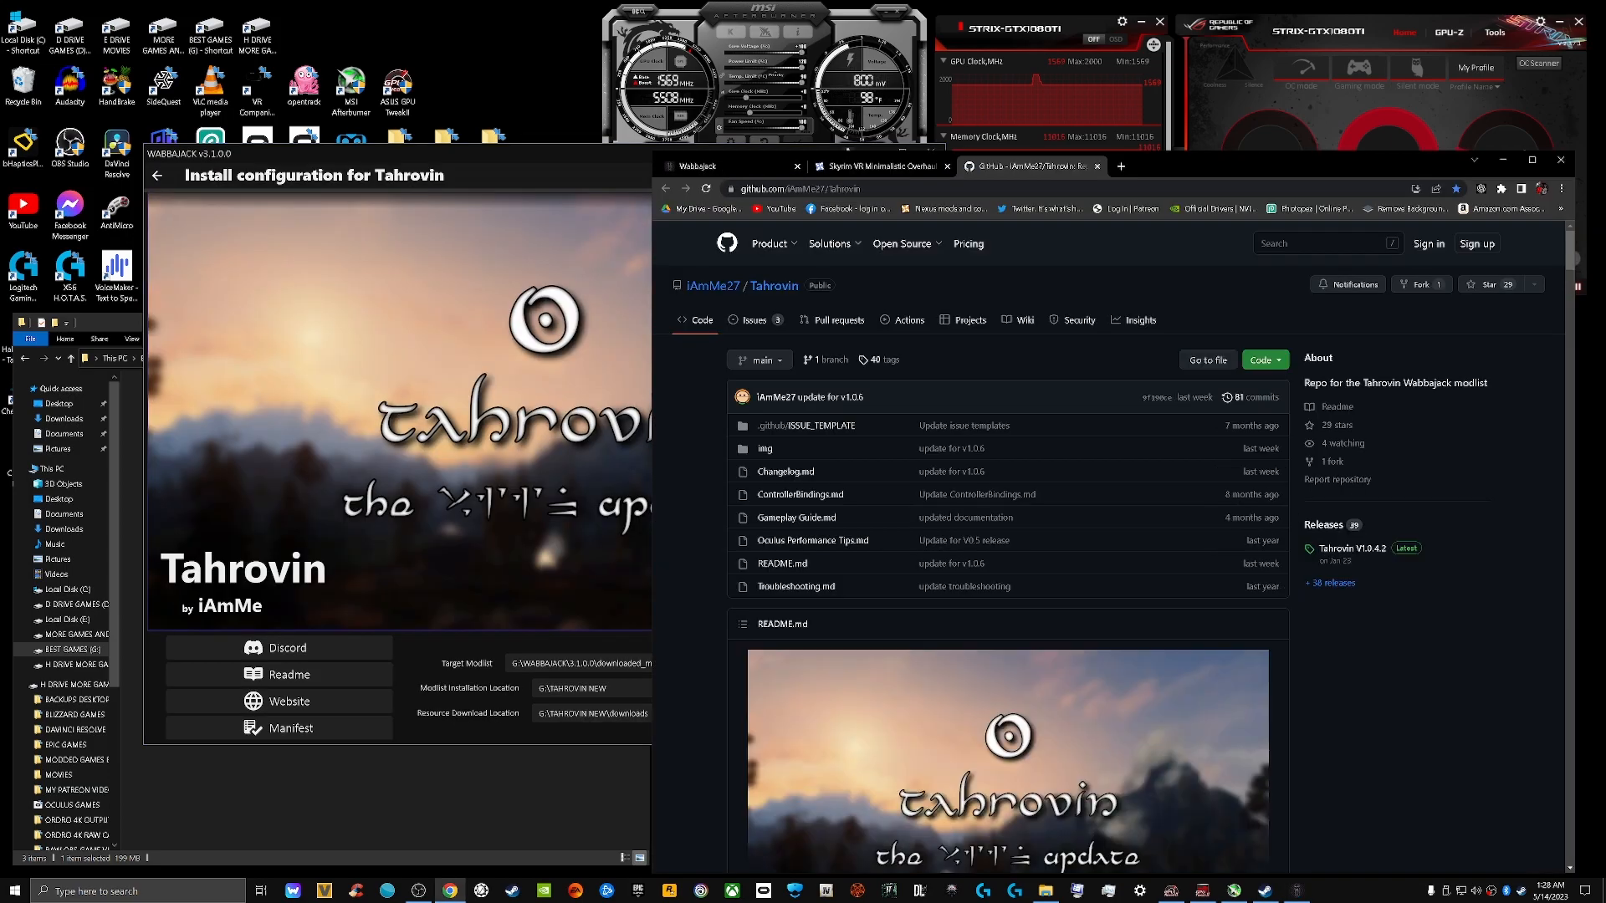
{"action": "left_click", "coordinate": [1503, 159]}
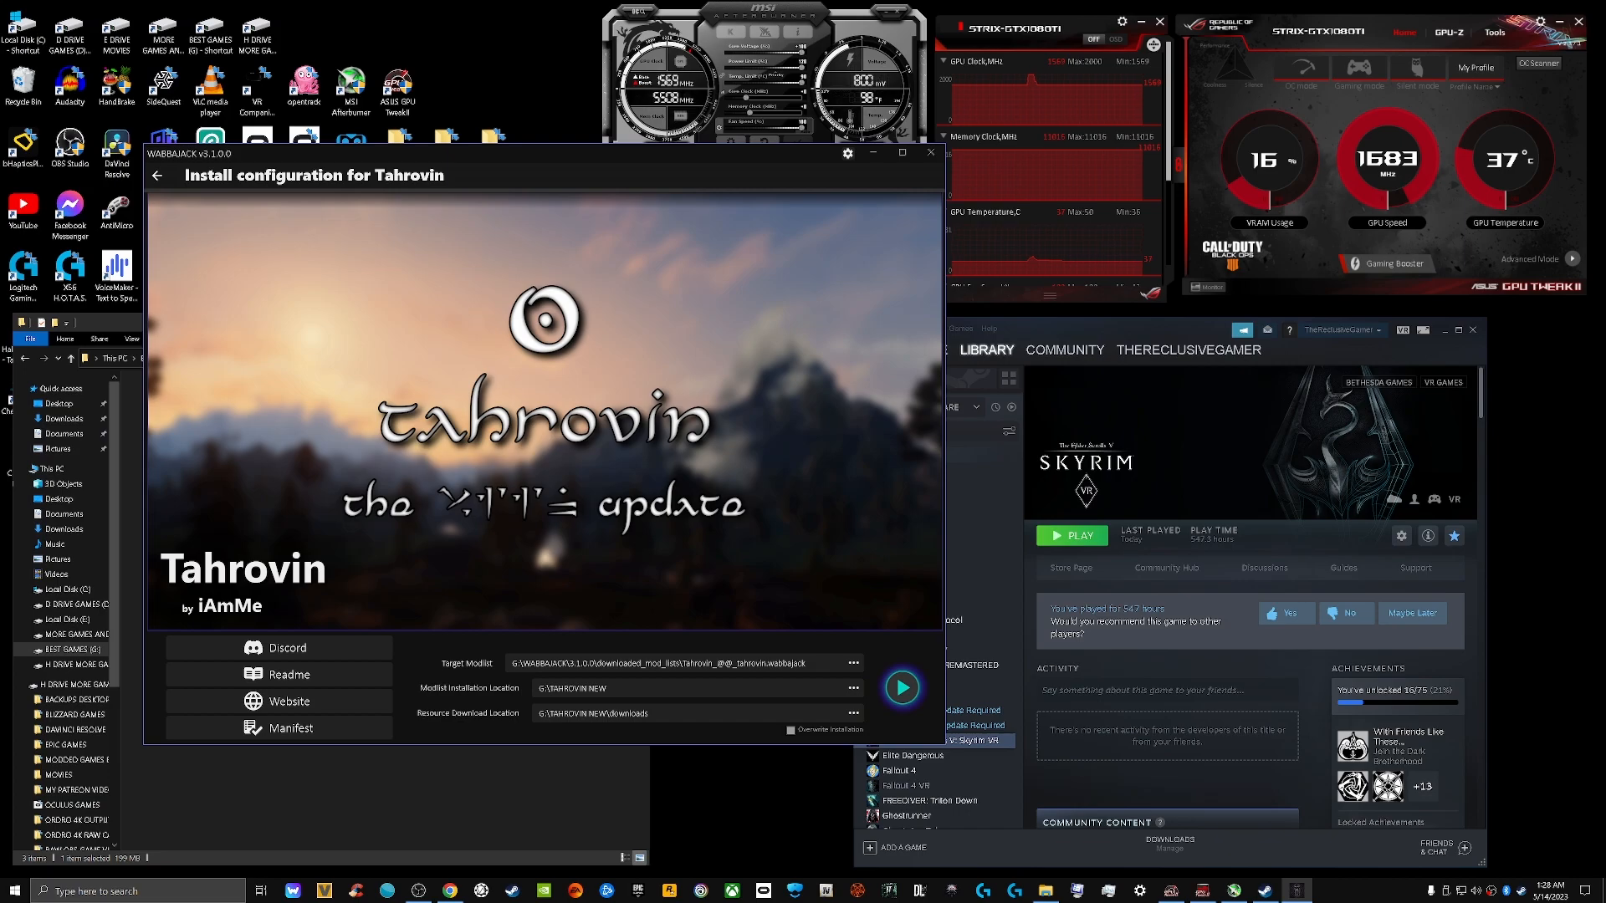
Set the modlist installation location to the TAHROVIN VR NEW folder on the BEST GAMES (G:) drive
{"action": "left_click", "coordinate": [853, 688]}
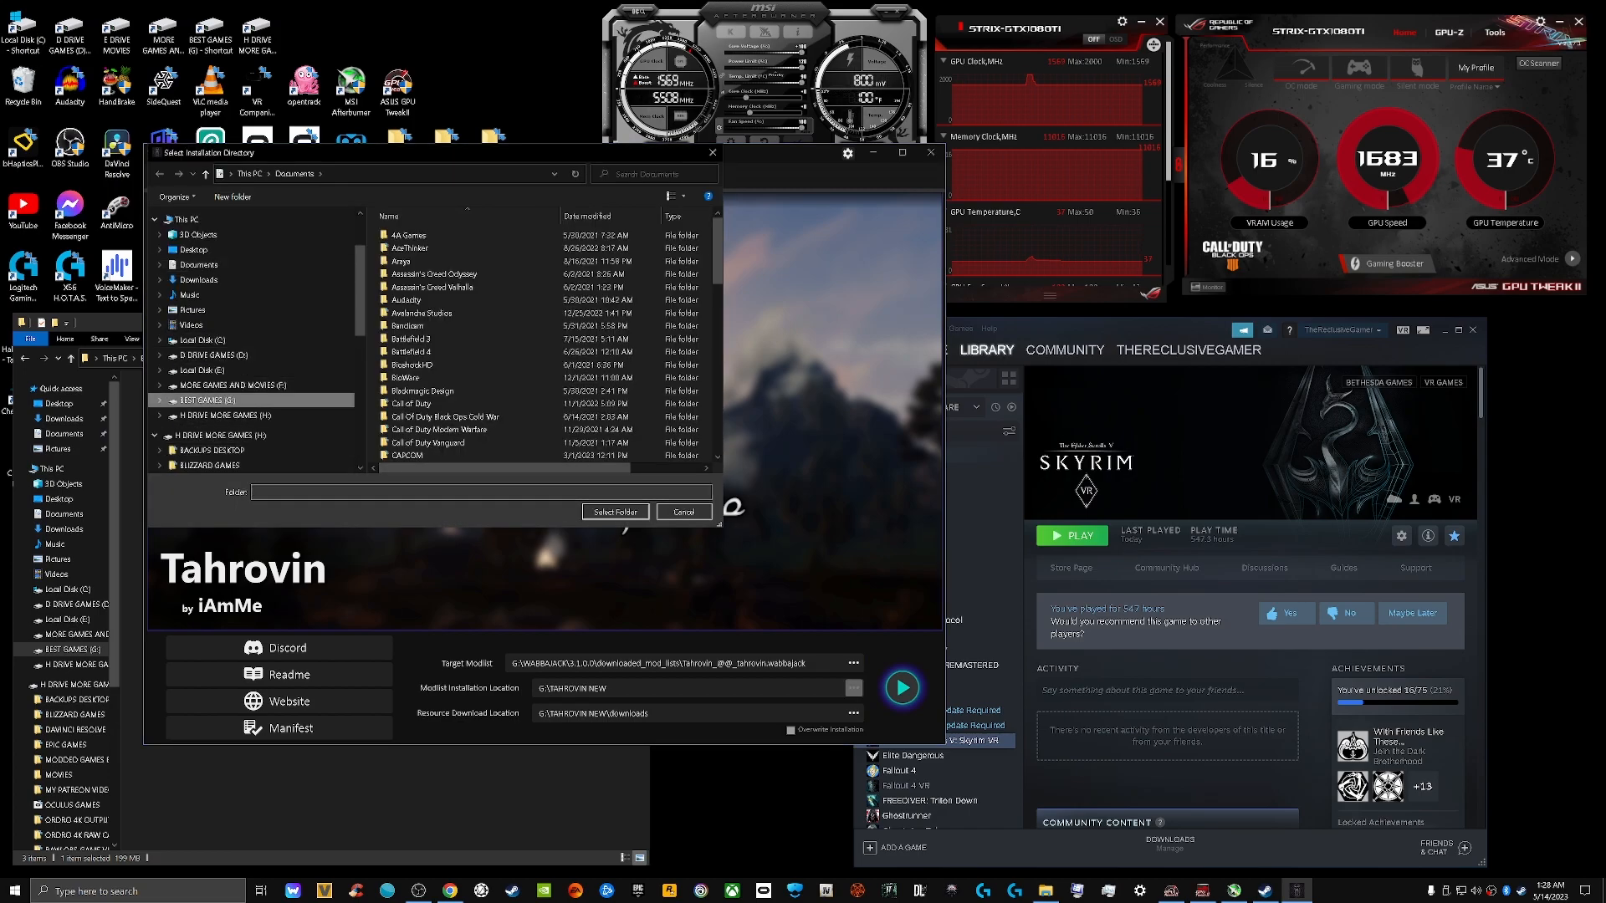
{"action": "left_click", "coordinate": [207, 401]}
{"action": "left_click", "coordinate": [424, 365]}
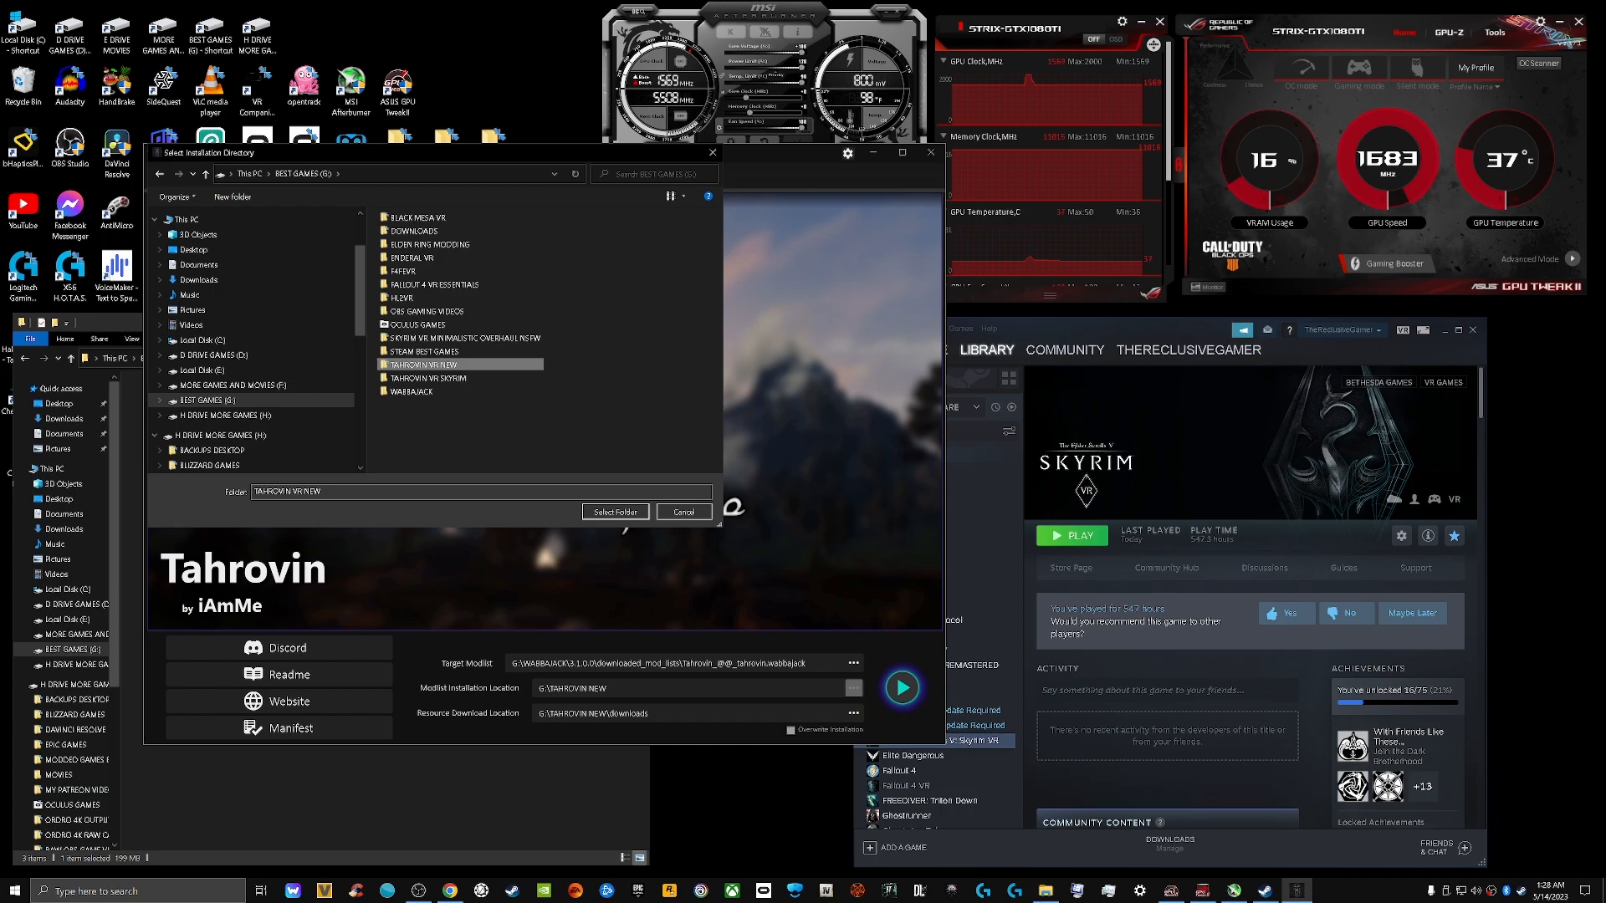
{"action": "left_click", "coordinate": [616, 512]}
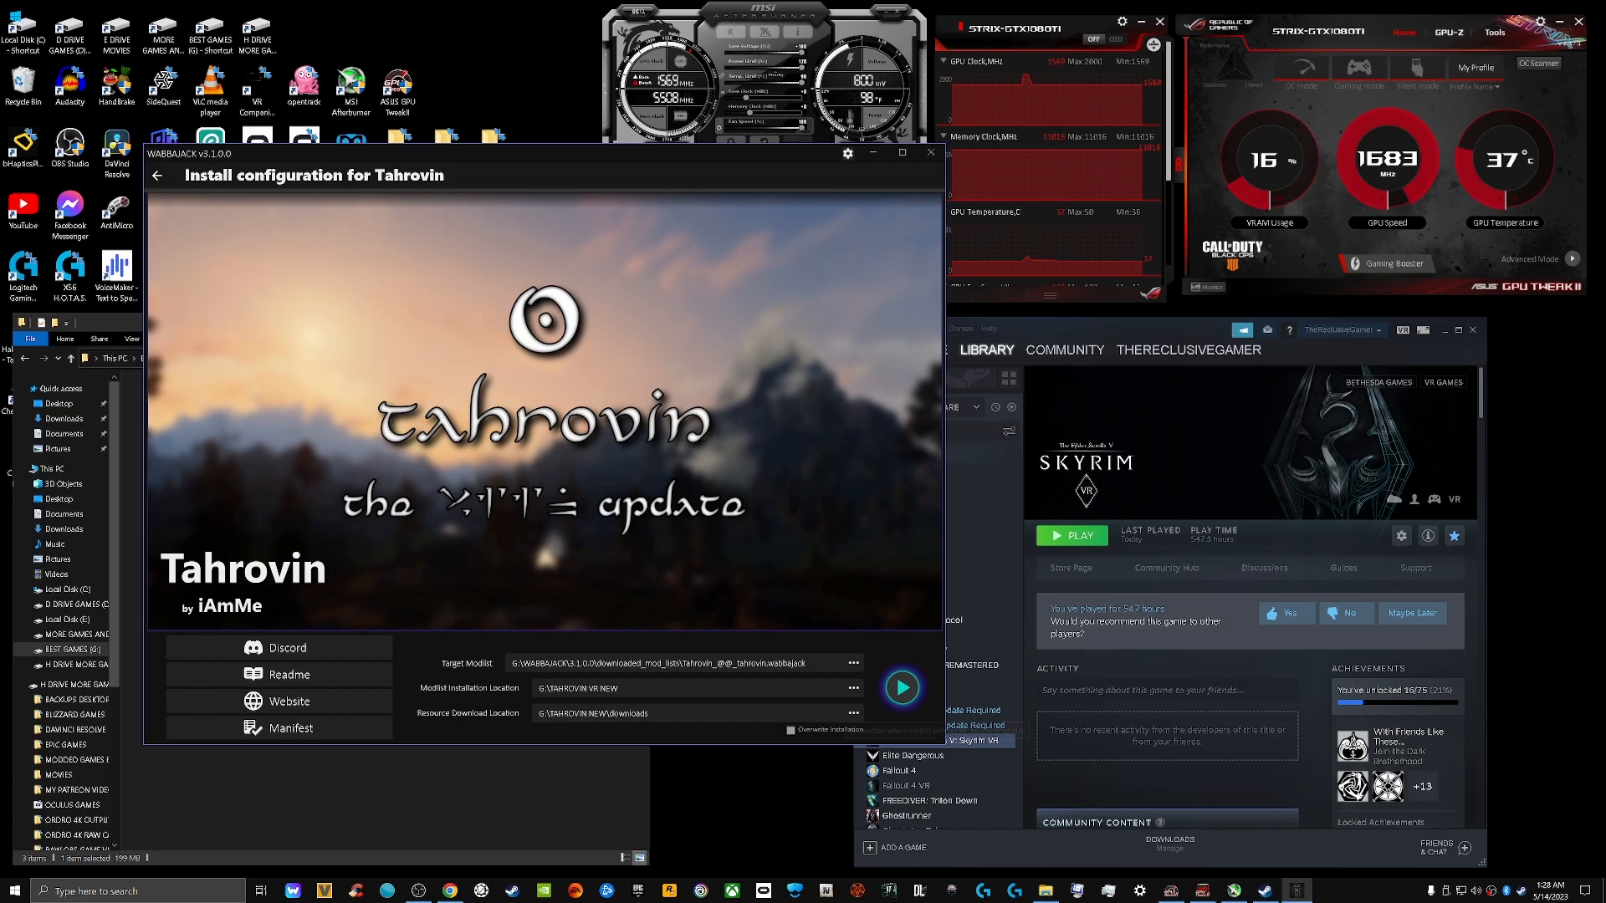
Set the resource download location to the TAHROVIN VR NEW folder on BEST GAMES (G:) and start the Tahrovin installation
{"action": "left_click", "coordinate": [853, 713]}
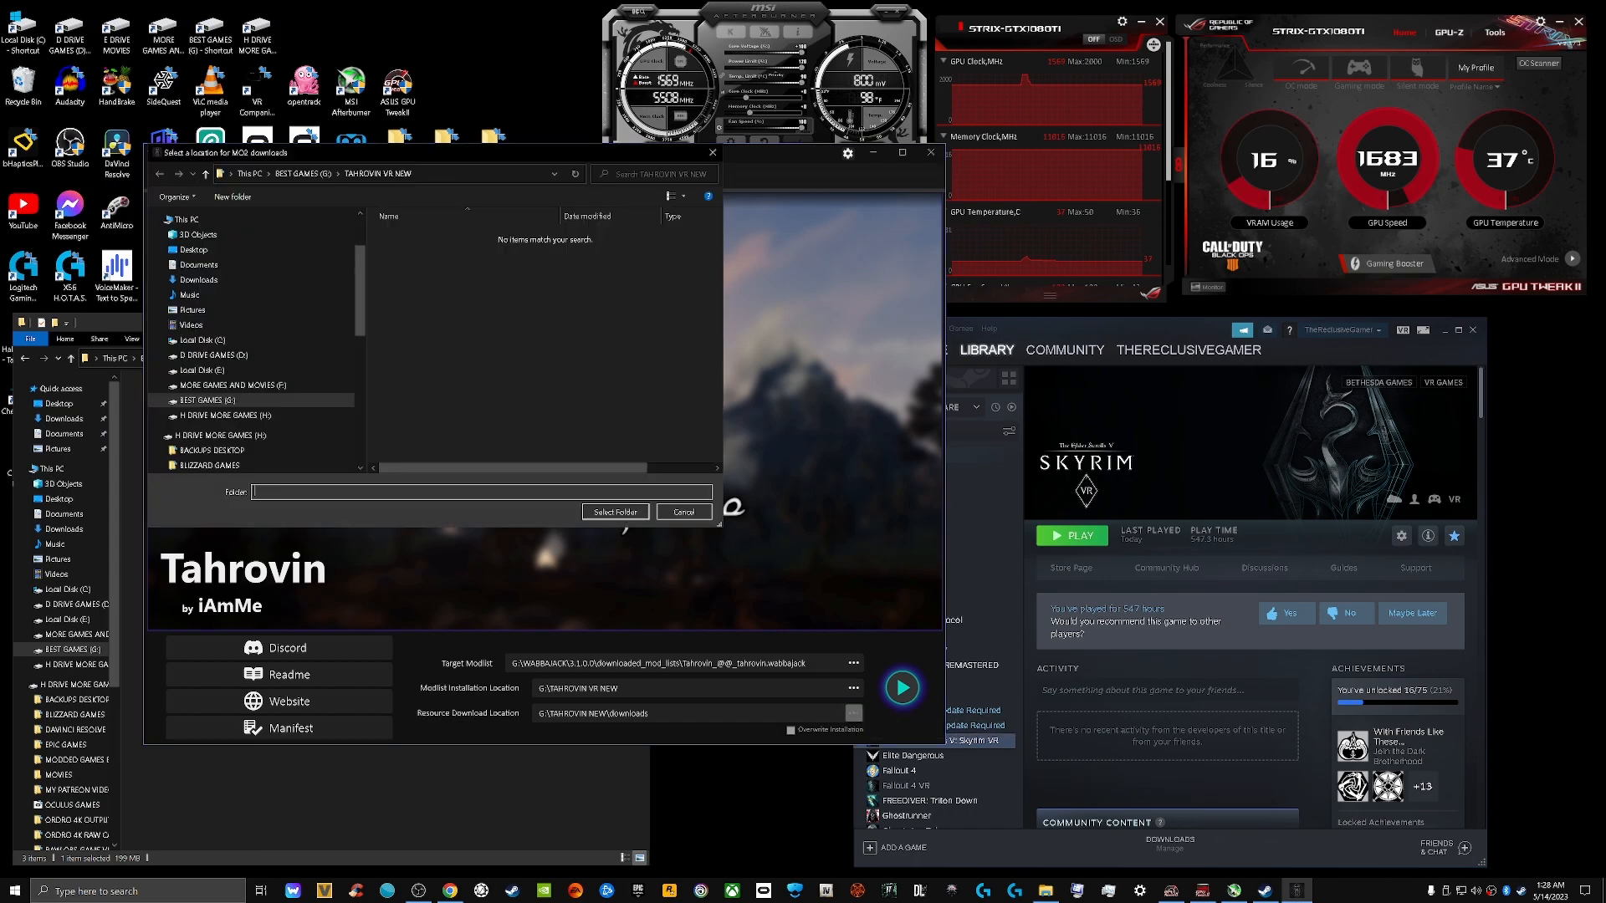
{"action": "left_click", "coordinate": [207, 400]}
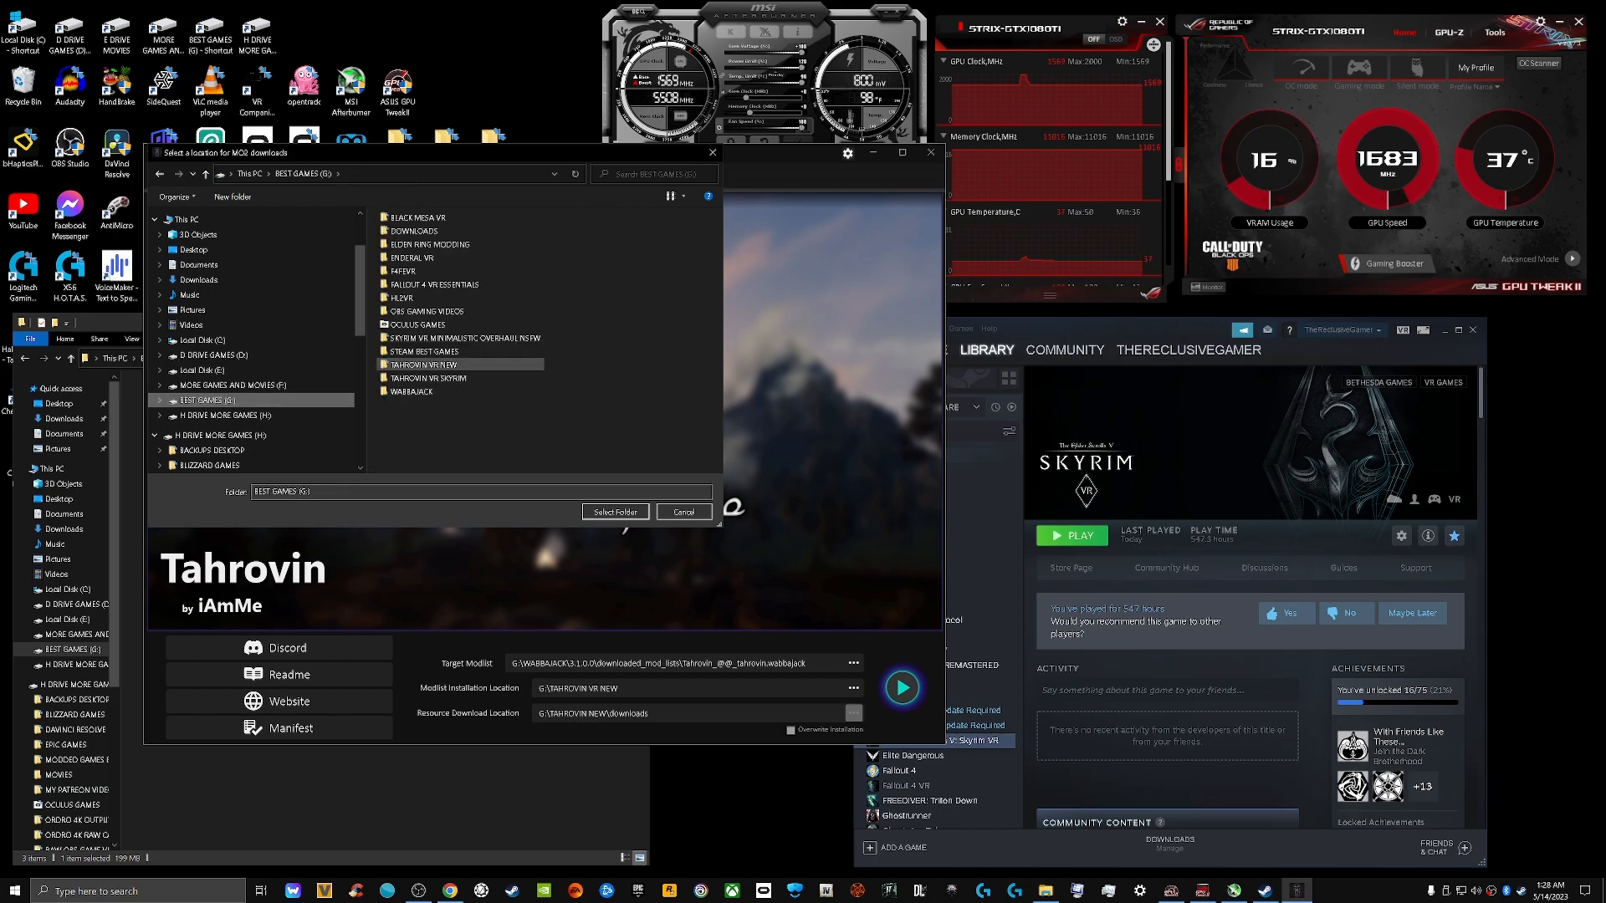
{"action": "left_click", "coordinate": [424, 365]}
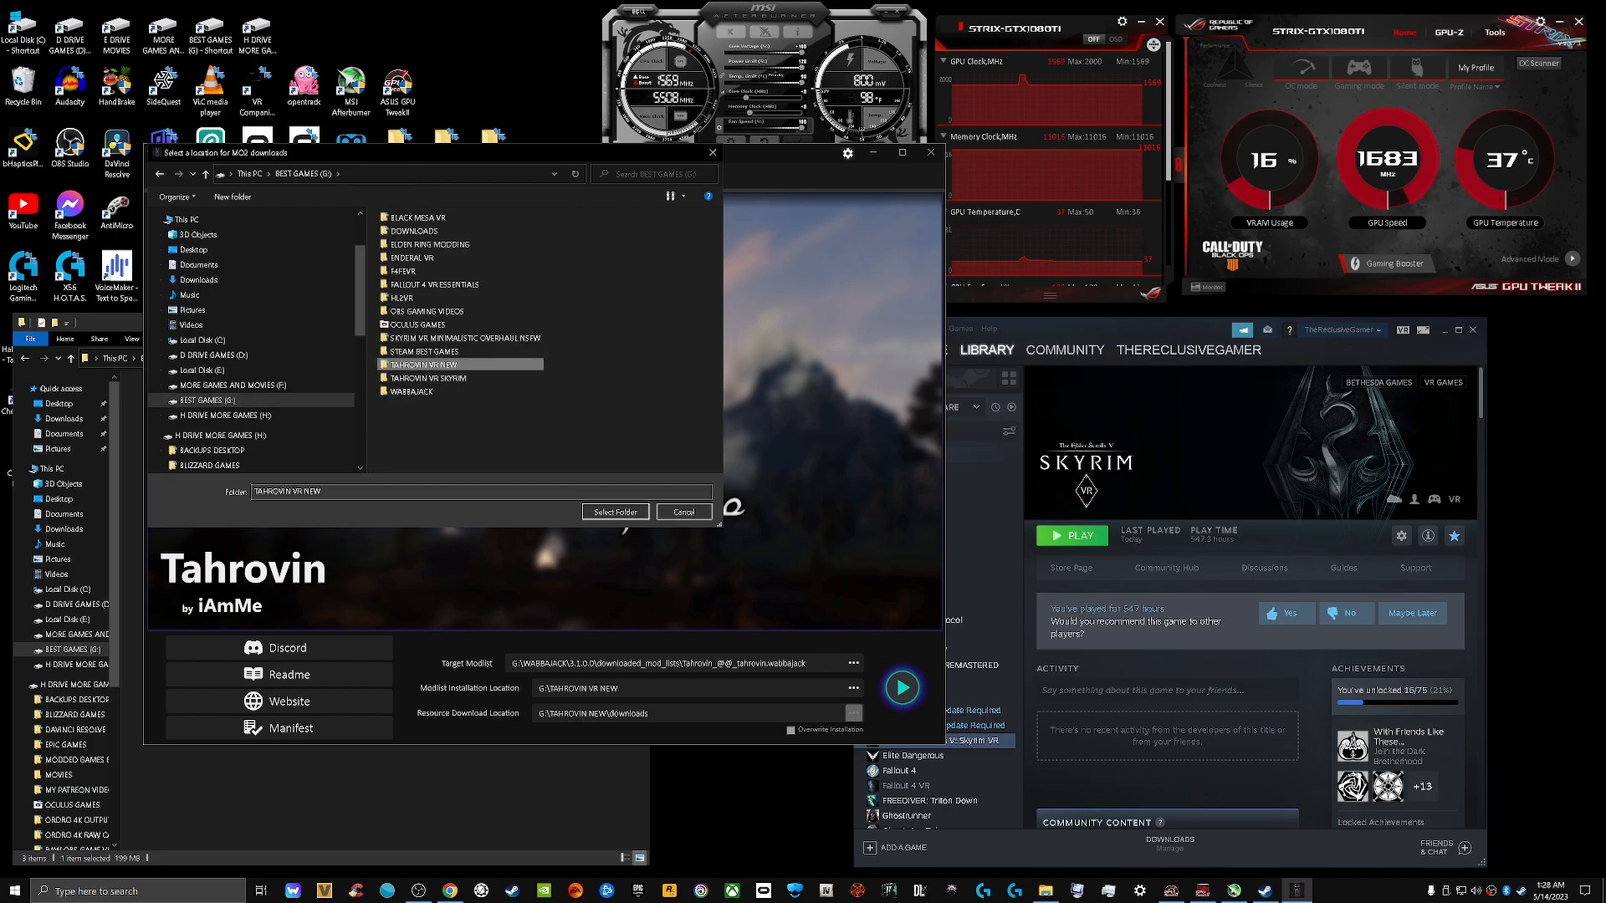
{"action": "left_click", "coordinate": [616, 511]}
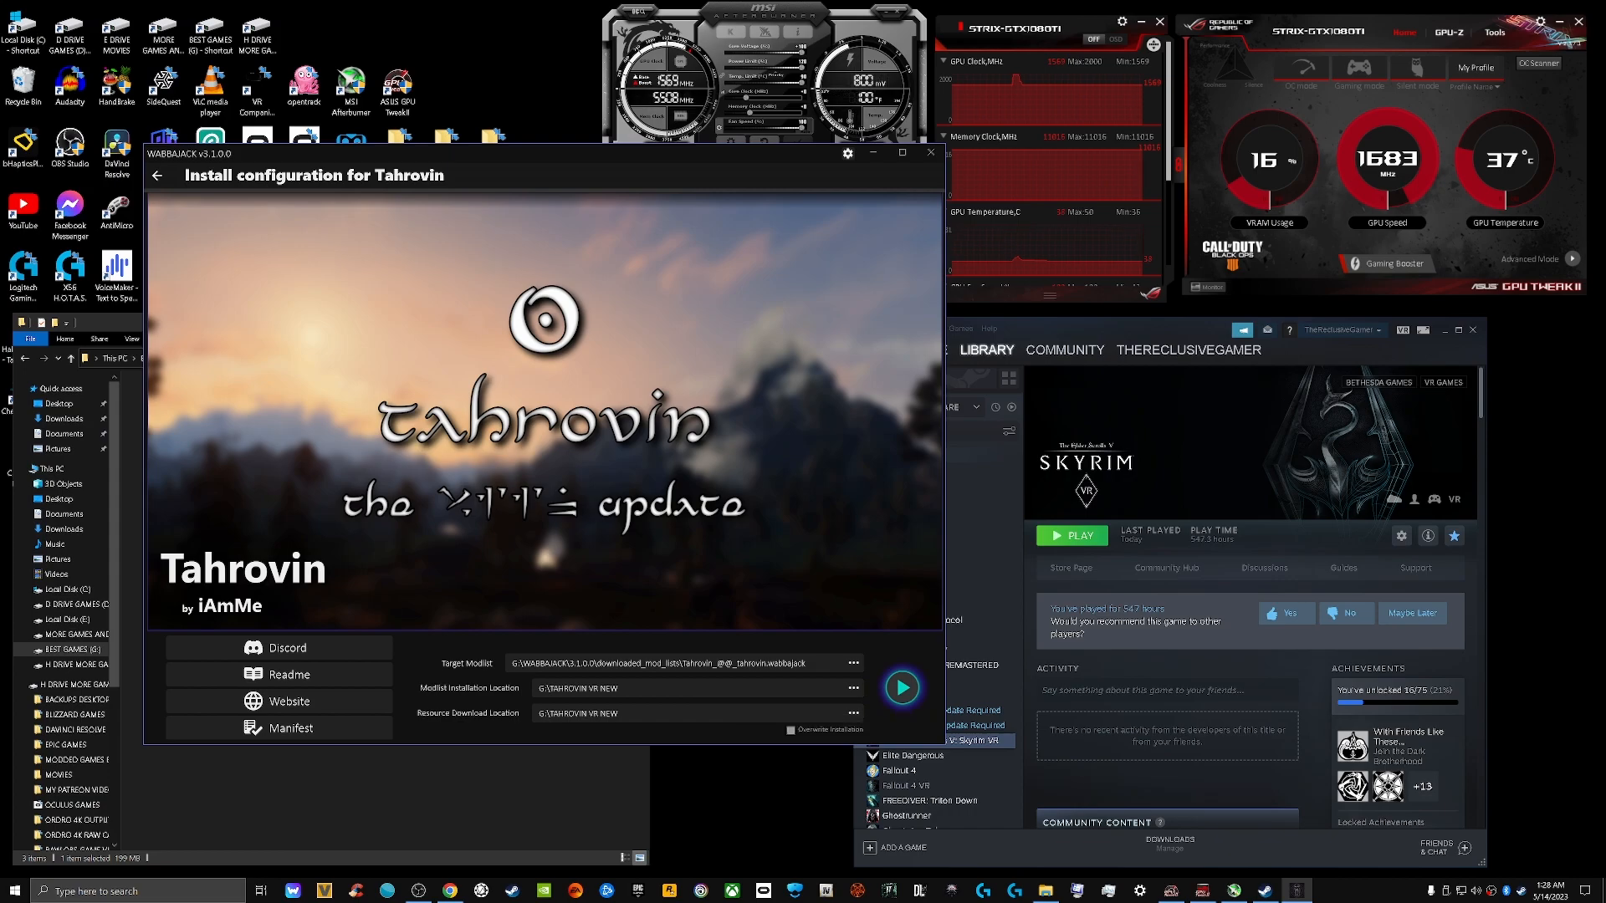
{"action": "left_click", "coordinate": [902, 687]}
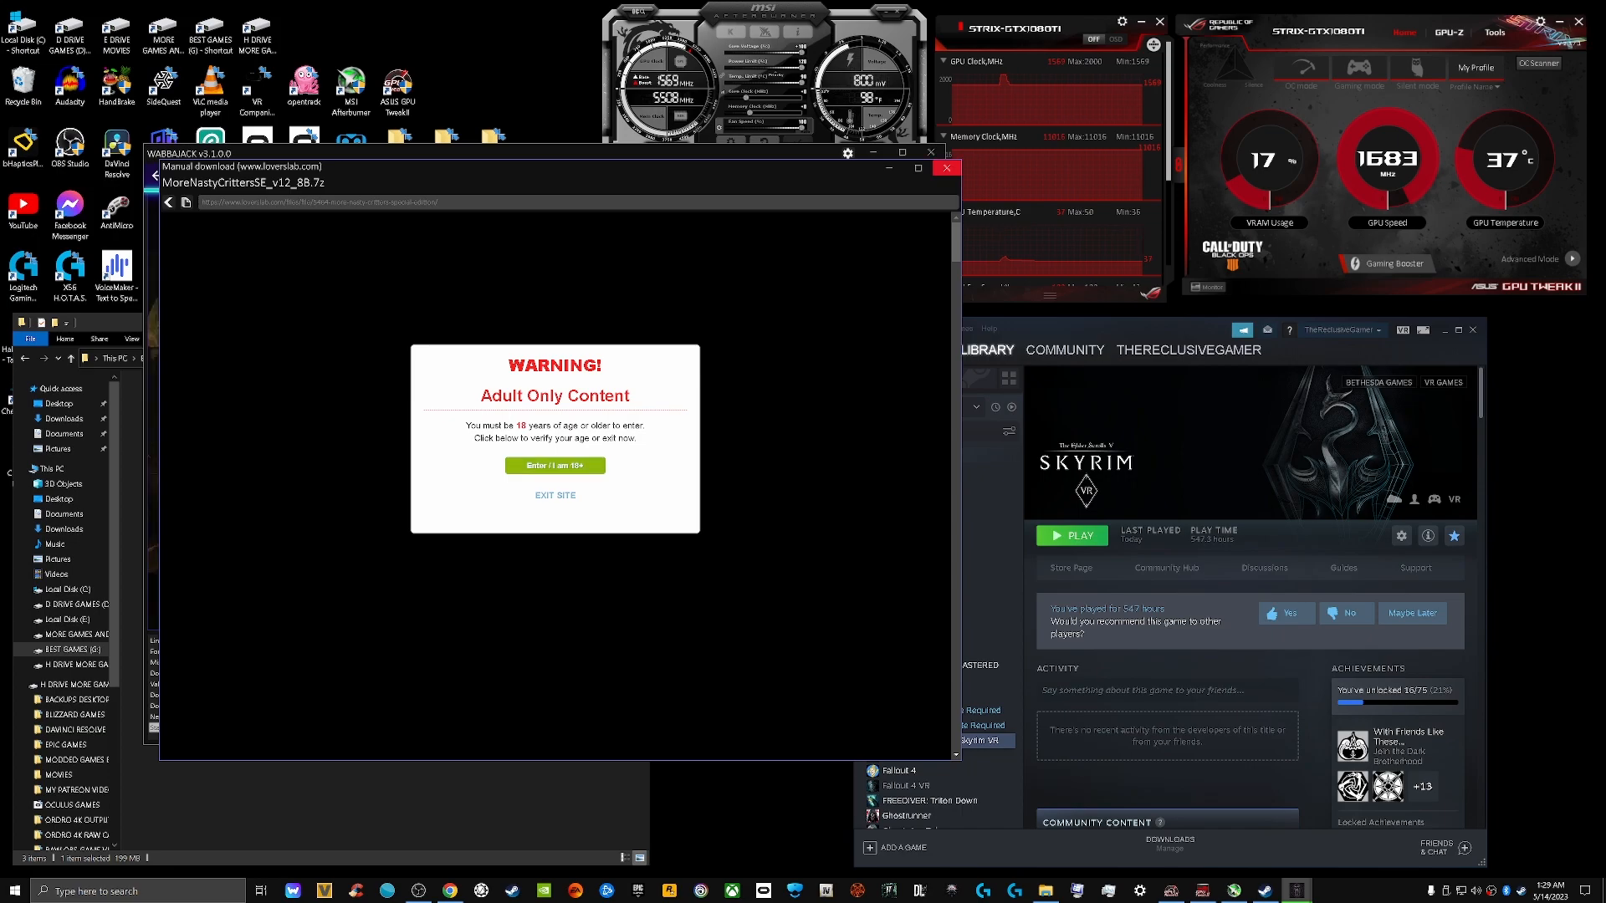
Close the manual download window and Wabbajack, and delete the TAHROVIN VR NEW folder from the G: drive
{"action": "left_click", "coordinate": [946, 168]}
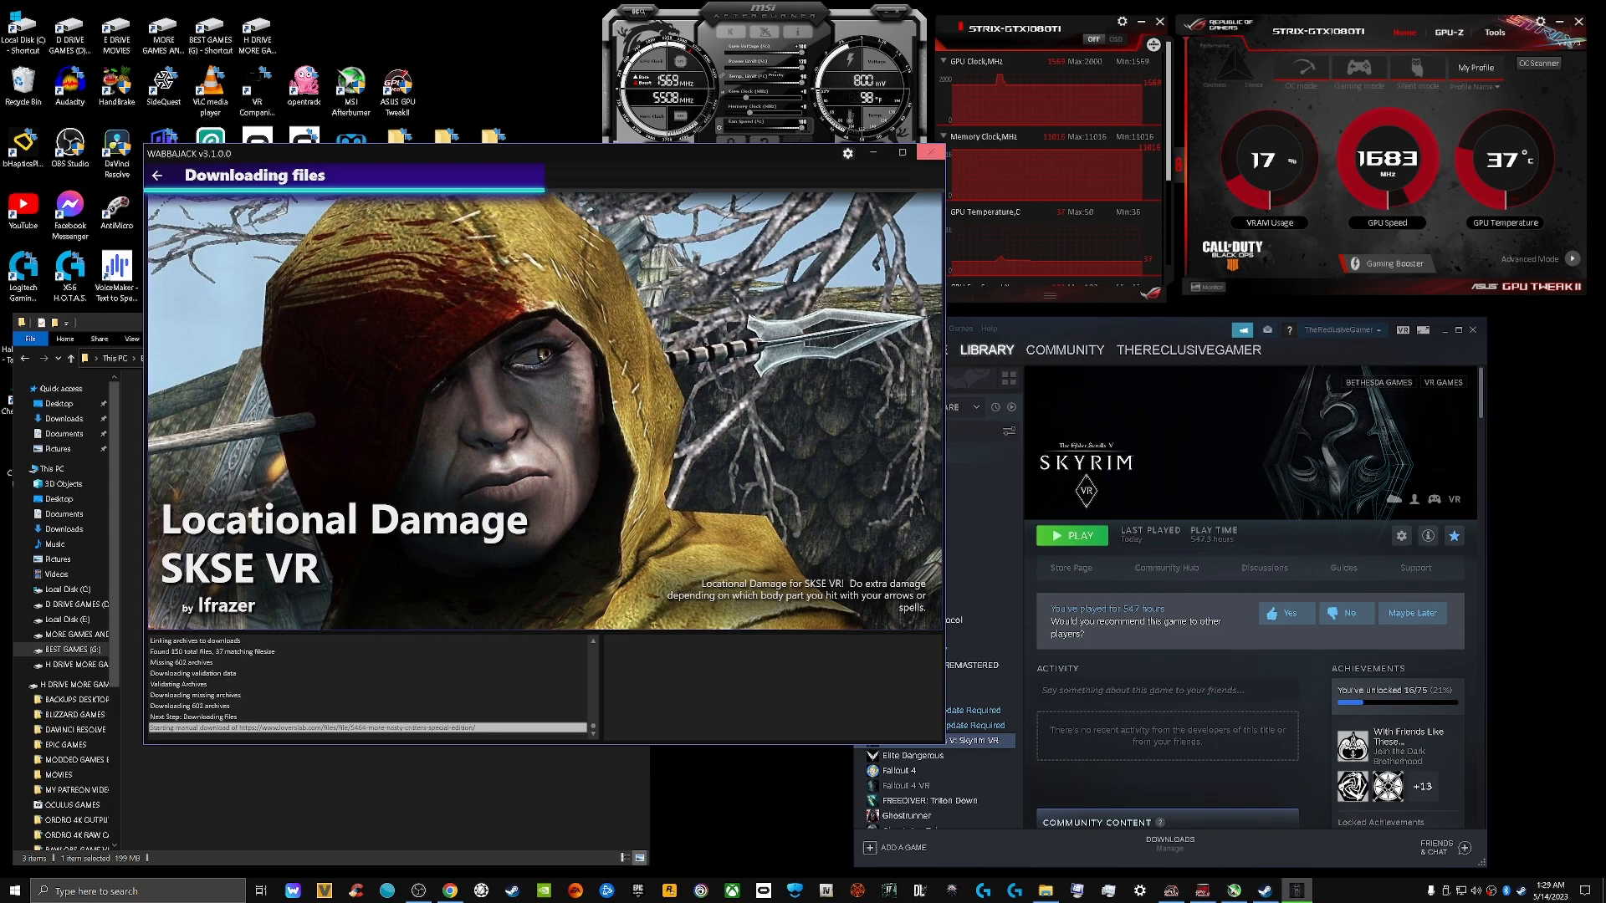
{"action": "left_click", "coordinate": [930, 152]}
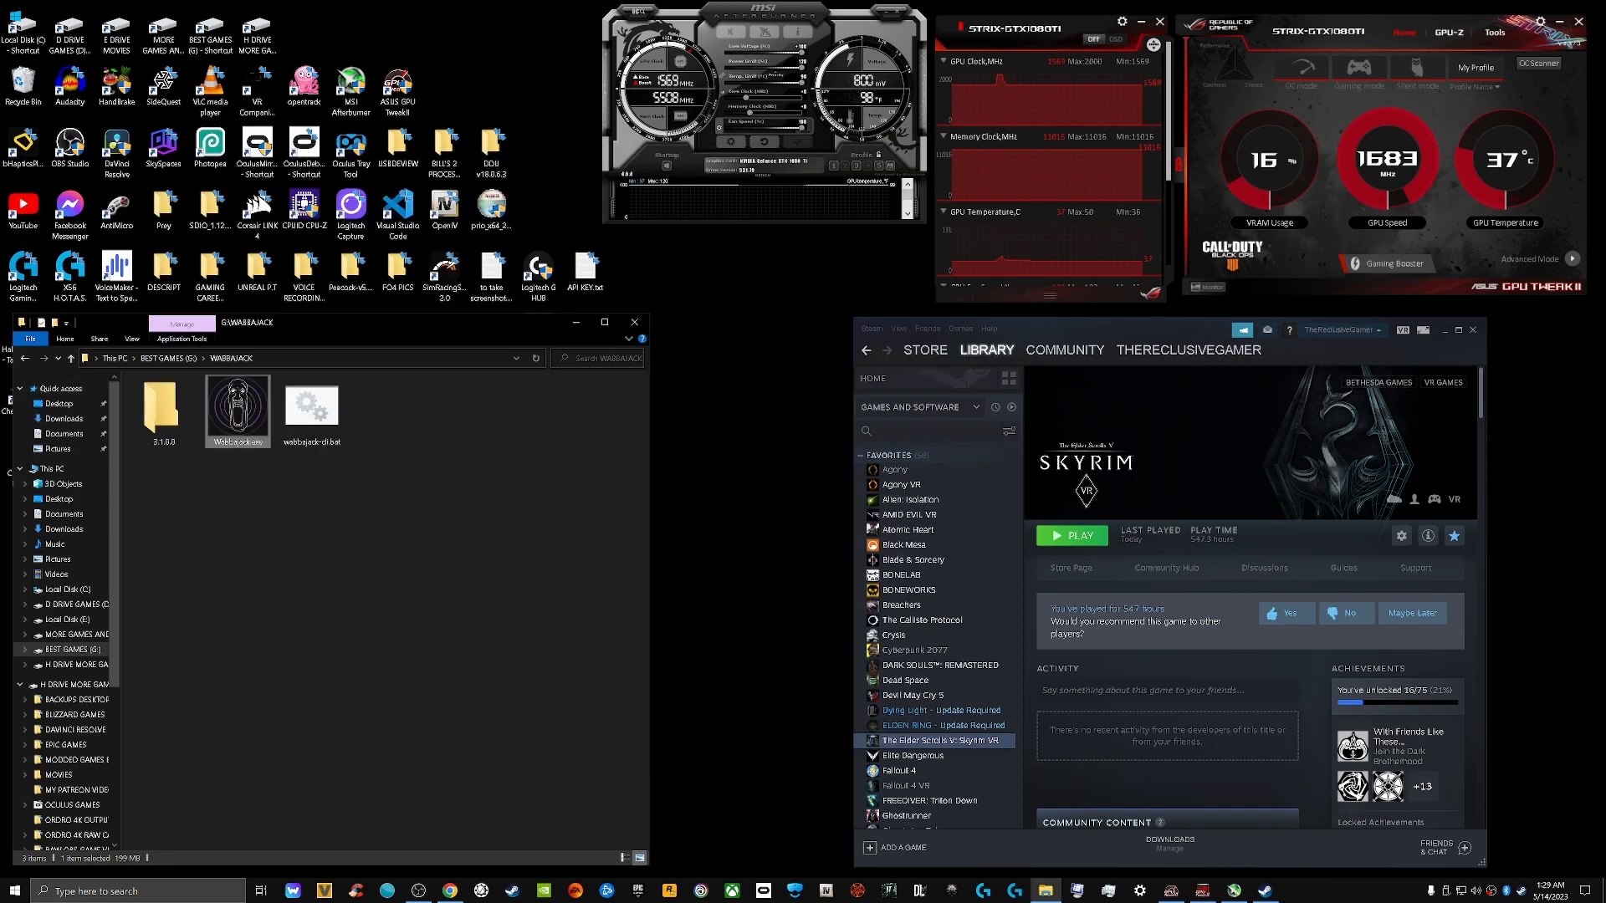
{"action": "left_click", "coordinate": [25, 358]}
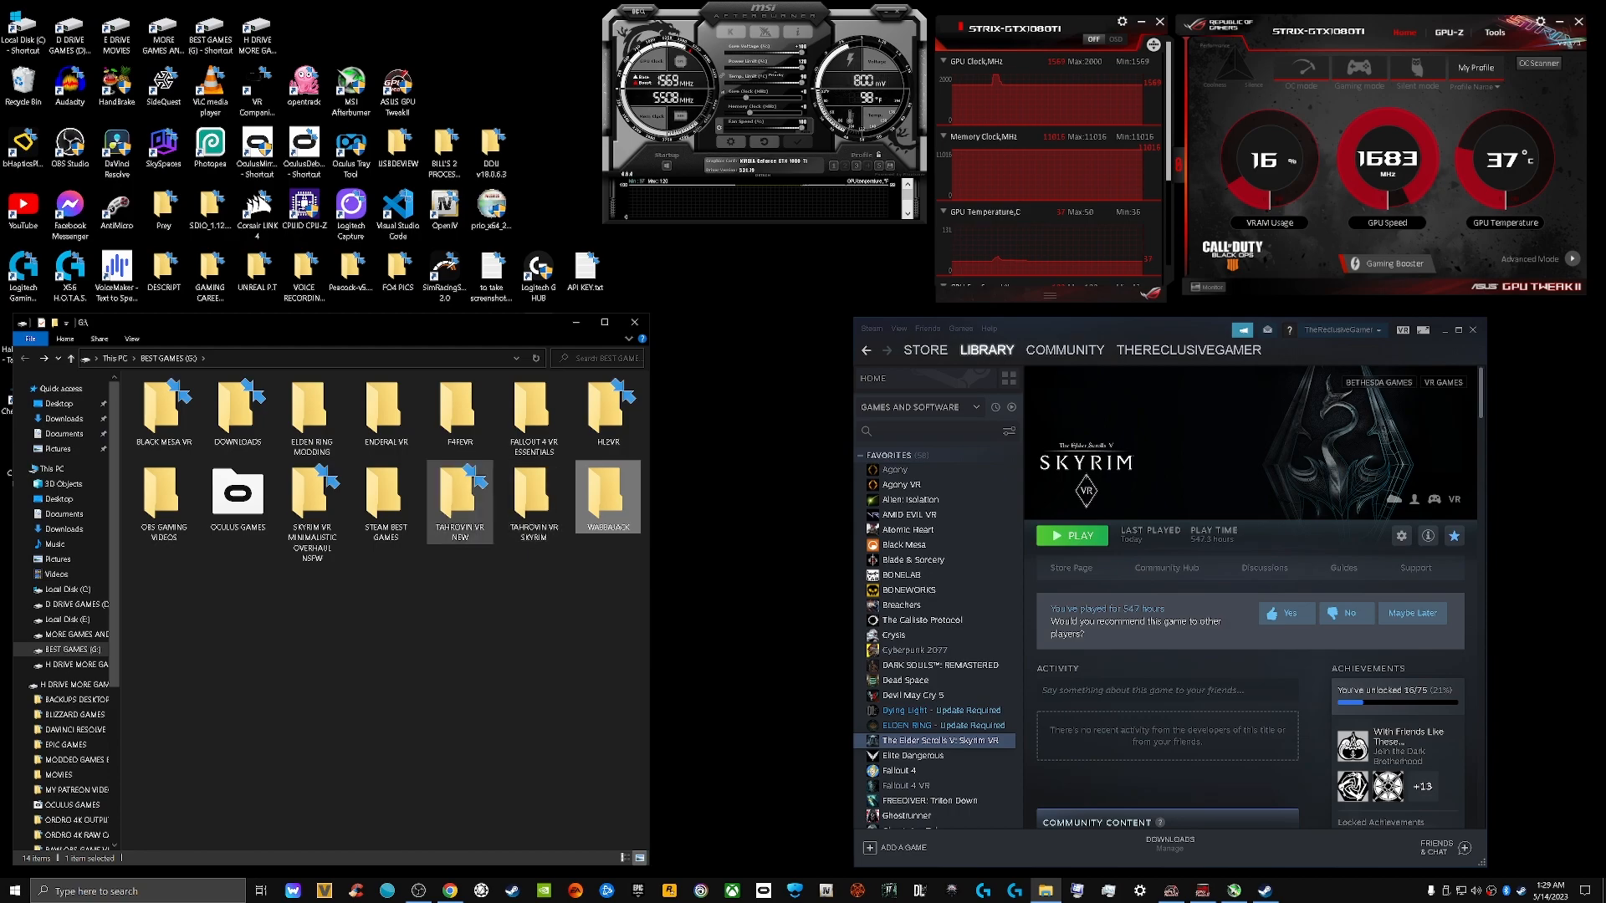
{"action": "left_click", "coordinate": [460, 502]}
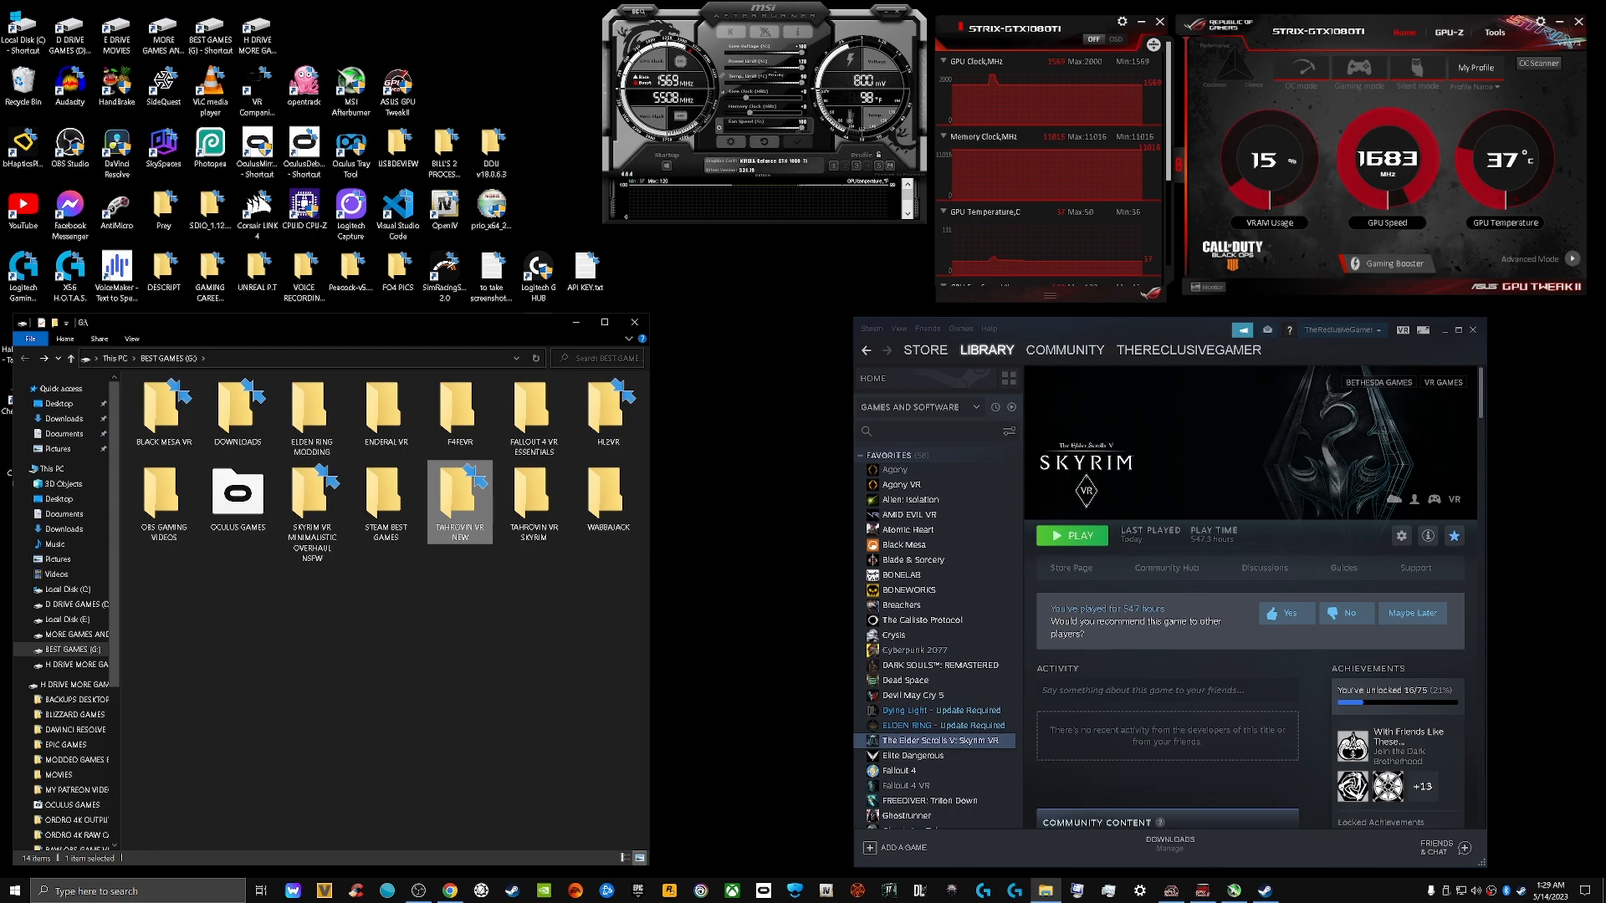
{"action": "right_click", "coordinate": [475, 504]}
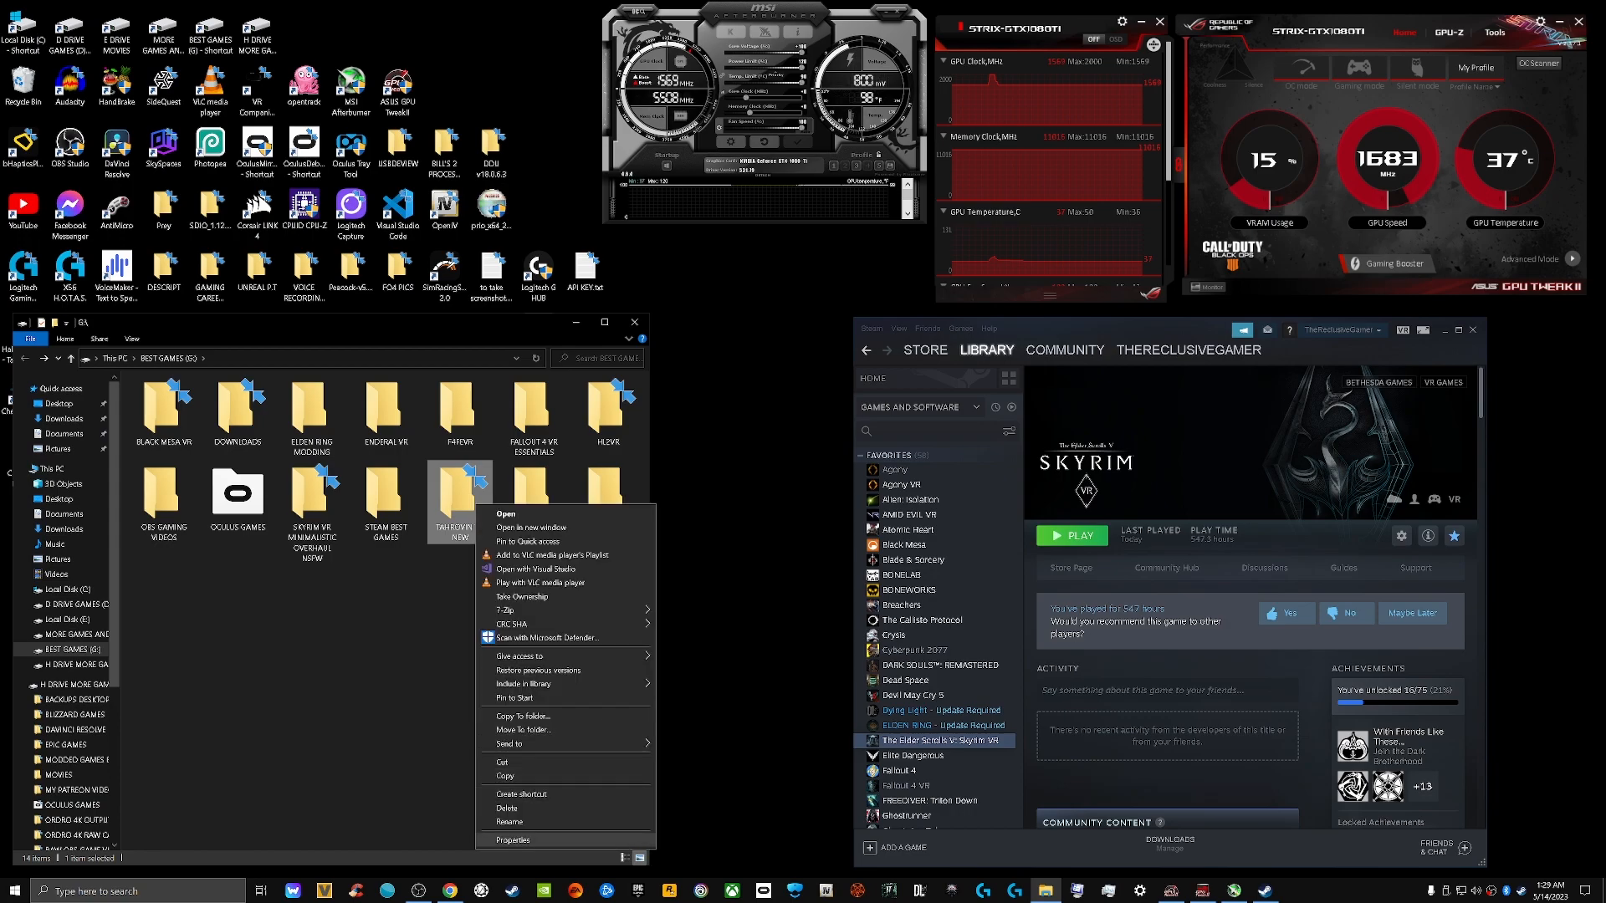
{"action": "left_click", "coordinate": [507, 808]}
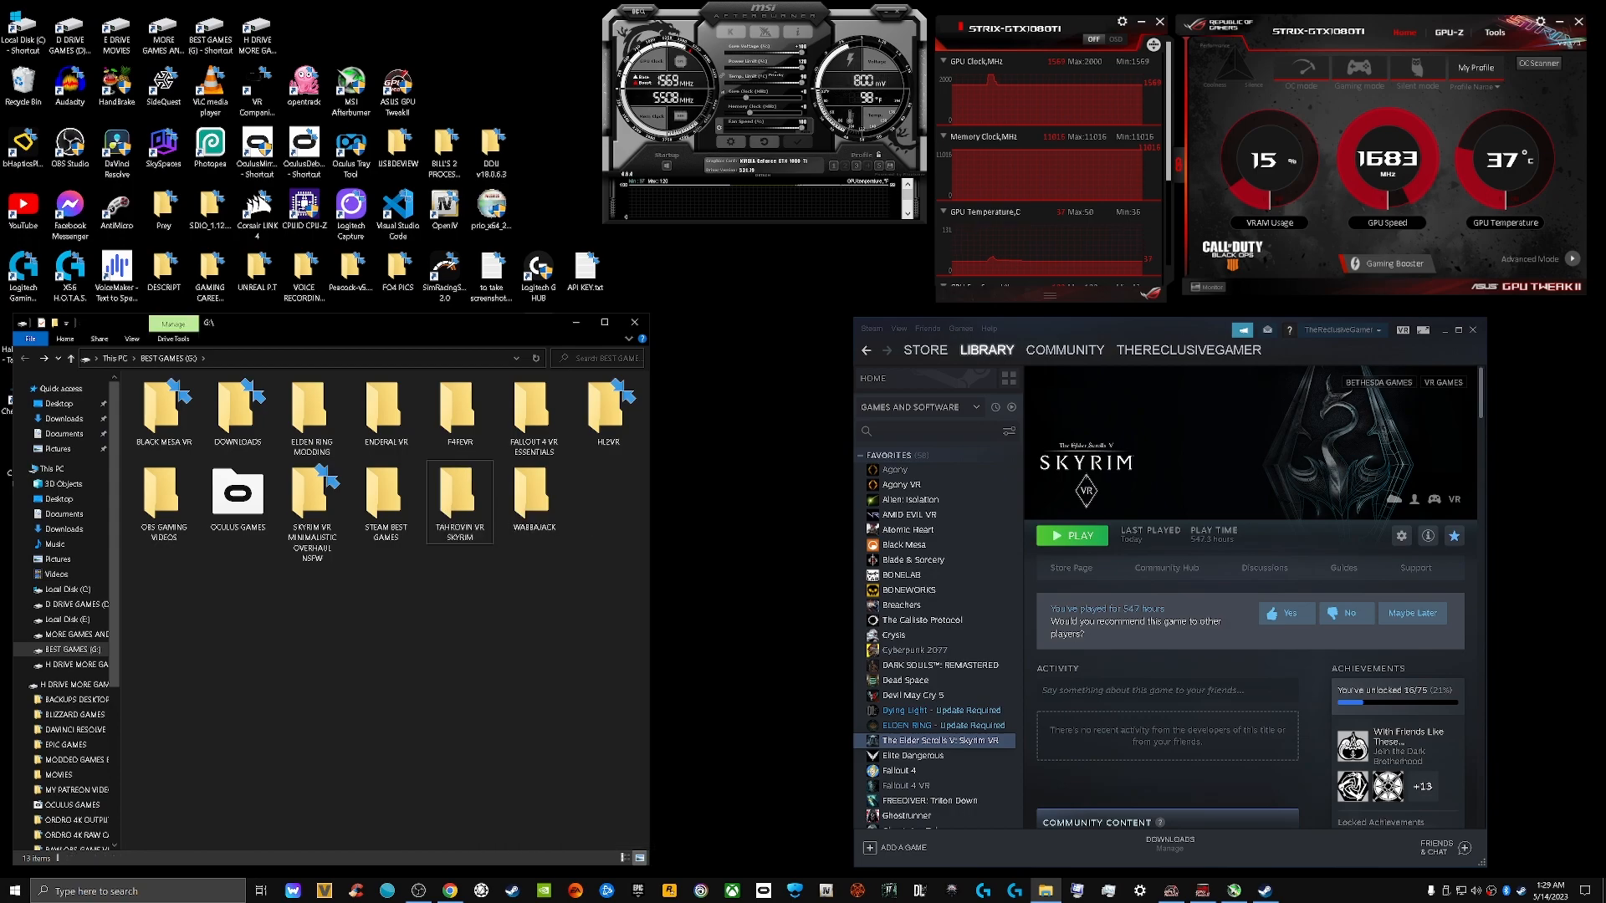
Open the TAHROVIN VR SKYRIM folder on the G: drive and run ModOrganizer.exe as administrator
{"action": "left_click", "coordinate": [533, 500]}
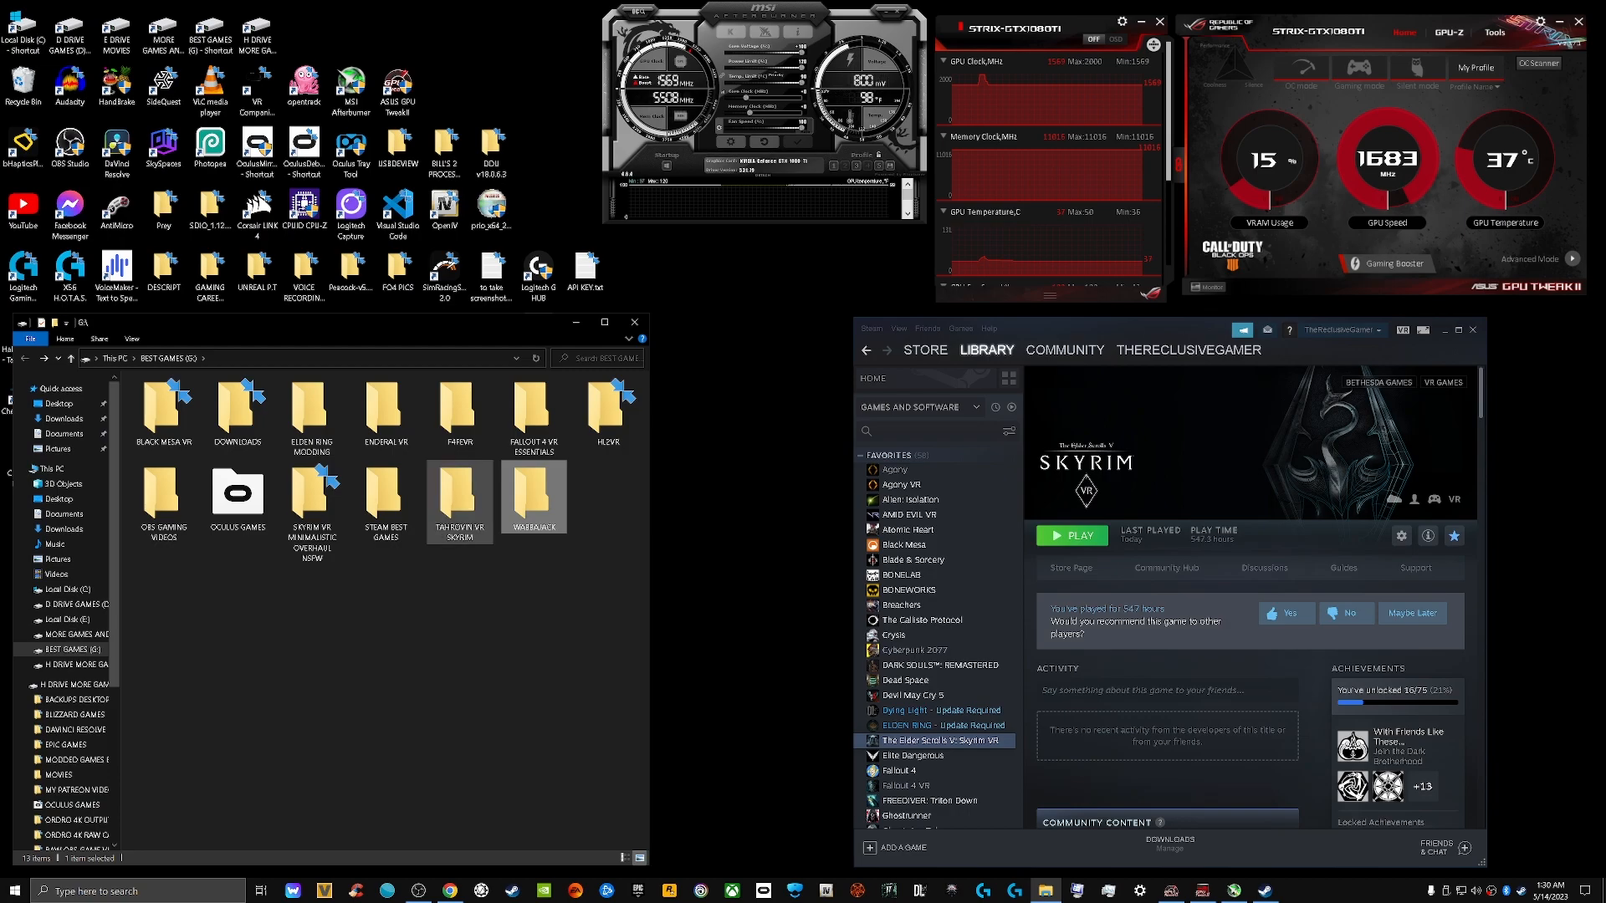
{"action": "double_click", "coordinate": [460, 502]}
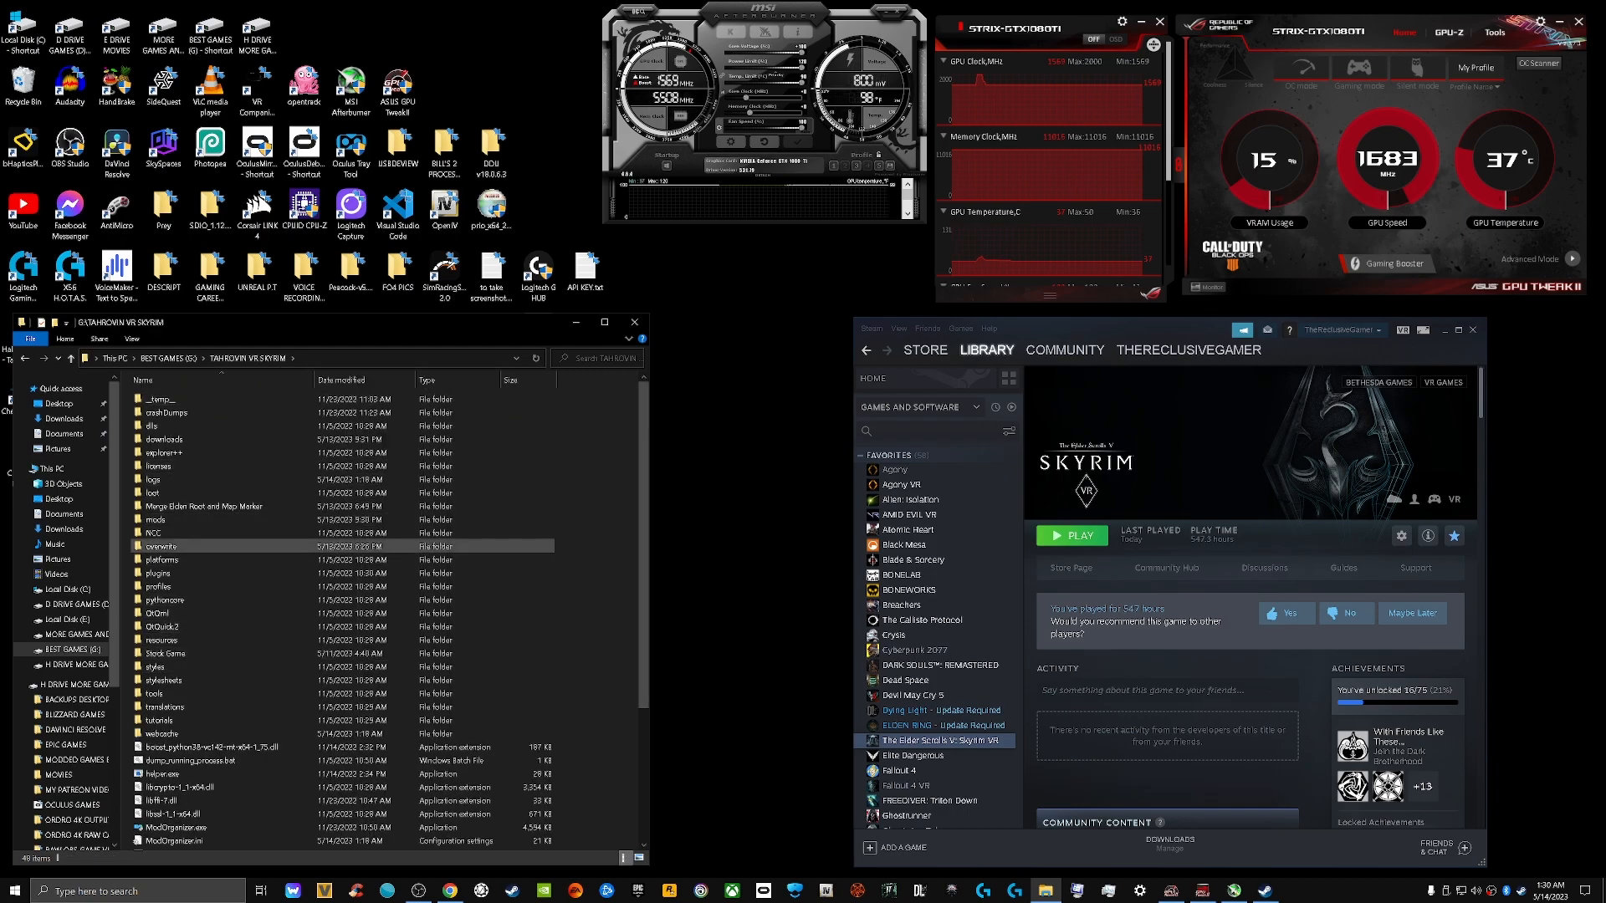
{"action": "scroll", "coordinate": [343, 540], "scroll_direction": "down", "scroll_amount": 1}
{"action": "scroll", "coordinate": [343, 543], "scroll_direction": "down", "scroll_amount": 3}
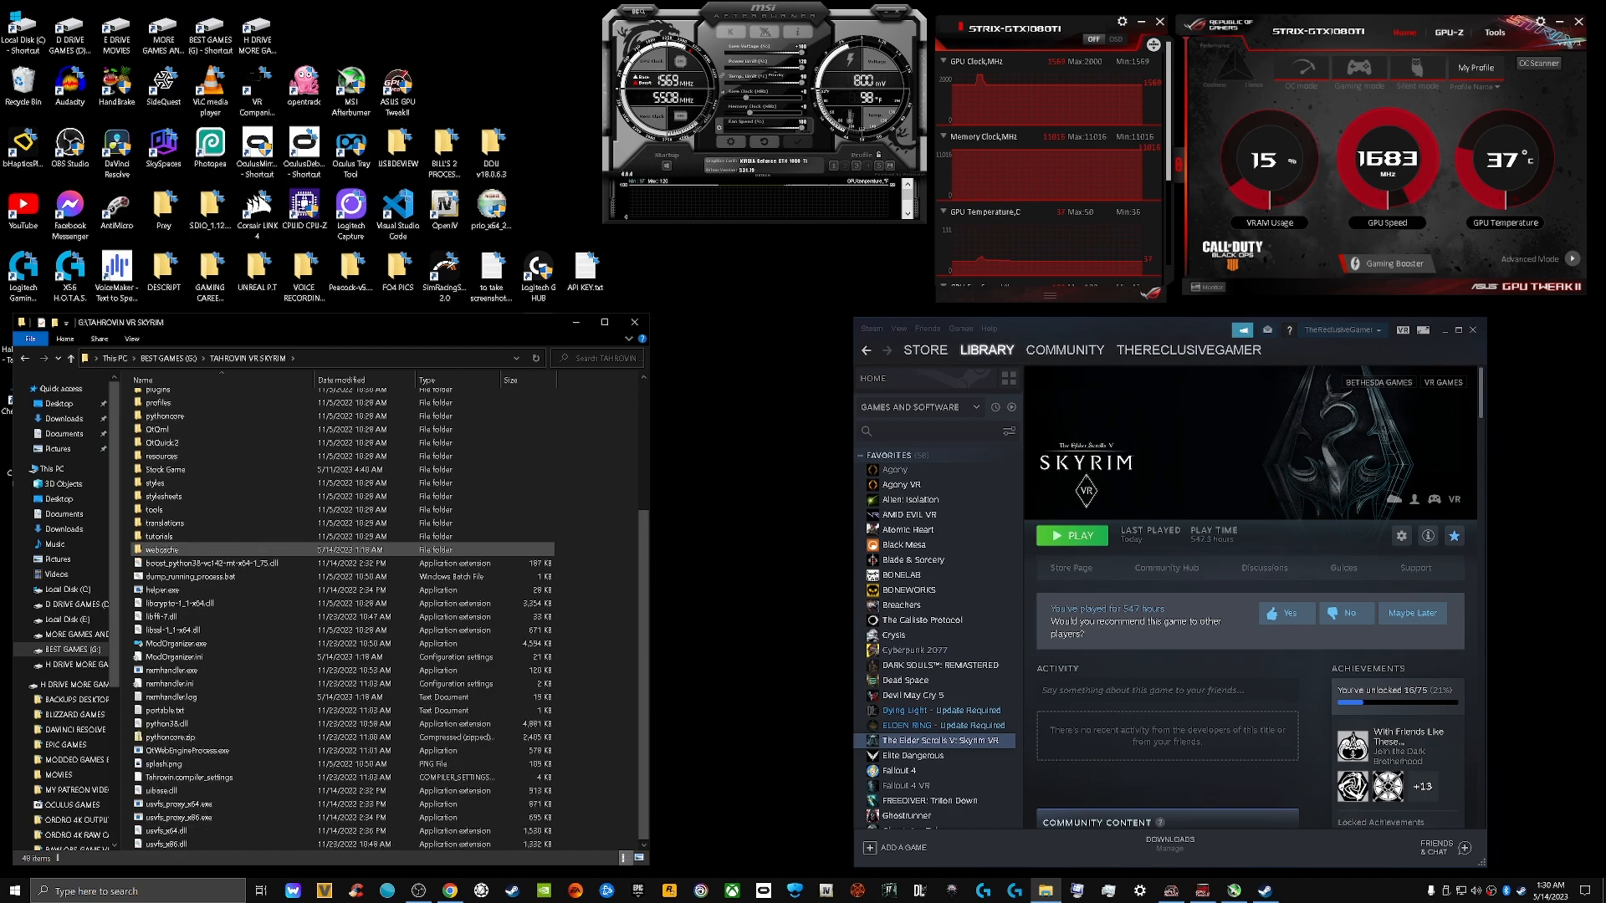
{"action": "scroll", "coordinate": [343, 548], "scroll_direction": "up", "scroll_amount": 5}
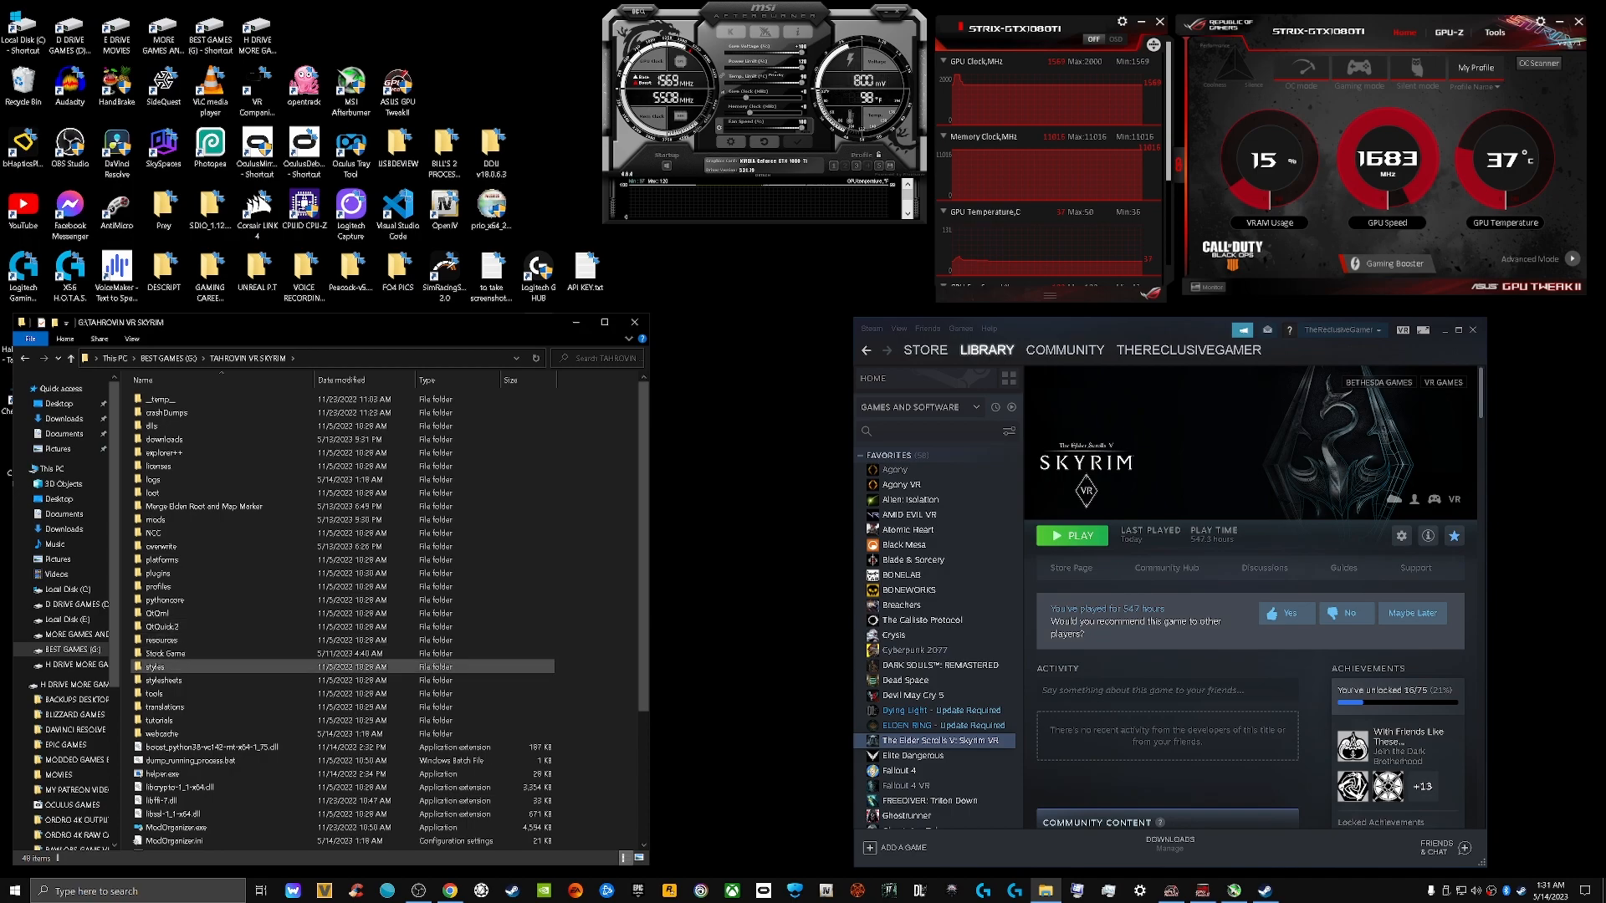
{"action": "scroll", "coordinate": [293, 711], "scroll_direction": "down", "scroll_amount": 2}
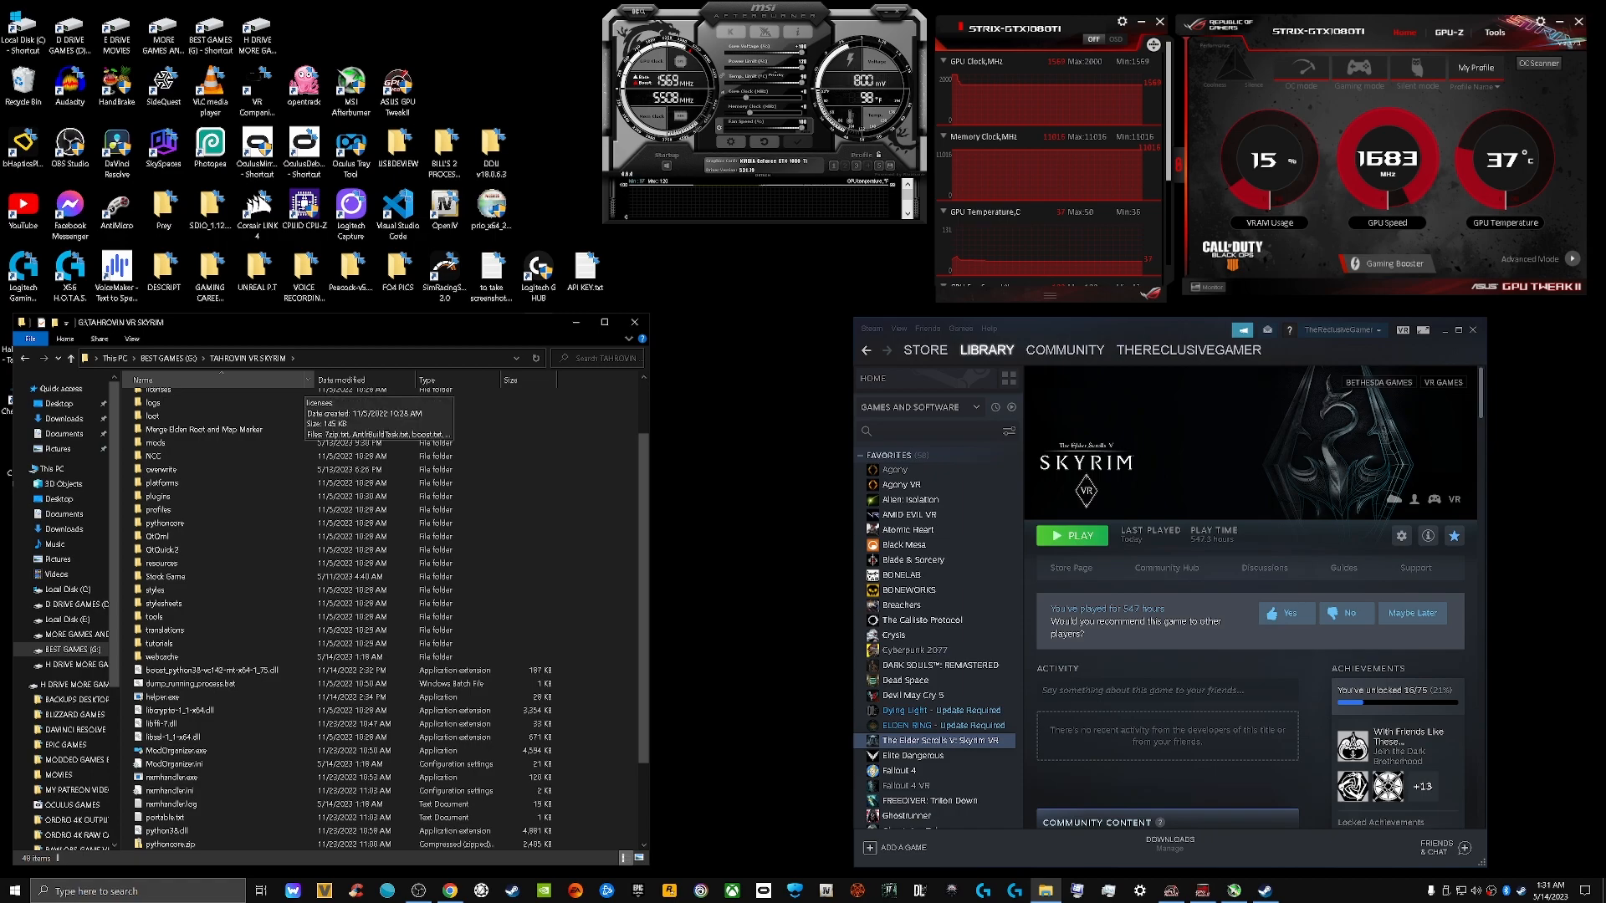
{"action": "scroll", "coordinate": [251, 736], "scroll_direction": "down", "scroll_amount": 1}
{"action": "scroll", "coordinate": [251, 736], "scroll_direction": "down", "scroll_amount": 2}
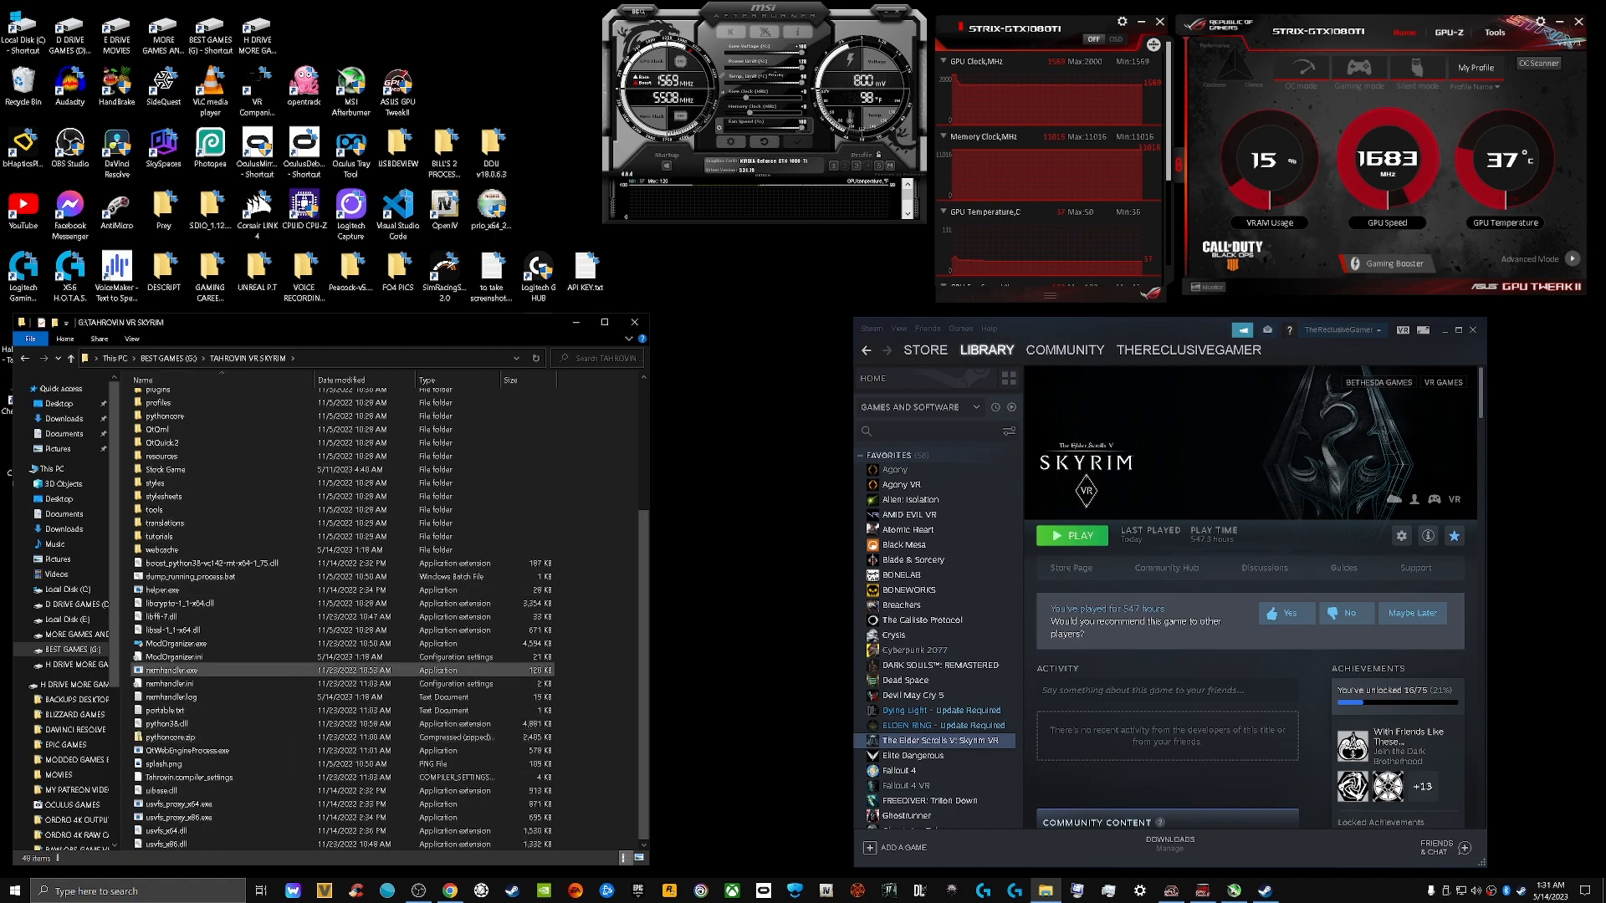
{"action": "right_click", "coordinate": [261, 643]}
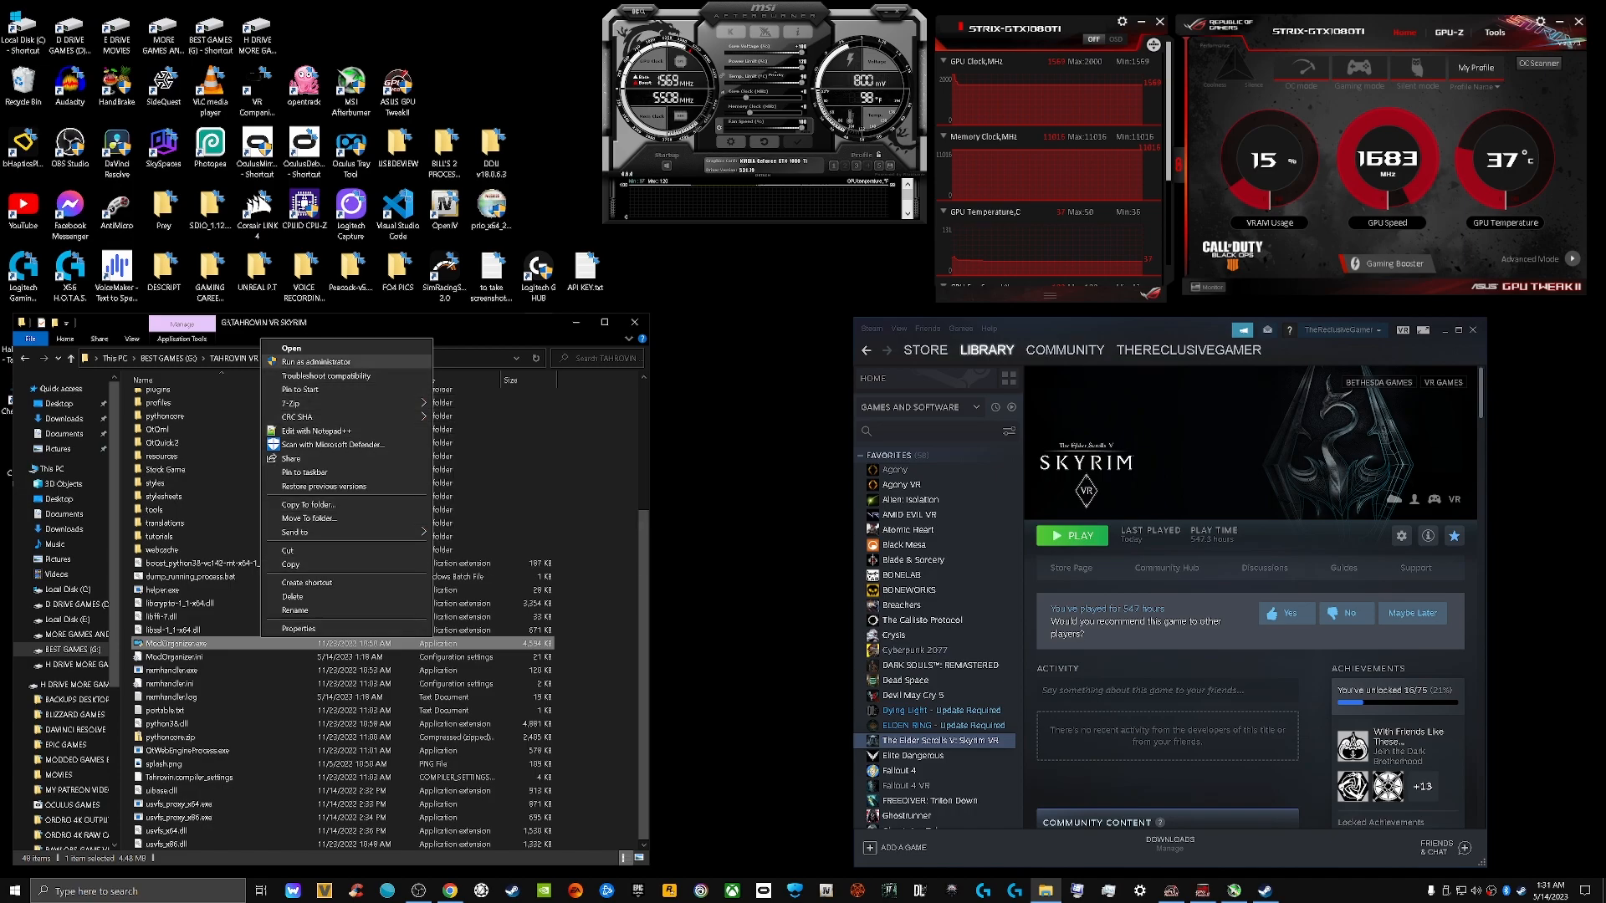
{"action": "left_click", "coordinate": [316, 361]}
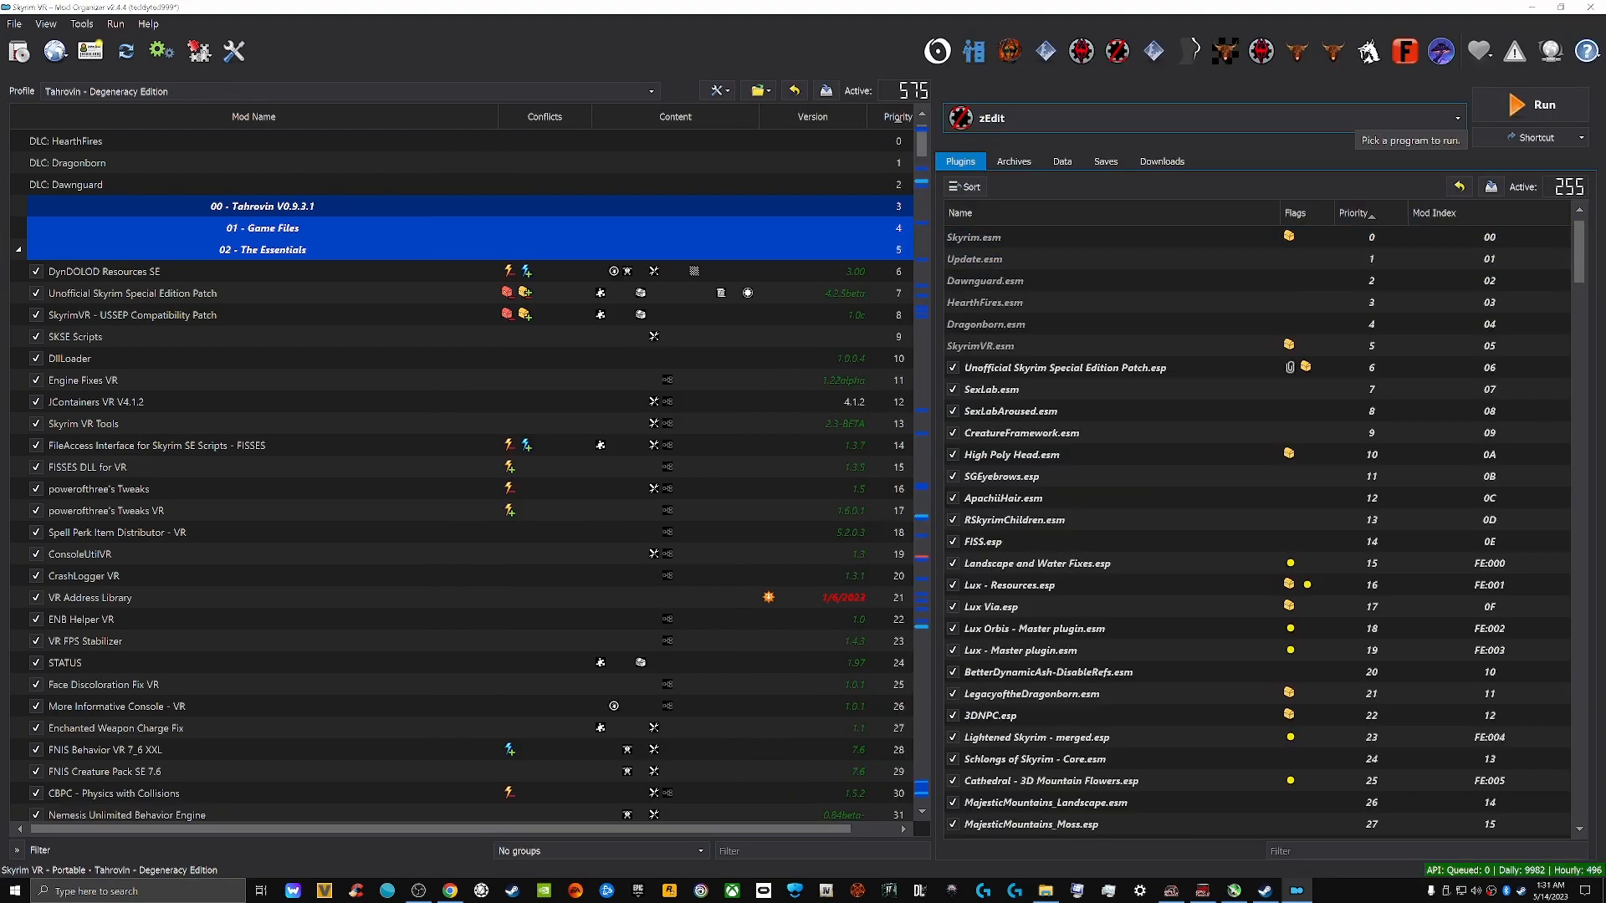
Examine the ends of the plugin list and the mod list, and check the active plugin counts by type
{"action": "left_click", "coordinate": [104, 684]}
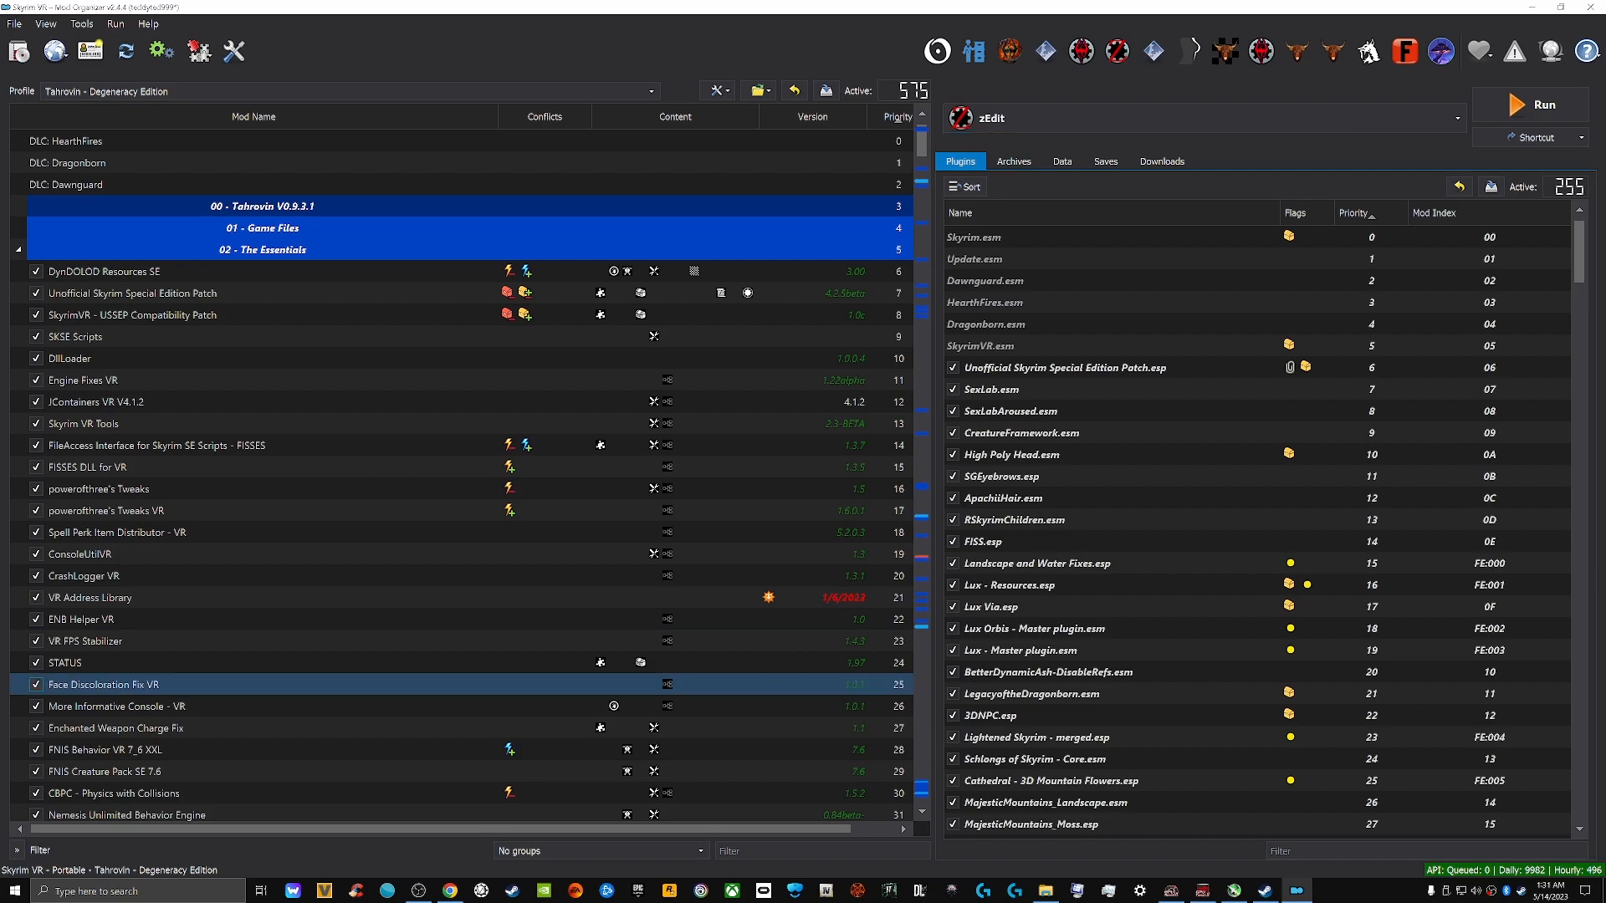
{"action": "mouse_move", "coordinate": [849, 684]}
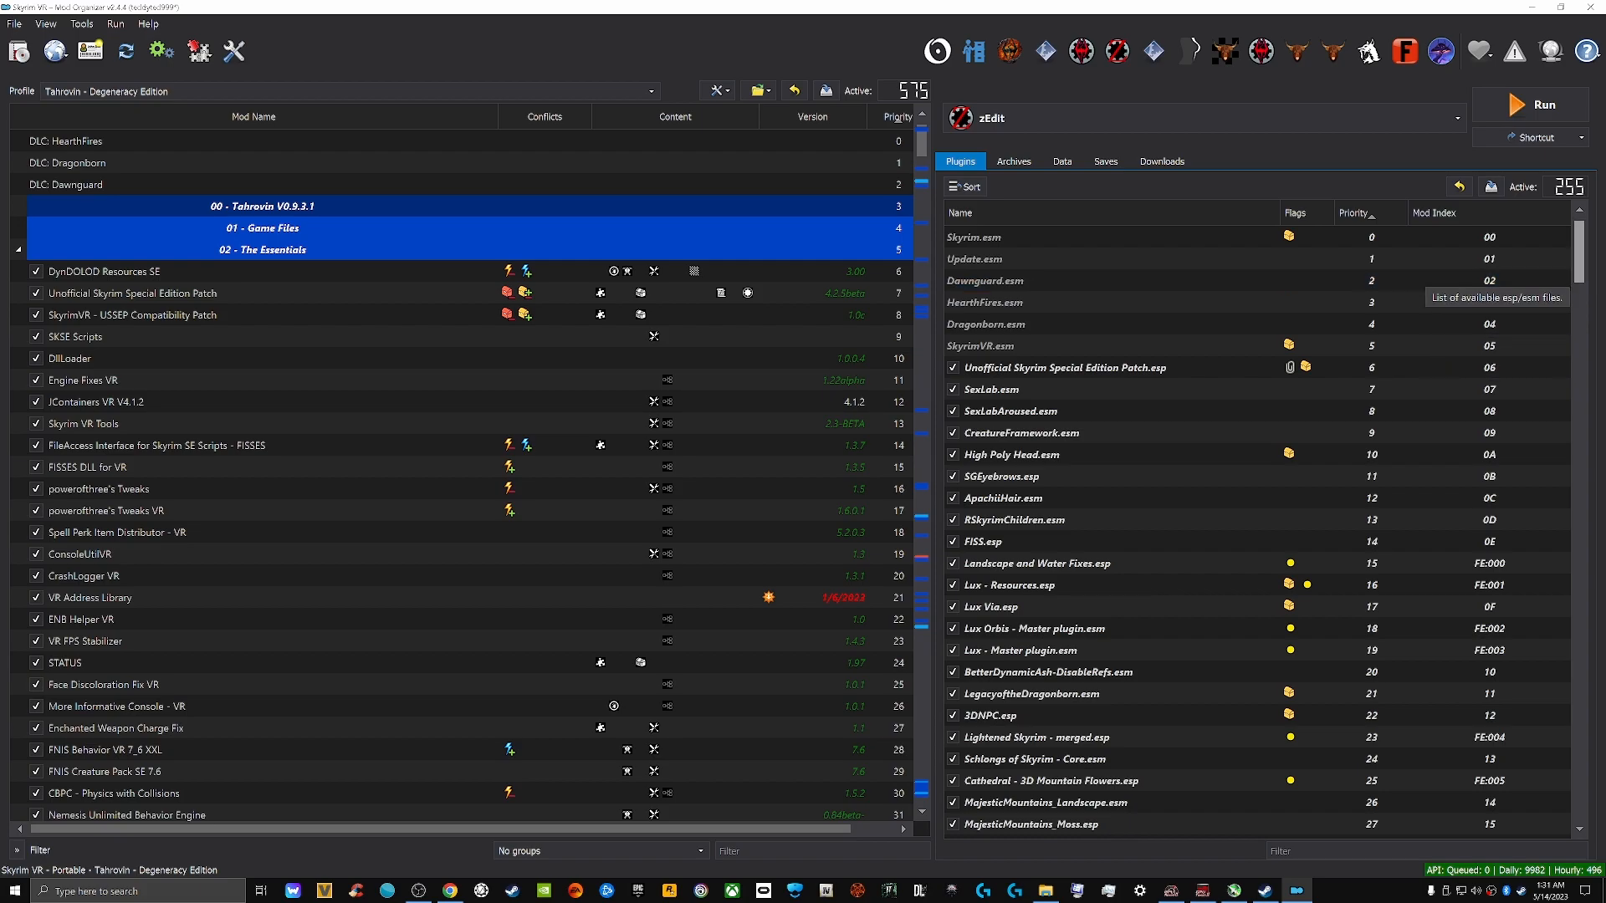
{"action": "right_click", "coordinate": [1579, 268]}
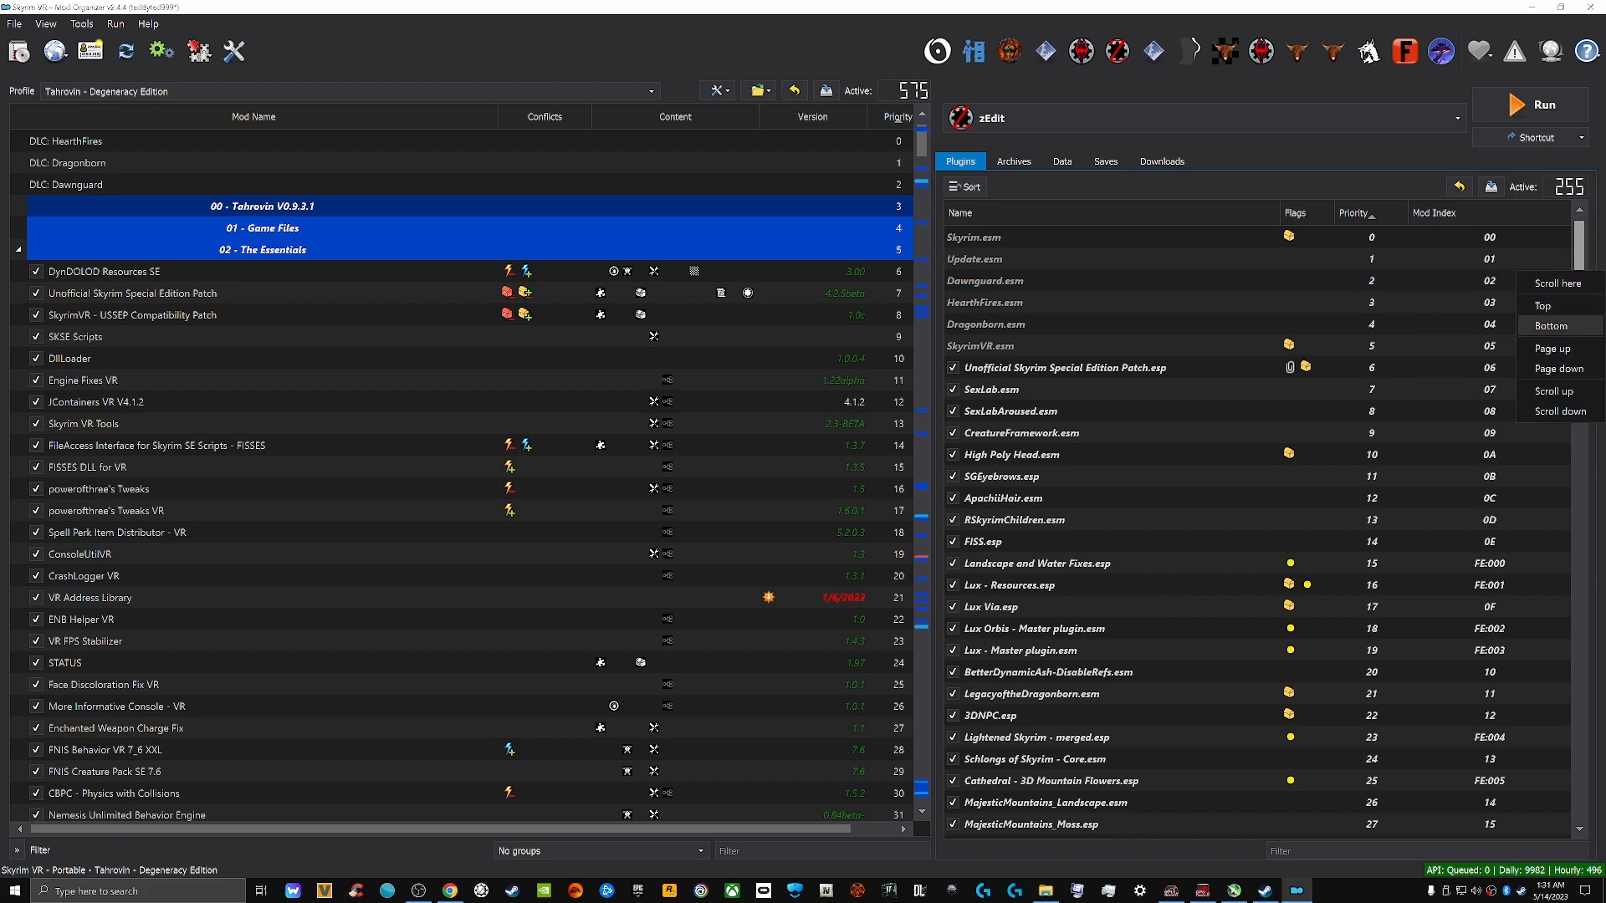
{"action": "left_click", "coordinate": [1548, 325]}
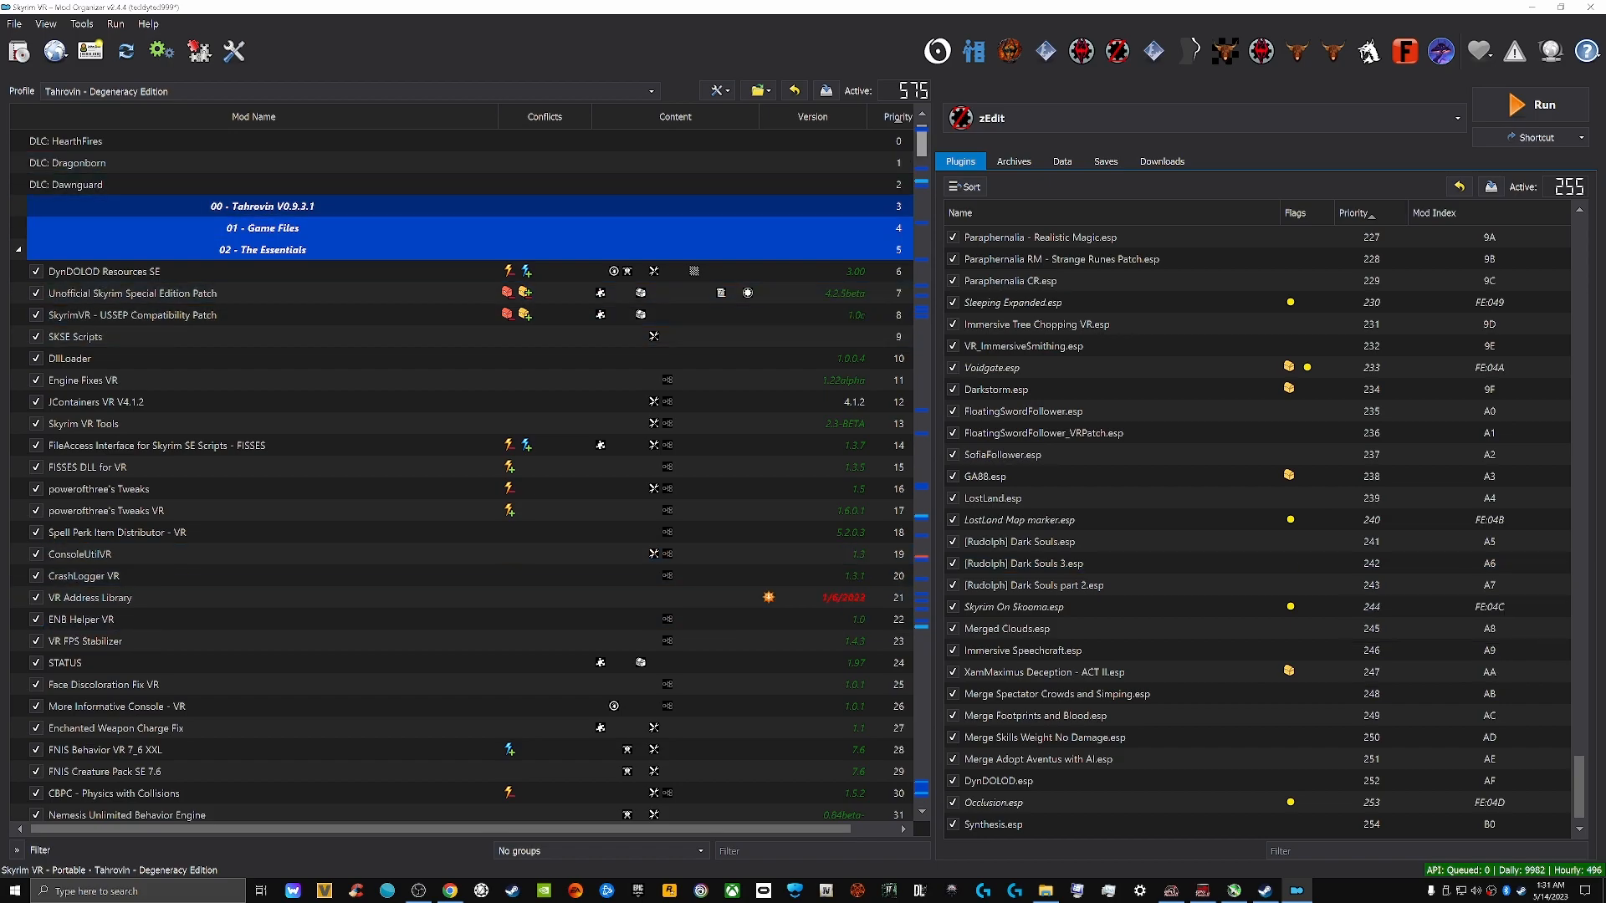
{"action": "right_click", "coordinate": [922, 149]}
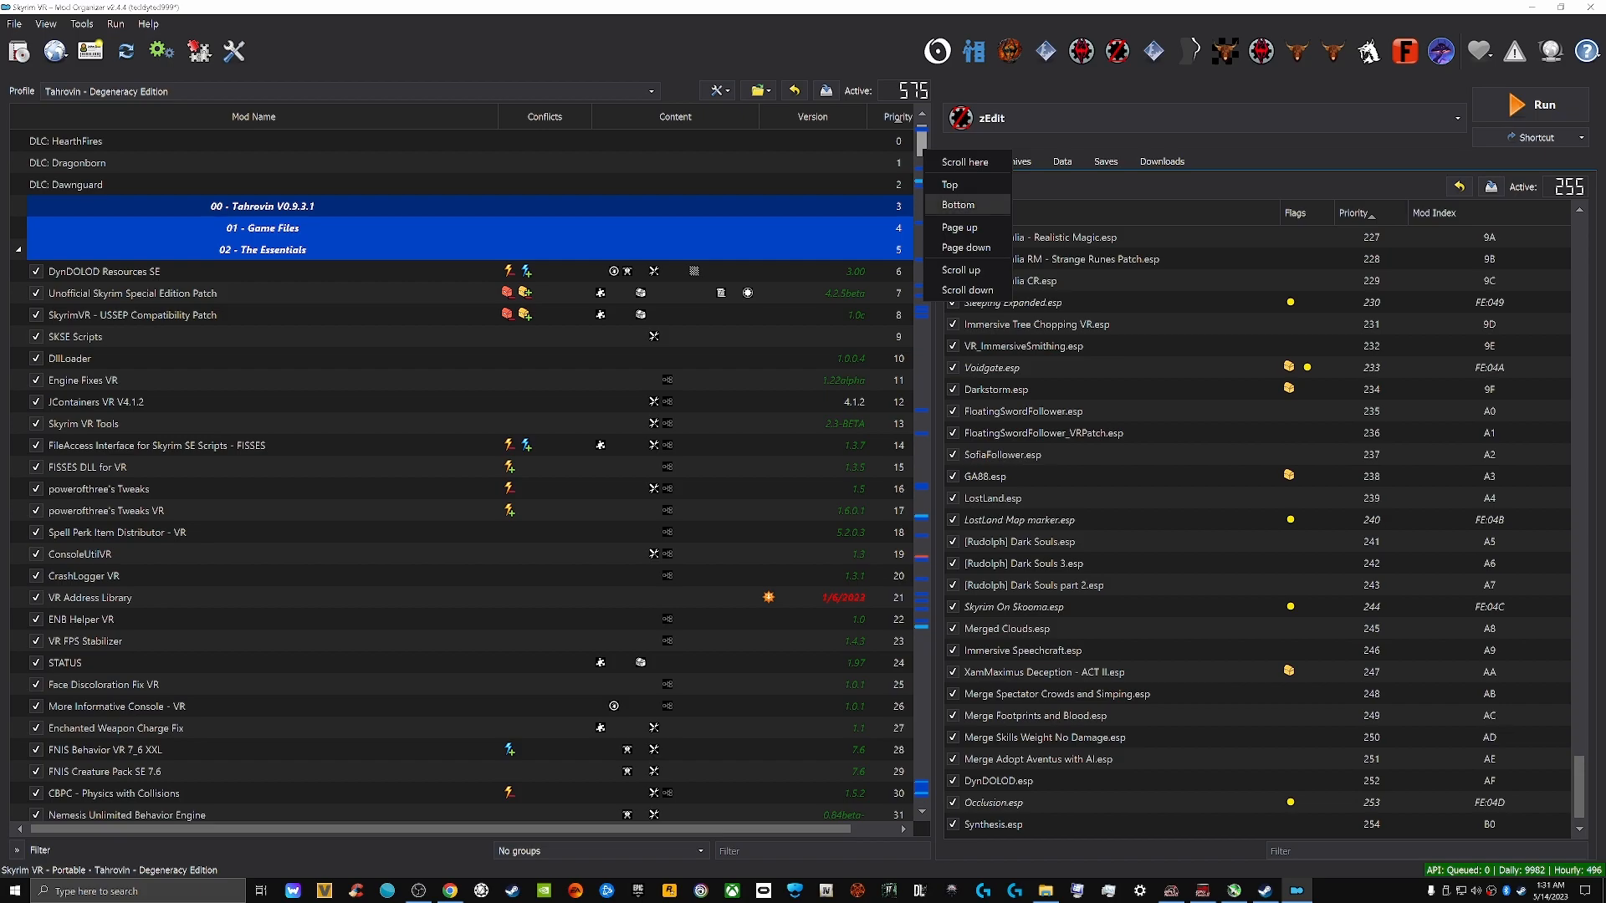
{"action": "left_click", "coordinate": [958, 205]}
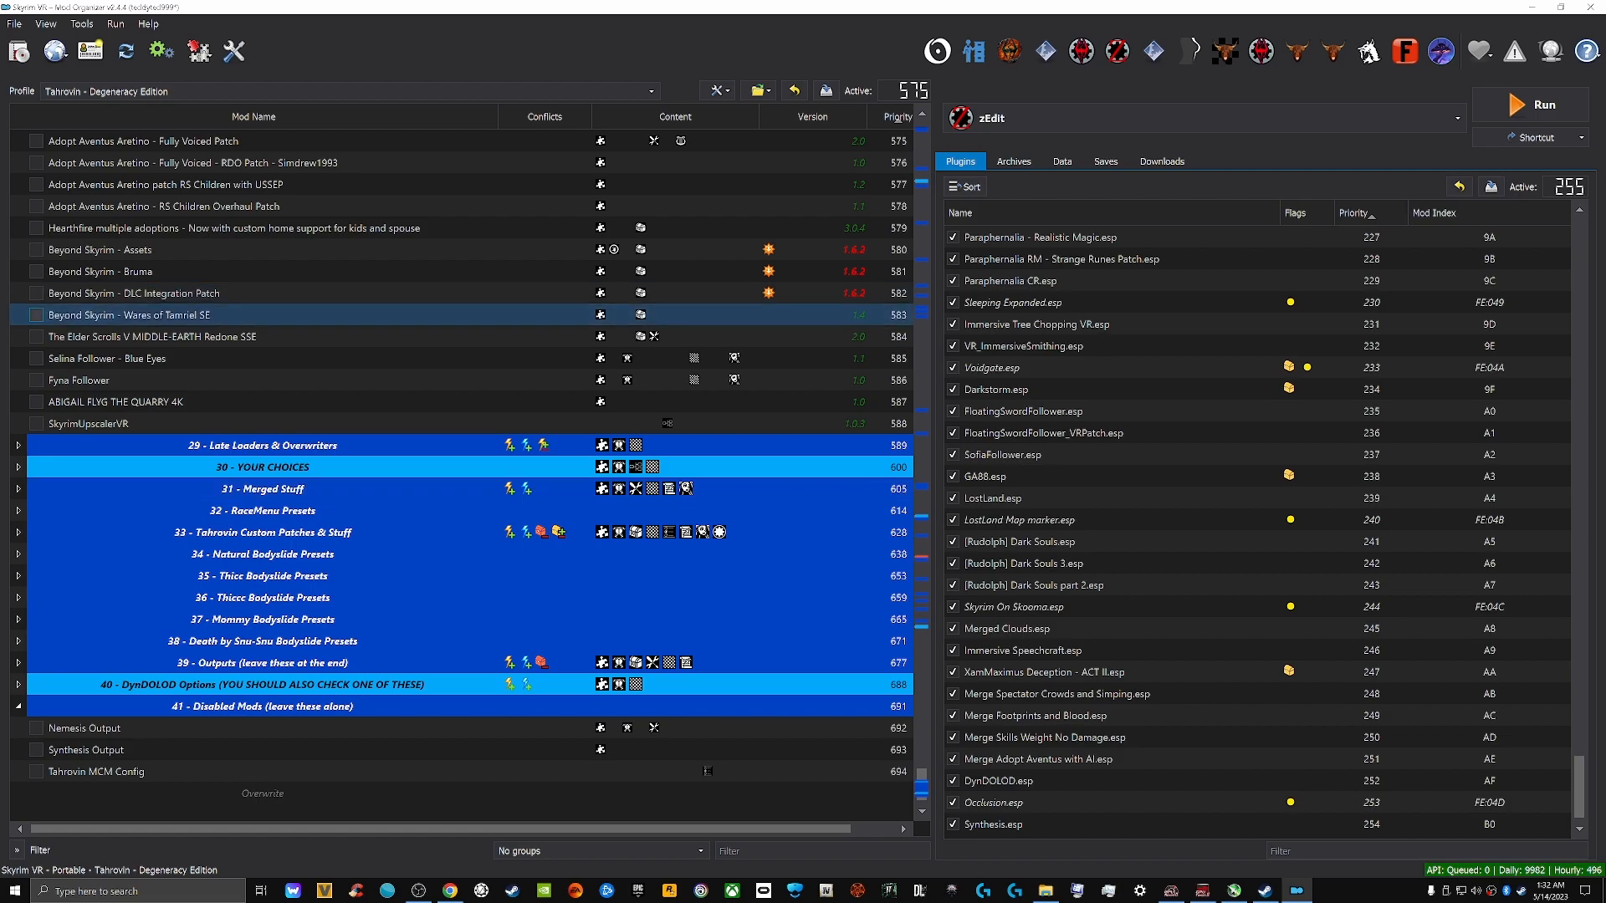
{"action": "scroll", "coordinate": [251, 293], "scroll_direction": "up", "scroll_amount": 3}
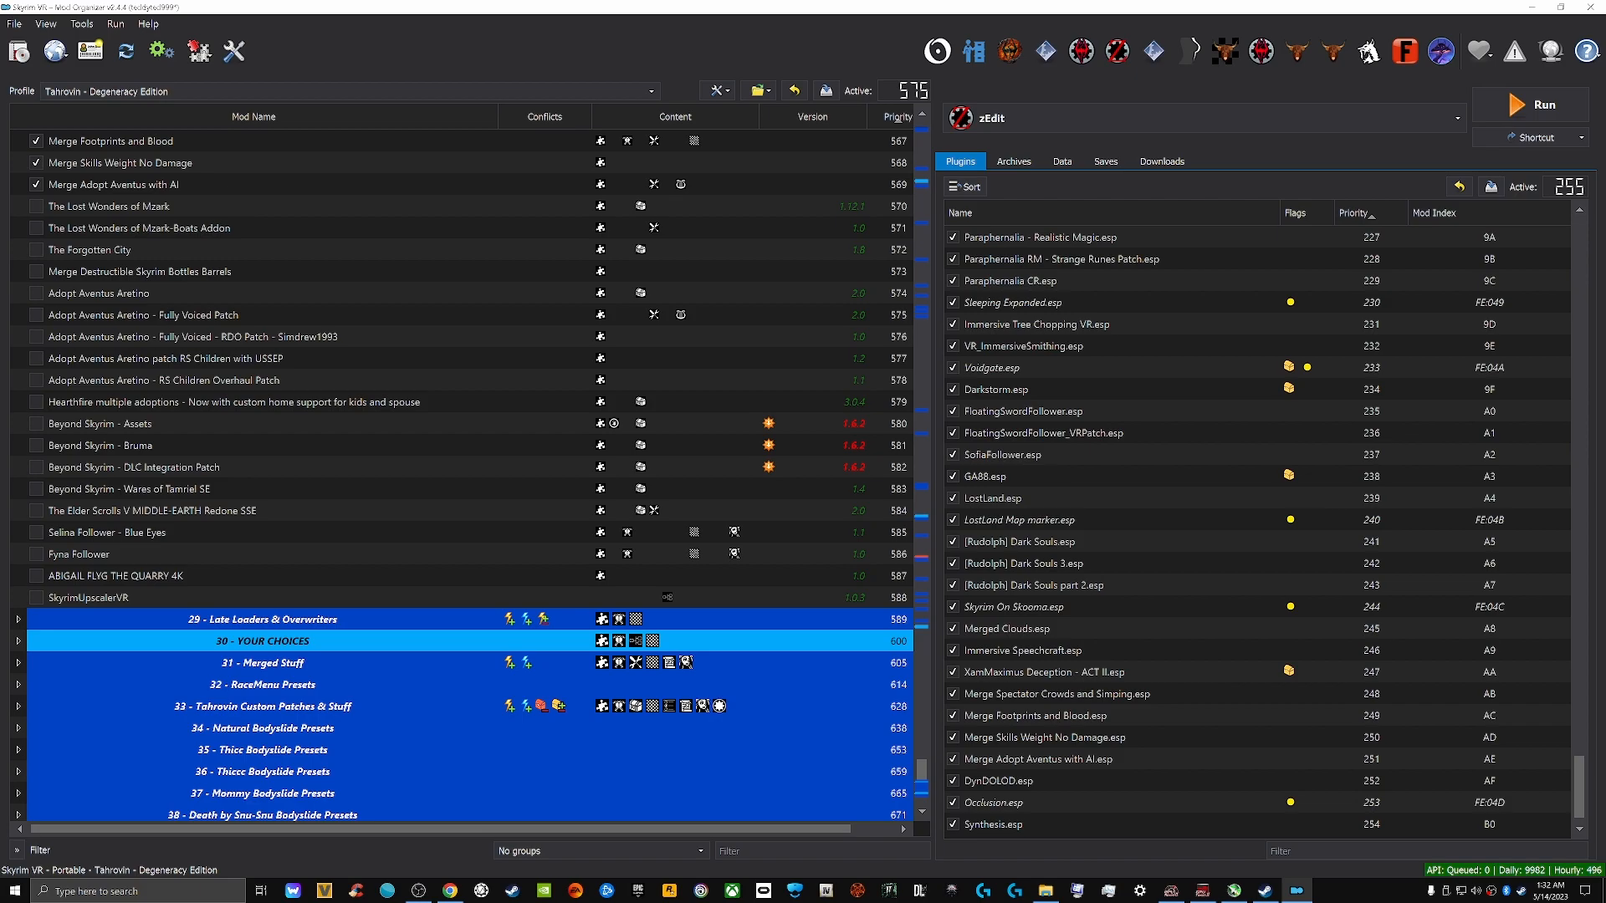
{"action": "mouse_move", "coordinate": [1570, 184]}
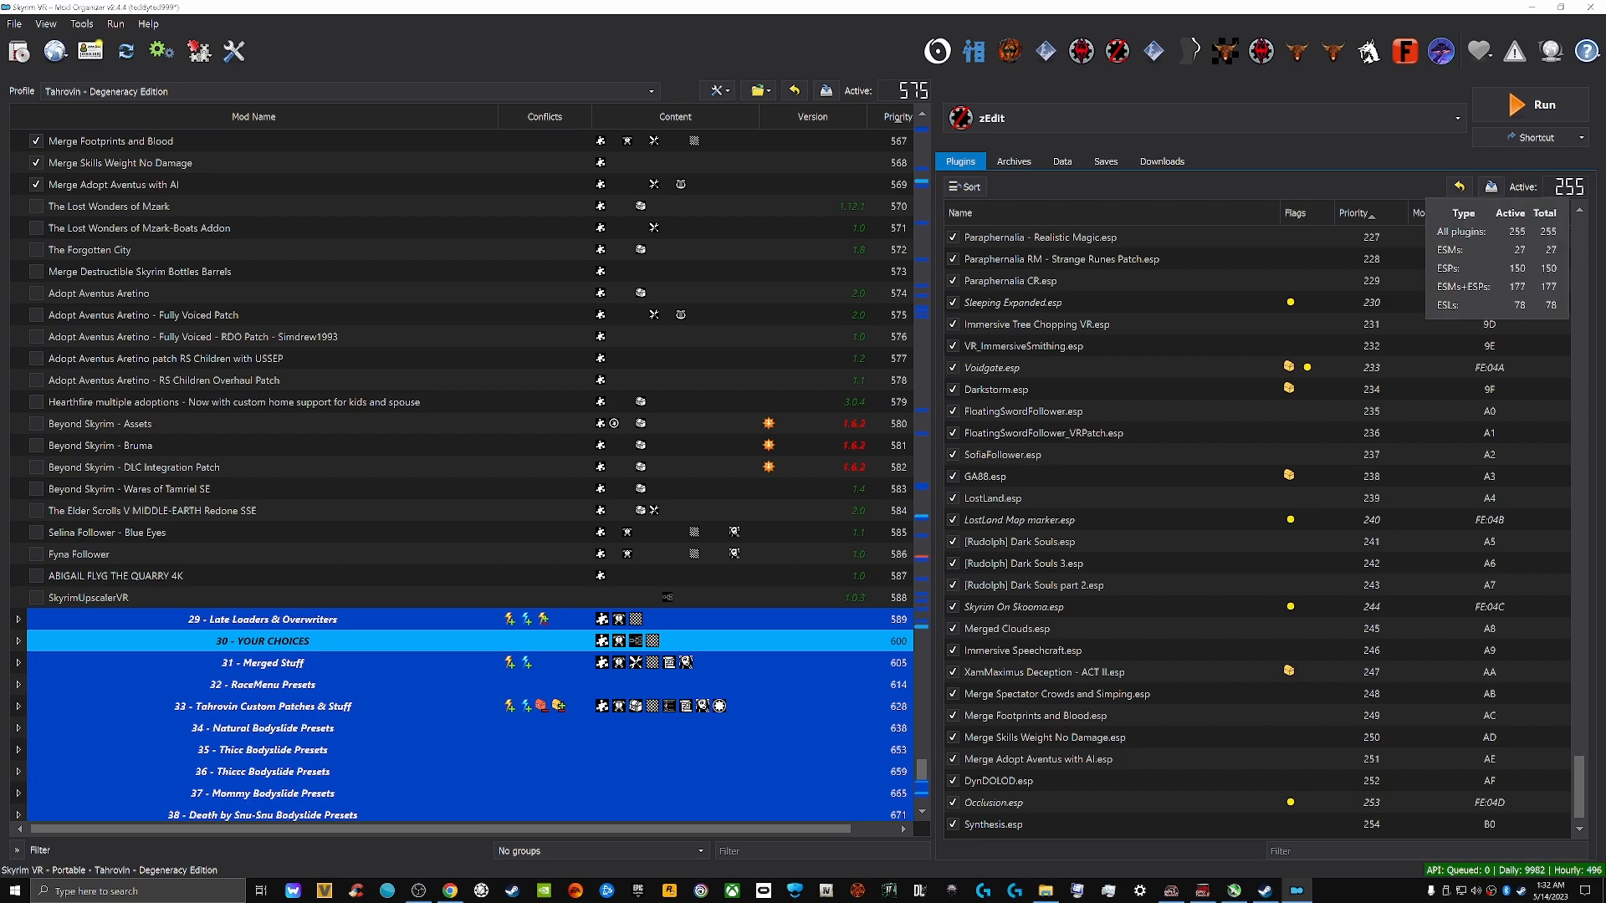
Examine the individually added mods from SkyrimUpscalerVR back up to [NoDelete] Festus Krex Insideout Spell in the mod list
{"action": "scroll", "coordinate": [460, 401], "scroll_direction": "up", "scroll_amount": 2}
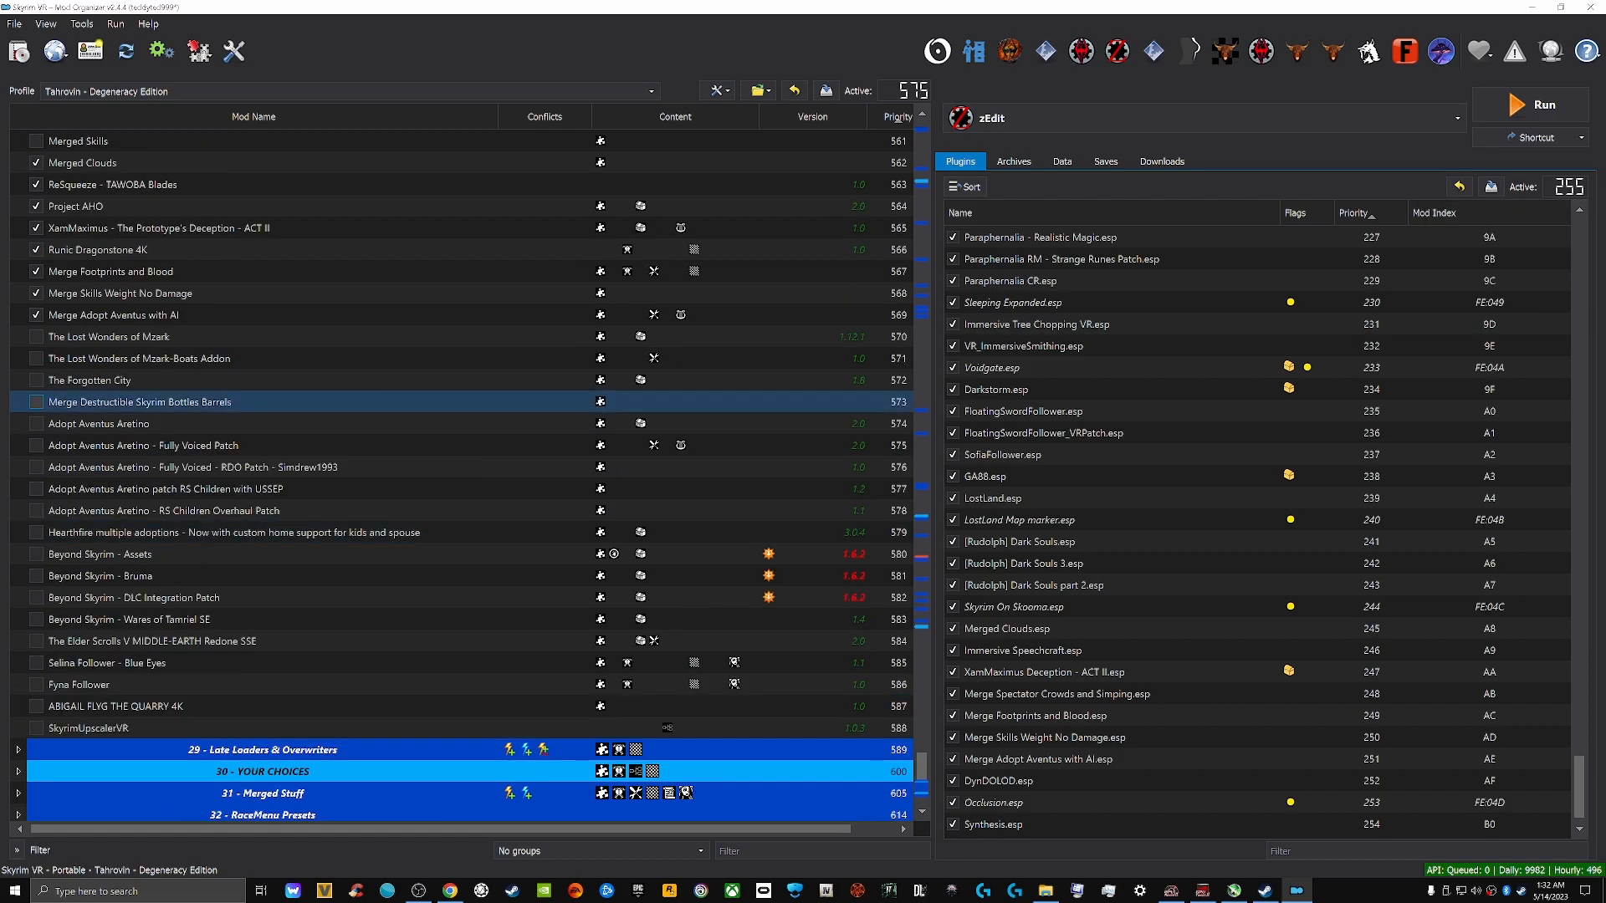
{"action": "scroll", "coordinate": [460, 401], "scroll_direction": "up", "scroll_amount": 3}
{"action": "scroll", "coordinate": [460, 488], "scroll_direction": "down", "scroll_amount": 2}
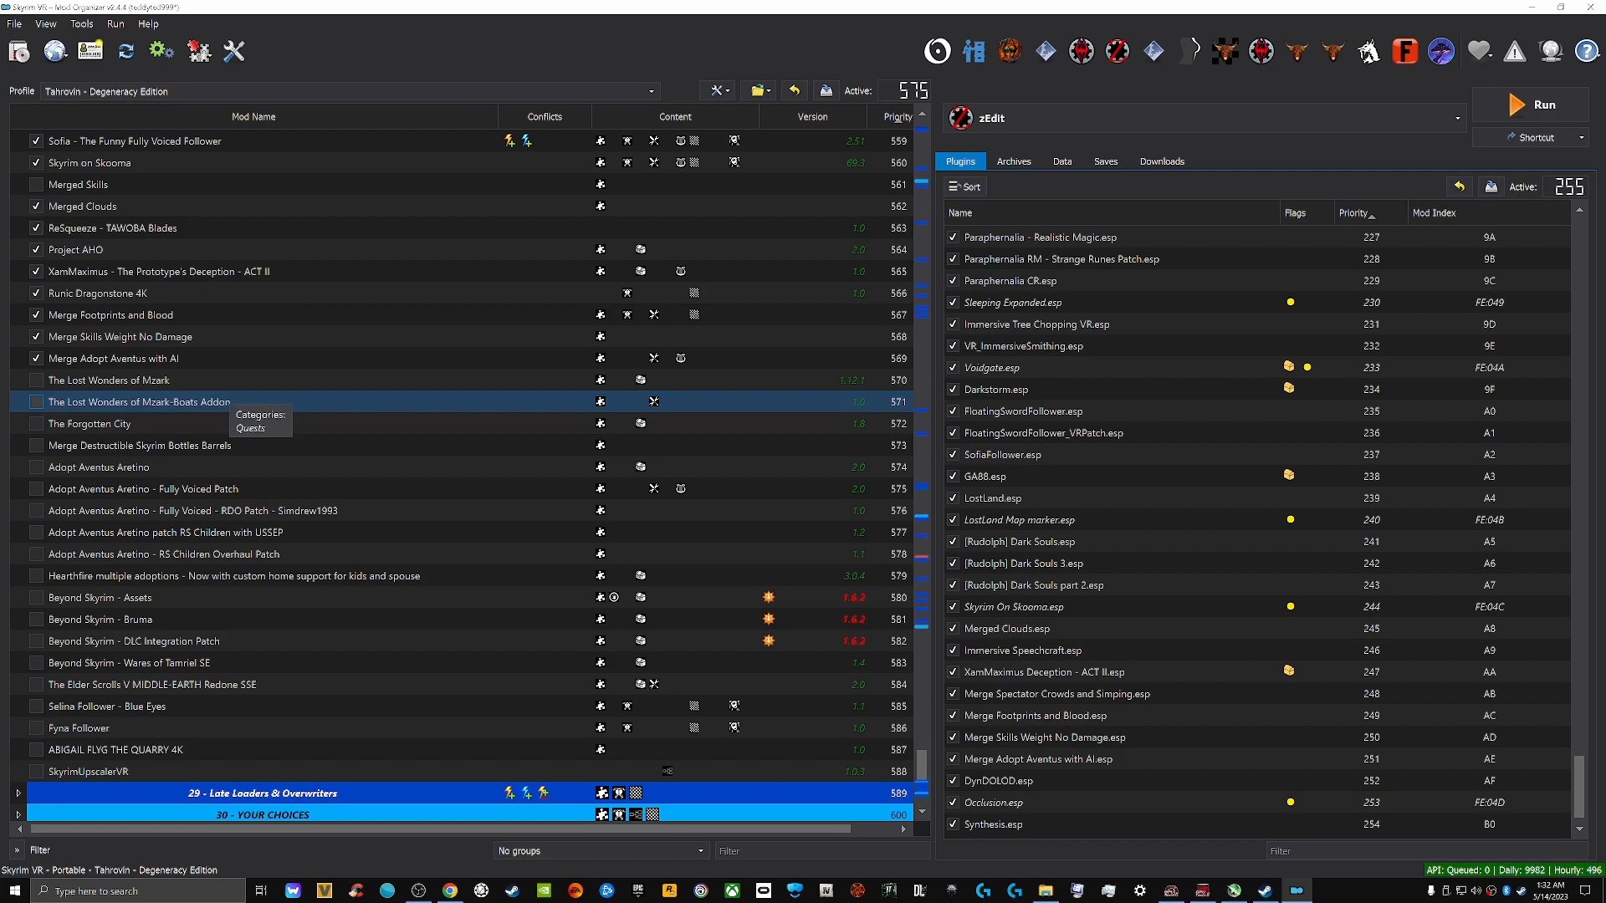
{"action": "scroll", "coordinate": [228, 403], "scroll_direction": "up", "scroll_amount": 2}
{"action": "scroll", "coordinate": [251, 488], "scroll_direction": "up", "scroll_amount": 2}
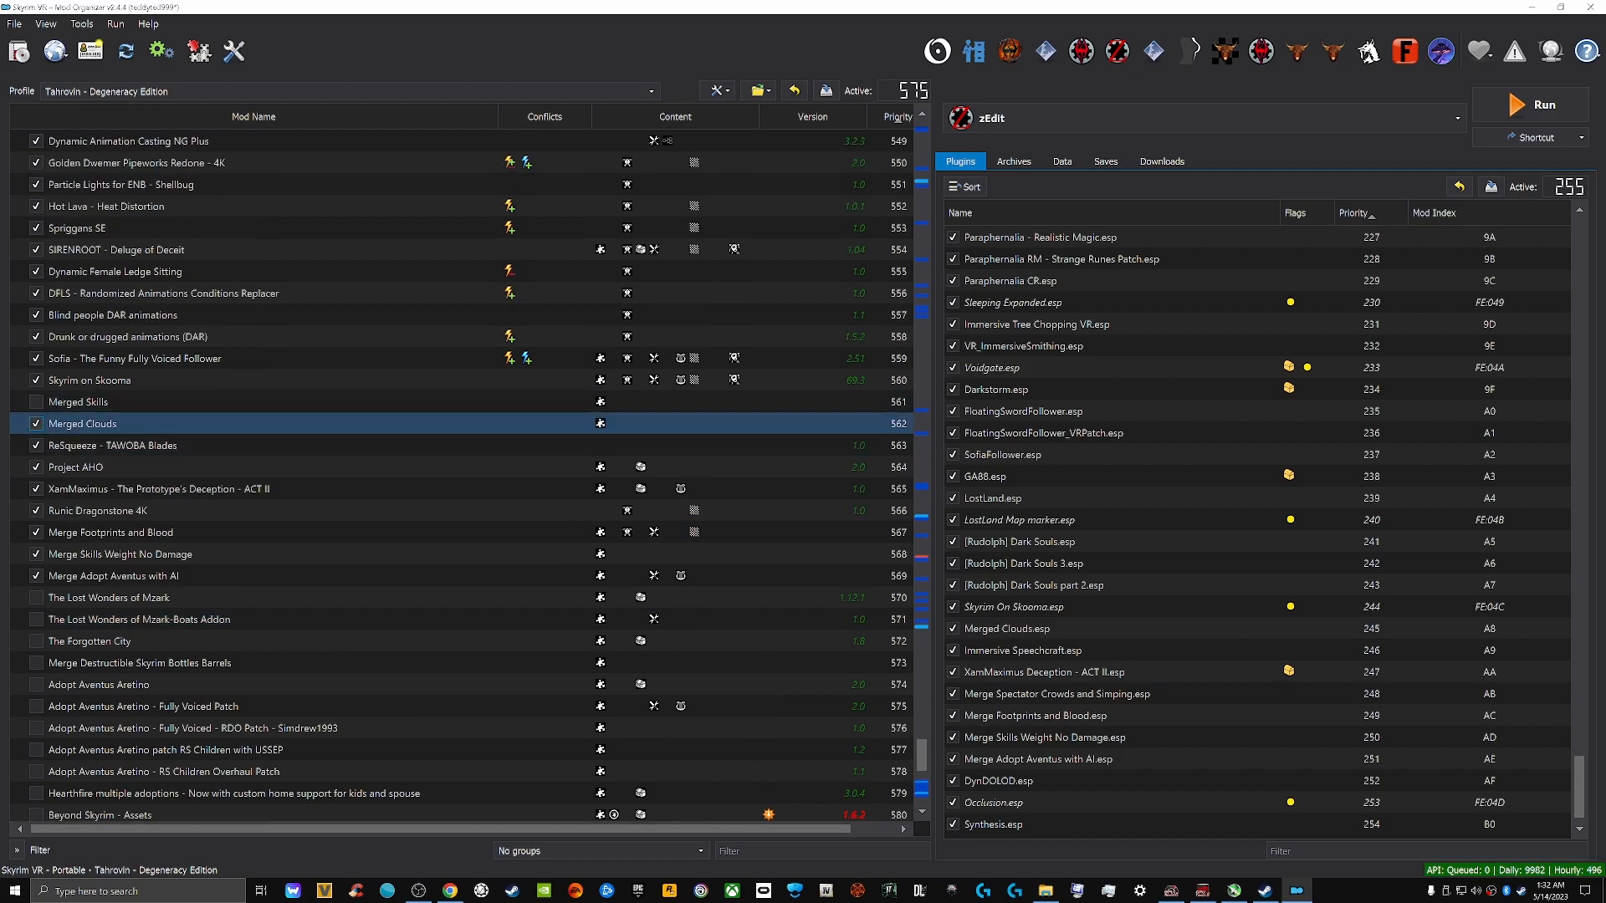
{"action": "scroll", "coordinate": [267, 452], "scroll_direction": "up", "scroll_amount": 6}
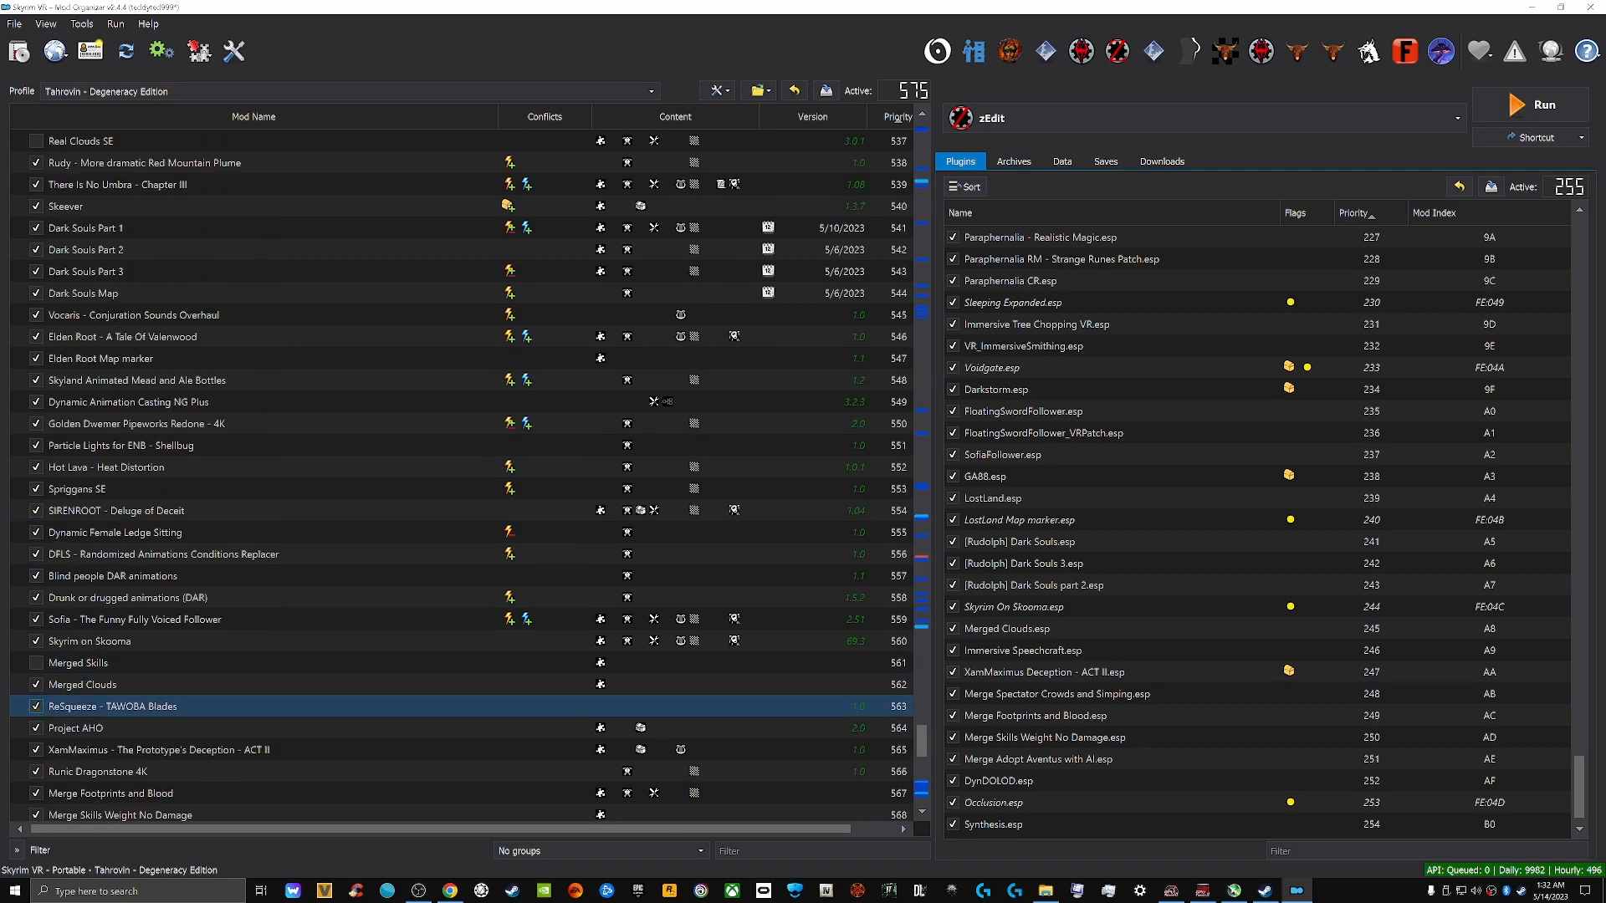
{"action": "scroll", "coordinate": [268, 488], "scroll_direction": "up", "scroll_amount": 5}
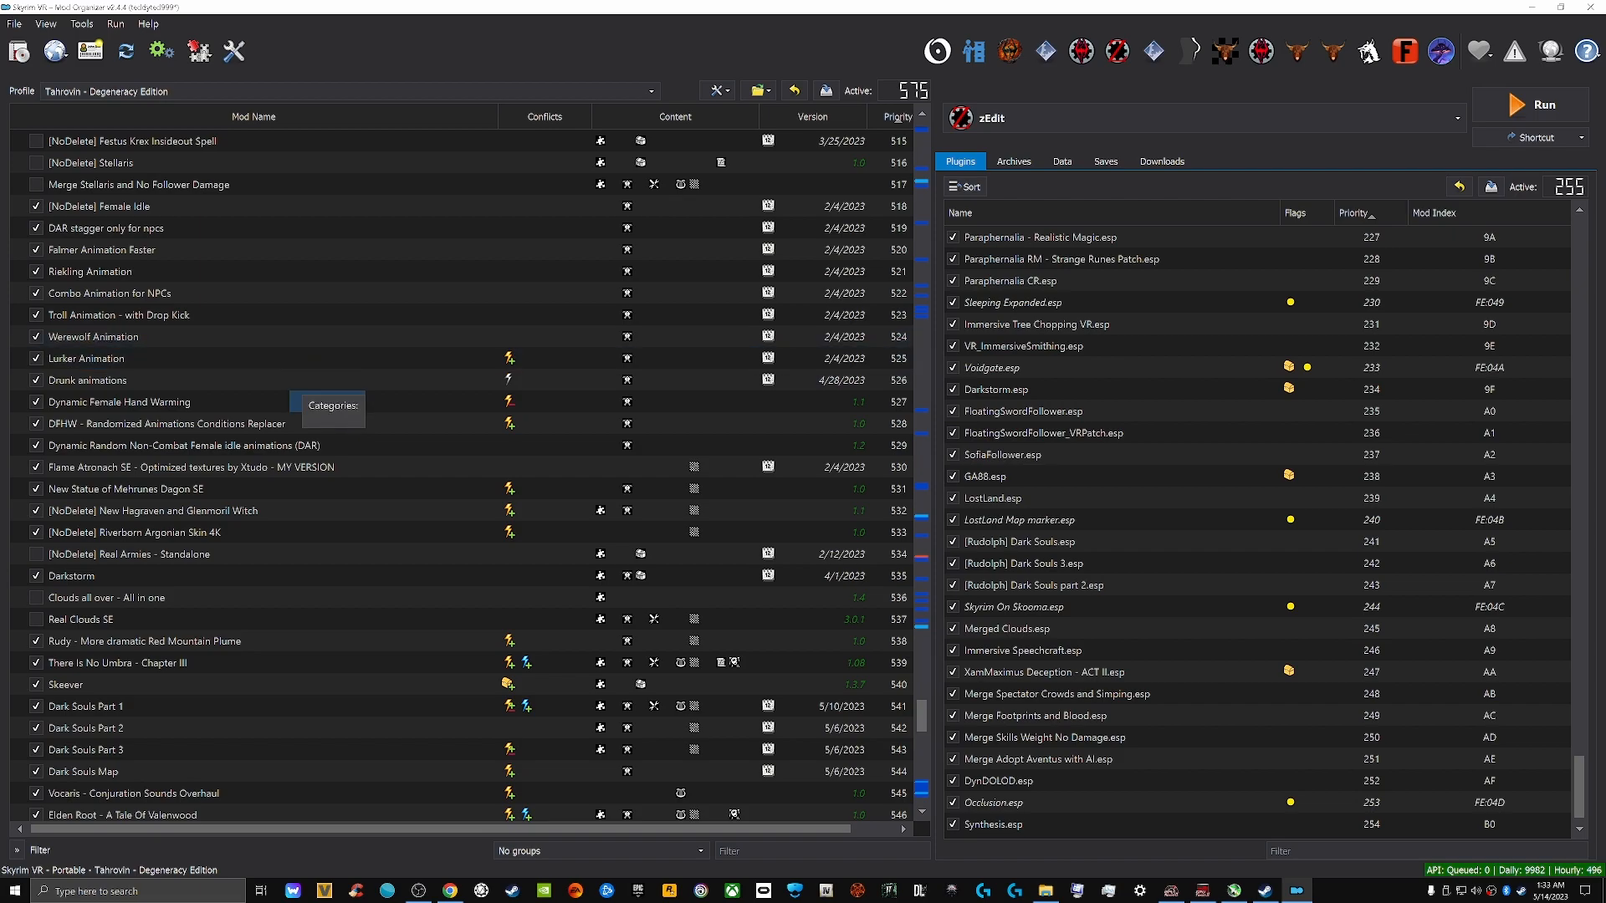
Check the Drunk animations mod against Drunk or drugged animations (DAR) and disable Drunk animations
{"action": "left_click", "coordinate": [297, 379]}
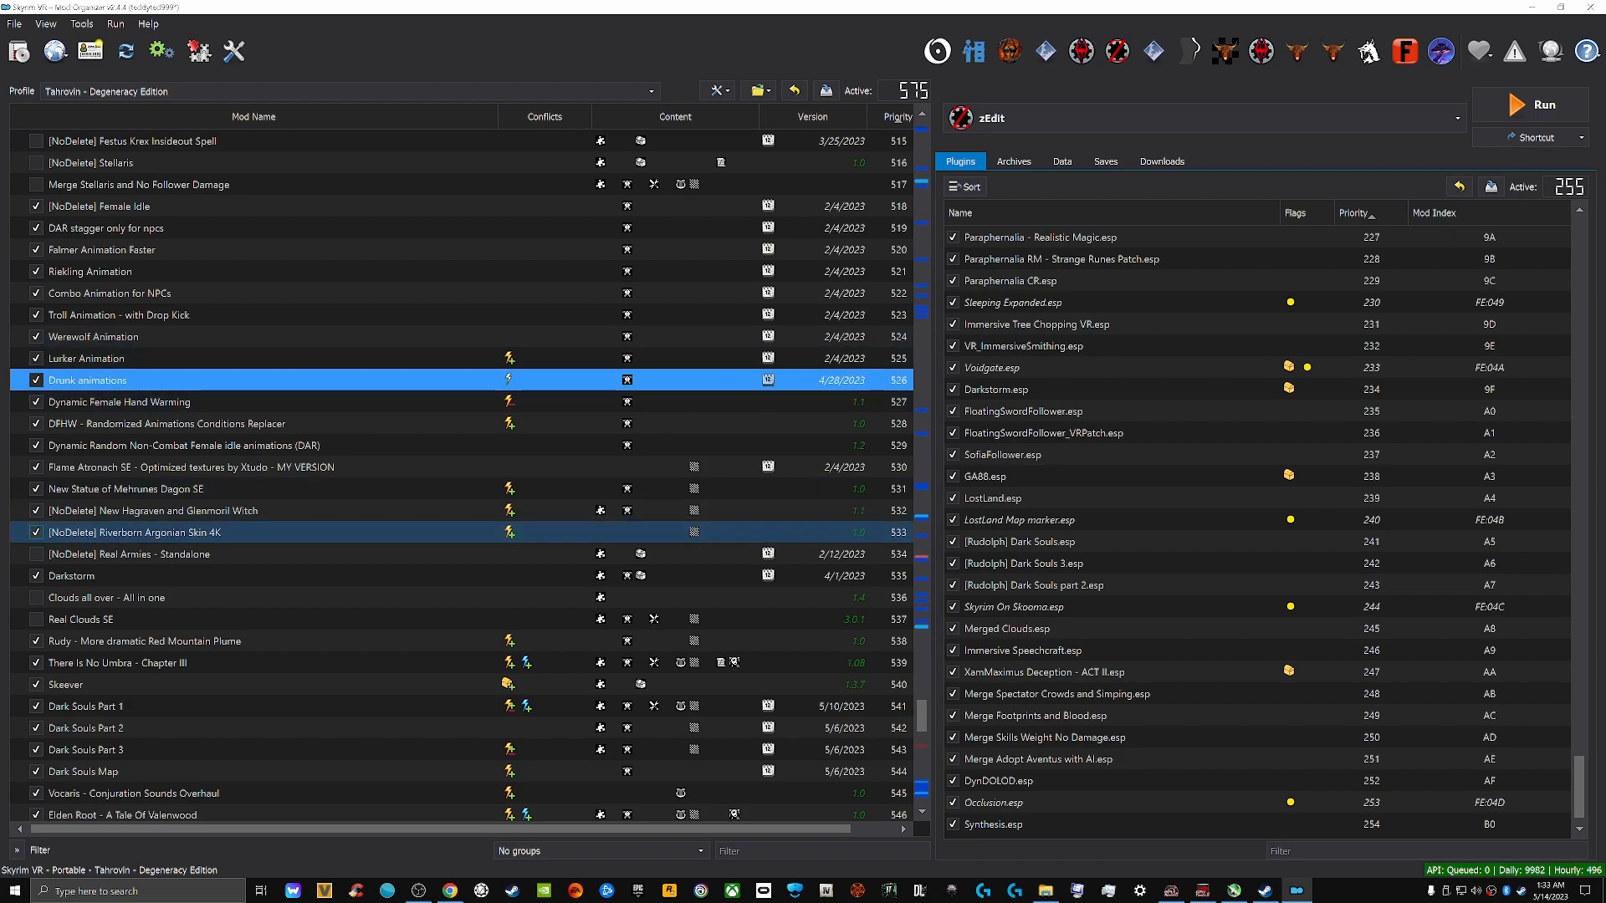
{"action": "scroll", "coordinate": [460, 527], "scroll_direction": "down", "scroll_amount": 3}
{"action": "scroll", "coordinate": [460, 502], "scroll_direction": "down", "scroll_amount": 2}
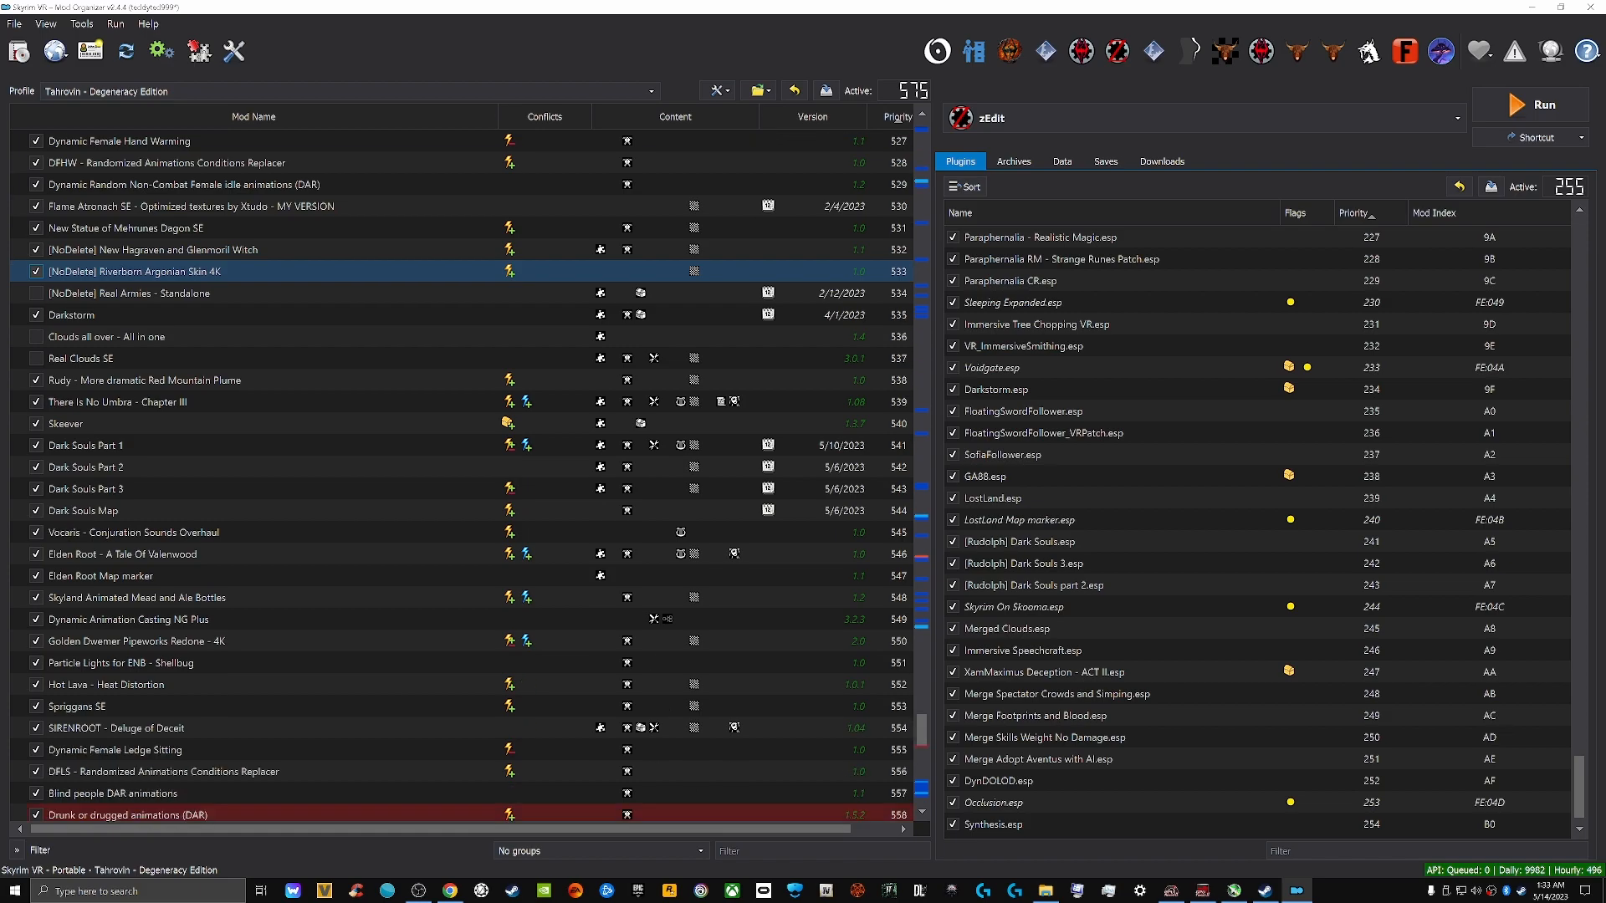
{"action": "scroll", "coordinate": [460, 477], "scroll_direction": "down", "scroll_amount": 1}
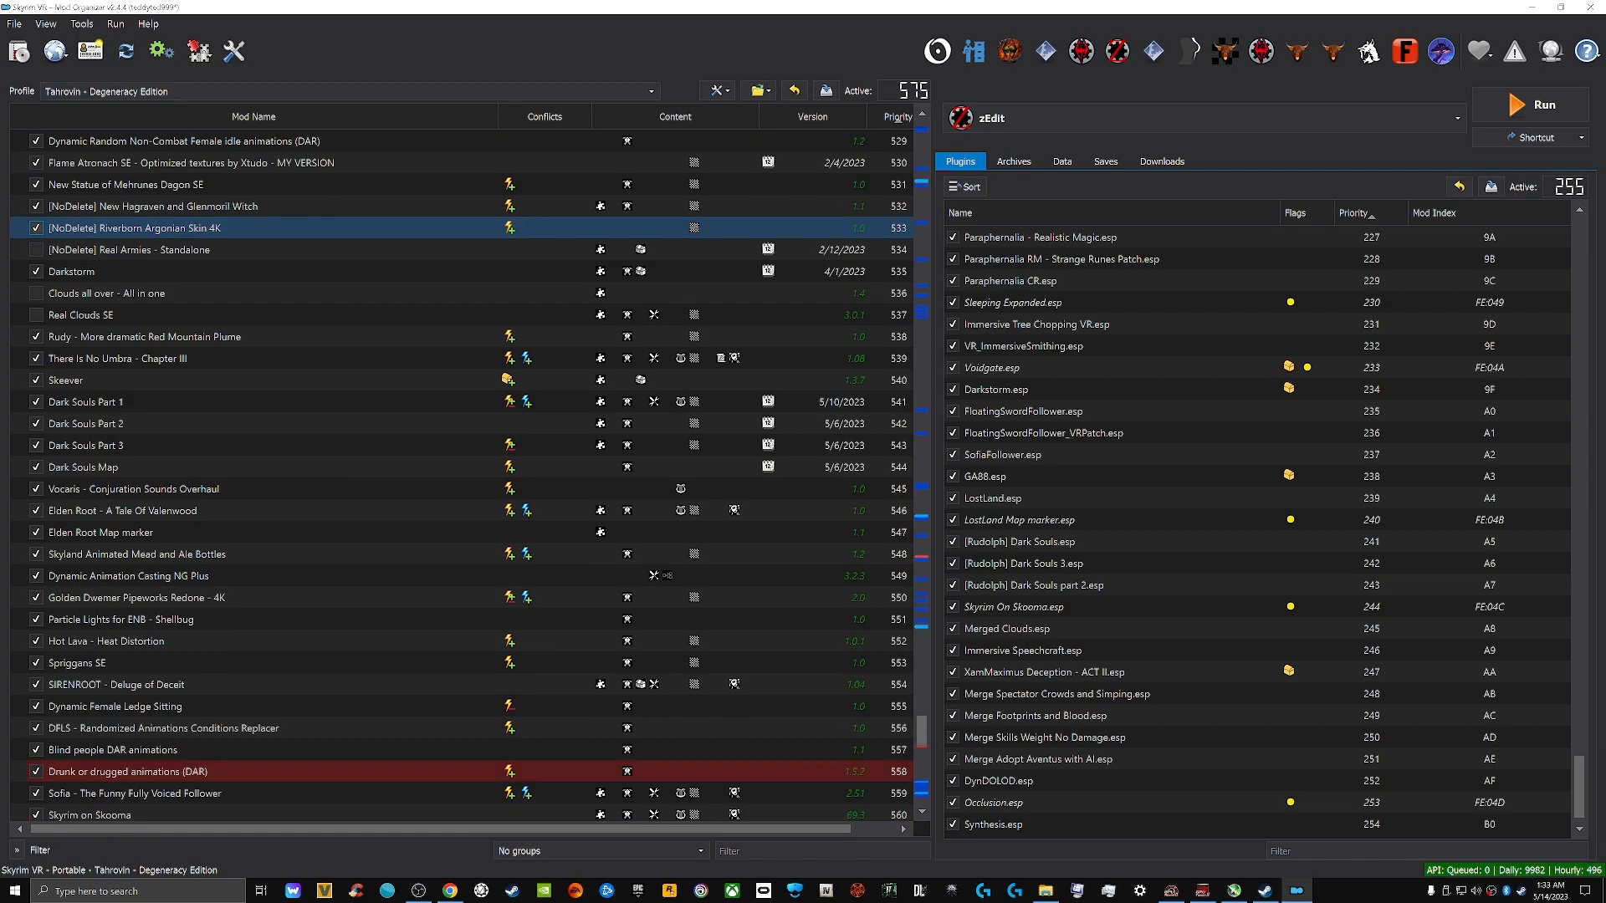
{"action": "scroll", "coordinate": [460, 477], "scroll_direction": "up", "scroll_amount": 3}
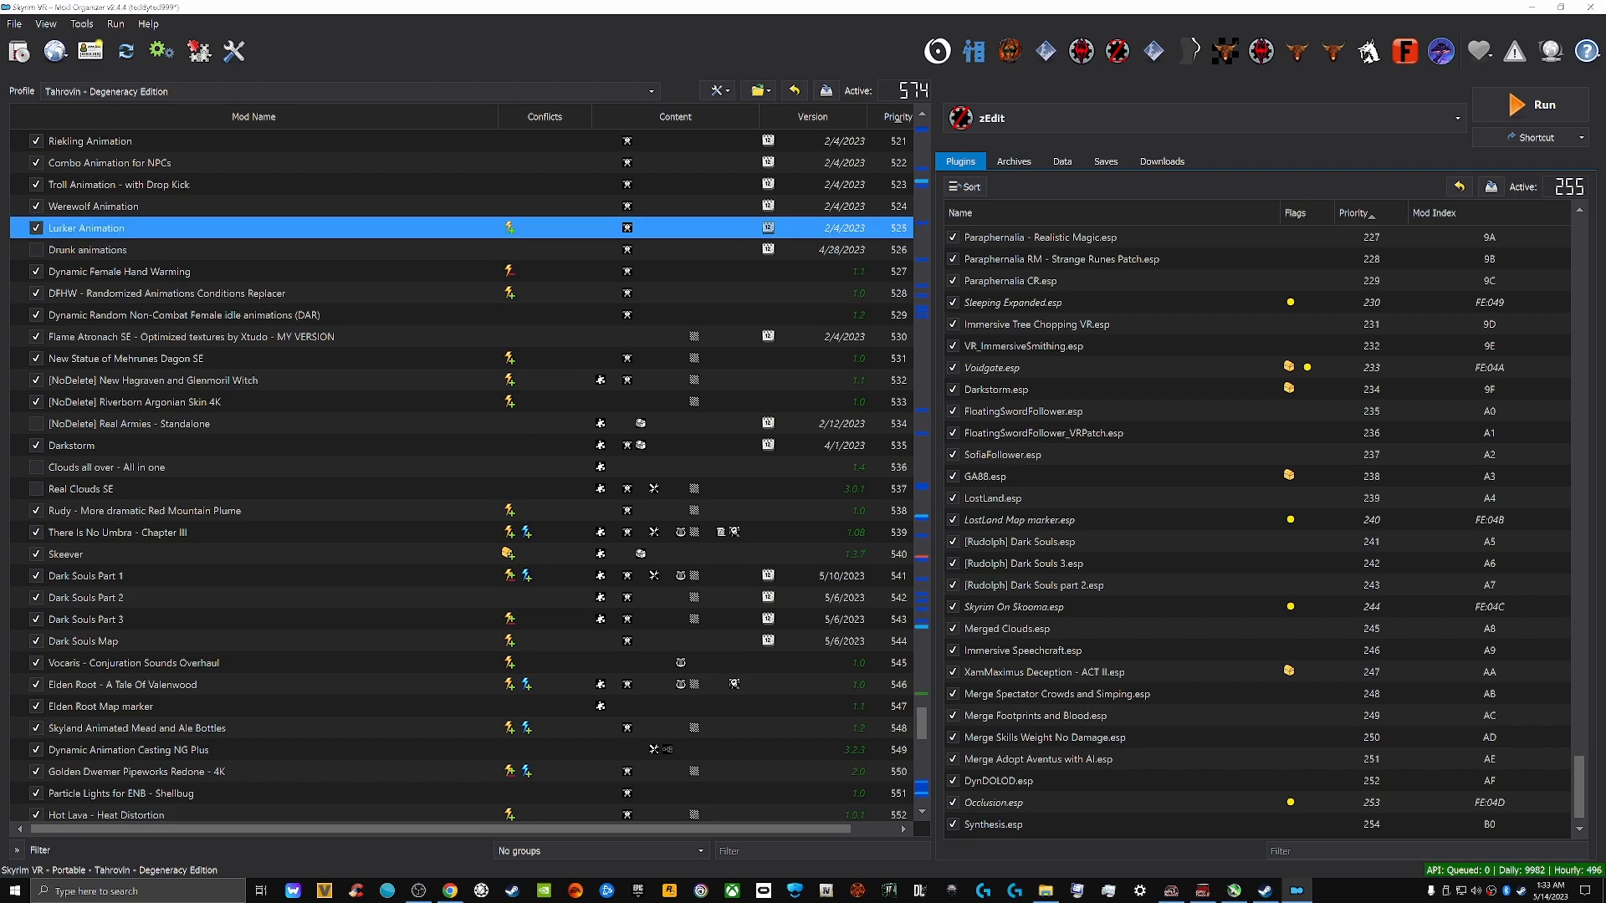
Look through the added mods again and check the Dynamic Female Hand Warming and Real Clouds SE entries
{"action": "scroll", "coordinate": [460, 376], "scroll_direction": "down", "scroll_amount": 10}
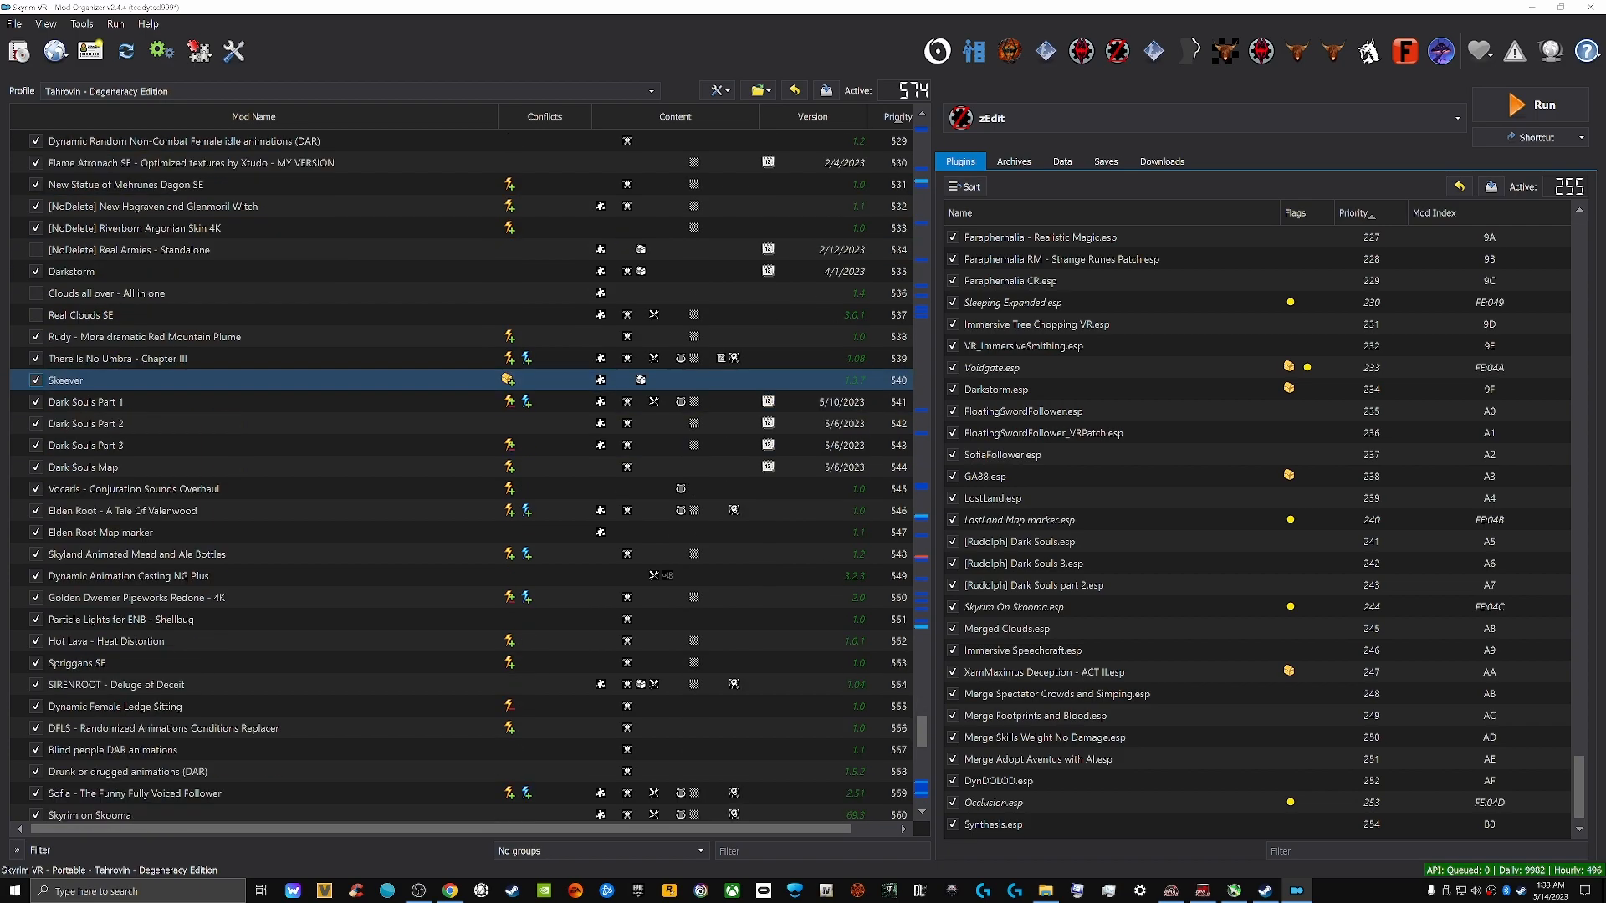
{"action": "scroll", "coordinate": [460, 271], "scroll_direction": "down", "scroll_amount": 3}
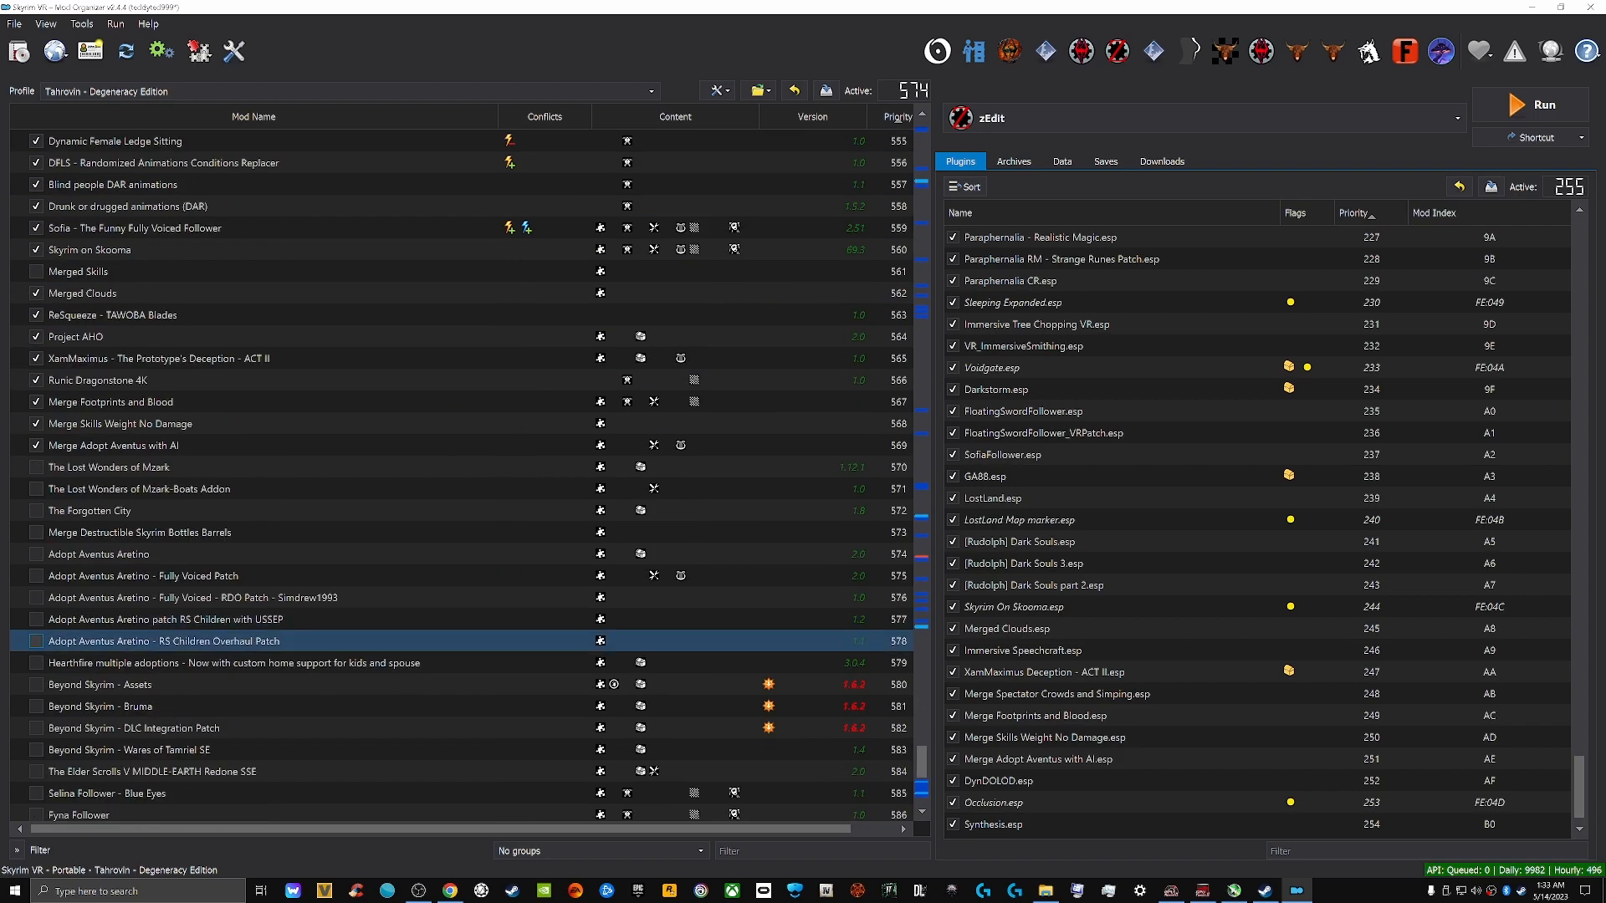
{"action": "scroll", "coordinate": [460, 552], "scroll_direction": "up", "scroll_amount": 10}
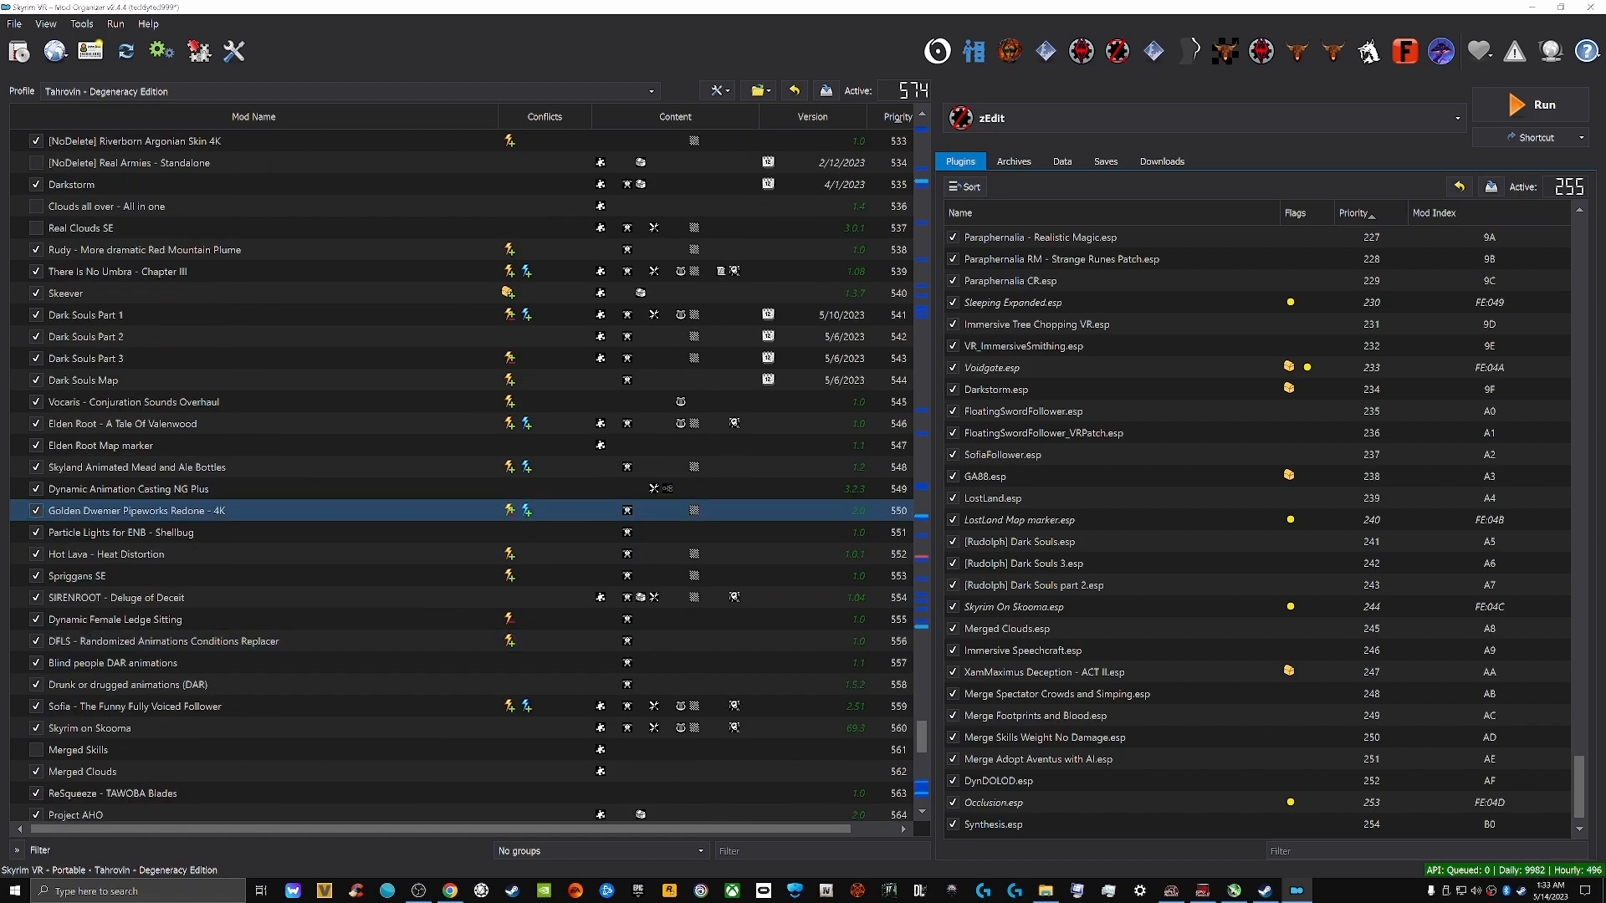
{"action": "scroll", "coordinate": [460, 293], "scroll_direction": "up", "scroll_amount": 4}
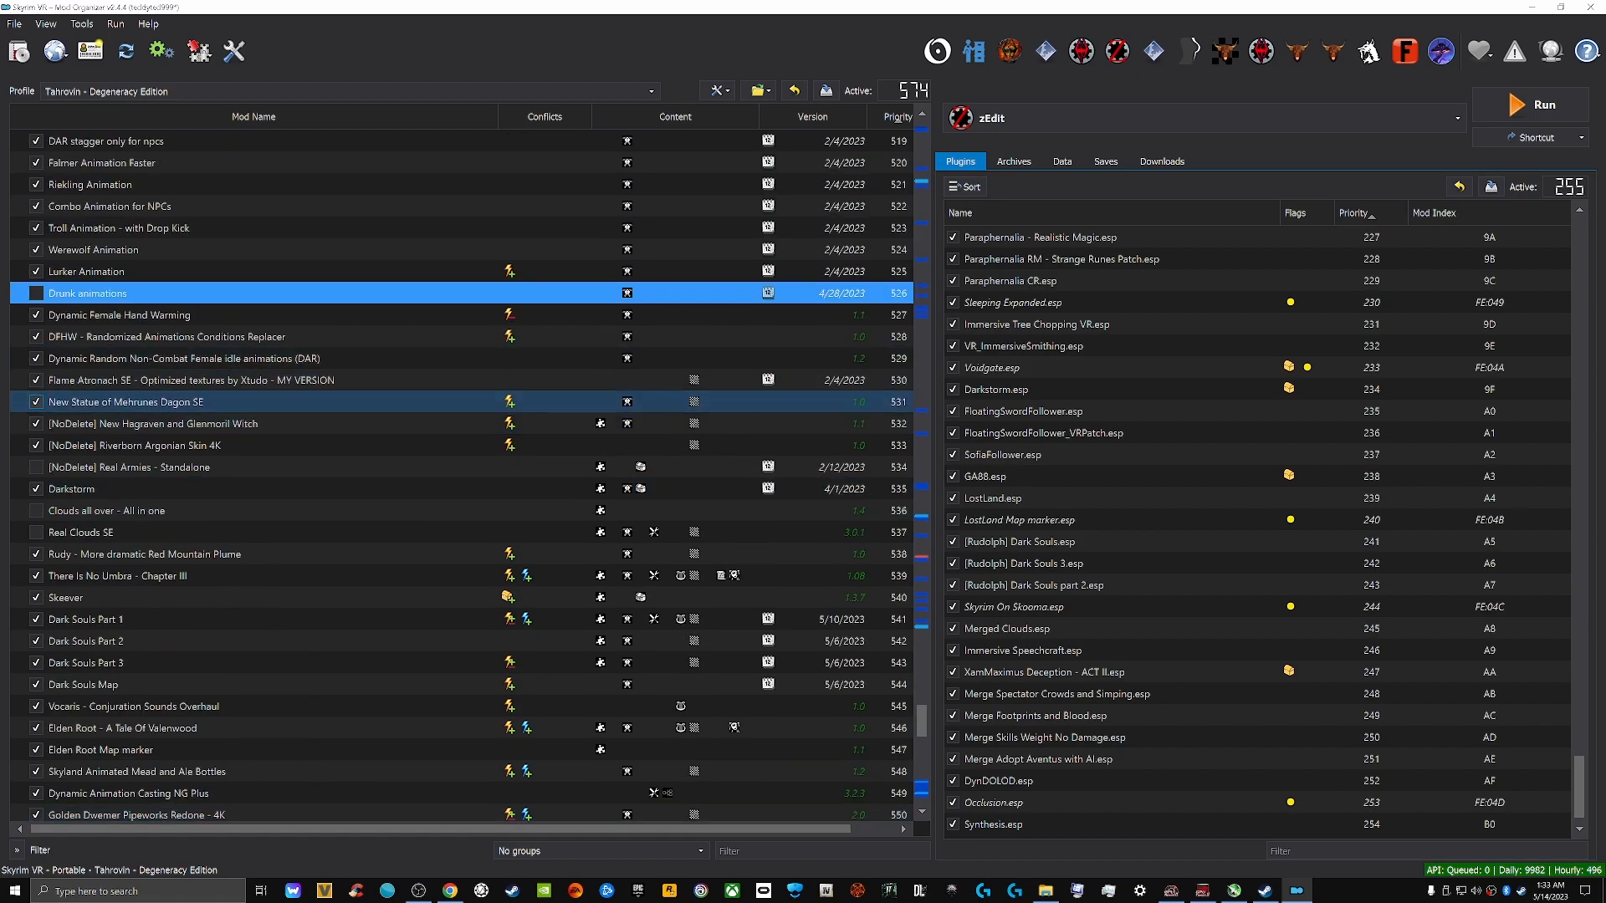
{"action": "scroll", "coordinate": [460, 552], "scroll_direction": "up", "scroll_amount": 4}
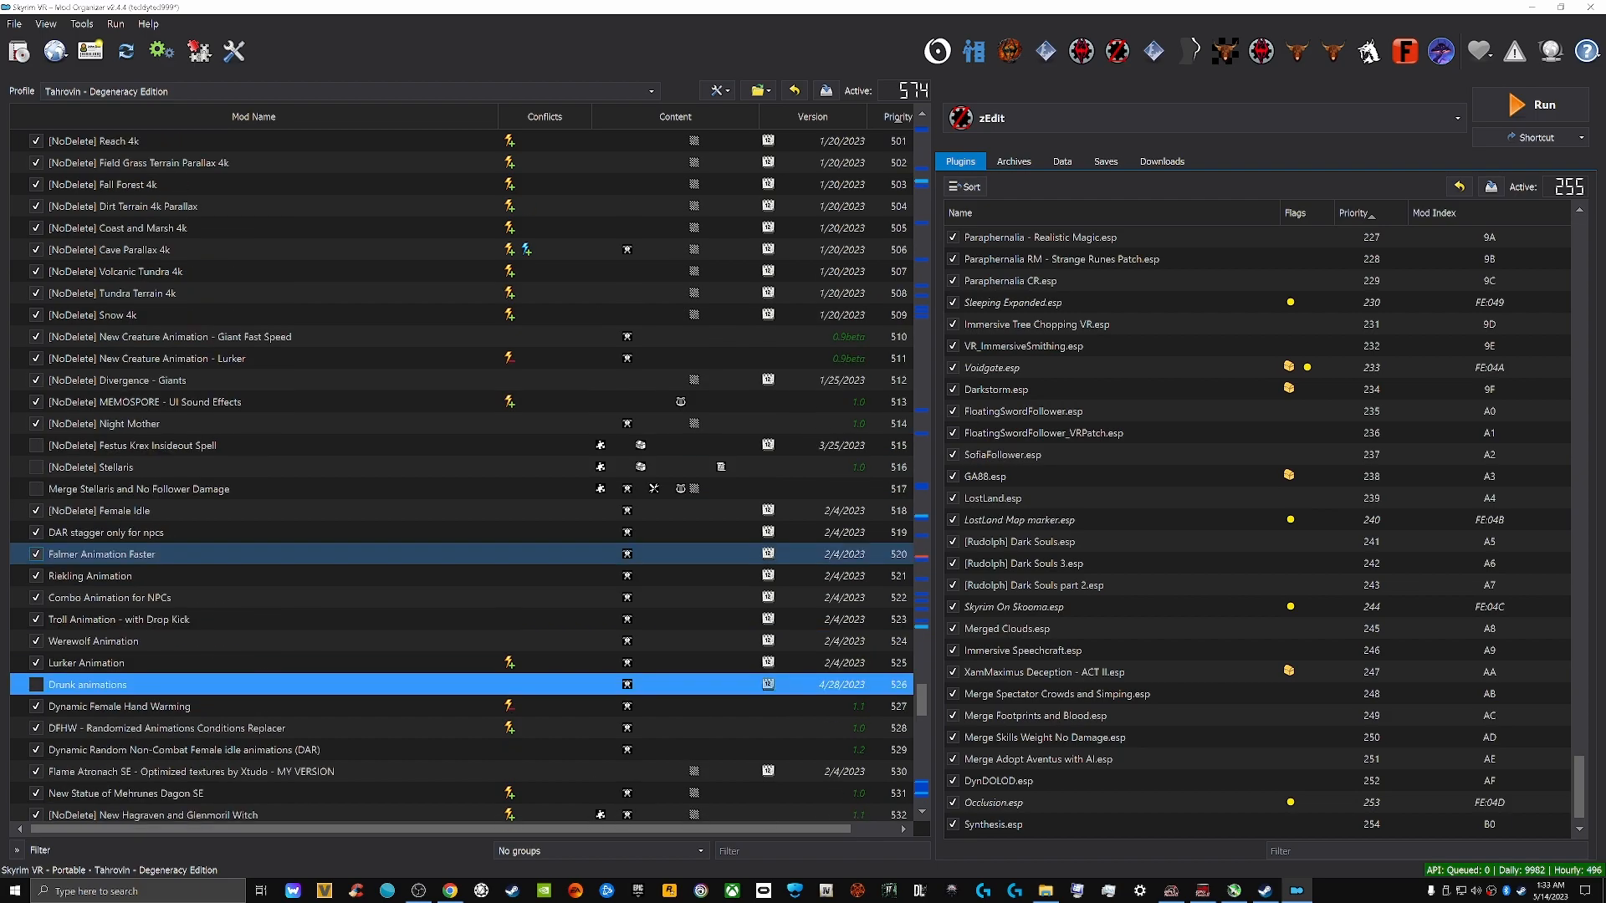
{"action": "scroll", "coordinate": [460, 502], "scroll_direction": "down", "scroll_amount": 8}
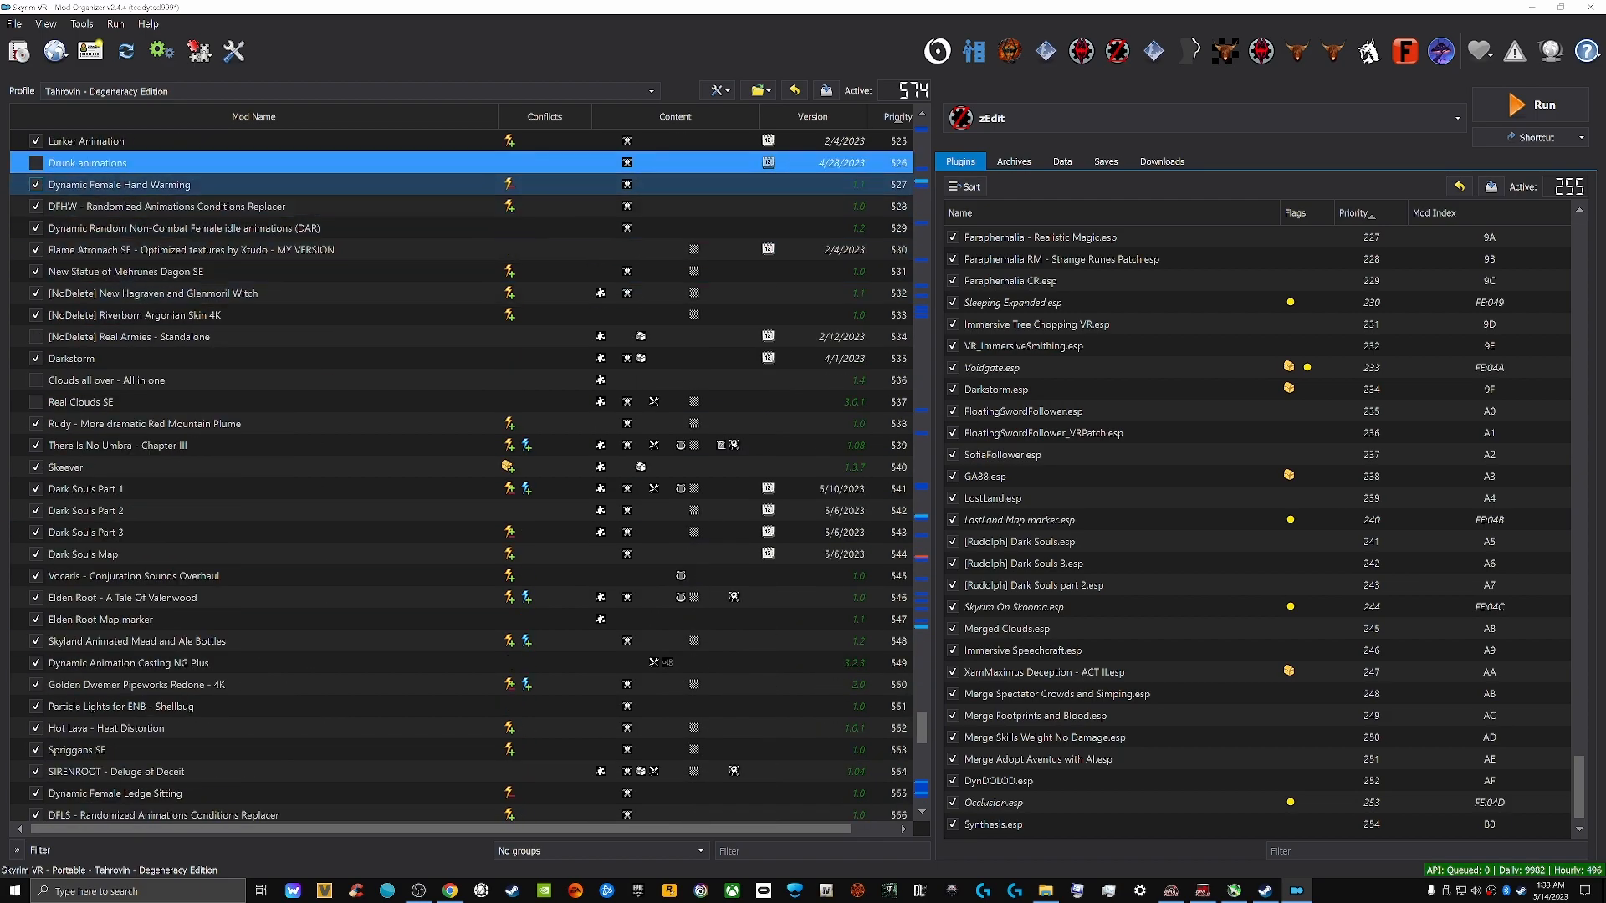
{"action": "left_click", "coordinate": [251, 185]}
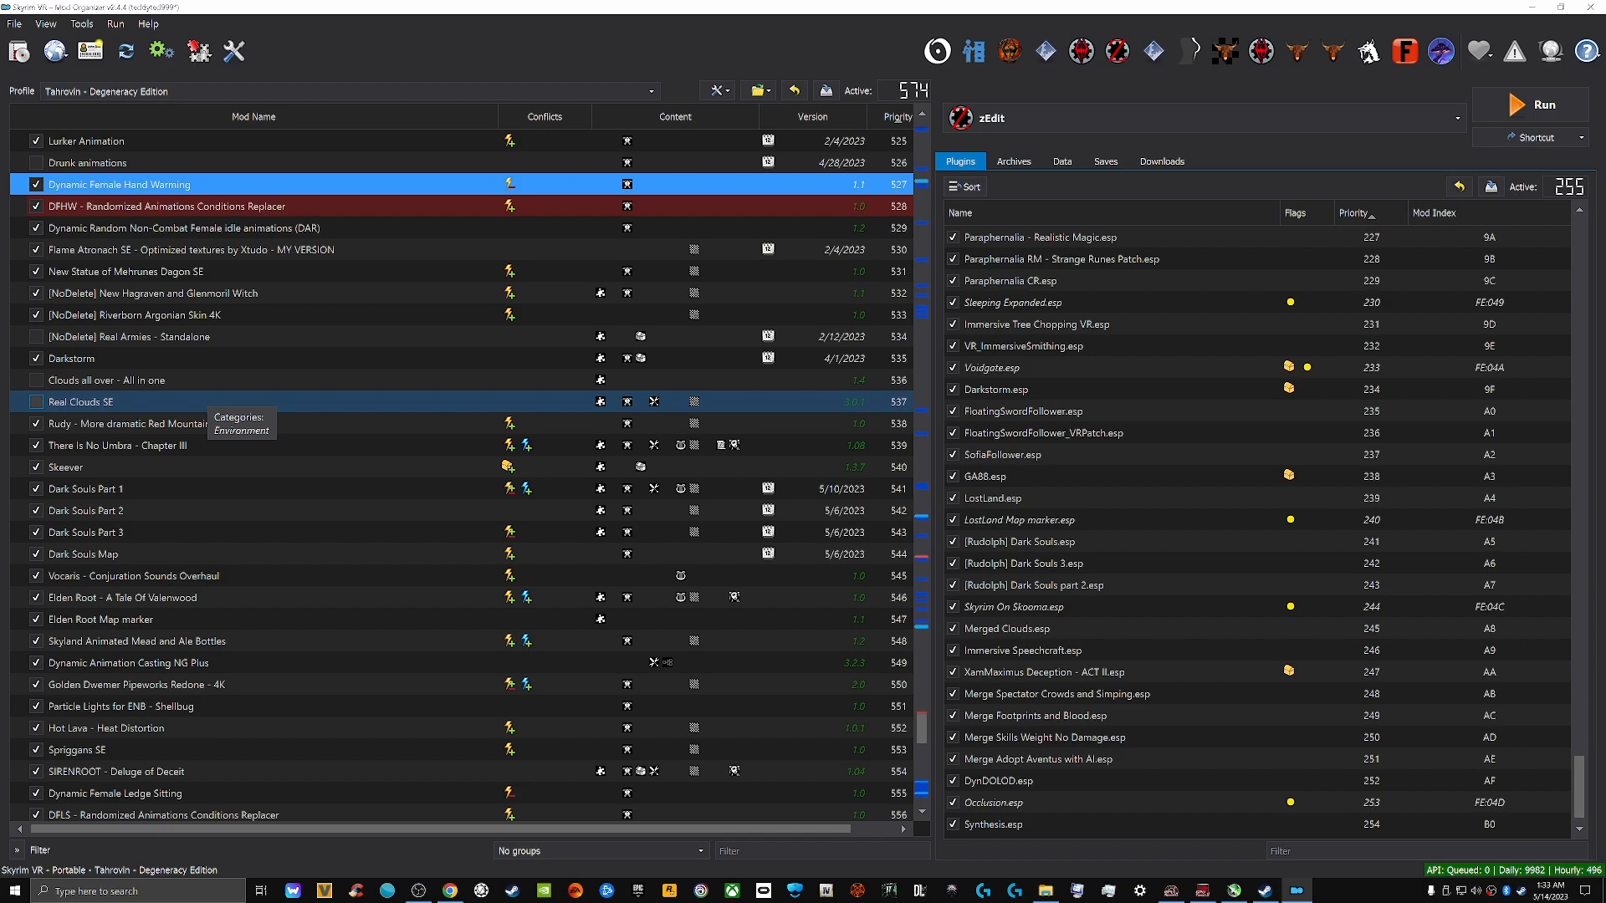
{"action": "left_click", "coordinate": [205, 402]}
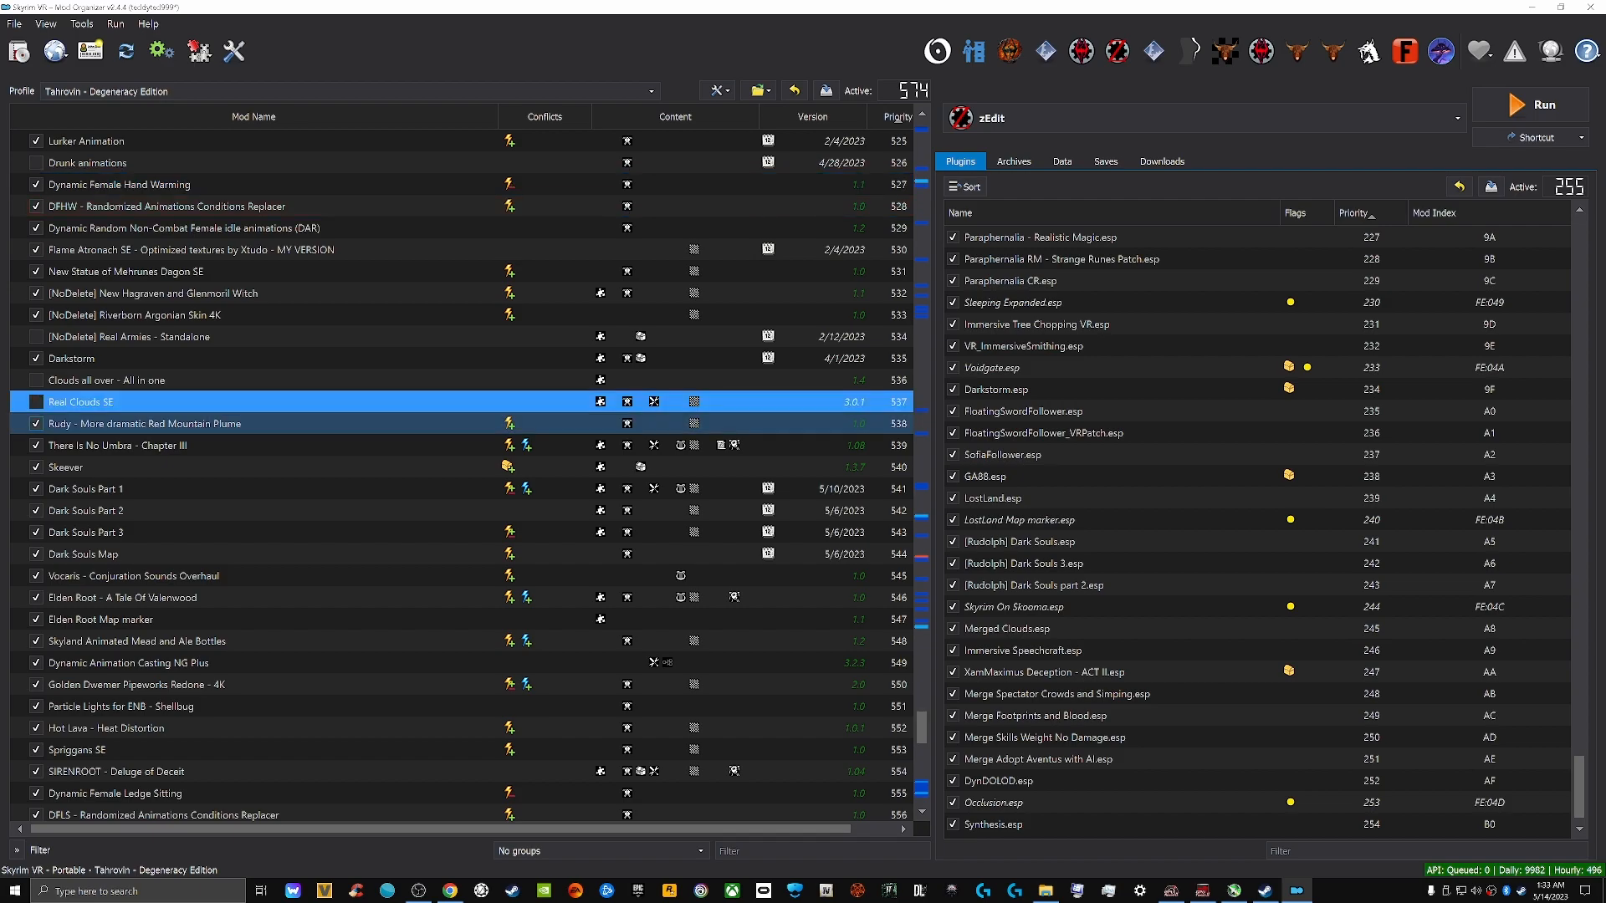
Inspect the Dark Souls Part 1, Part 2, Part 3 and Map mods, including their conflicts and associated plugins
{"action": "left_click", "coordinate": [204, 488]}
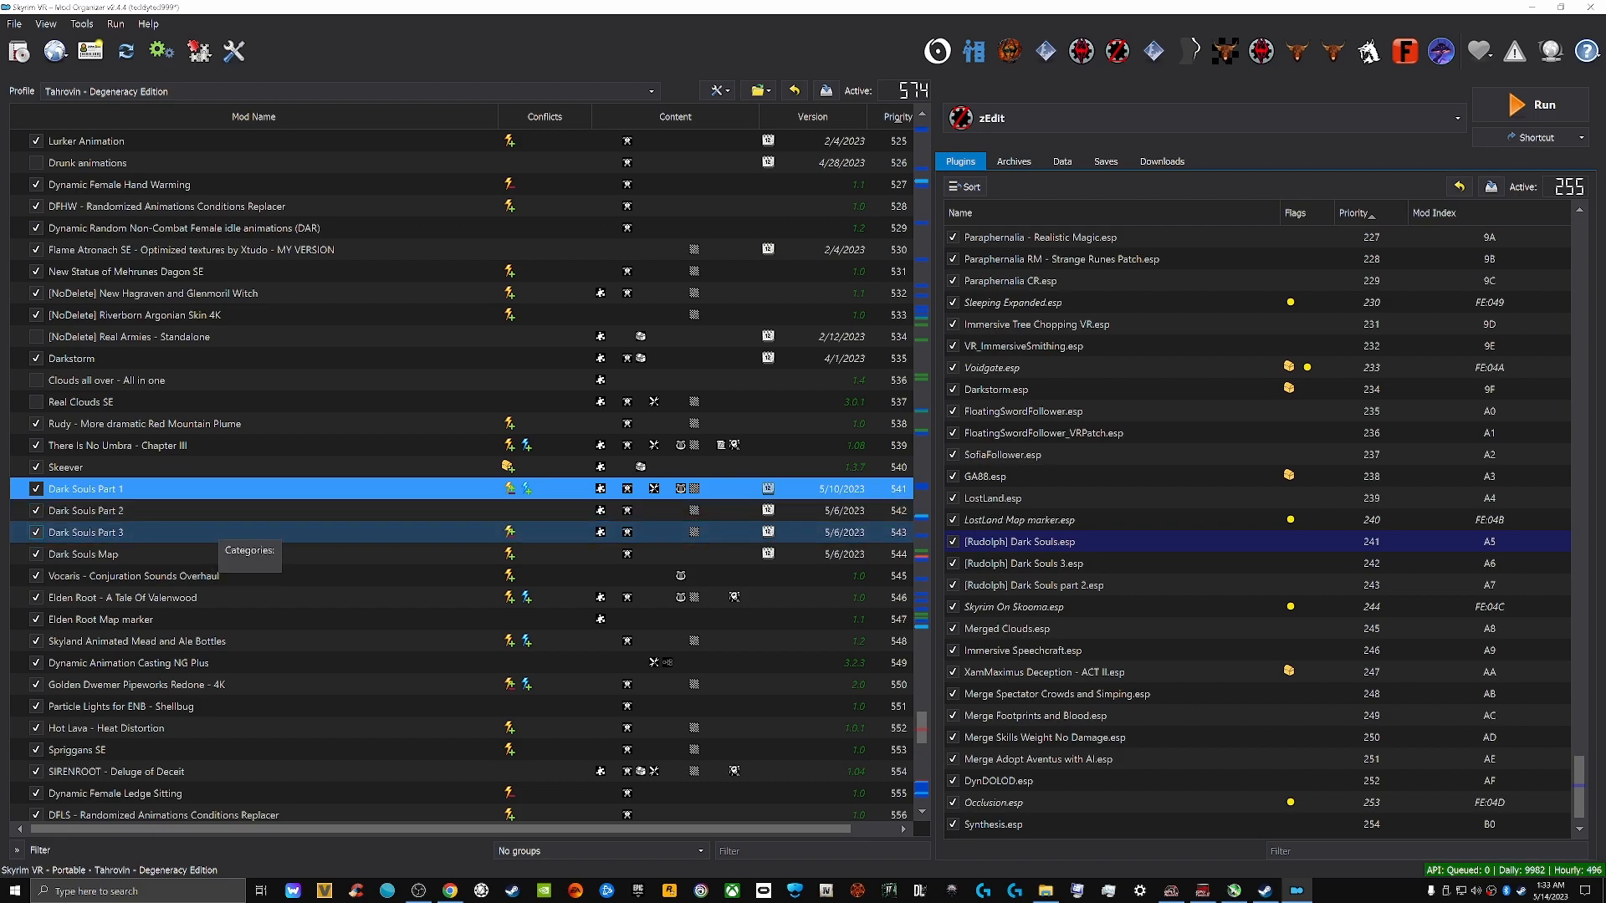
{"action": "left_click", "coordinate": [222, 532]}
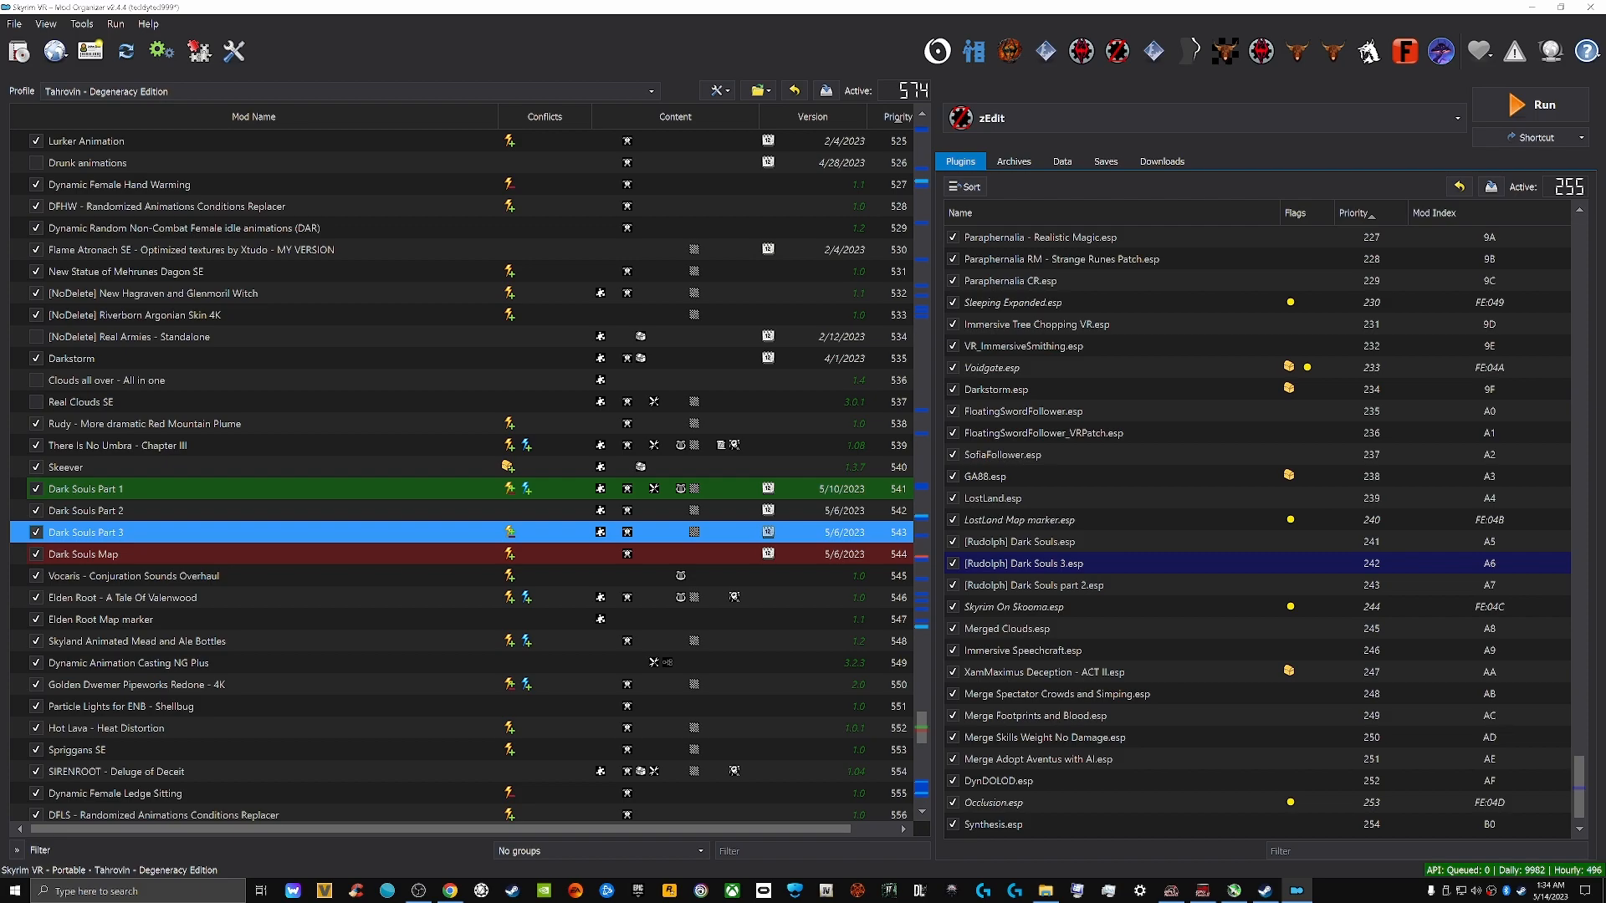
{"action": "key", "text": "Up"}
{"action": "key", "text": "Down"}
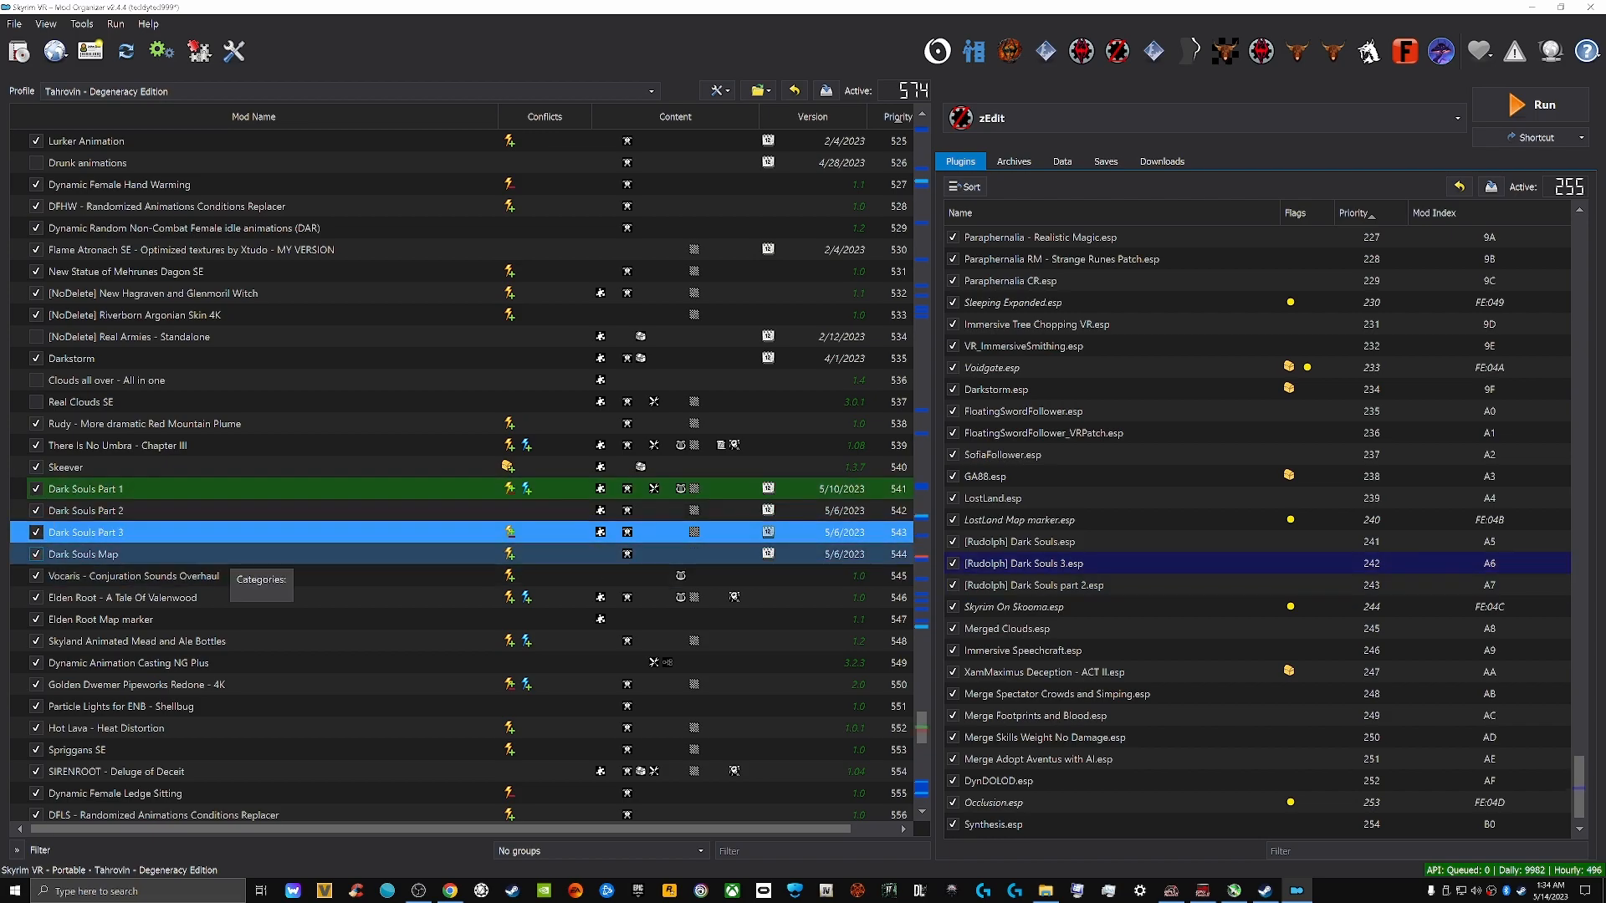
{"action": "key", "text": "Down"}
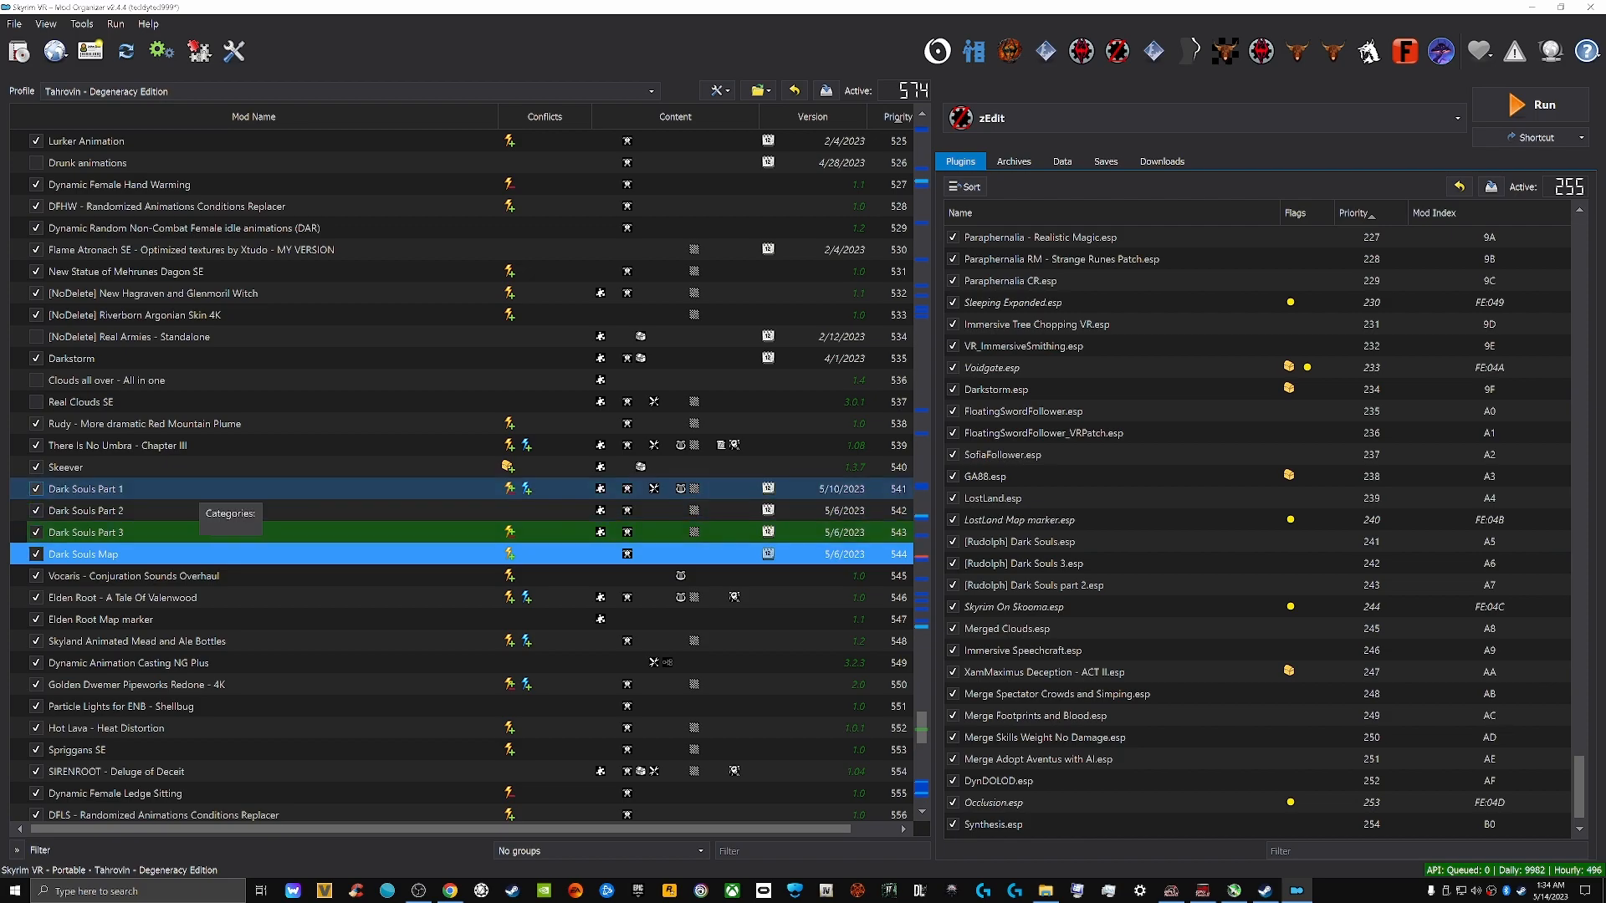
{"action": "left_click", "coordinate": [199, 489]}
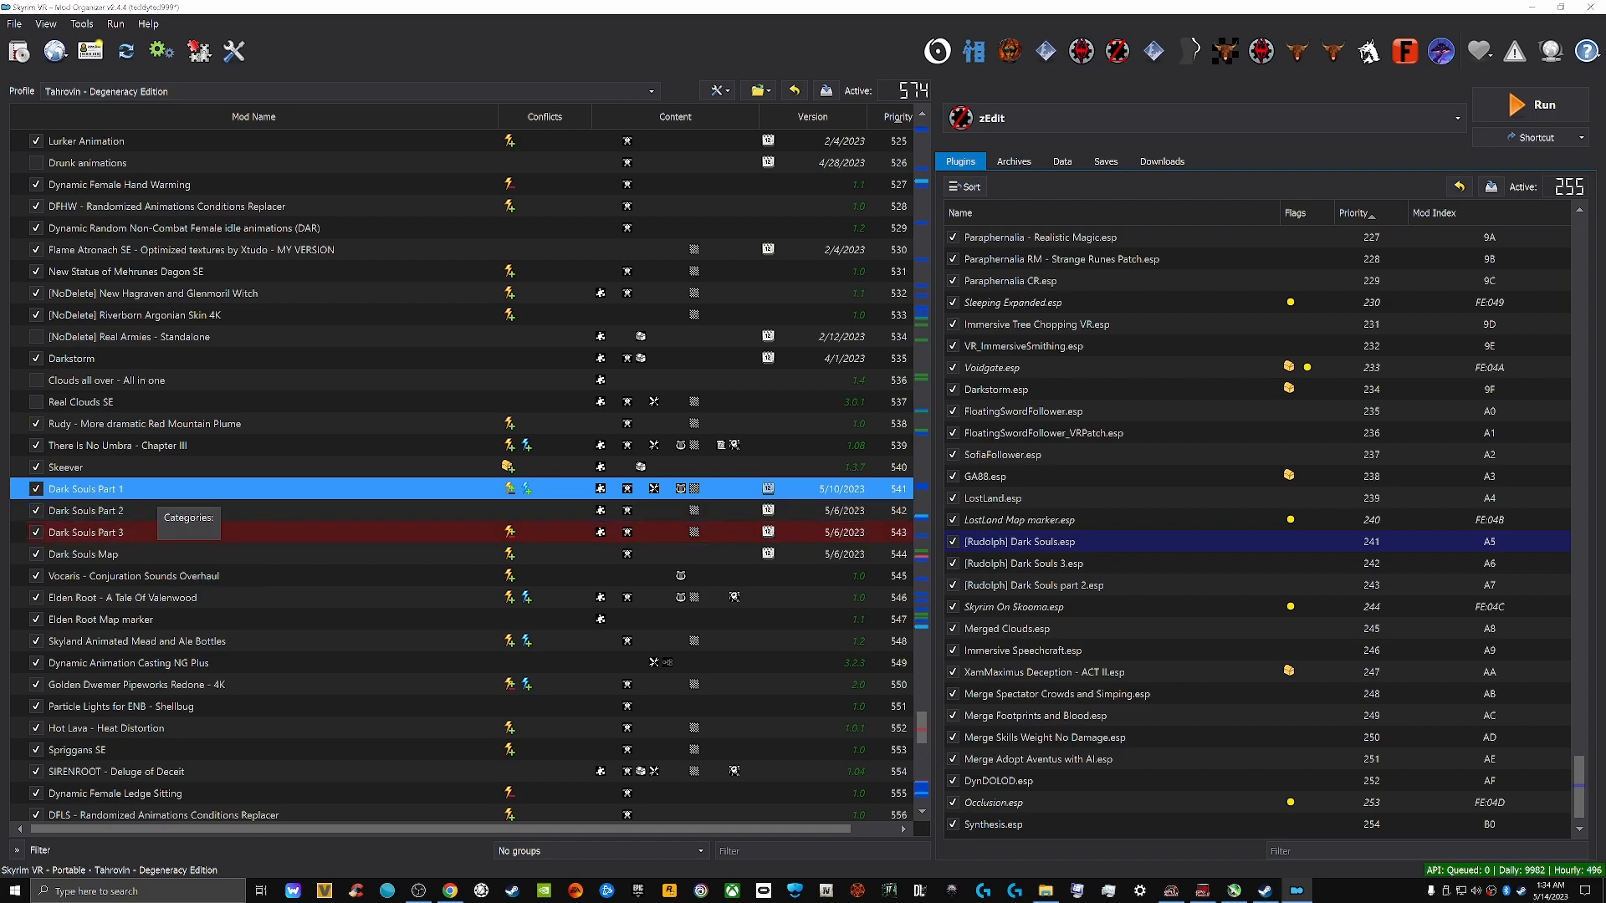
Check the There Is No Umbra - Chapter III and Darkstorm mods, plus the disabled cloud mods Clouds all over and Real Clouds SE
{"action": "left_click", "coordinate": [180, 446]}
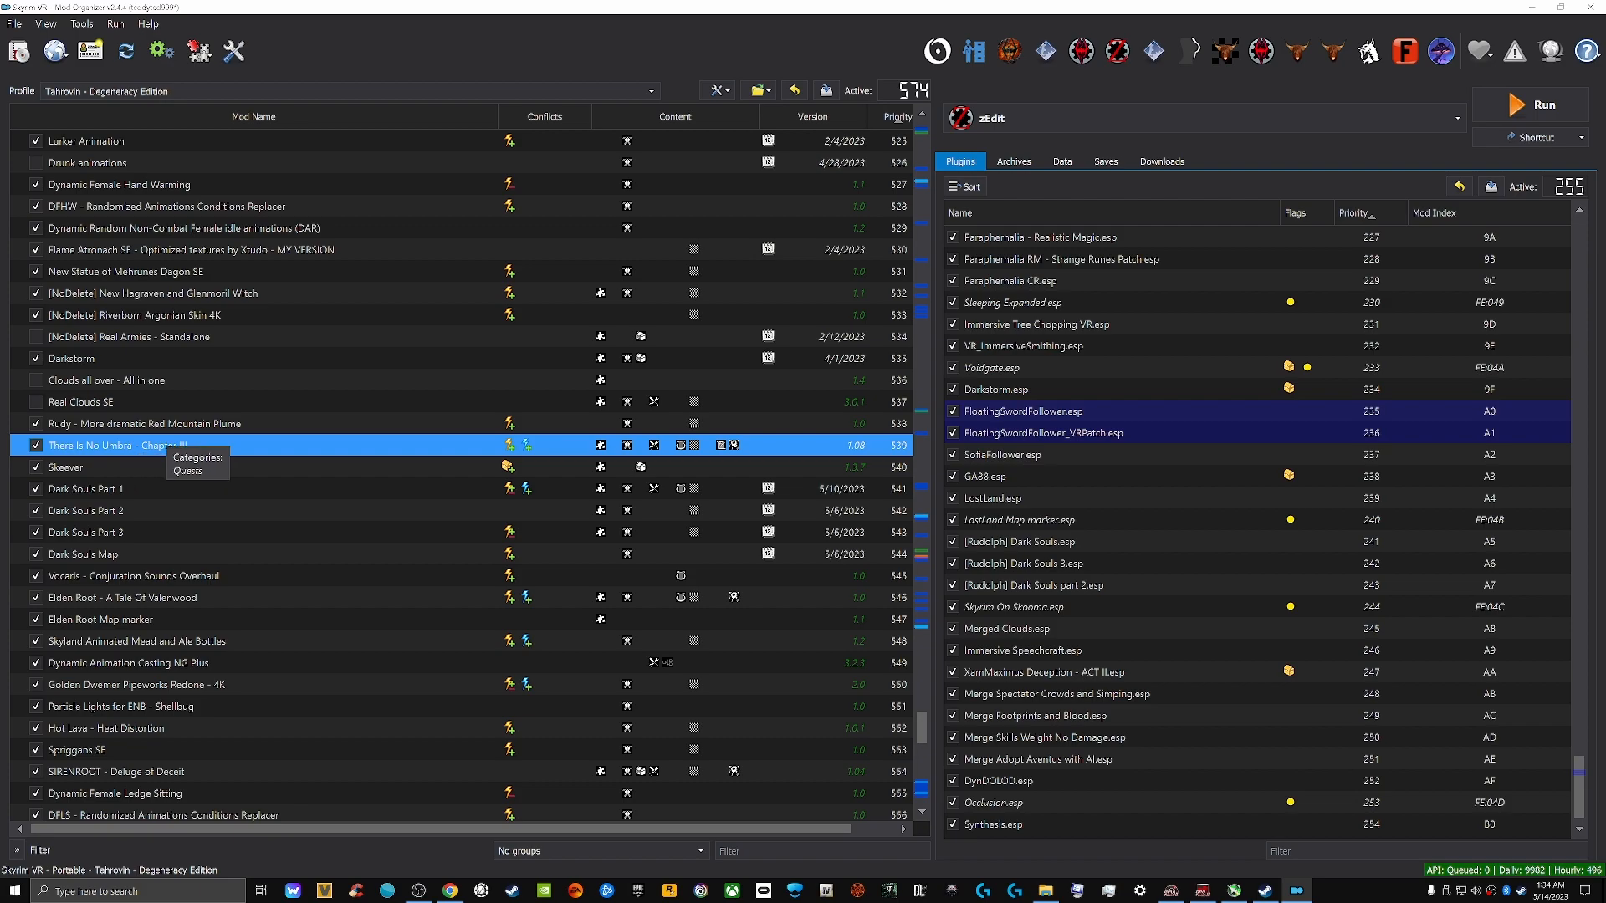
{"action": "left_click", "coordinate": [171, 358]}
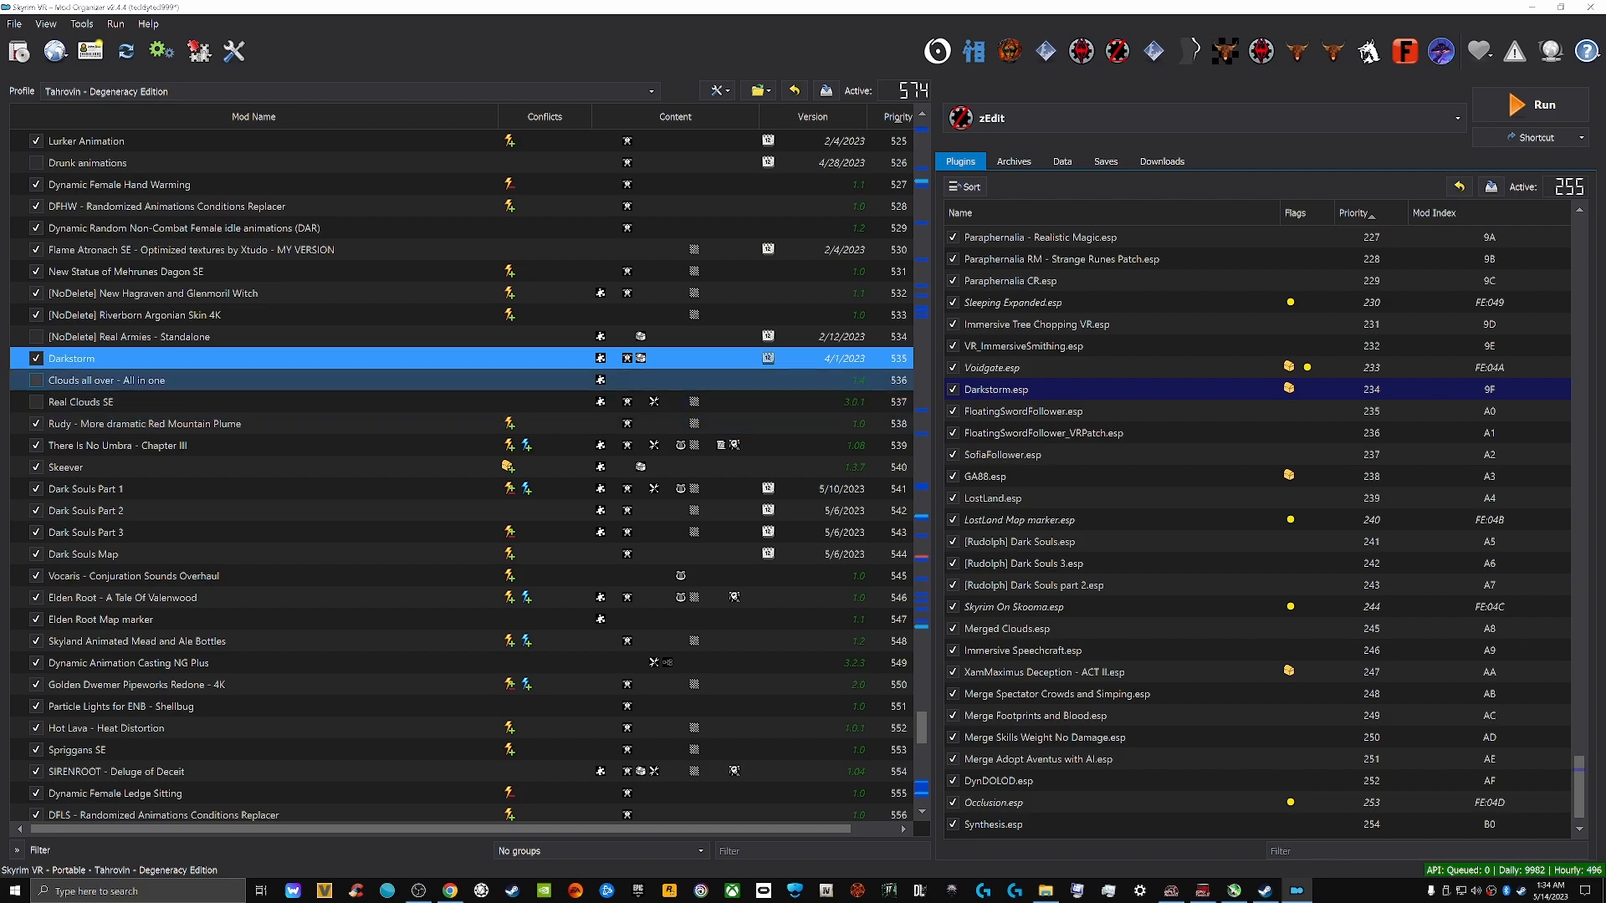
{"action": "left_click", "coordinate": [134, 381]}
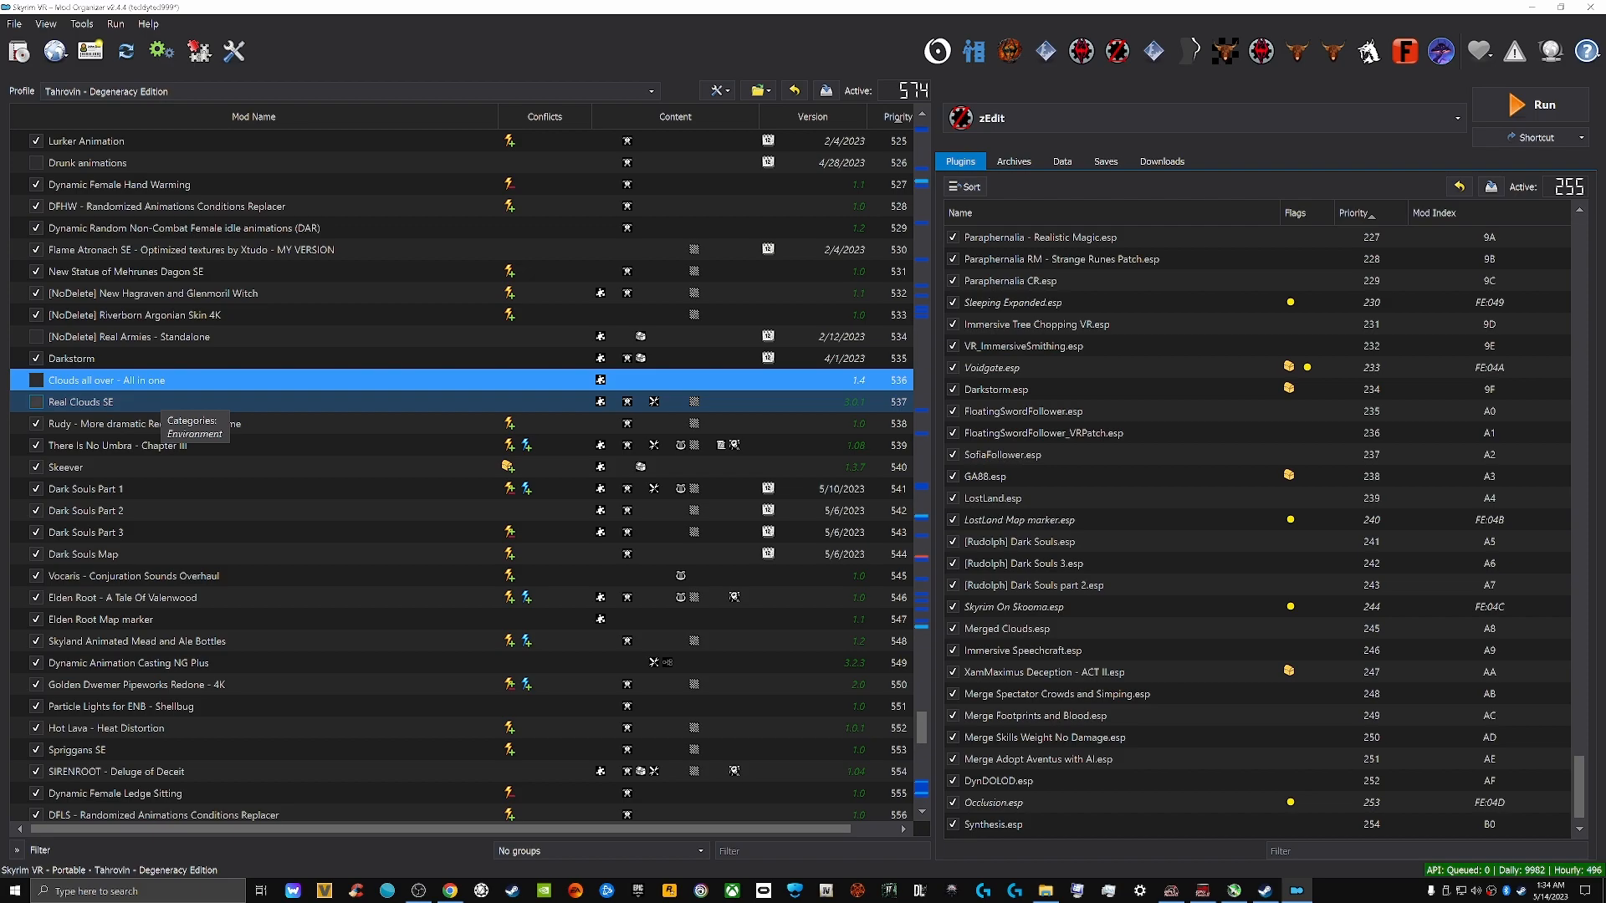
{"action": "left_click", "coordinate": [159, 403]}
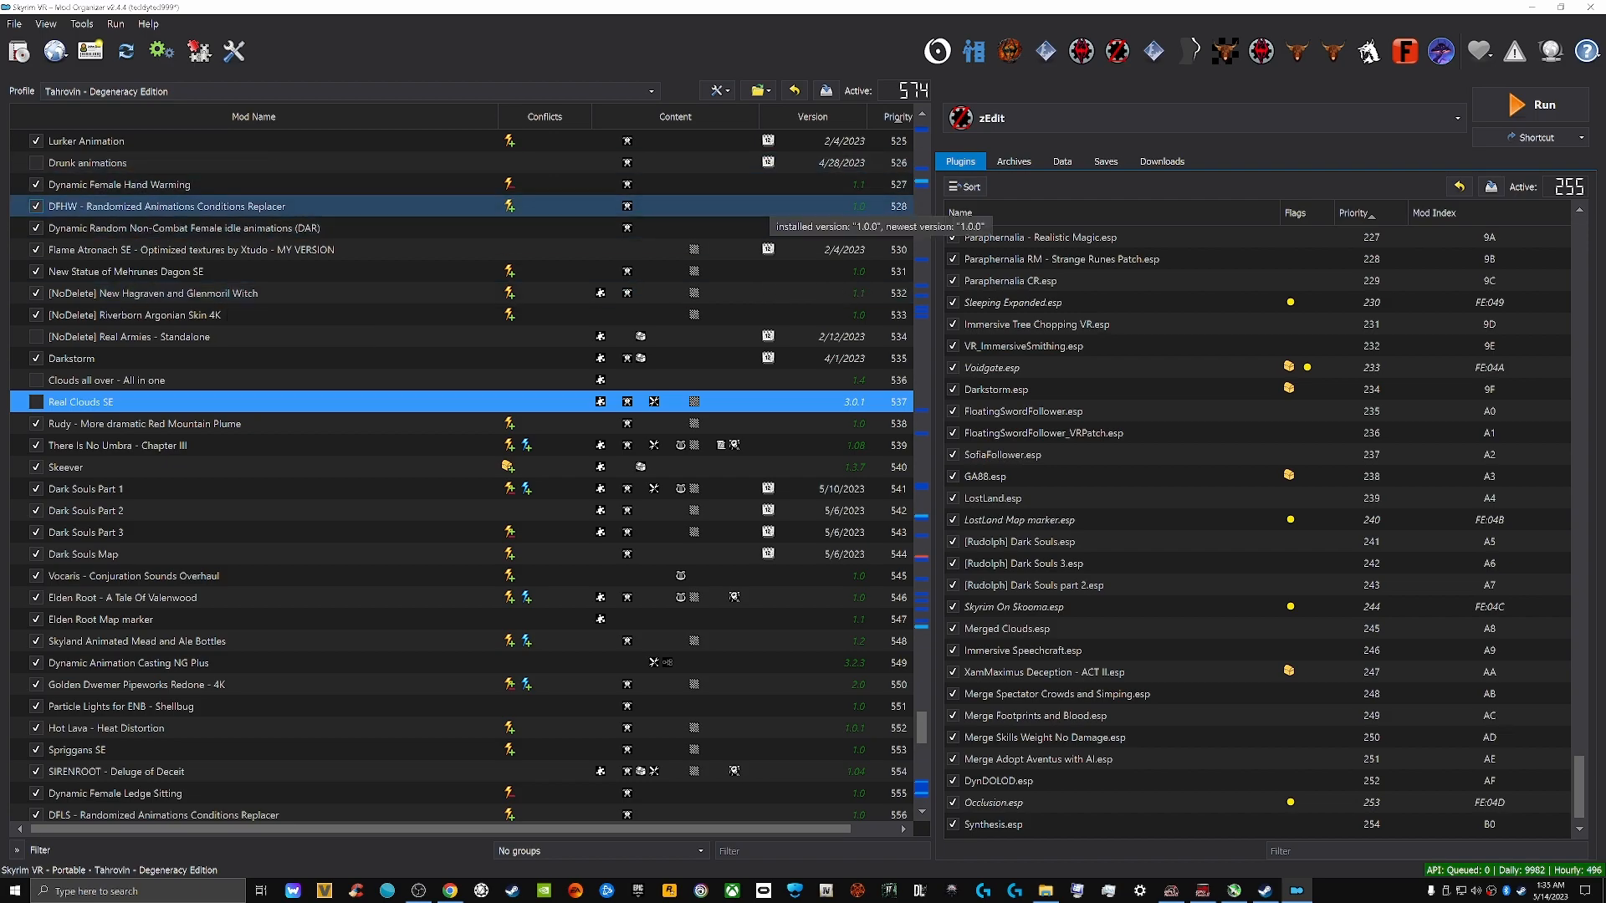
Inspect the Skeever and Elden Root - A Tale Of Valenwood mods and their associated plugins
{"action": "mouse_move", "coordinate": [1579, 180]}
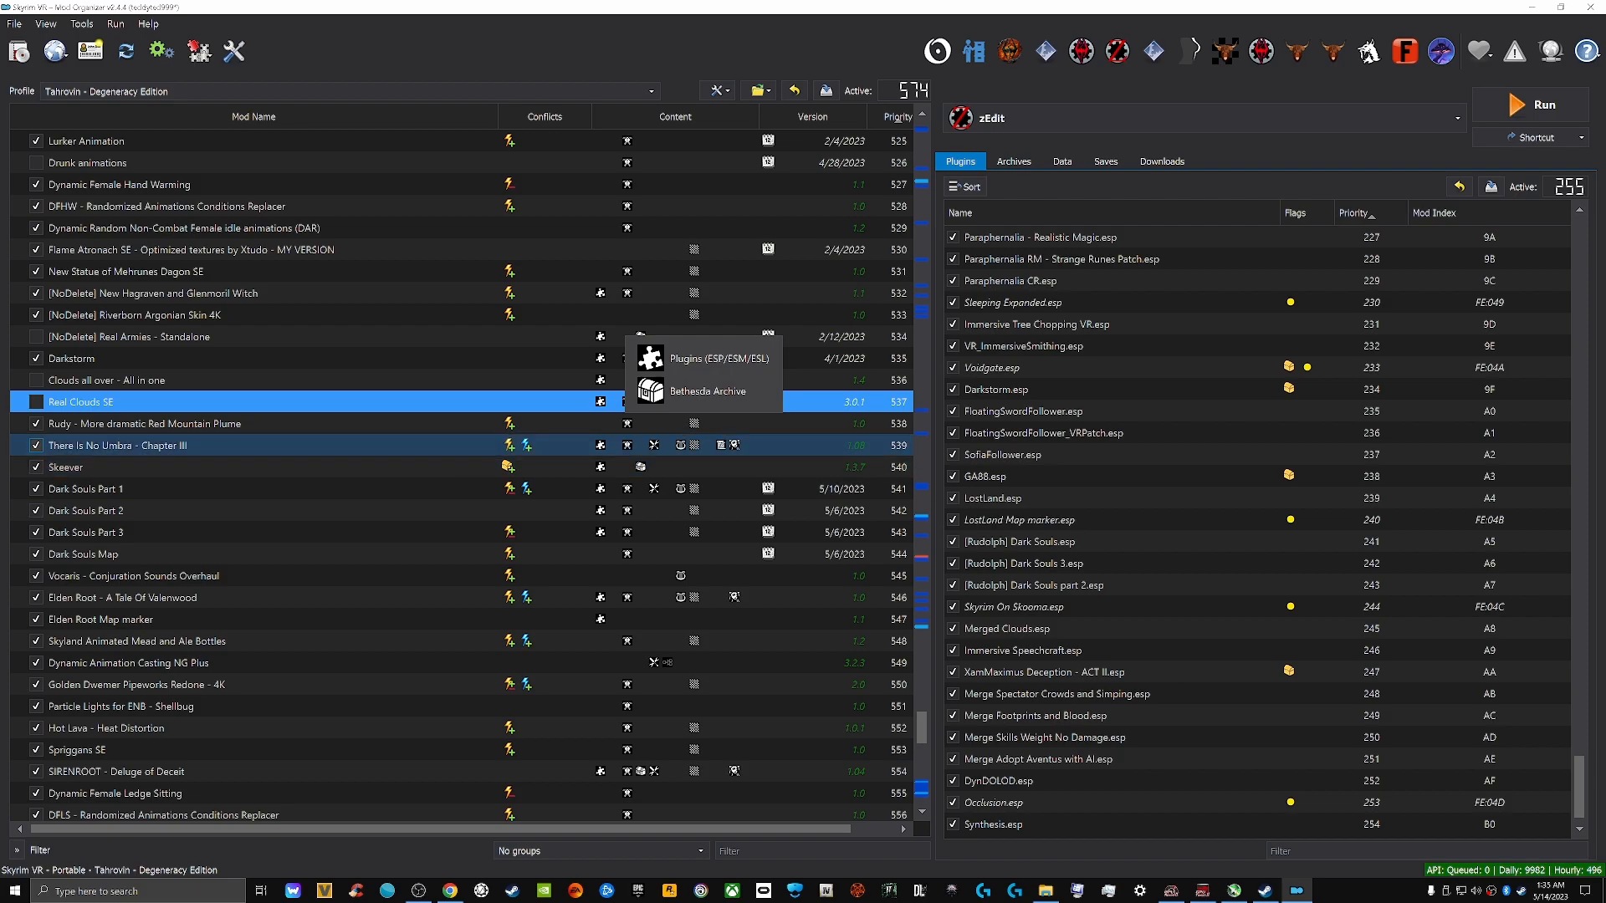
{"action": "left_click", "coordinate": [627, 466]}
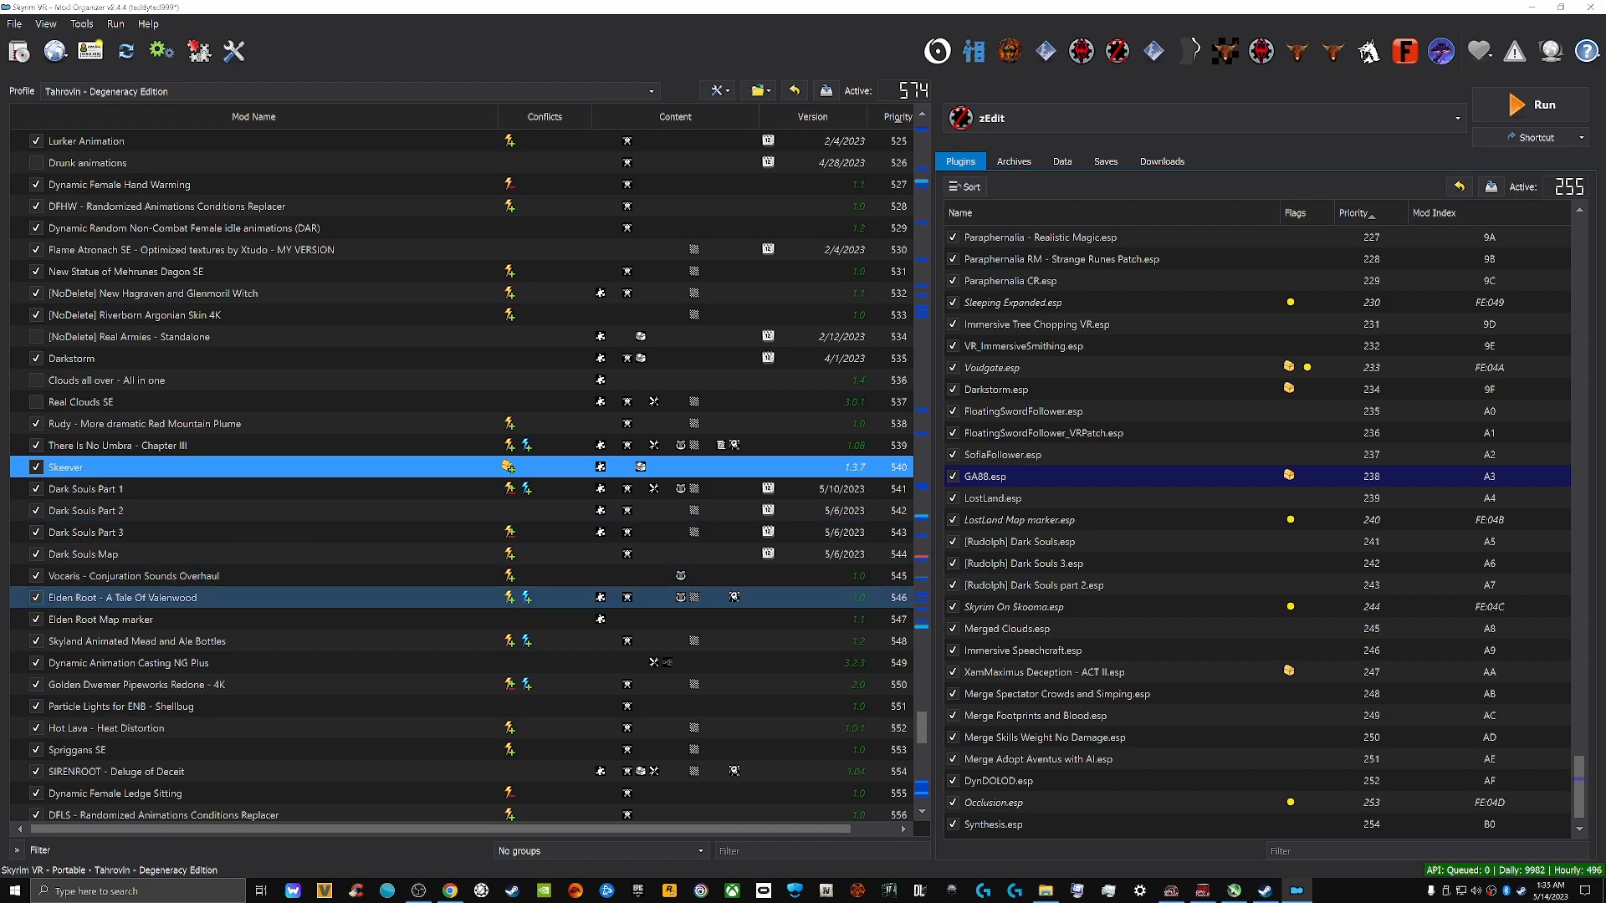
{"action": "scroll", "coordinate": [251, 554], "scroll_direction": "down", "scroll_amount": 2}
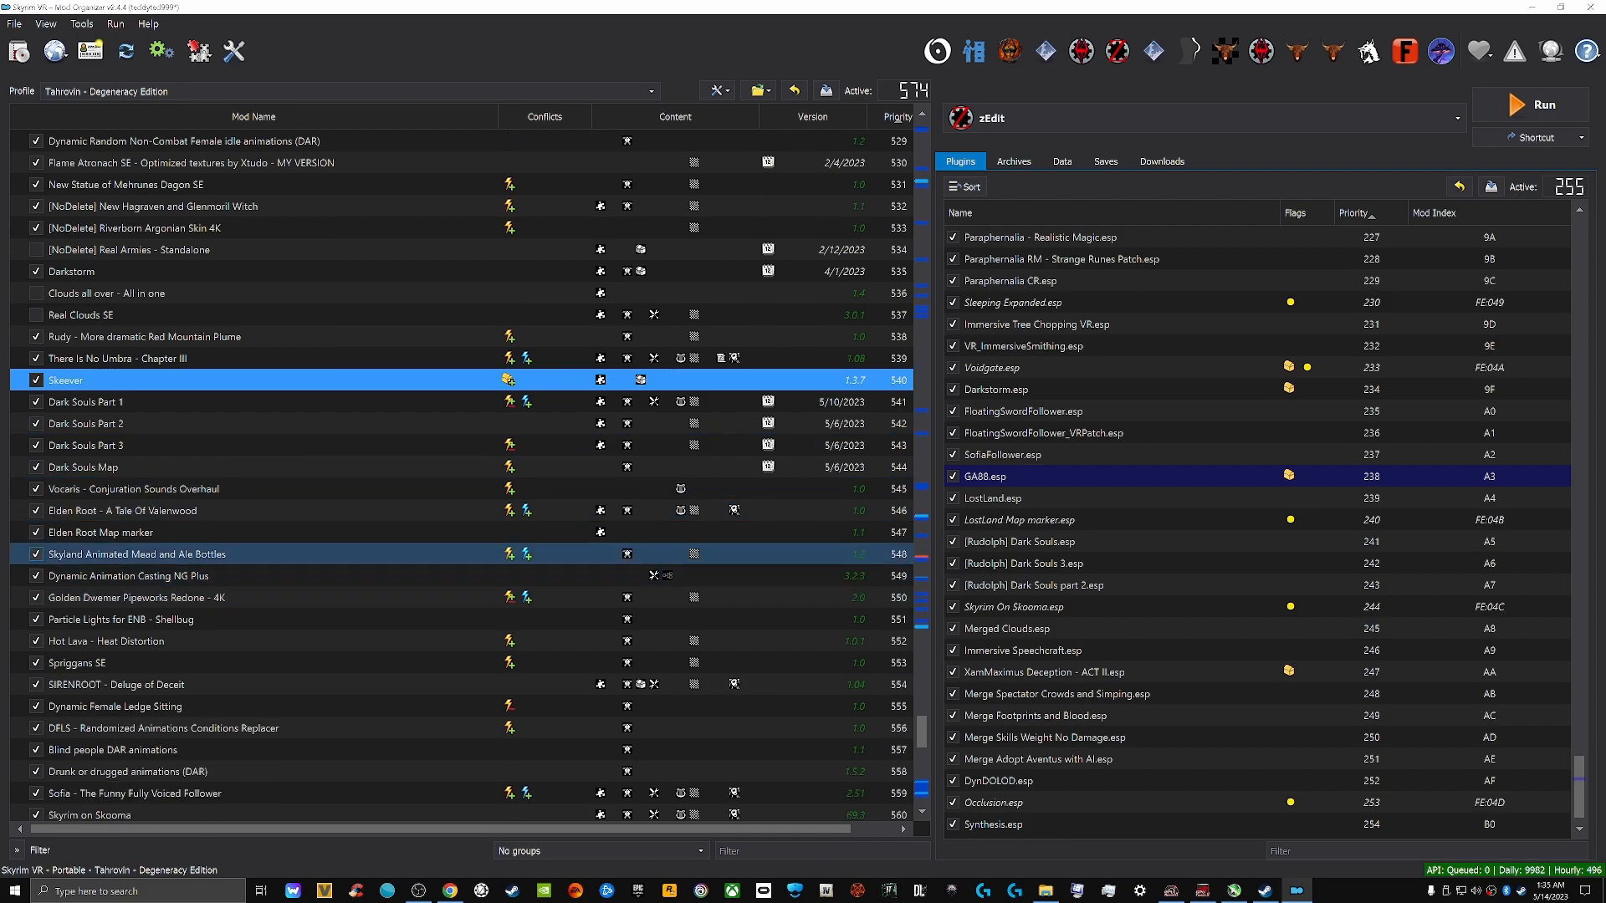
{"action": "left_click", "coordinate": [149, 509]}
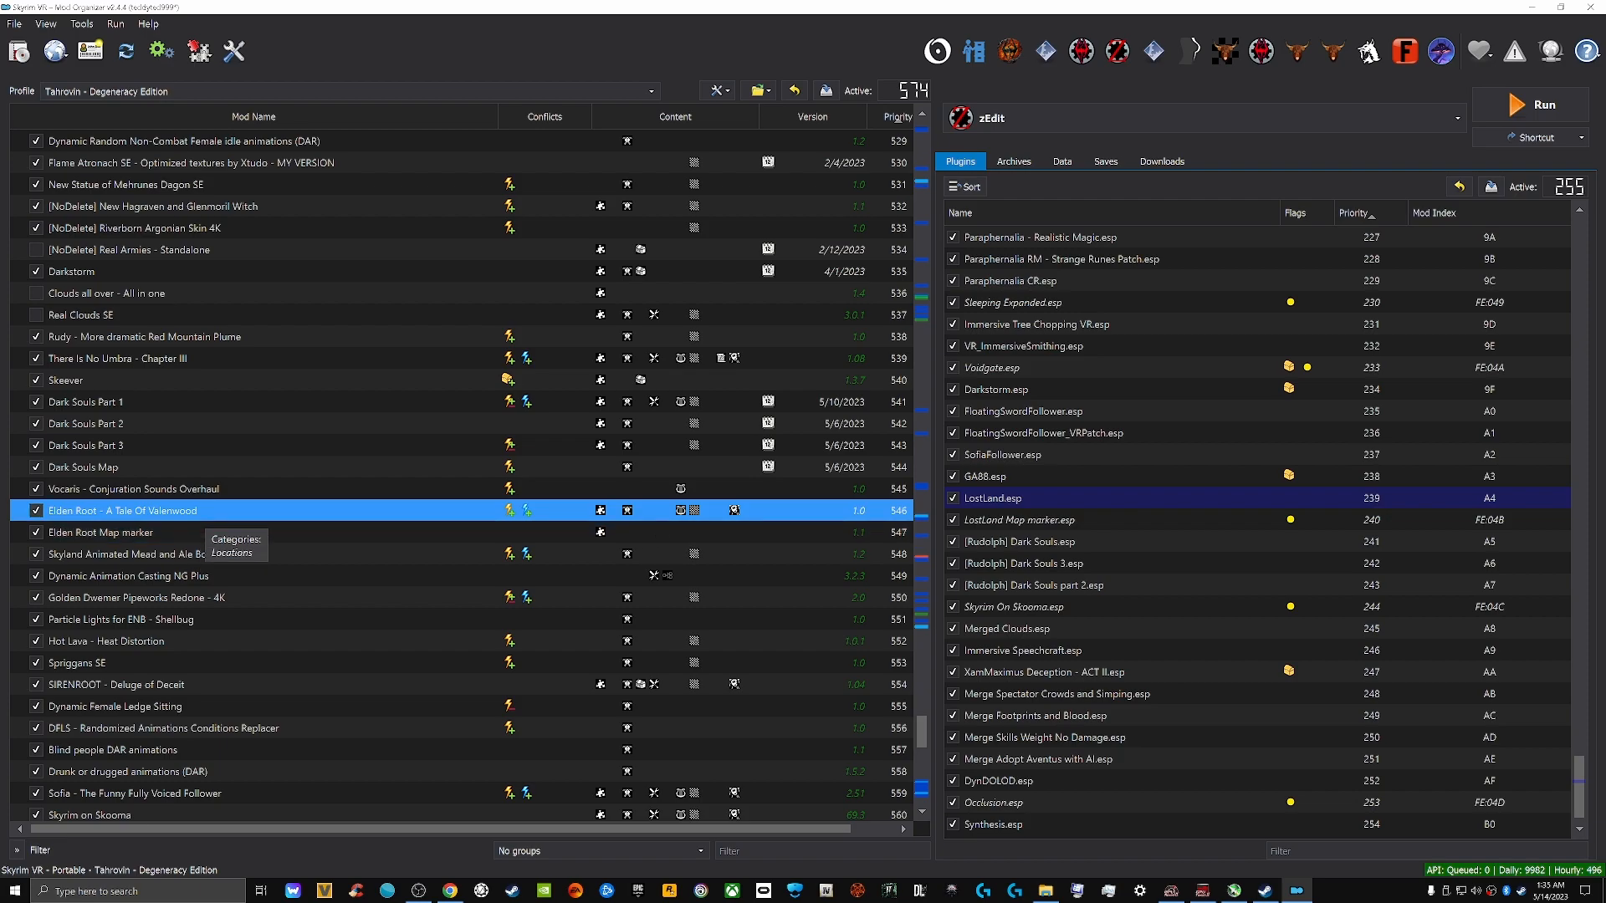
{"action": "scroll", "coordinate": [192, 467], "scroll_direction": "down", "scroll_amount": 2}
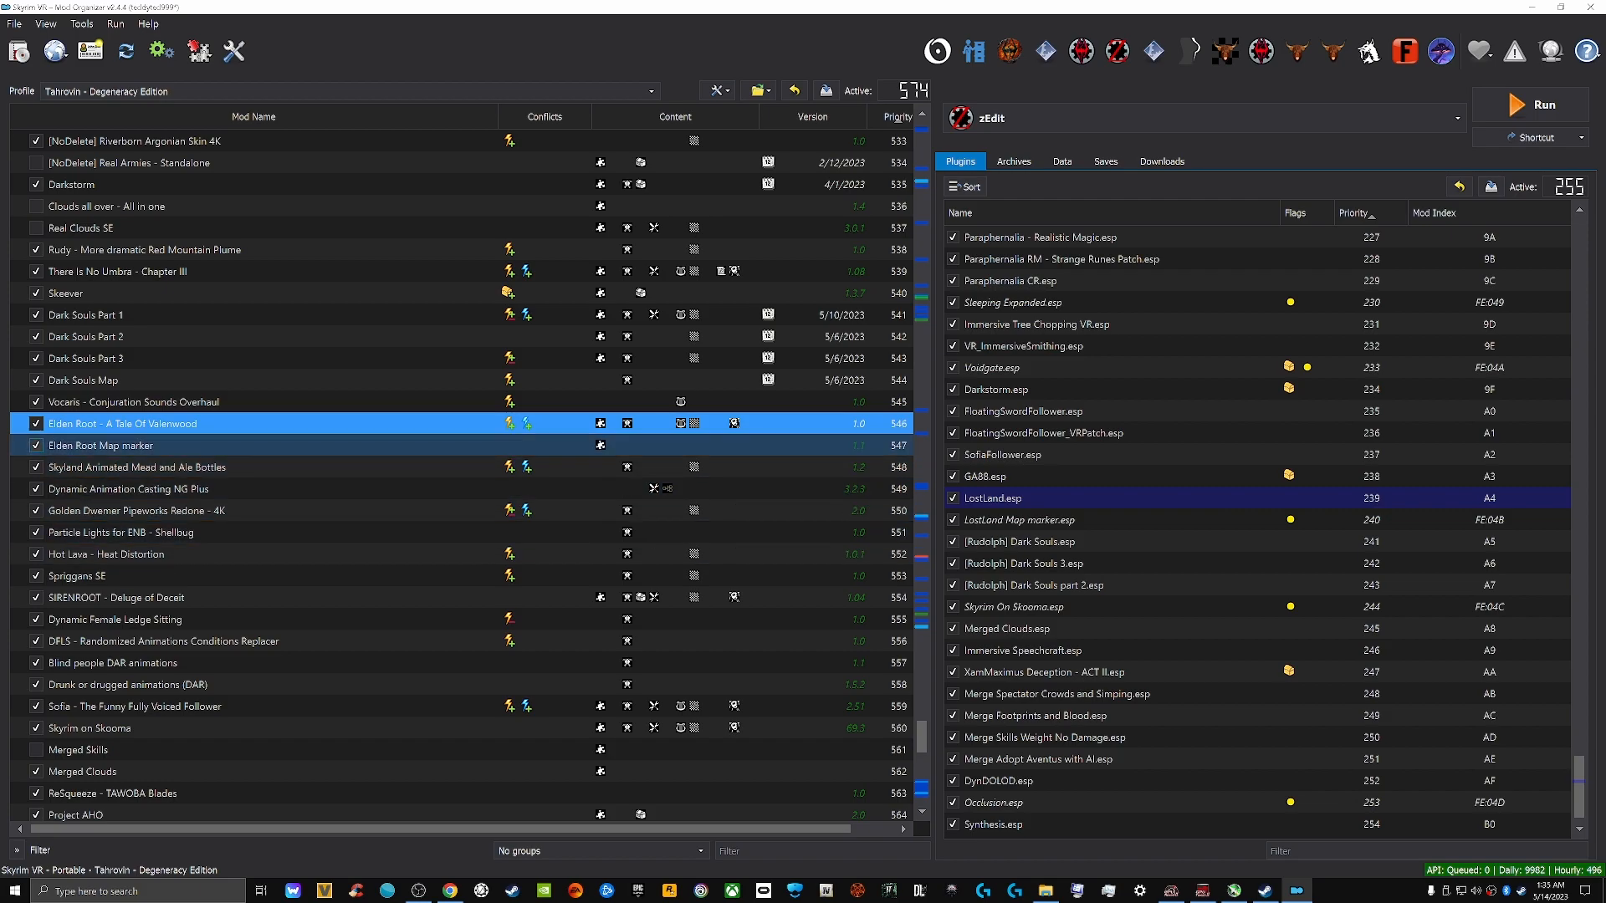
{"action": "scroll", "coordinate": [225, 468], "scroll_direction": "down", "scroll_amount": 2}
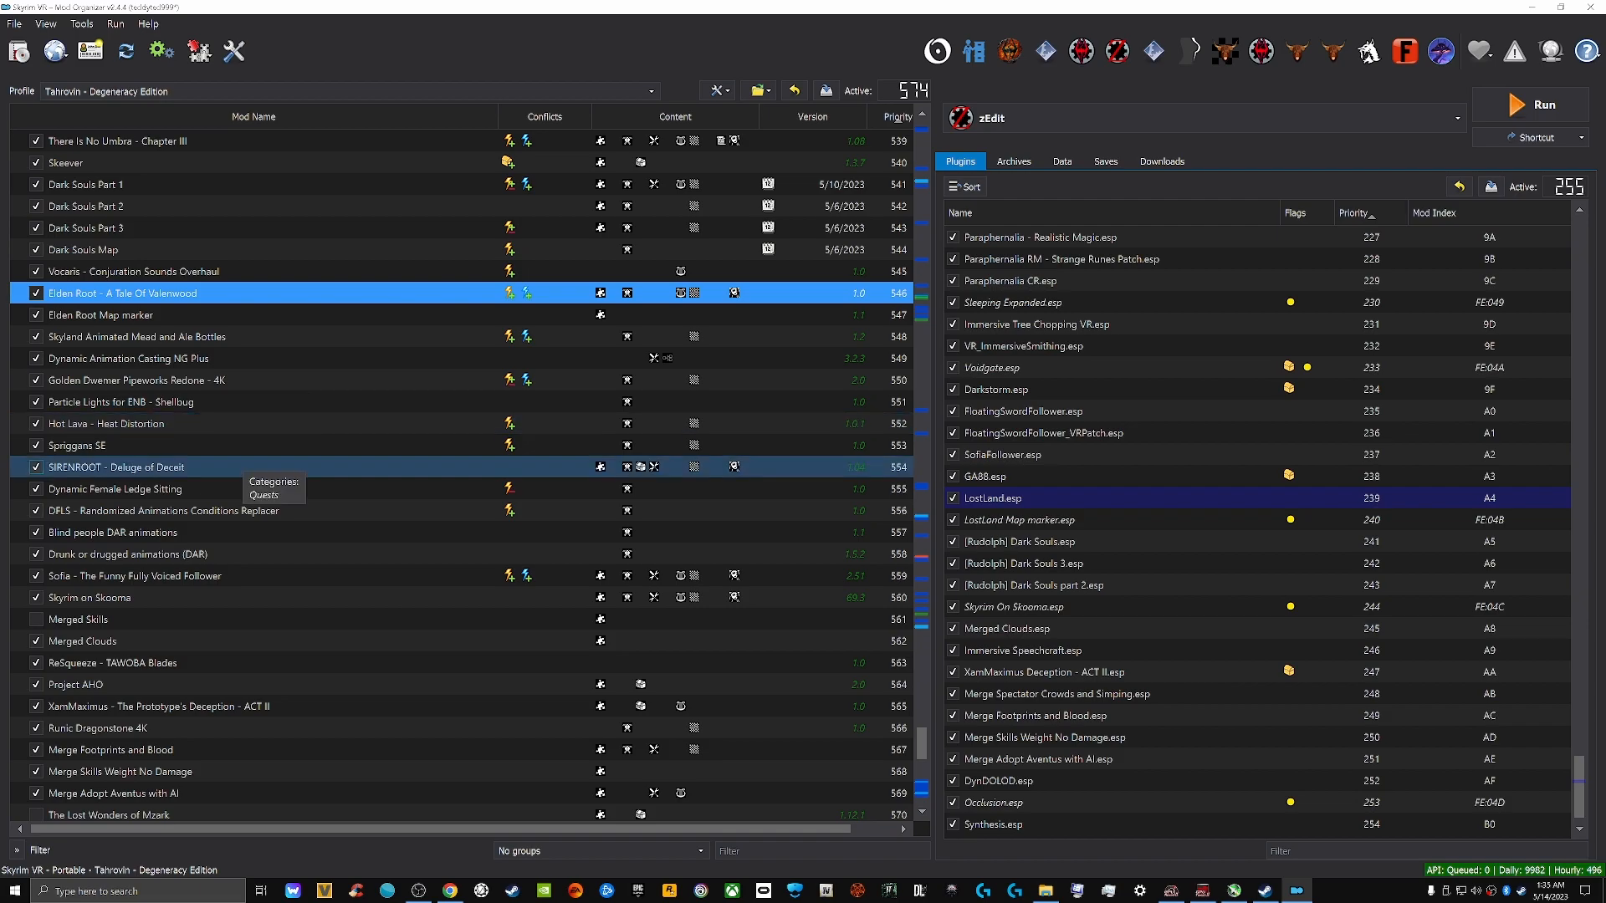
Check the Spriggans SE, SIRENROOT - Deluge of Deceit and Dynamic Female Ledge Sitting mods
{"action": "left_click", "coordinate": [209, 445]}
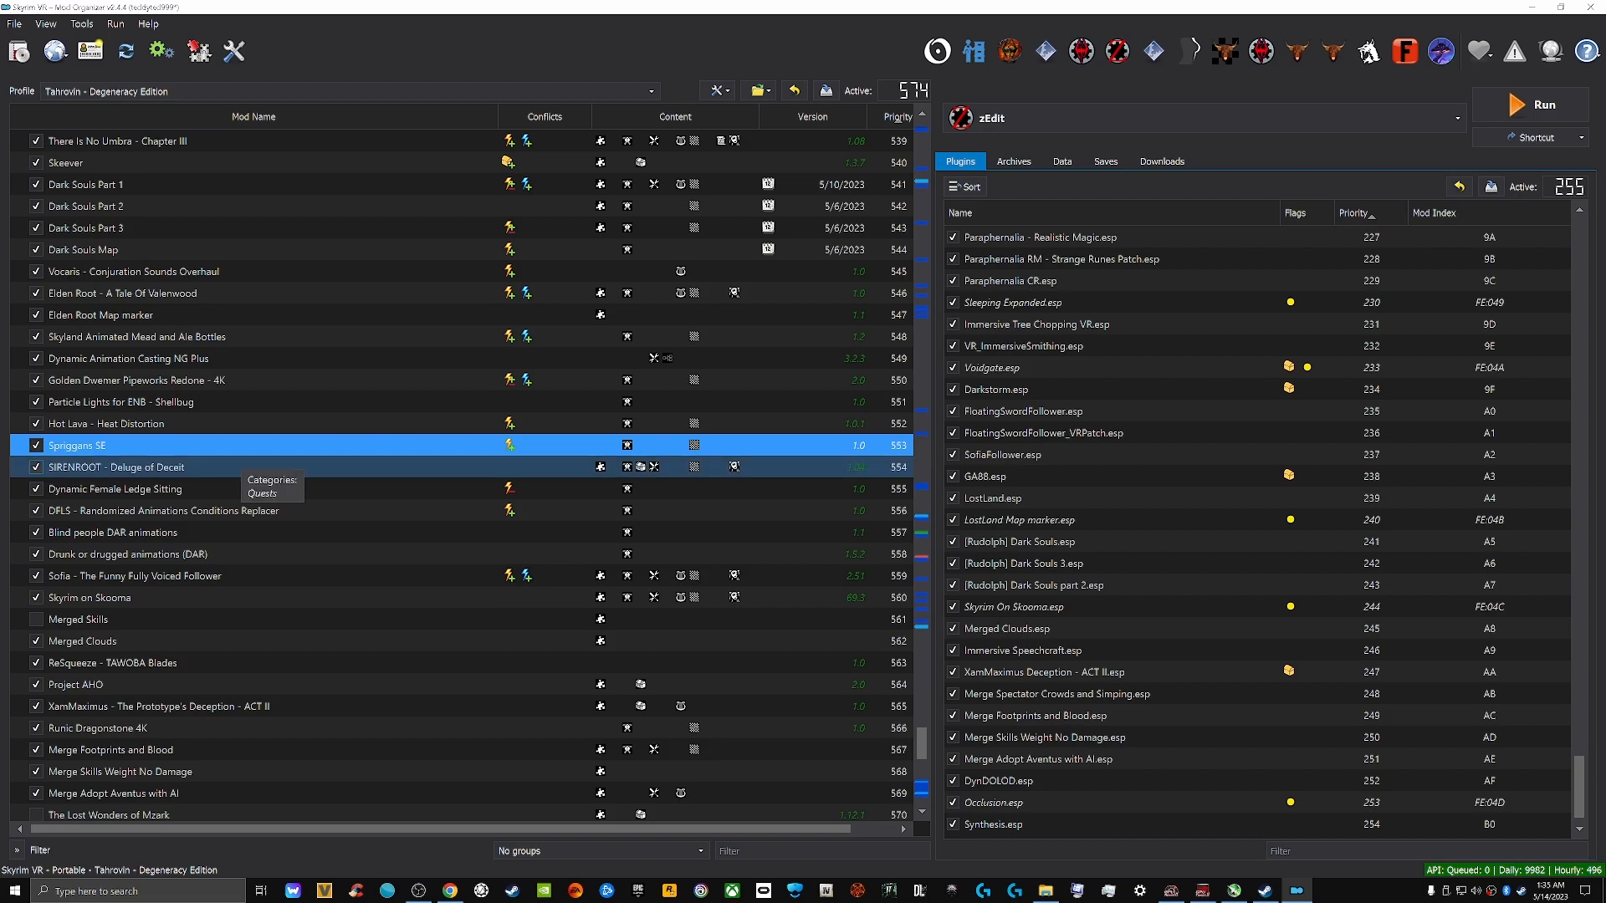
{"action": "left_click", "coordinate": [243, 466]}
{"action": "scroll", "coordinate": [243, 443], "scroll_direction": "down", "scroll_amount": 2}
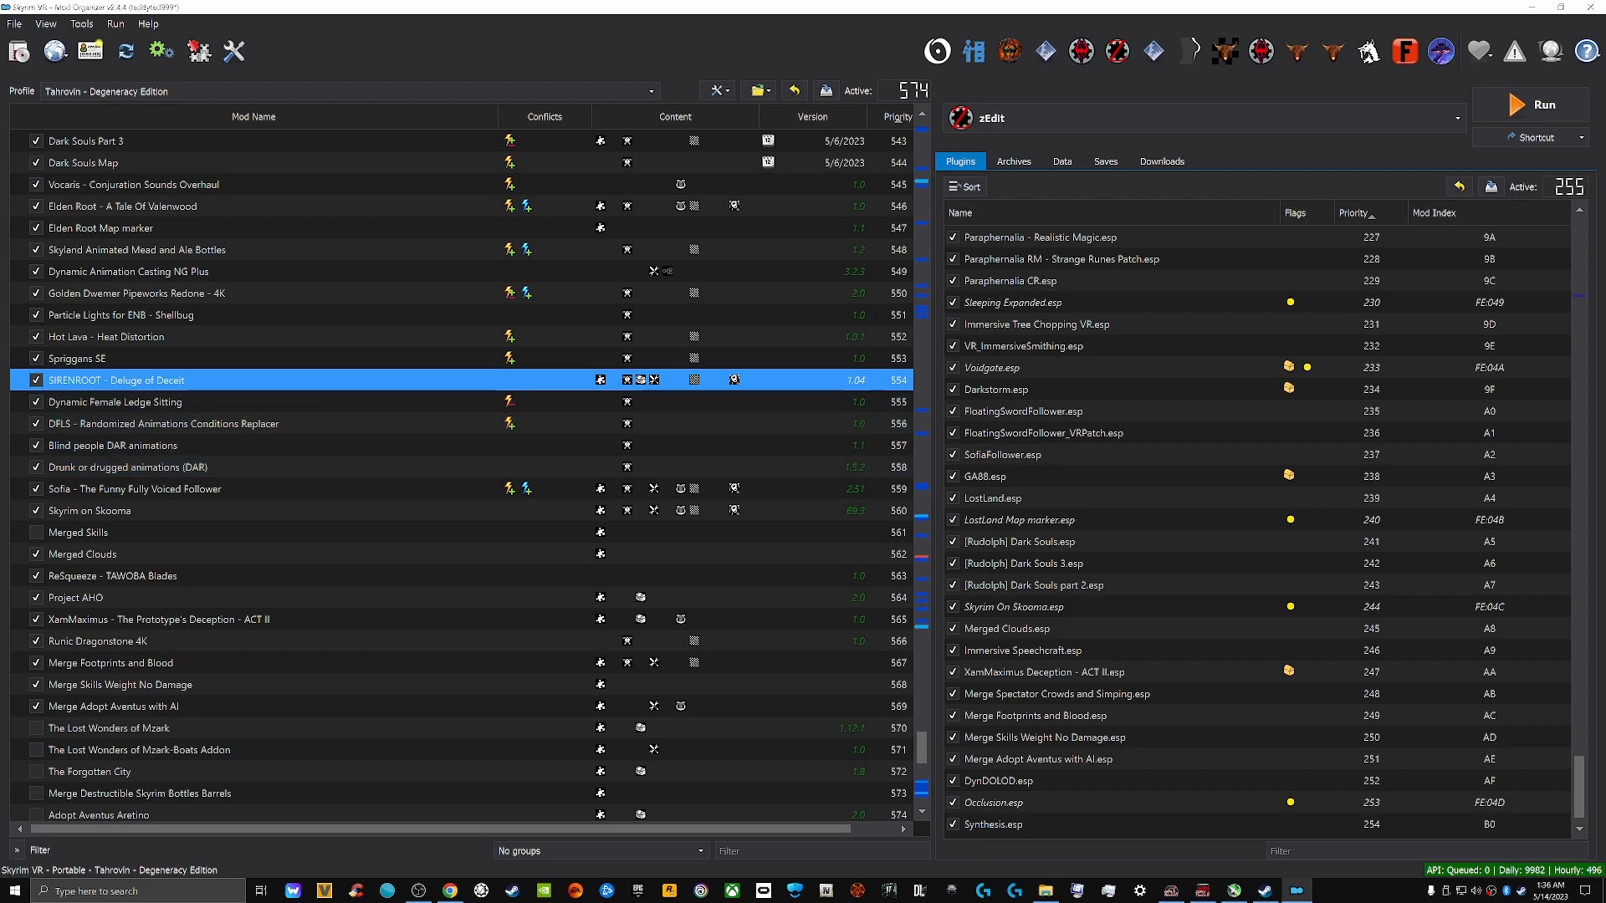
{"action": "left_click", "coordinate": [242, 401]}
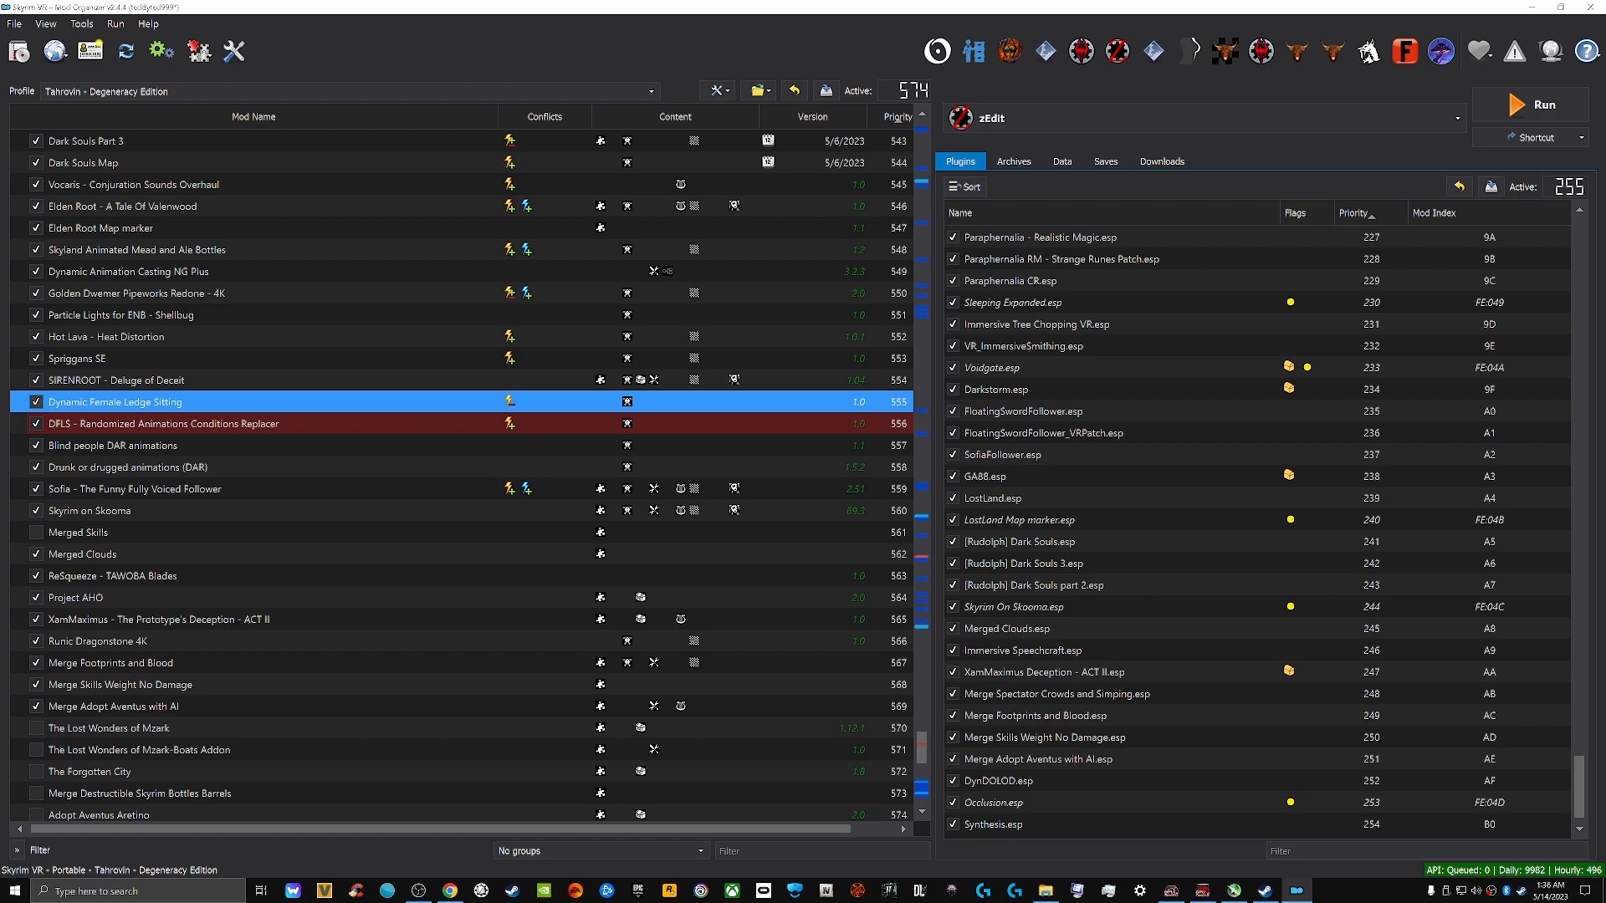
Inspect the SIRENROOT - Deluge of Deceit, Drunk or drugged animations (DAR) and Sofia - The Funny Fully Voiced Follower mods
{"action": "left_click", "coordinate": [243, 380]}
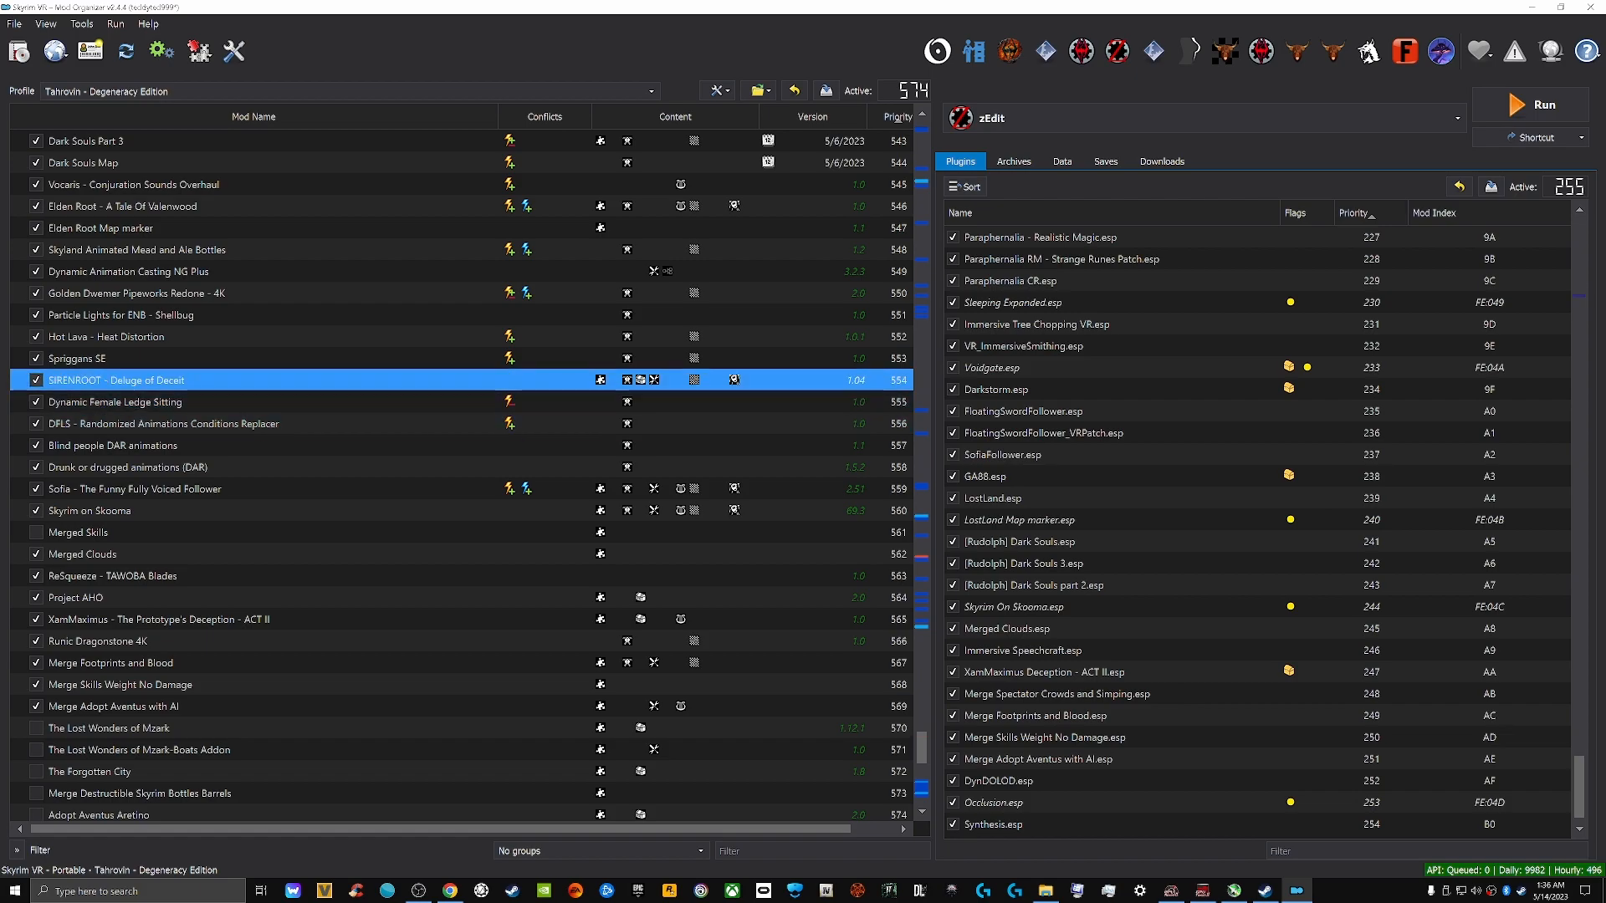
{"action": "scroll", "coordinate": [460, 380], "scroll_direction": "down", "scroll_amount": 2}
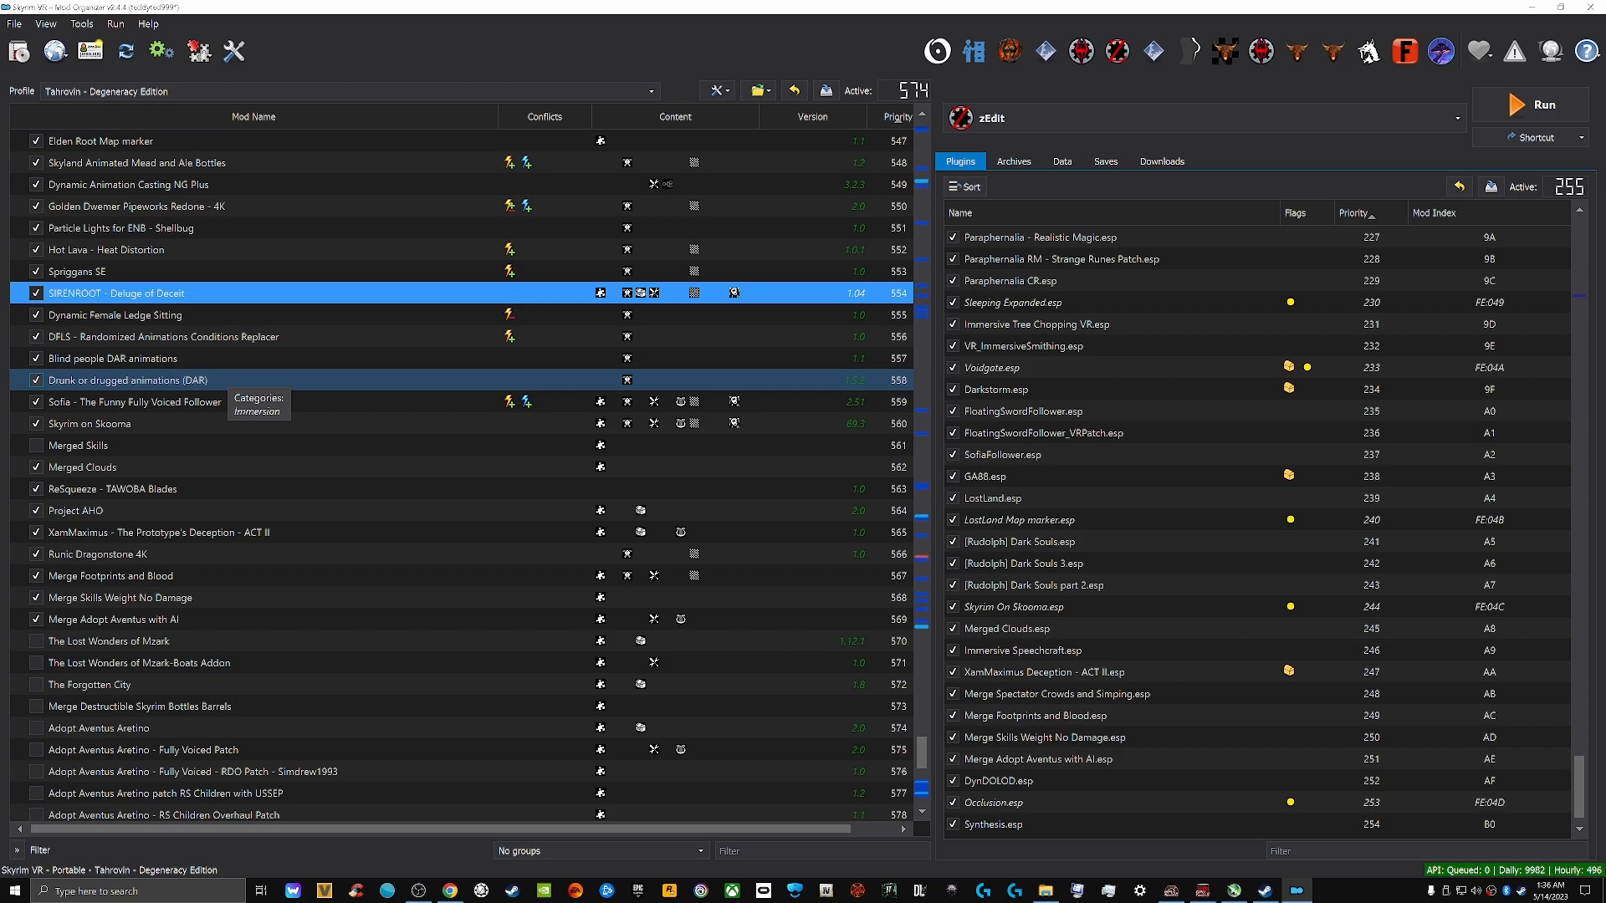
{"action": "left_click", "coordinate": [226, 376]}
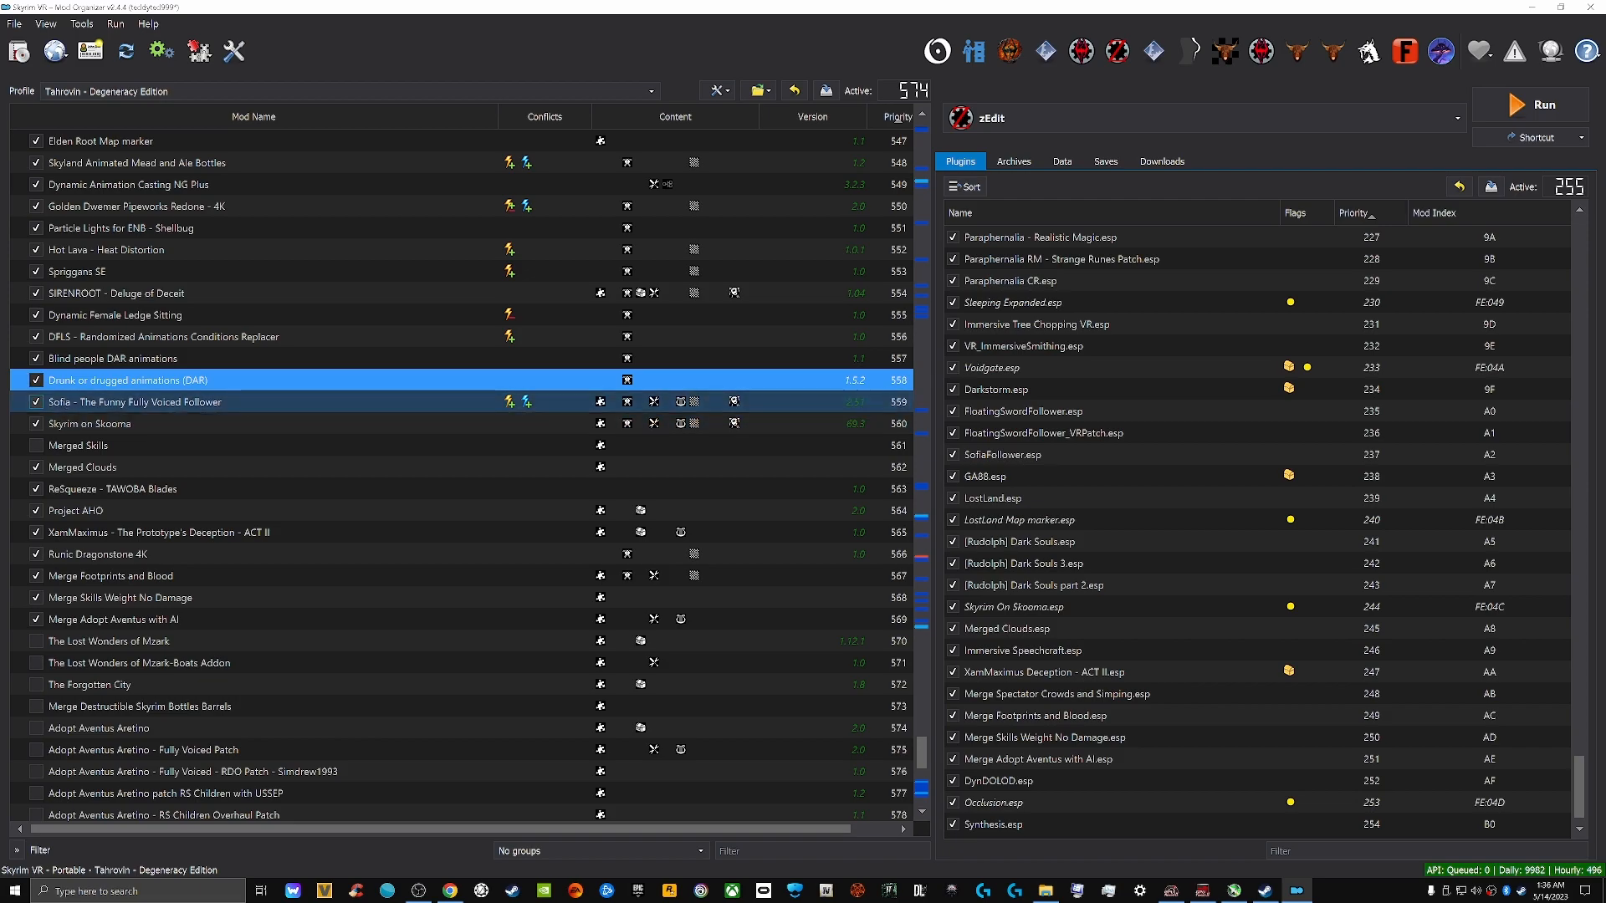
{"action": "left_click", "coordinate": [226, 402]}
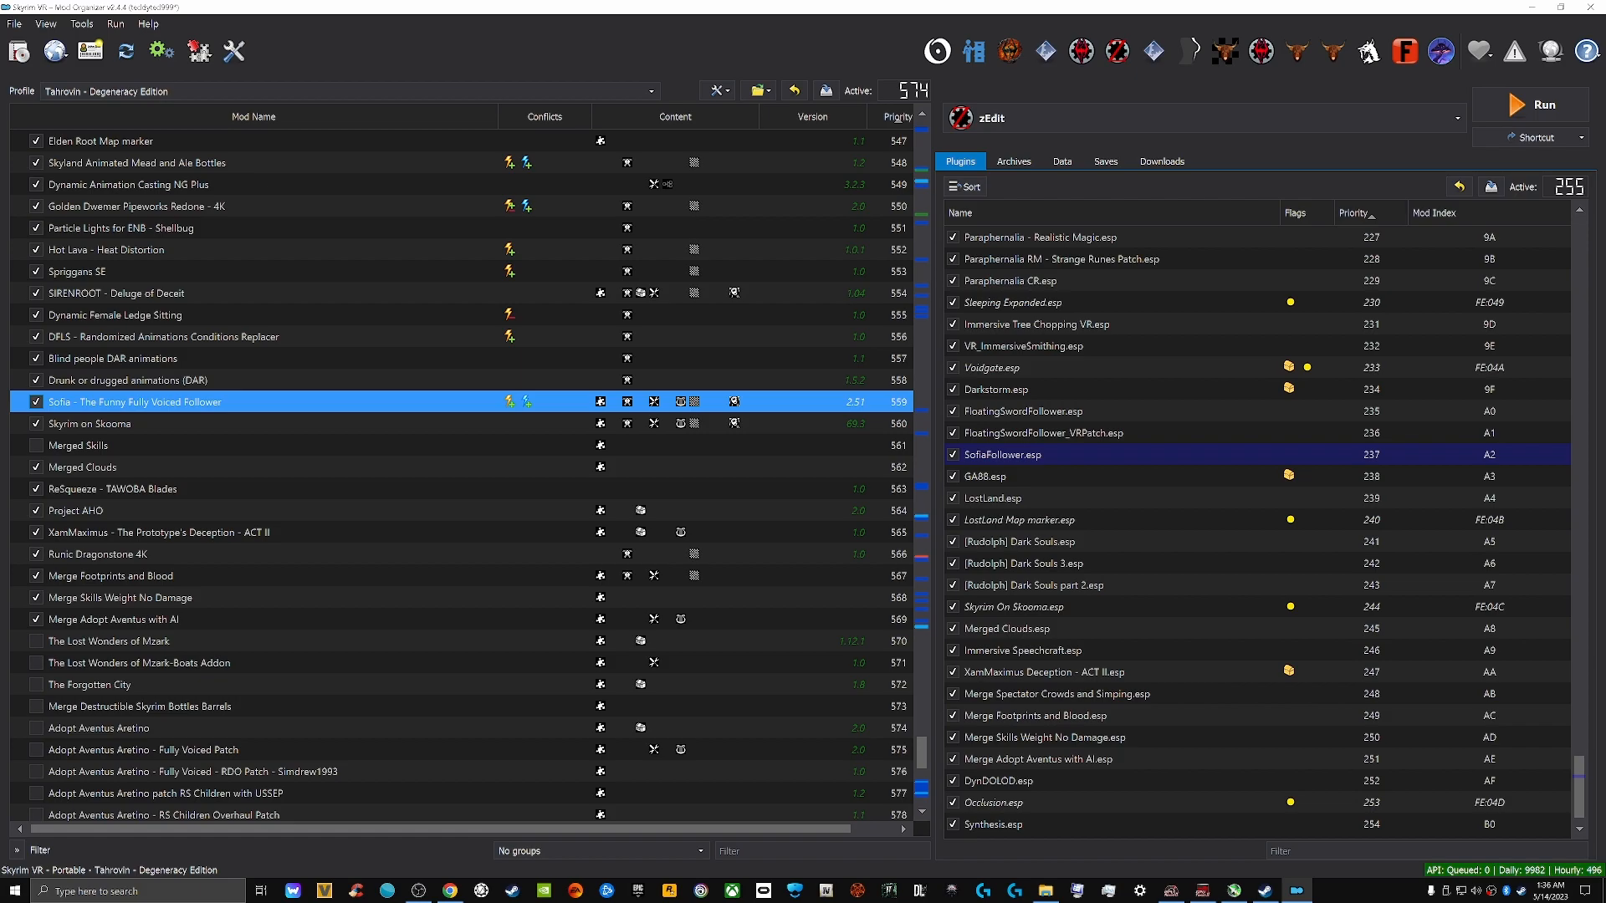
Check the Skyrim on Skooma mod with its plugin and the disabled Merged Skills mod
{"action": "key", "text": "Down"}
{"action": "scroll", "coordinate": [226, 401], "scroll_direction": "down", "scroll_amount": 2}
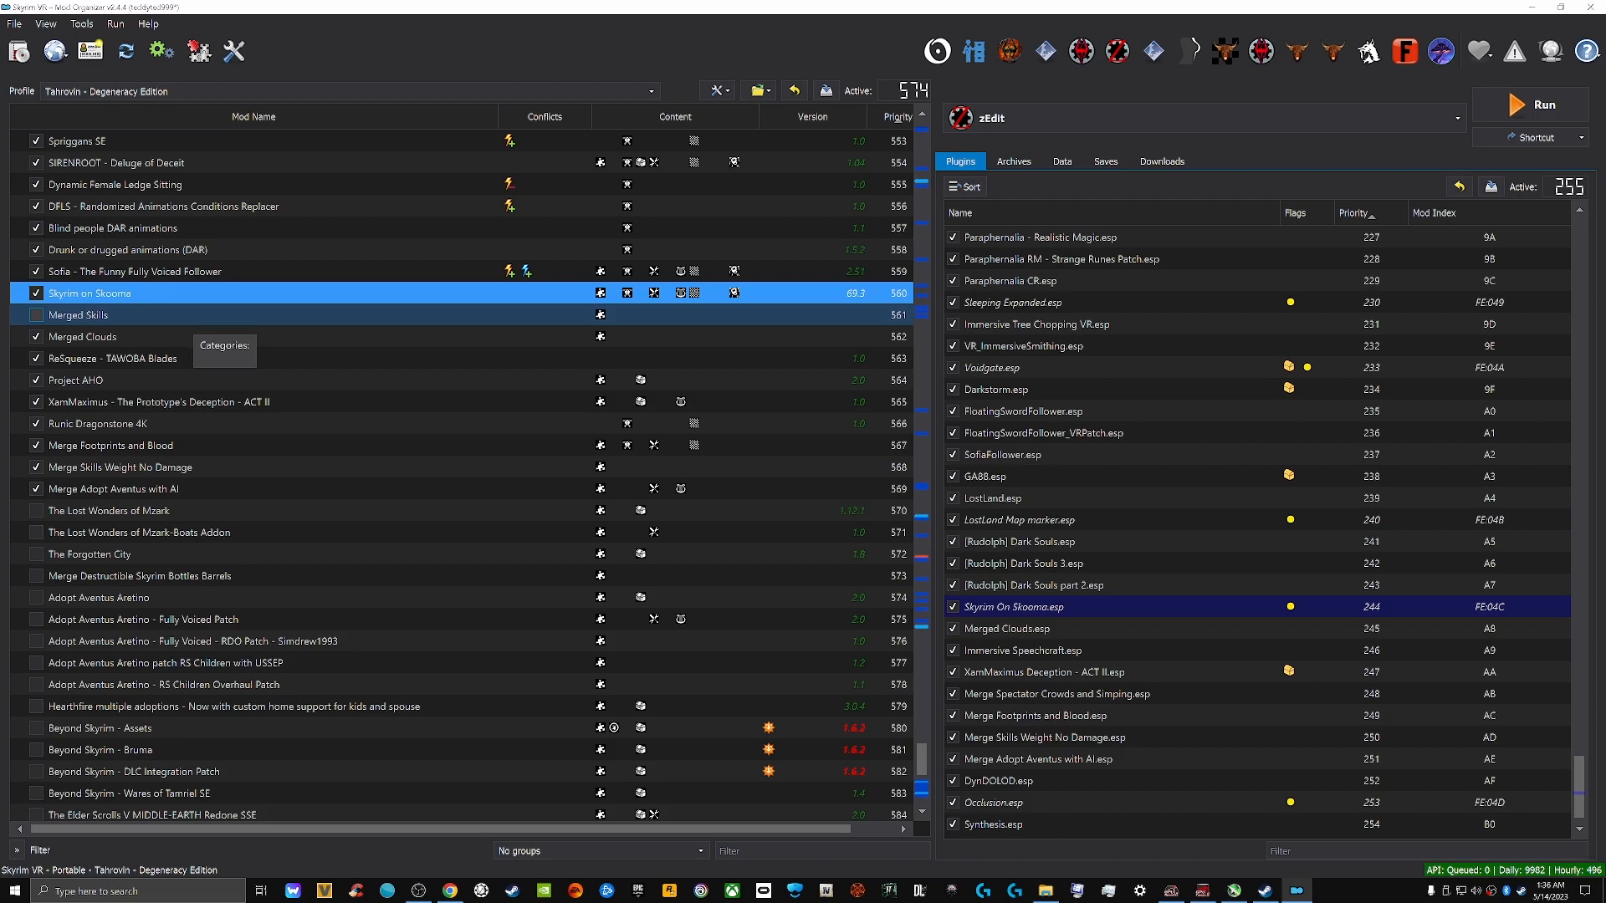
{"action": "left_click", "coordinate": [188, 316]}
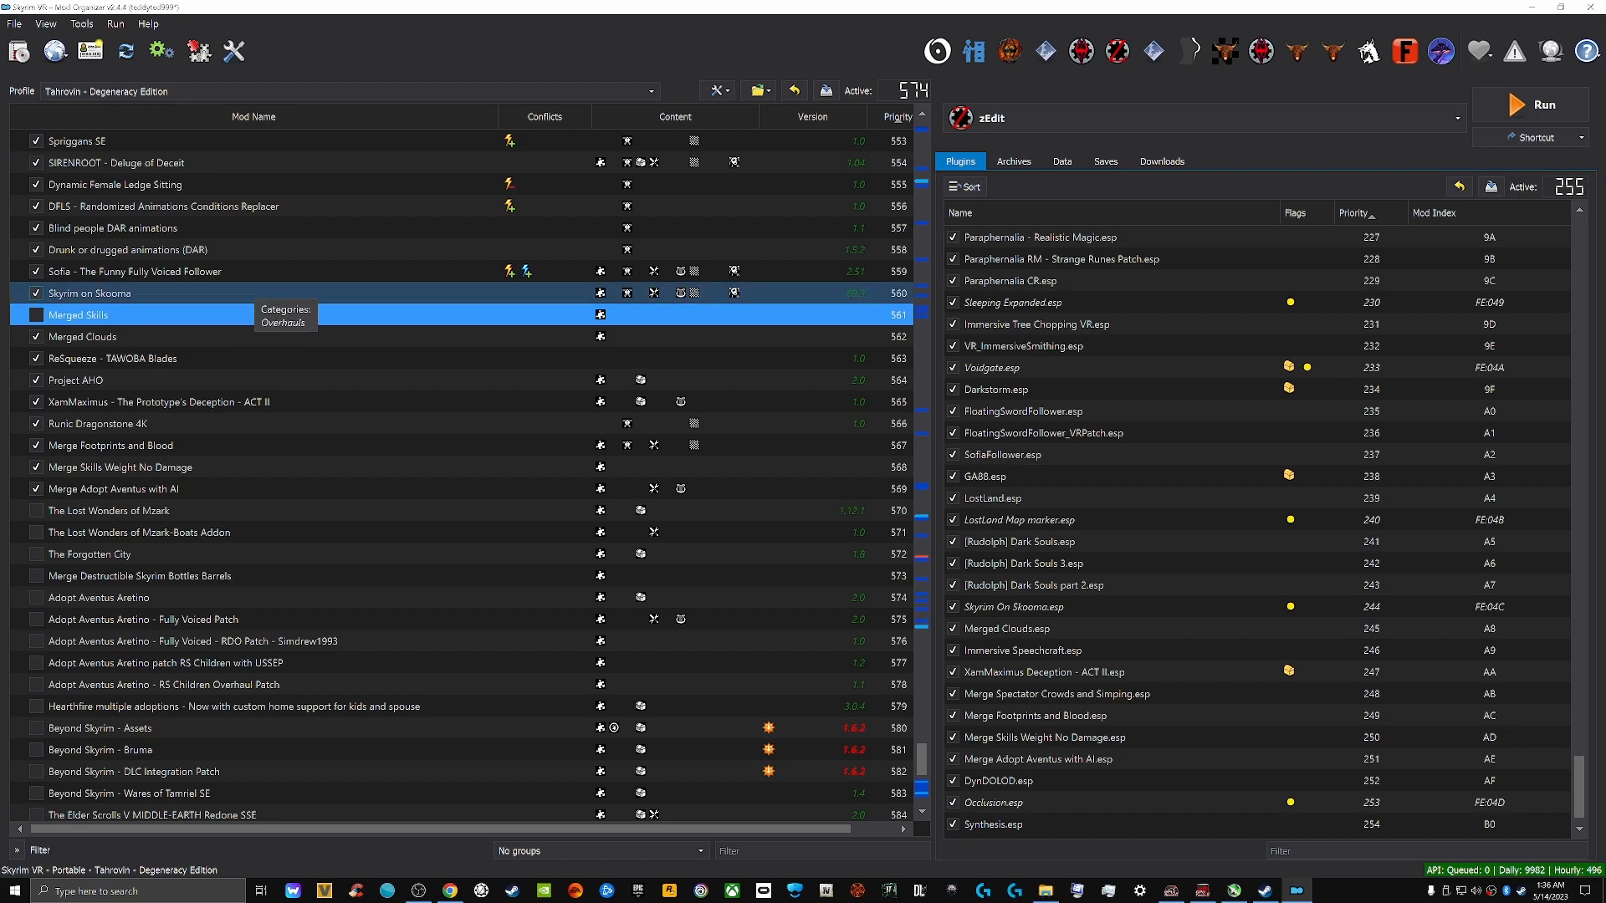
{"action": "left_click", "coordinate": [249, 293]}
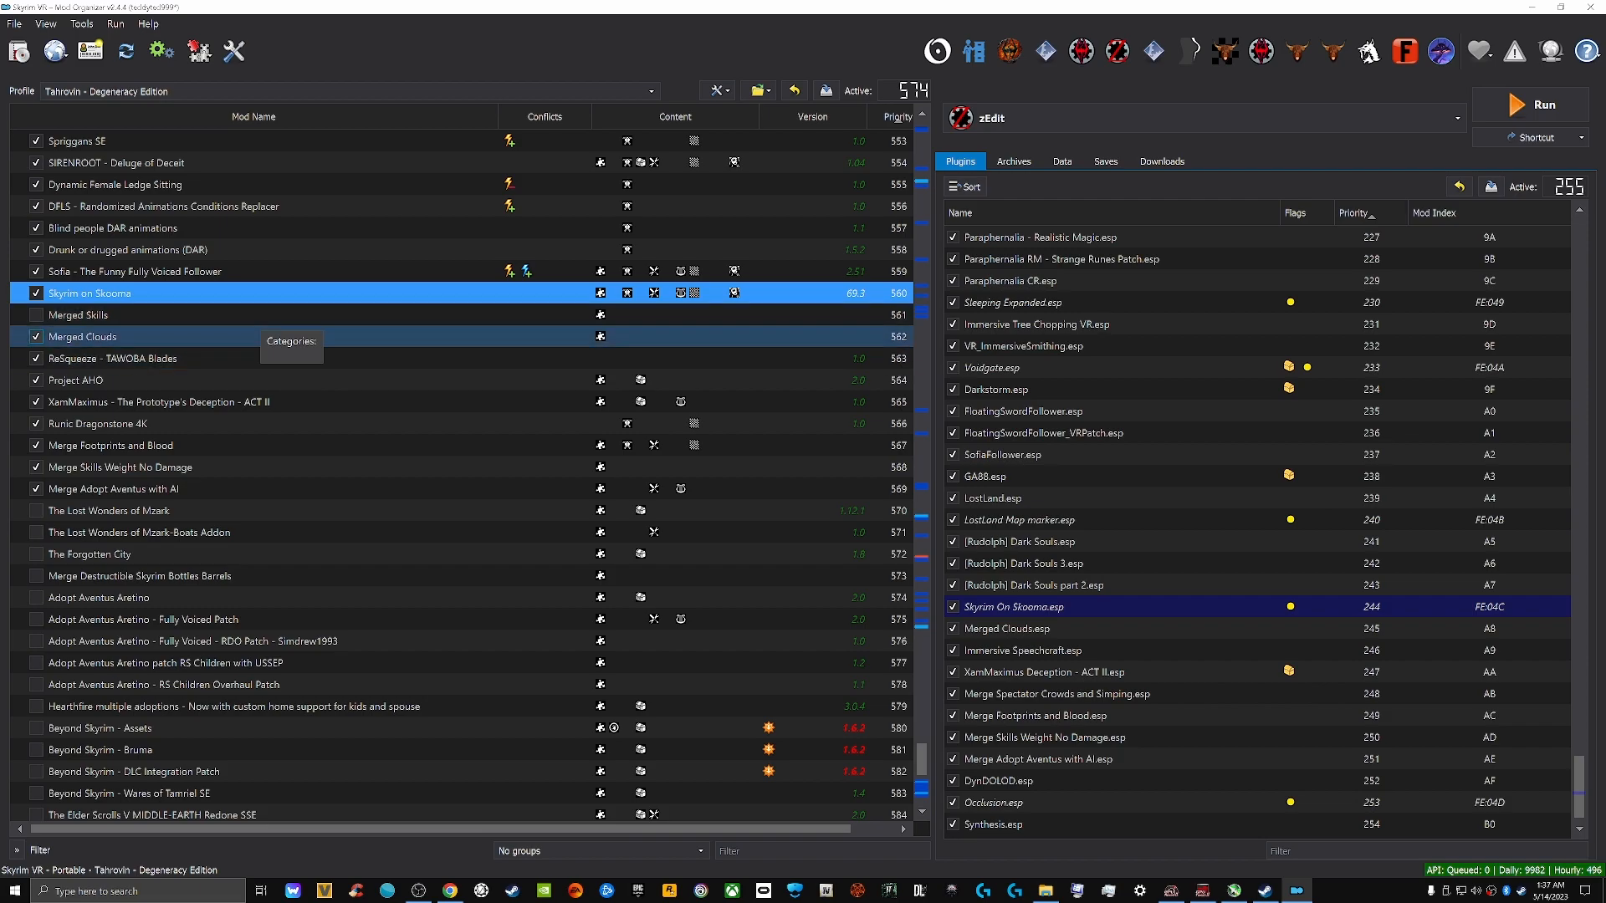
{"action": "left_click", "coordinate": [268, 315]}
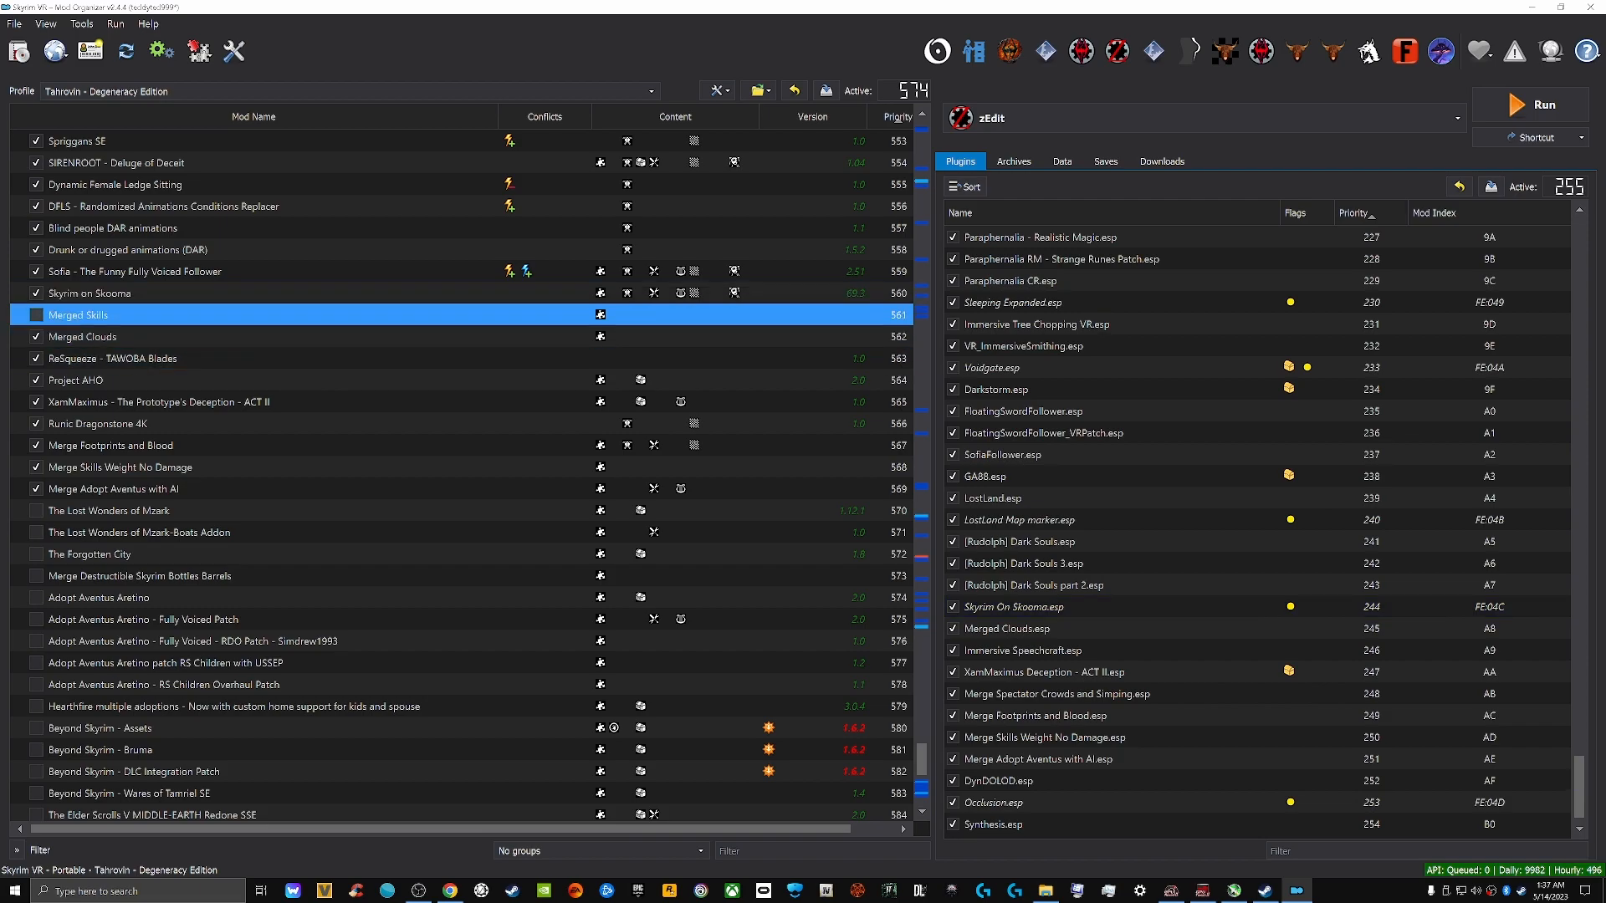
Check the Merged Clouds mod and its plugin, plus the disabled Real Clouds SE mod among the earlier entries
{"action": "left_click", "coordinate": [134, 336]}
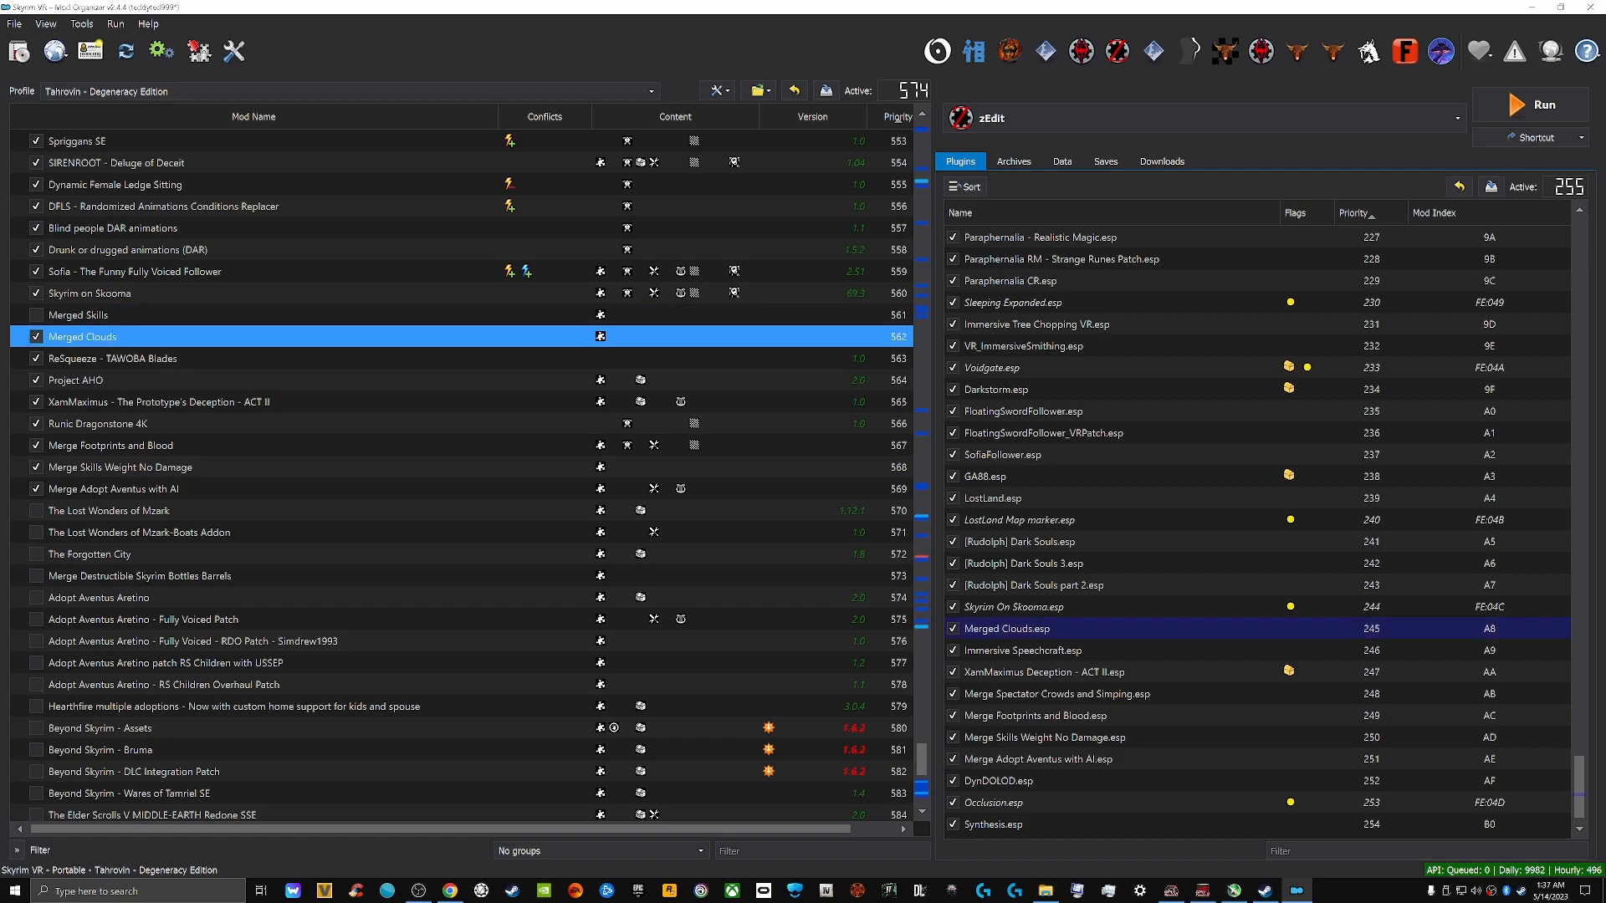
{"action": "scroll", "coordinate": [460, 469], "scroll_direction": "up", "scroll_amount": 9}
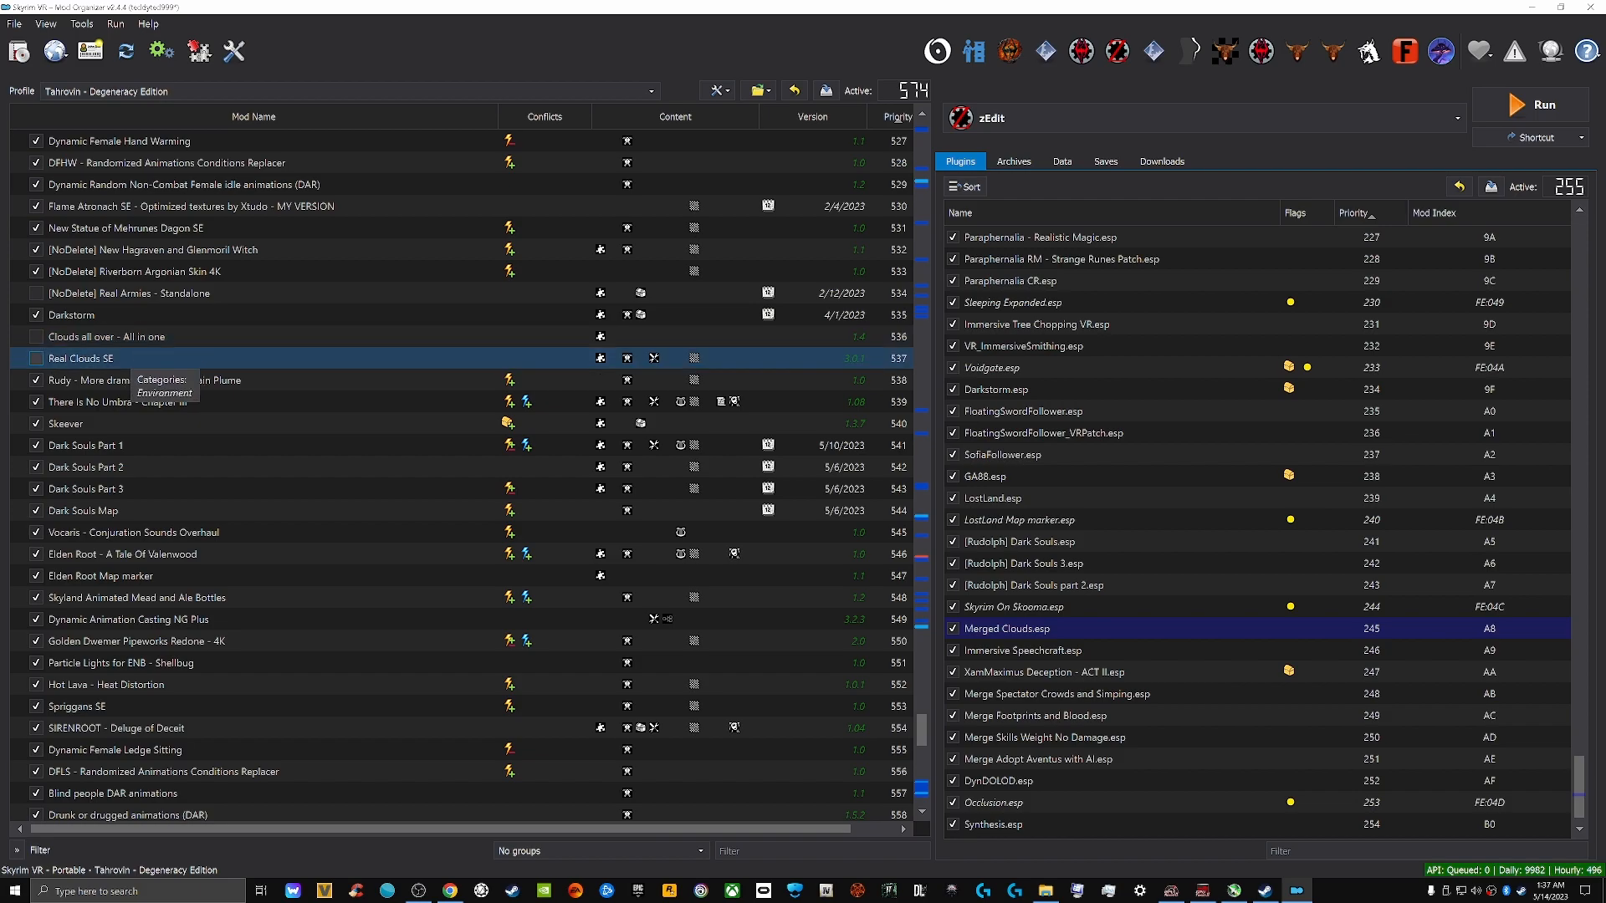
{"action": "left_click", "coordinate": [125, 358]}
{"action": "scroll", "coordinate": [251, 445], "scroll_direction": "down", "scroll_amount": 3}
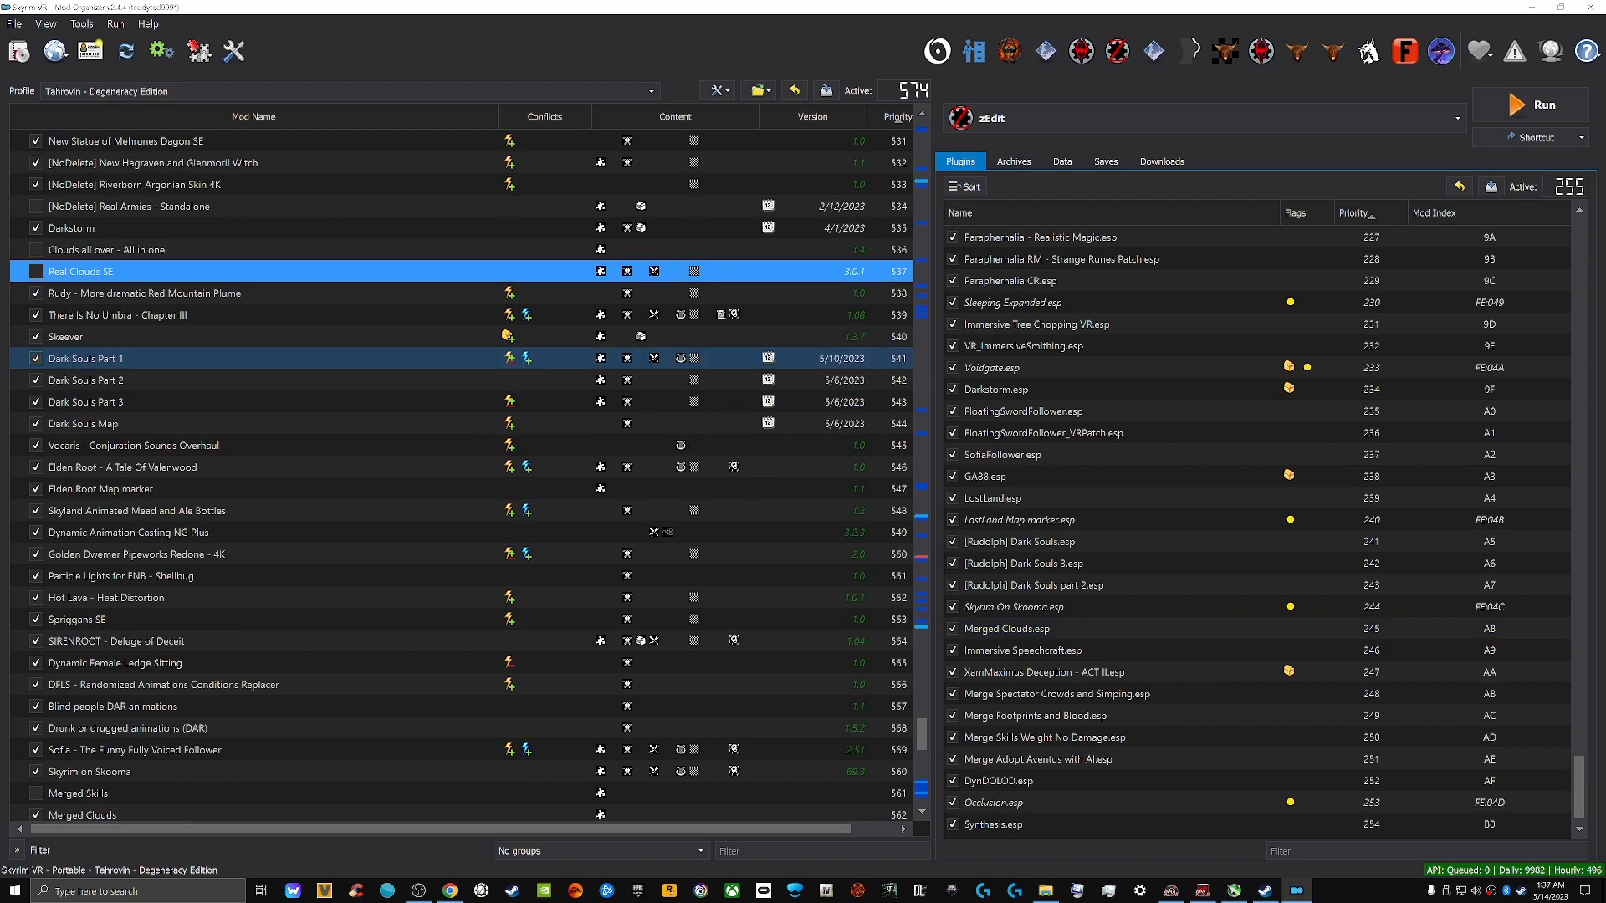
{"action": "scroll", "coordinate": [251, 452], "scroll_direction": "down", "scroll_amount": 6}
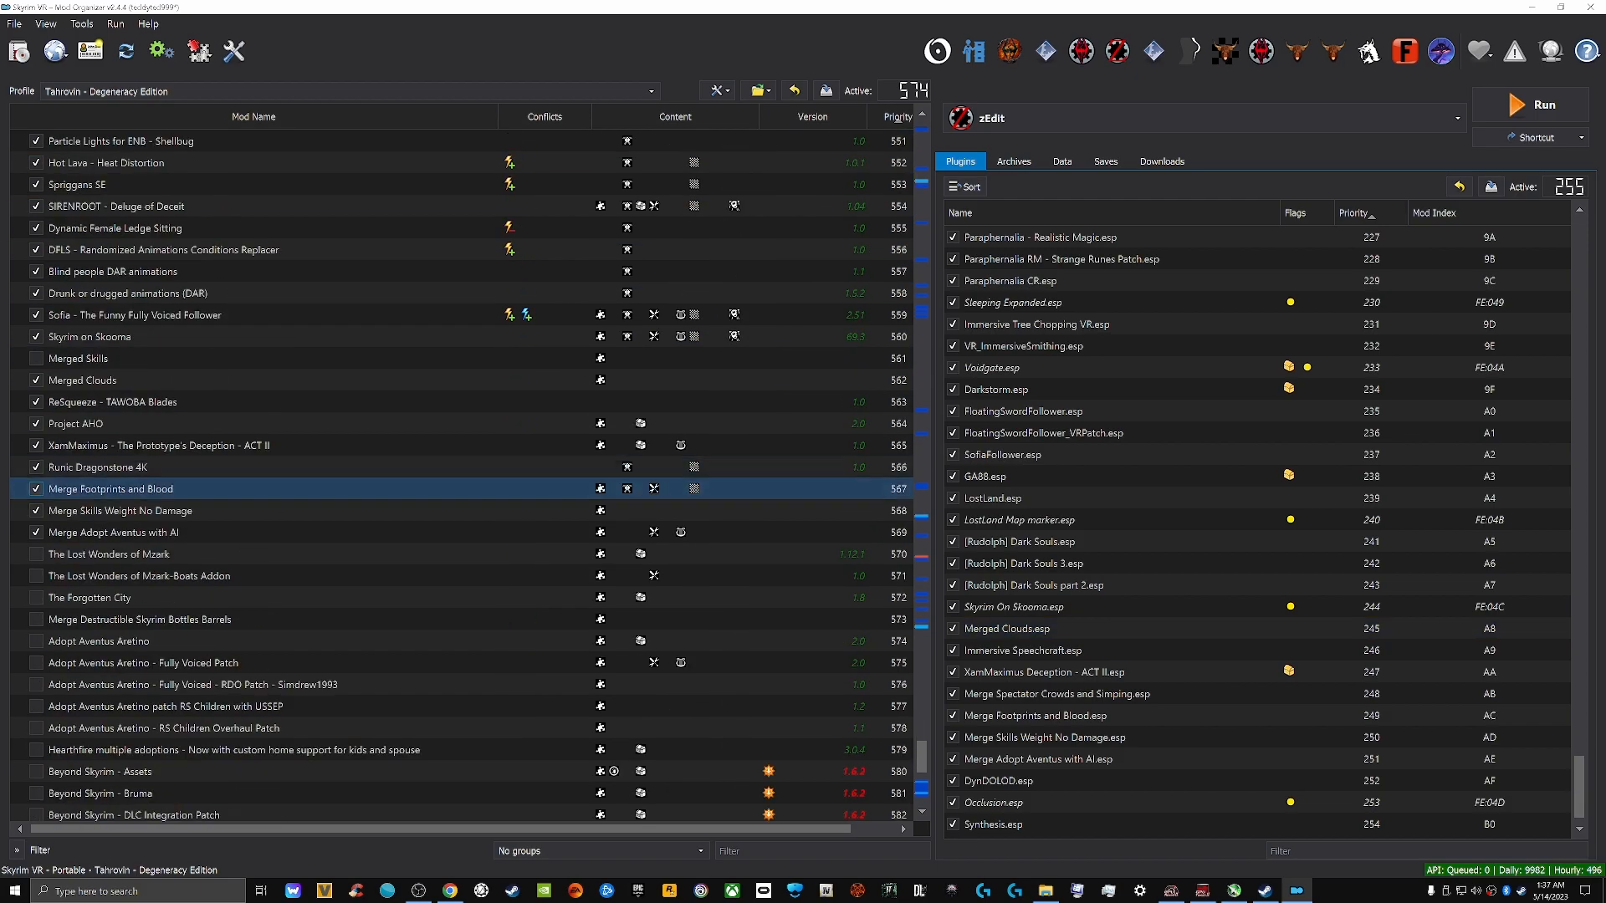
Inspect the Merge Adopt Aventus with AI and Merge Skills Weight No Damage mods and their associated plugins
{"action": "scroll", "coordinate": [462, 477], "scroll_direction": "down", "scroll_amount": 2}
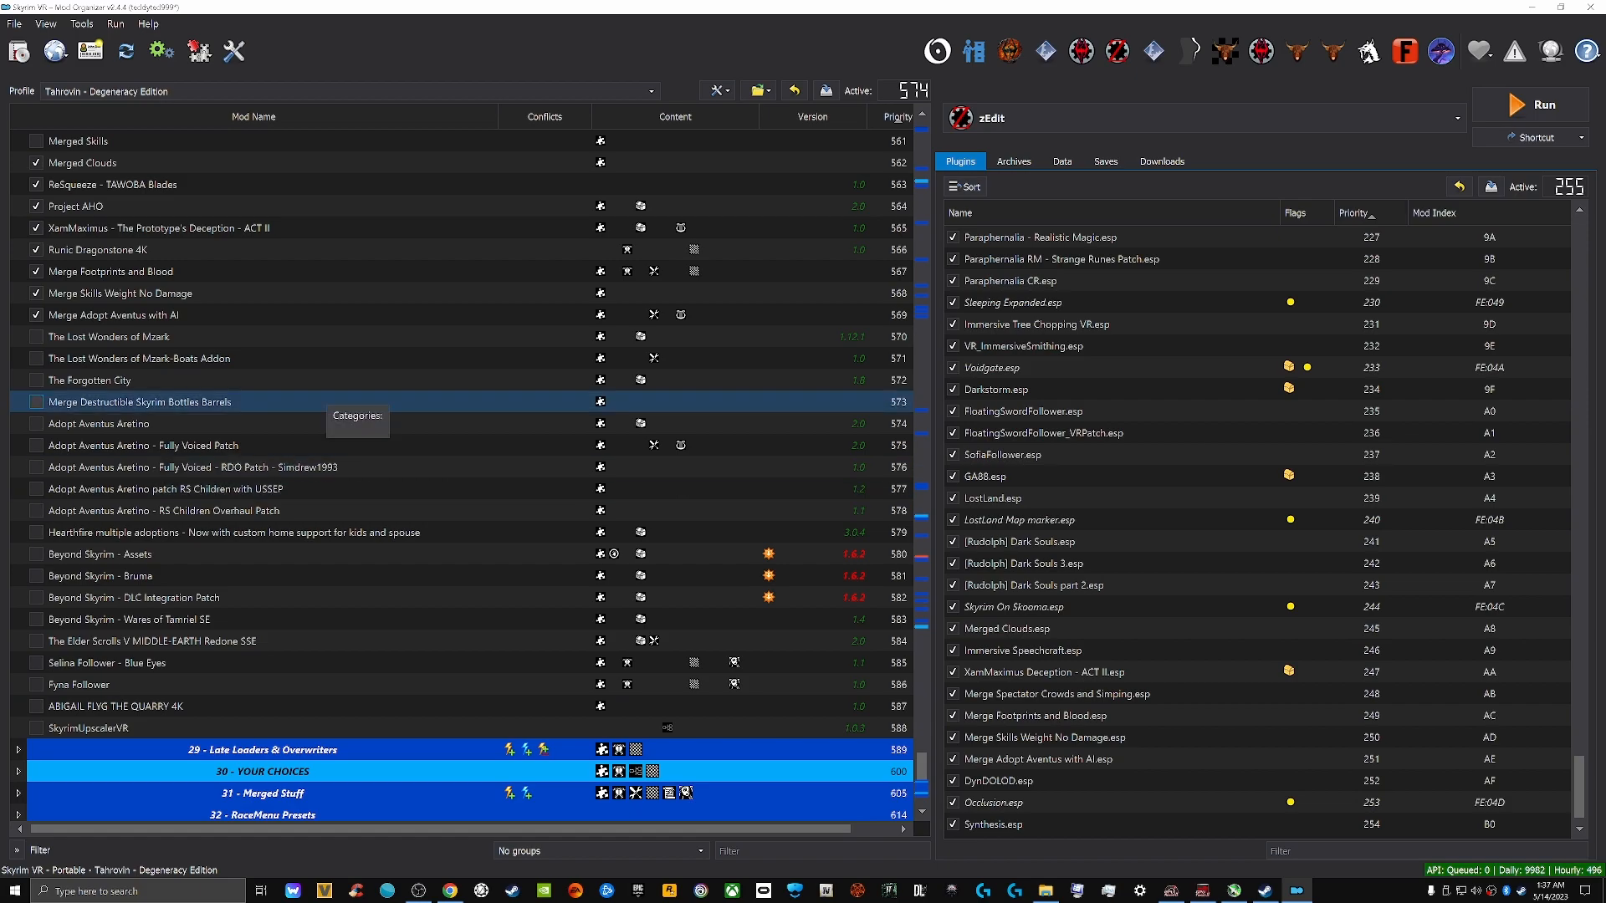
{"action": "left_click", "coordinate": [251, 314]}
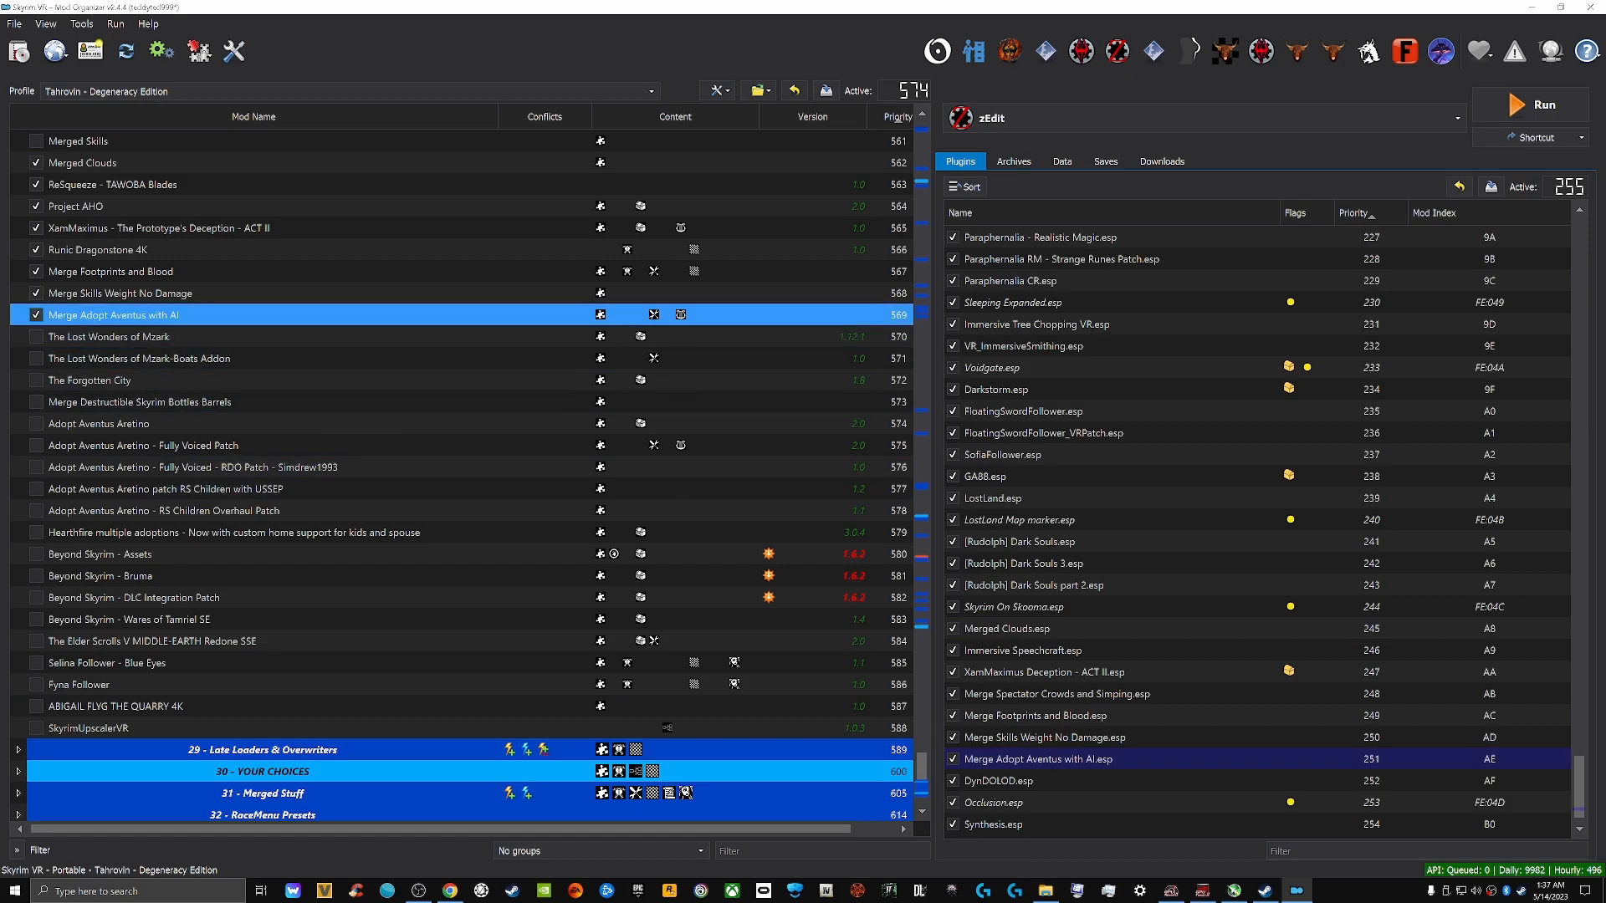
{"action": "scroll", "coordinate": [250, 380], "scroll_direction": "up", "scroll_amount": 1}
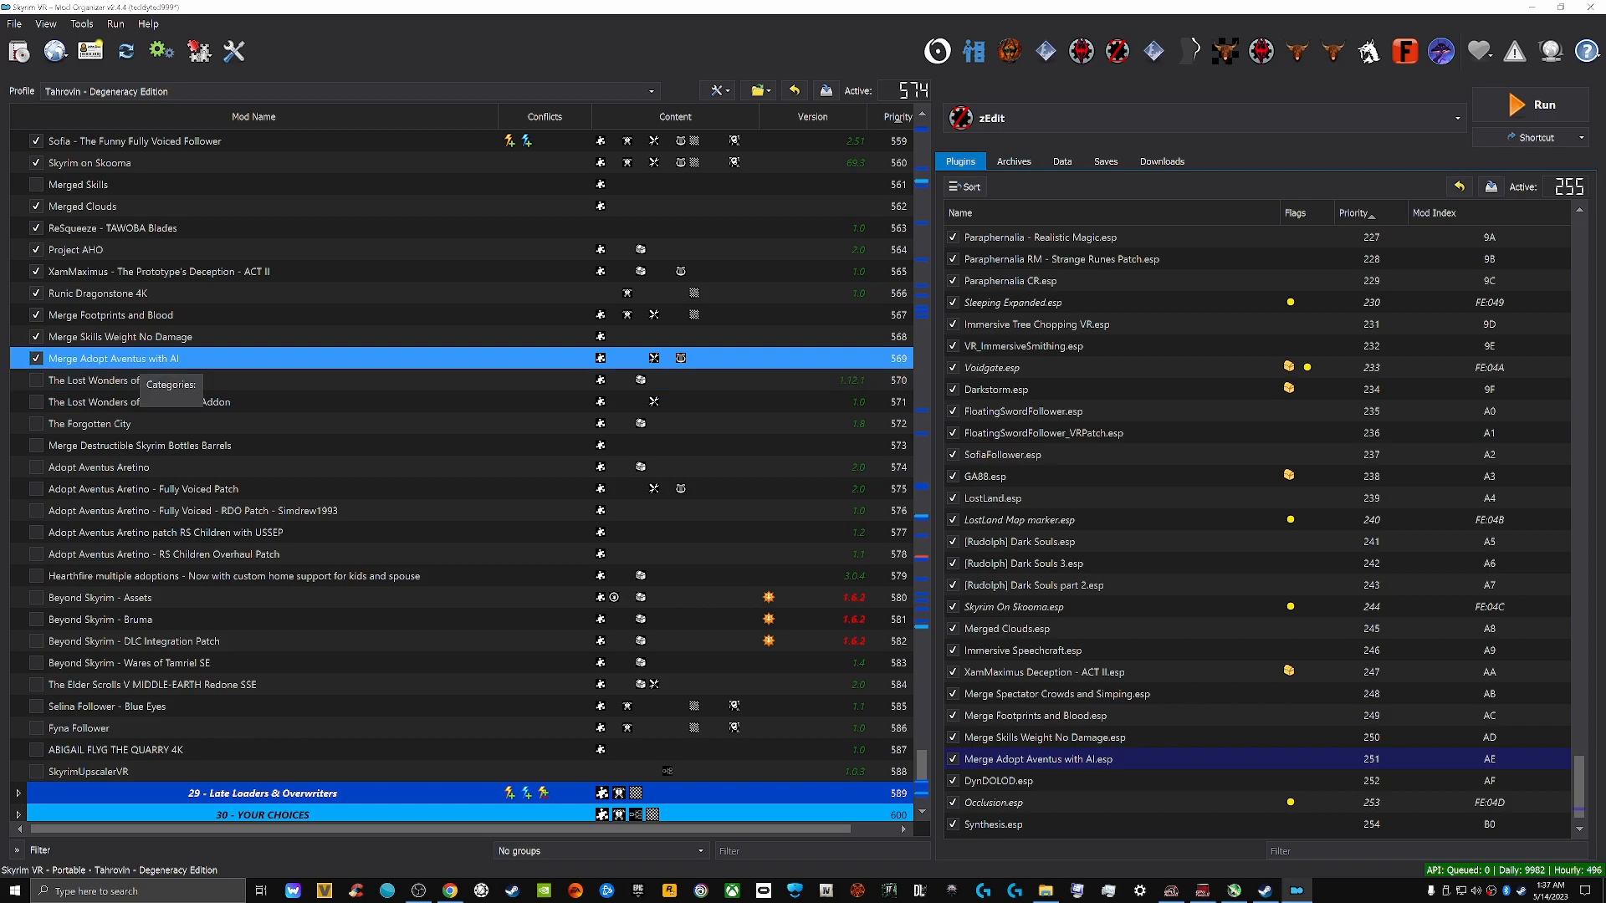
{"action": "scroll", "coordinate": [251, 467], "scroll_direction": "up", "scroll_amount": 3}
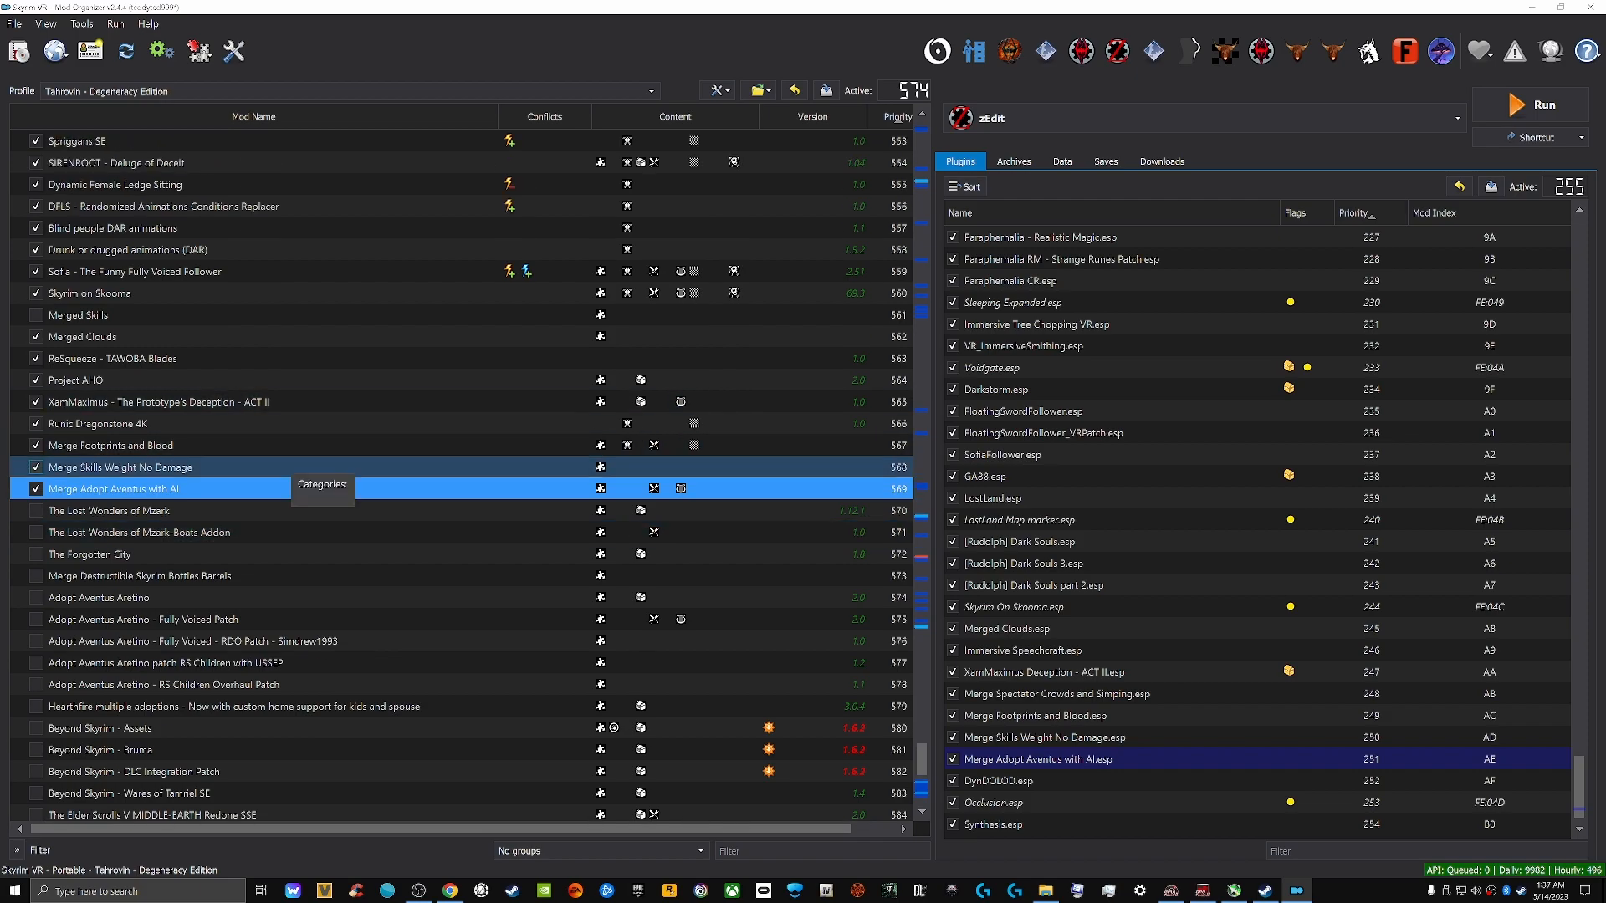
{"action": "left_click", "coordinate": [250, 467]}
{"action": "left_click", "coordinate": [251, 489]}
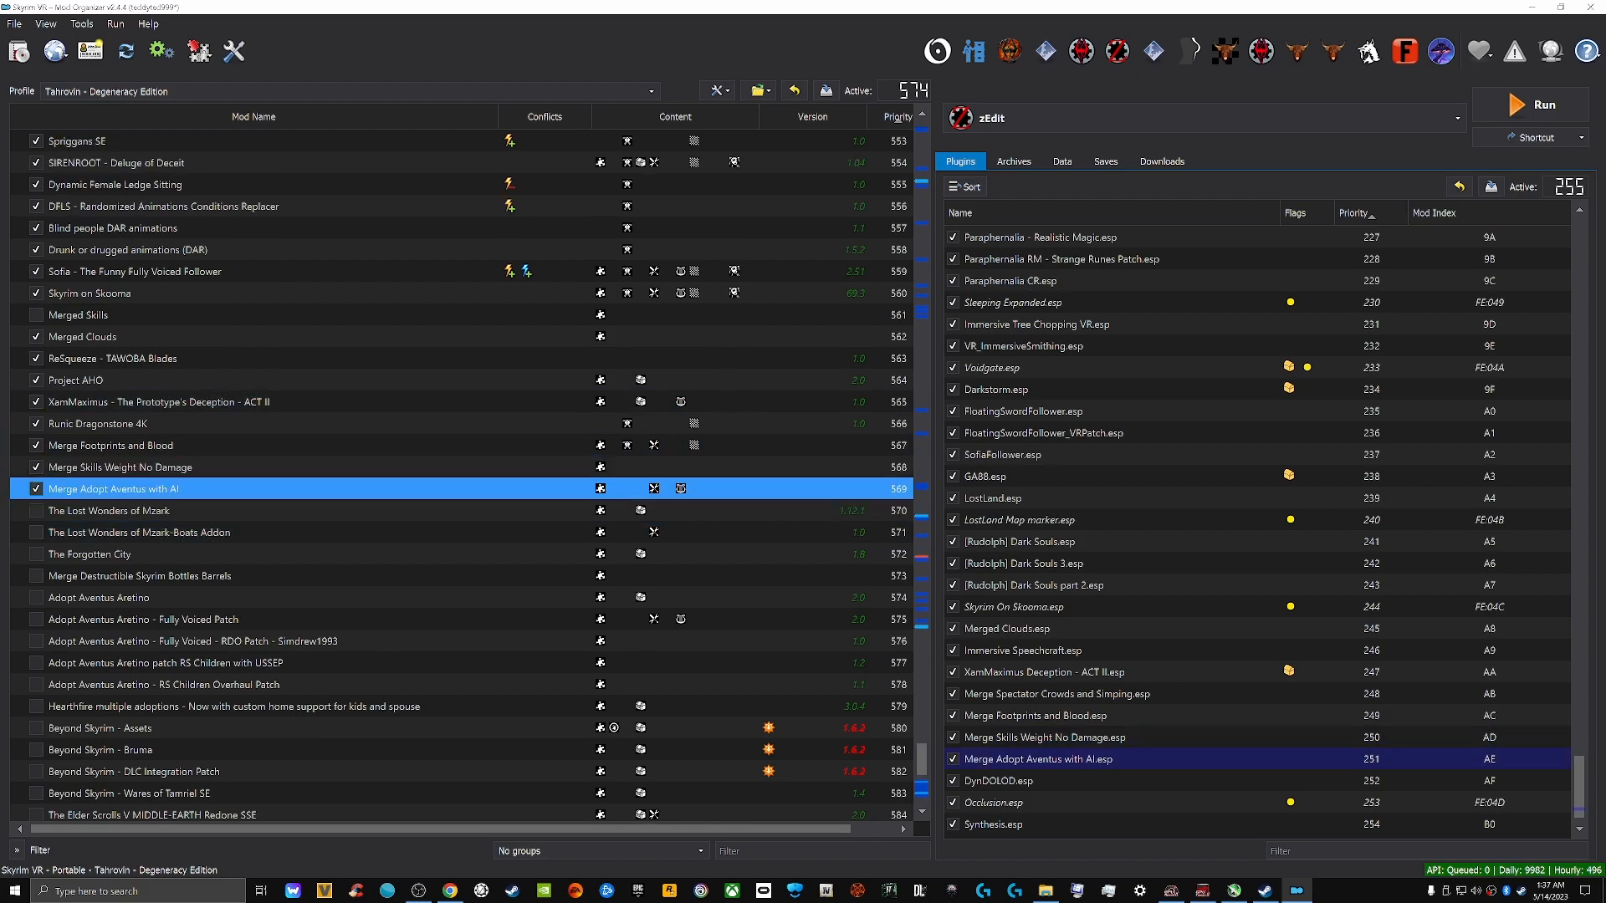
{"action": "scroll", "coordinate": [460, 477], "scroll_direction": "up", "scroll_amount": 2}
{"action": "scroll", "coordinate": [460, 640], "scroll_direction": "up", "scroll_amount": 1}
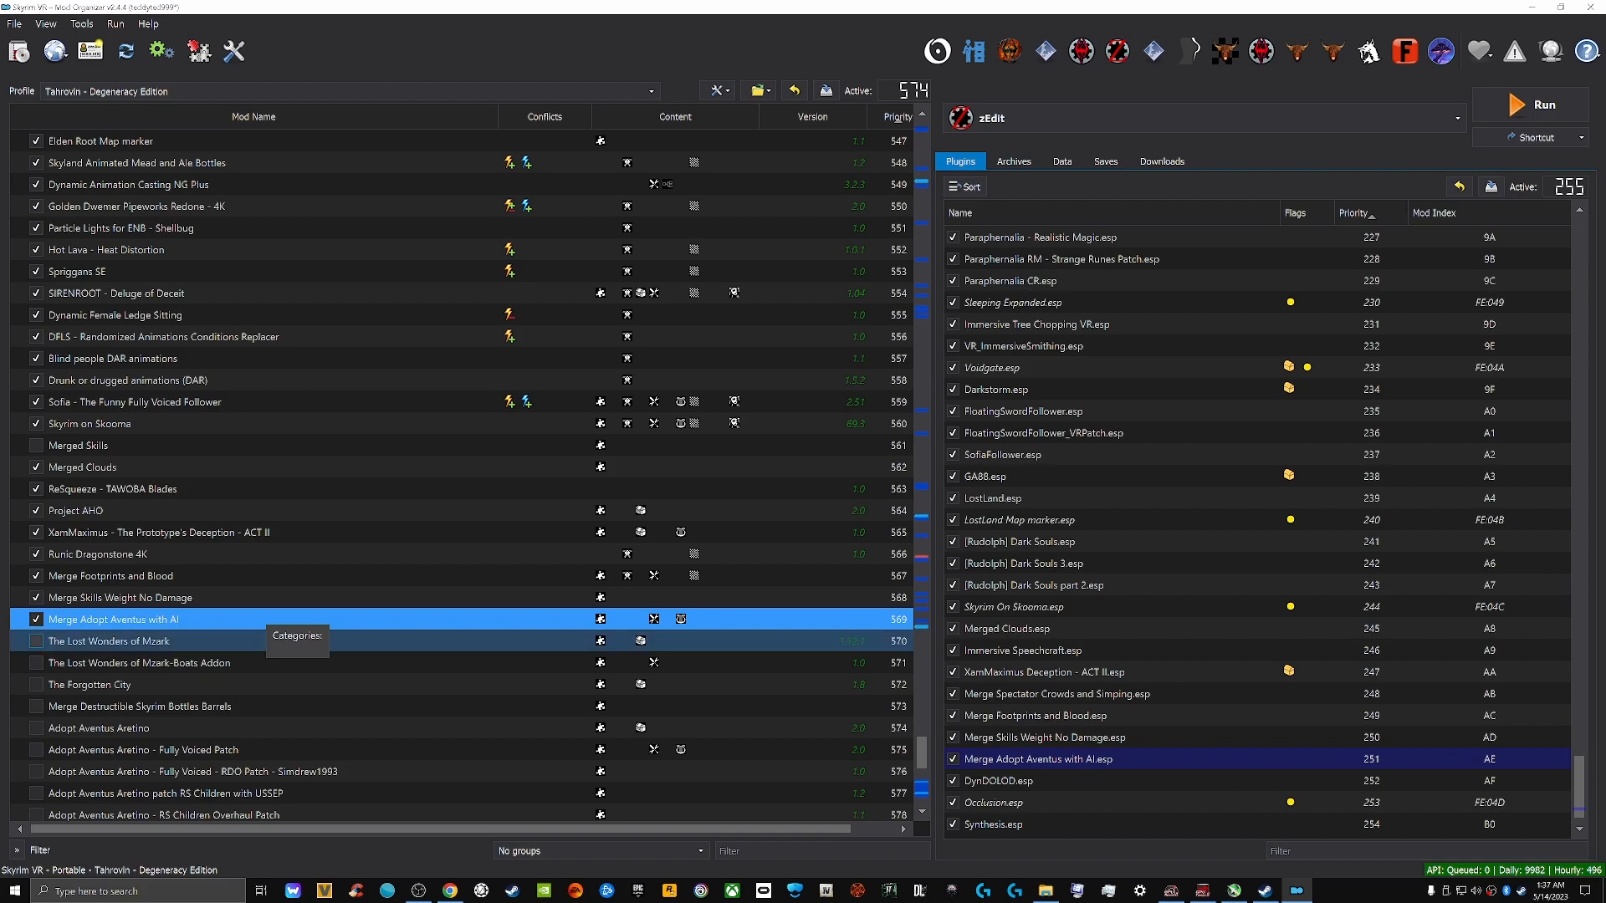
{"action": "key", "text": "Up"}
{"action": "key", "text": "Down"}
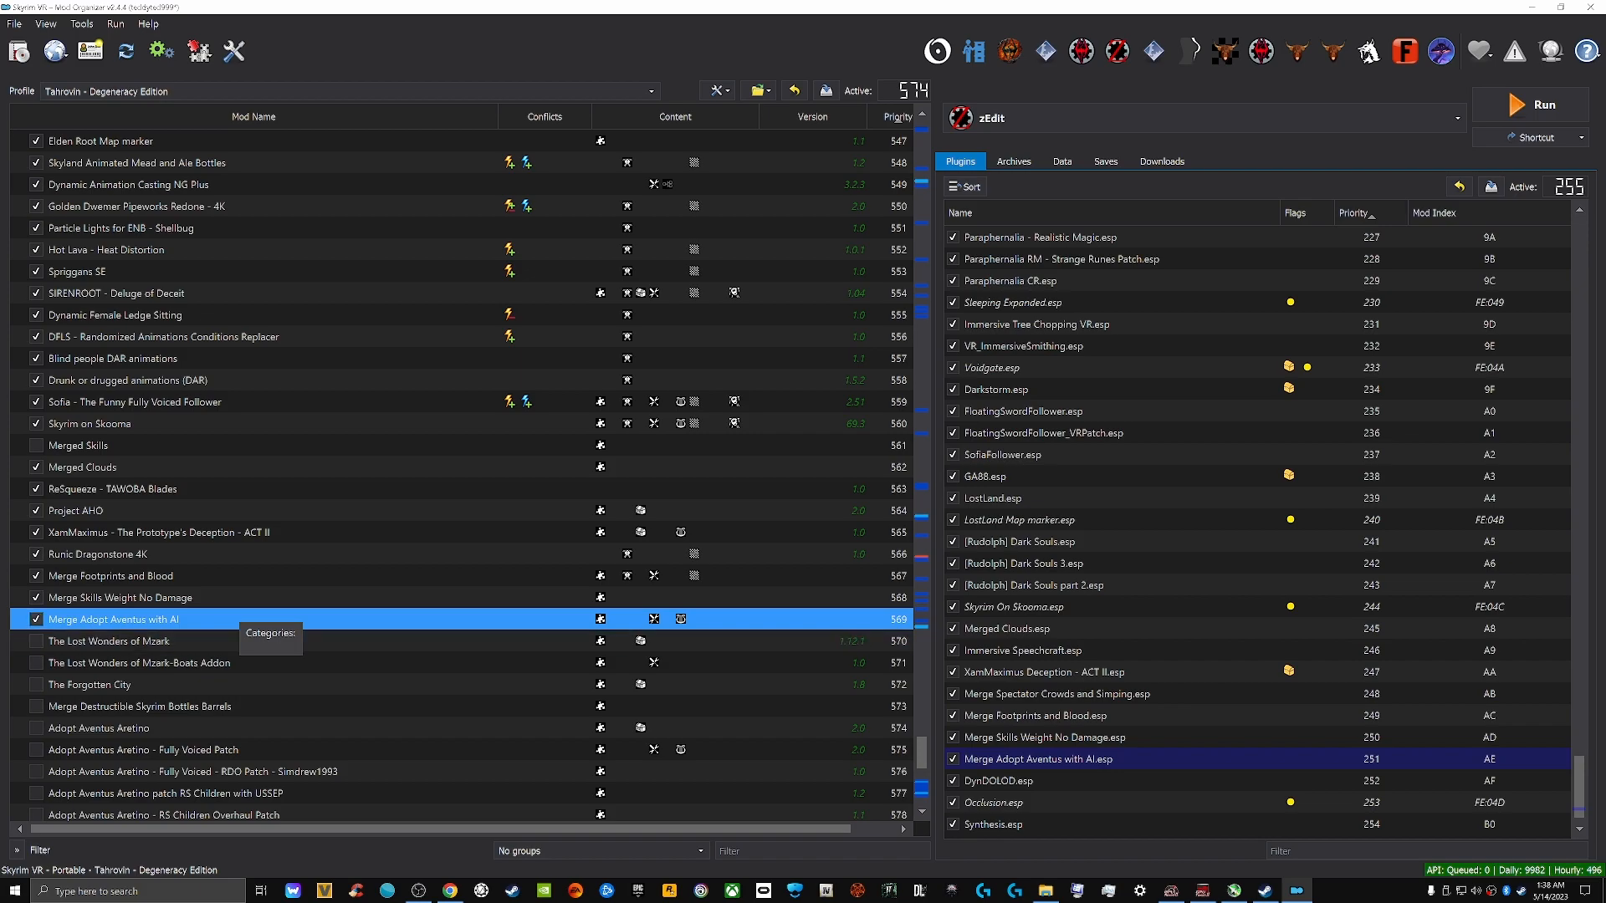
Open the Nexus Mods page of Adopt Aventus Aretino - Fully Voiced Patch from the mod list and maximize the browser window
{"action": "scroll", "coordinate": [251, 469], "scroll_direction": "down", "scroll_amount": 4}
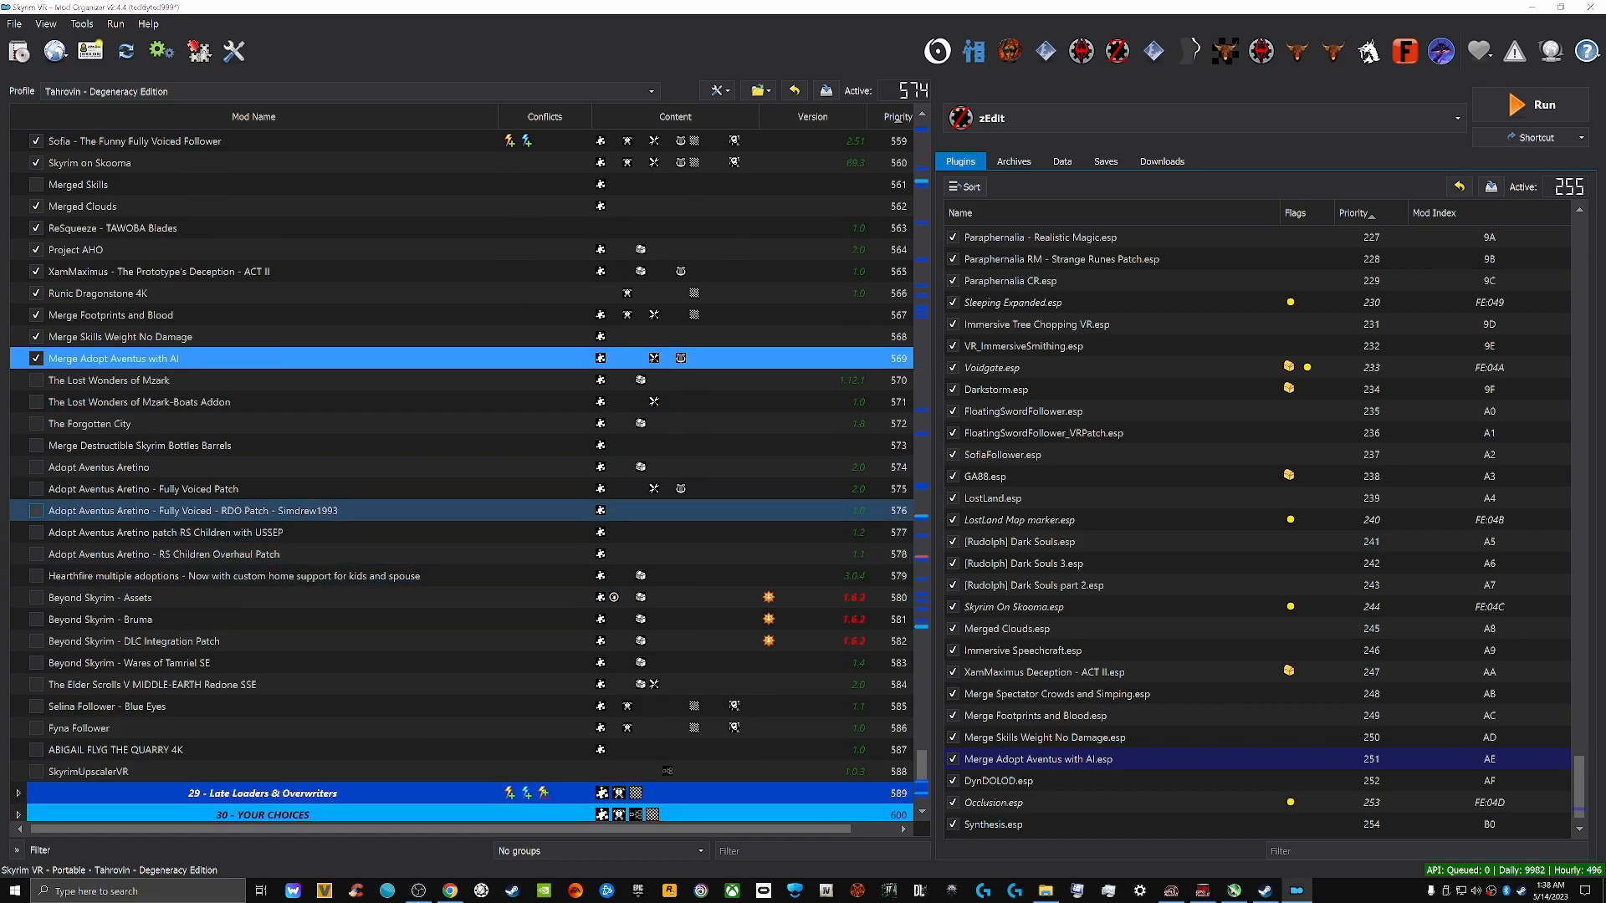
{"action": "right_click", "coordinate": [259, 489]}
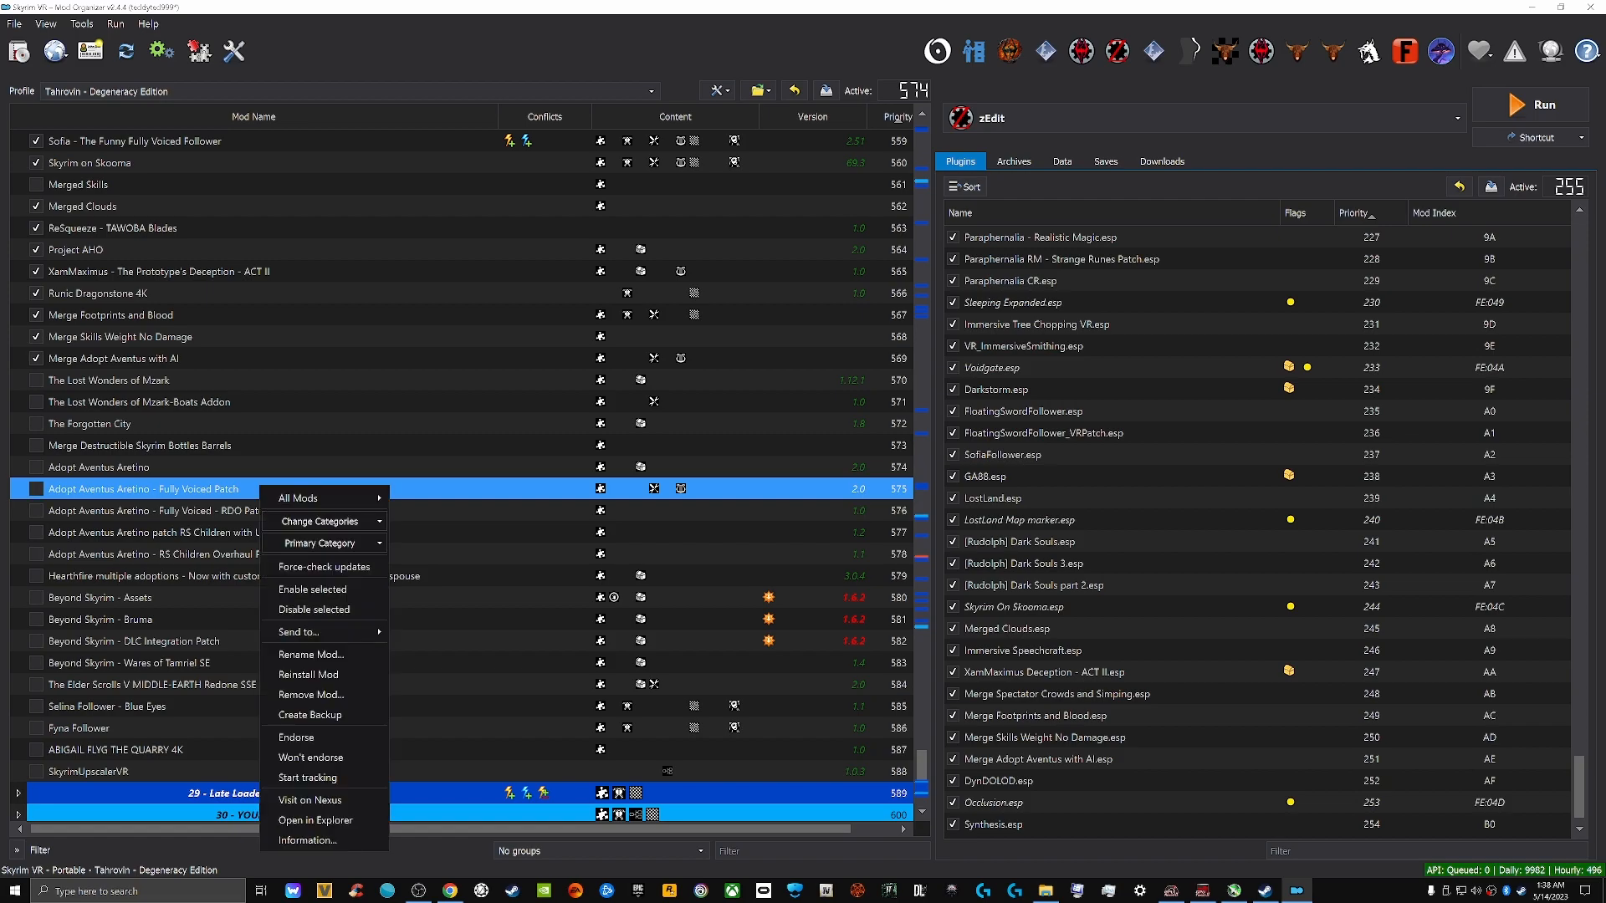
{"action": "left_click", "coordinate": [310, 800]}
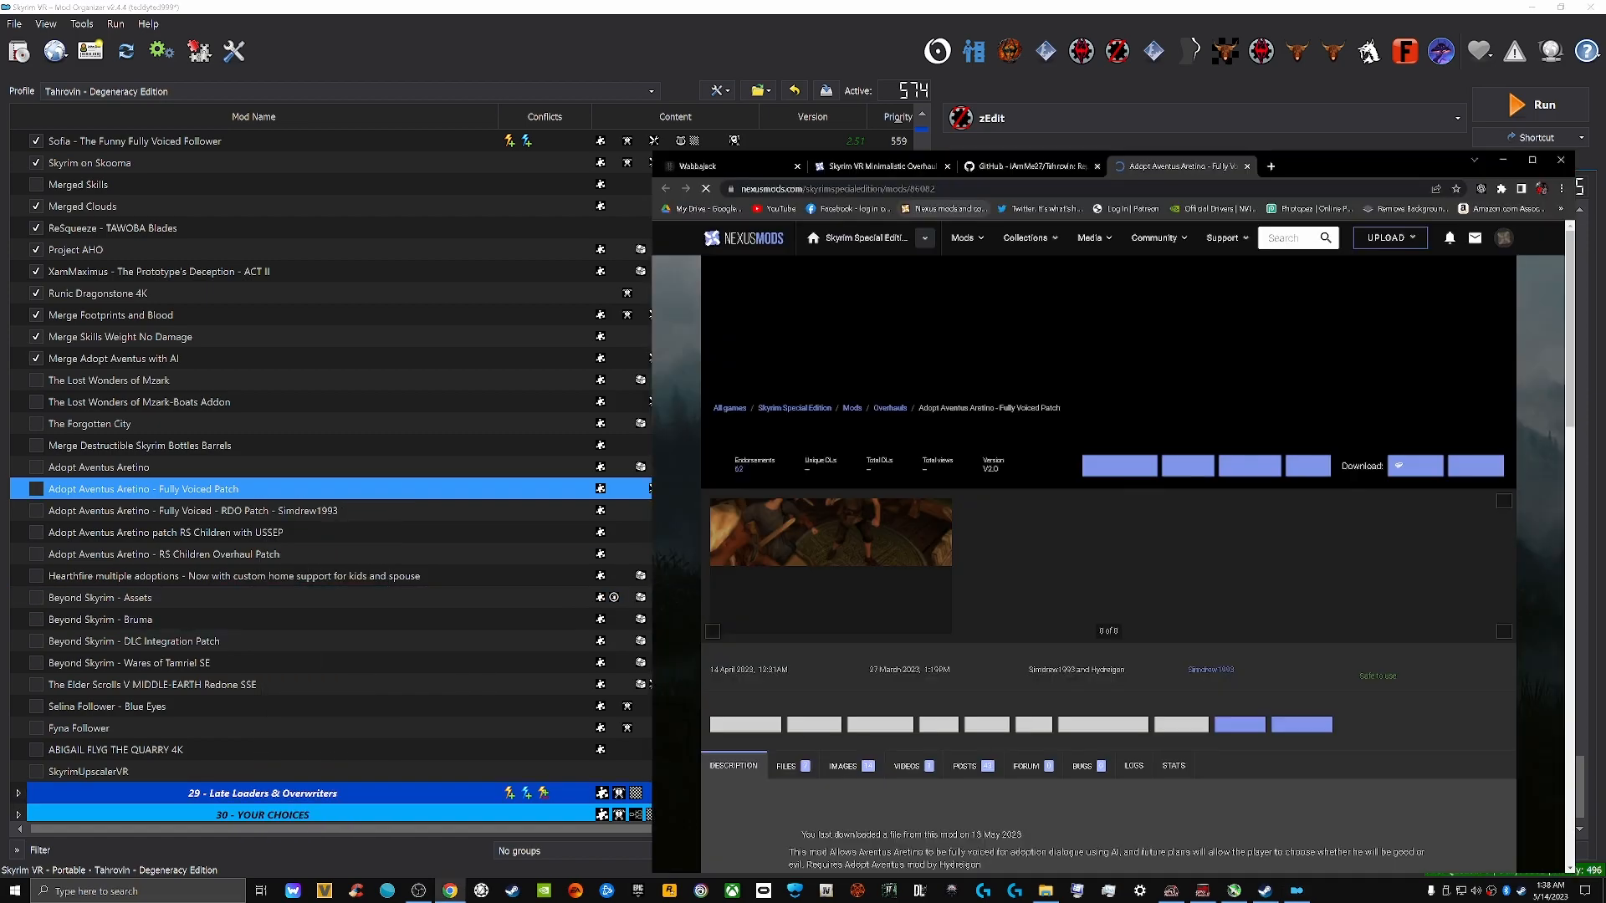
{"action": "left_click_drag", "start_coordinate": [1380, 166], "coordinate": [1079, 141]}
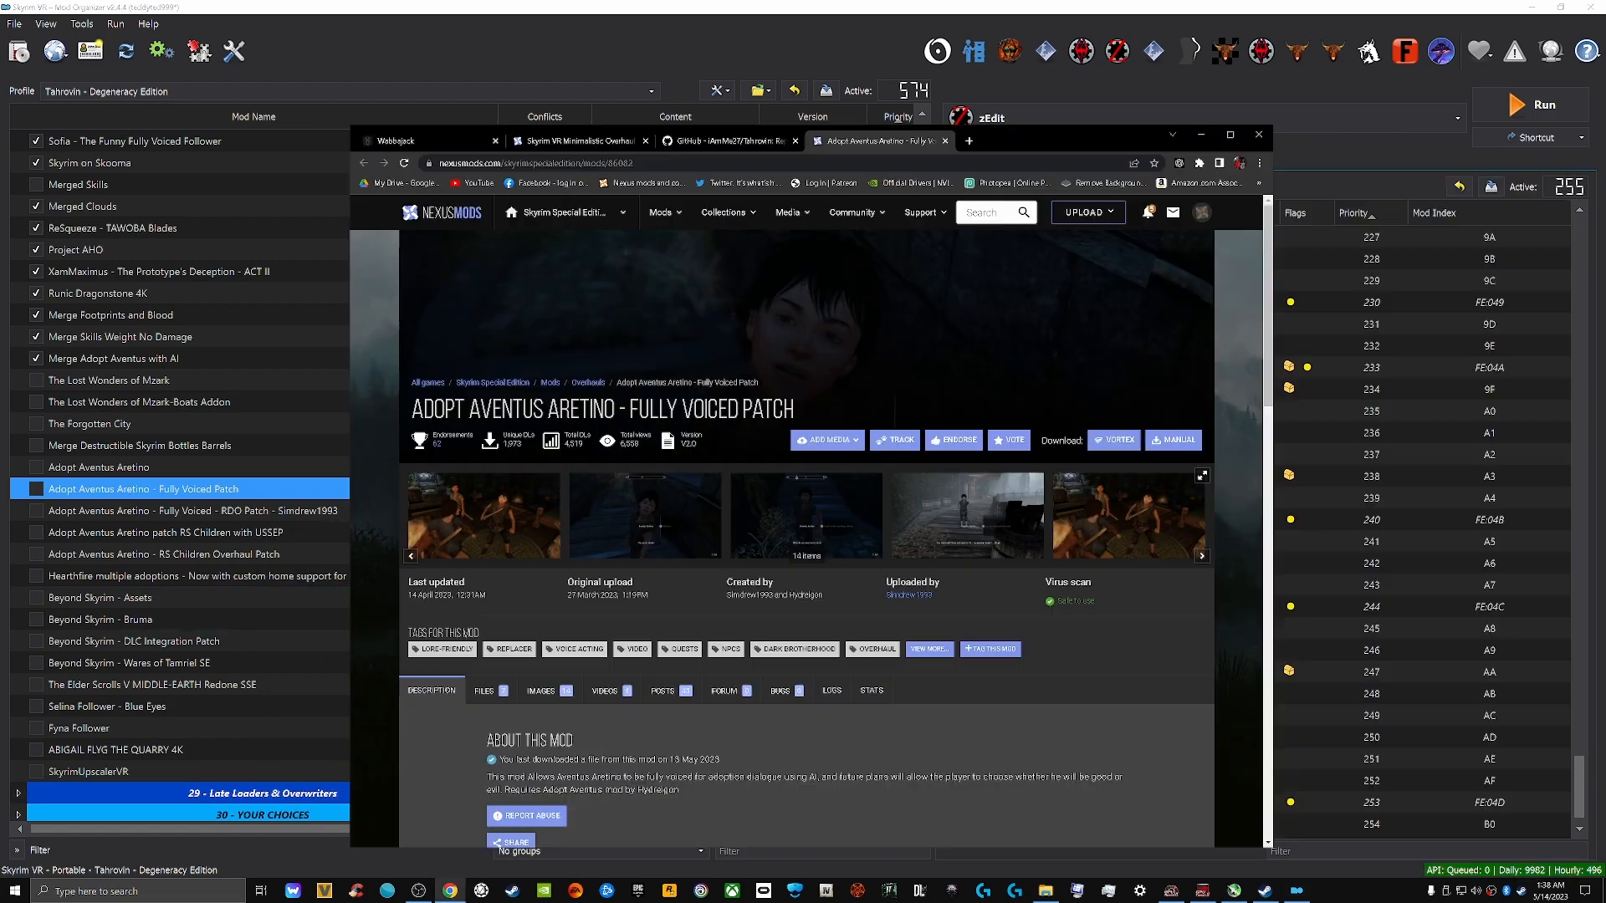
{"action": "left_click", "coordinate": [1230, 135]}
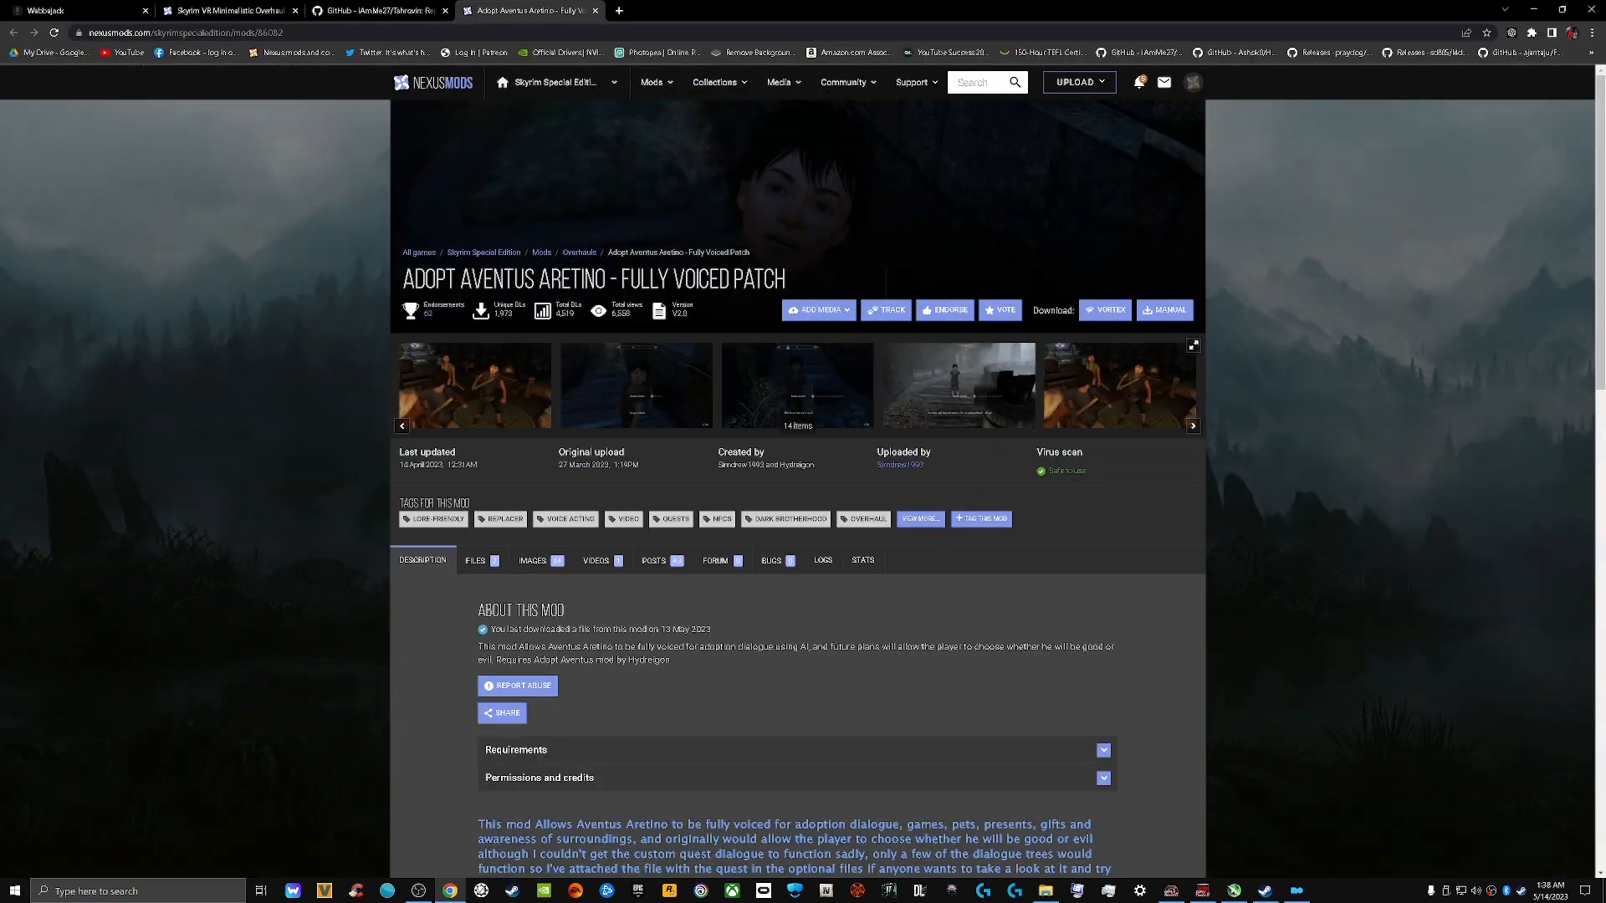
Highlight and read the short summary under About this mod on the Fully Voiced Patch page
{"action": "scroll", "coordinate": [798, 502], "scroll_direction": "down", "scroll_amount": 2}
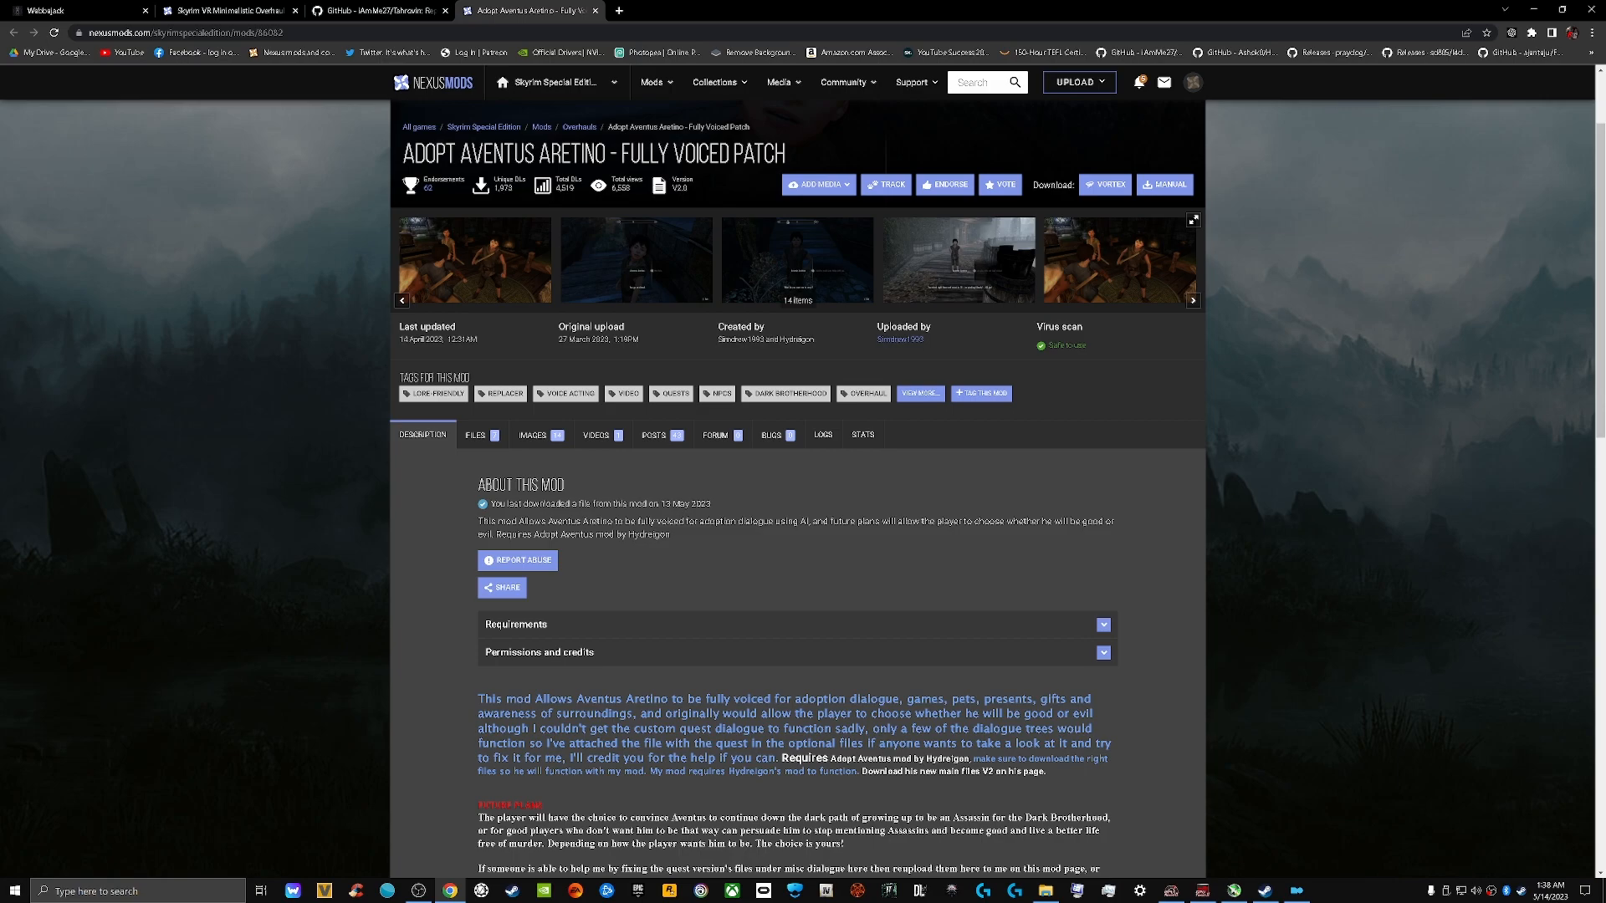
{"action": "left_click_drag", "start_coordinate": [492, 503], "coordinate": [519, 522]}
{"action": "left_click", "coordinate": [519, 522]}
{"action": "left_click_drag", "start_coordinate": [478, 521], "coordinate": [671, 535]}
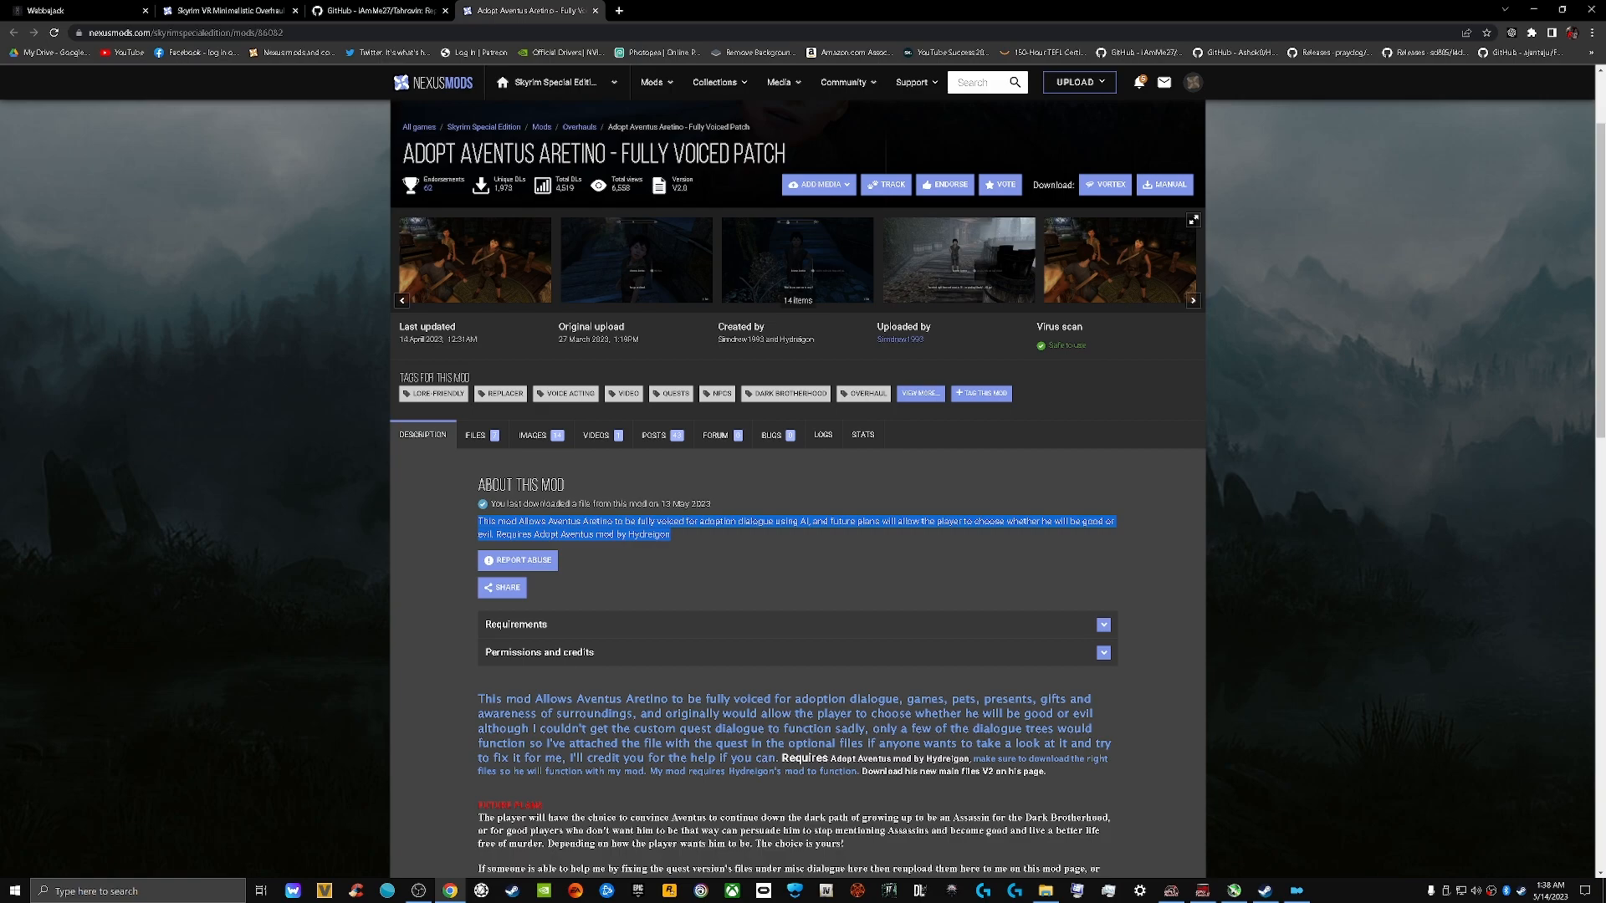
Highlight and read the detailed mod description, from the introduction through the future plans and custom quest notes
{"action": "scroll", "coordinate": [797, 490], "scroll_direction": "down", "scroll_amount": 2}
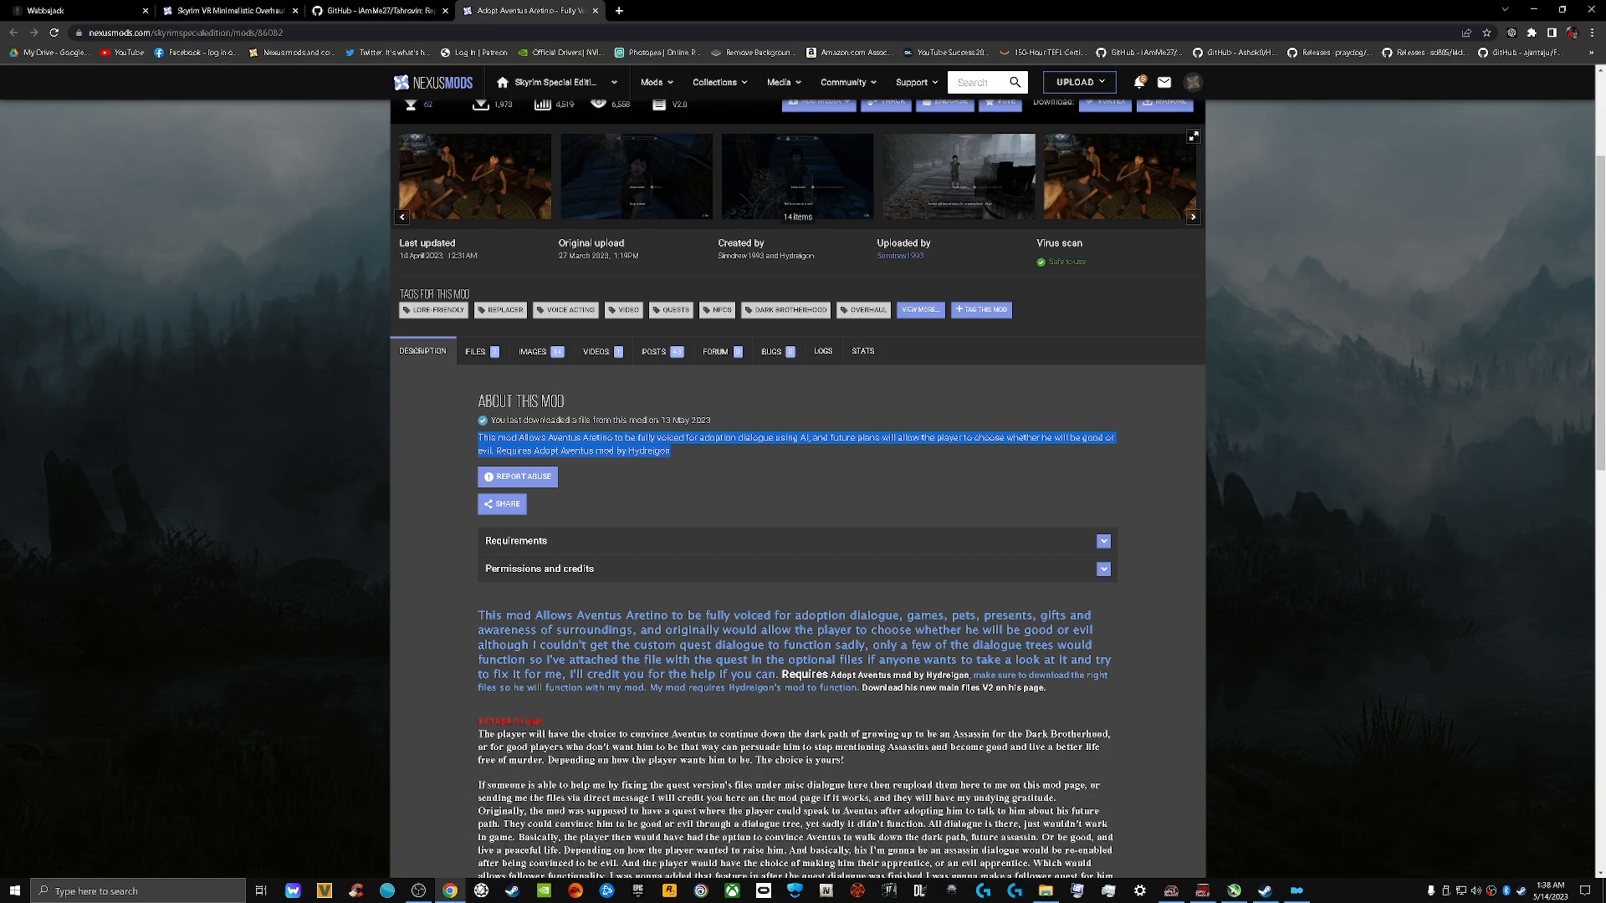
{"action": "scroll", "coordinate": [797, 490], "scroll_direction": "down", "scroll_amount": 2}
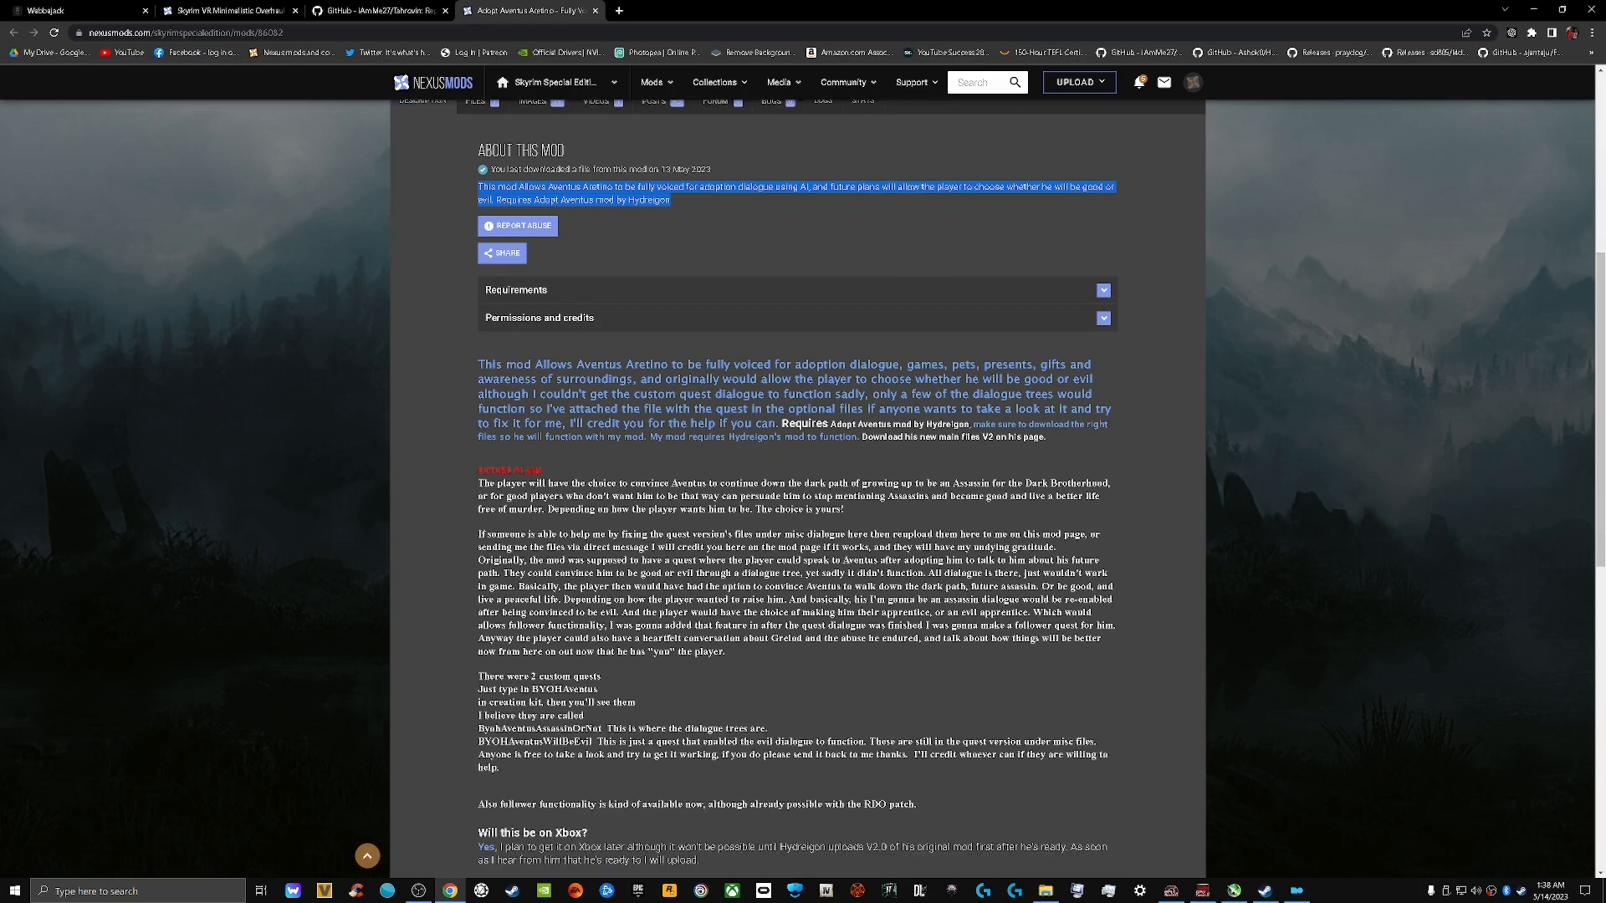
{"action": "left_click_drag", "start_coordinate": [478, 365], "coordinate": [500, 767]}
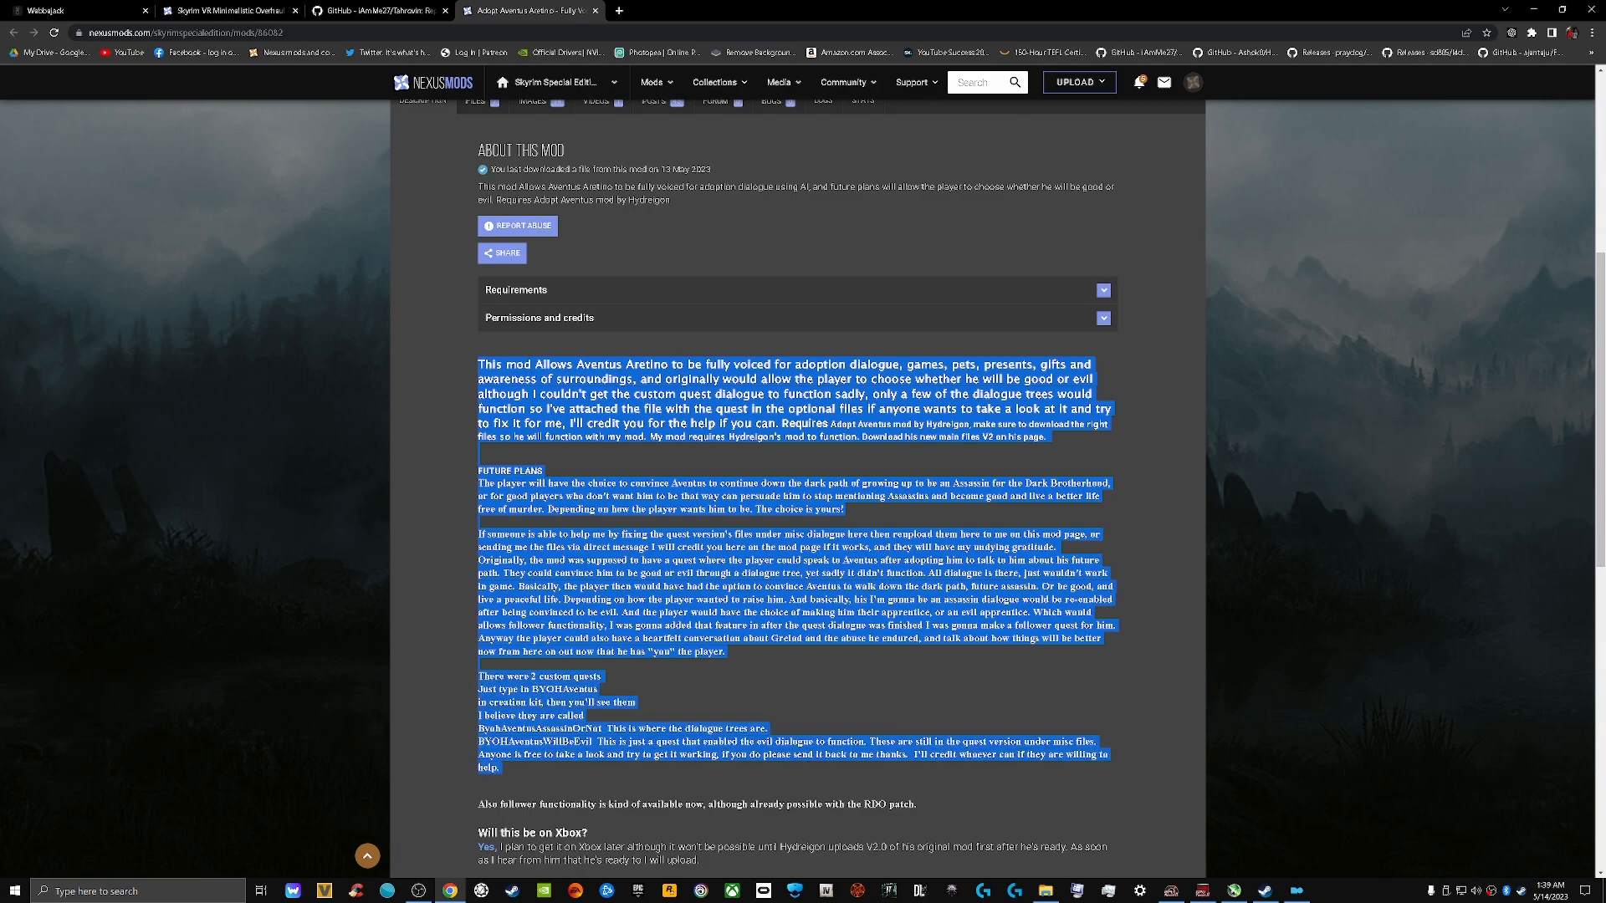
{"action": "scroll", "coordinate": [799, 485], "scroll_direction": "down", "scroll_amount": 2}
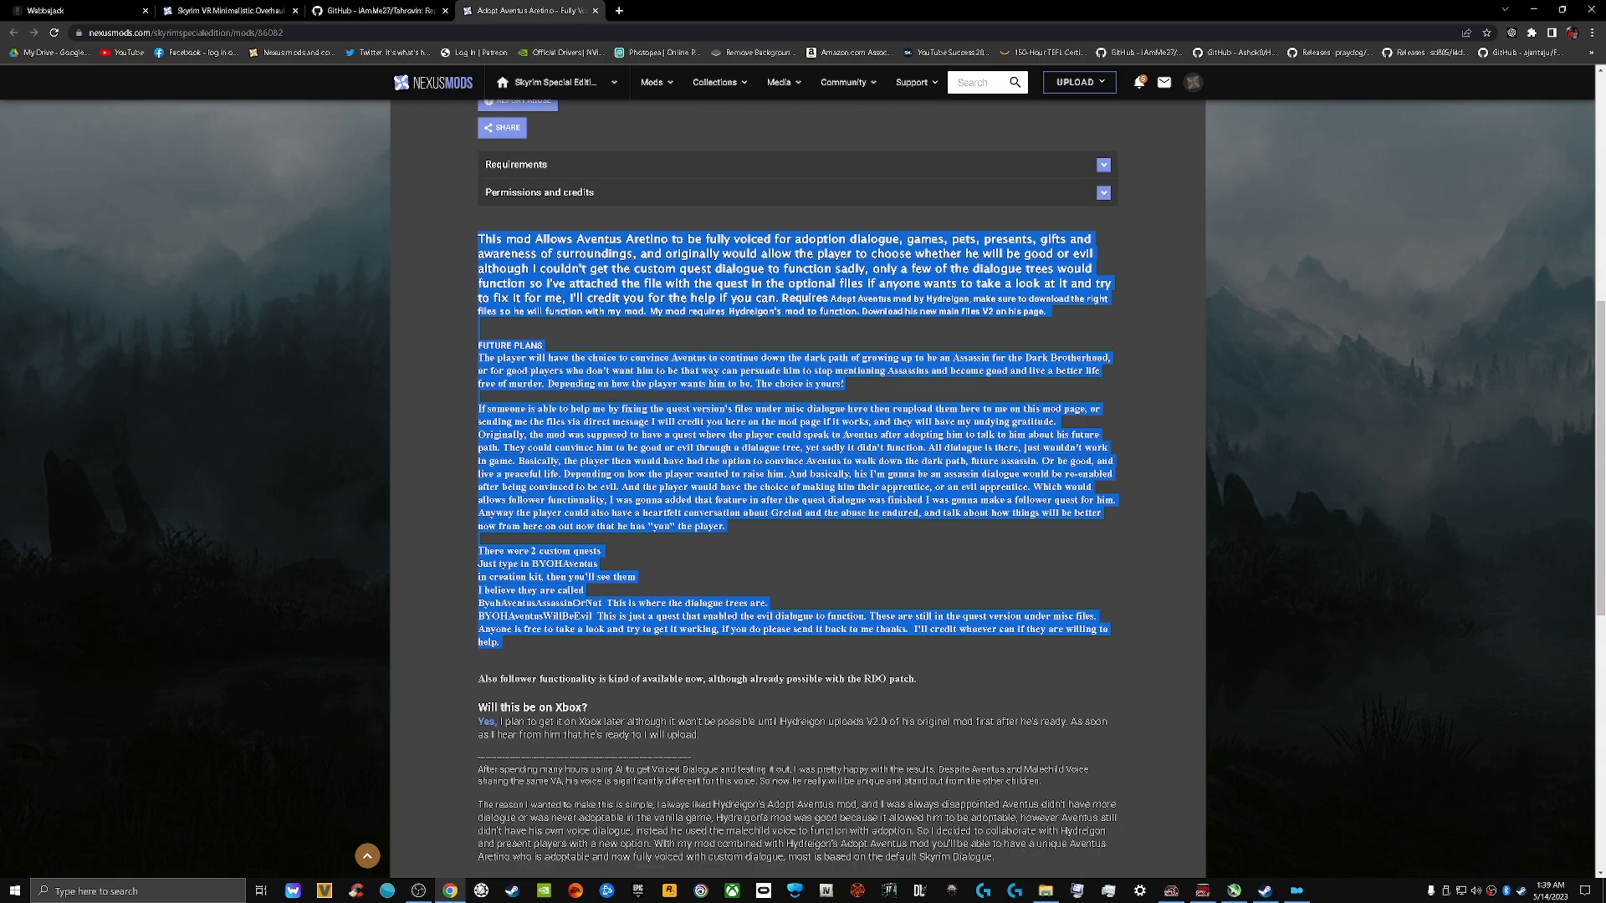
Read the rest of the mod page, including the Xbox section, the author's notes and the recommended mods
{"action": "scroll", "coordinate": [798, 485], "scroll_direction": "up", "scroll_amount": 1}
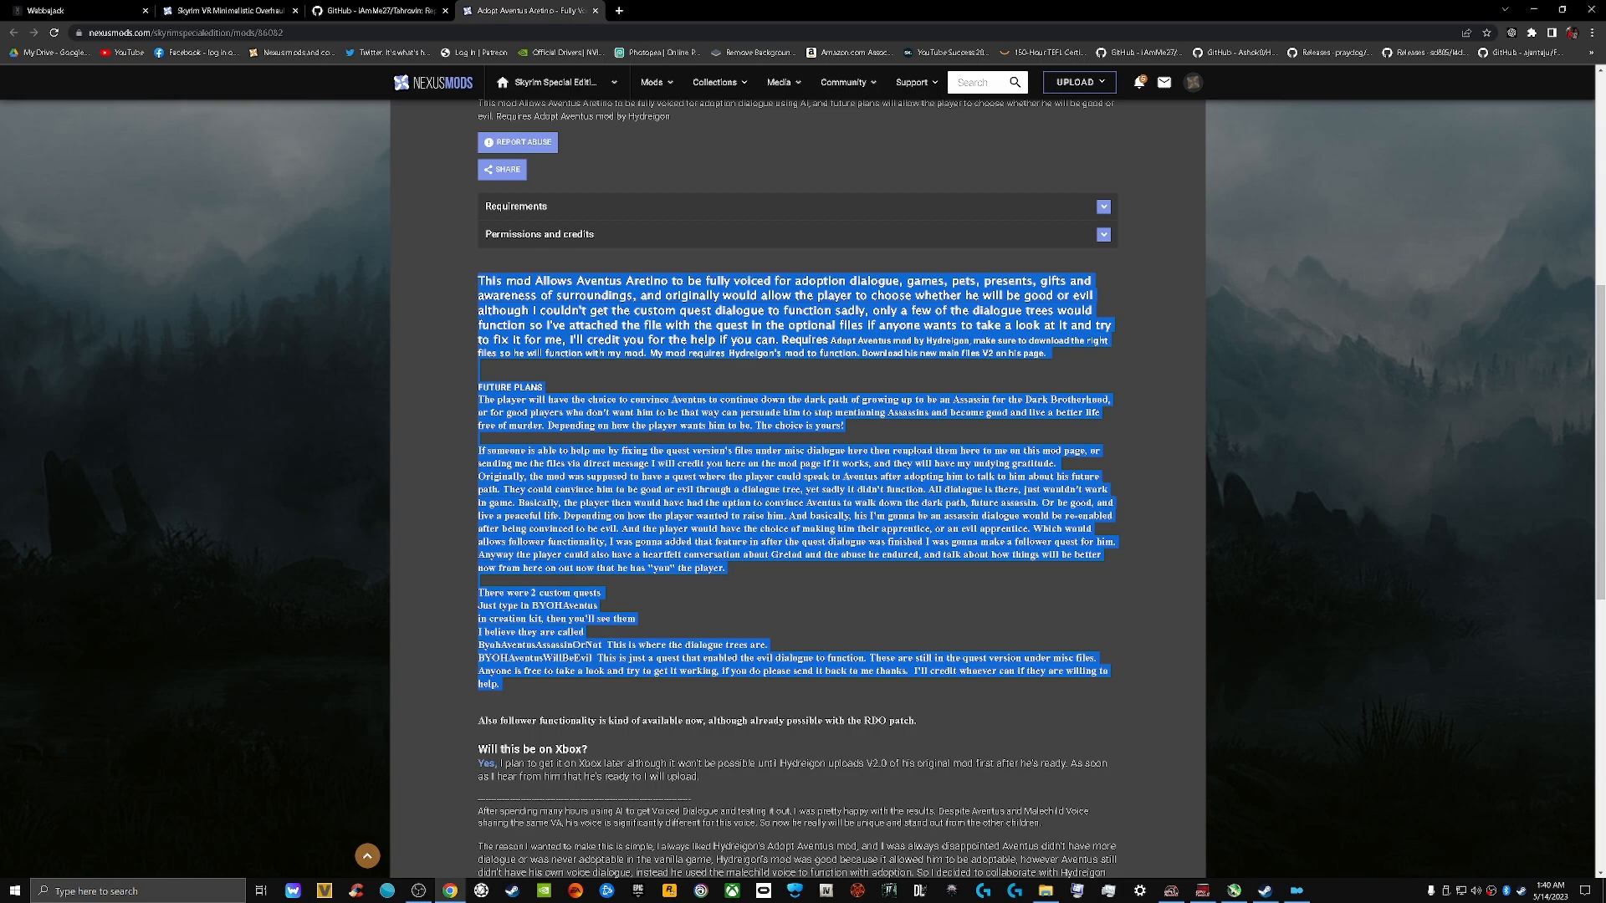
{"action": "scroll", "coordinate": [797, 485], "scroll_direction": "down", "scroll_amount": 1}
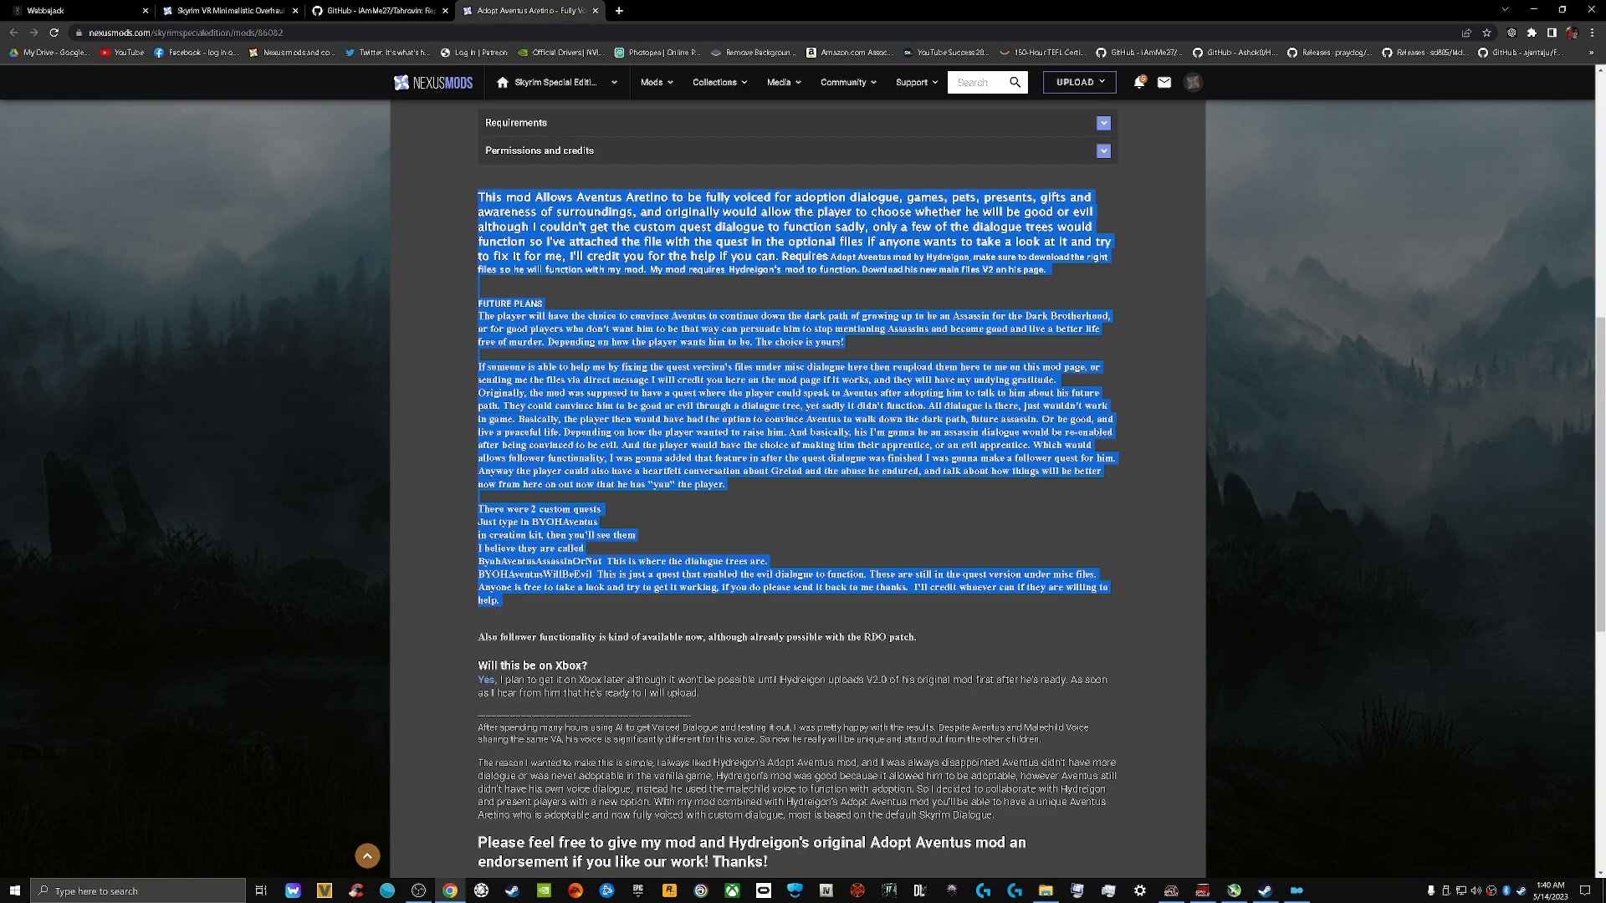
{"action": "scroll", "coordinate": [798, 485], "scroll_direction": "down", "scroll_amount": 3}
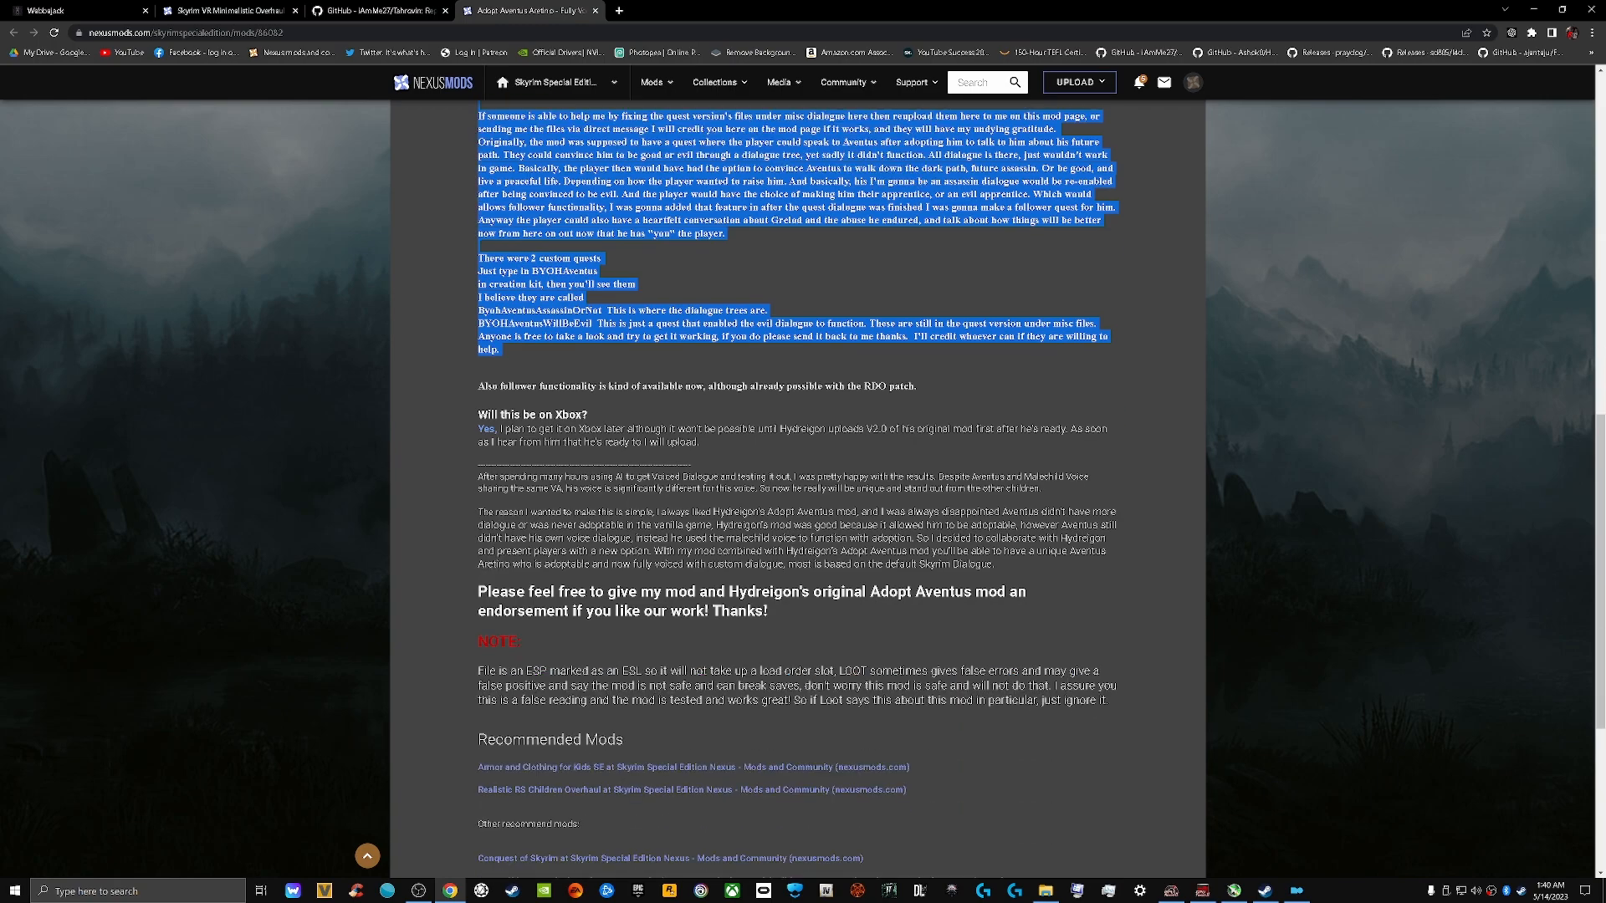
{"action": "scroll", "coordinate": [798, 485], "scroll_direction": "down", "scroll_amount": 1}
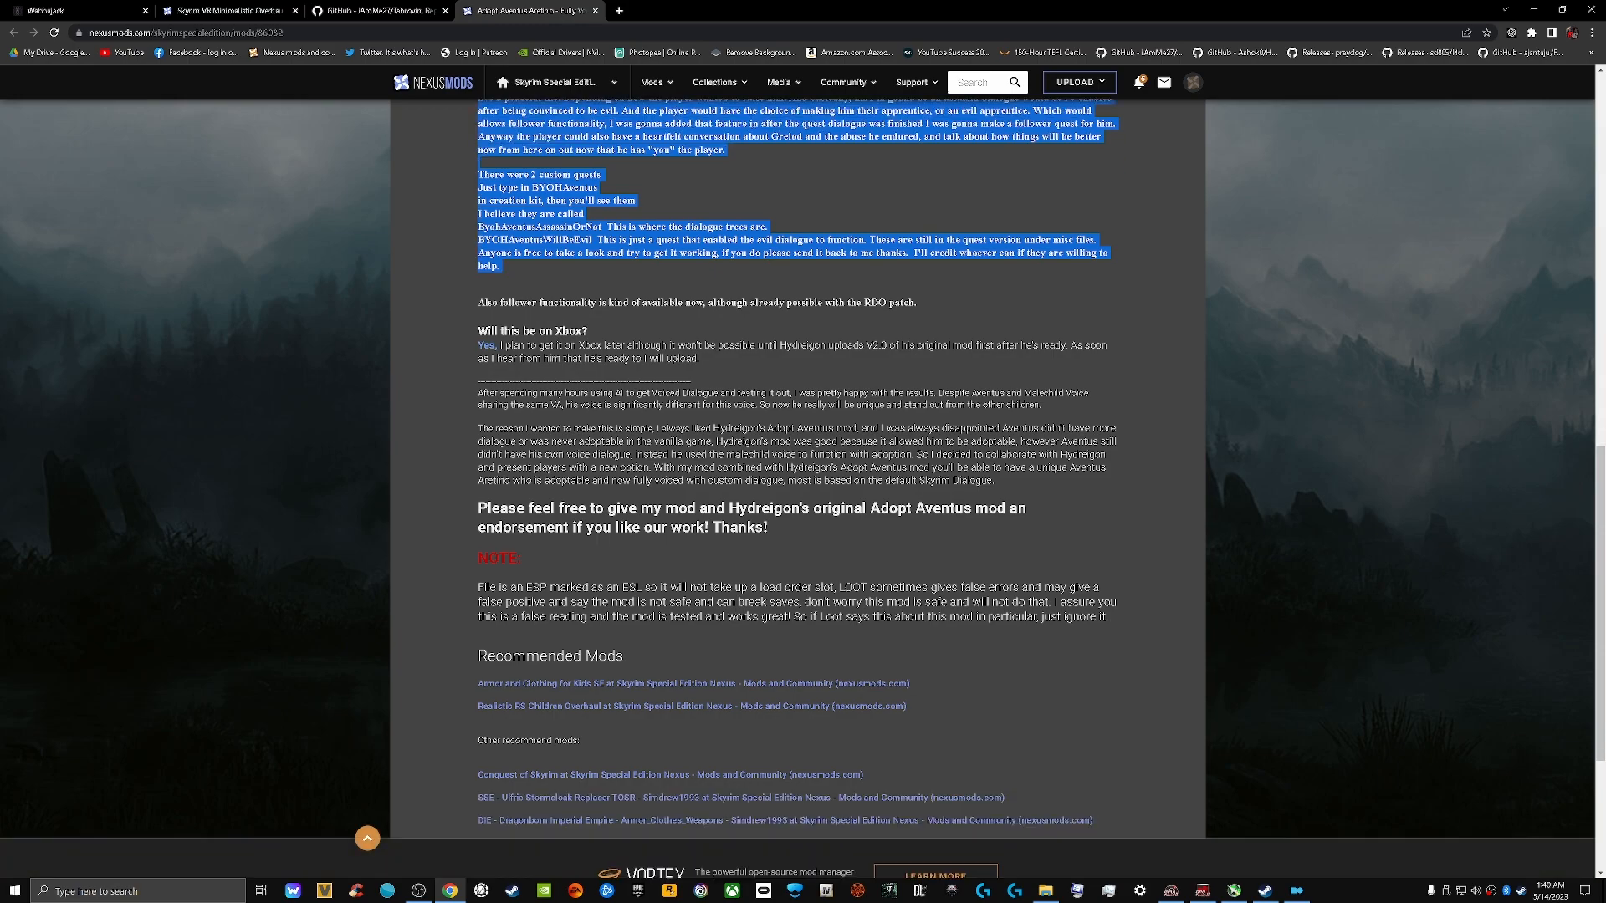
{"action": "scroll", "coordinate": [798, 485], "scroll_direction": "down", "scroll_amount": 1}
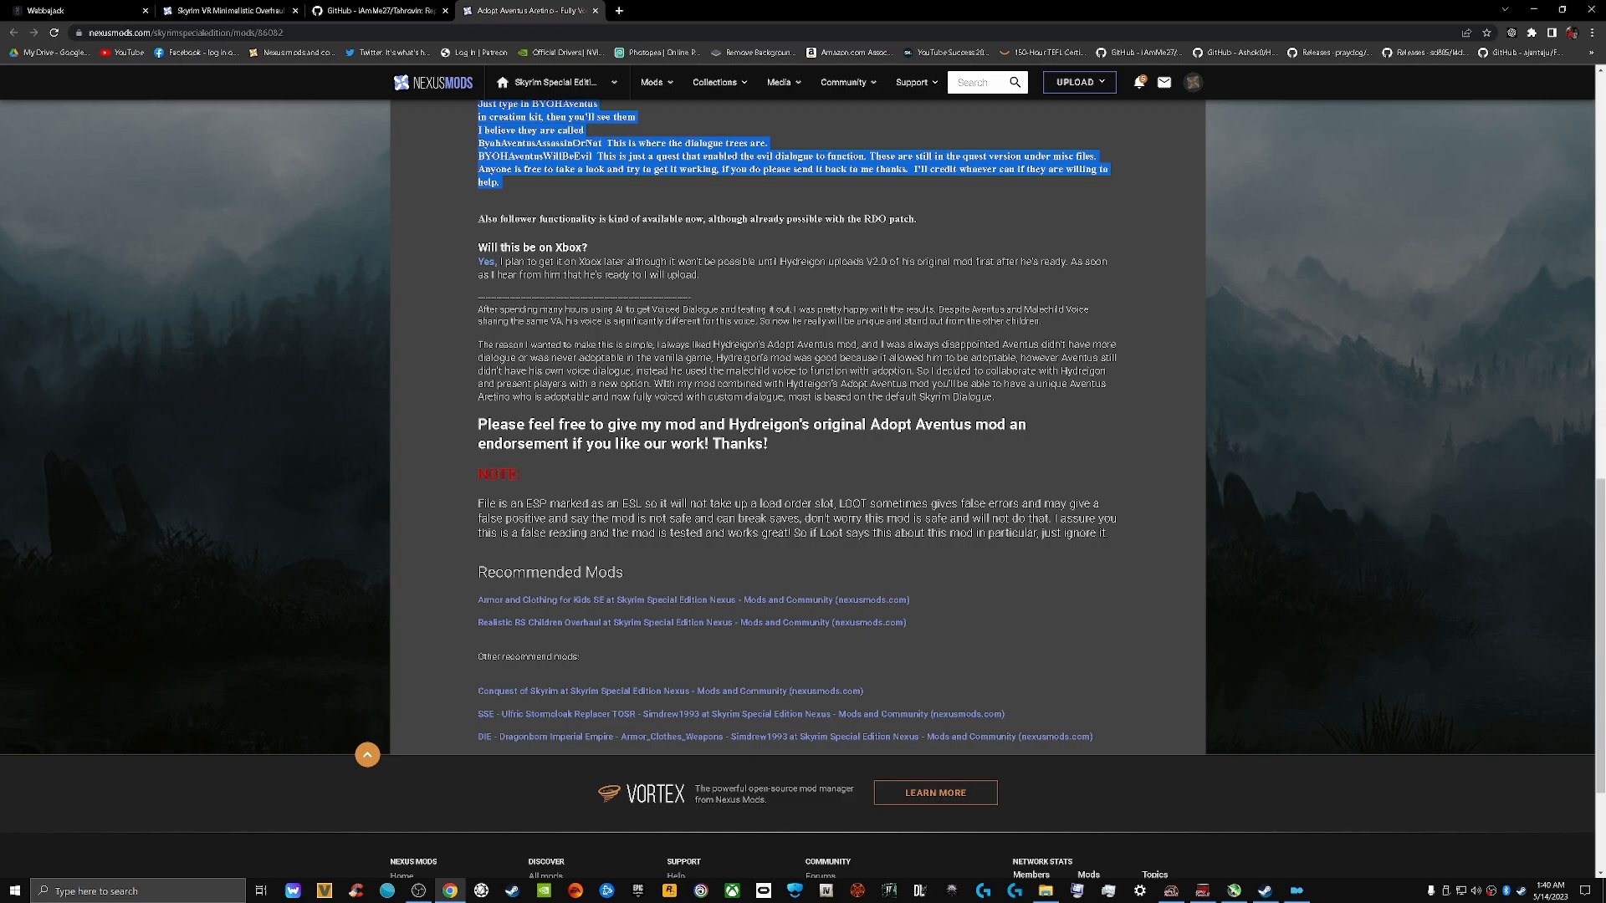
Look over the end of the Fully Voiced Patch page, go back up, and return to the mod list in Mod Organizer
{"action": "scroll", "coordinate": [797, 418], "scroll_direction": "down", "scroll_amount": 1}
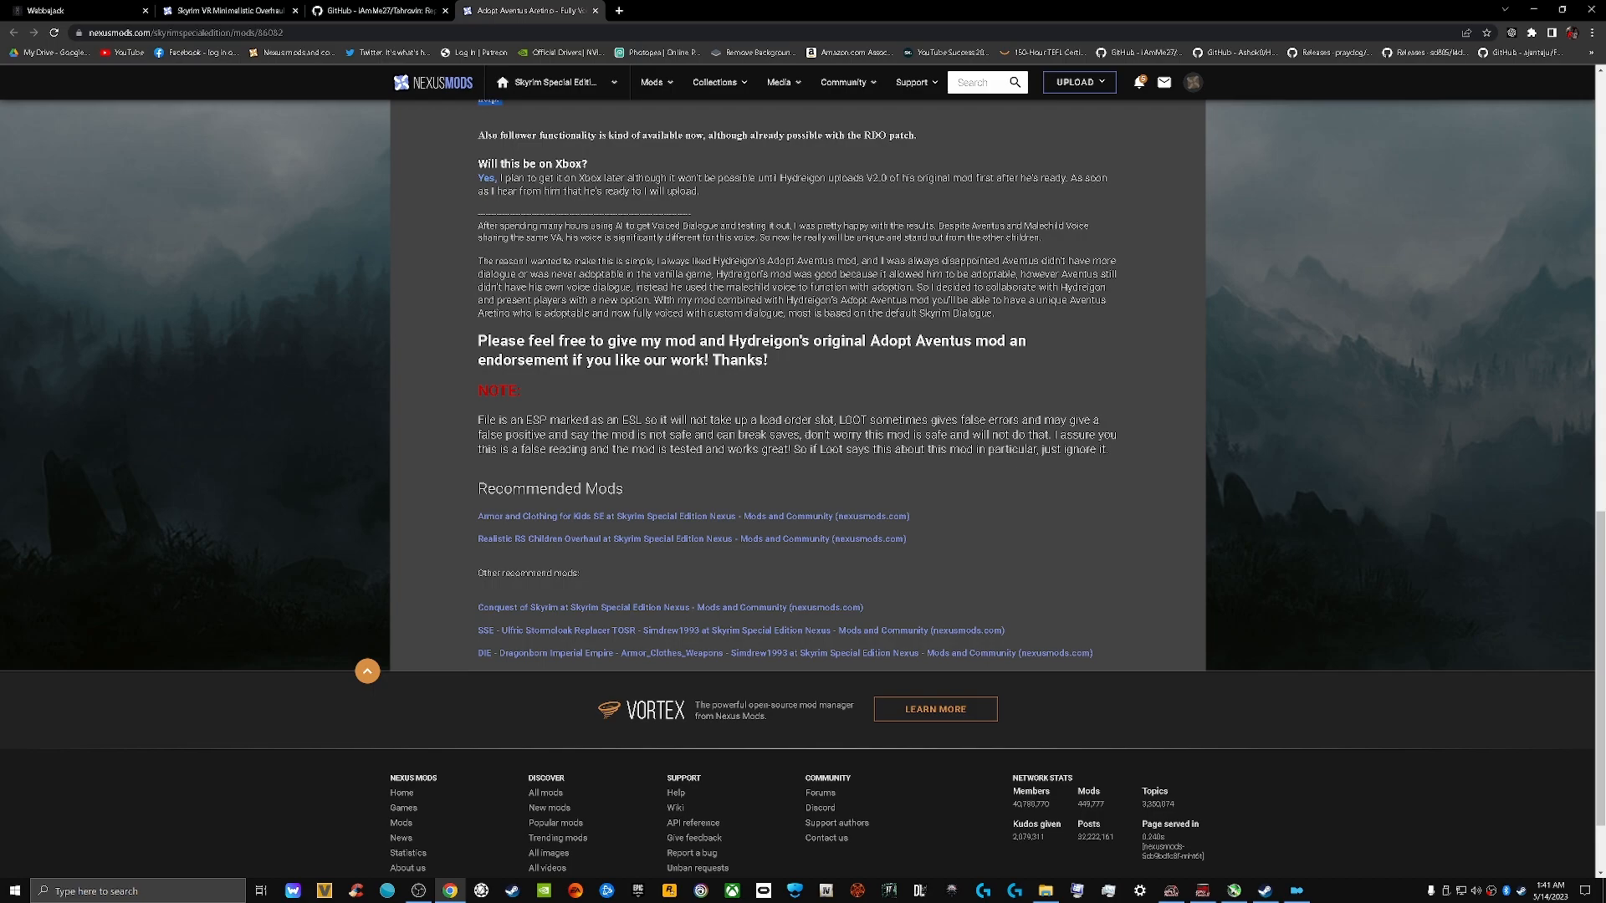
{"action": "scroll", "coordinate": [795, 502], "scroll_direction": "up", "scroll_amount": 20}
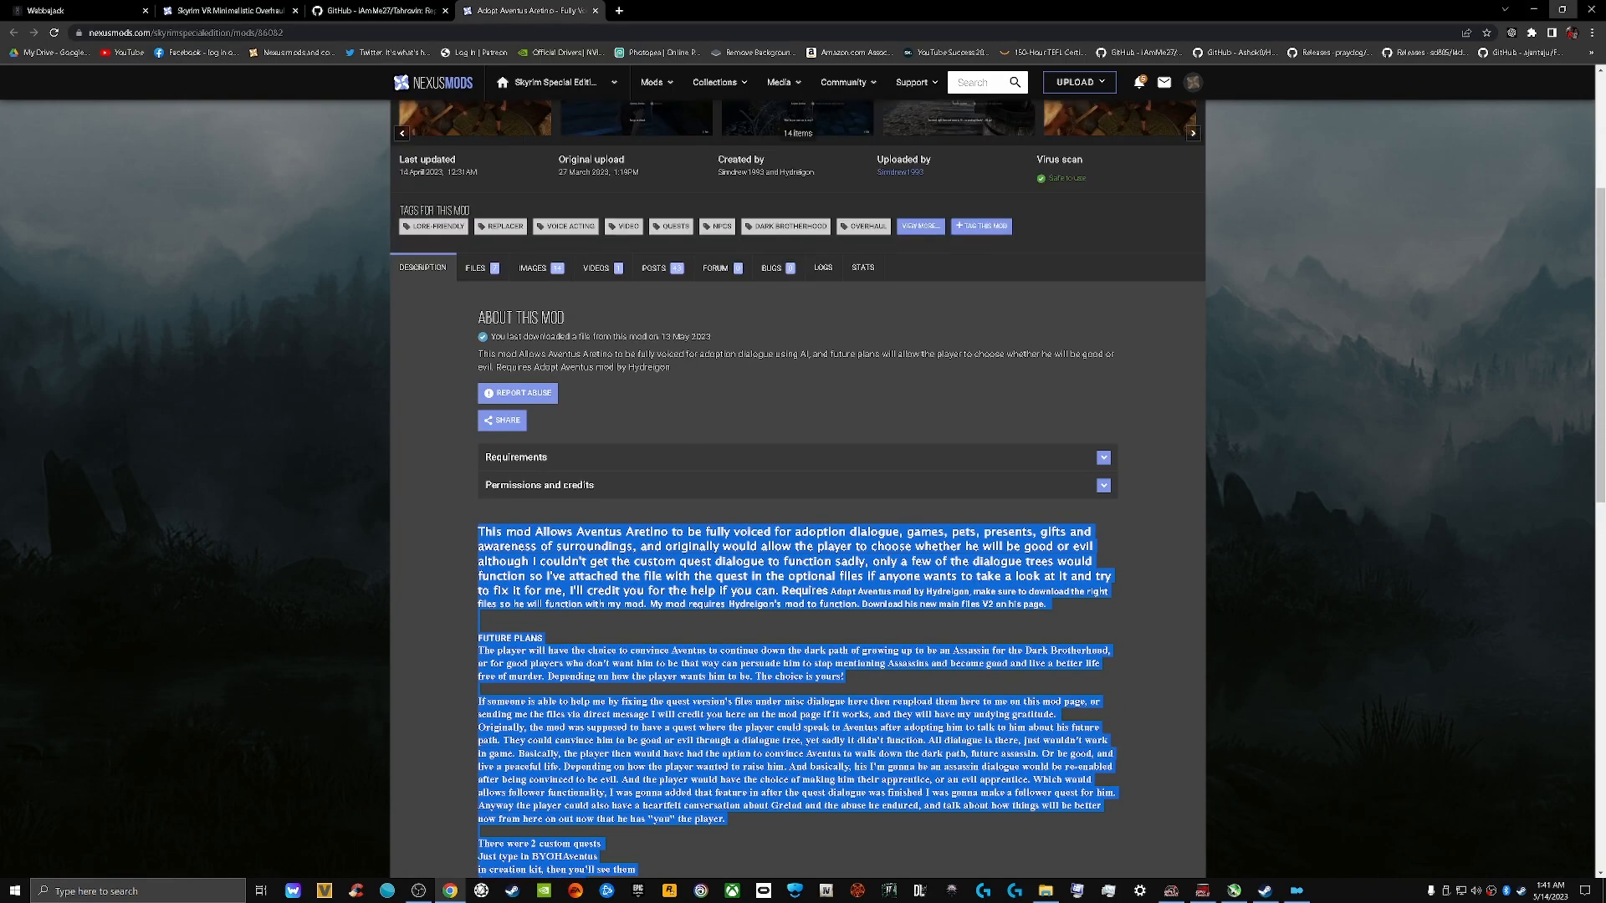
{"action": "left_click", "coordinate": [1562, 10]}
{"action": "left_click", "coordinate": [1201, 134]}
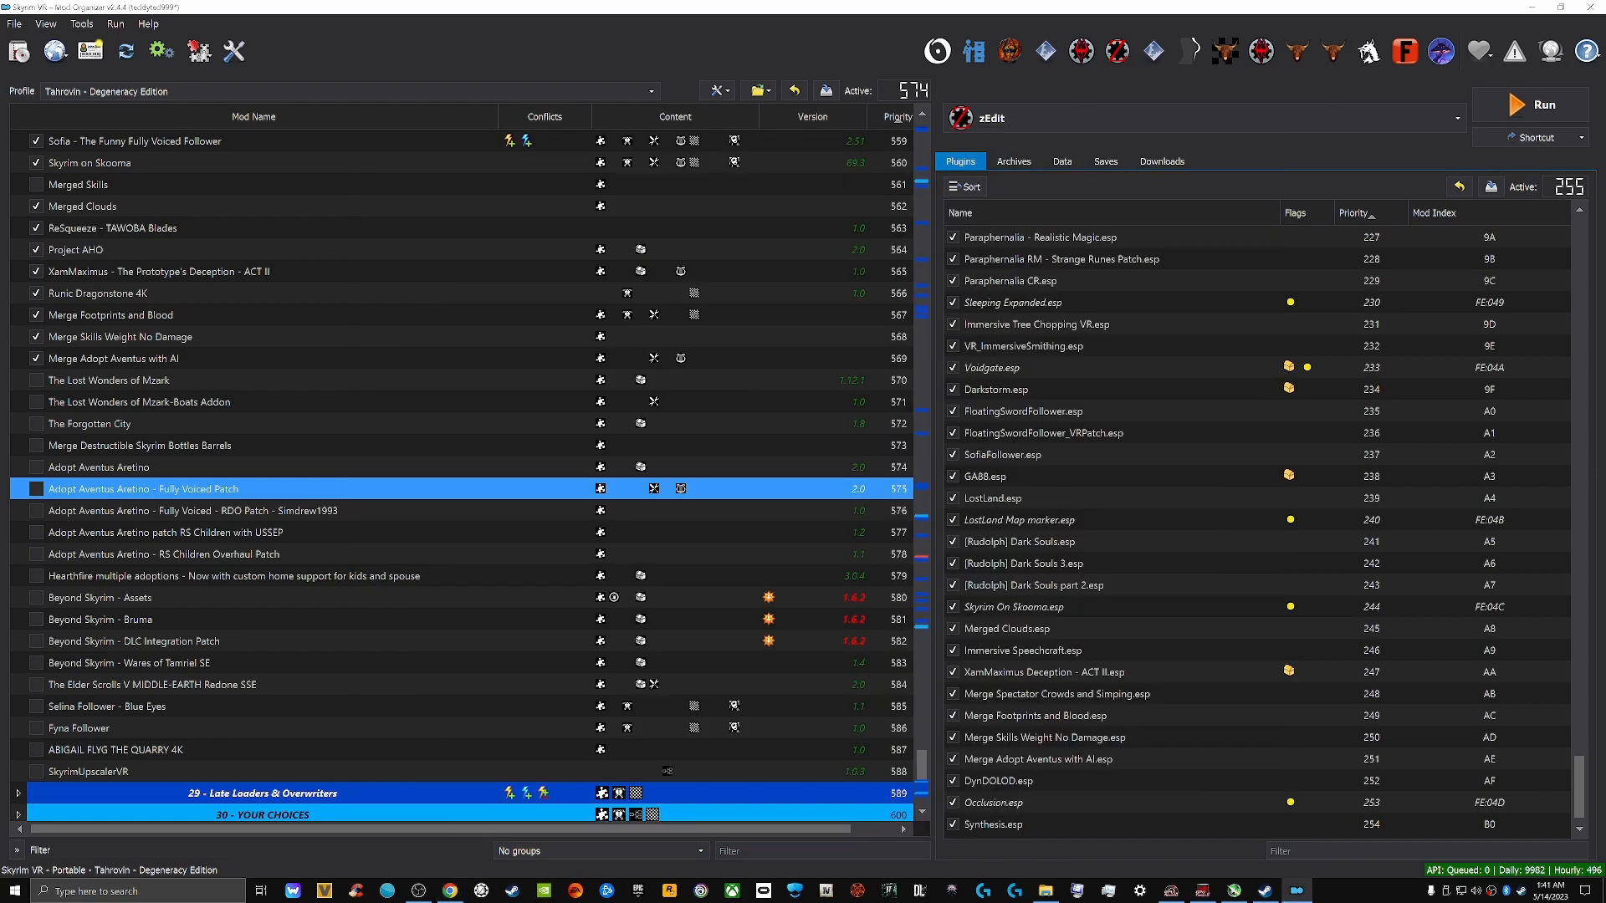
Review the disabled Beyond Skyrim and The Elder Scrolls V MIDDLE-EARTH Redone SSE entries in the mod list
{"action": "scroll", "coordinate": [250, 315], "scroll_direction": "down", "scroll_amount": 2}
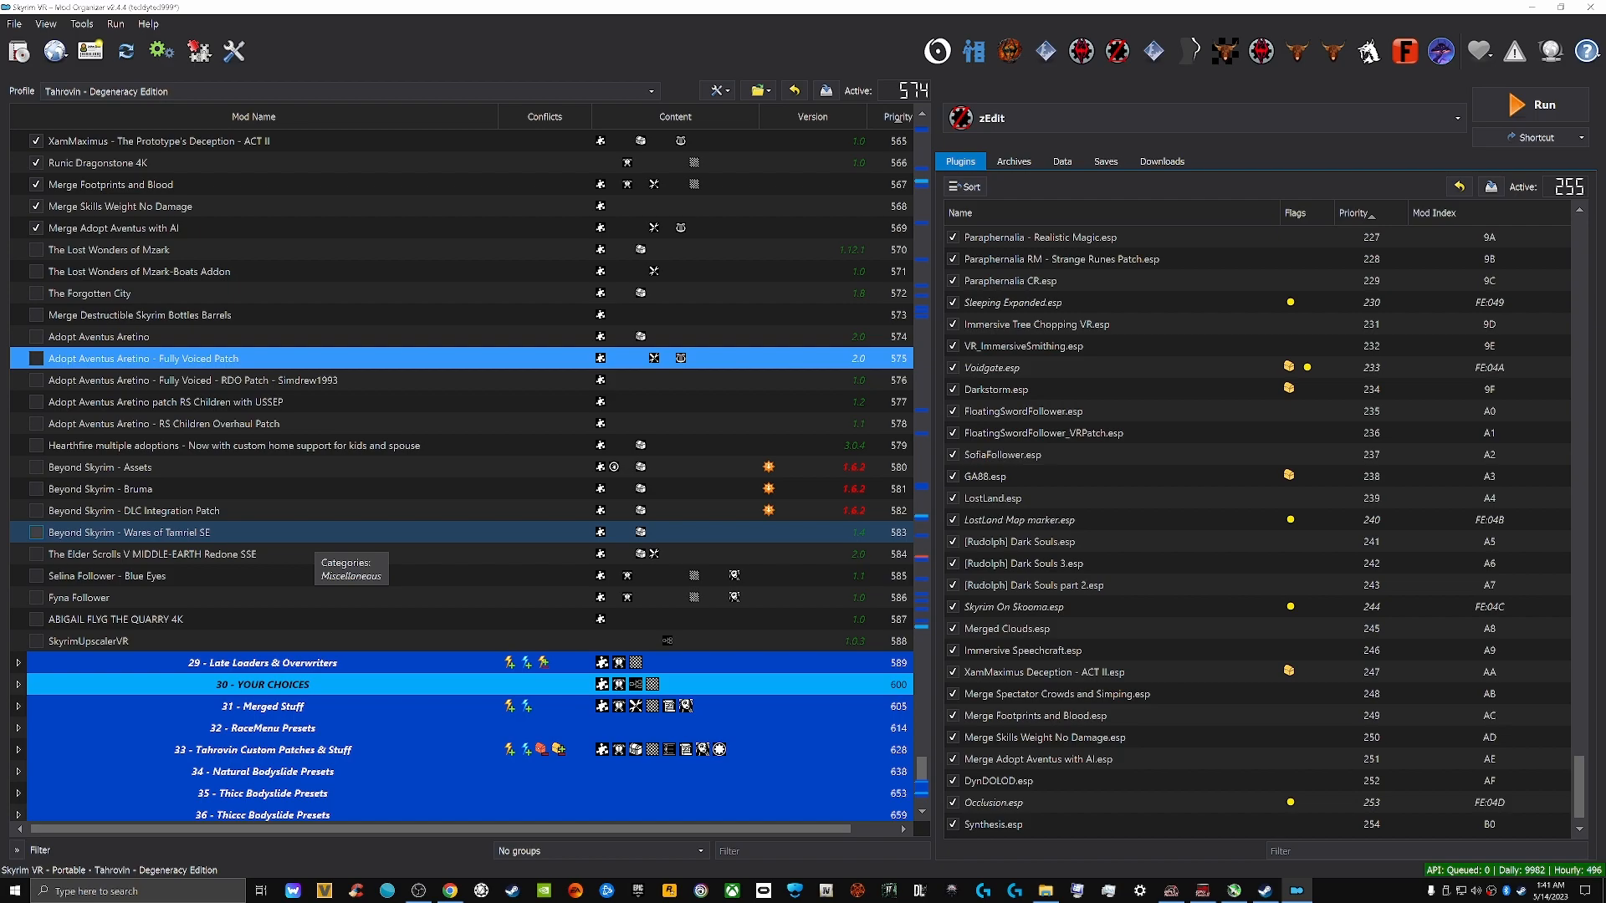
{"action": "left_click", "coordinate": [317, 552]}
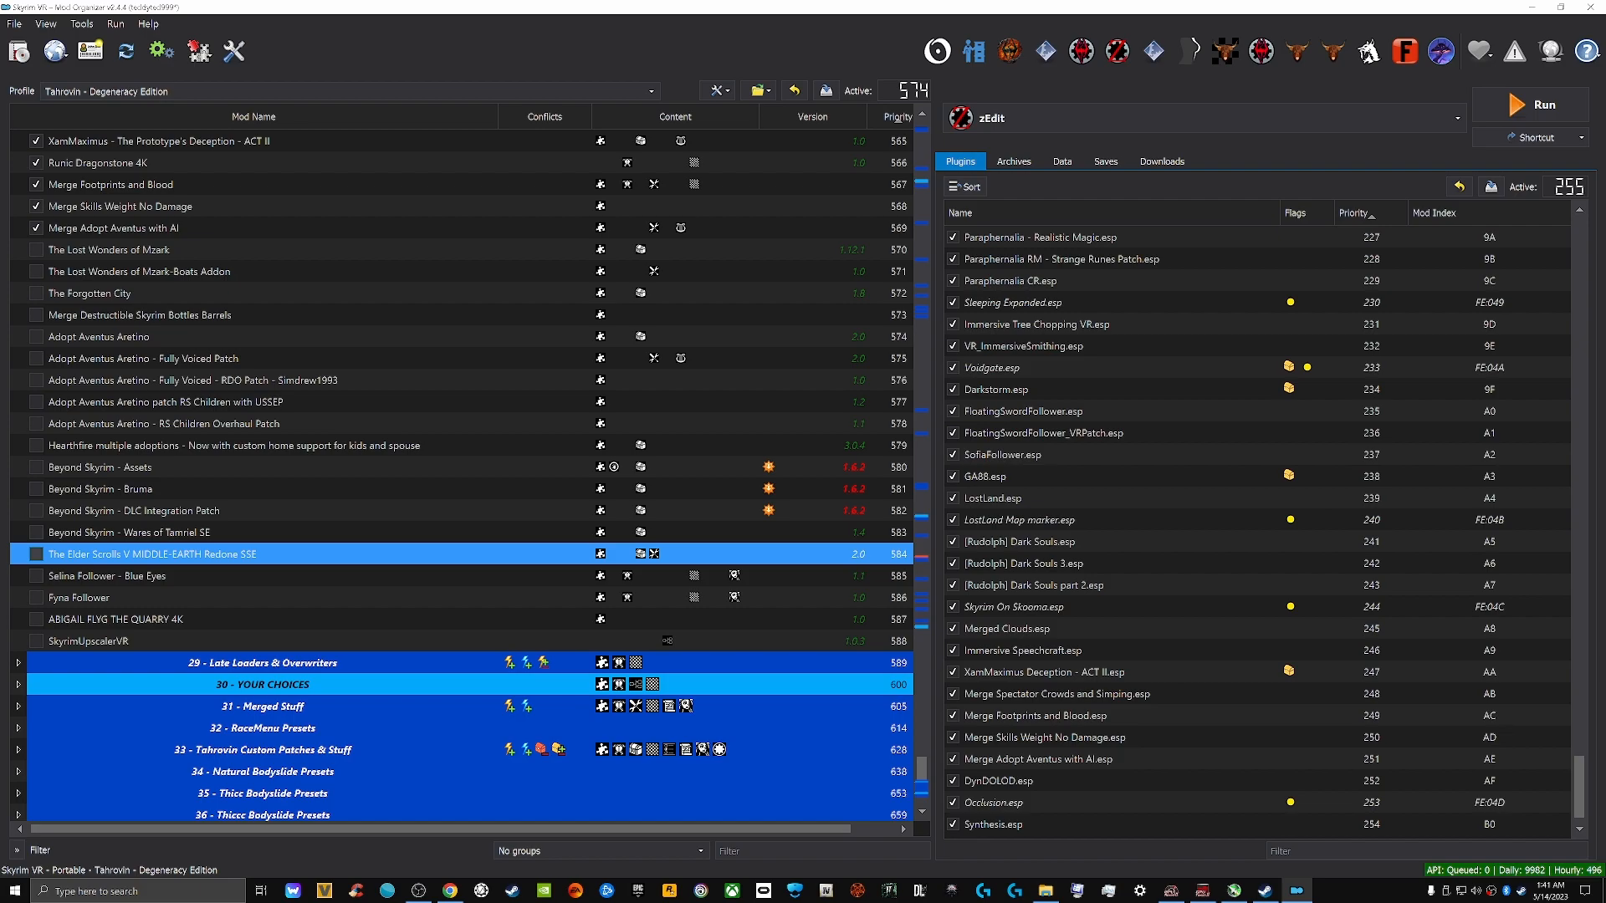
{"action": "scroll", "coordinate": [460, 469], "scroll_direction": "up", "scroll_amount": 1}
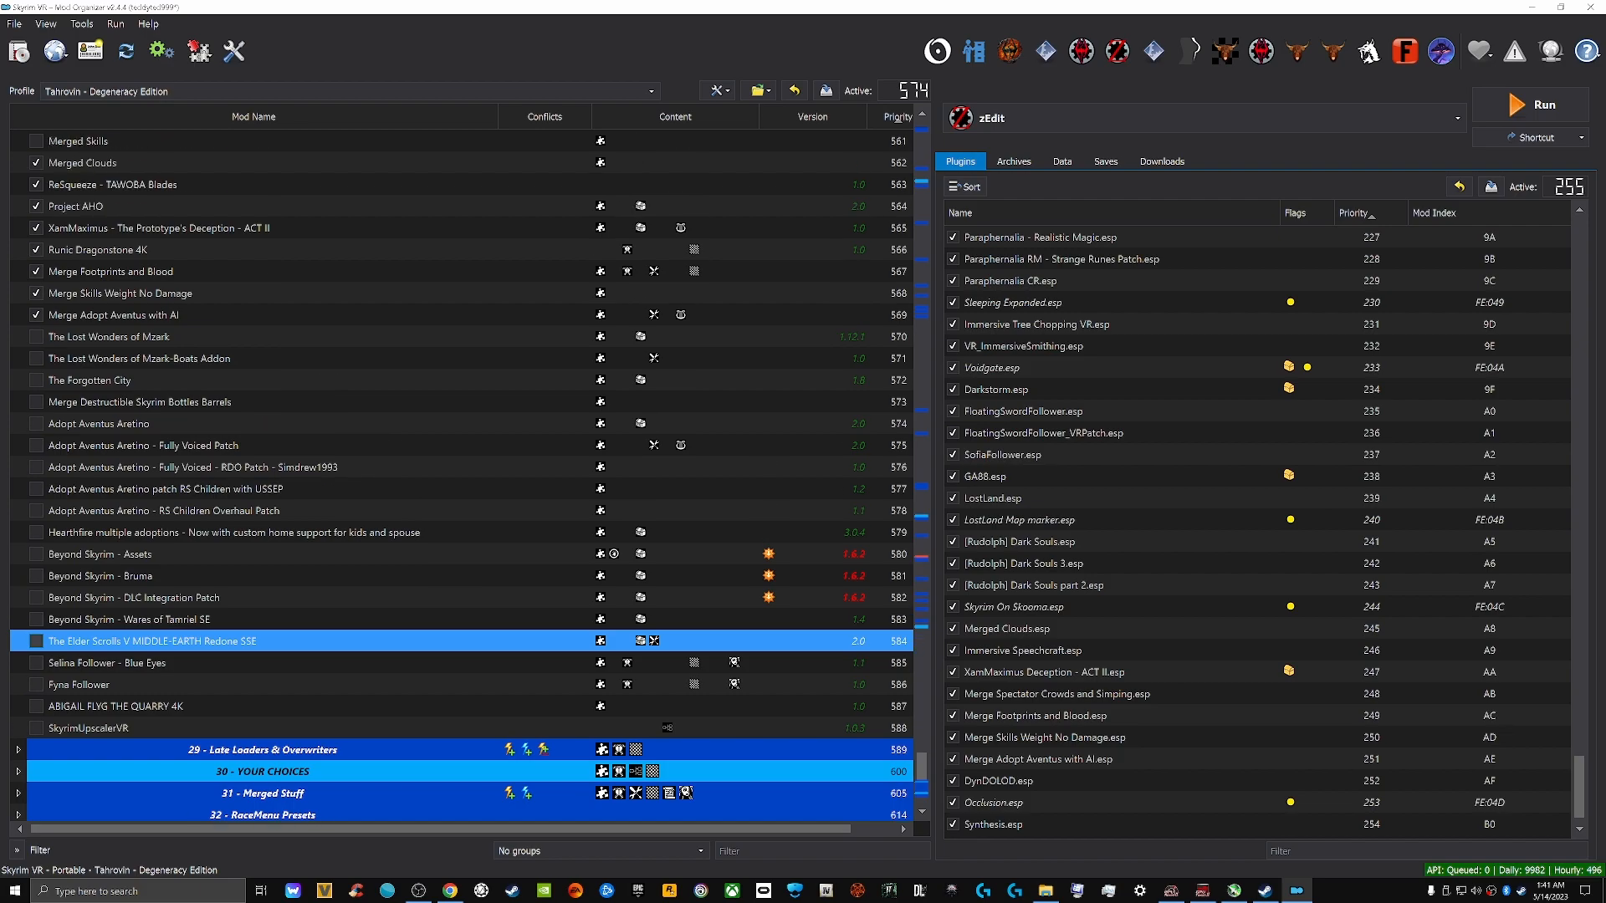
{"action": "scroll", "coordinate": [460, 641], "scroll_direction": "up", "scroll_amount": 1}
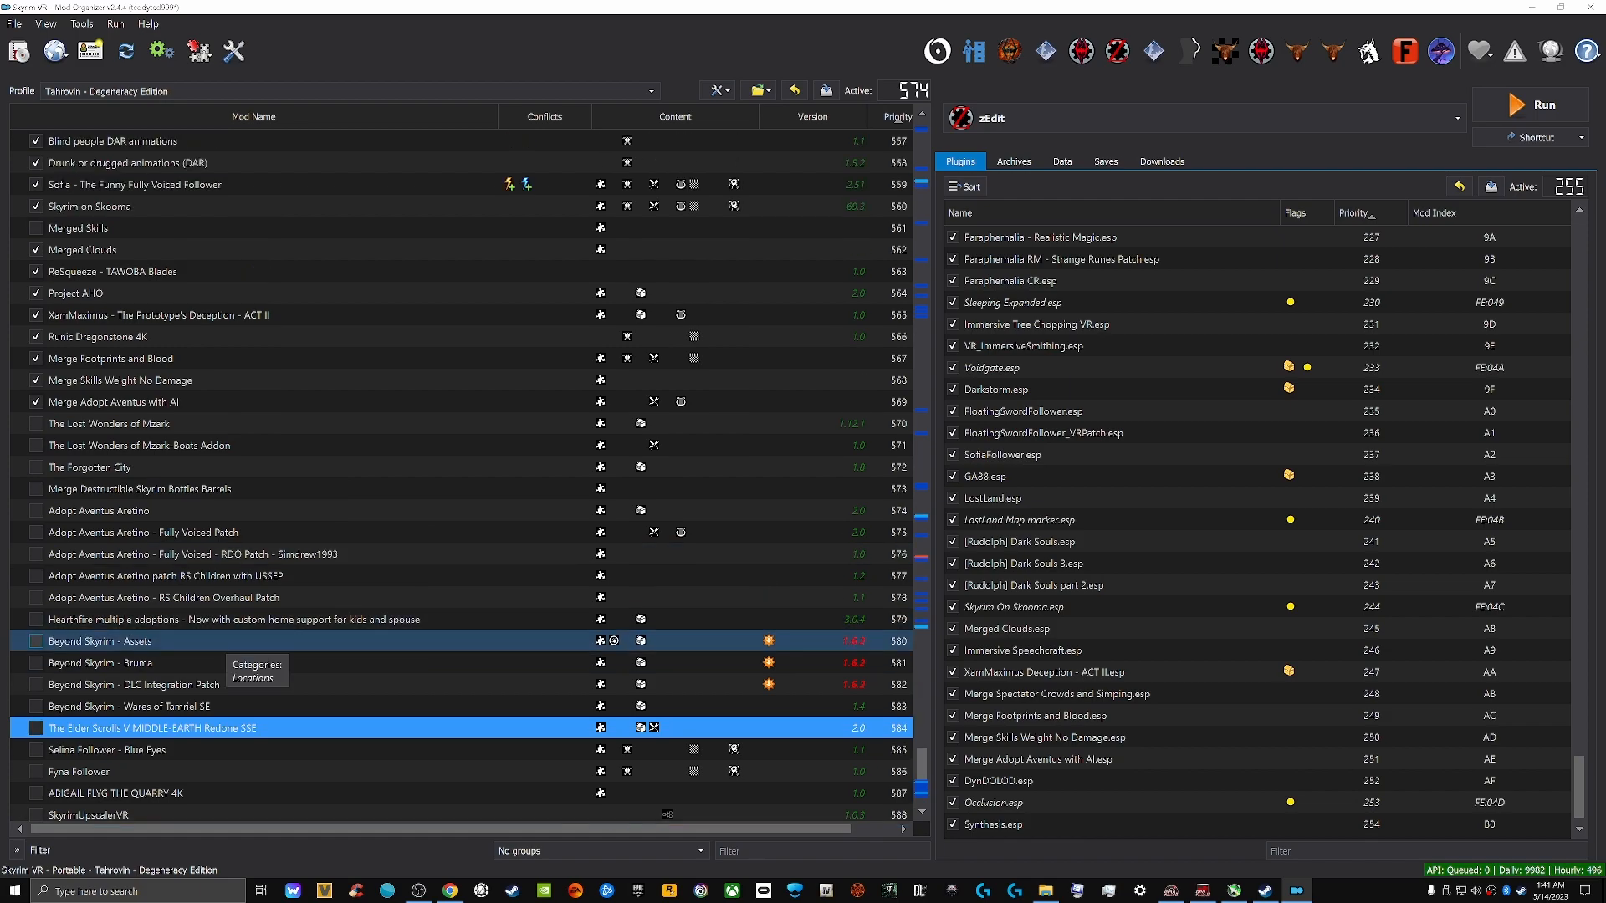
{"action": "scroll", "coordinate": [251, 640], "scroll_direction": "down", "scroll_amount": 1}
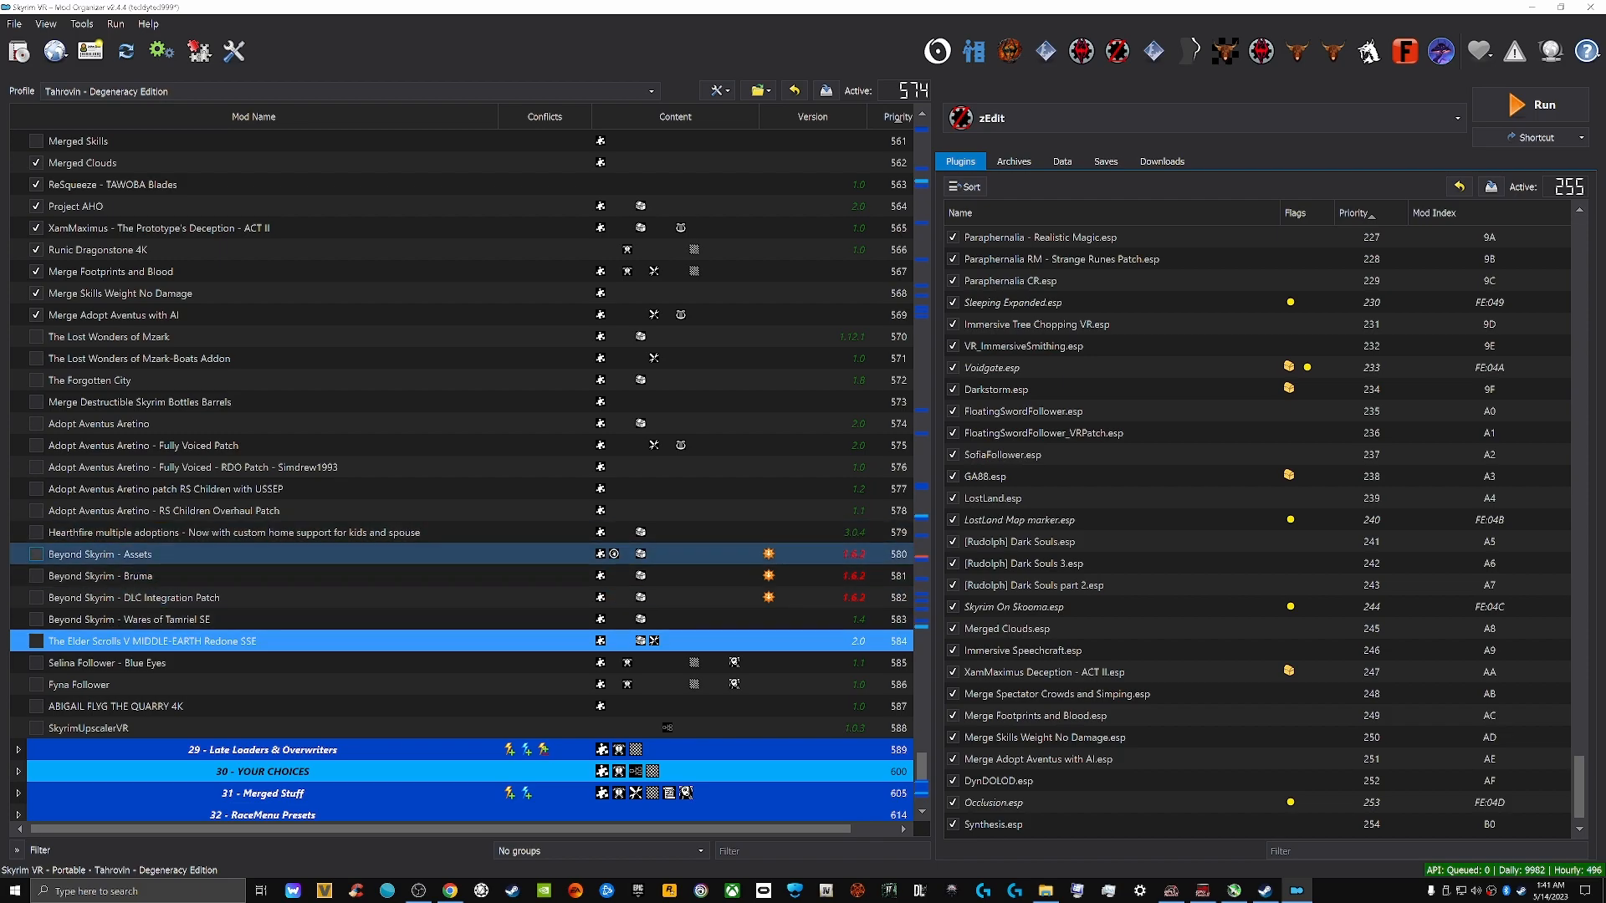
{"action": "left_click", "coordinate": [251, 554]}
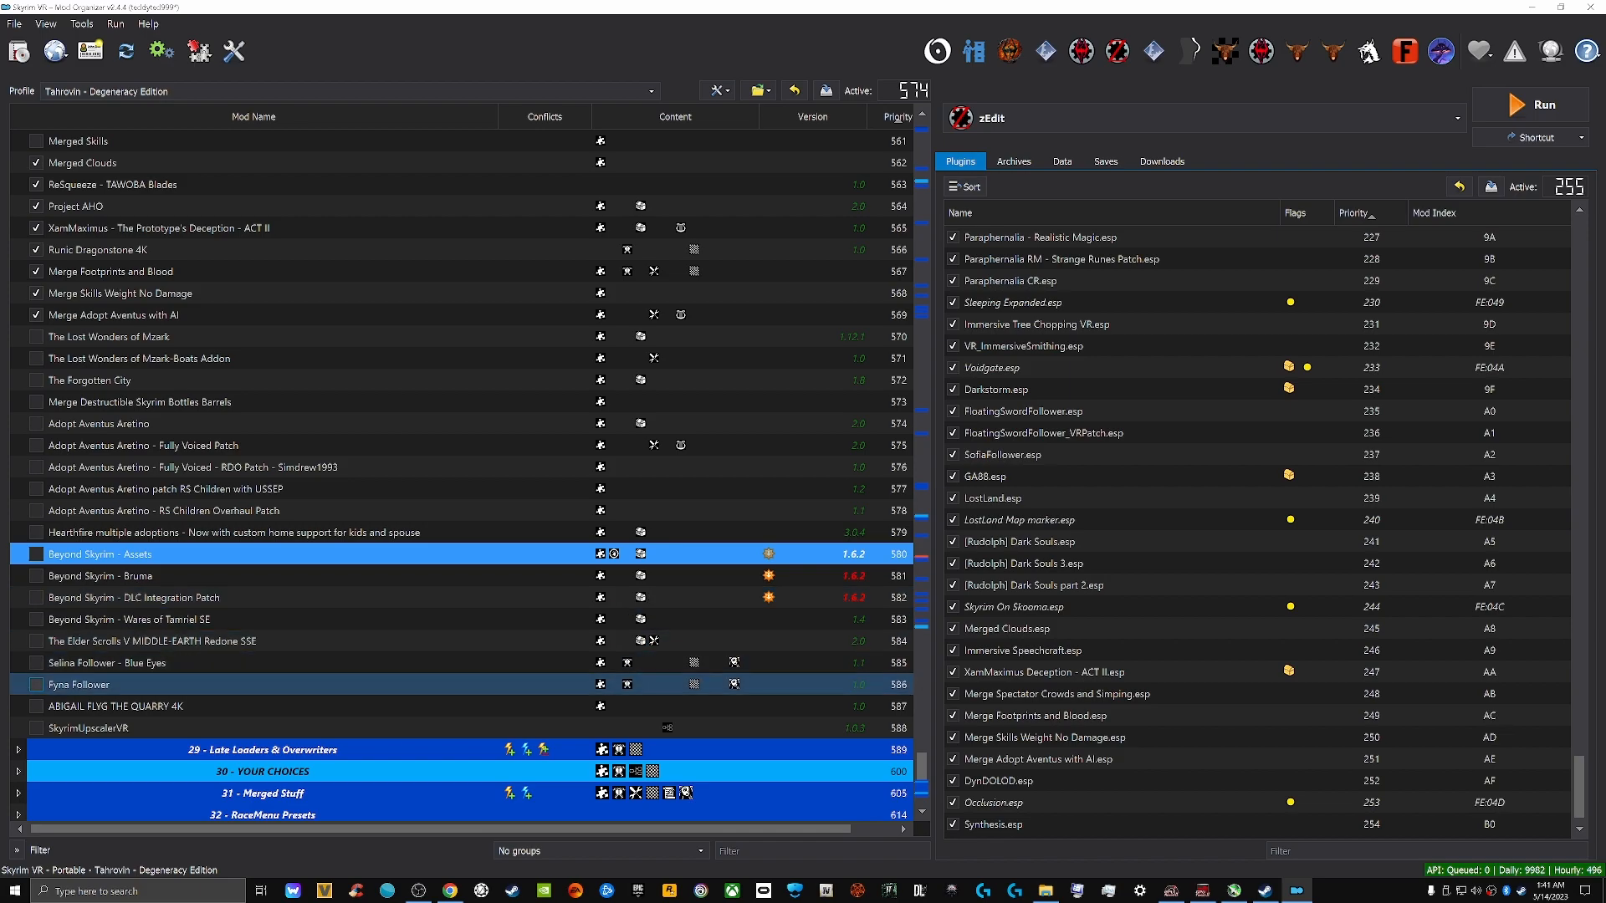
Enable The Elder Scrolls V MIDDLE-EARTH Redone SSE to check its effect on the active plugin count, and disable it again
{"action": "left_click", "coordinate": [251, 640]}
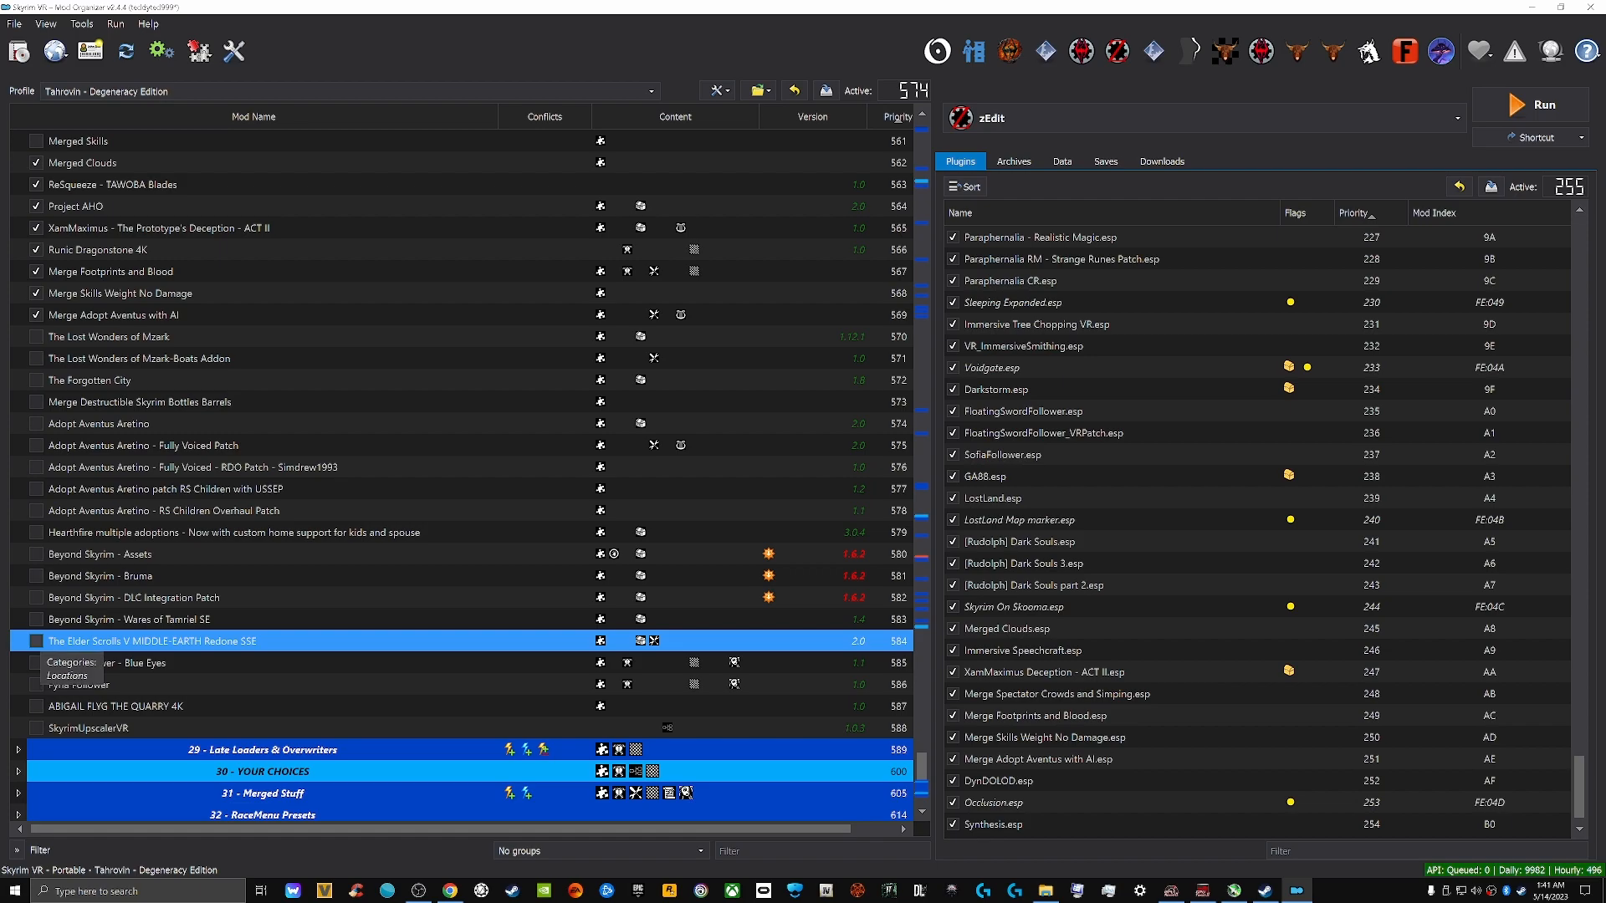
{"action": "left_click", "coordinate": [36, 640]}
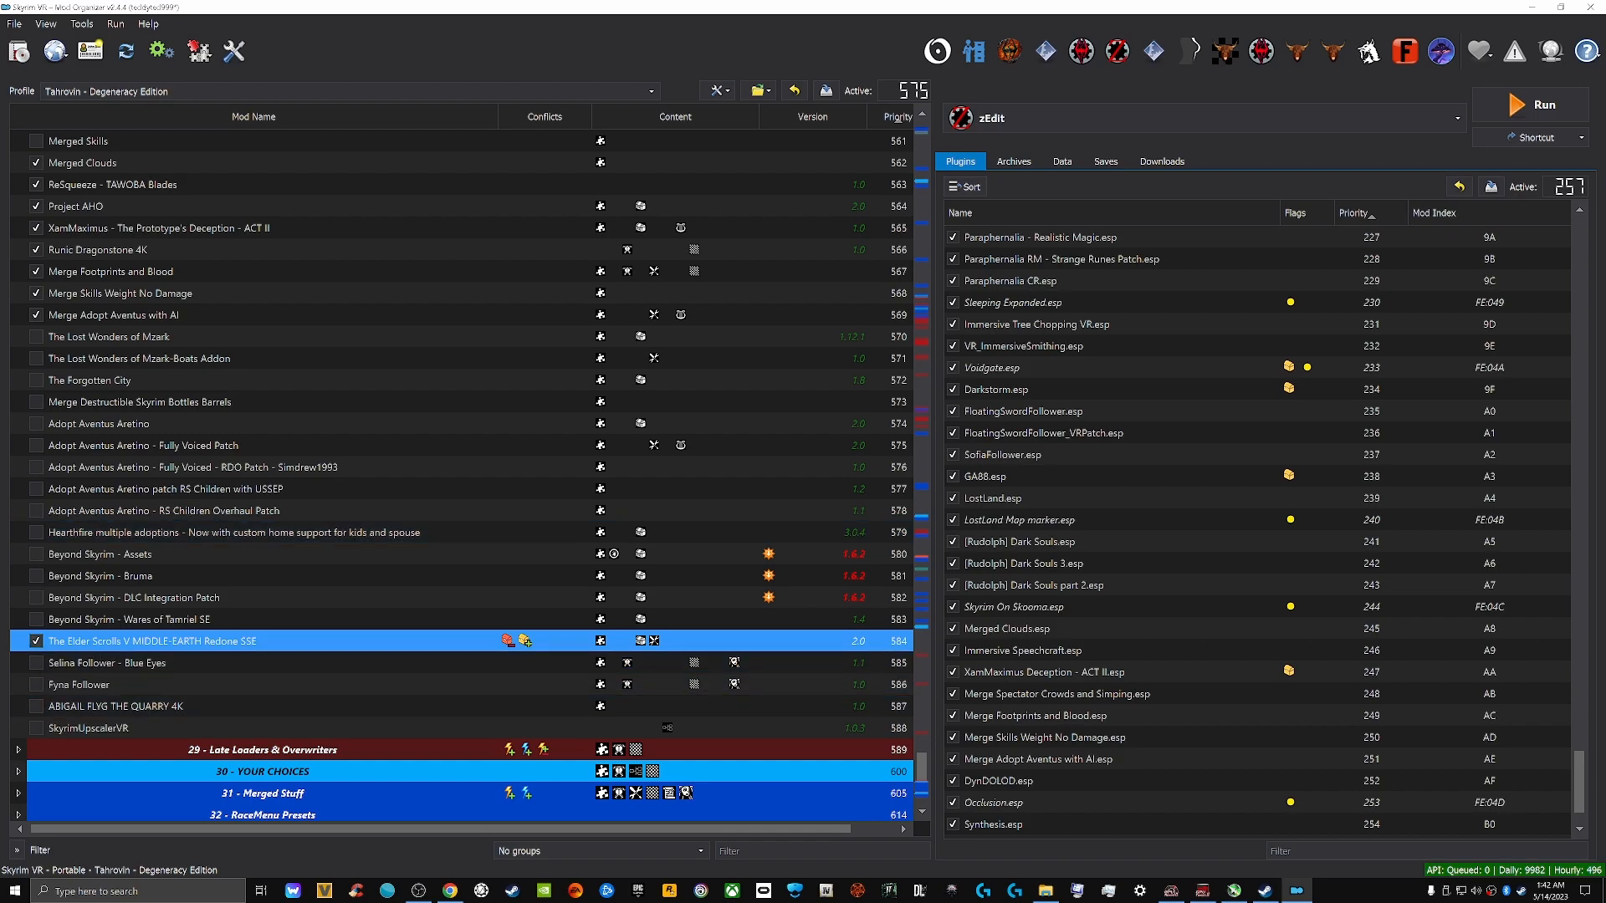
{"action": "left_click", "coordinate": [36, 641]}
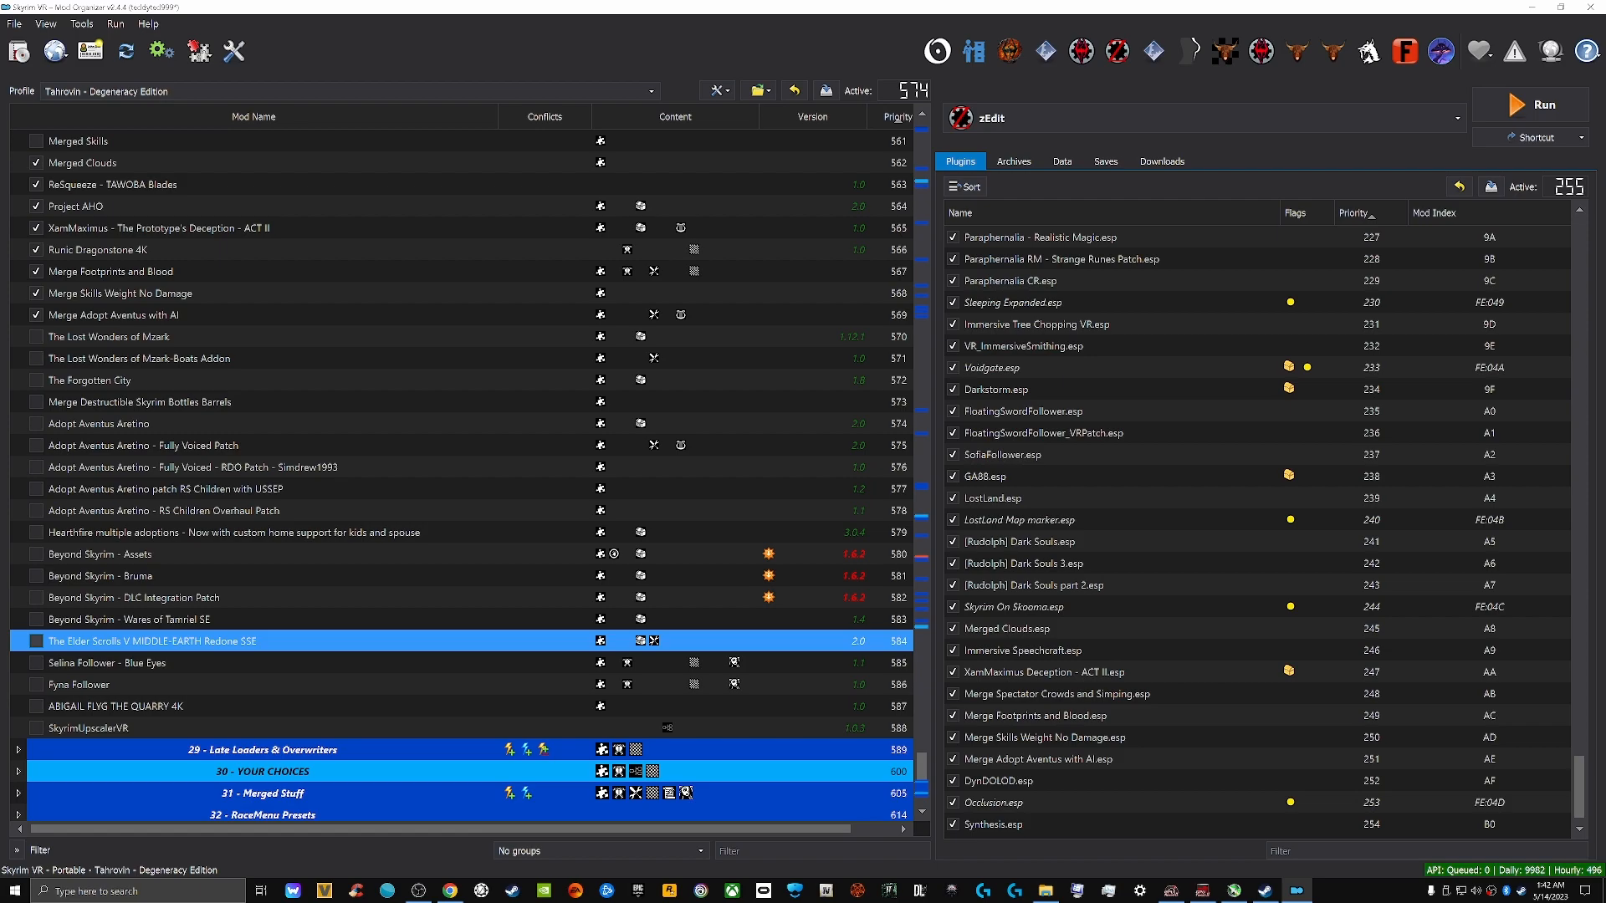
Review the disabled Beyond Skyrim - DLC Integration Patch, The Lost Wonders of Mzark-Boats Addon and The Forgotten City entries
{"action": "left_click", "coordinate": [36, 619]}
{"action": "left_click", "coordinate": [125, 597]}
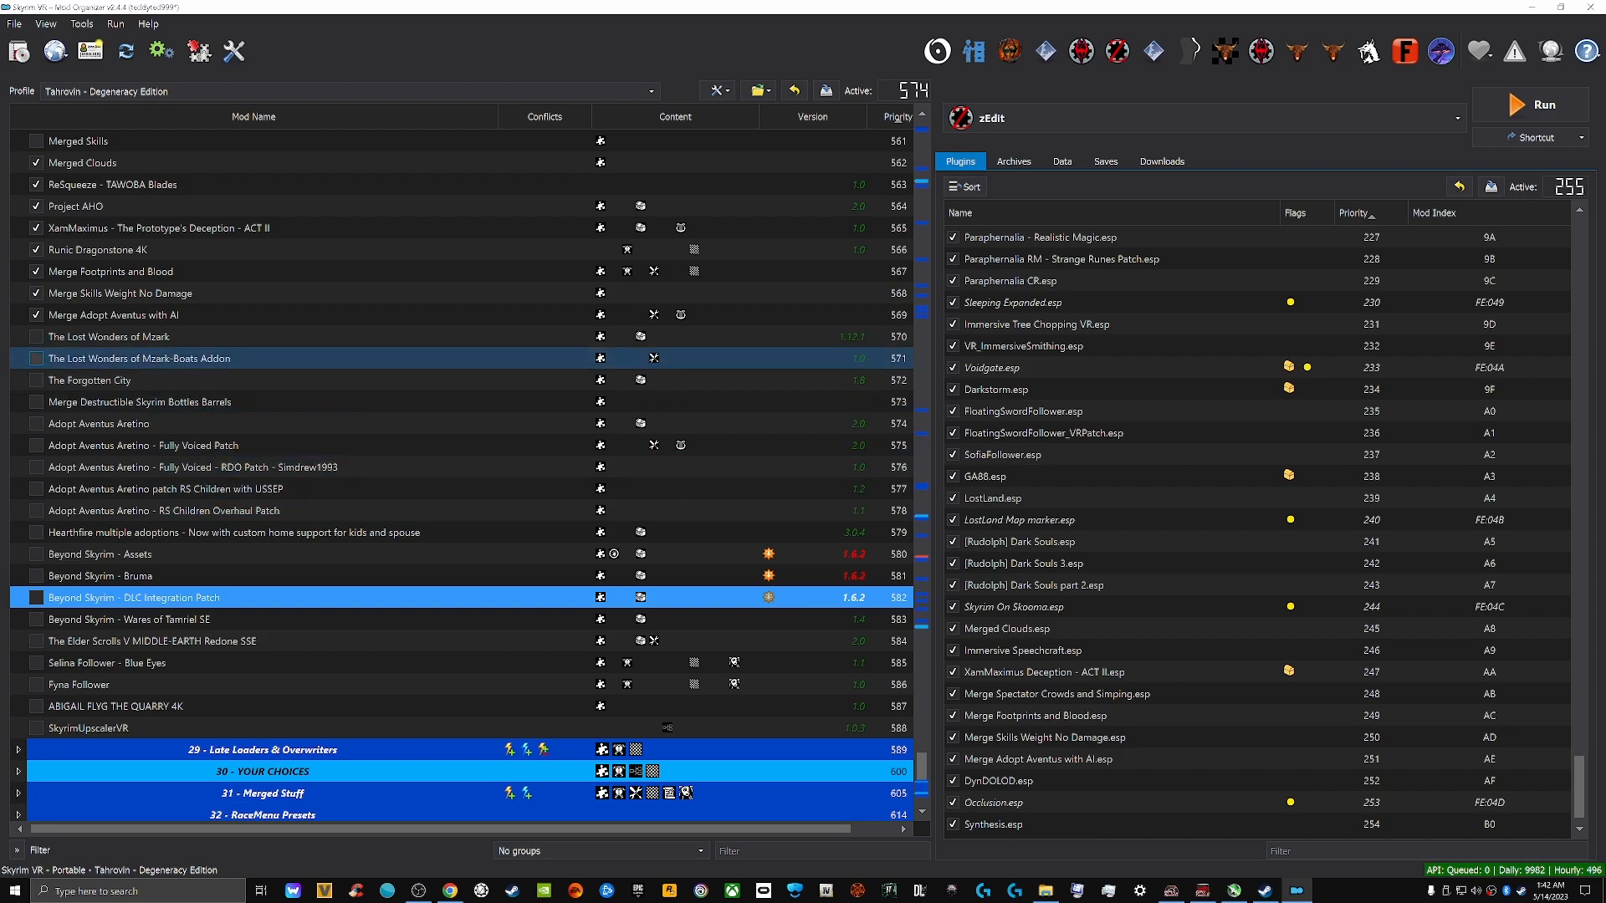
{"action": "left_click", "coordinate": [139, 359]}
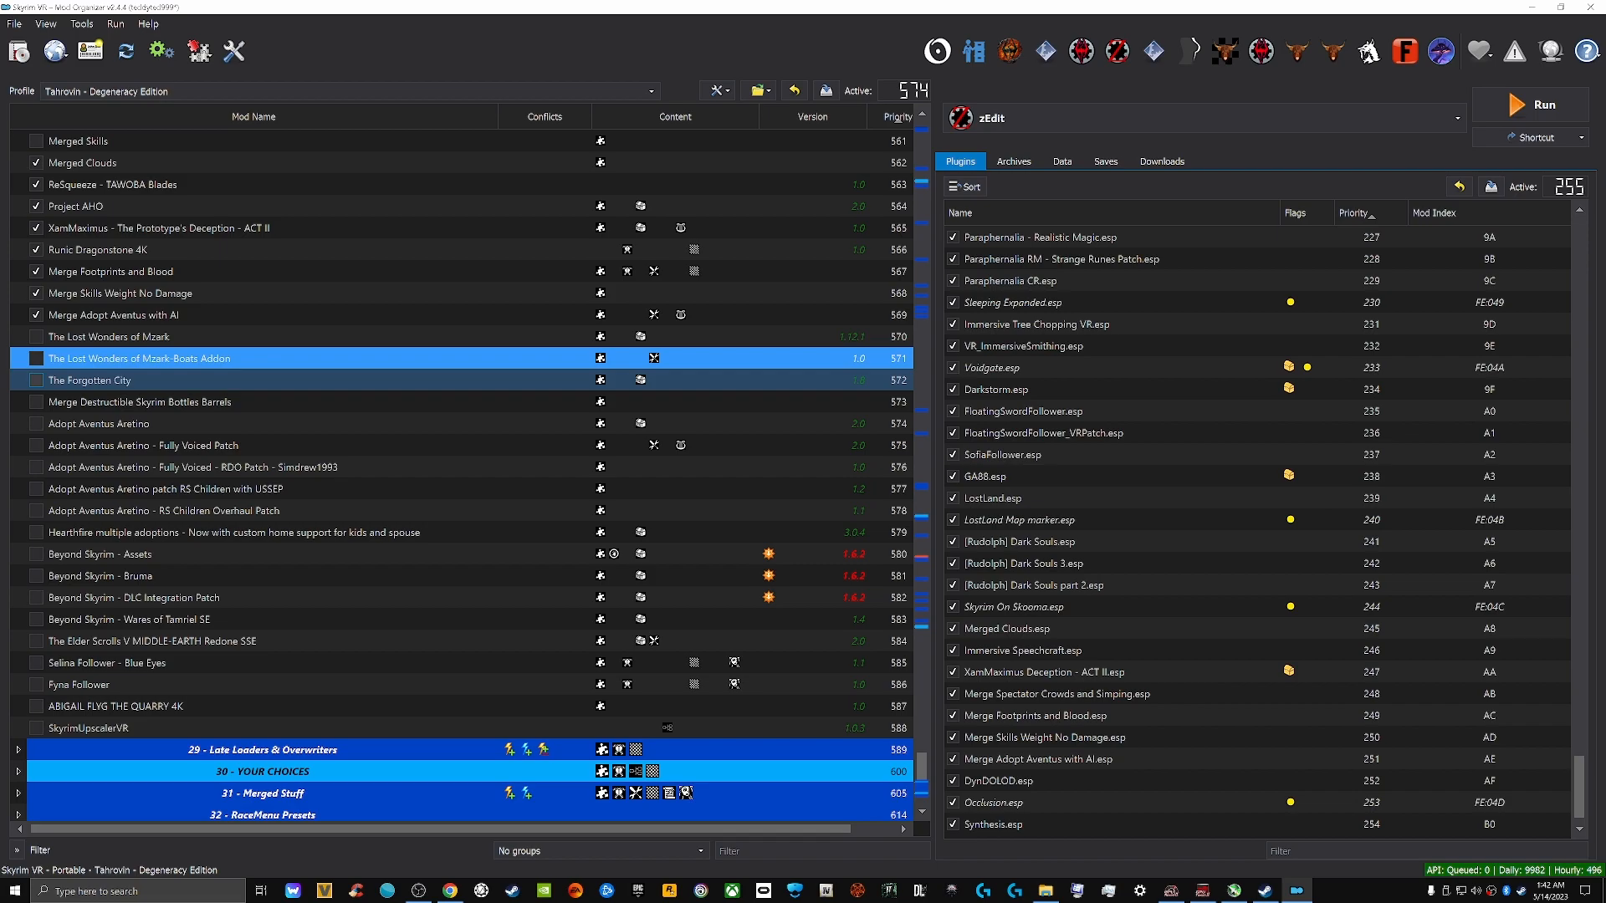
{"action": "left_click", "coordinate": [163, 381]}
{"action": "scroll", "coordinate": [168, 385], "scroll_direction": "up", "scroll_amount": 3}
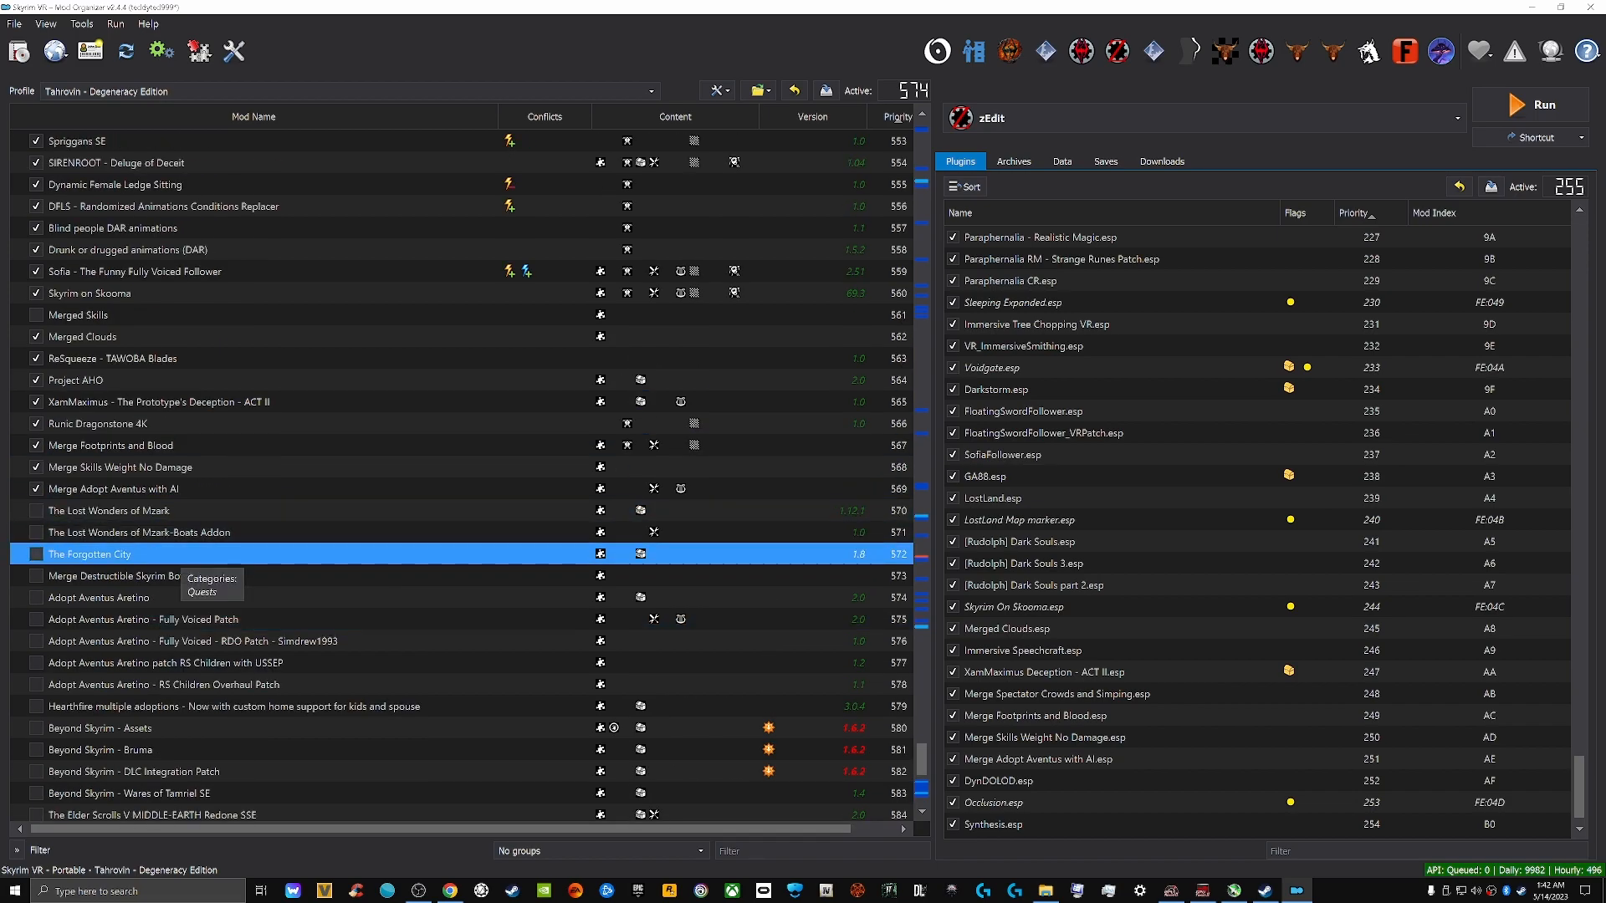
{"action": "left_click", "coordinate": [36, 554]}
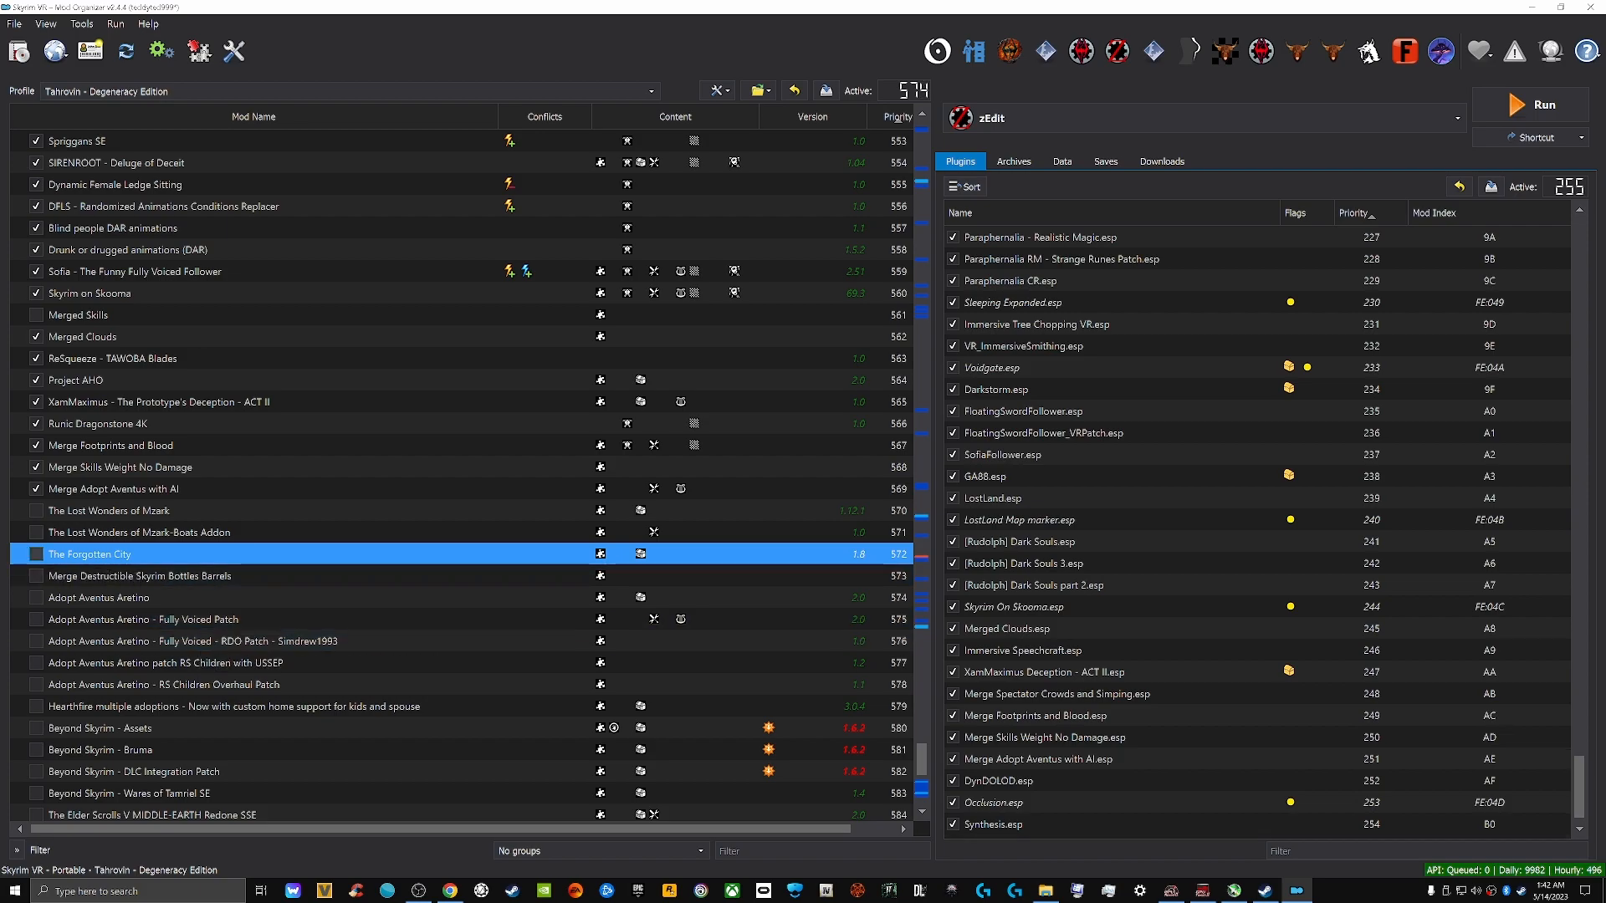
Review the enabled quest mods Project AHO, XamMaximus - The Prototype's Deception - ACT II and SIRENROOT - Deluge of Deceit
{"action": "scroll", "coordinate": [335, 532], "scroll_direction": "up", "scroll_amount": 2}
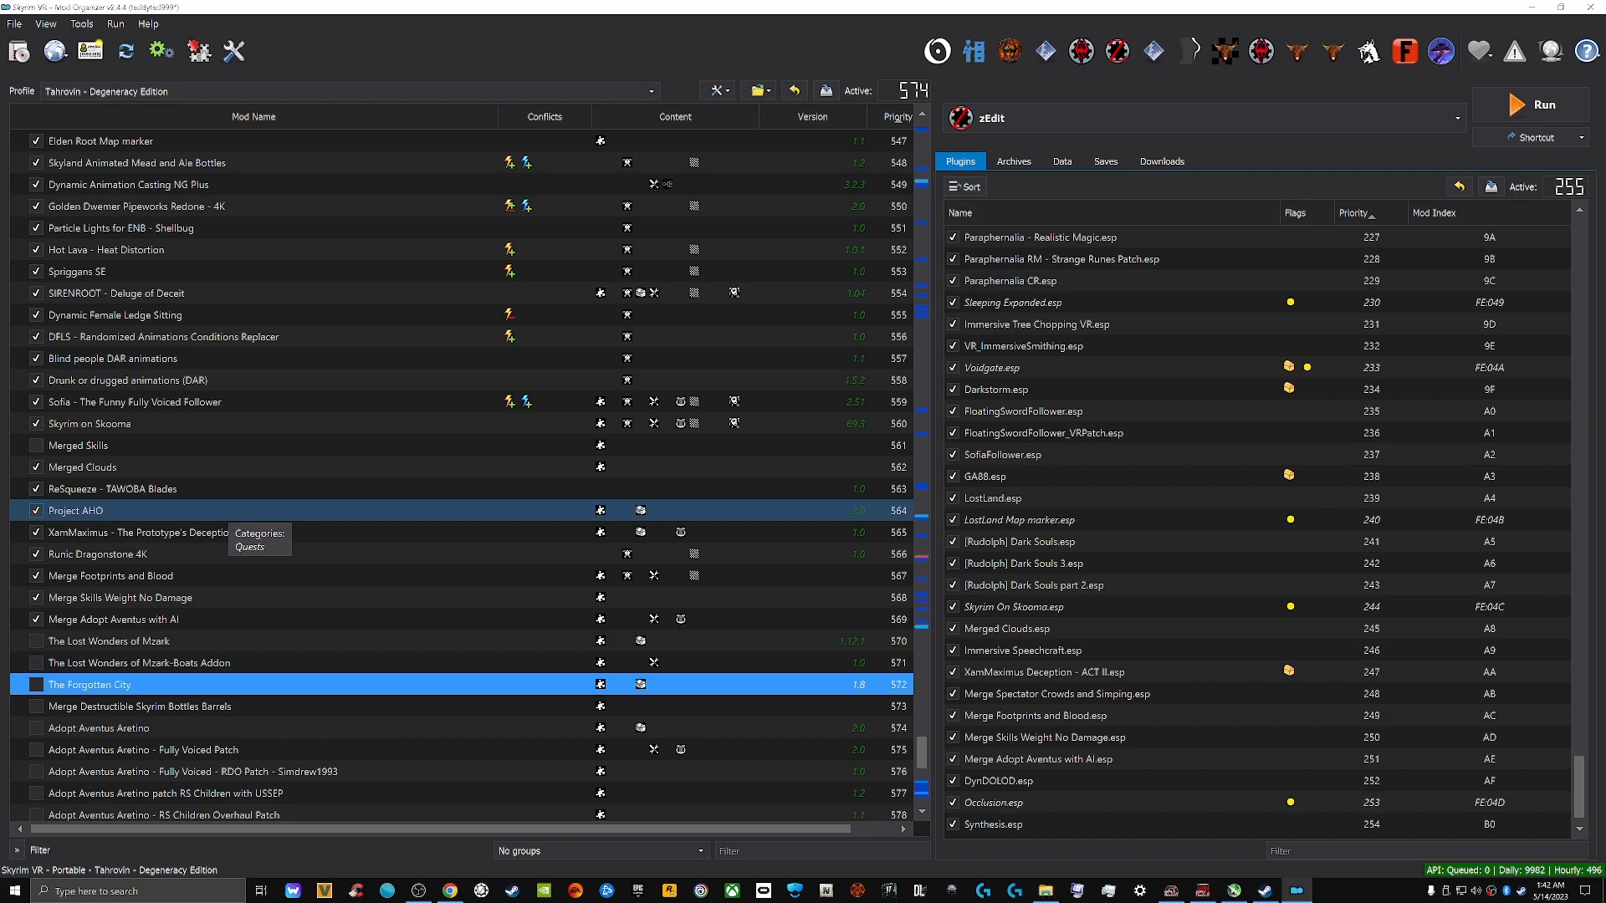
{"action": "left_click", "coordinate": [219, 511]}
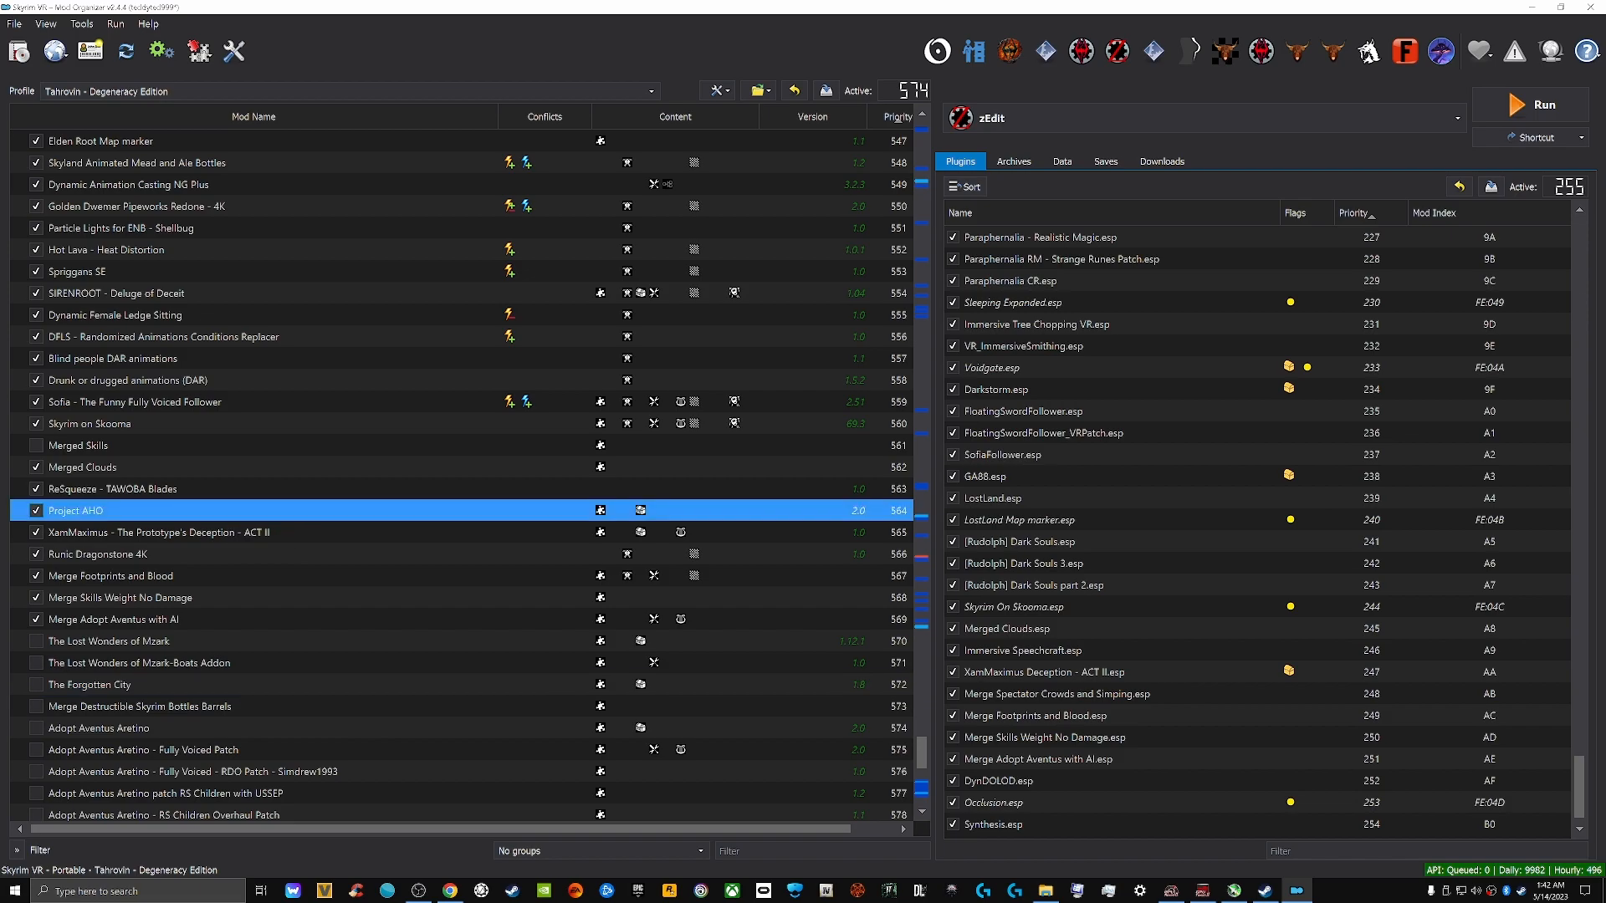
{"action": "left_click", "coordinate": [219, 533]}
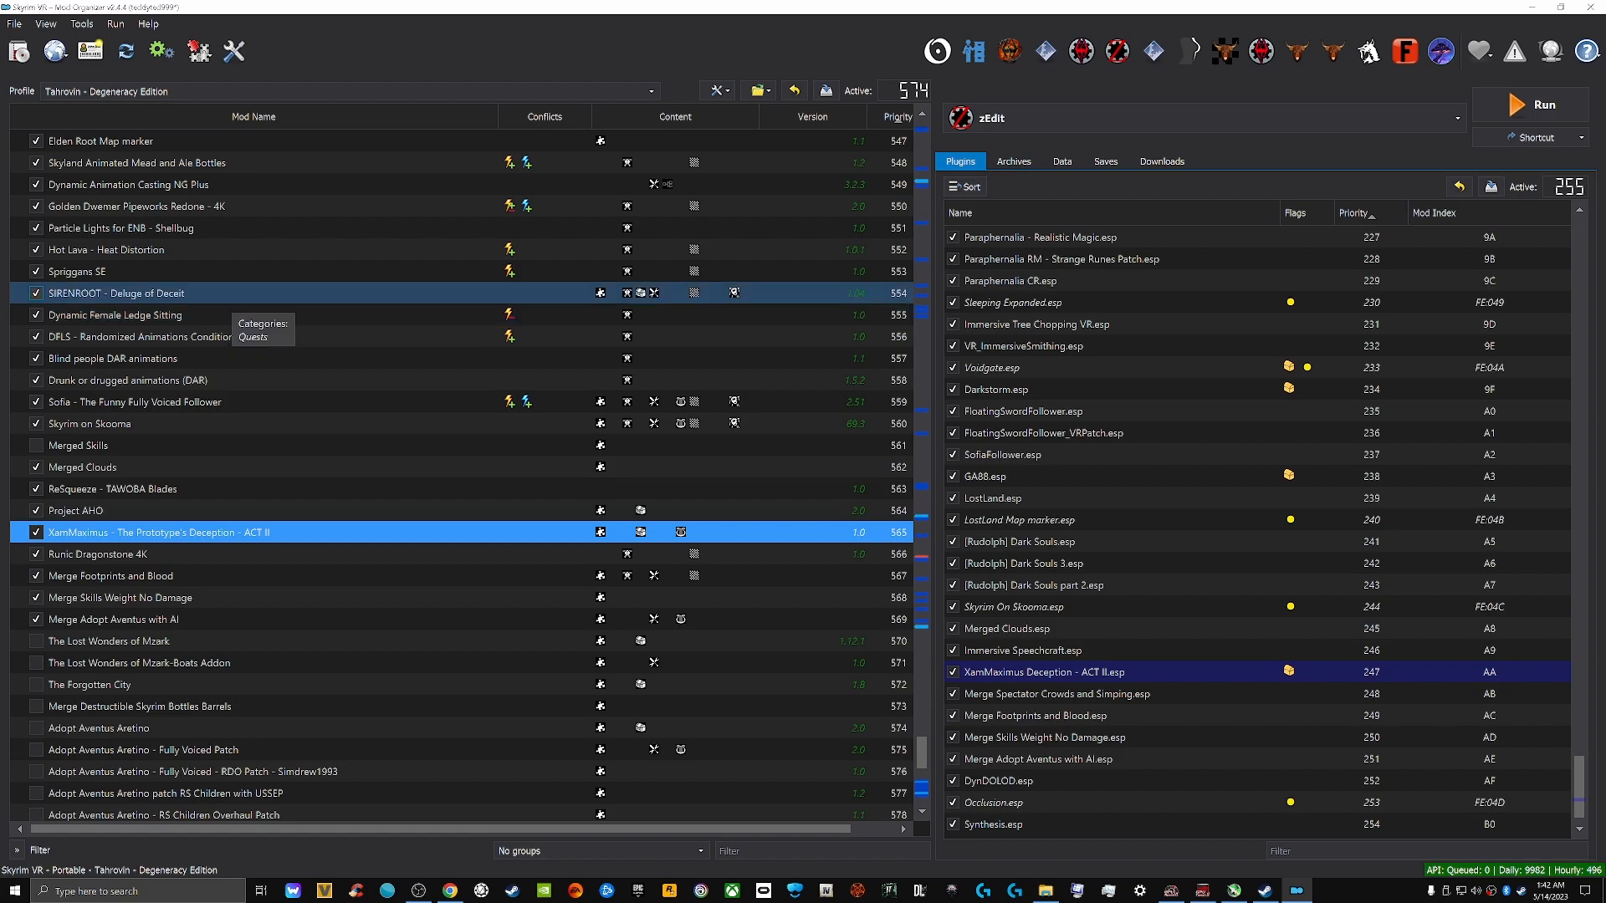
{"action": "scroll", "coordinate": [225, 295], "scroll_direction": "up", "scroll_amount": 2}
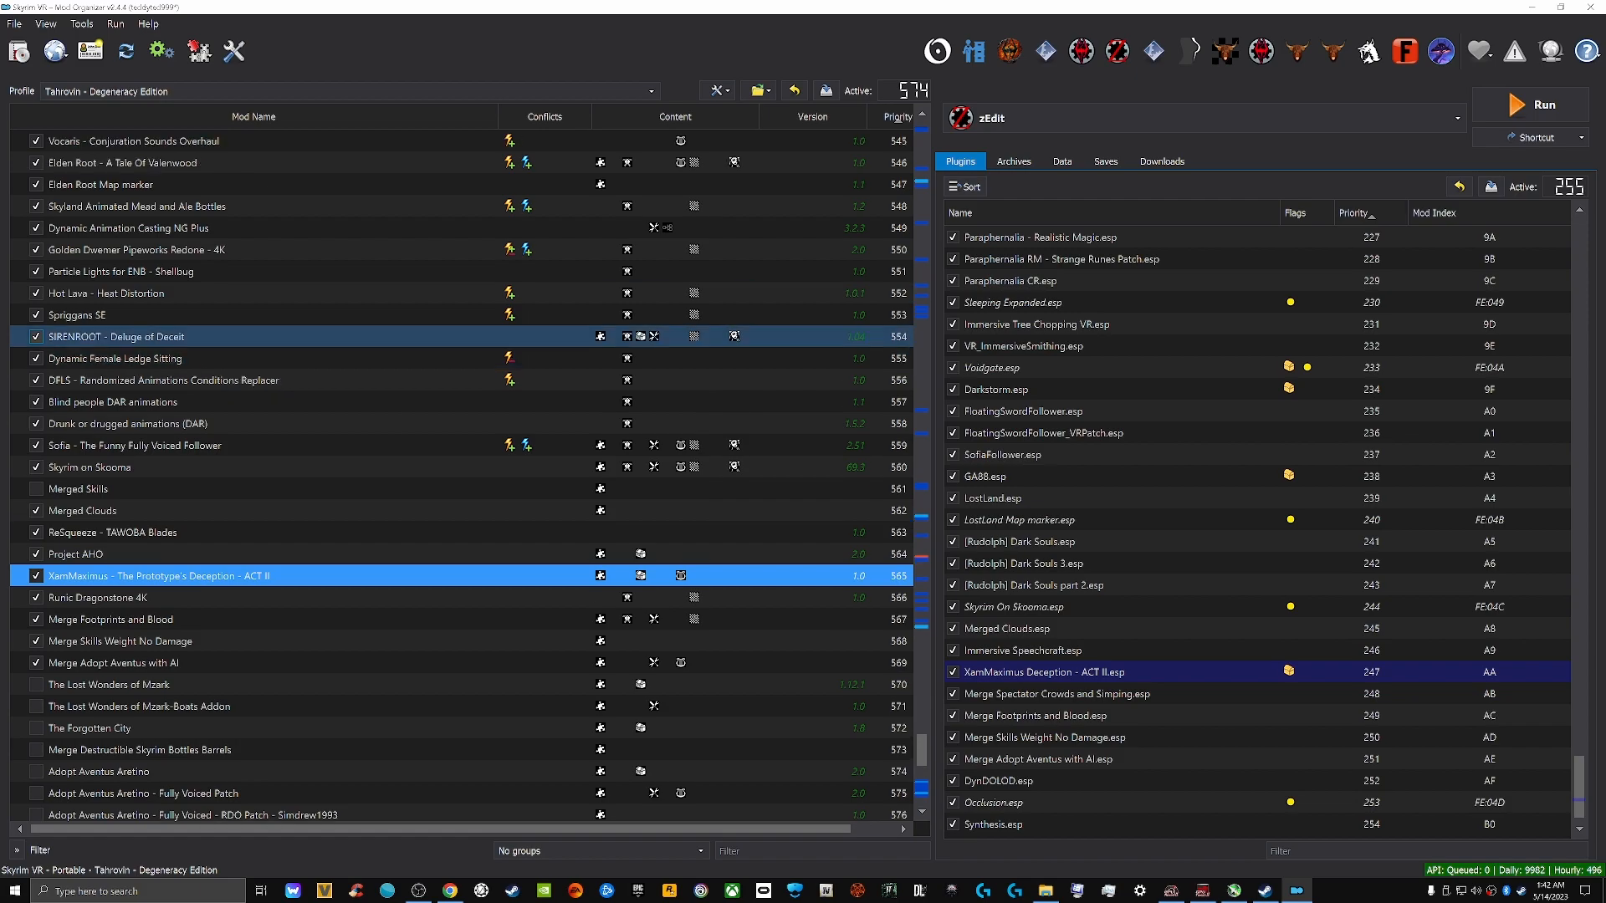
{"action": "scroll", "coordinate": [251, 554], "scroll_direction": "down", "scroll_amount": 2}
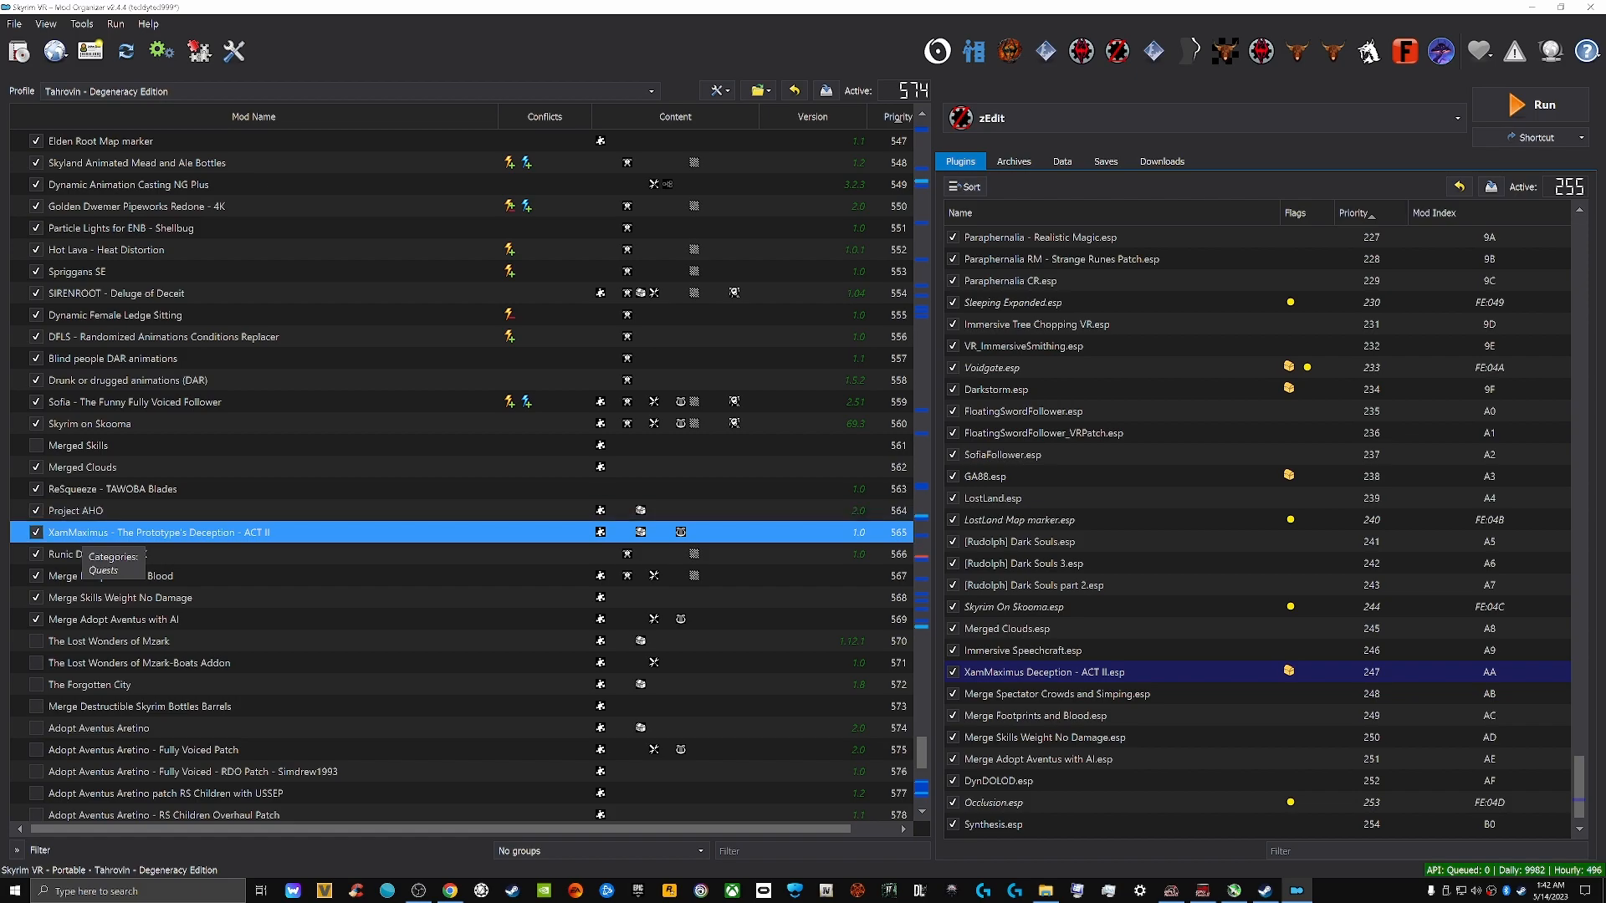
Open the Nexus Mods page of XamMaximus - The Prototype's Deception - ACT II and highlight the summary under About this mod
{"action": "right_click", "coordinate": [148, 535]}
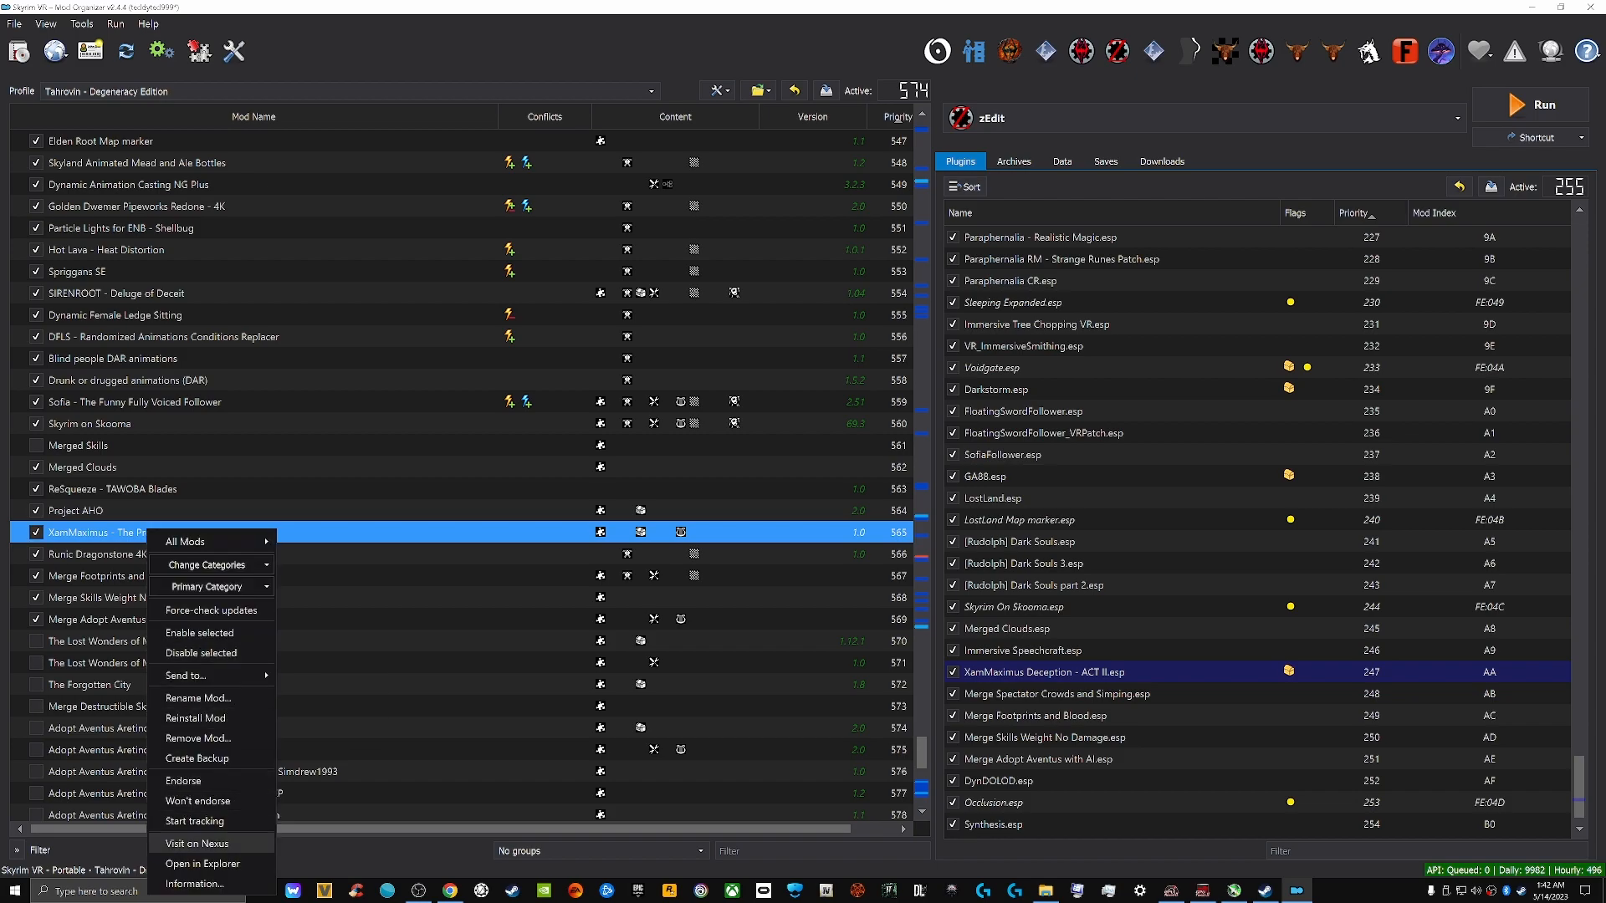
{"action": "left_click", "coordinate": [196, 843]}
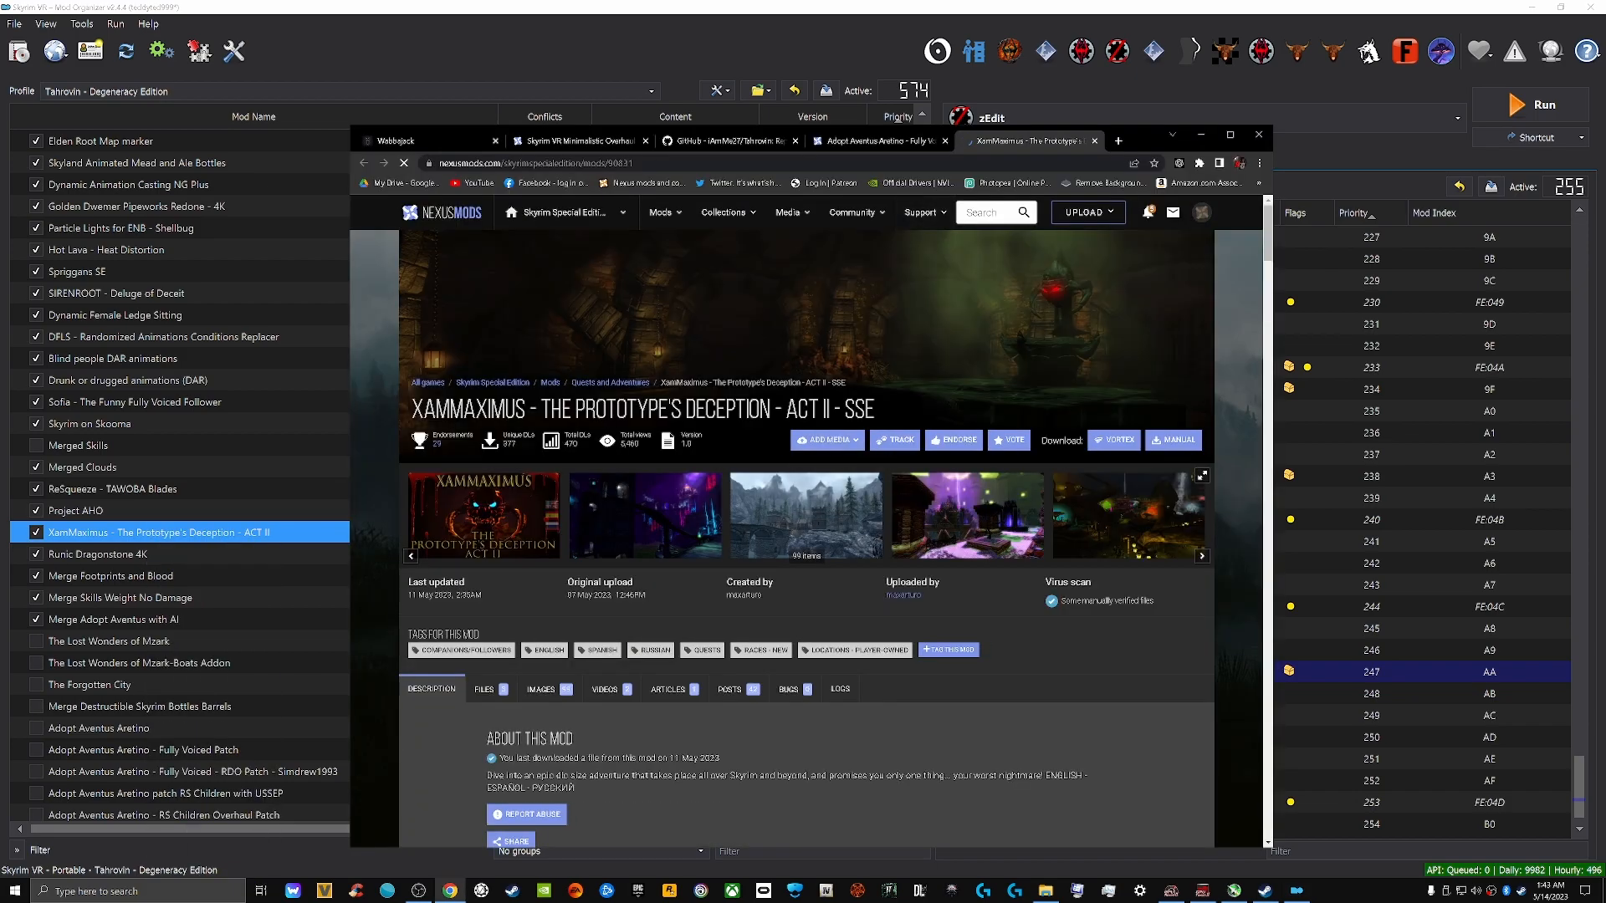
{"action": "scroll", "coordinate": [807, 535], "scroll_direction": "down", "scroll_amount": 2}
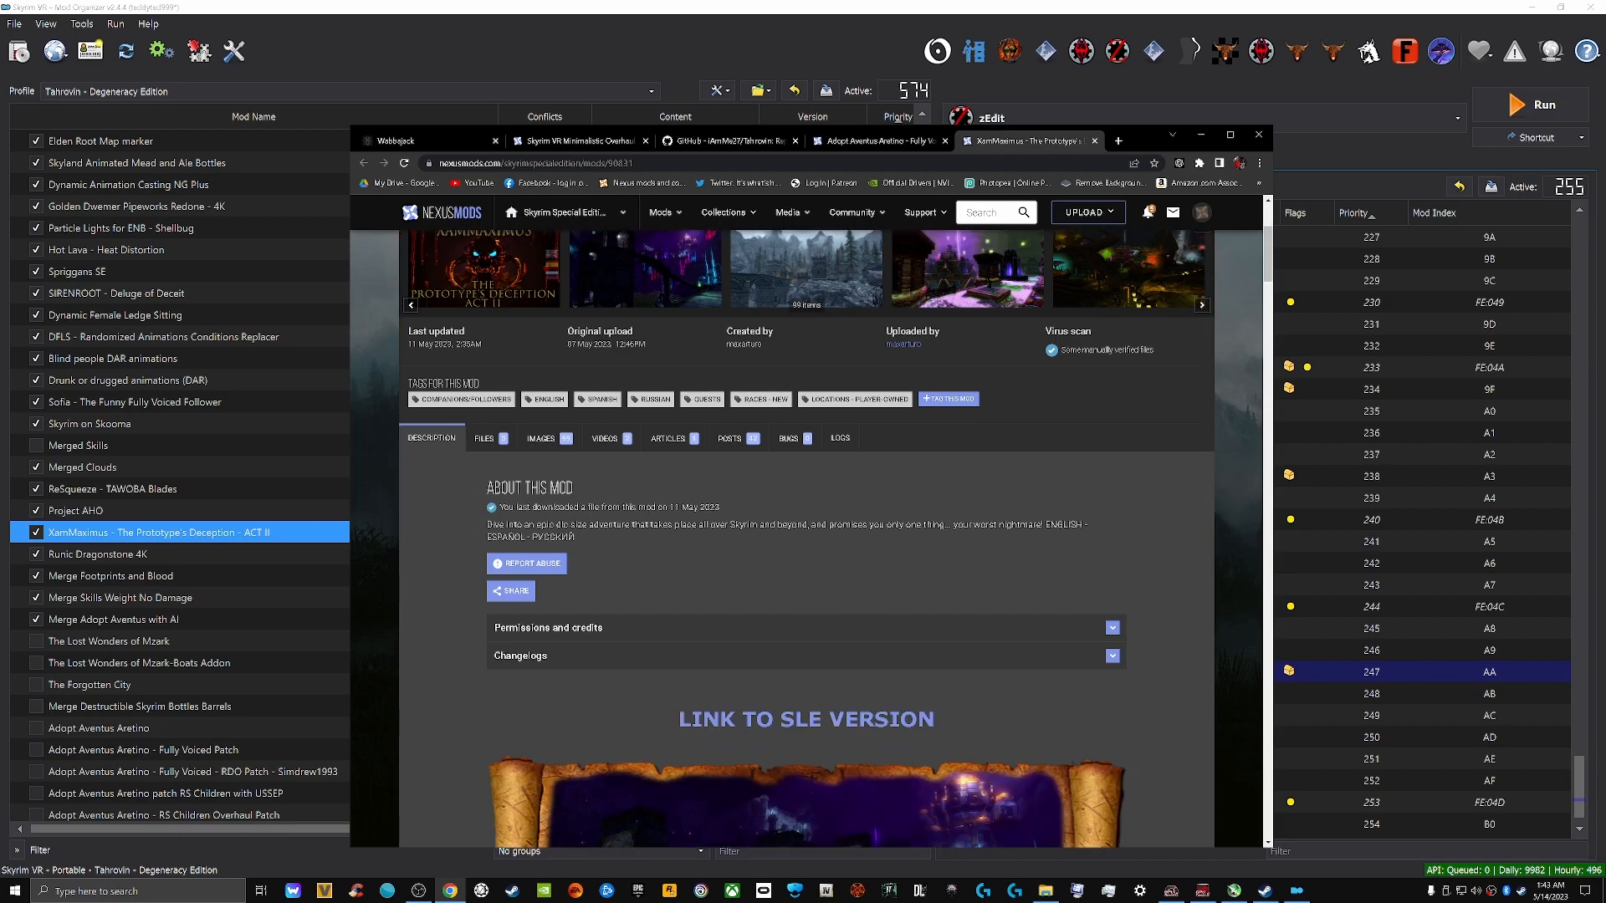
{"action": "scroll", "coordinate": [807, 536], "scroll_direction": "down", "scroll_amount": 1}
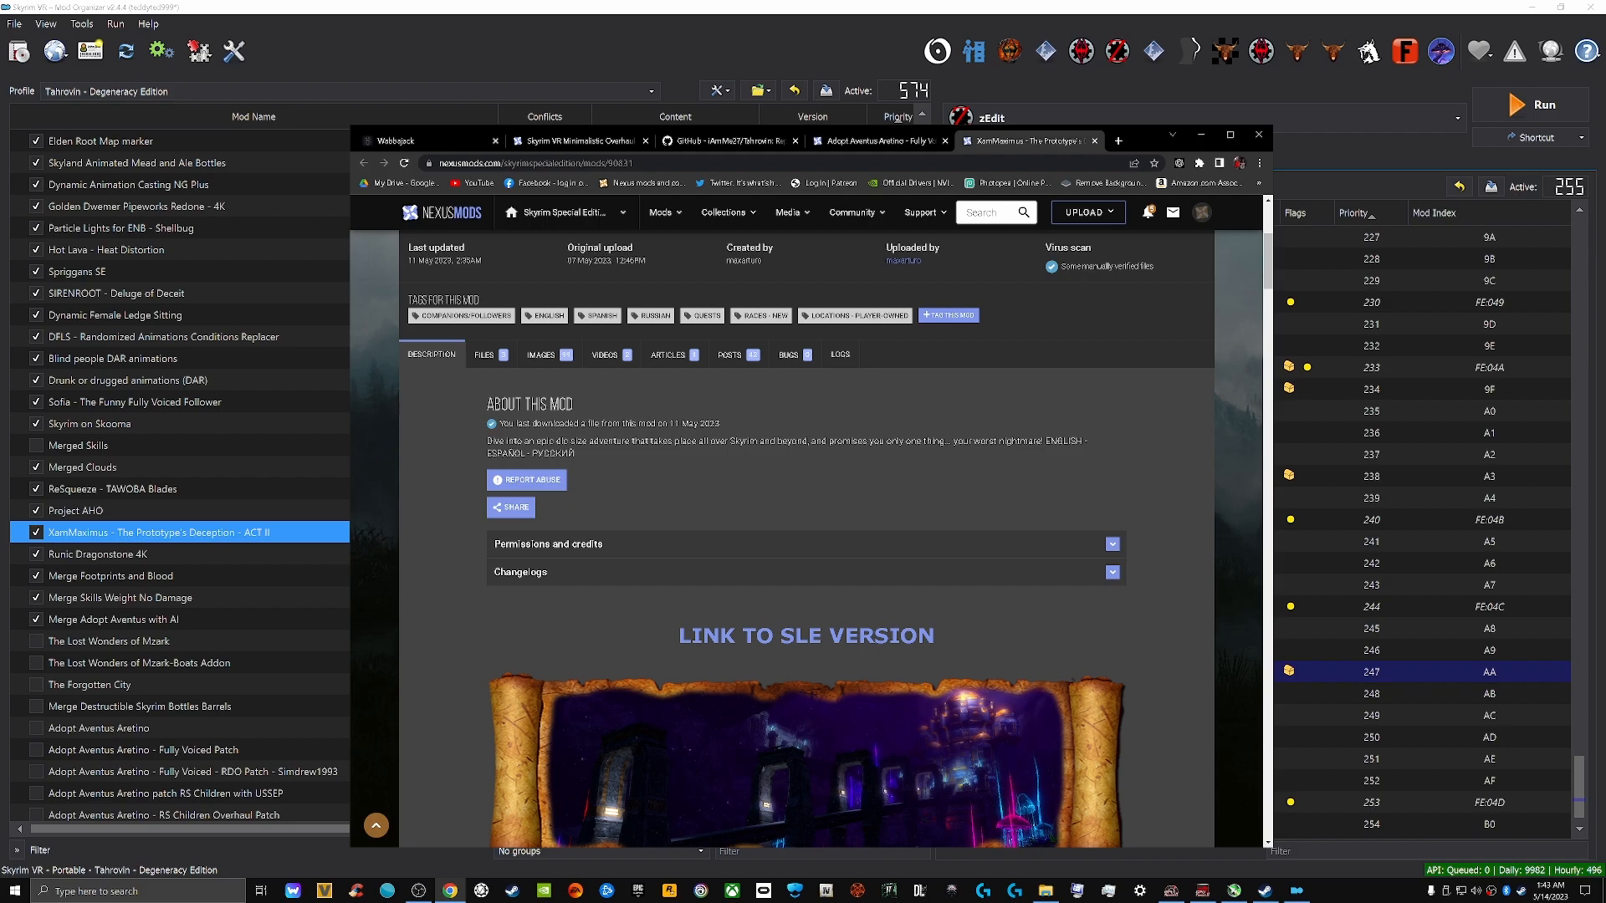
{"action": "left_click_drag", "start_coordinate": [488, 440], "coordinate": [576, 454]}
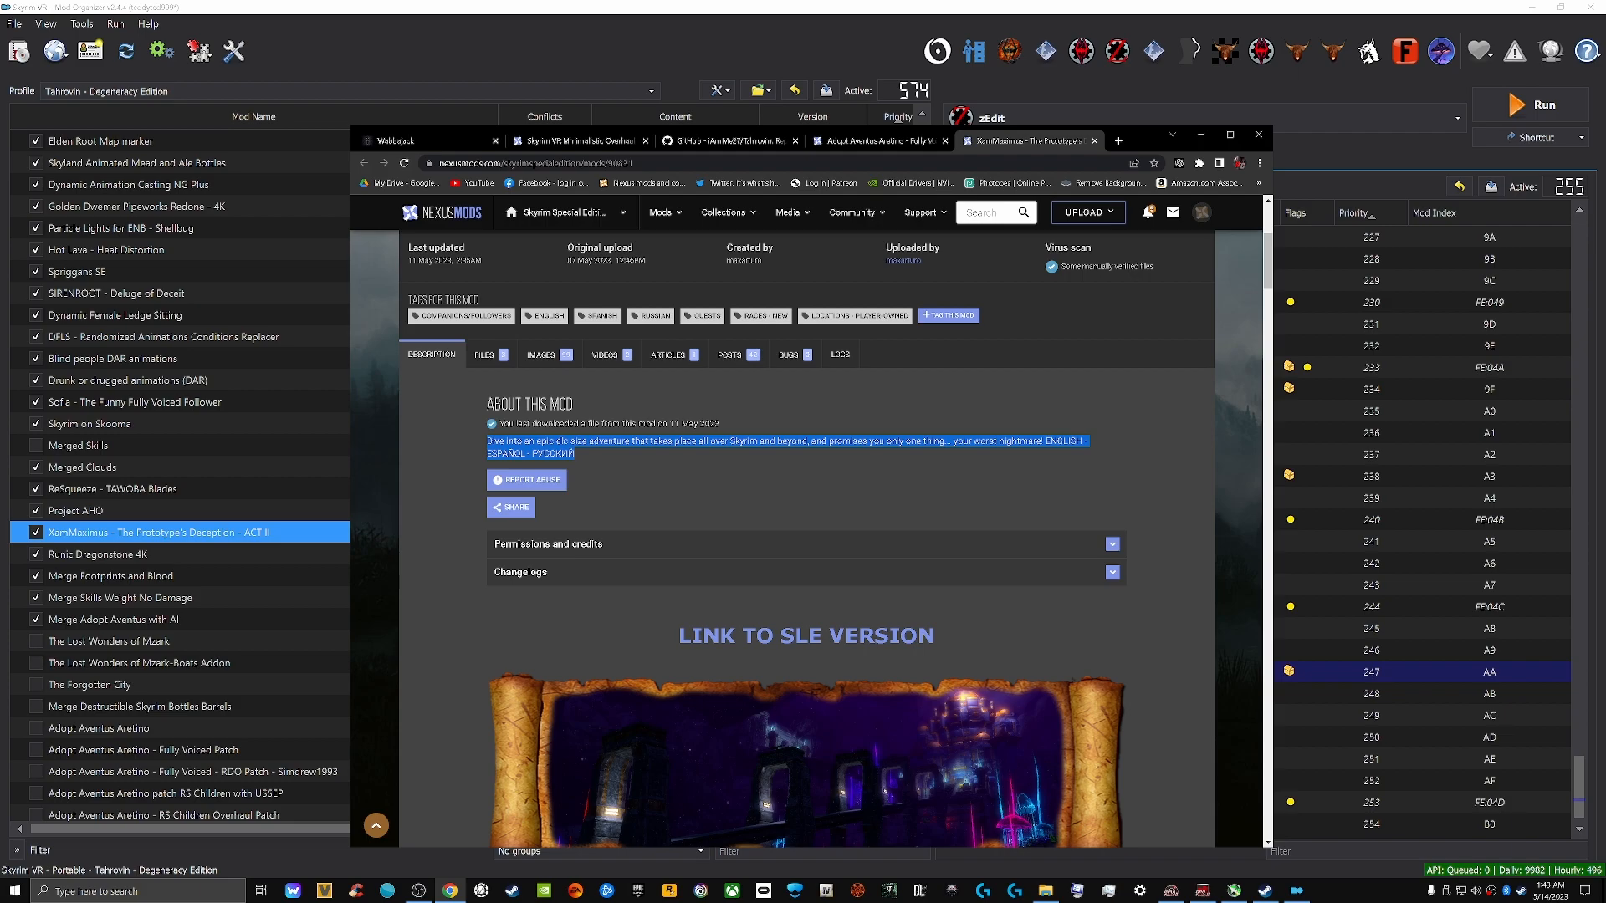
Read the XamMaximus ACT II description through the How to Start the Quest section, and return to the page's section links
{"action": "scroll", "coordinate": [807, 539], "scroll_direction": "down", "scroll_amount": 4}
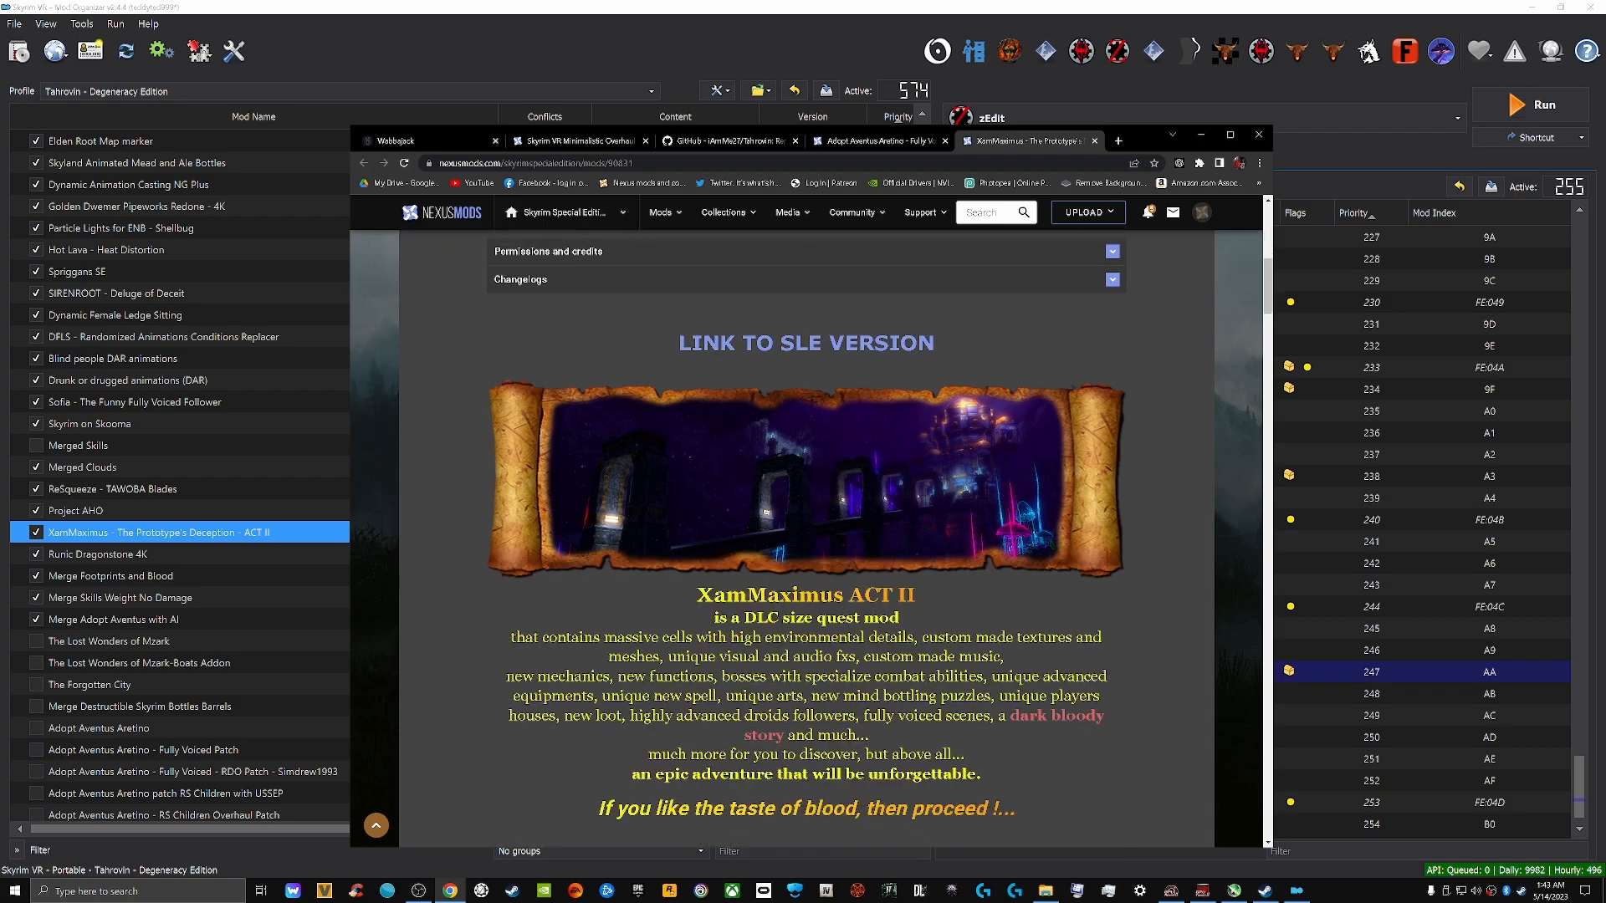
{"action": "scroll", "coordinate": [806, 539], "scroll_direction": "down", "scroll_amount": 1}
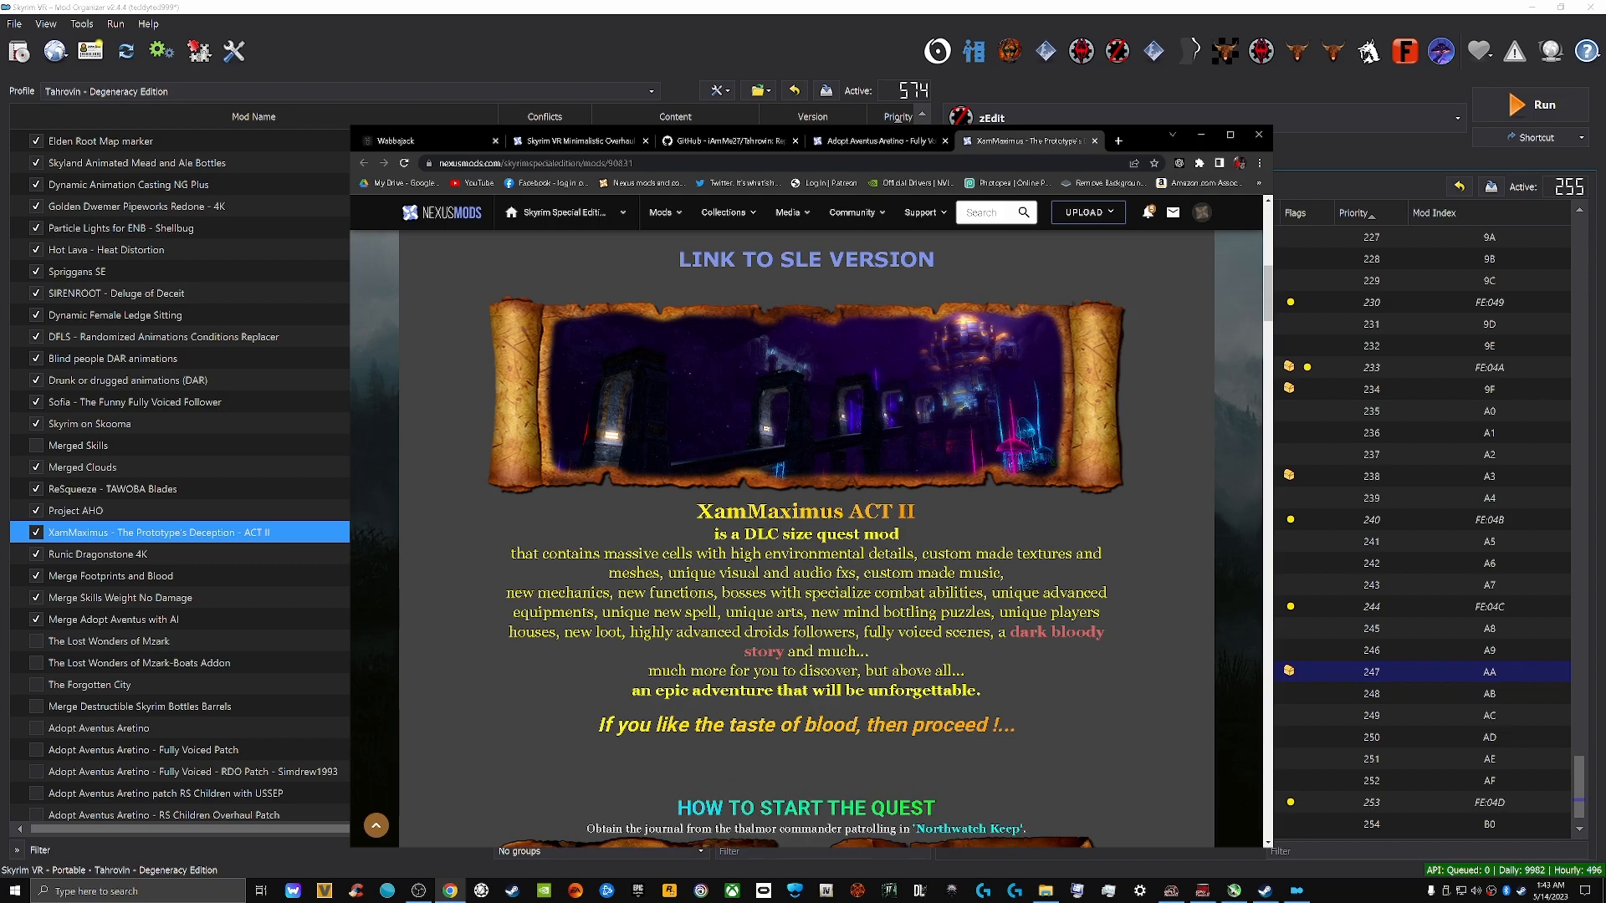
{"action": "scroll", "coordinate": [633, 695], "scroll_direction": "down", "scroll_amount": 4}
{"action": "scroll", "coordinate": [806, 539], "scroll_direction": "down", "scroll_amount": 2}
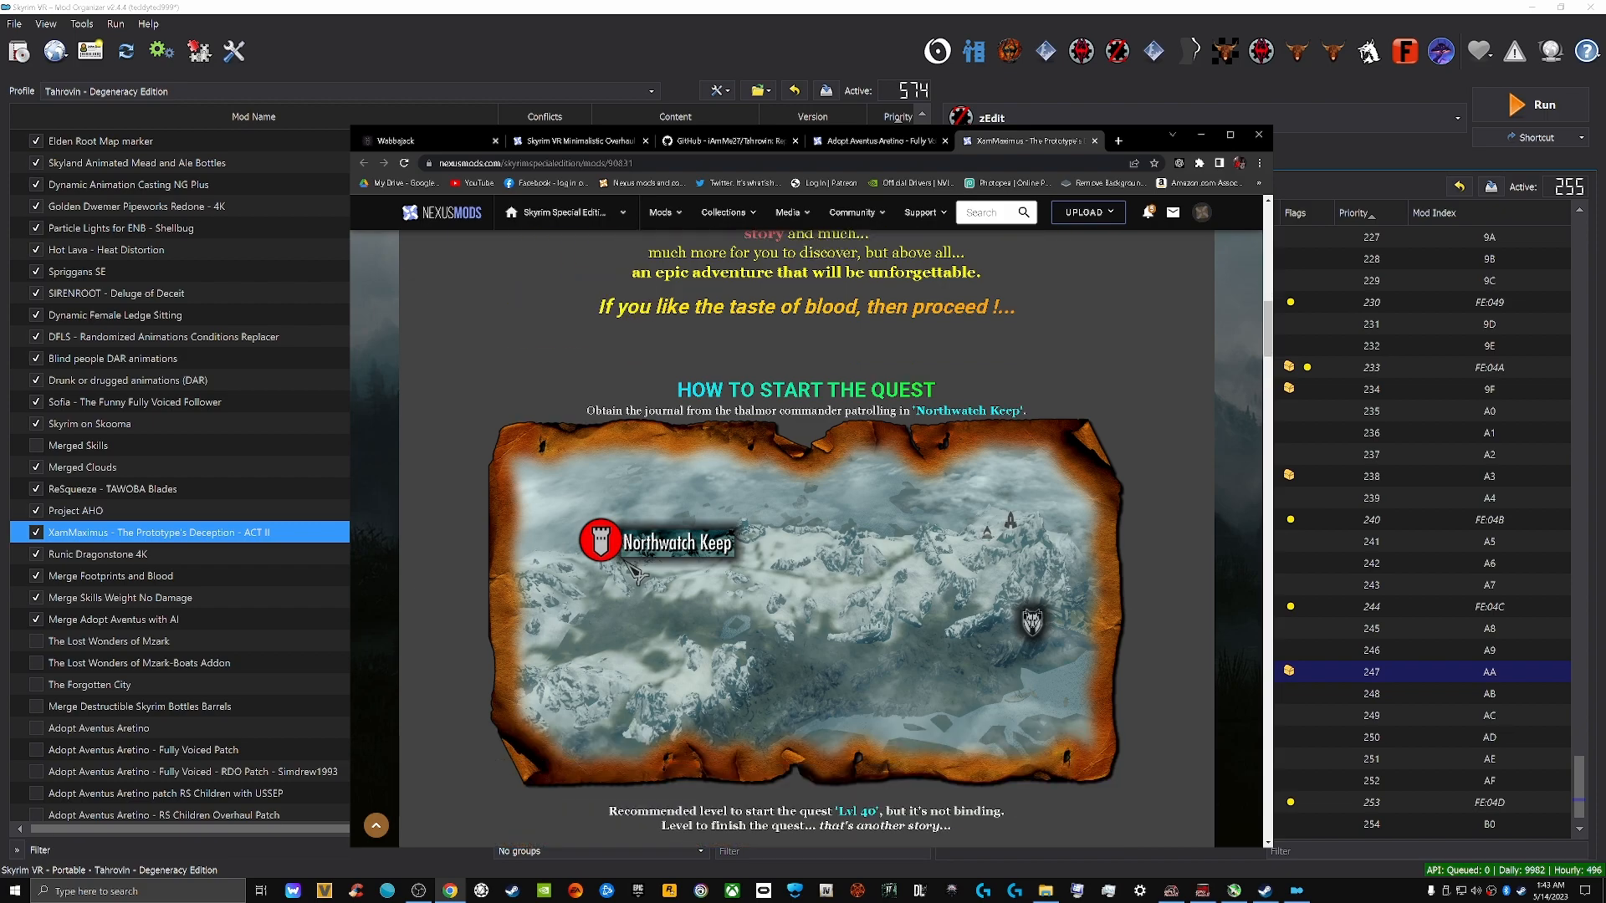
{"action": "scroll", "coordinate": [807, 540], "scroll_direction": "down", "scroll_amount": 2}
{"action": "scroll", "coordinate": [806, 540], "scroll_direction": "up", "scroll_amount": 3}
{"action": "scroll", "coordinate": [636, 656], "scroll_direction": "up", "scroll_amount": 10}
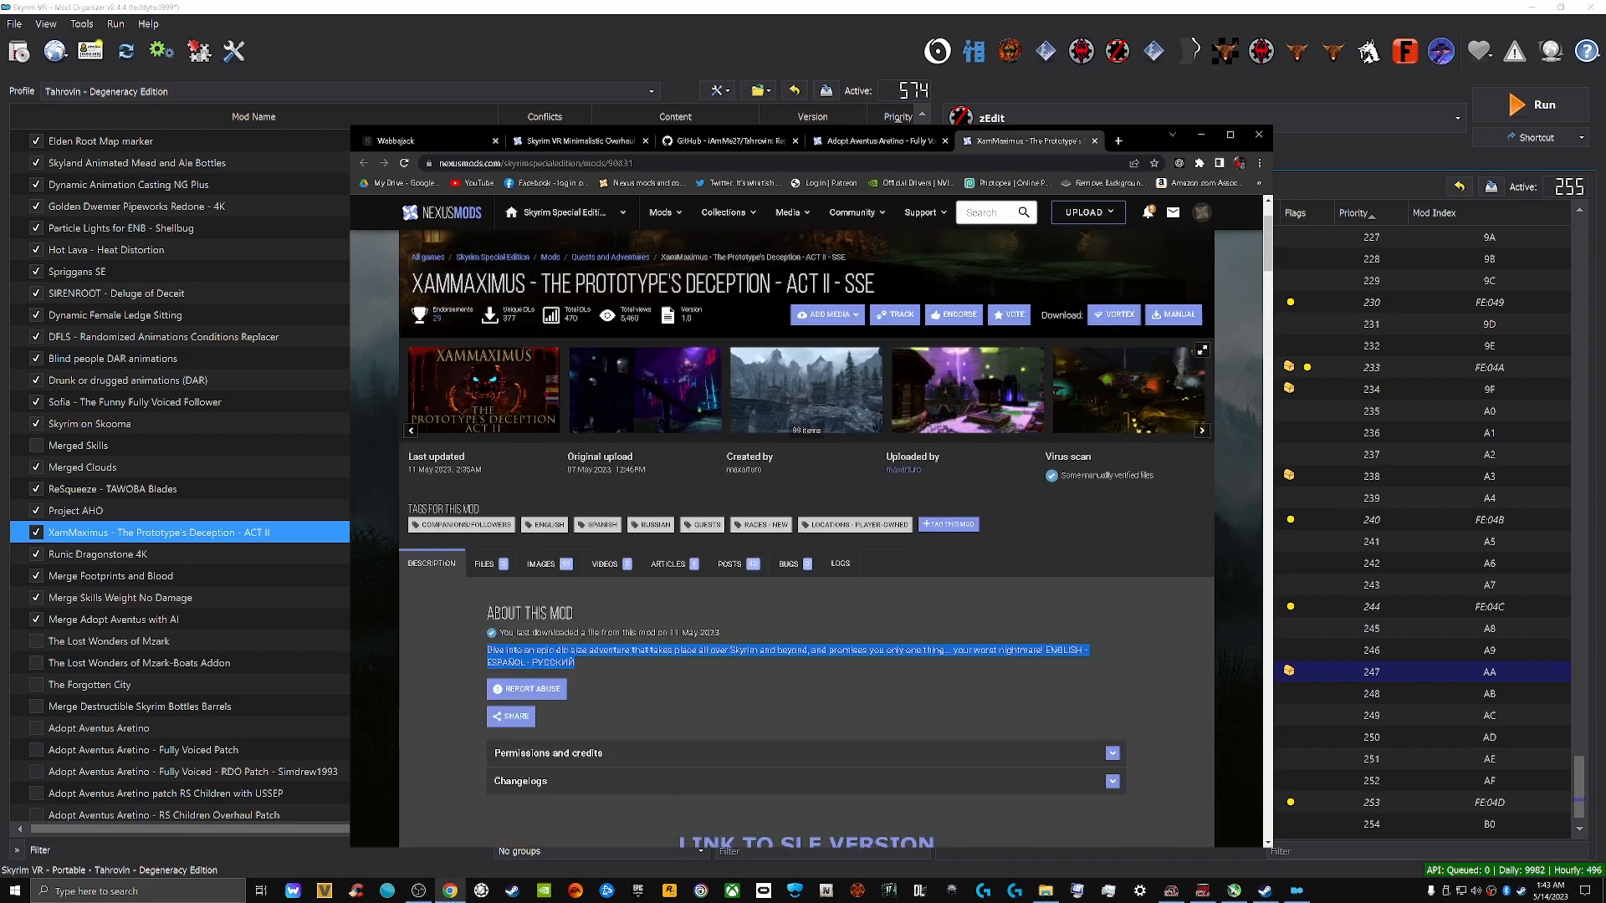
{"action": "scroll", "coordinate": [807, 539], "scroll_direction": "down", "scroll_amount": 1}
{"action": "scroll", "coordinate": [807, 539], "scroll_direction": "up", "scroll_amount": 3}
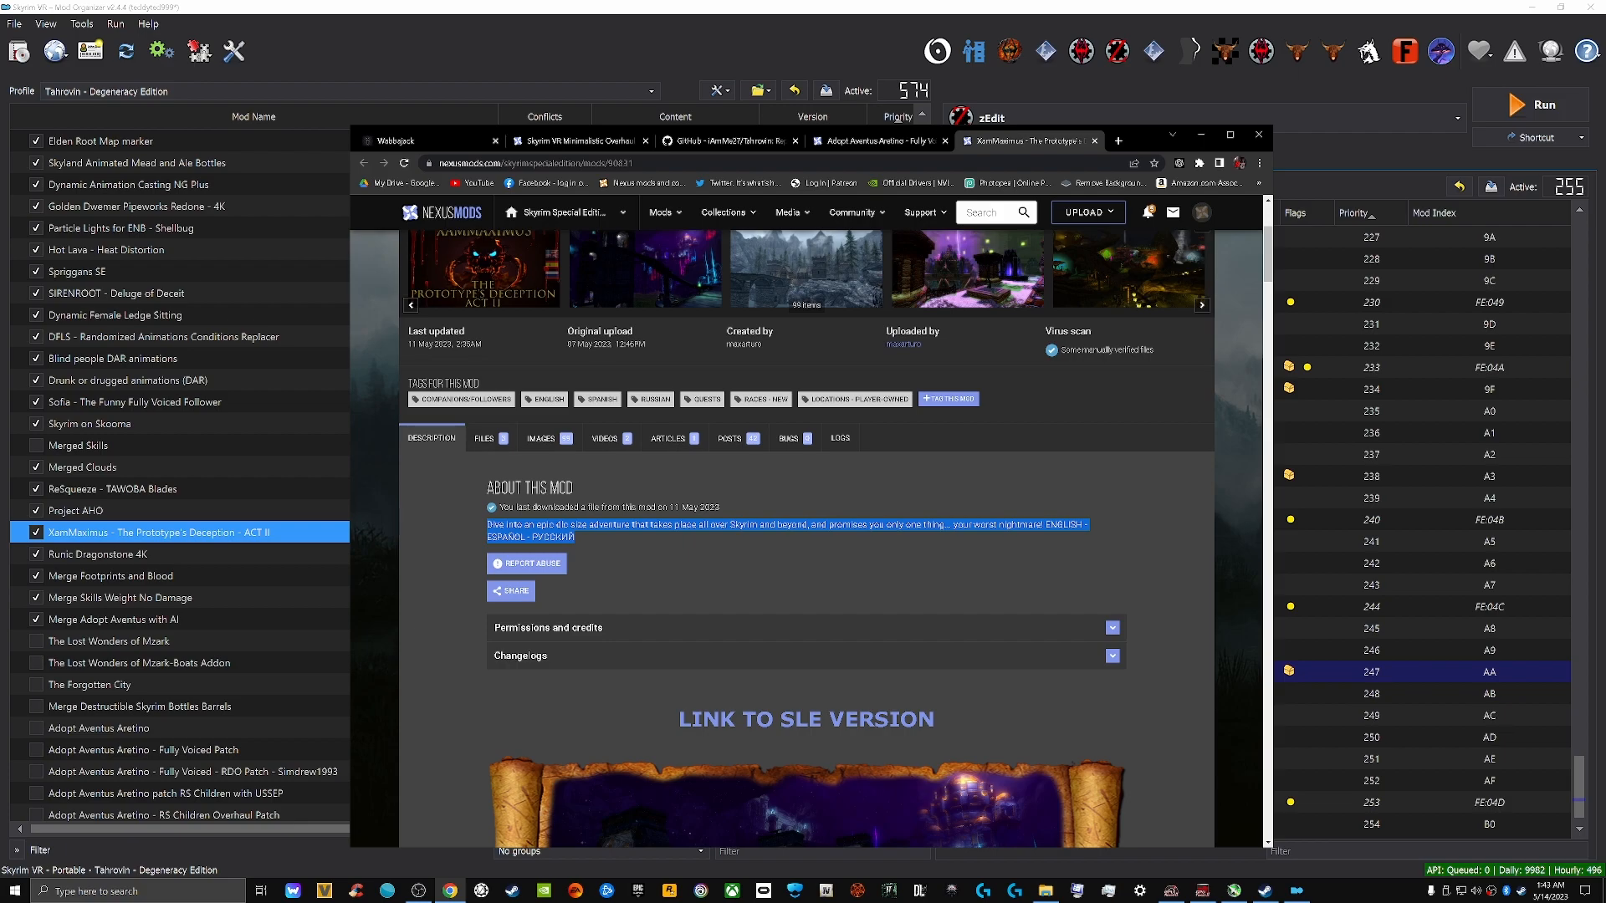
View the XamMaximus ACT II author images from the second through the twelfth, close the viewer and return to Mod Organizer
{"action": "left_click", "coordinate": [541, 439]}
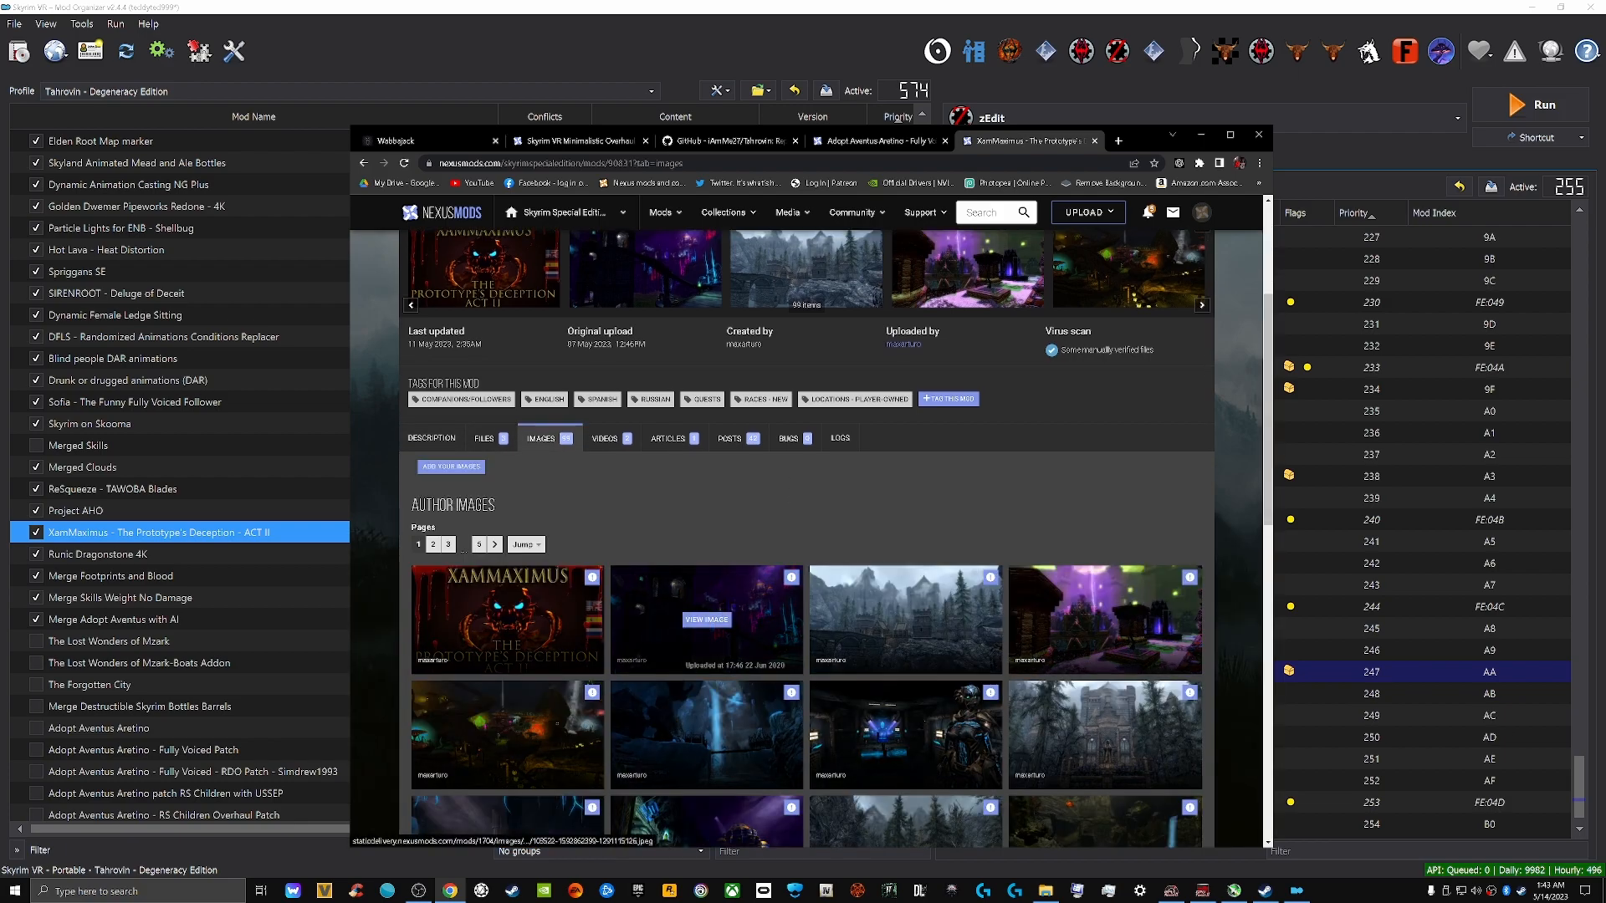
{"action": "left_click", "coordinate": [707, 619]}
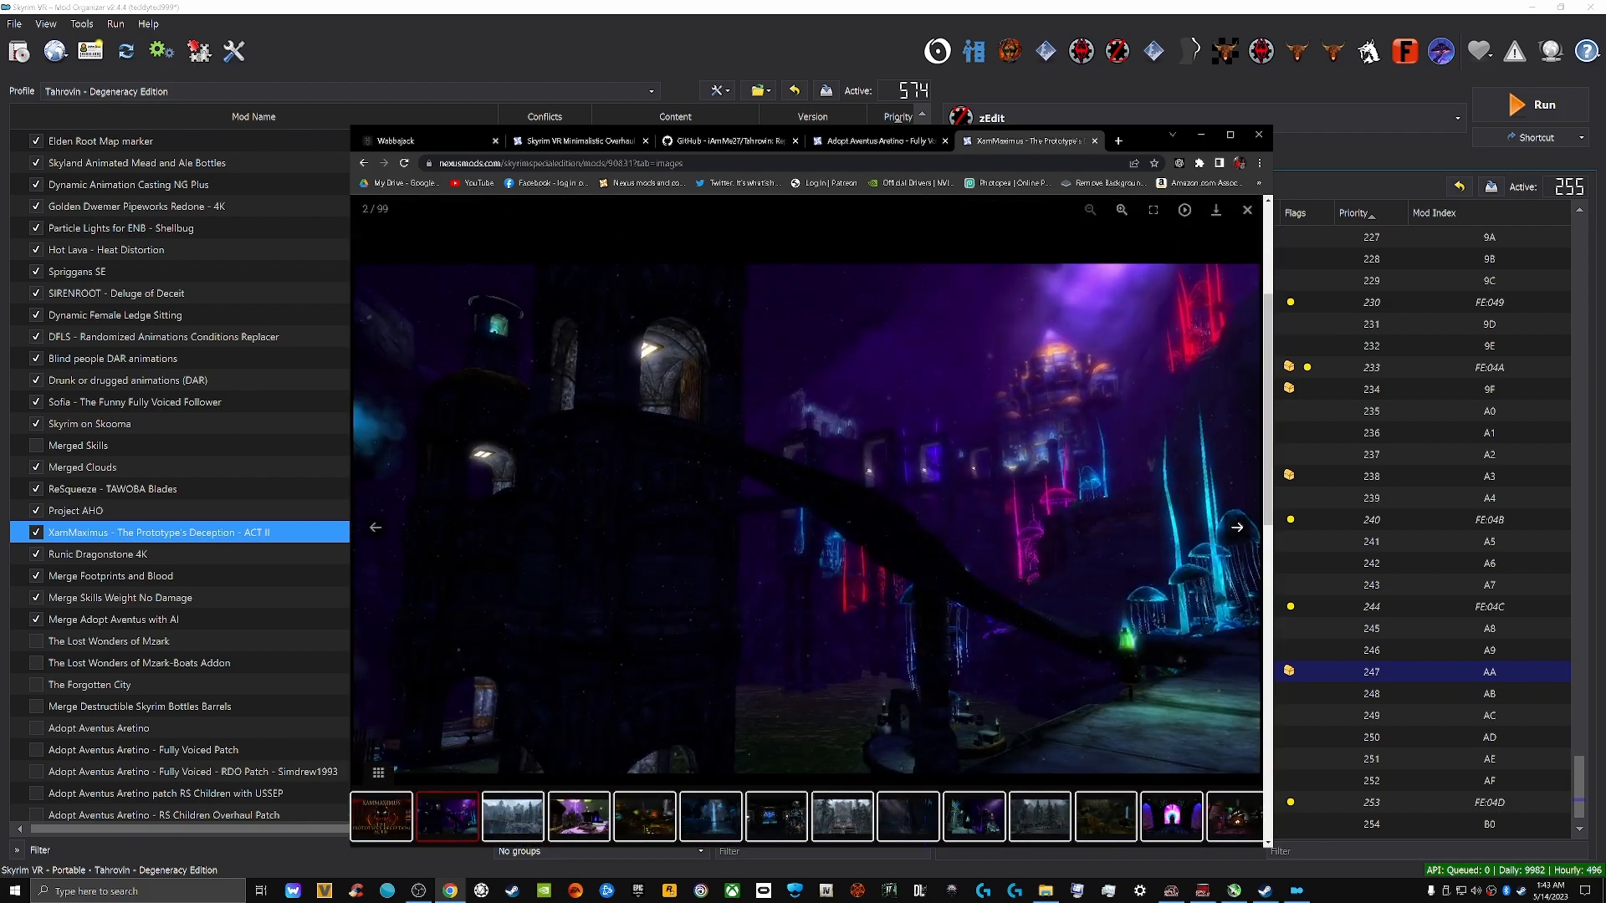
{"action": "key", "text": "Right"}
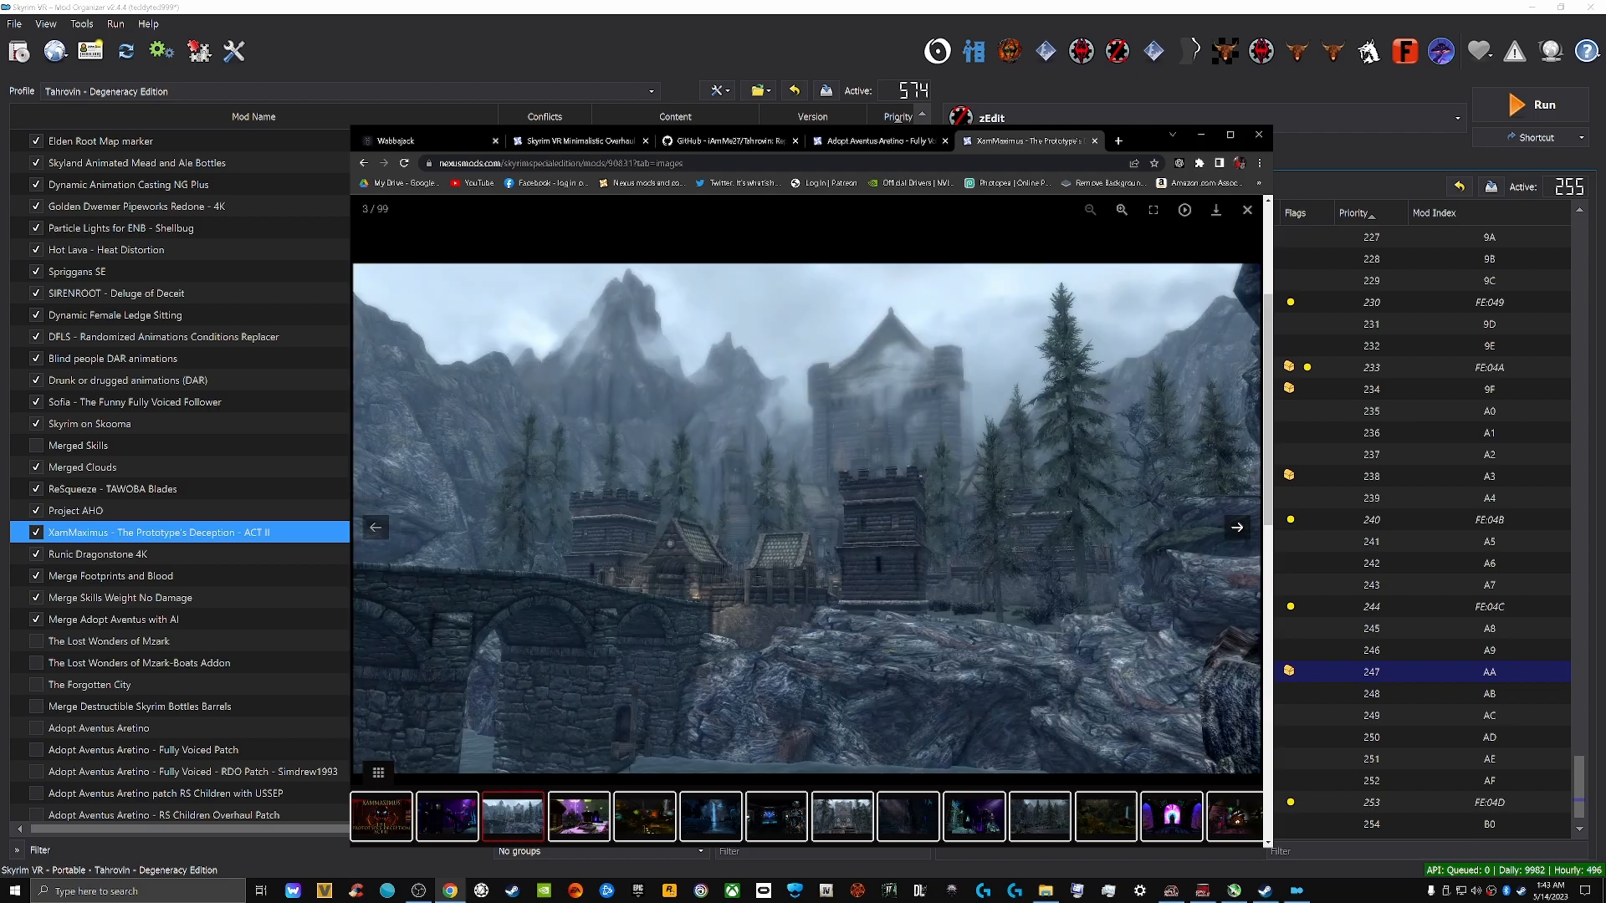
{"action": "key", "text": "Right"}
{"action": "key", "text": "Right"}
{"action": "key", "text": "Right"}
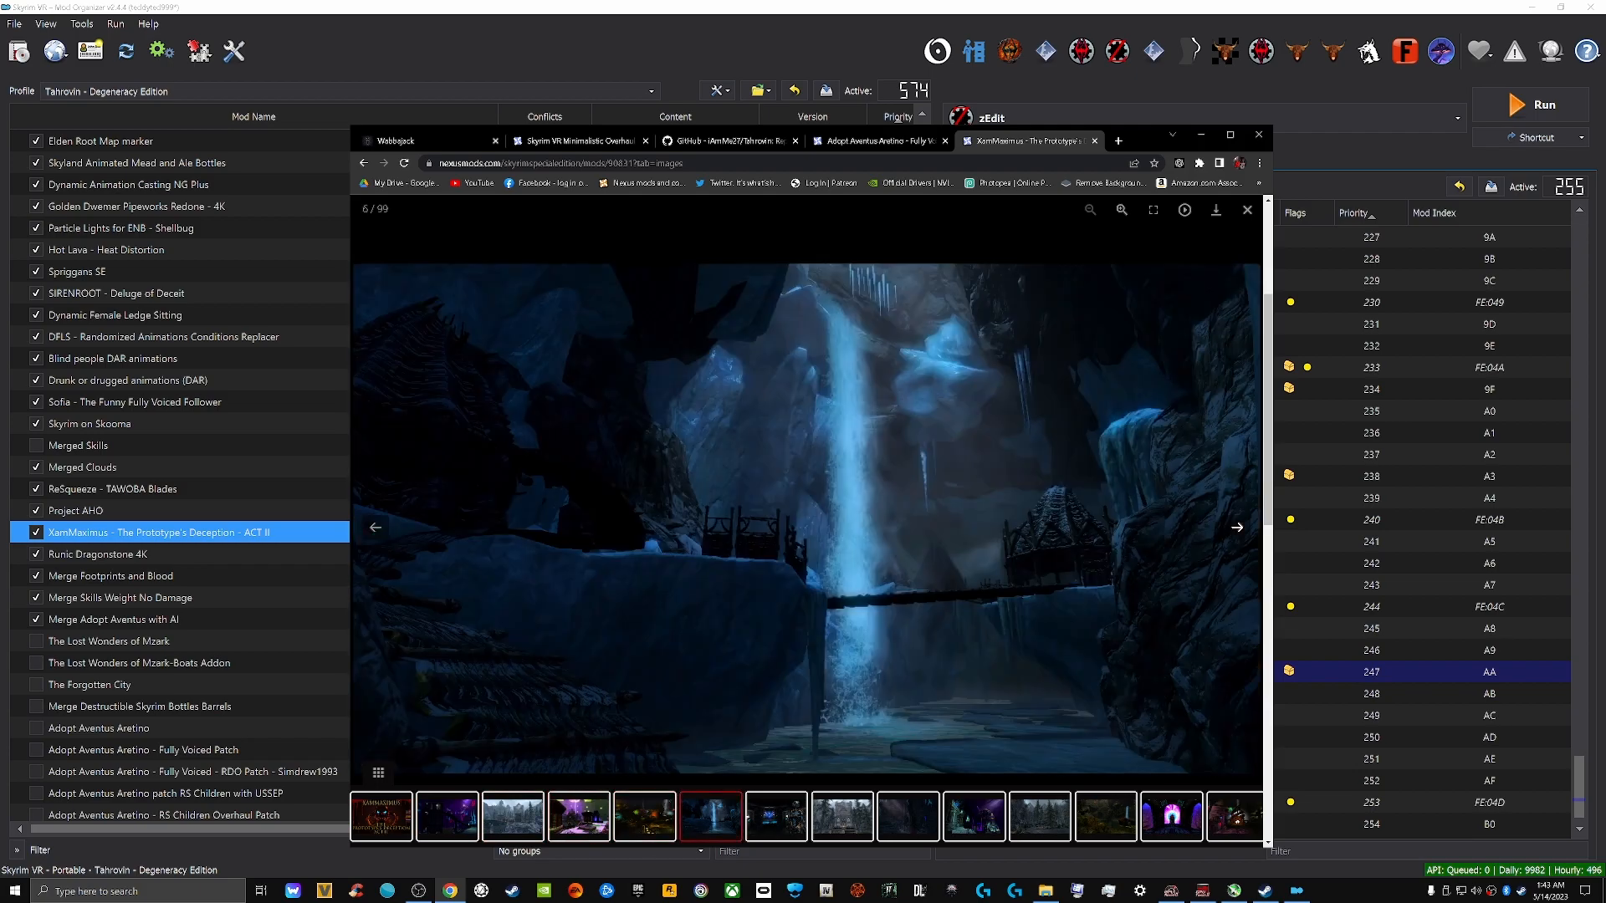
{"action": "key", "text": "Right"}
{"action": "key", "text": "Right"}
{"action": "key", "text": "Right"}
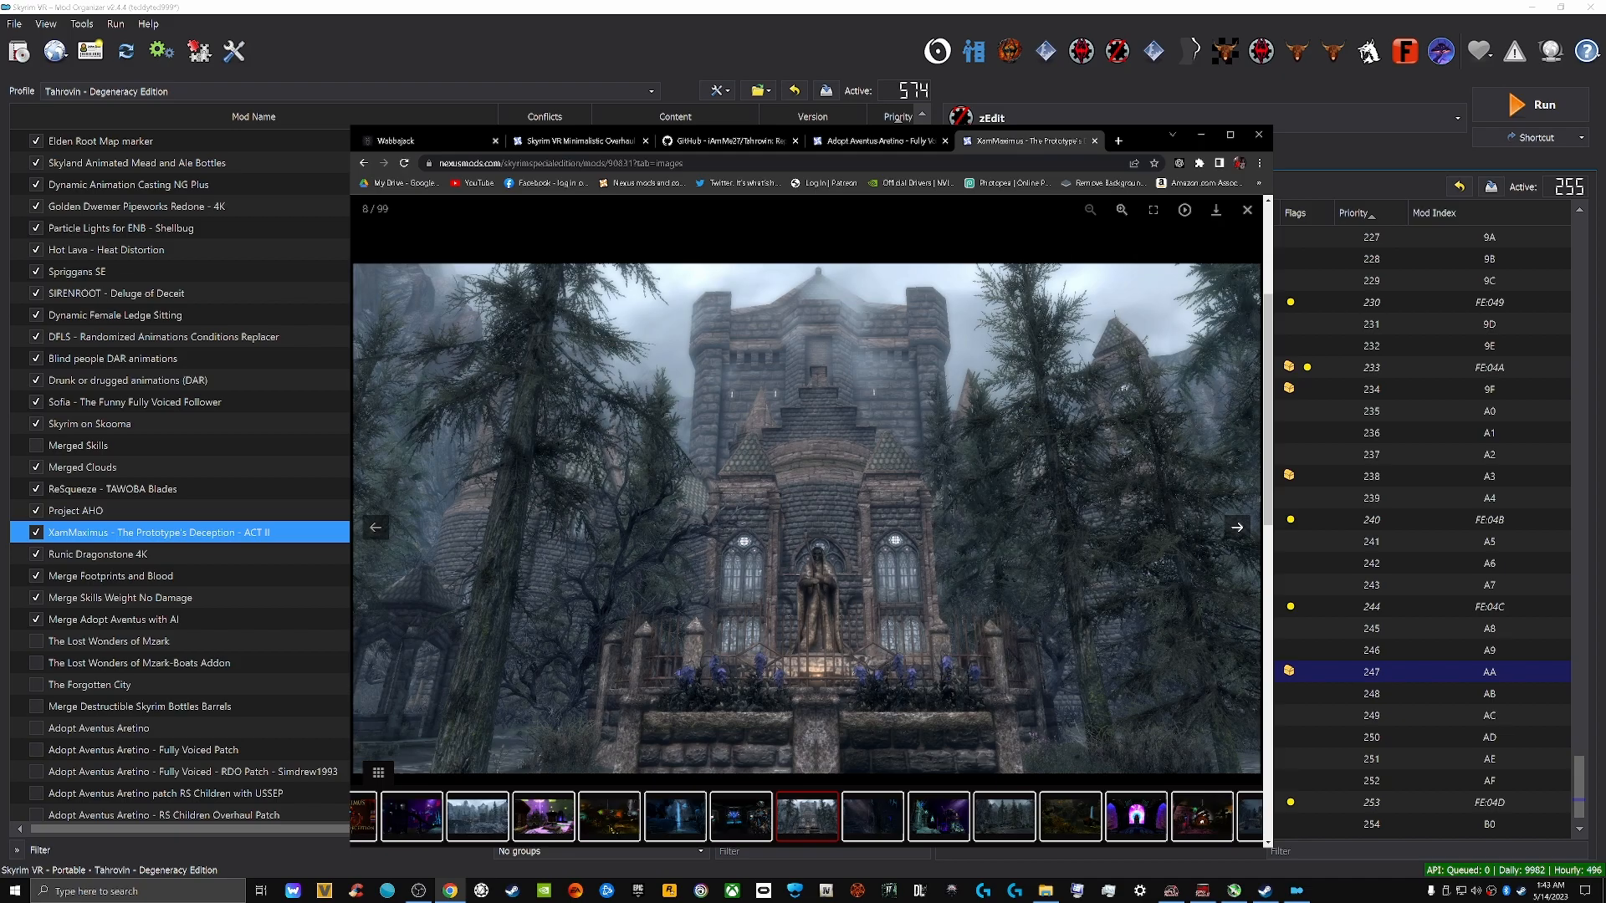
{"action": "key", "text": "Right"}
{"action": "key", "text": "Right"}
{"action": "key", "text": "Right"}
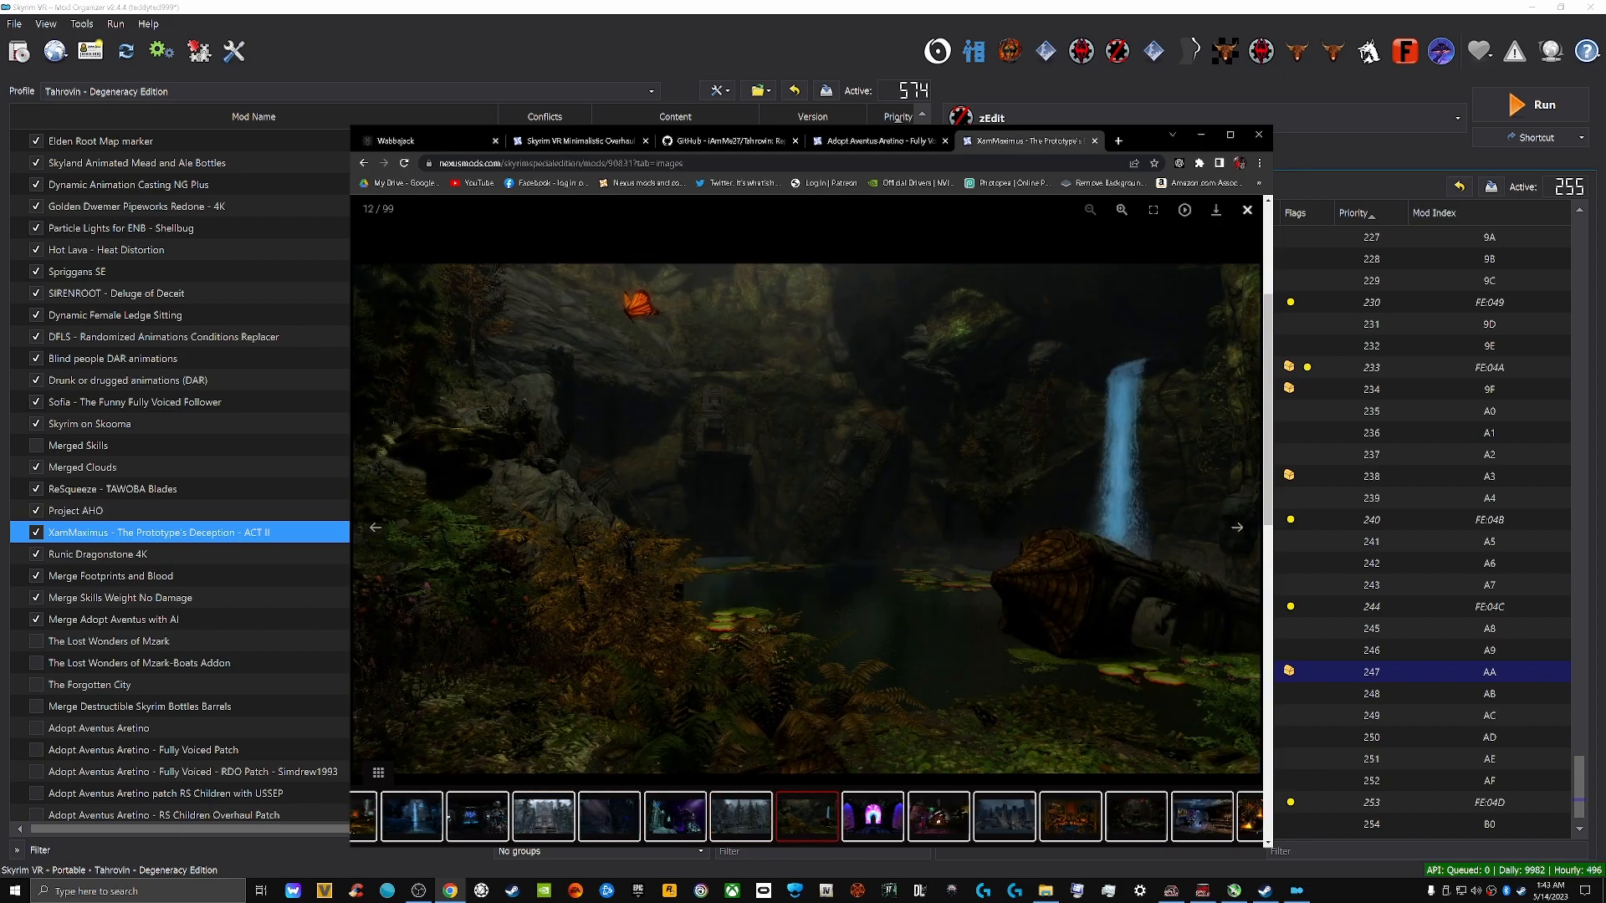
{"action": "left_click", "coordinate": [1247, 209]}
{"action": "left_click", "coordinate": [1201, 135]}
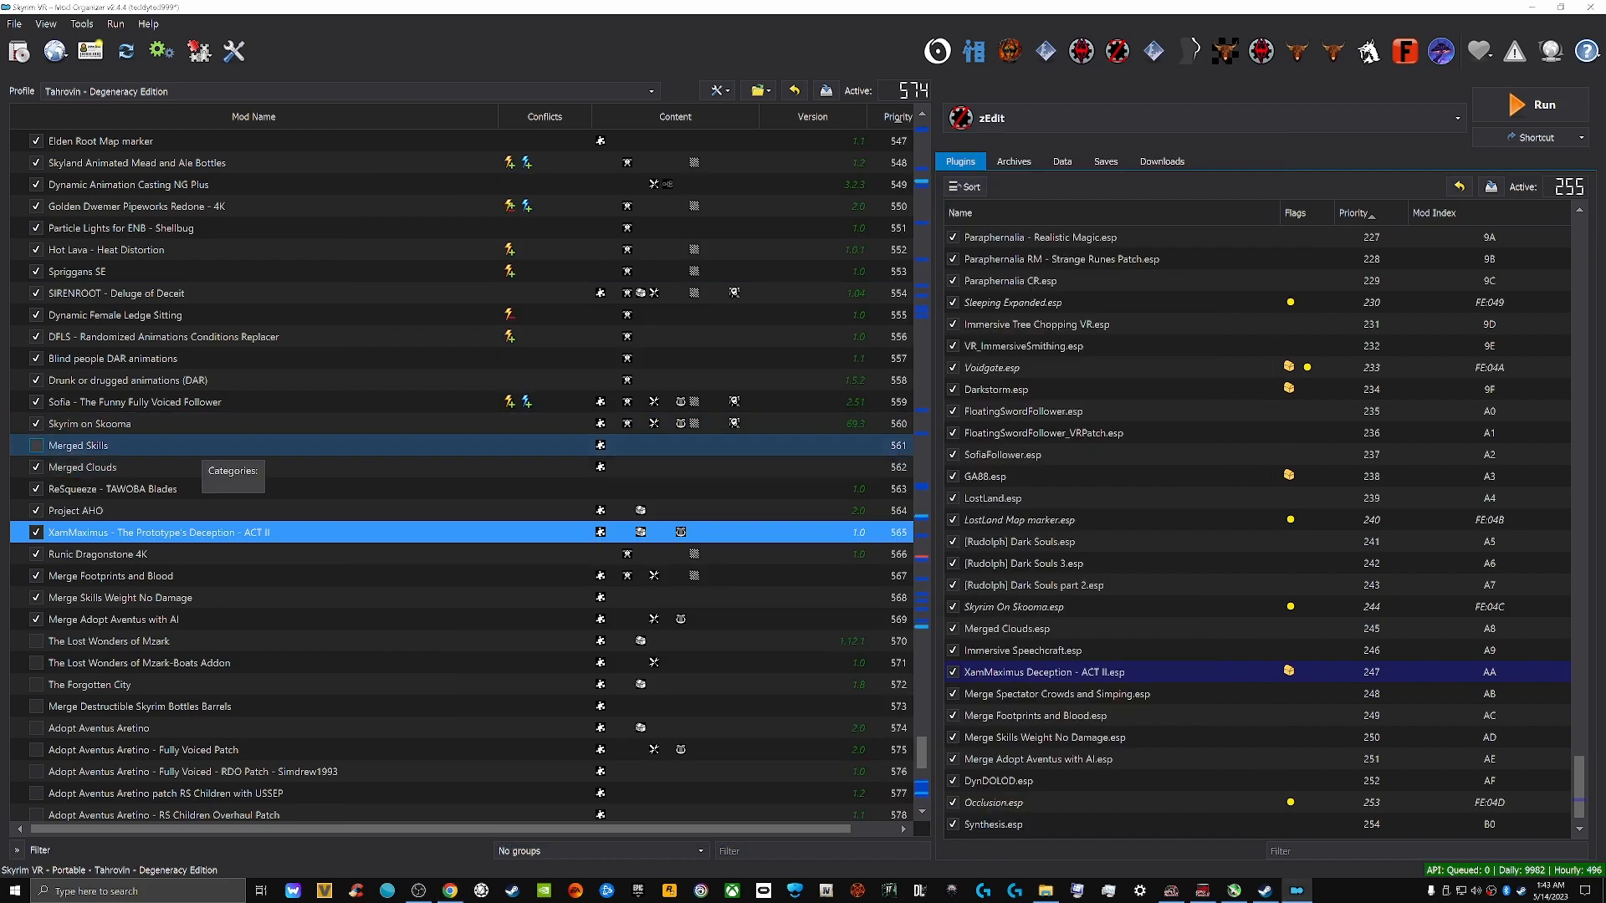
Review the disabled Merged Skills and The Lost Wonders of Mzark entries and the disabled mods listed below them
{"action": "left_click", "coordinate": [201, 445]}
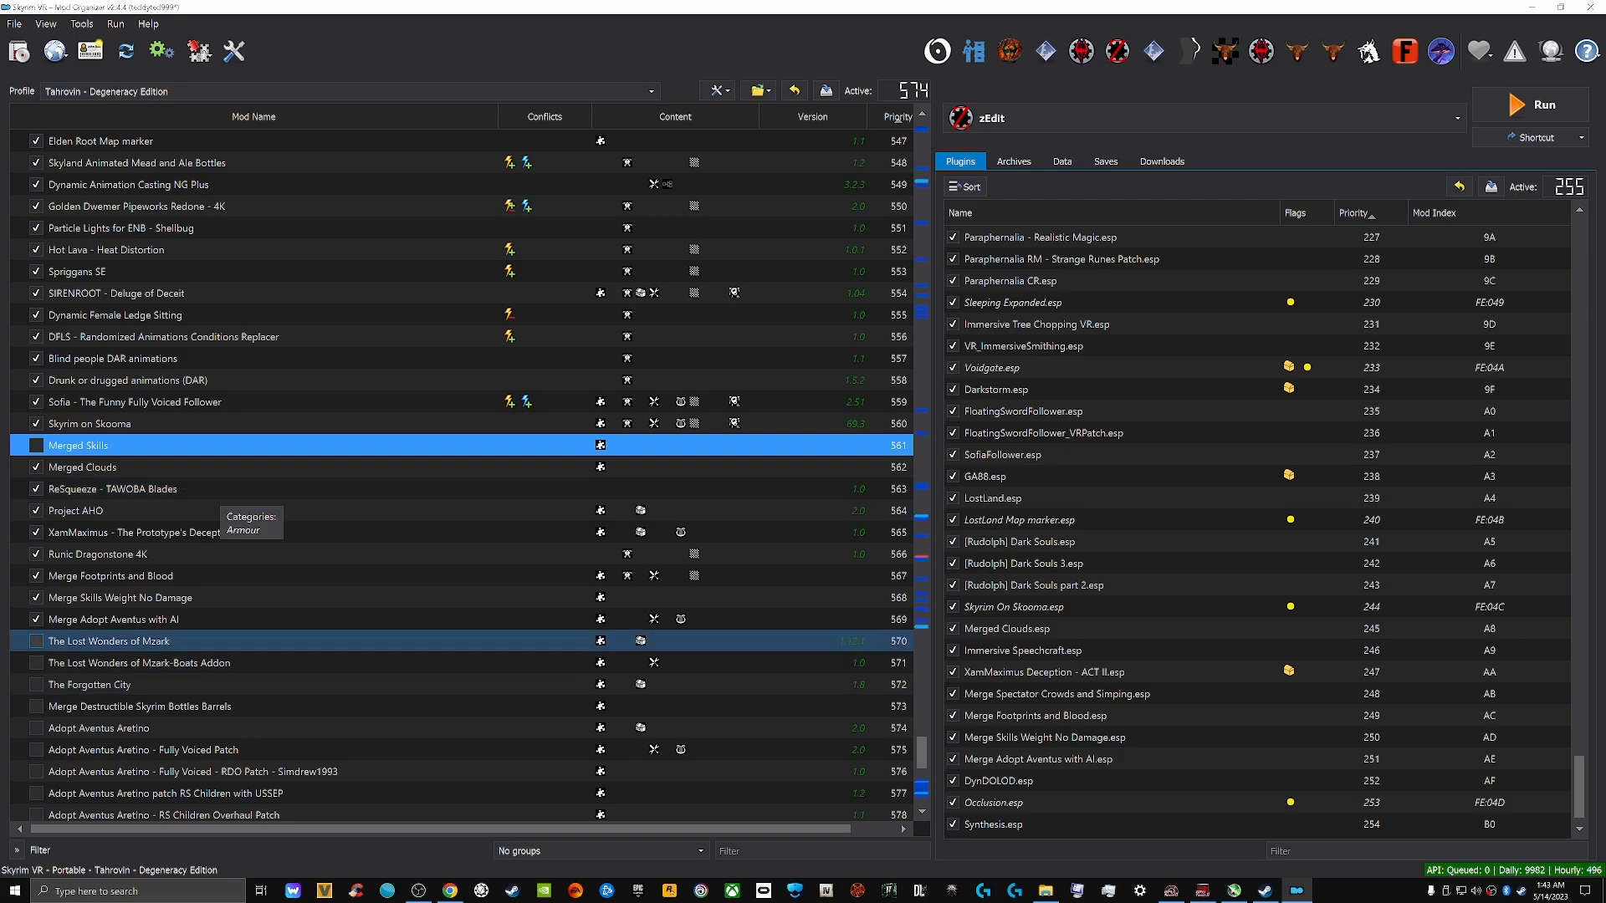
{"action": "left_click", "coordinate": [109, 641]}
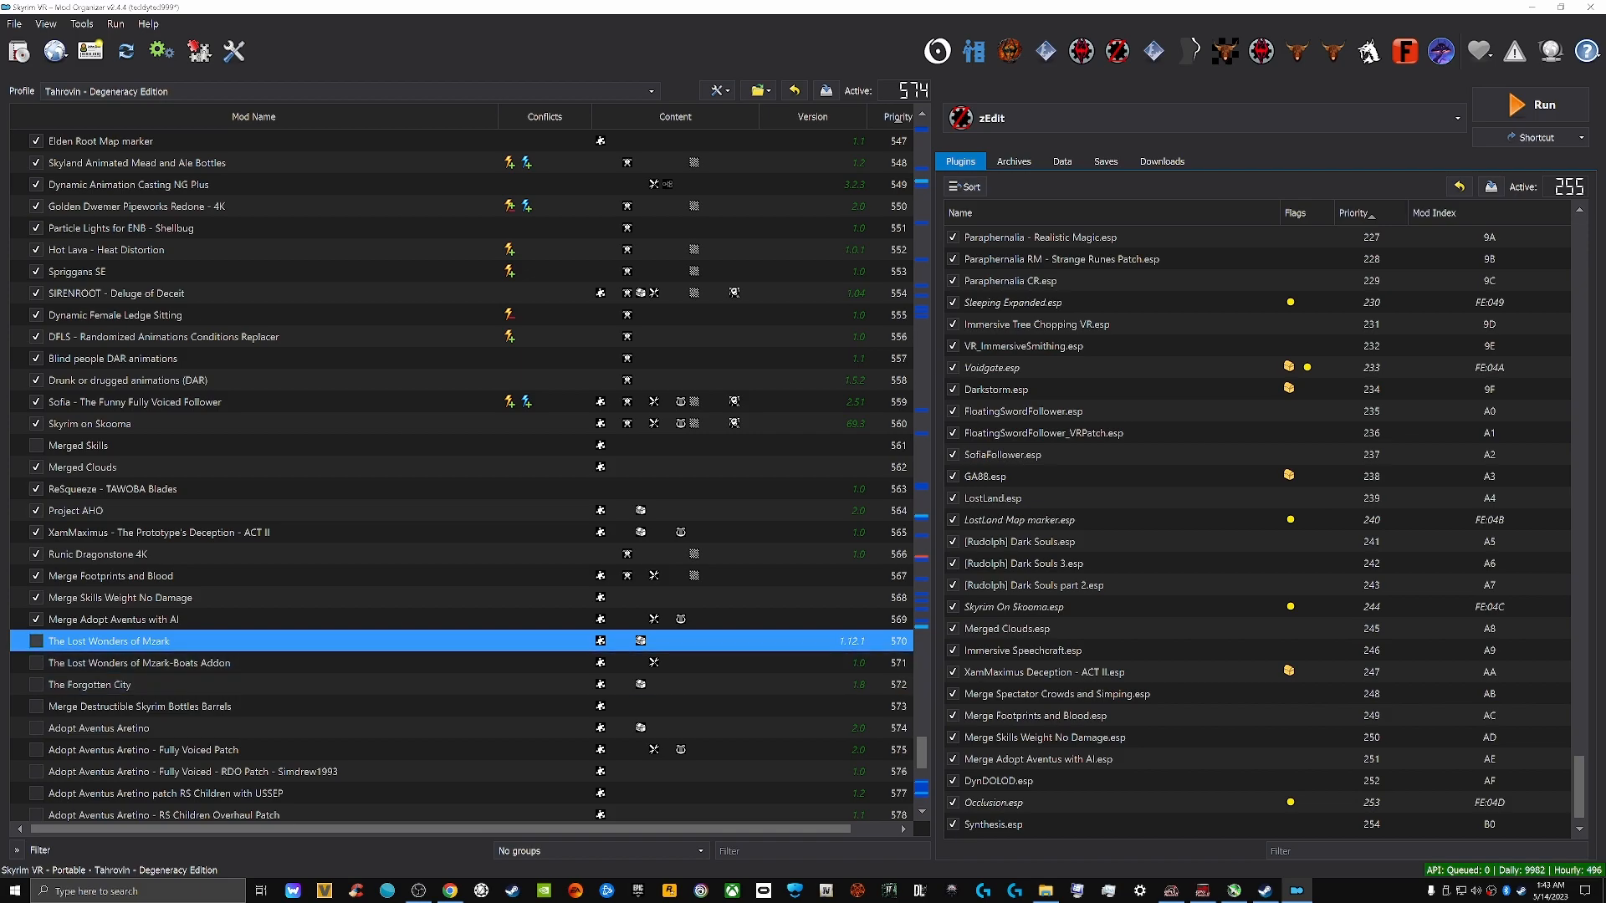
{"action": "scroll", "coordinate": [460, 535], "scroll_direction": "down", "scroll_amount": 3}
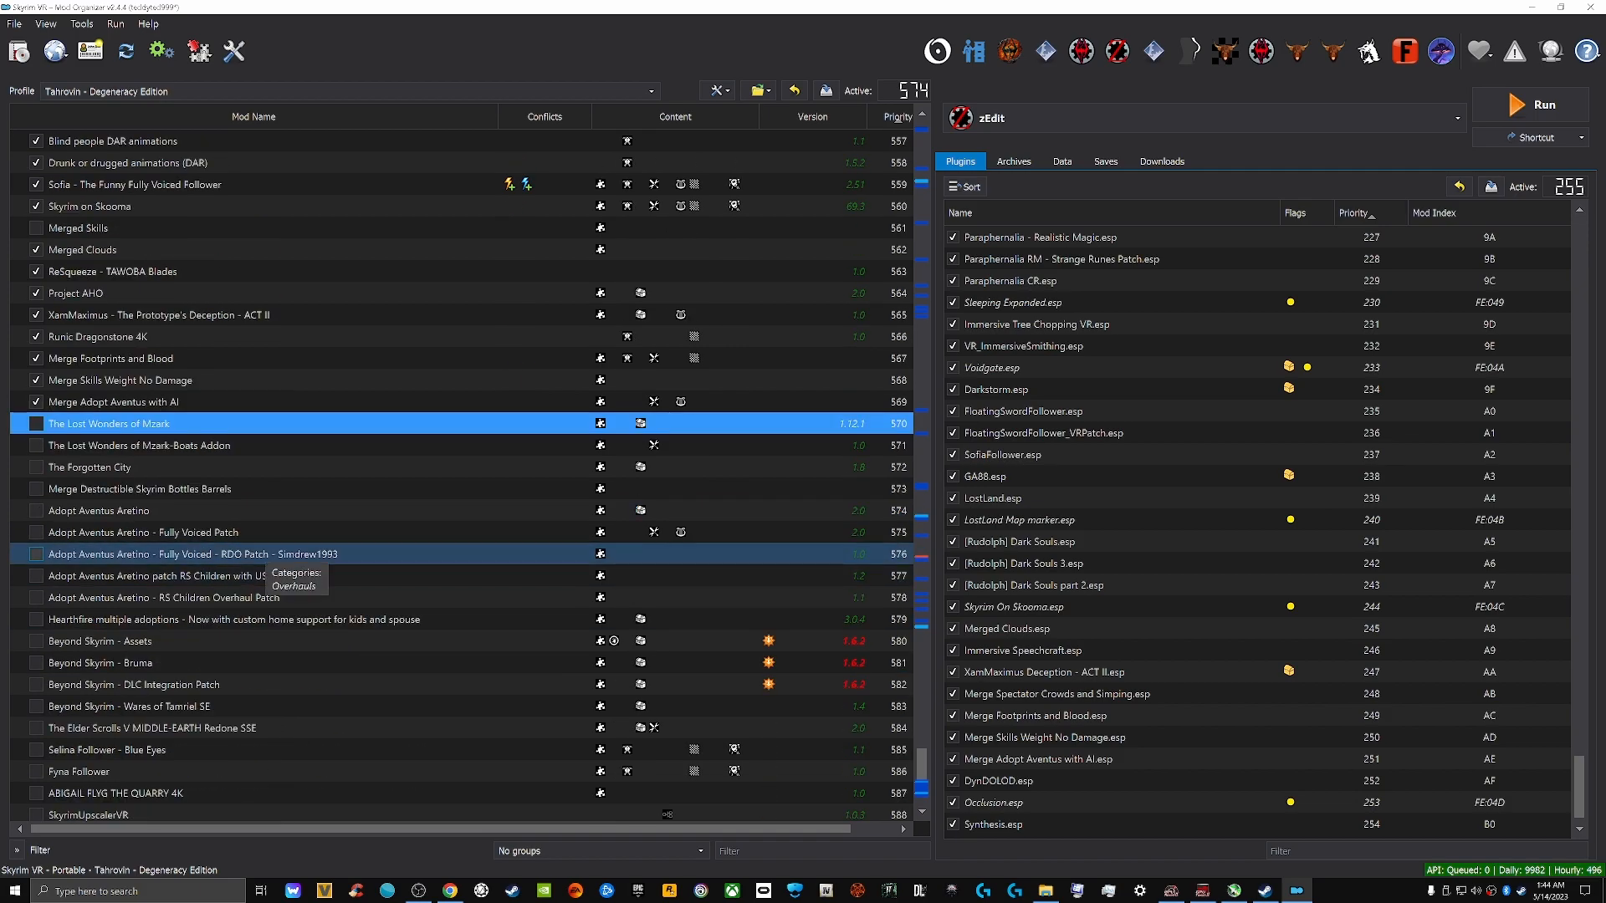
{"action": "scroll", "coordinate": [461, 468], "scroll_direction": "up", "scroll_amount": 2}
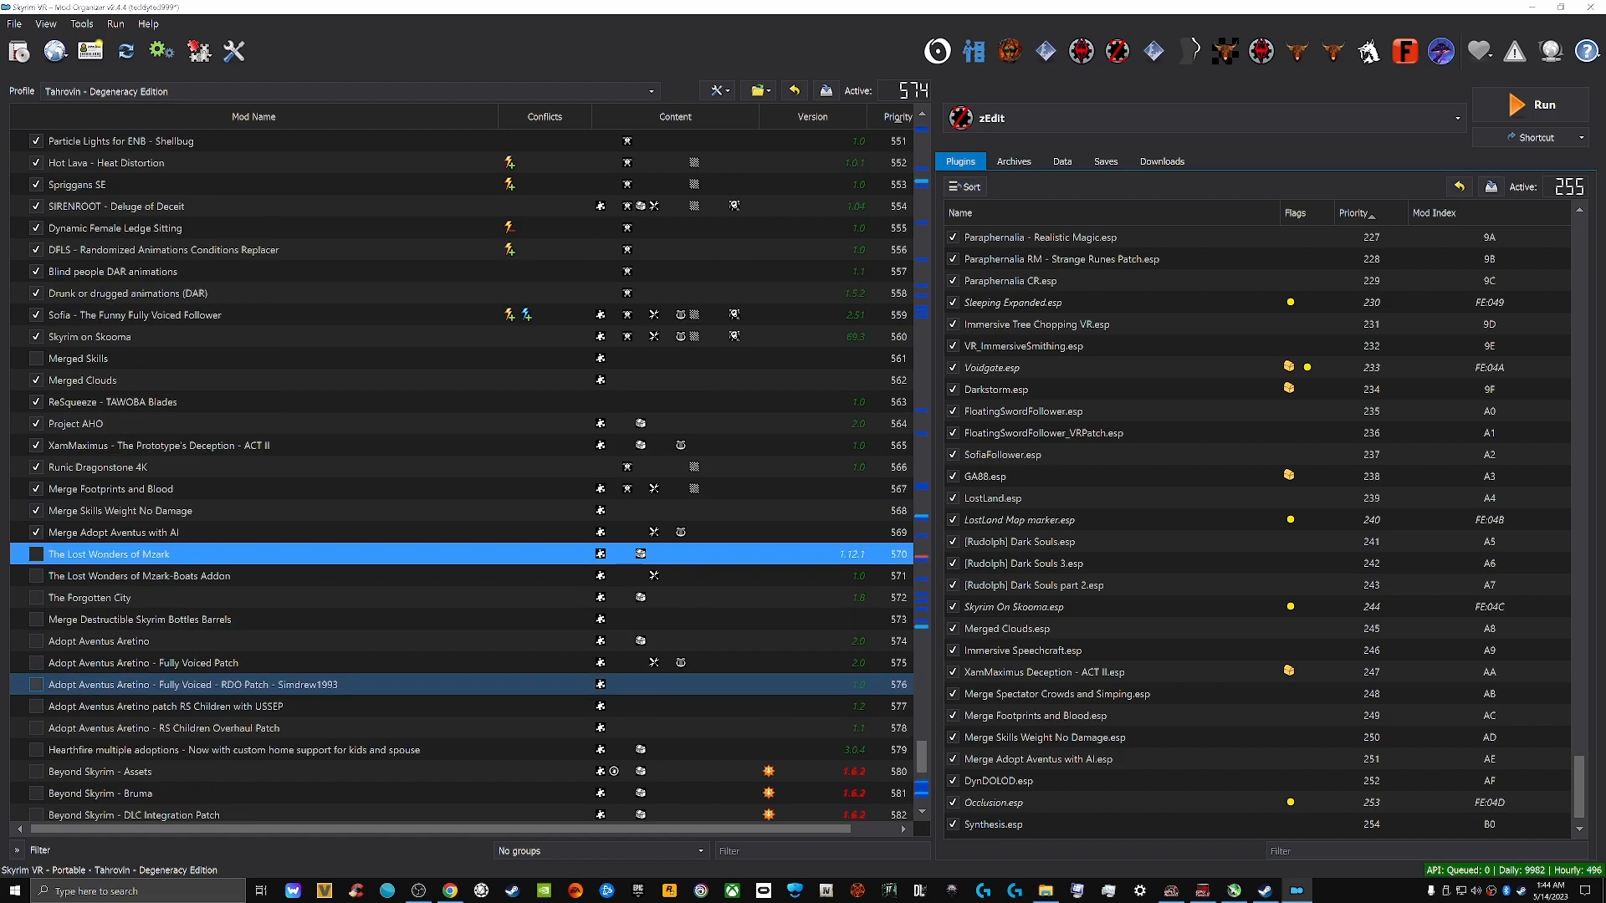
Look back up the mod list through the Dark Souls, animation and 4k terrain entries to the [NoDelete] mods around Water in Wash Basins
{"action": "scroll", "coordinate": [460, 753], "scroll_direction": "up", "scroll_amount": 7}
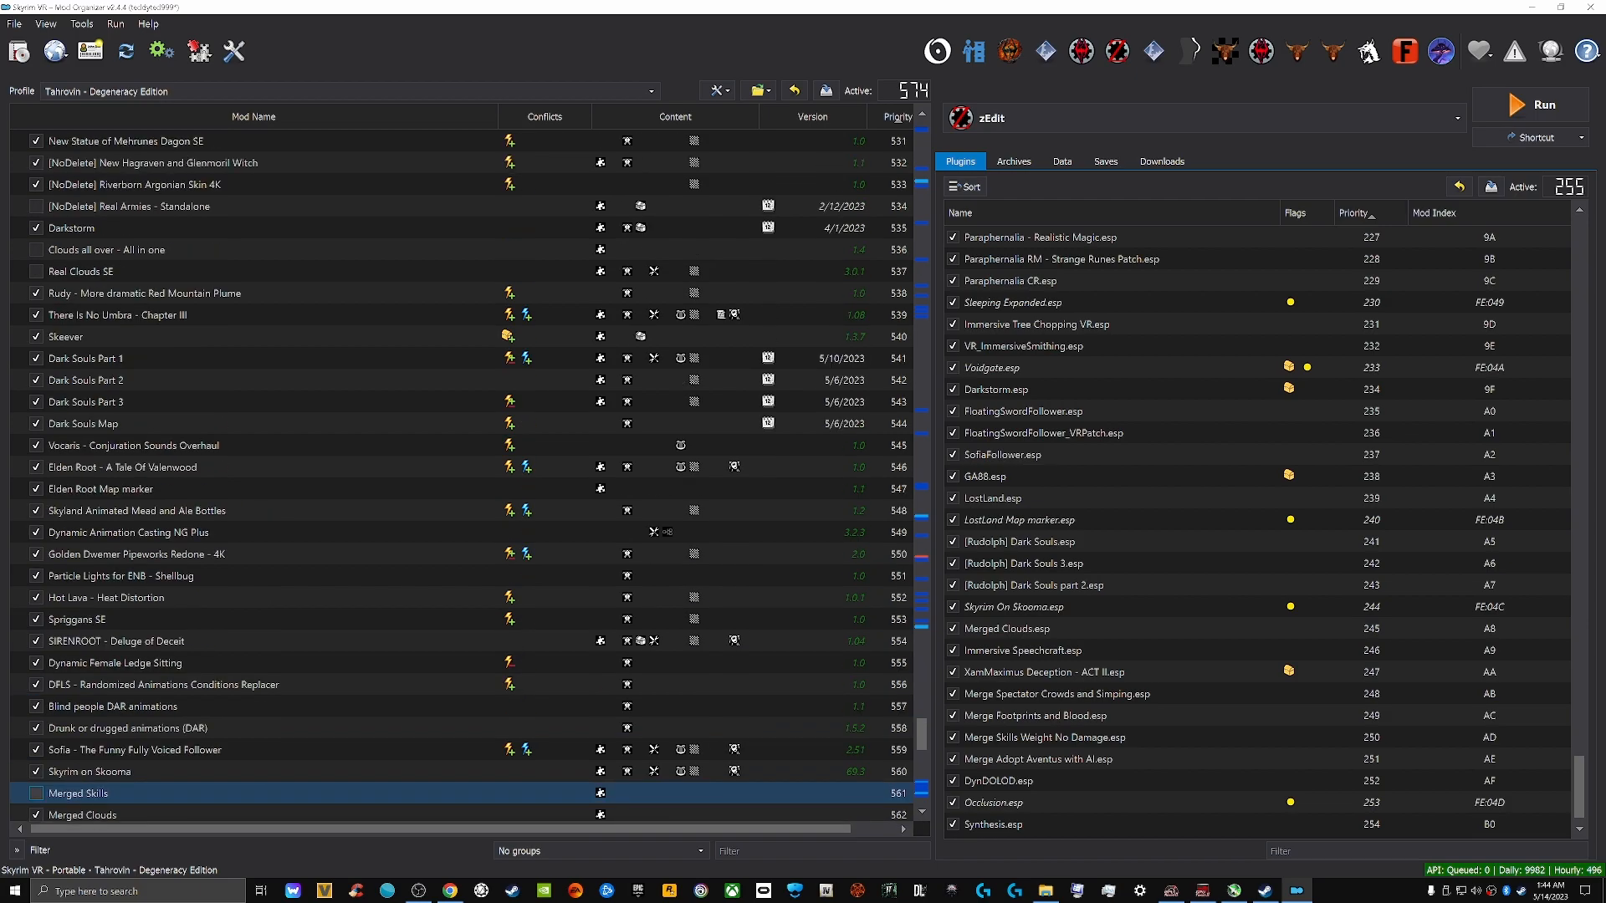
{"action": "scroll", "coordinate": [460, 793], "scroll_direction": "up", "scroll_amount": 3}
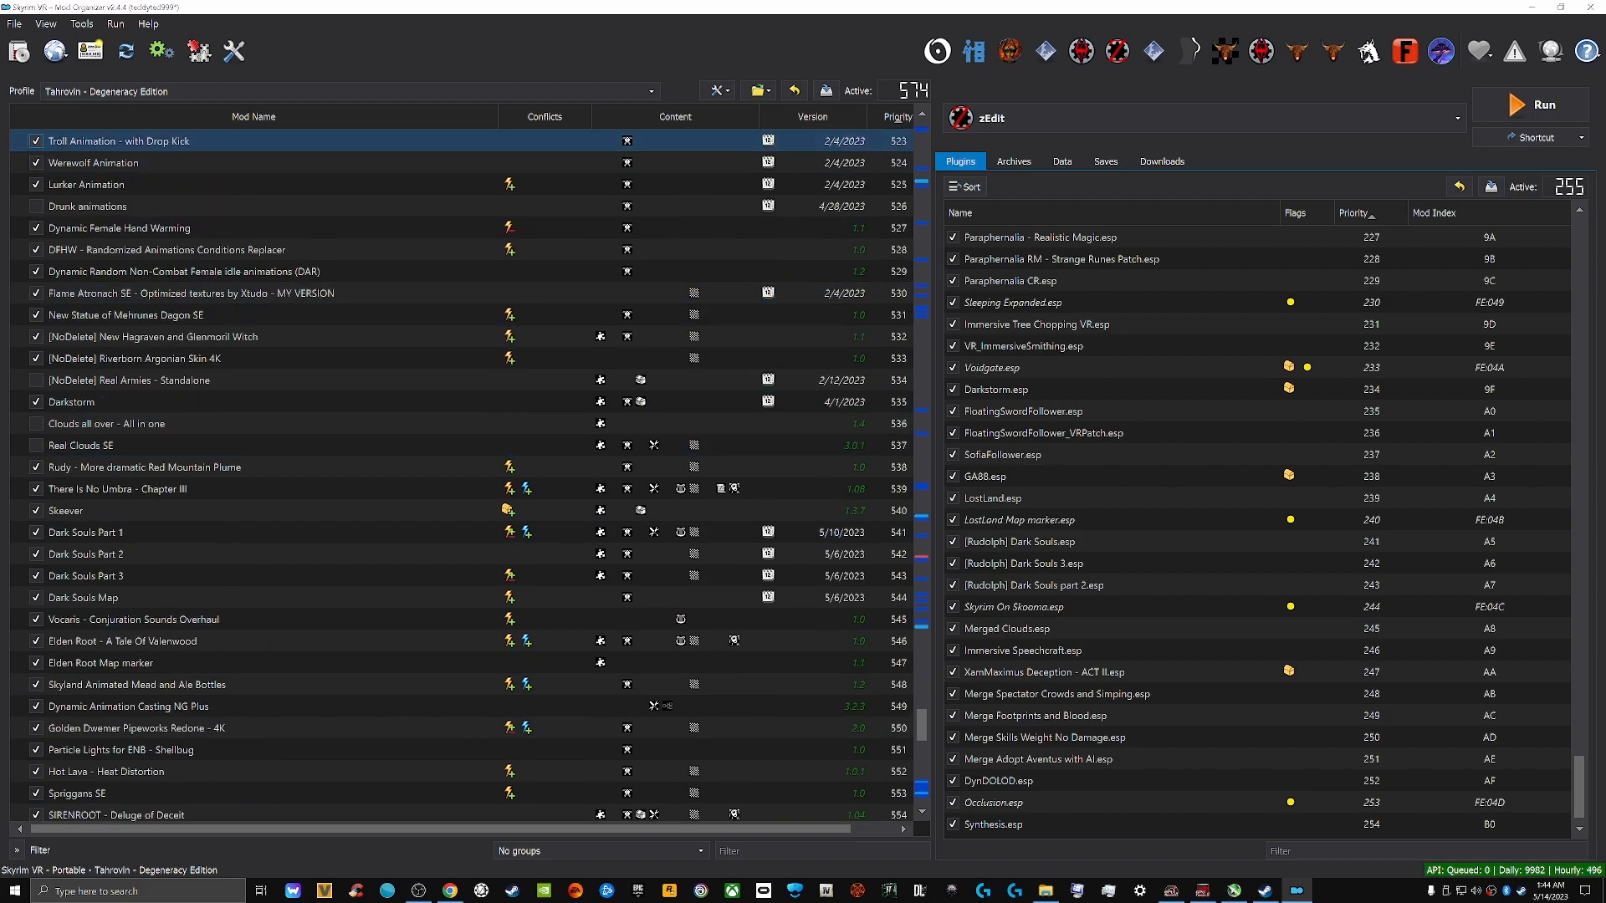
{"action": "scroll", "coordinate": [460, 249], "scroll_direction": "up", "scroll_amount": 2}
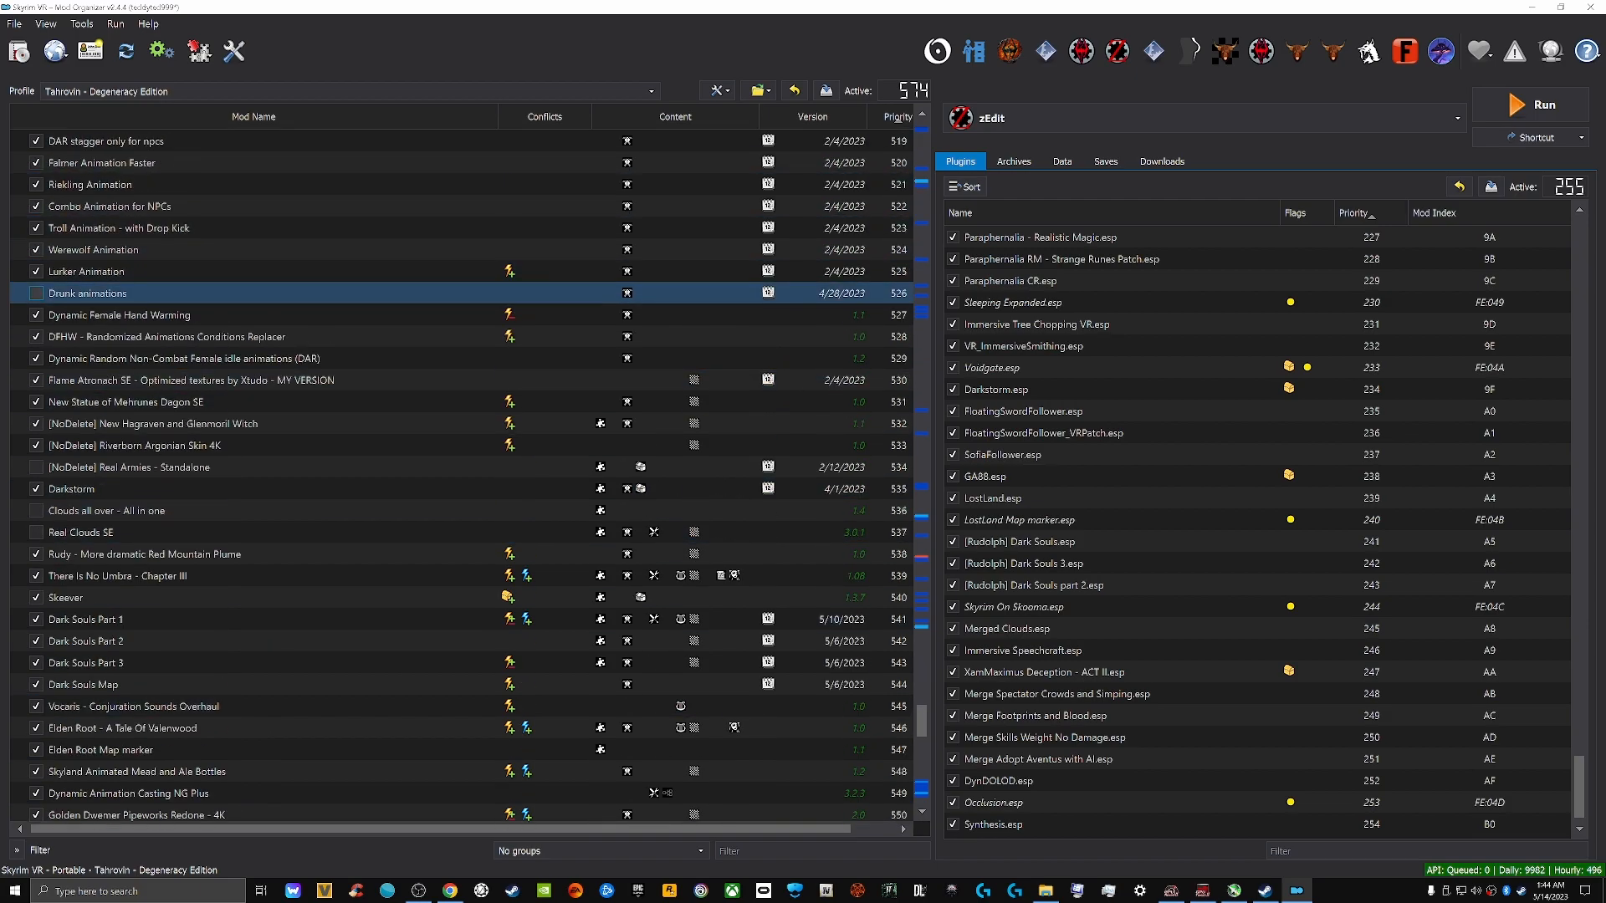
{"action": "scroll", "coordinate": [460, 292], "scroll_direction": "up", "scroll_amount": 1}
{"action": "scroll", "coordinate": [460, 477], "scroll_direction": "up", "scroll_amount": 4}
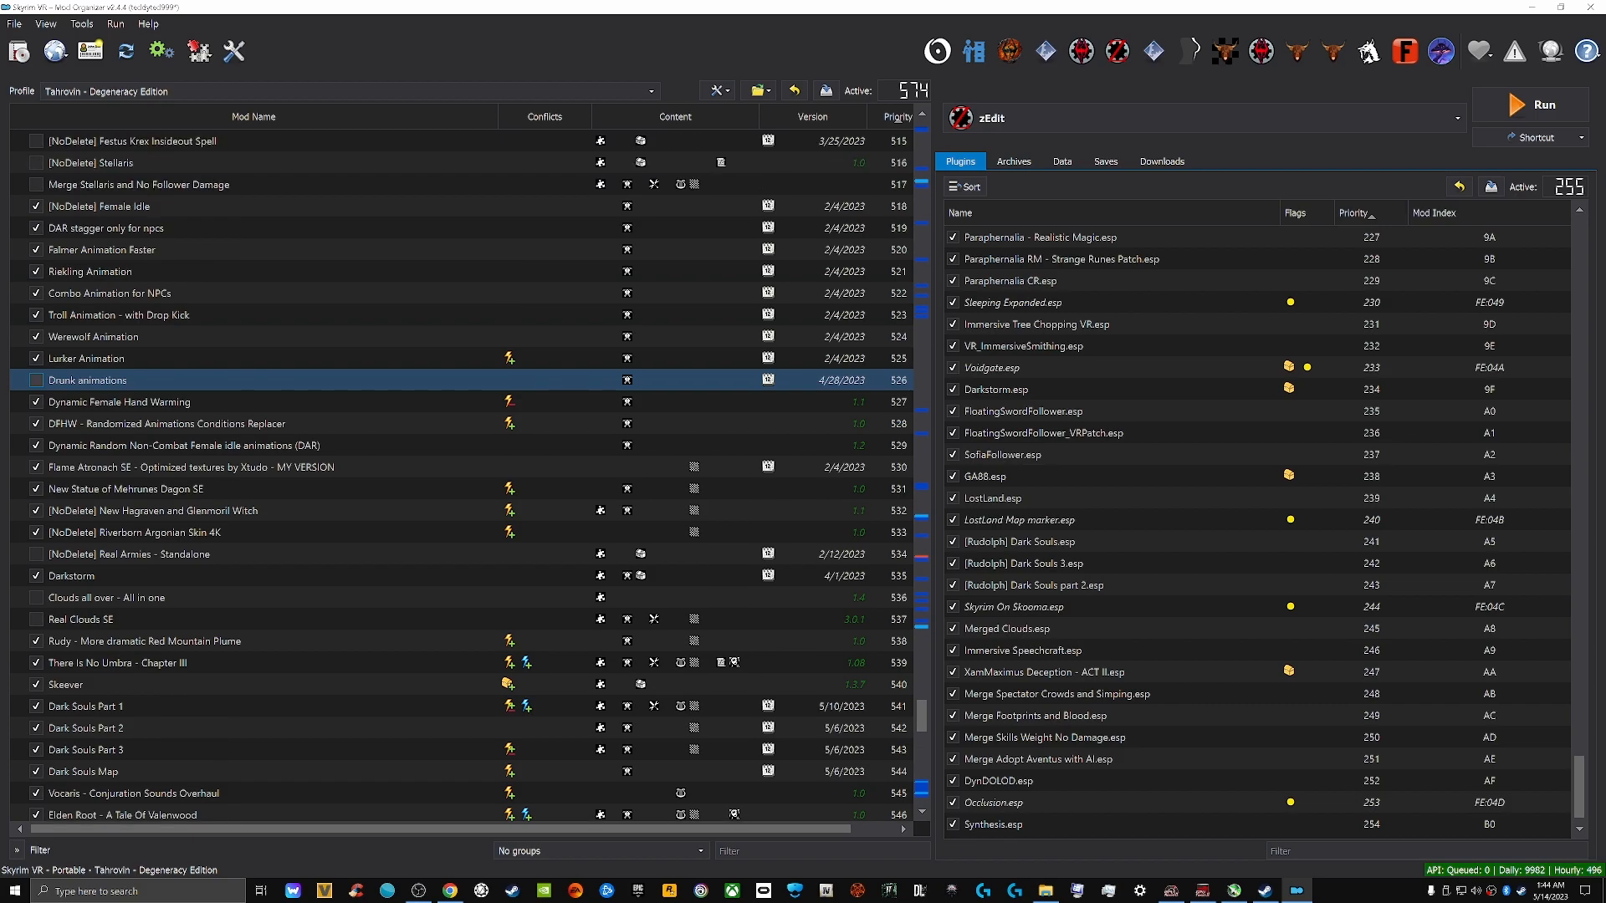
{"action": "scroll", "coordinate": [460, 477], "scroll_direction": "up", "scroll_amount": 5}
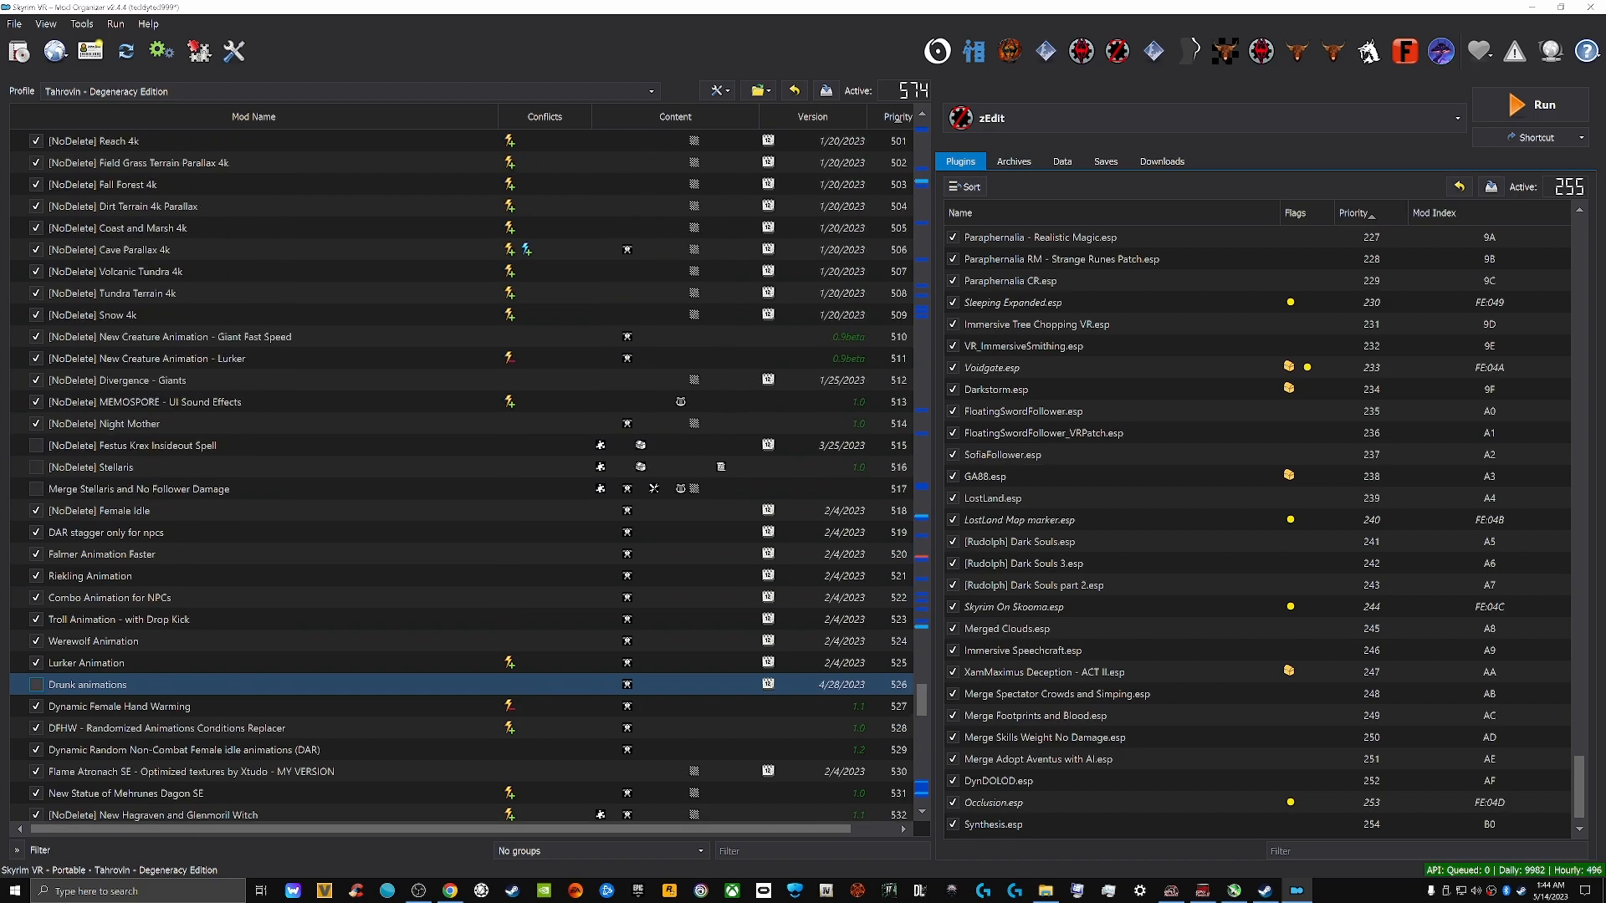
{"action": "scroll", "coordinate": [460, 477], "scroll_direction": "up", "scroll_amount": 2}
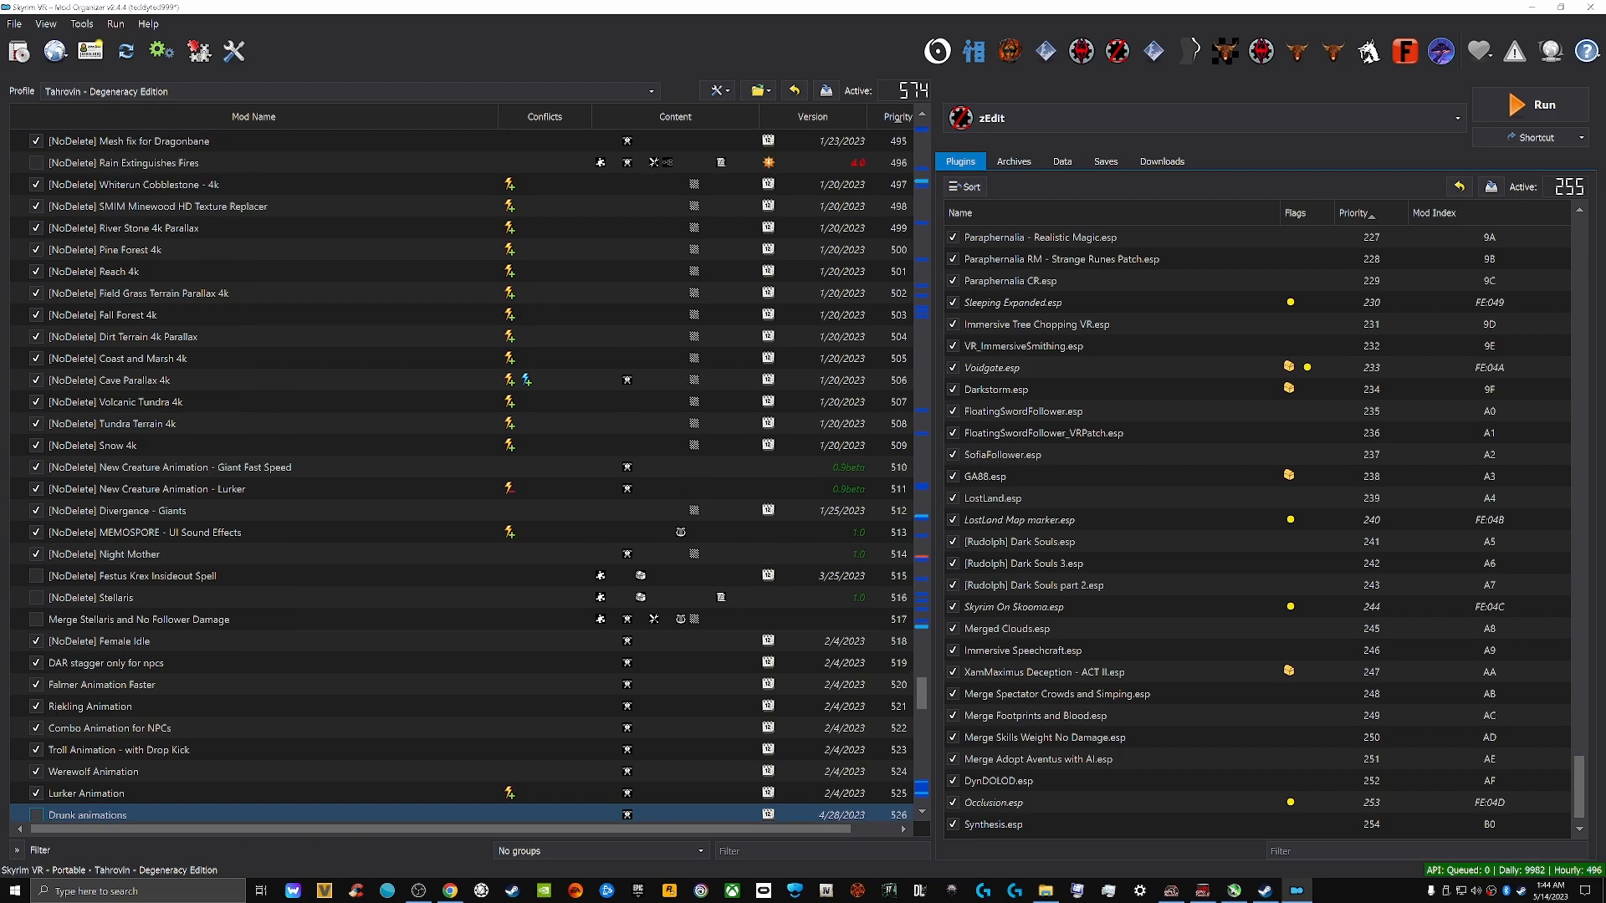
{"action": "scroll", "coordinate": [460, 476], "scroll_direction": "up", "scroll_amount": 2}
{"action": "left_click", "coordinate": [126, 249]}
{"action": "scroll", "coordinate": [460, 477], "scroll_direction": "up", "scroll_amount": 1}
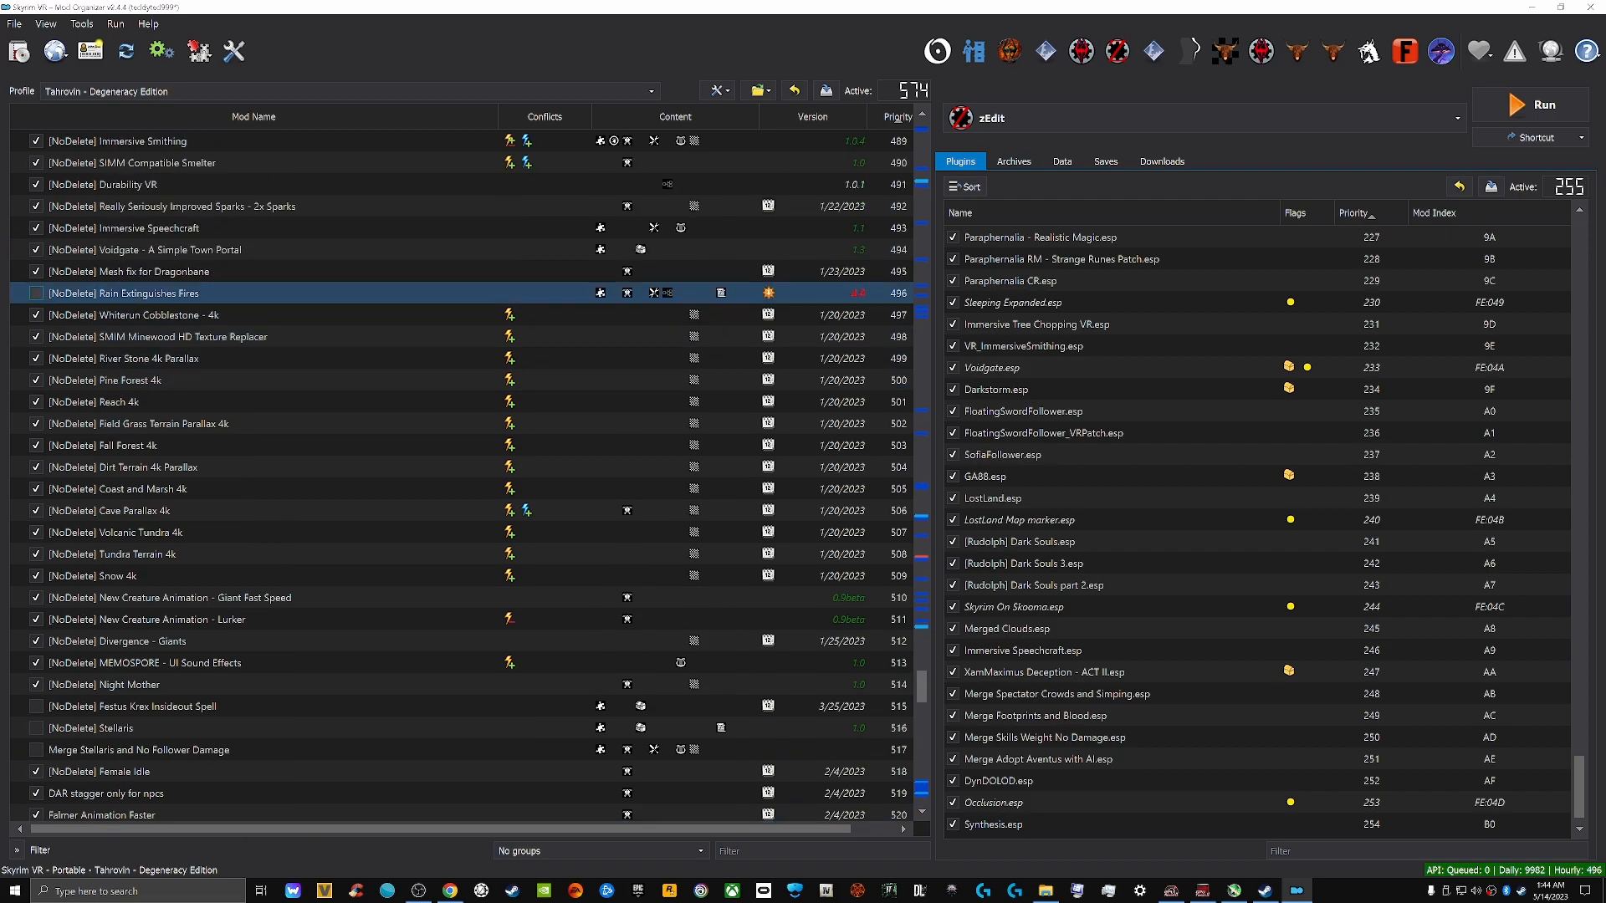
{"action": "scroll", "coordinate": [460, 477], "scroll_direction": "up", "scroll_amount": 2}
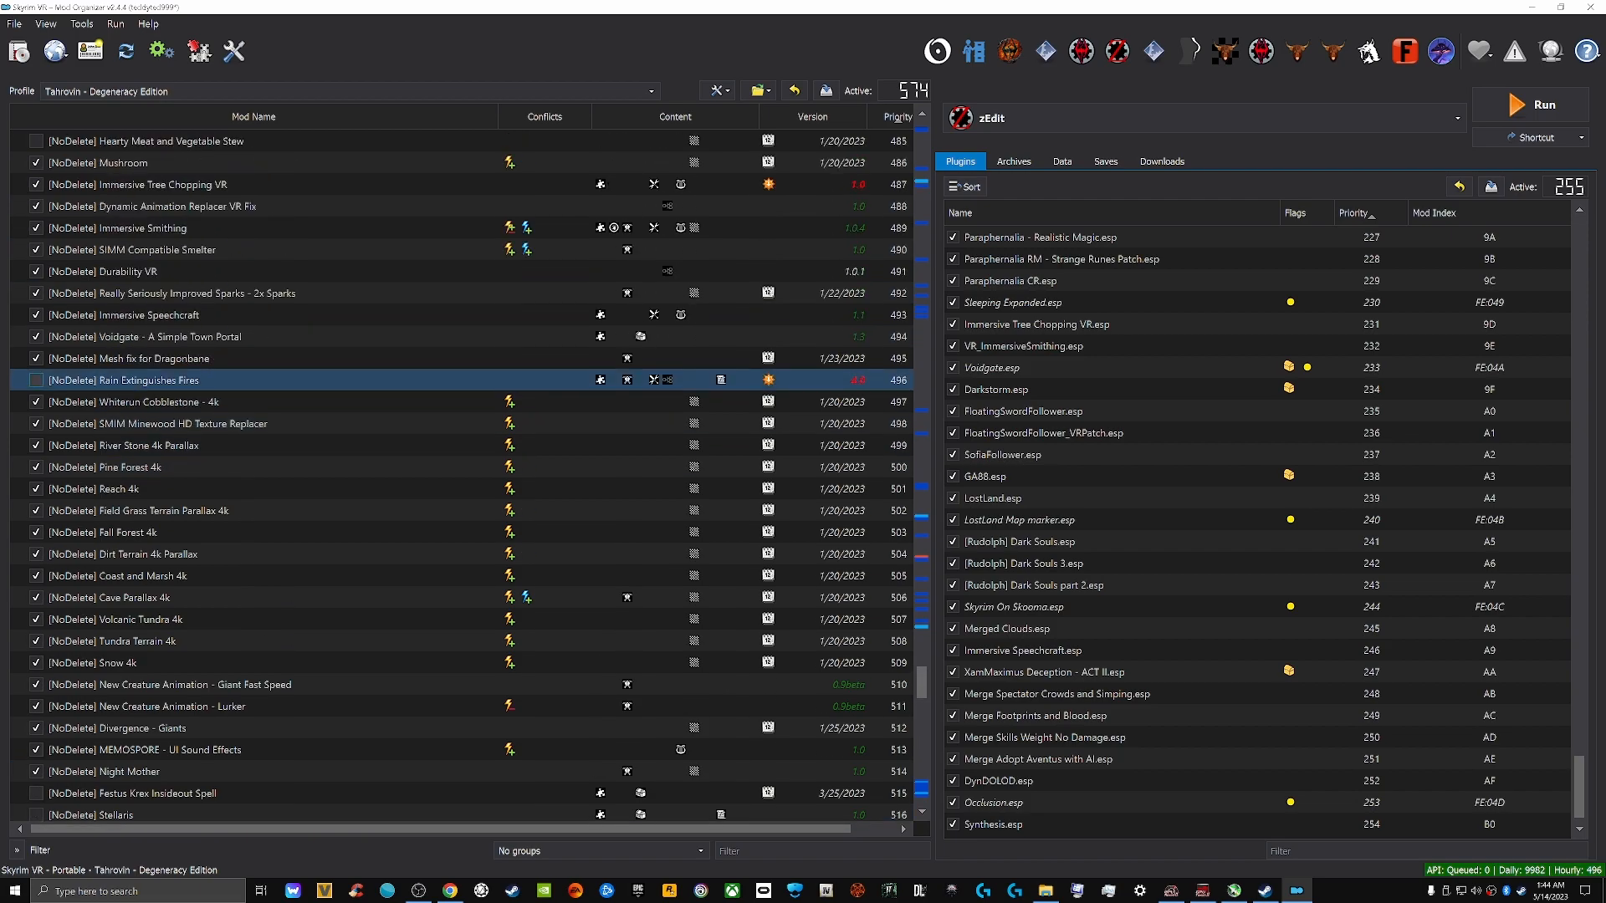
{"action": "scroll", "coordinate": [460, 477], "scroll_direction": "up", "scroll_amount": 4}
{"action": "scroll", "coordinate": [460, 476], "scroll_direction": "up", "scroll_amount": 4}
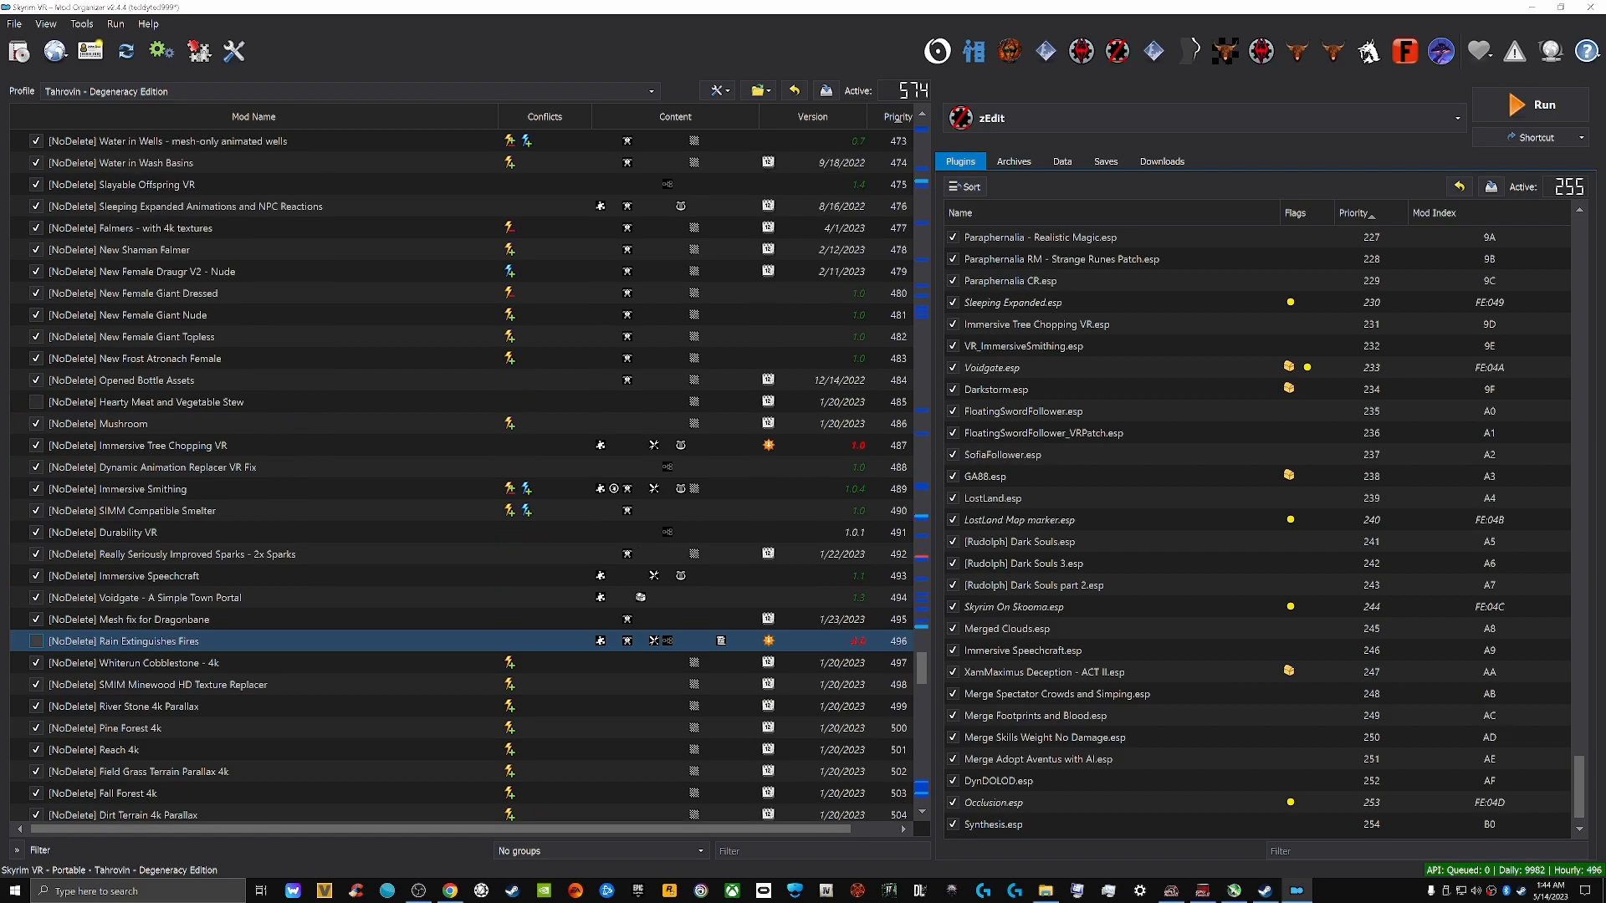
Highlight the [NoDelete] prefix in the name of Sleeping Expanded Animations and NPC Reactions, leave name editing and reselect the mod
{"action": "left_click", "coordinate": [125, 250]}
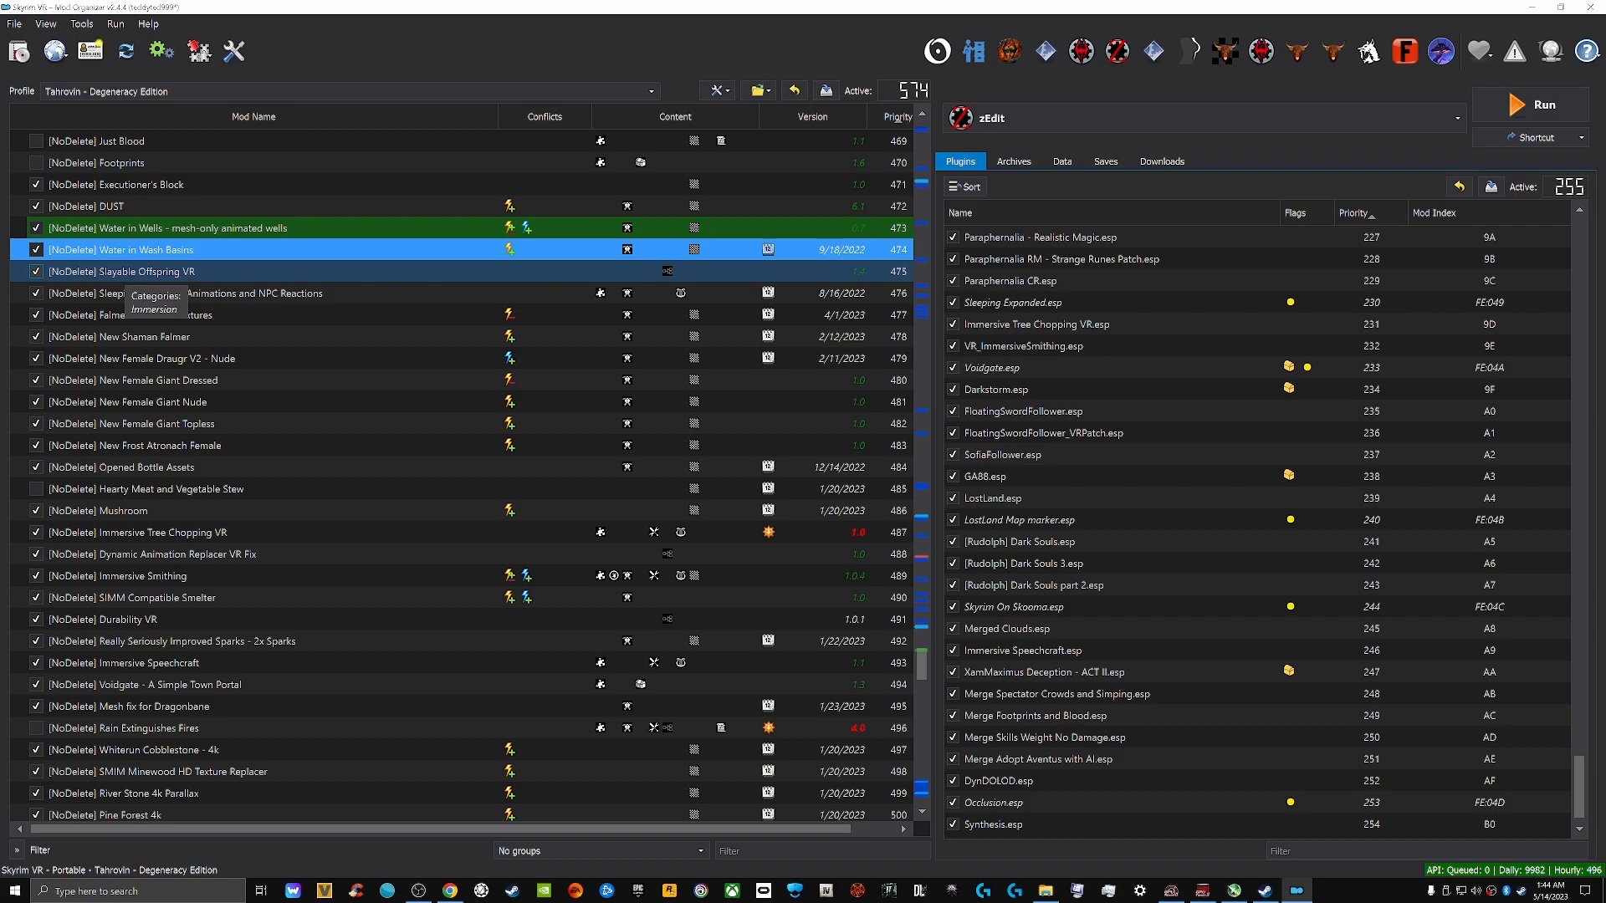
{"action": "left_click", "coordinate": [127, 293]}
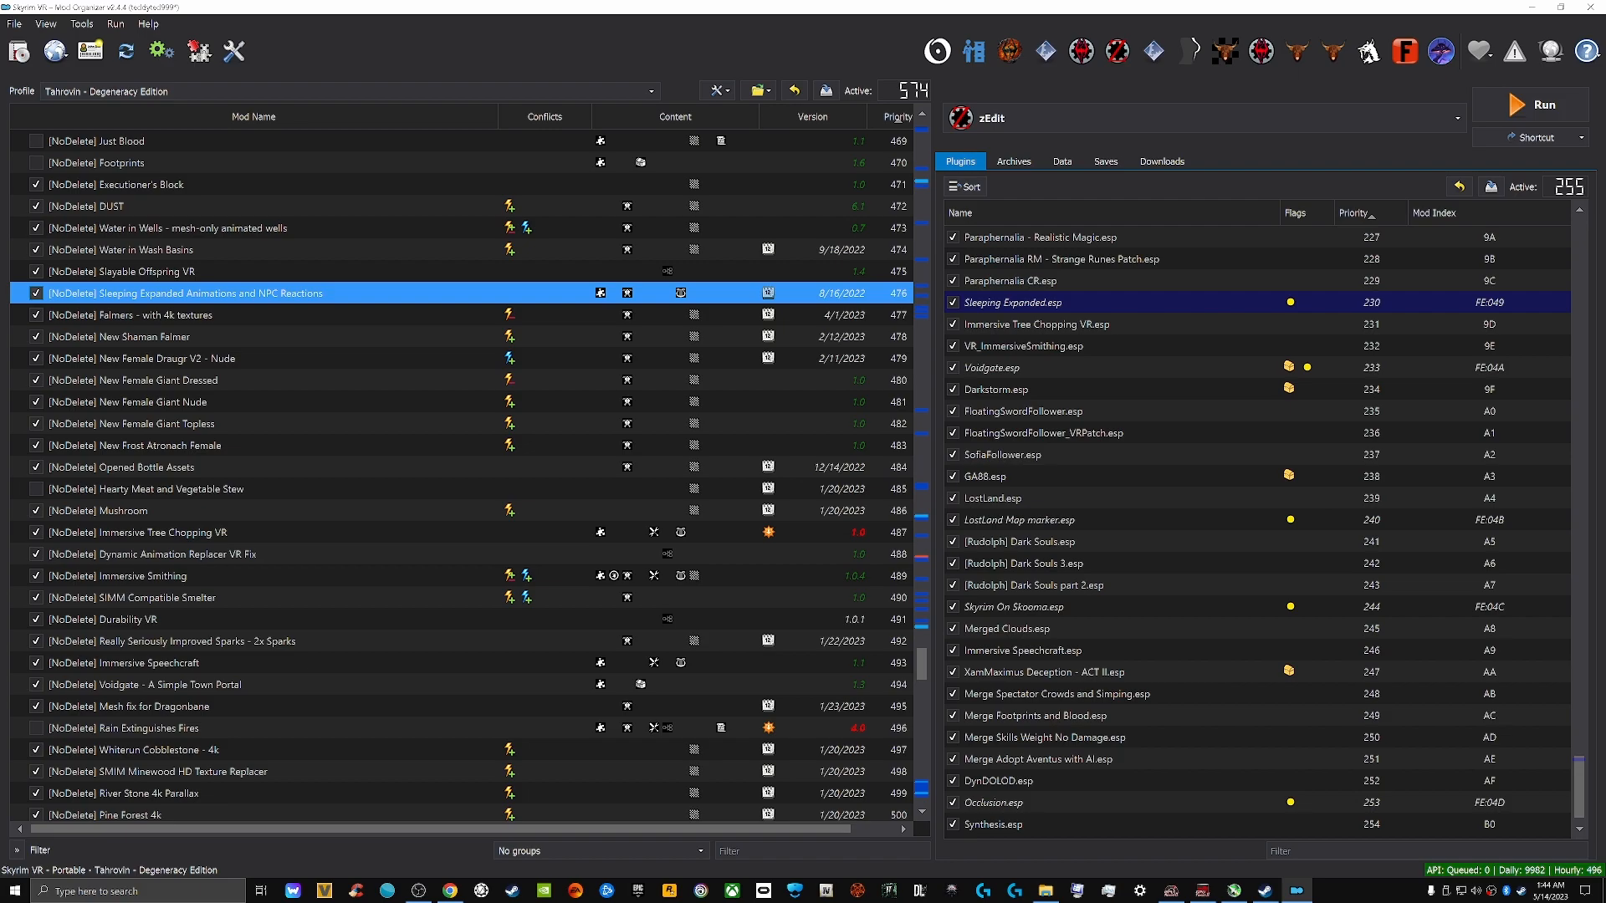
{"action": "left_click", "coordinate": [127, 293]}
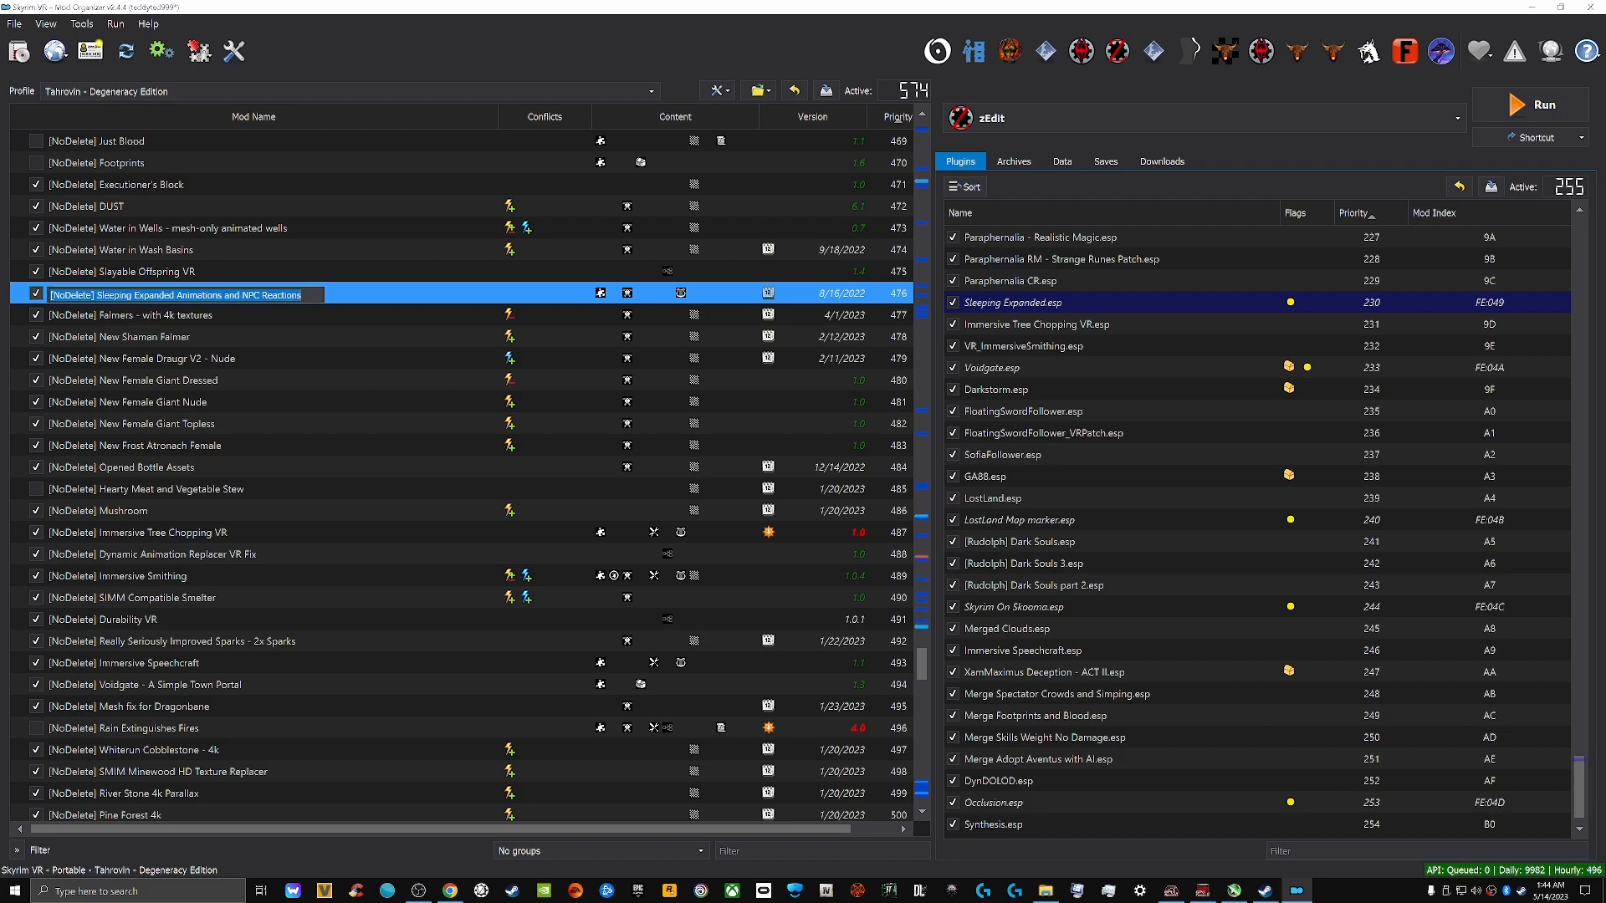
{"action": "left_click_drag", "start_coordinate": [95, 295], "coordinate": [51, 295]}
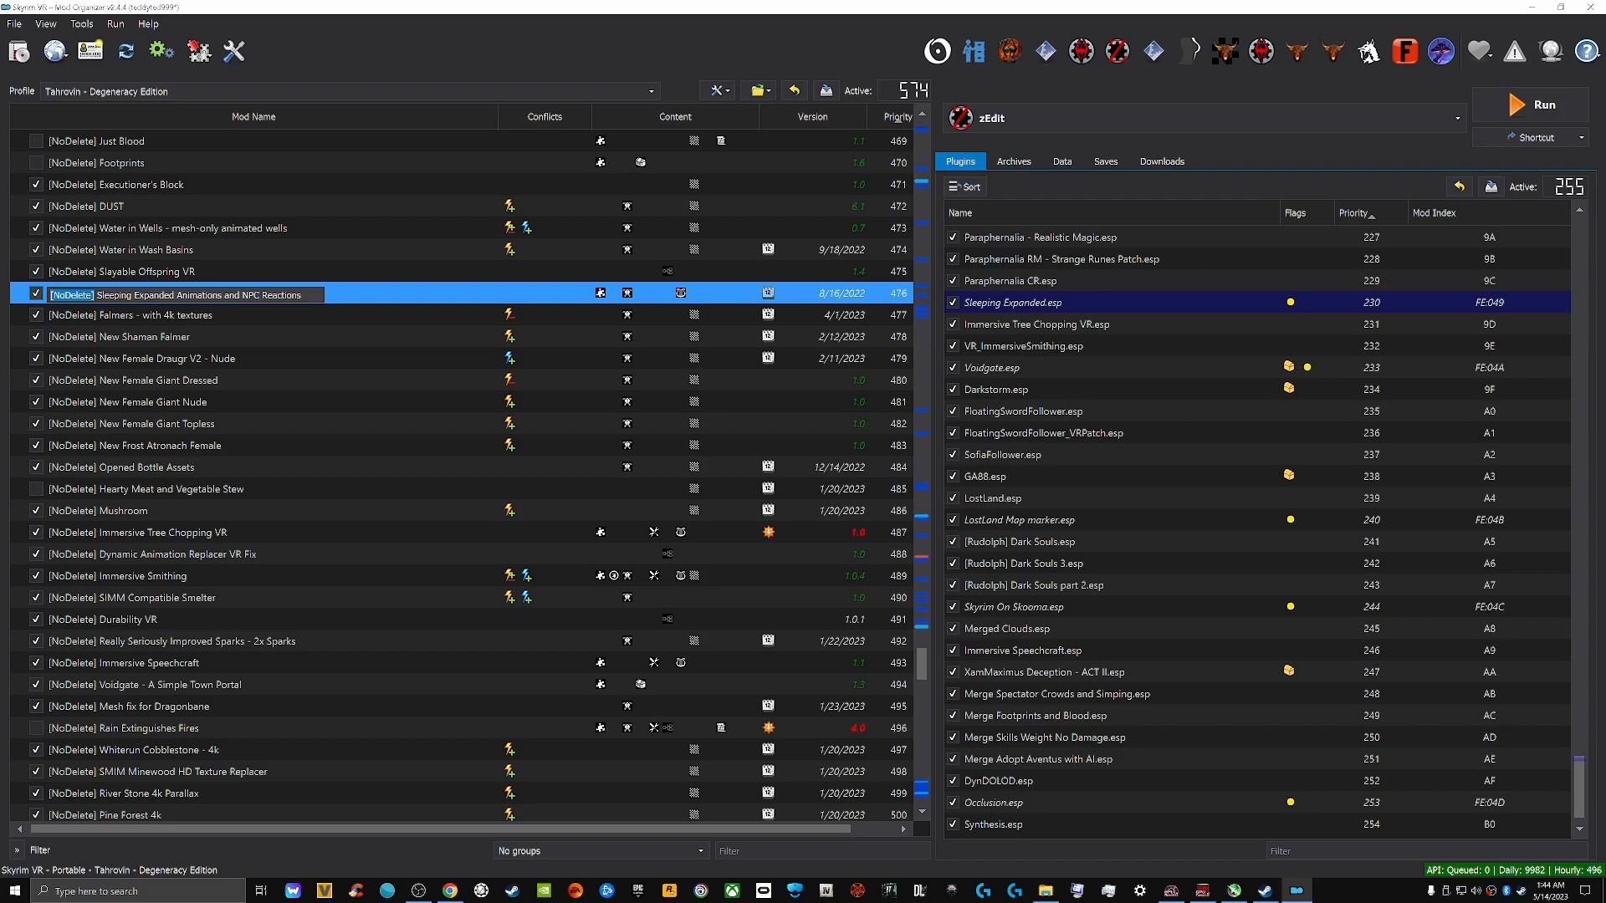
{"action": "left_click", "coordinate": [130, 315]}
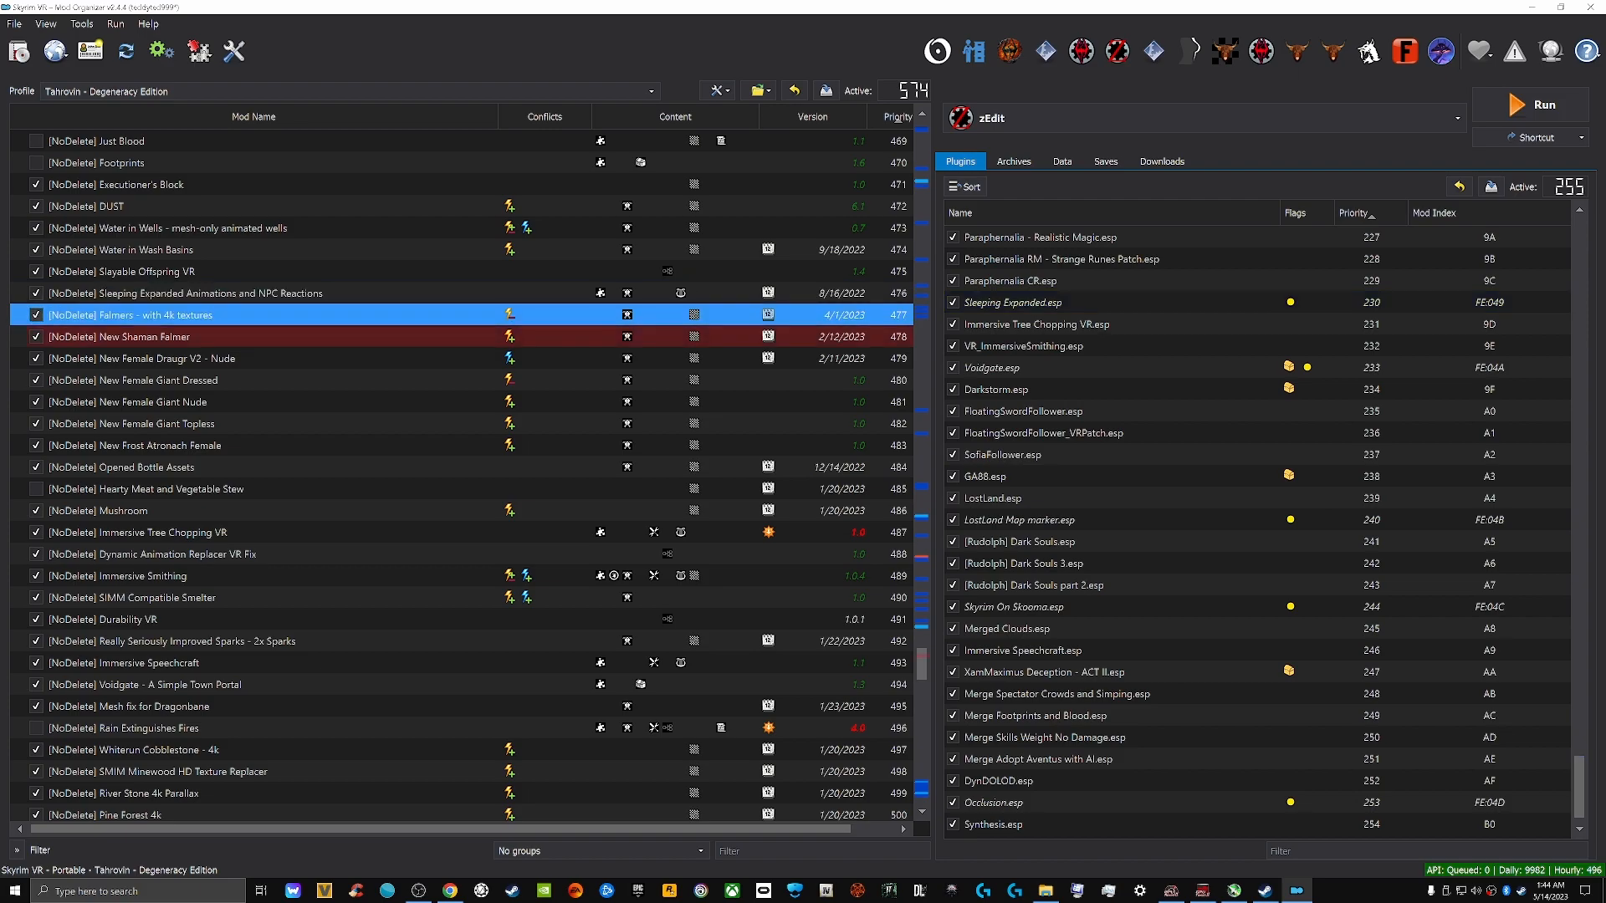
{"action": "left_click", "coordinate": [130, 293]}
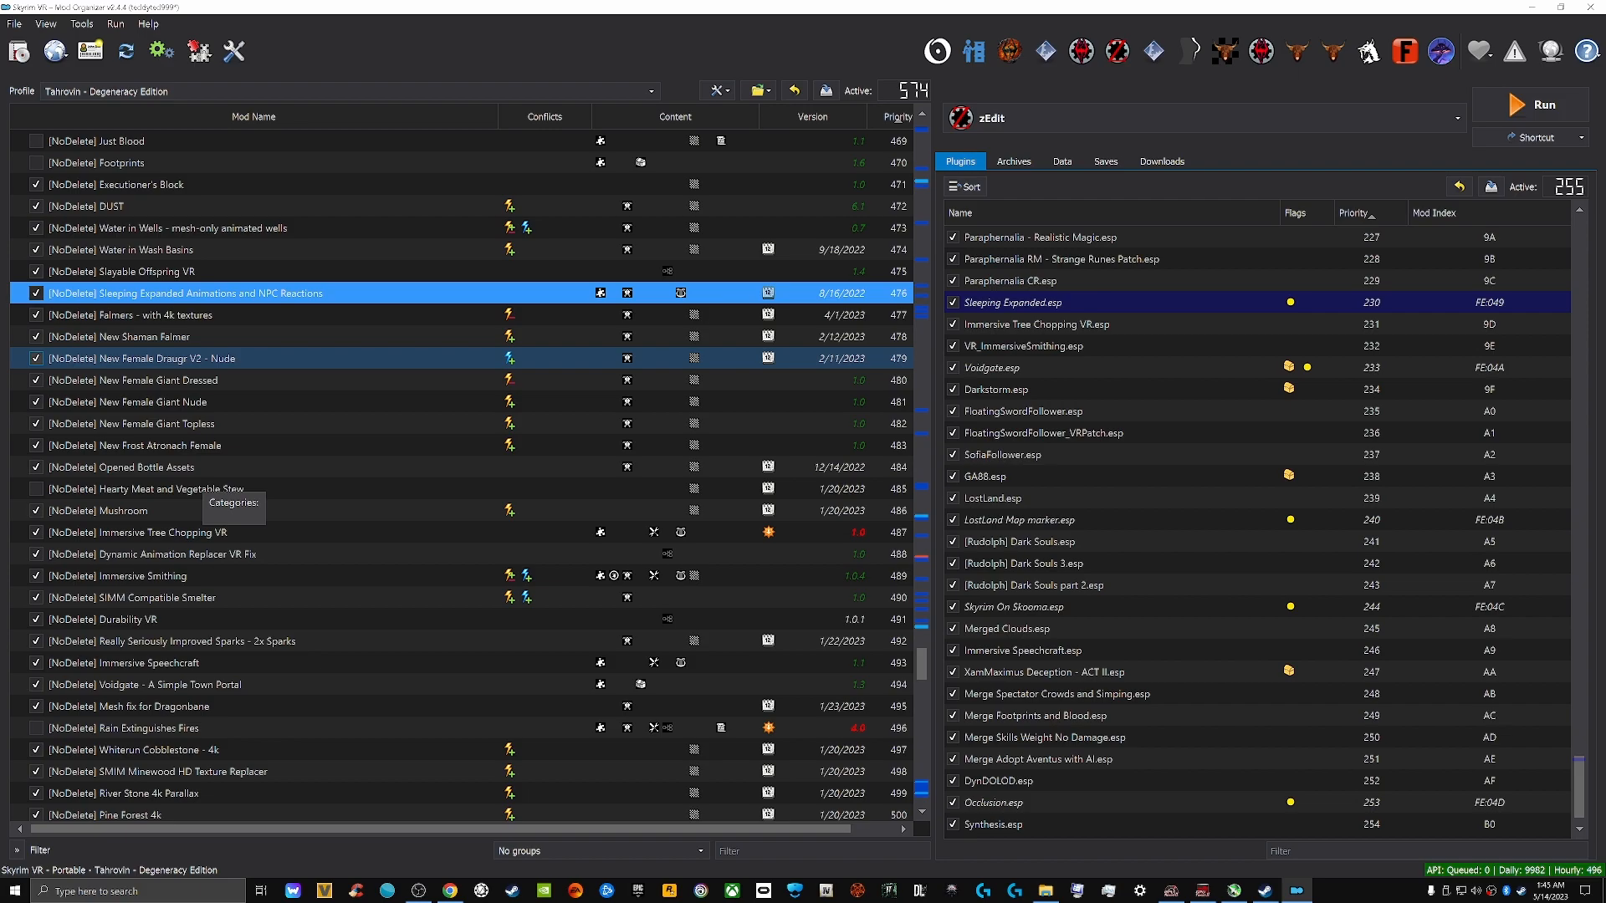
Review the Voidgate - A Simple Town Portal entry and the neighbouring Mesh fix for Dragonbane entry, leaving Voidgate selected
{"action": "scroll", "coordinate": [209, 532], "scroll_direction": "down", "scroll_amount": 2}
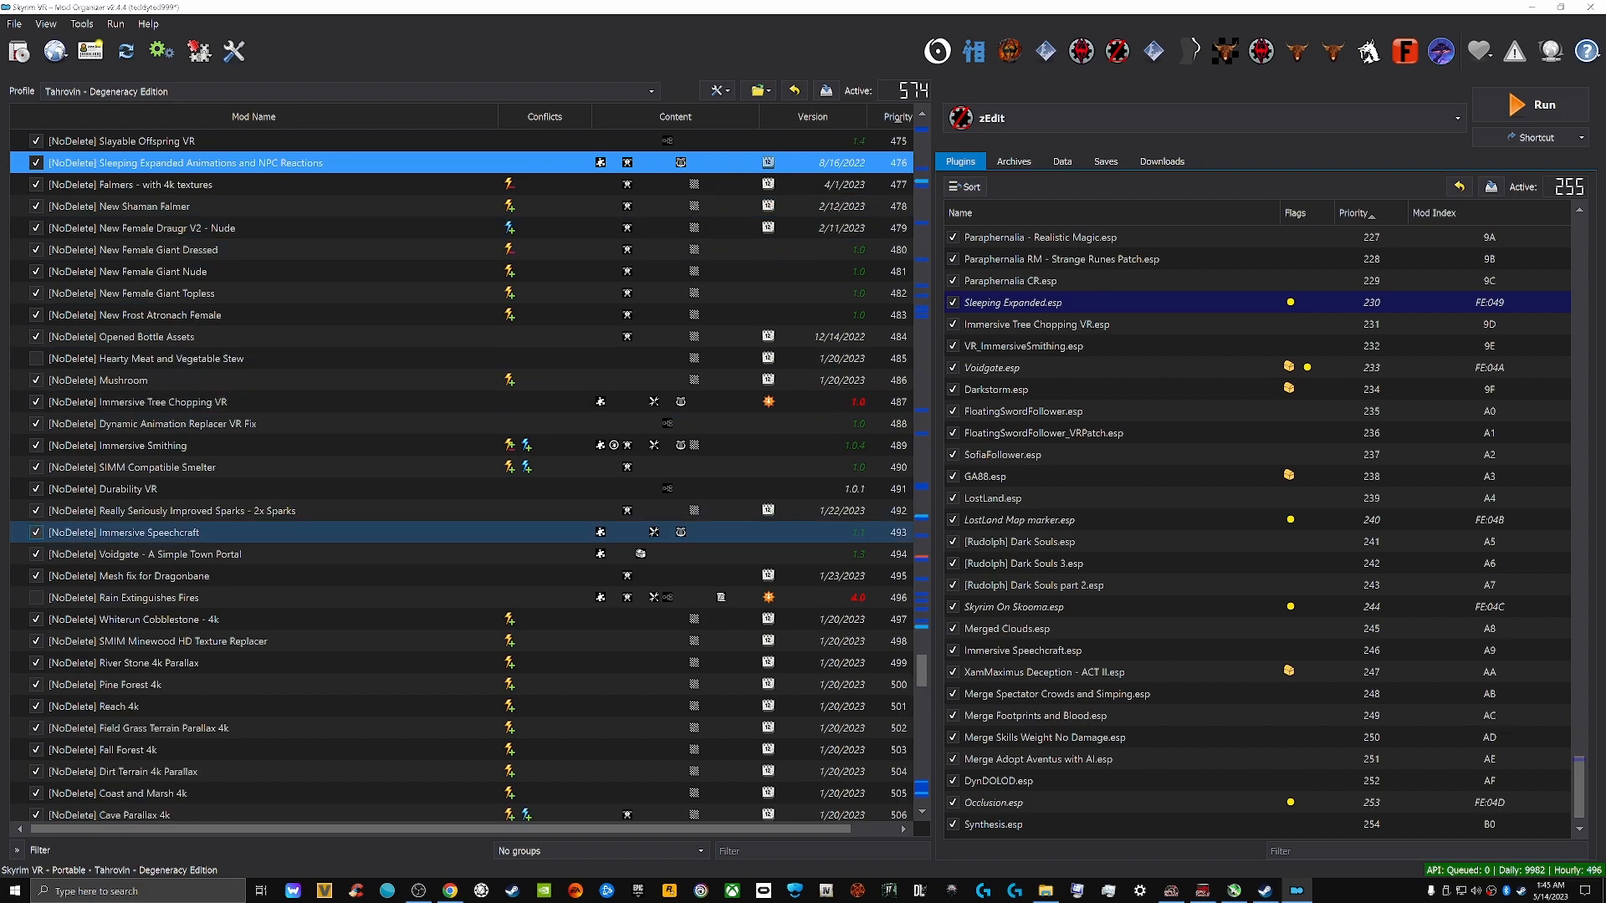
{"action": "scroll", "coordinate": [210, 532], "scroll_direction": "down", "scroll_amount": 3}
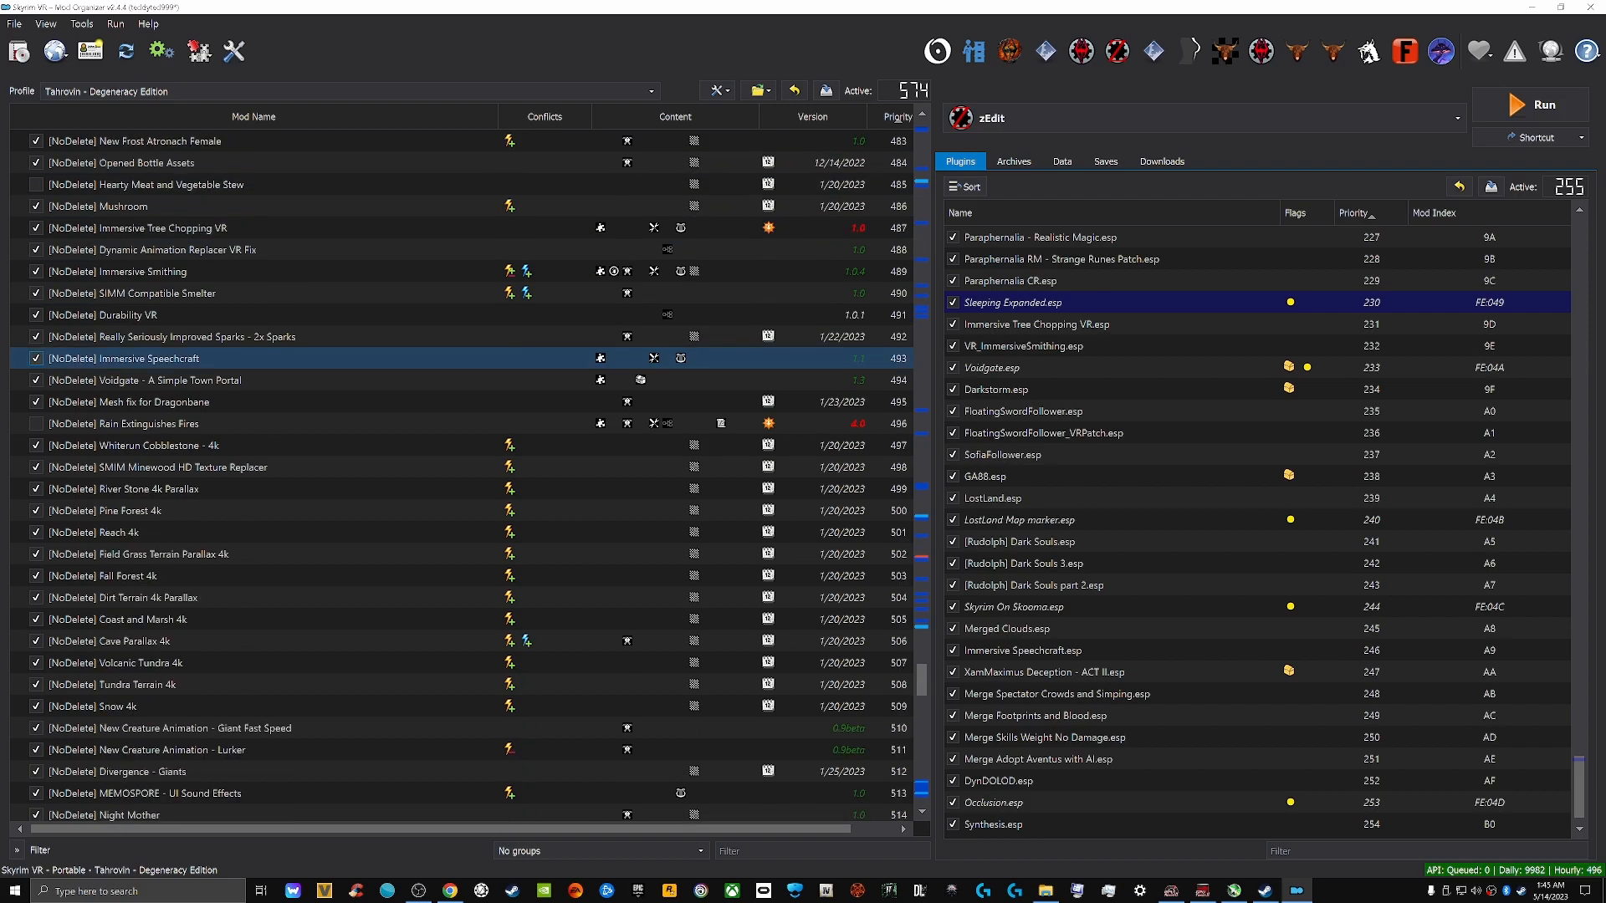
{"action": "scroll", "coordinate": [209, 358], "scroll_direction": "up", "scroll_amount": 1}
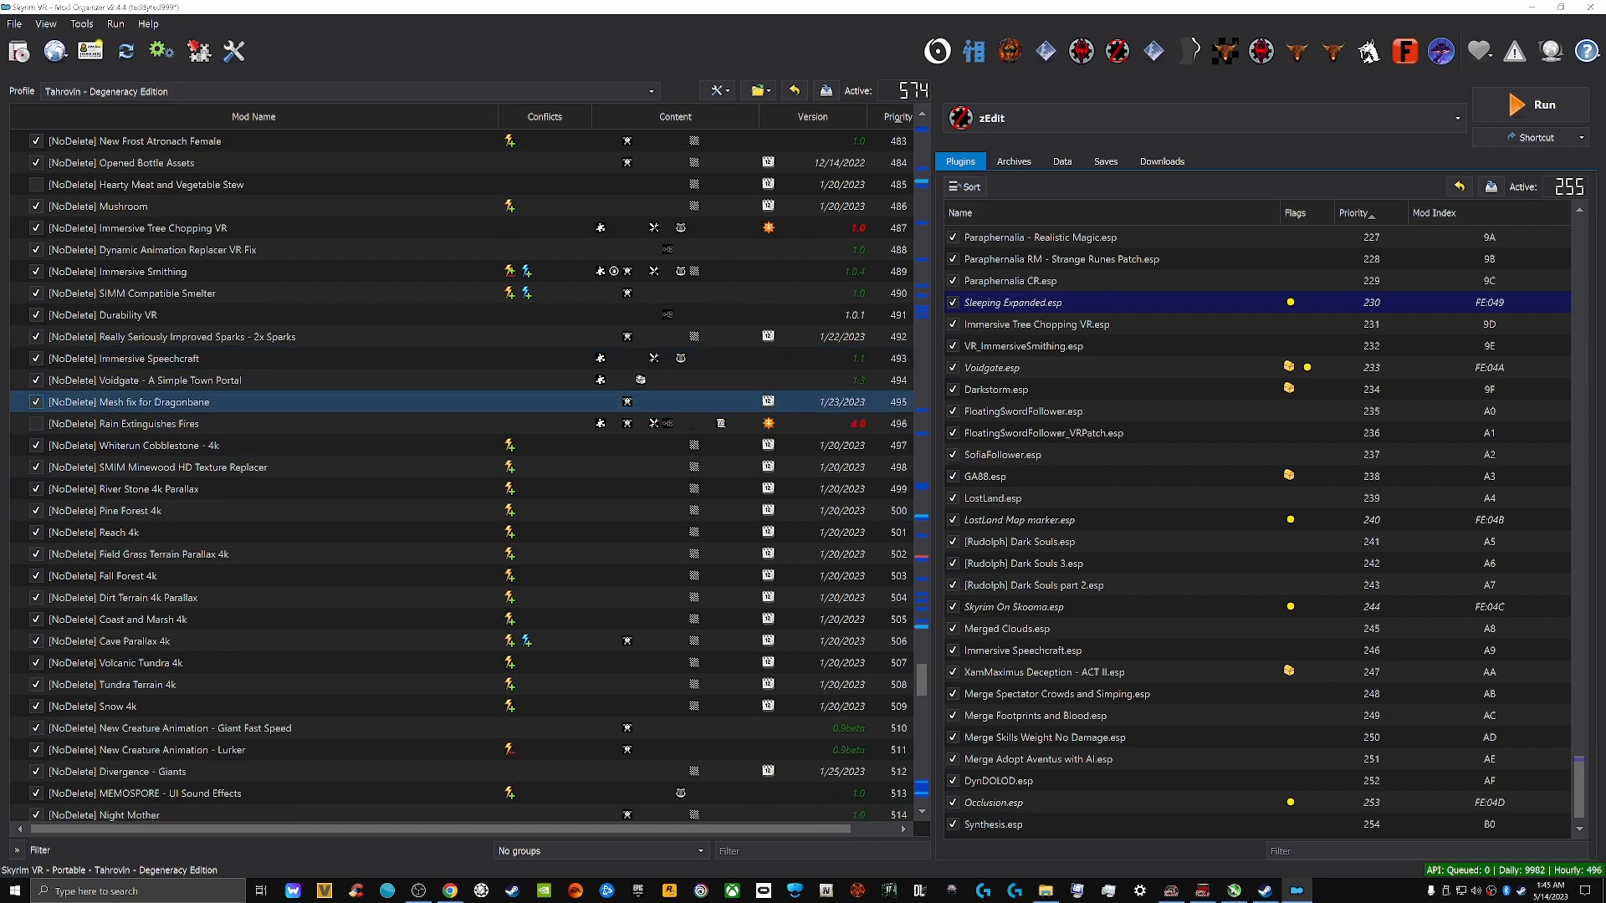
{"action": "left_click", "coordinate": [209, 380]}
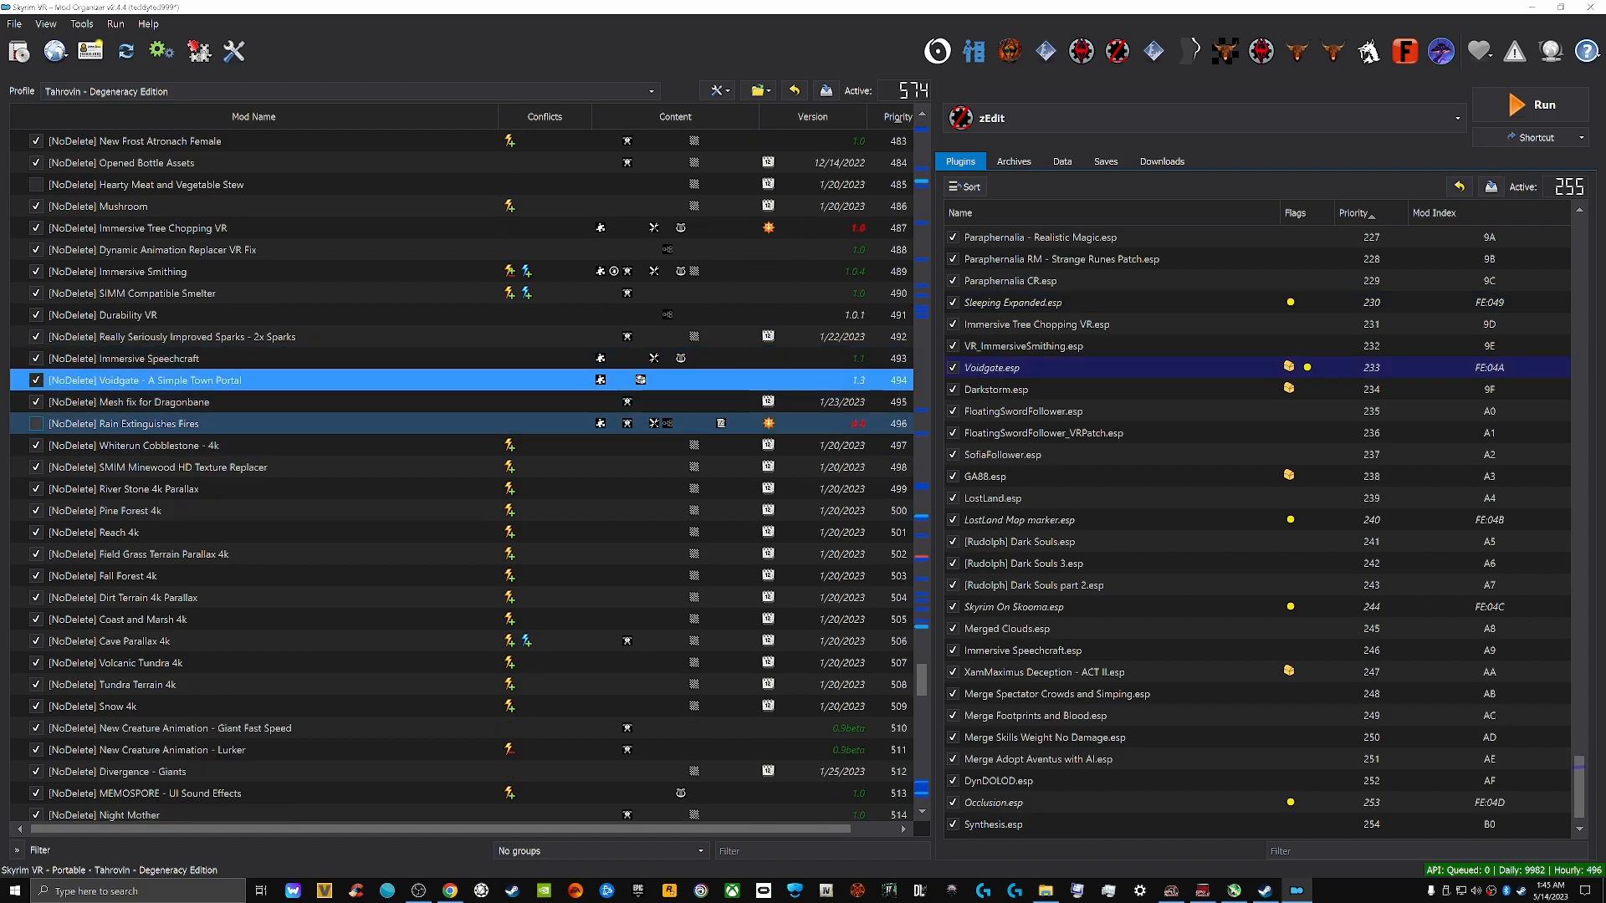
{"action": "scroll", "coordinate": [209, 335], "scroll_direction": "down", "scroll_amount": 2}
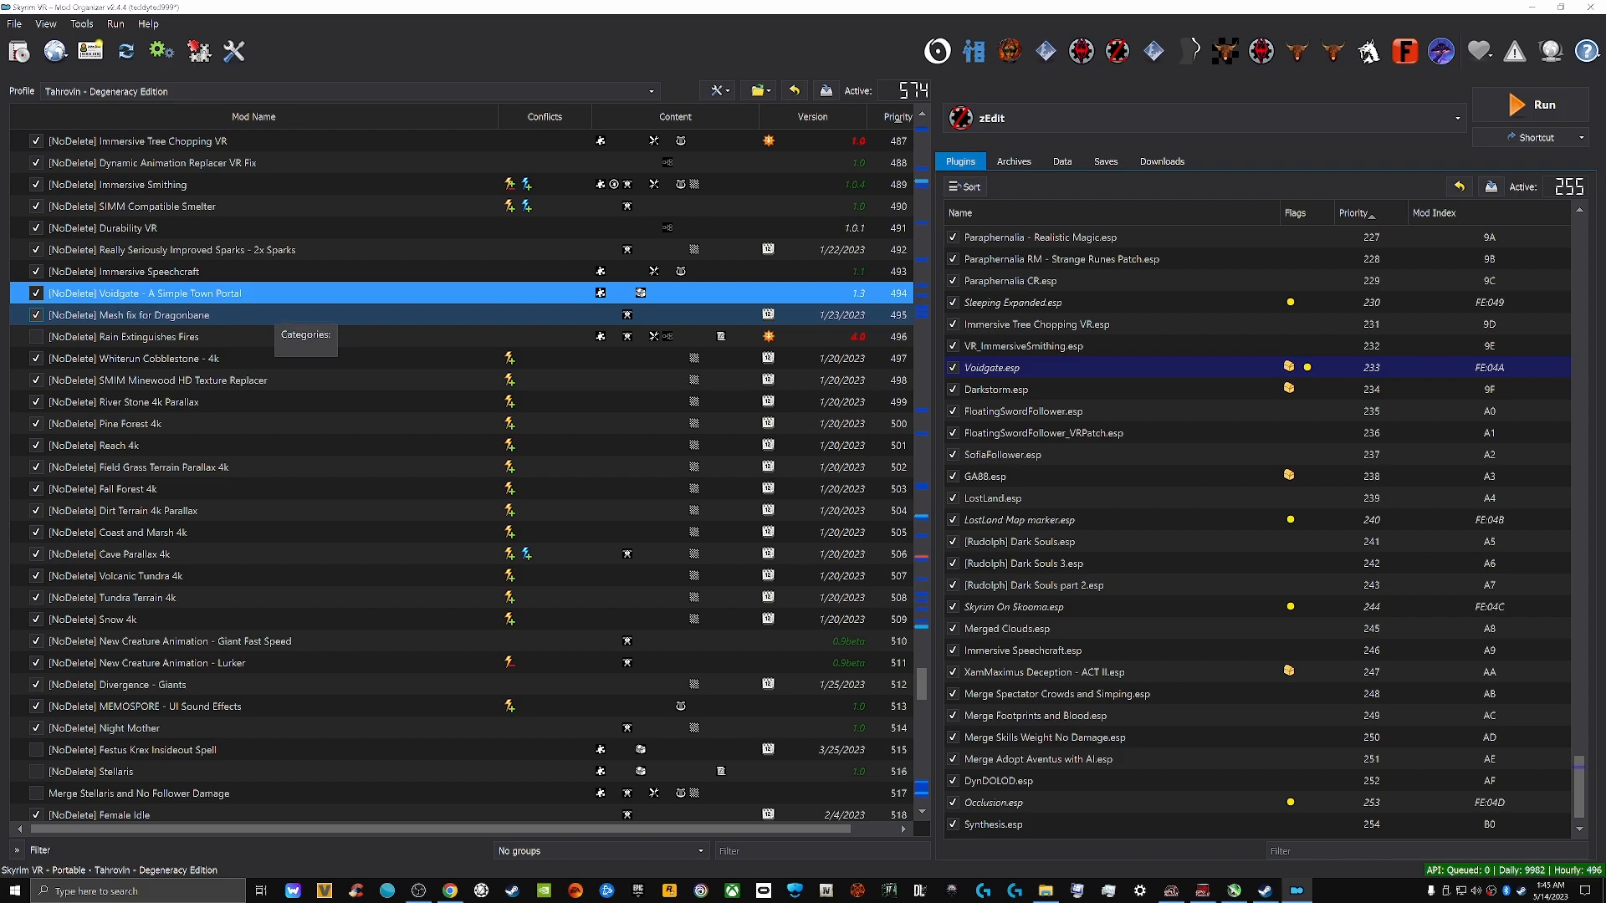
{"action": "left_click", "coordinate": [273, 312]}
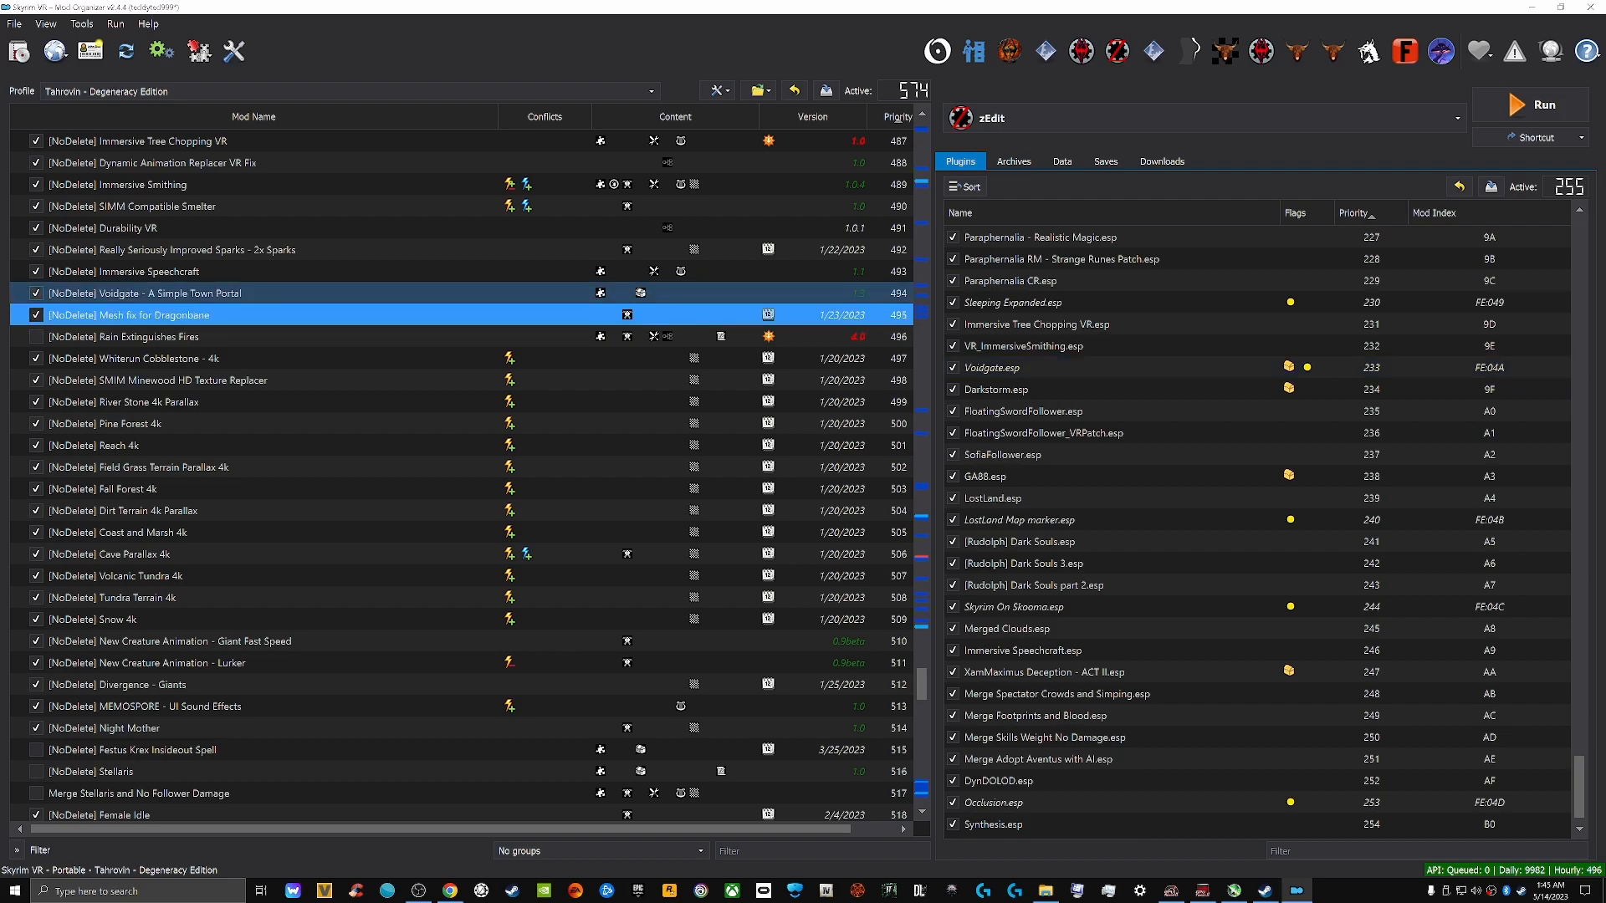
{"action": "left_click", "coordinate": [273, 292]}
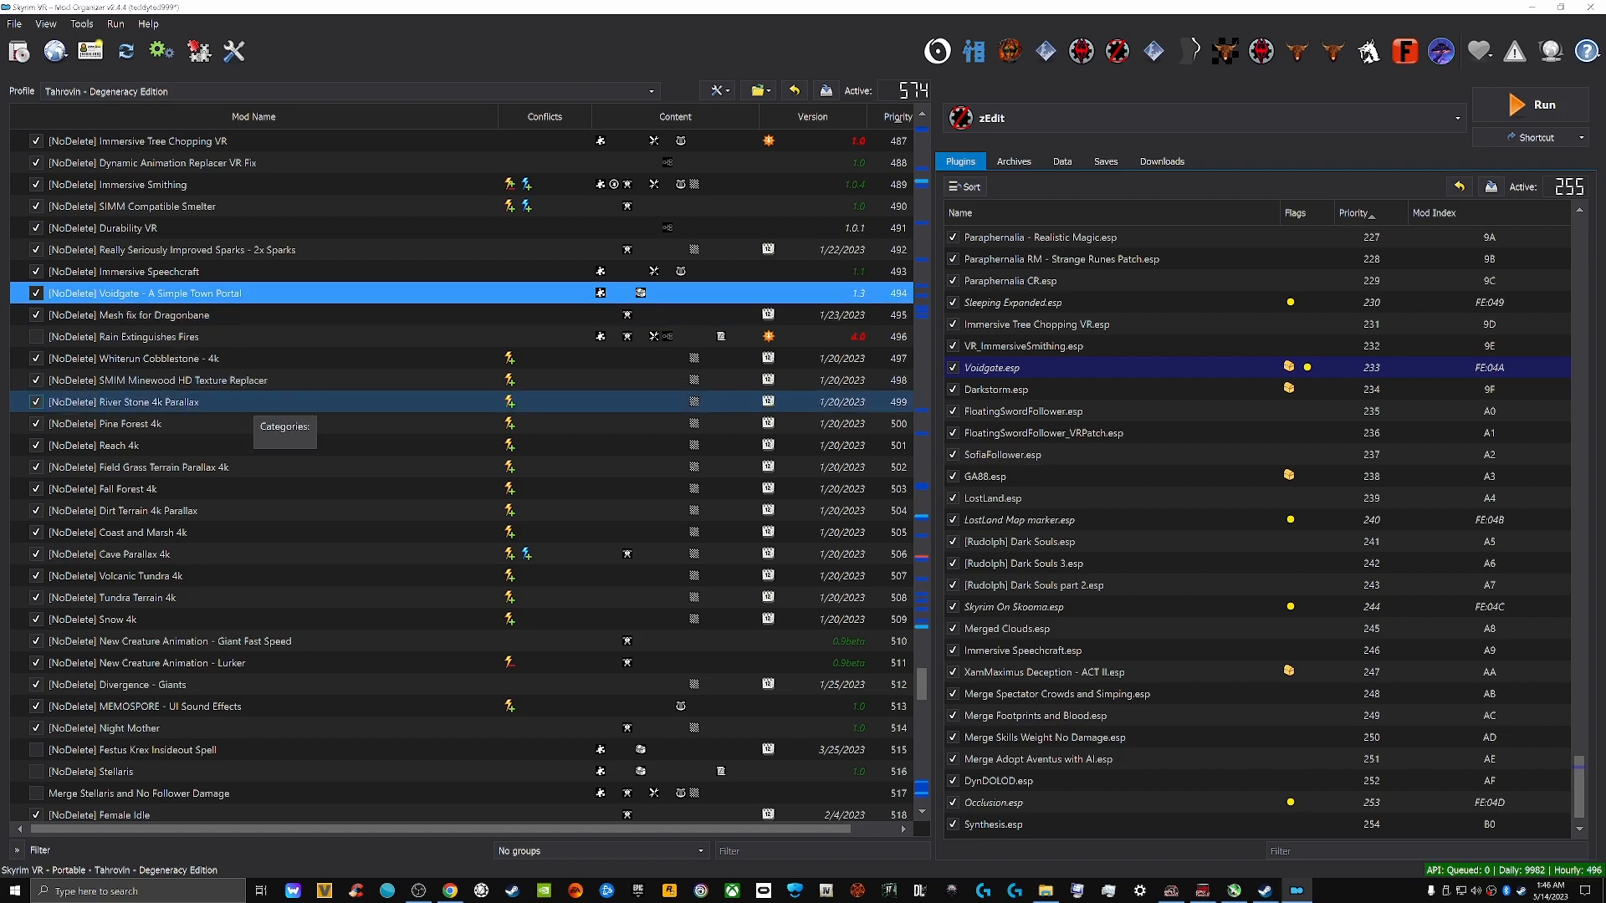
Look down the mod list past the 4k terrain and animation entries to Darkstorm, There Is No Umbra - Chapter III and Skeever
{"action": "scroll", "coordinate": [251, 402], "scroll_direction": "down", "scroll_amount": 3}
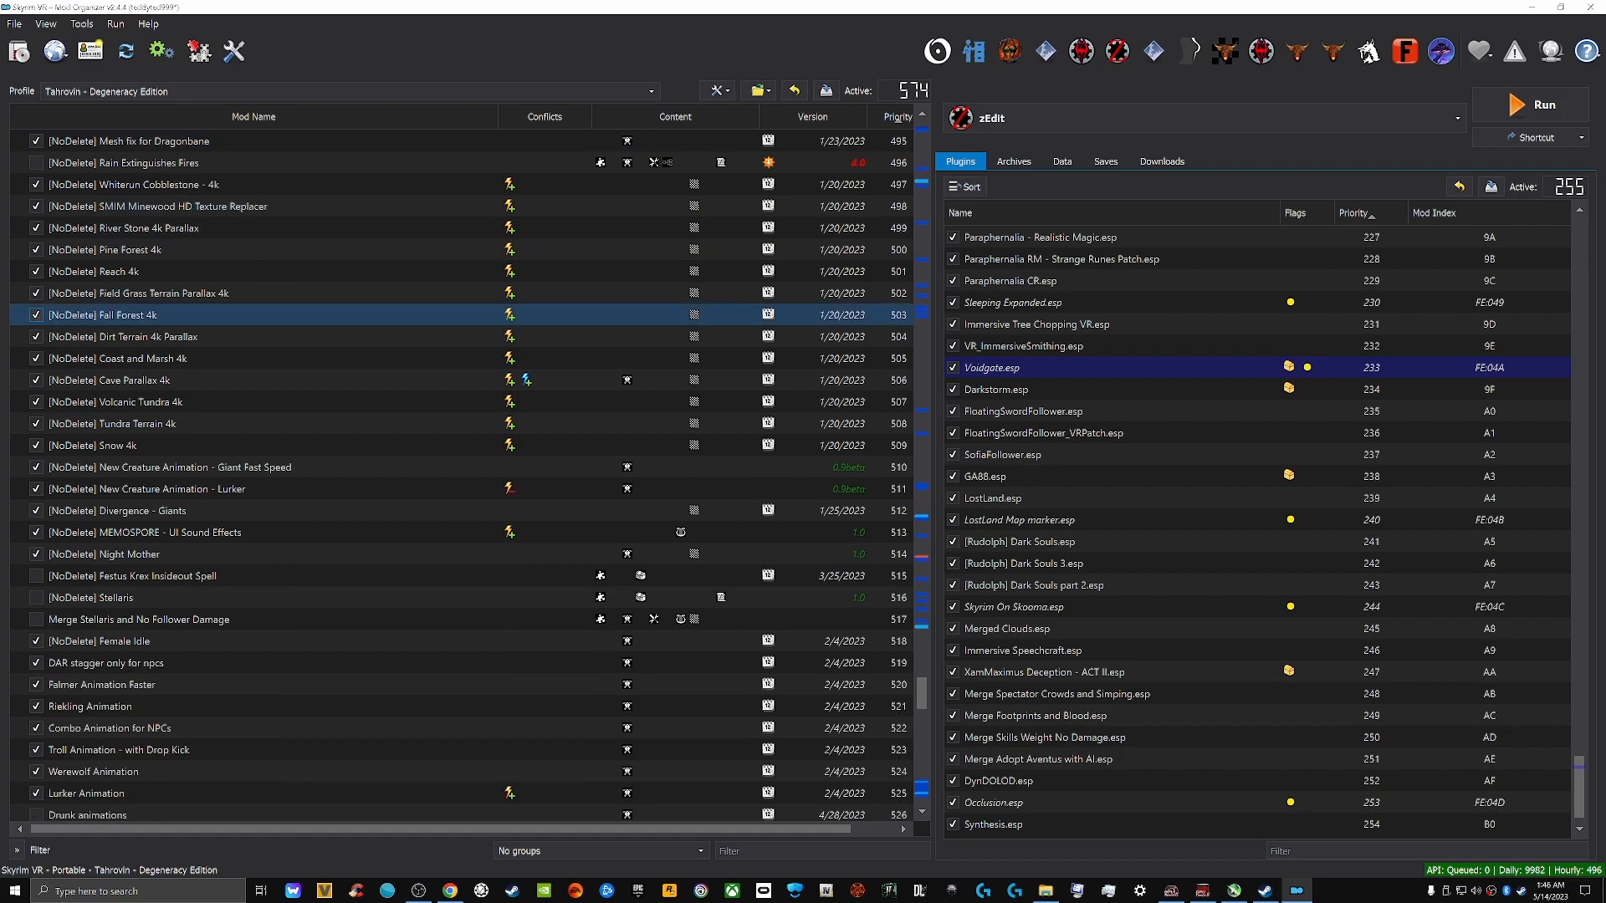
{"action": "scroll", "coordinate": [250, 314], "scroll_direction": "down", "scroll_amount": 4}
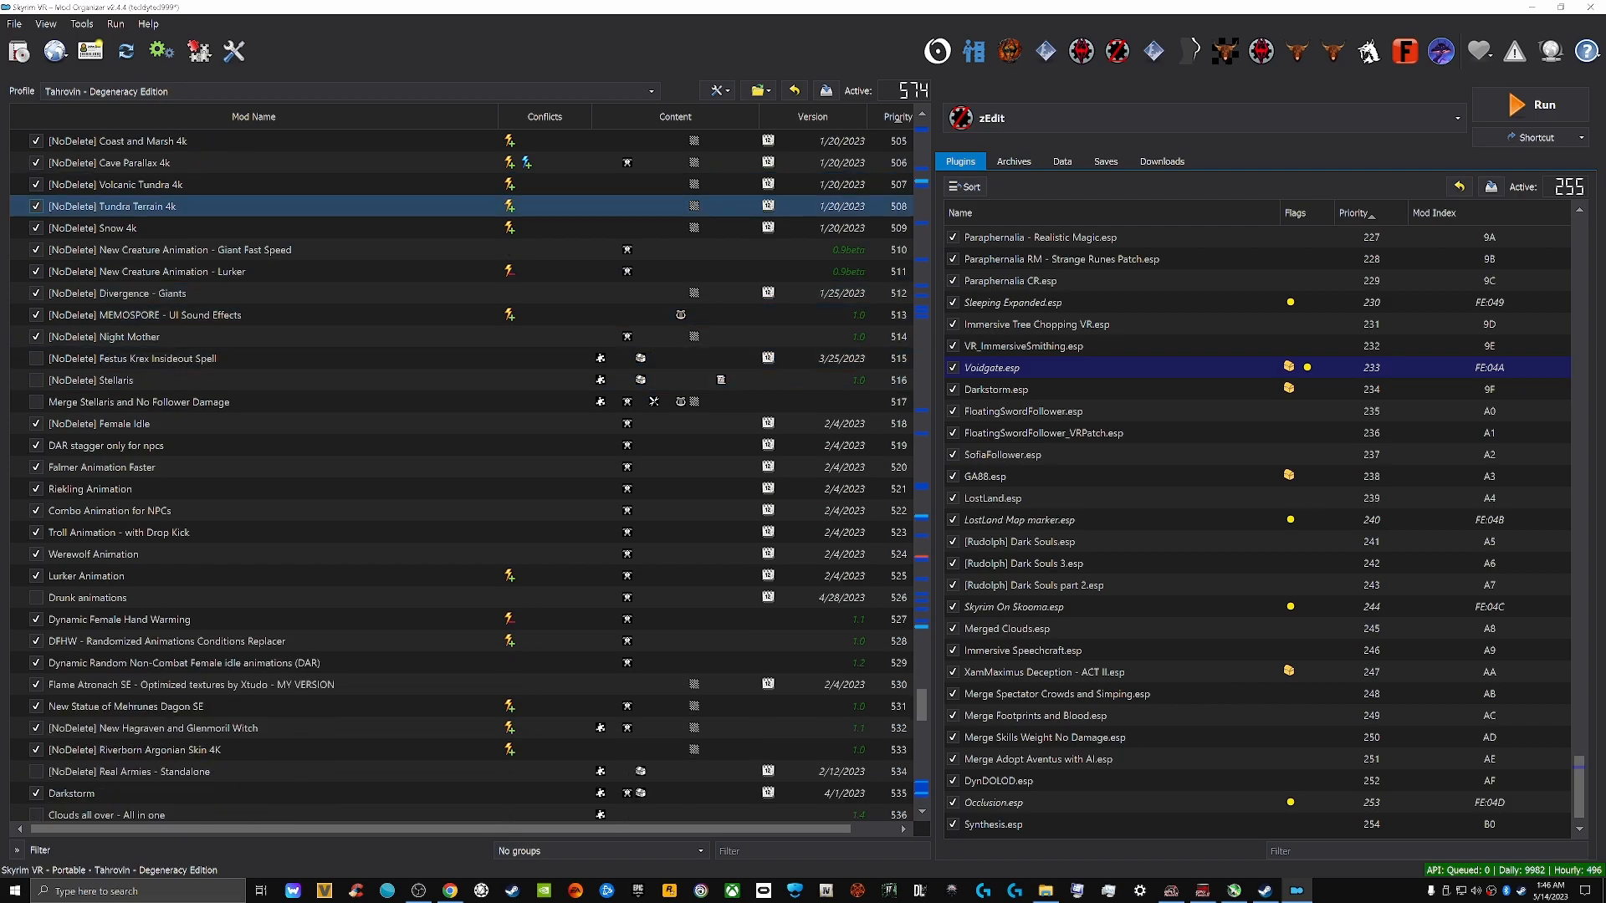
{"action": "scroll", "coordinate": [251, 619], "scroll_direction": "down", "scroll_amount": 2}
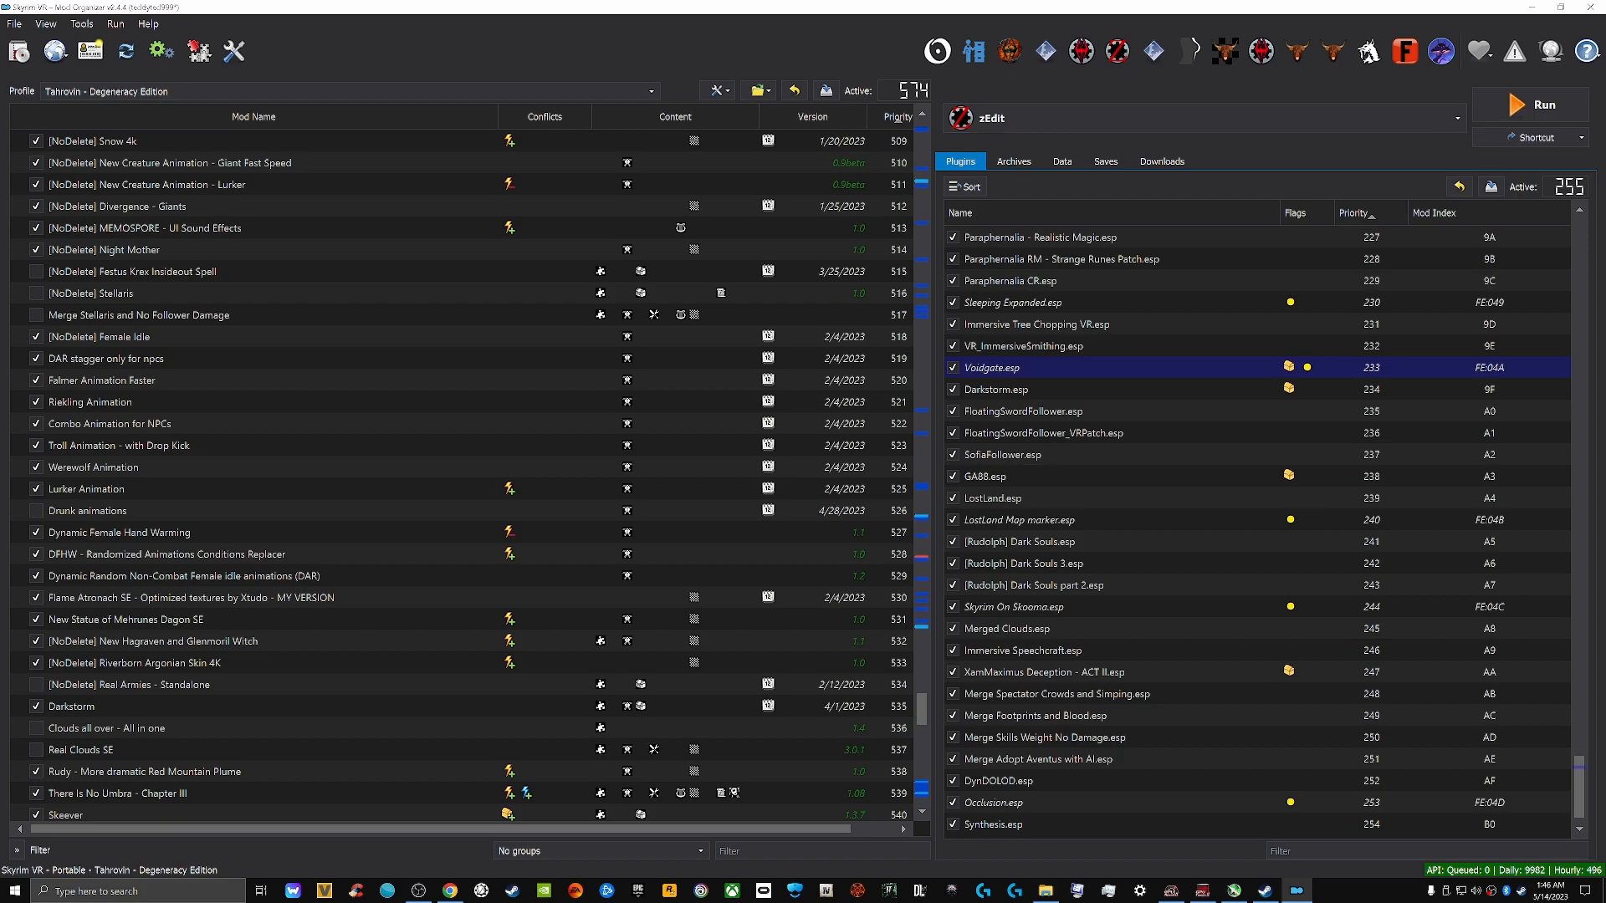
{"action": "key", "text": "super+Down"}
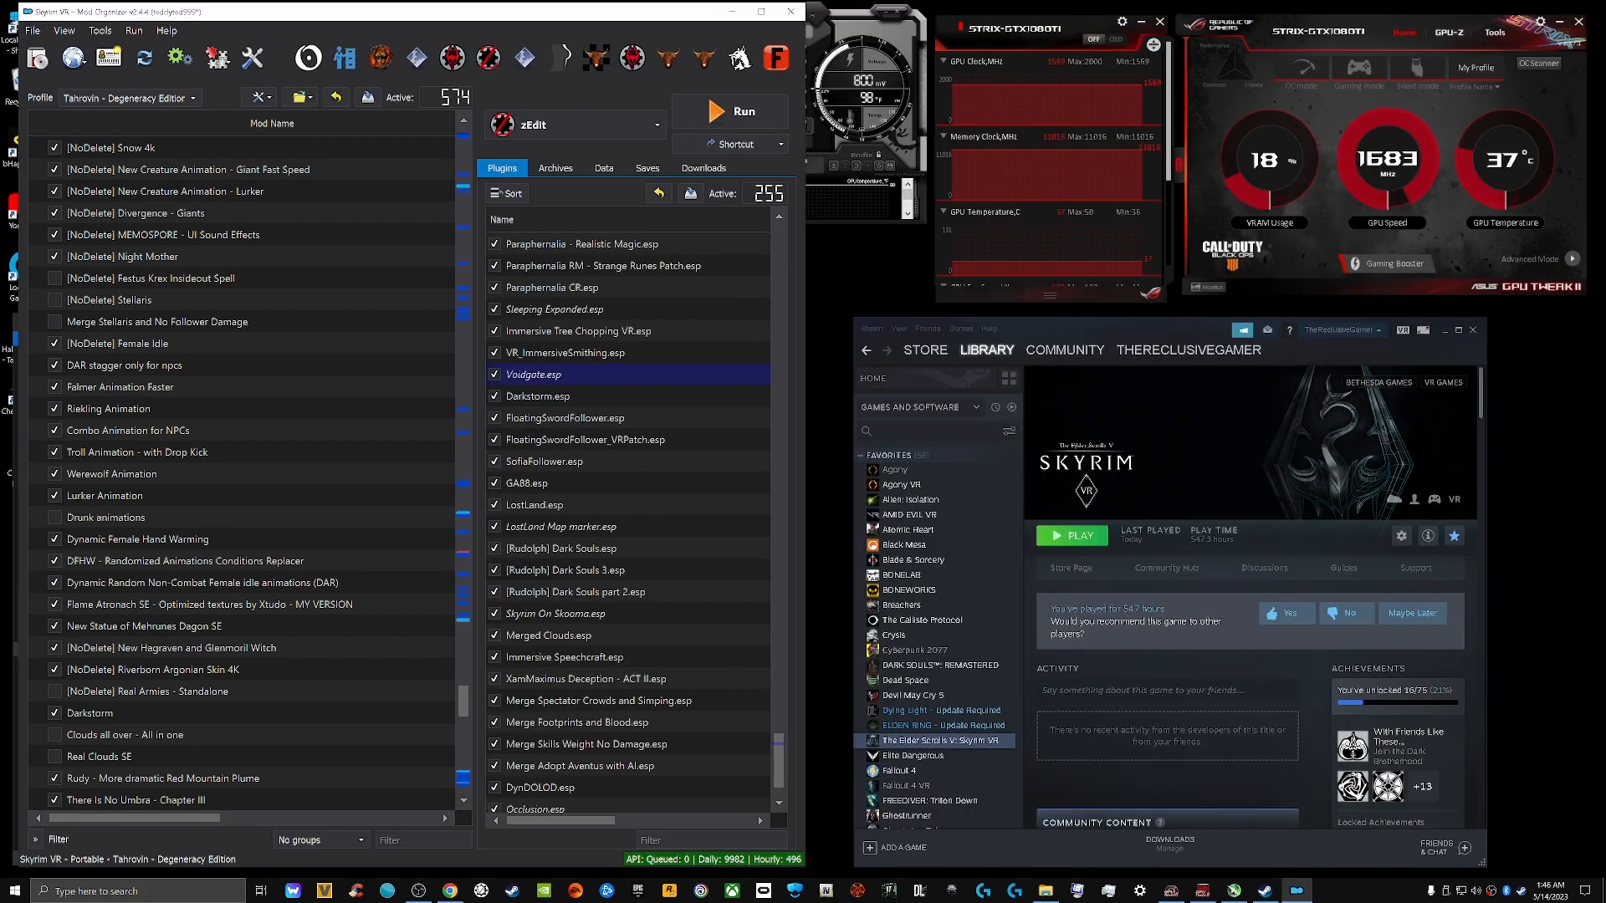
{"action": "left_click", "coordinate": [761, 12]}
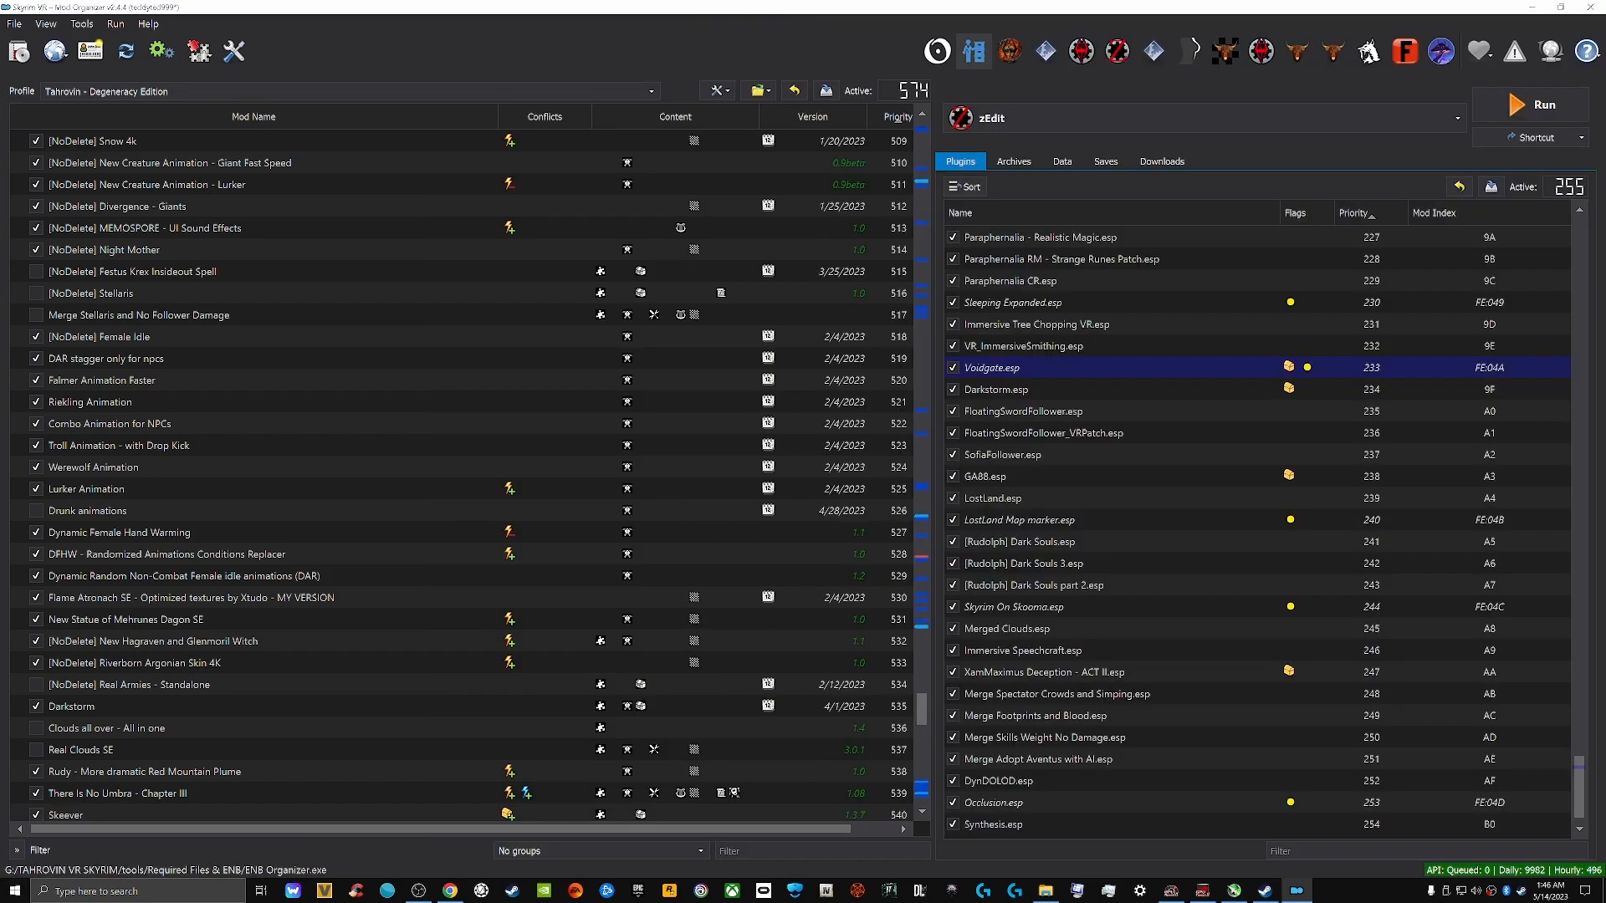
Launch zEdit from Mod Organizer and set its session mode to zMerge
{"action": "left_click", "coordinate": [1531, 105]}
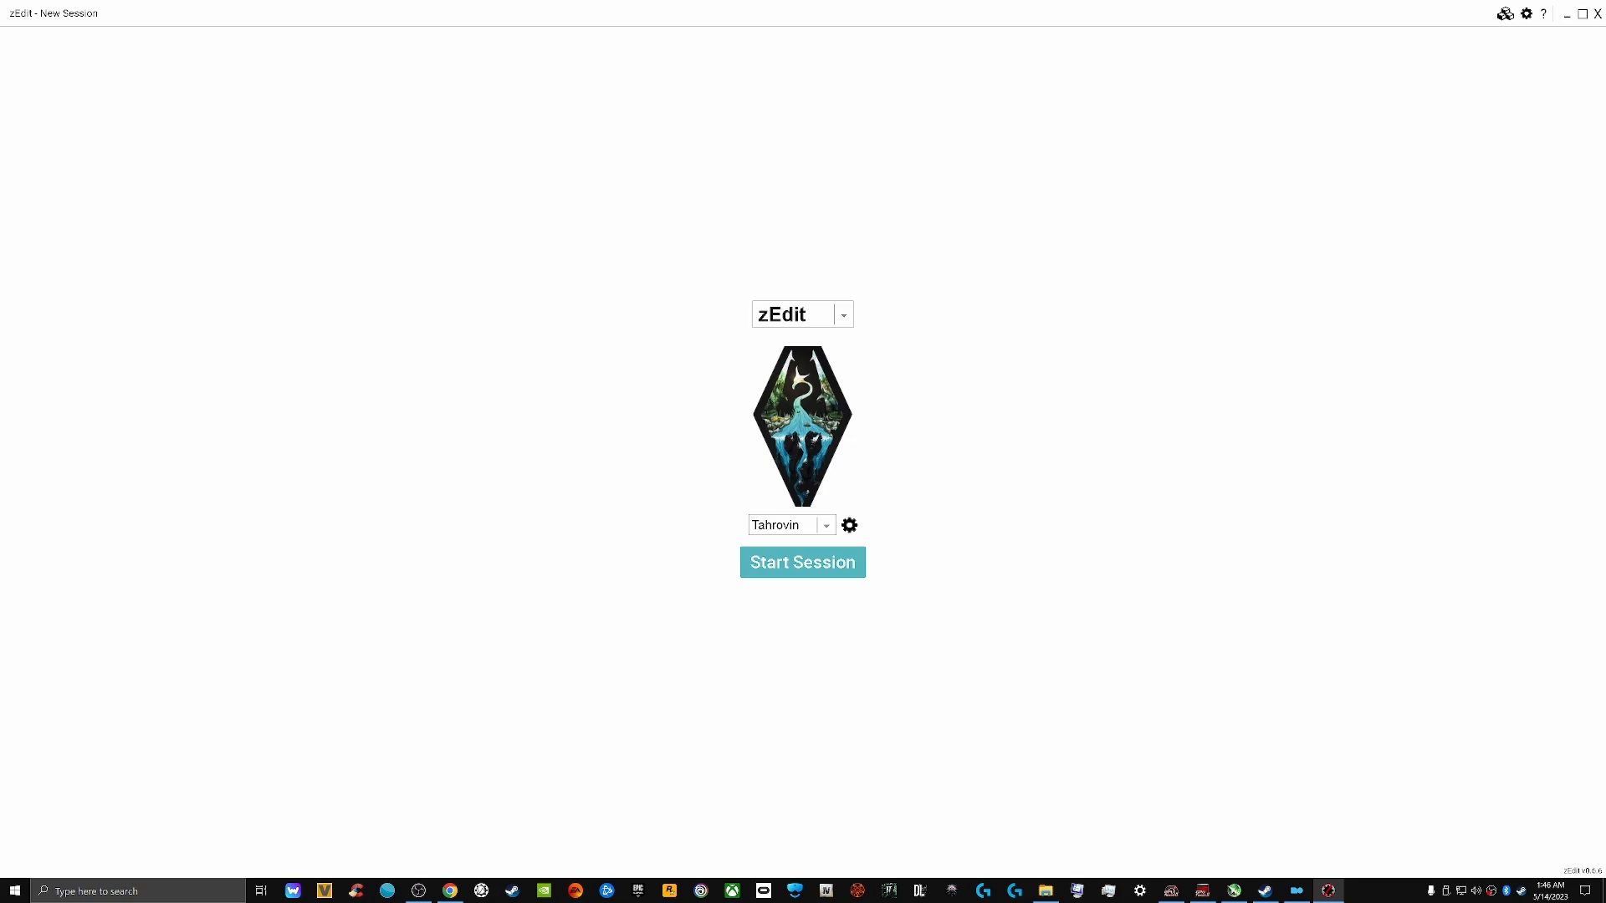
{"action": "left_click", "coordinate": [843, 314]}
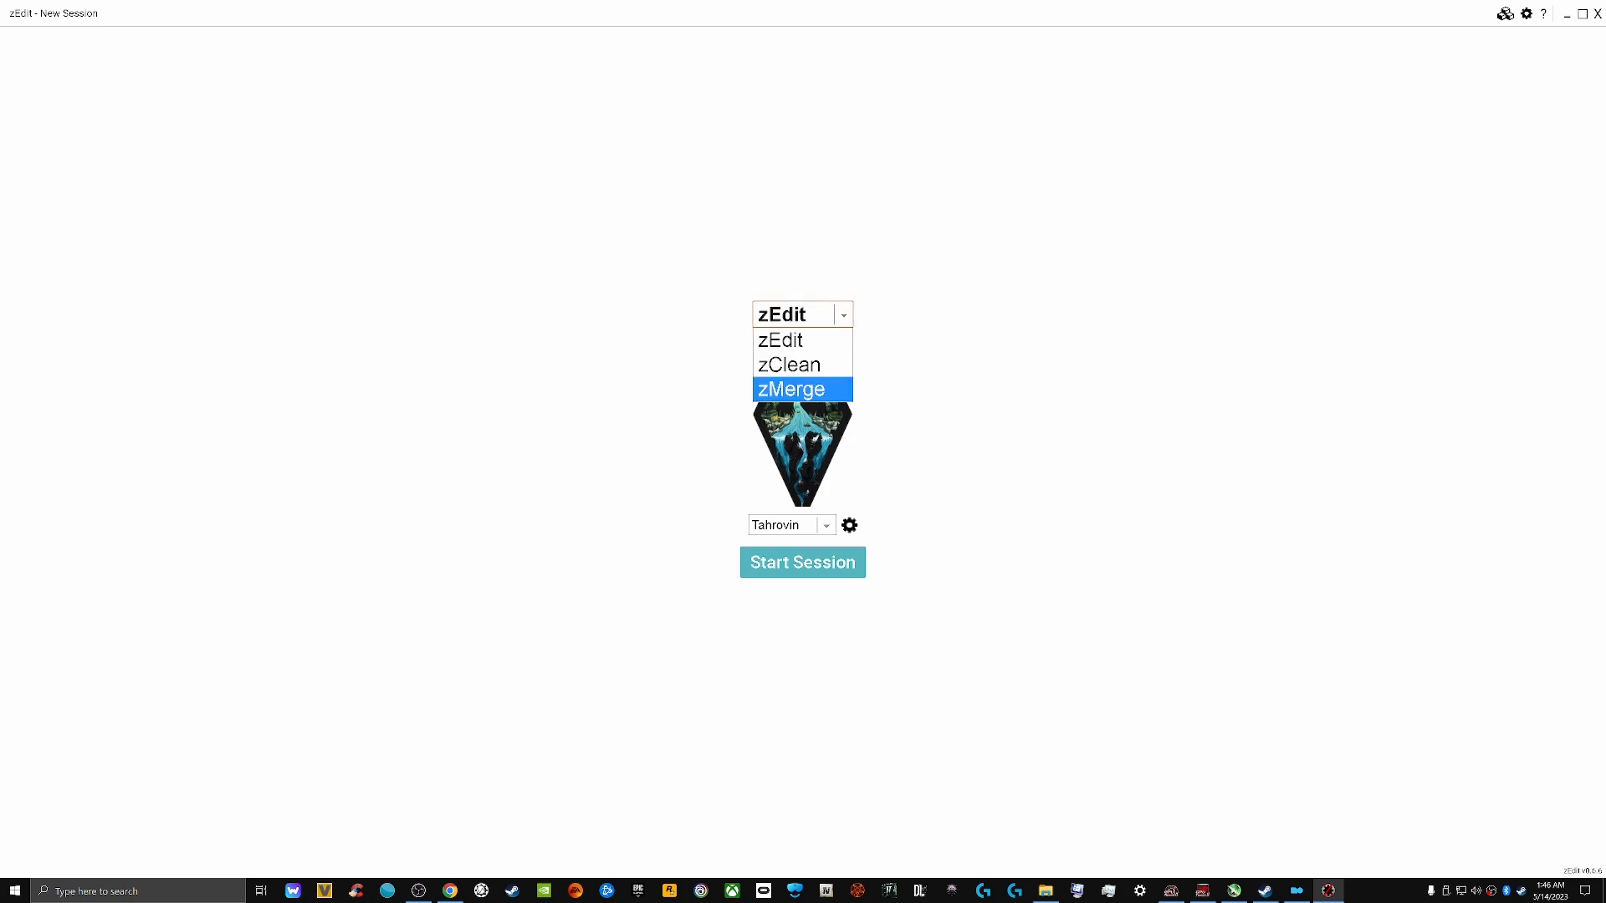
{"action": "key", "text": "Return"}
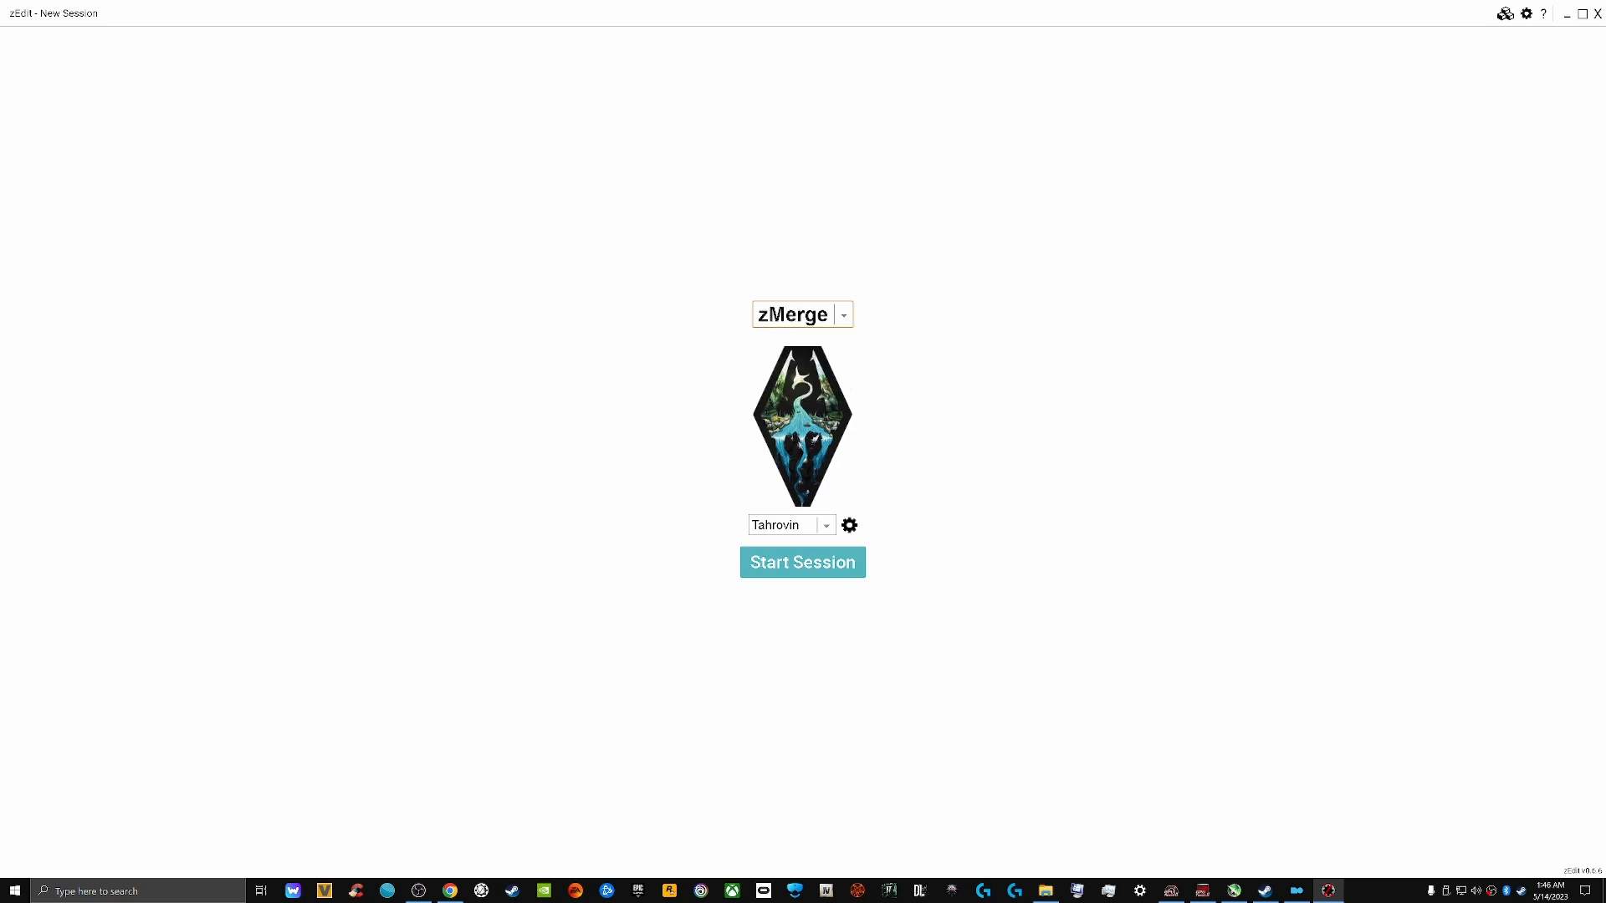
Open the game profile settings, delete the Fallout 4 profile and keep Skyrim SE as the Tahrovin profile's game
{"action": "left_click", "coordinate": [850, 525]}
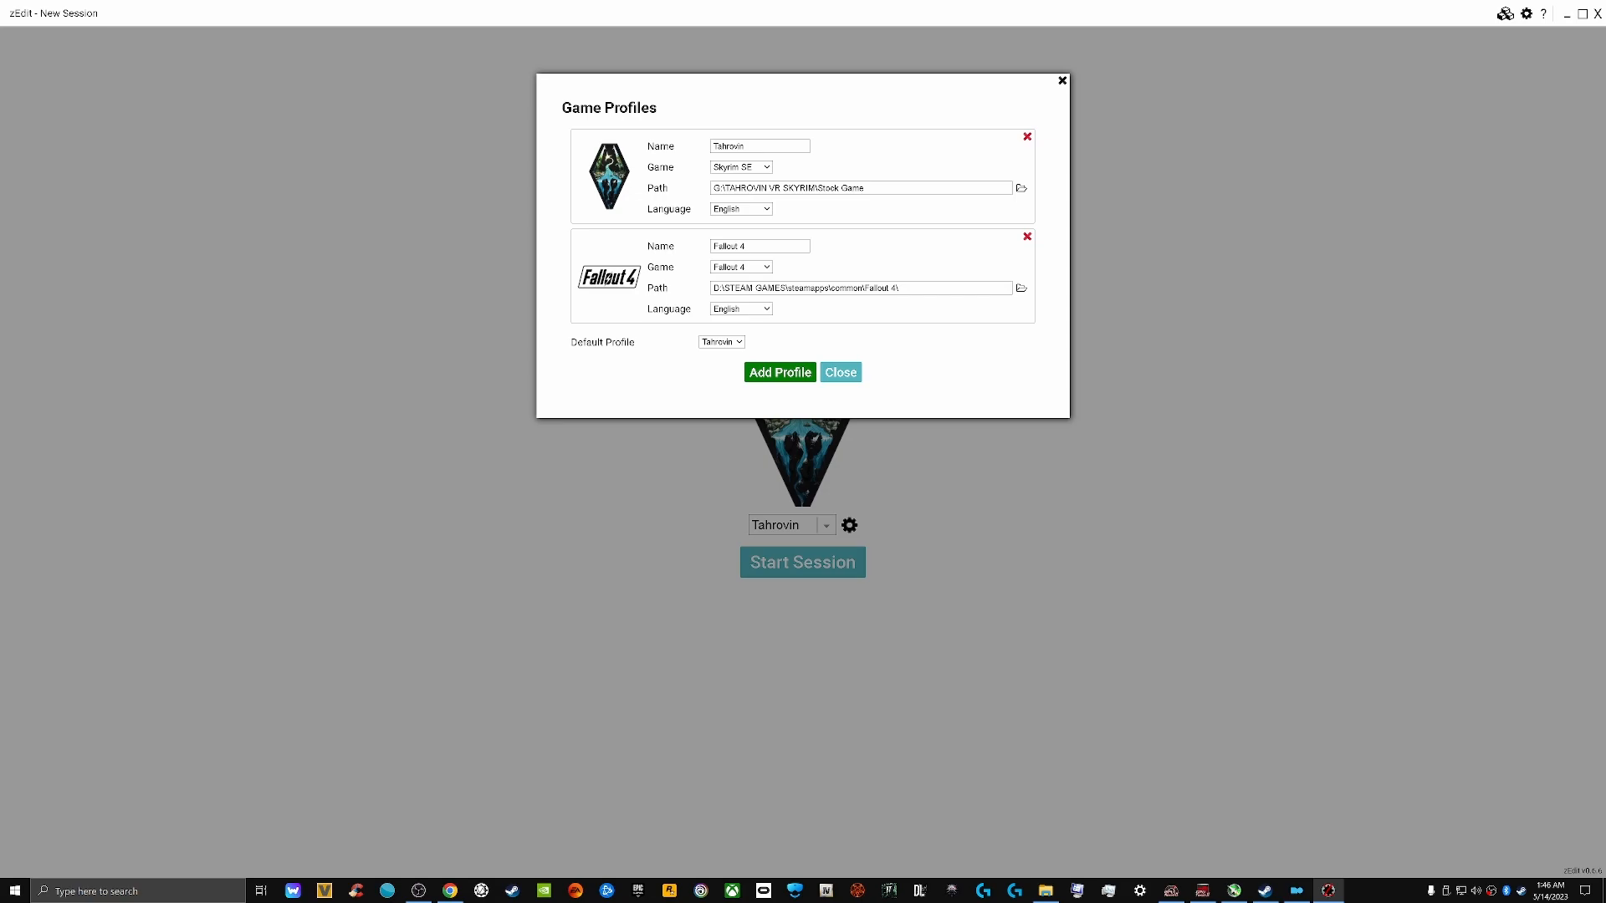
{"action": "left_click", "coordinate": [1027, 237]}
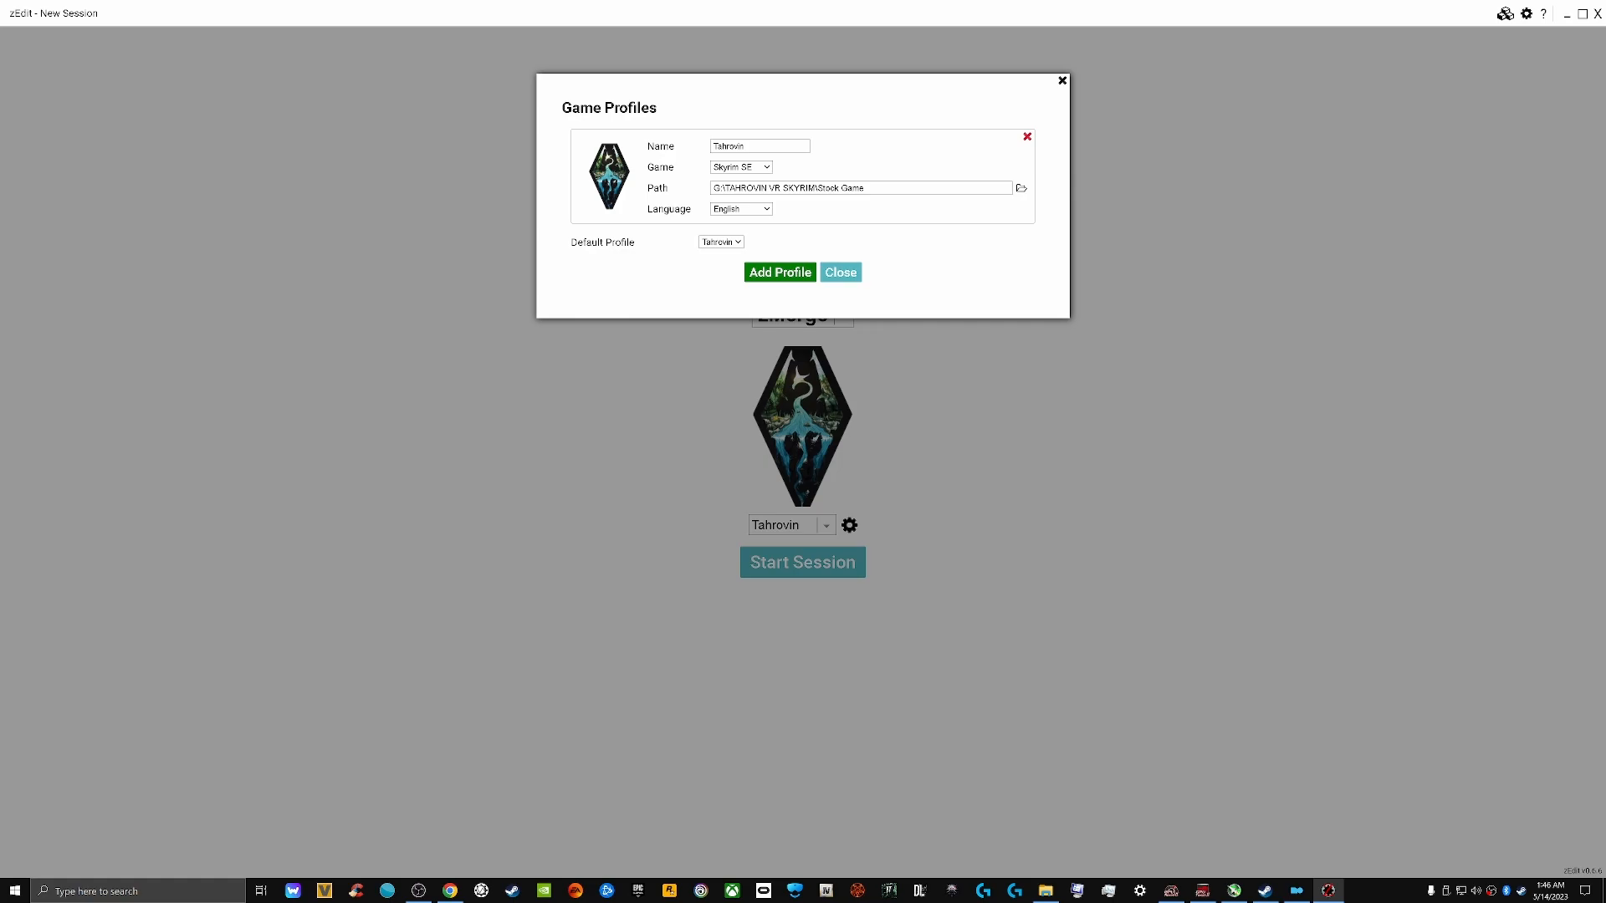
{"action": "left_click", "coordinate": [864, 188]}
{"action": "left_click", "coordinate": [740, 166]}
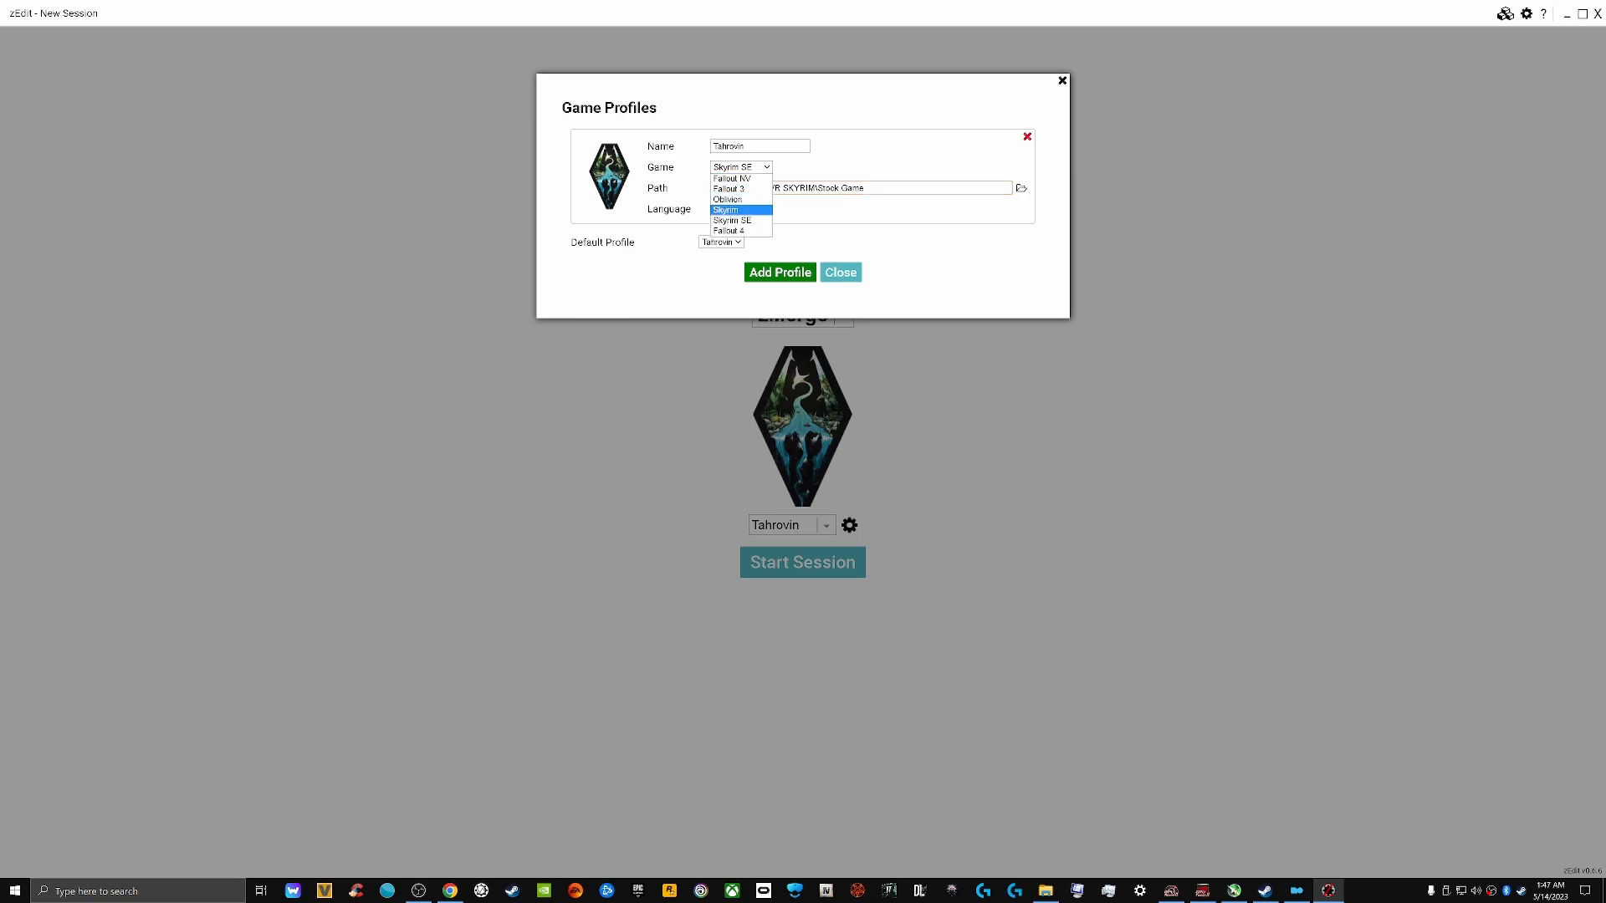
{"action": "key", "text": "Return"}
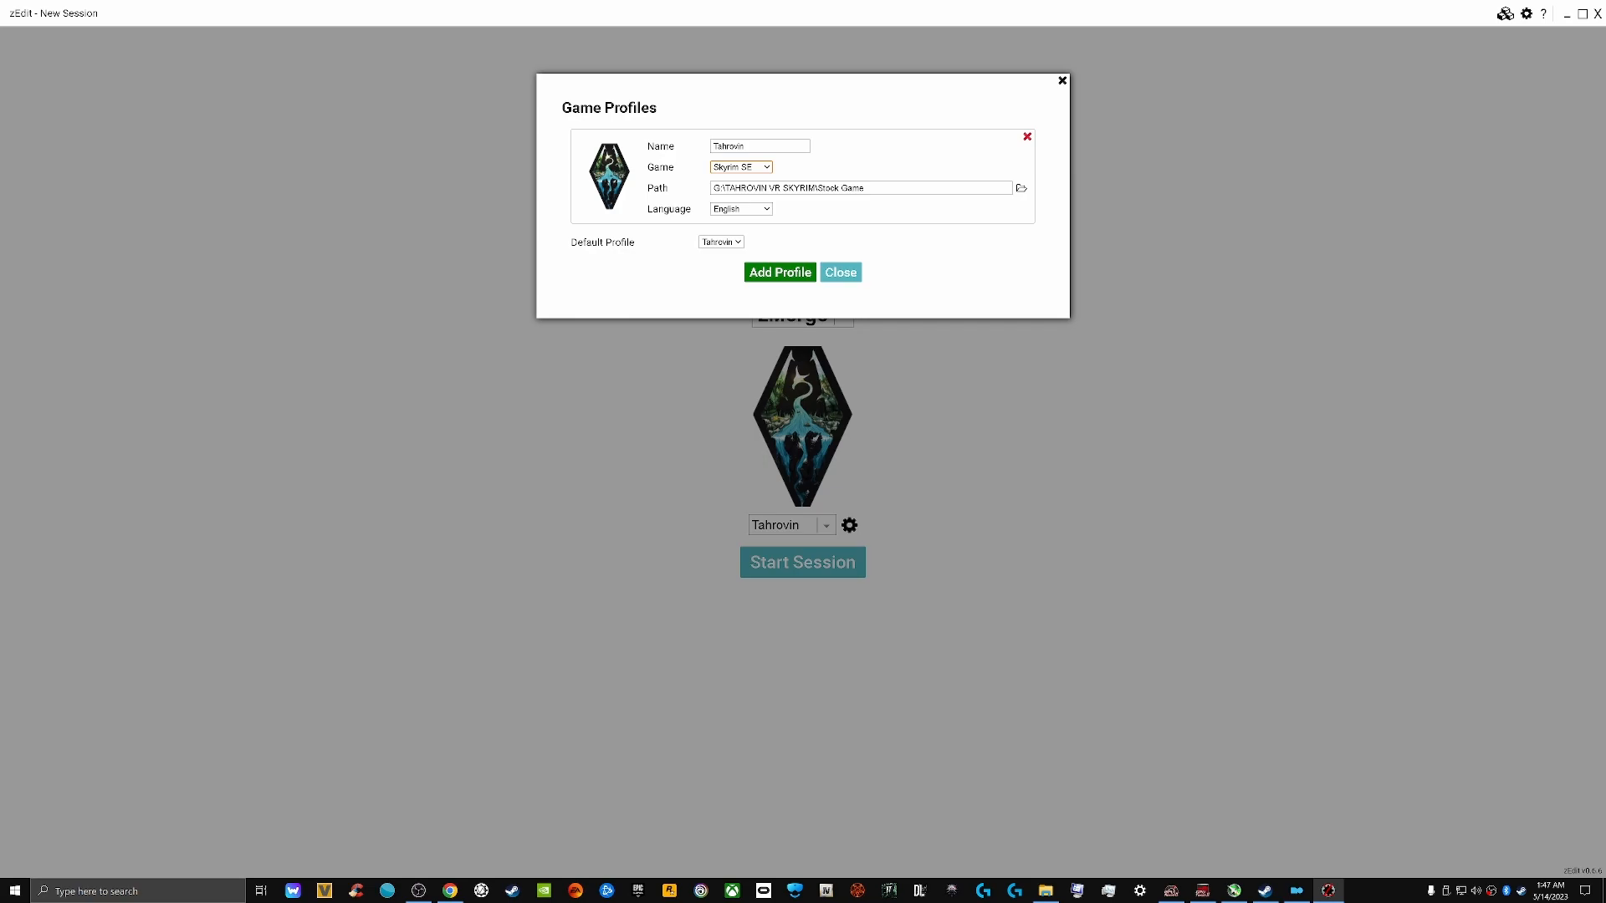
Browse for the Tahrovin profile's game directory, opening the Stock Game folder in TAHROVIN VR SKYRIM on the BEST GAMES (G:) drive
{"action": "left_click", "coordinate": [1021, 187]}
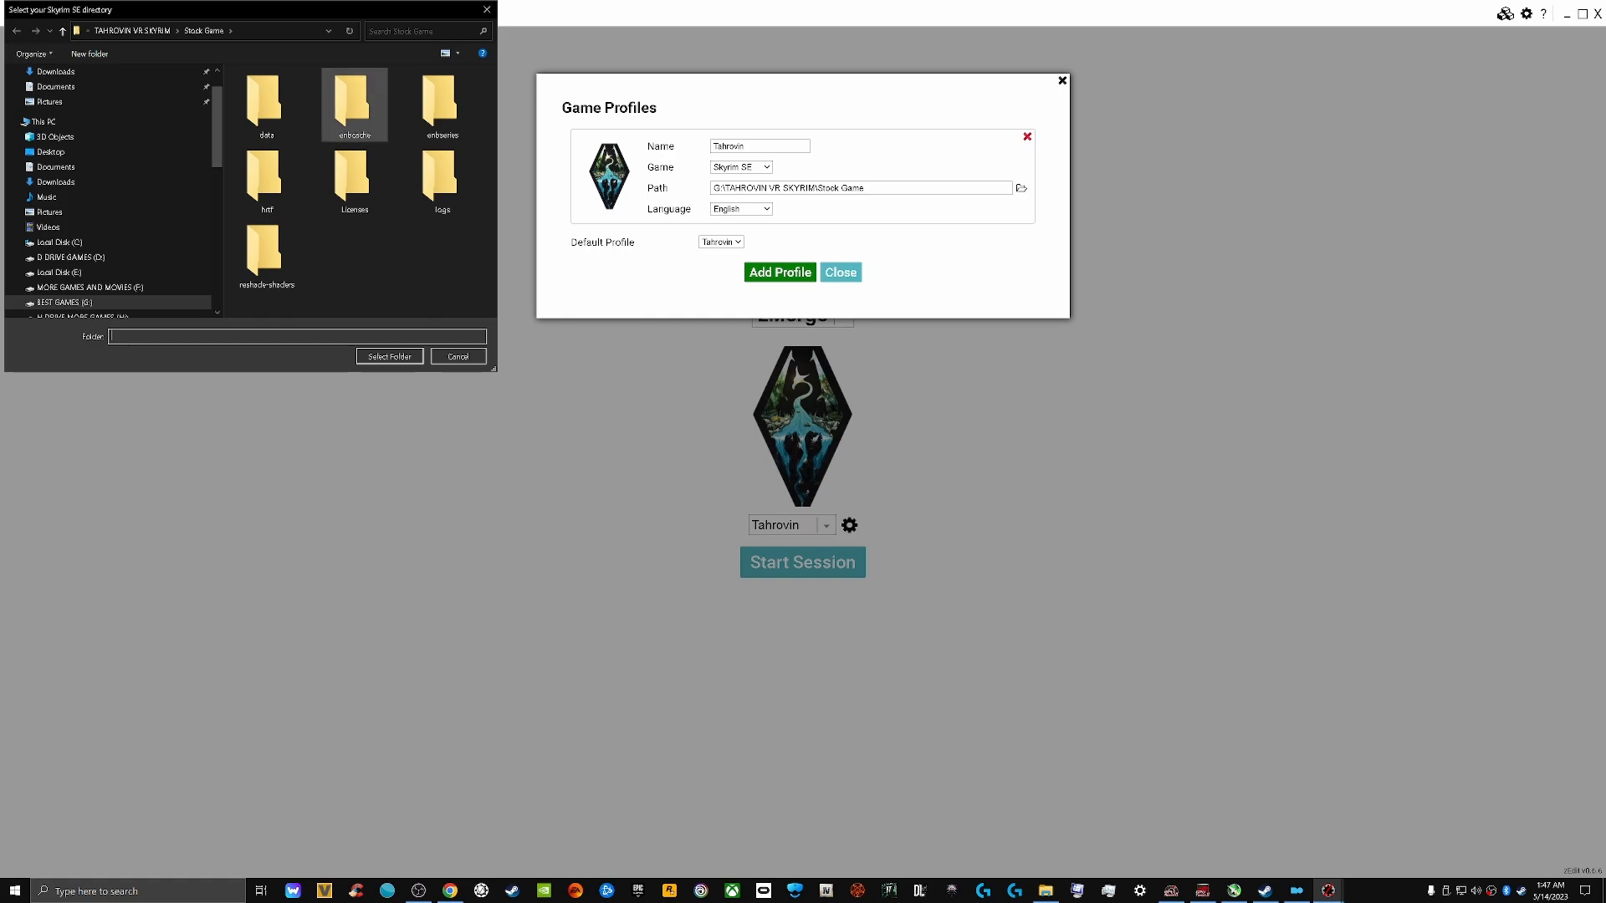
{"action": "left_click_drag", "start_coordinate": [360, 9], "coordinate": [610, 352]}
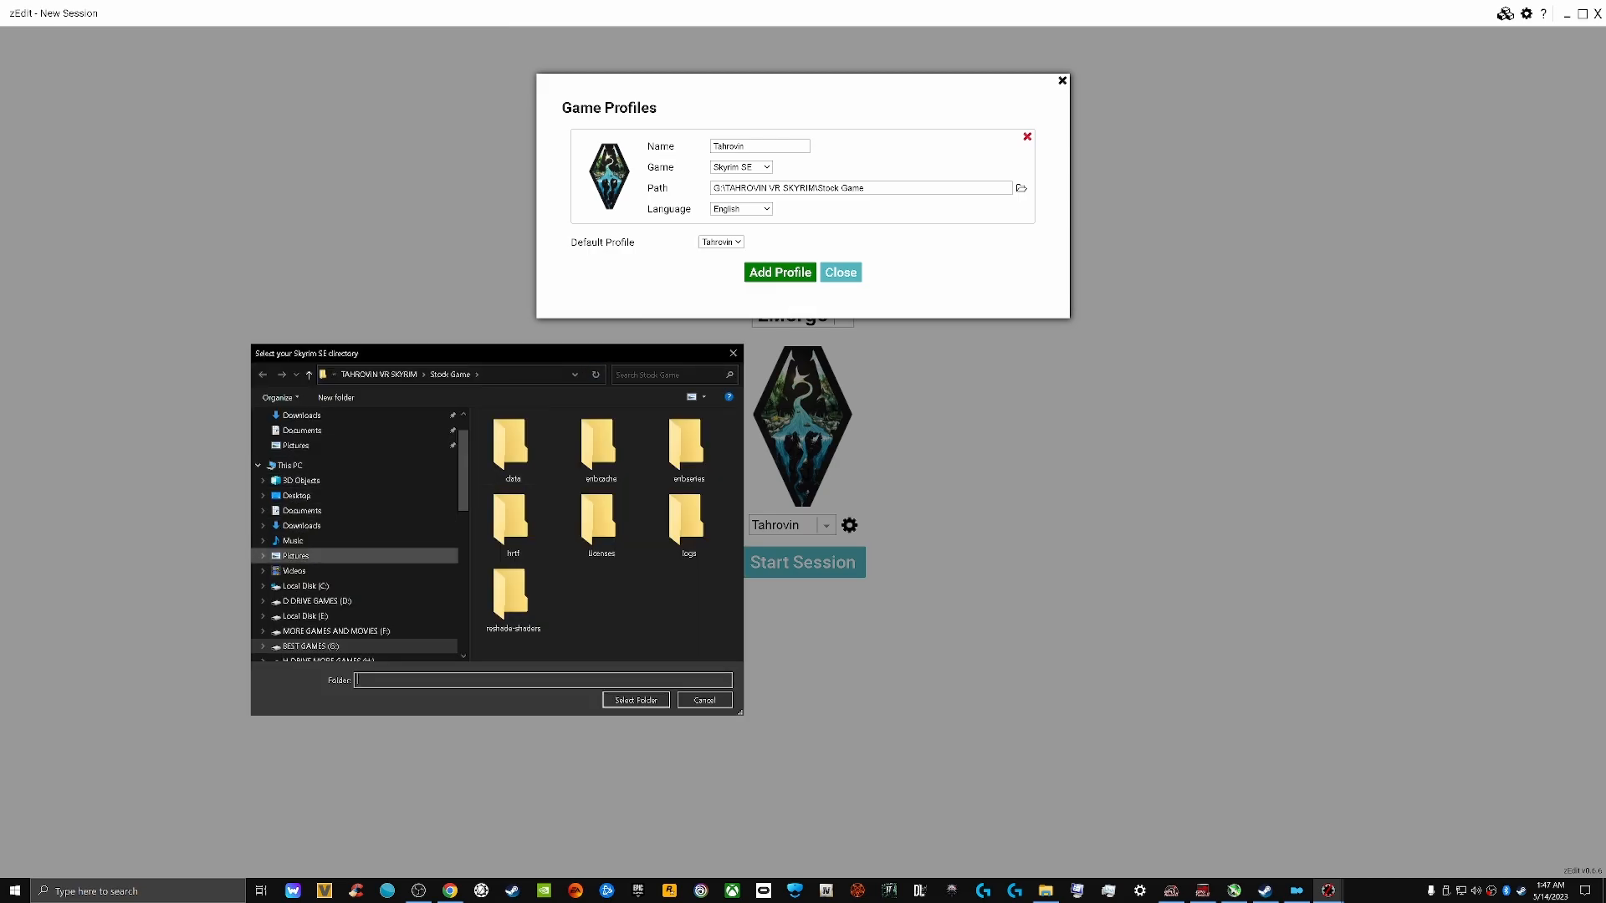
{"action": "scroll", "coordinate": [351, 575], "scroll_direction": "down", "scroll_amount": 2}
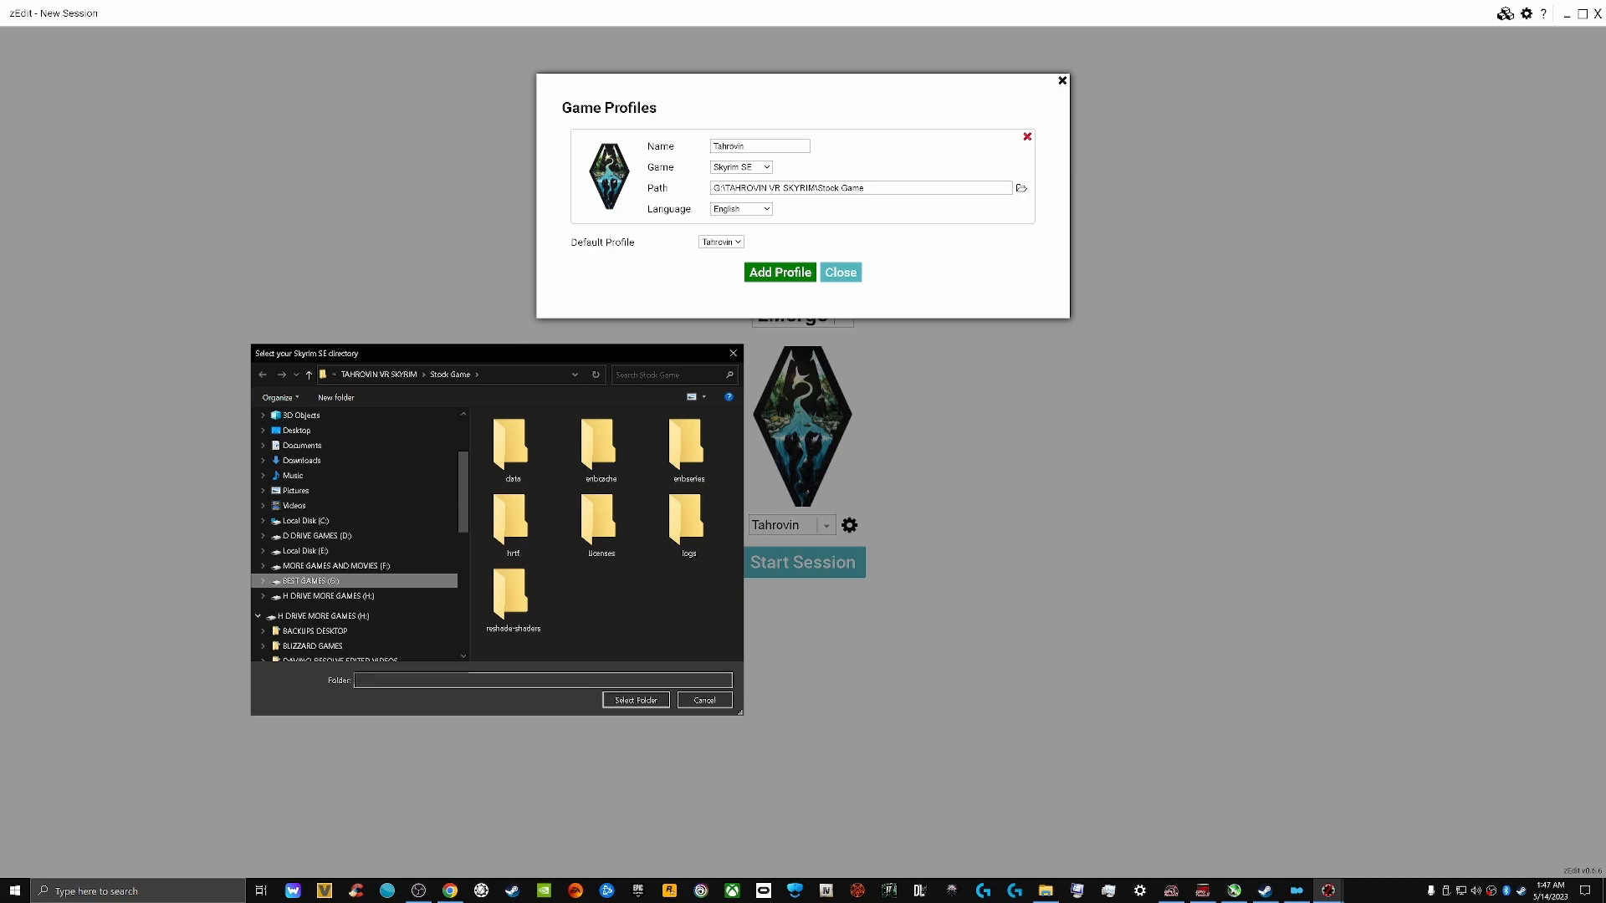
{"action": "left_click", "coordinate": [309, 581]}
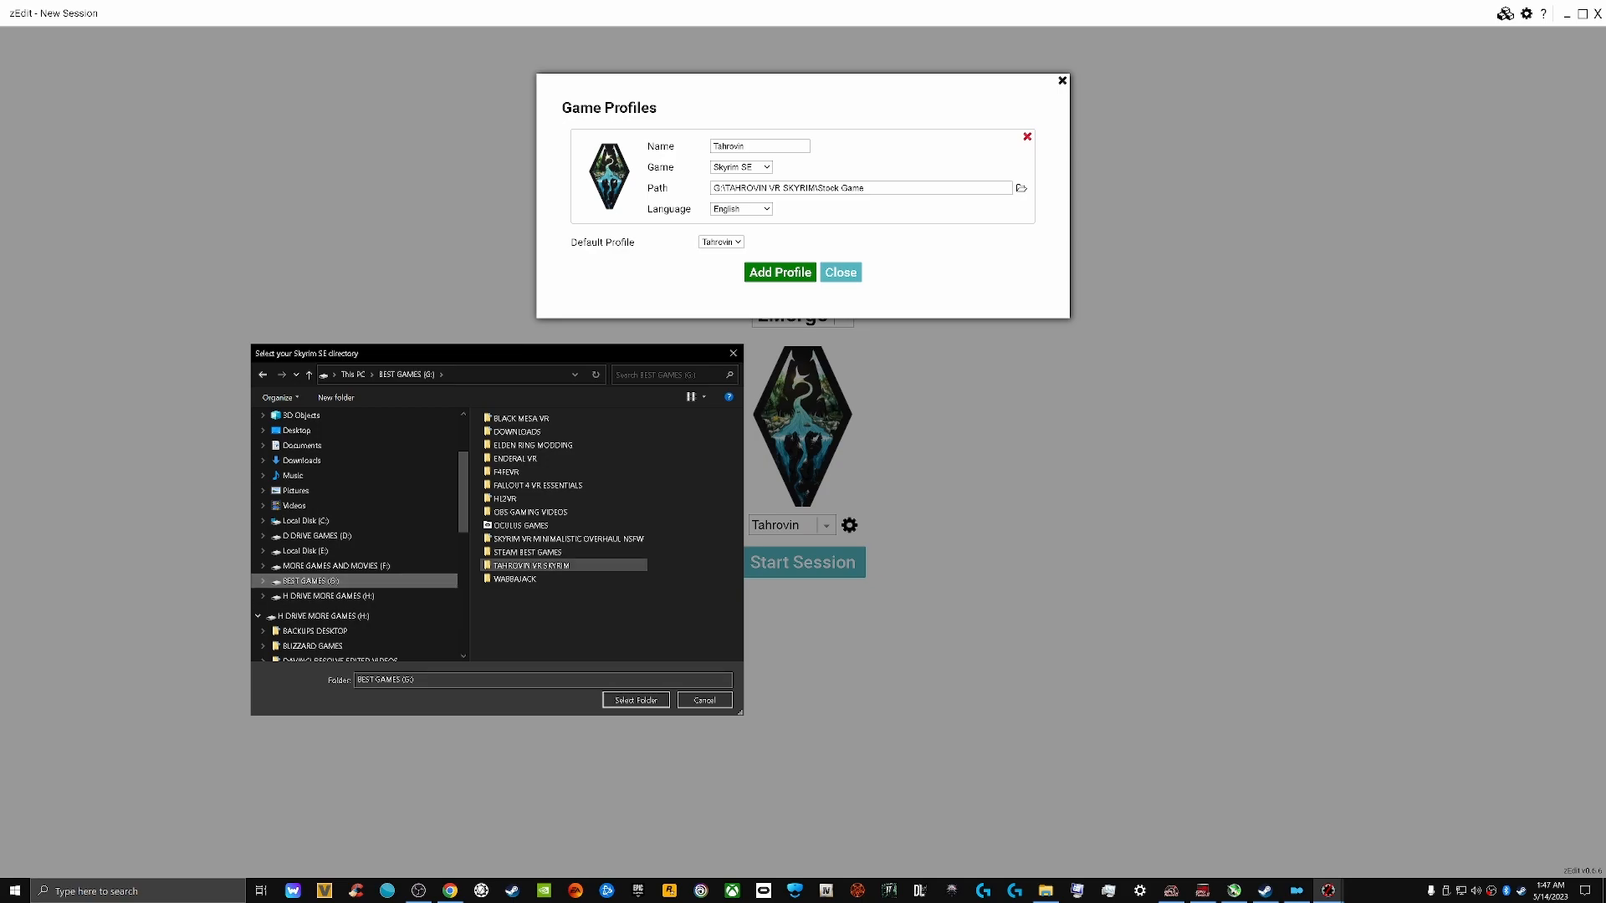
{"action": "double_click", "coordinate": [532, 565]}
{"action": "scroll", "coordinate": [518, 543], "scroll_direction": "down", "scroll_amount": 2}
{"action": "scroll", "coordinate": [569, 537], "scroll_direction": "down", "scroll_amount": 1}
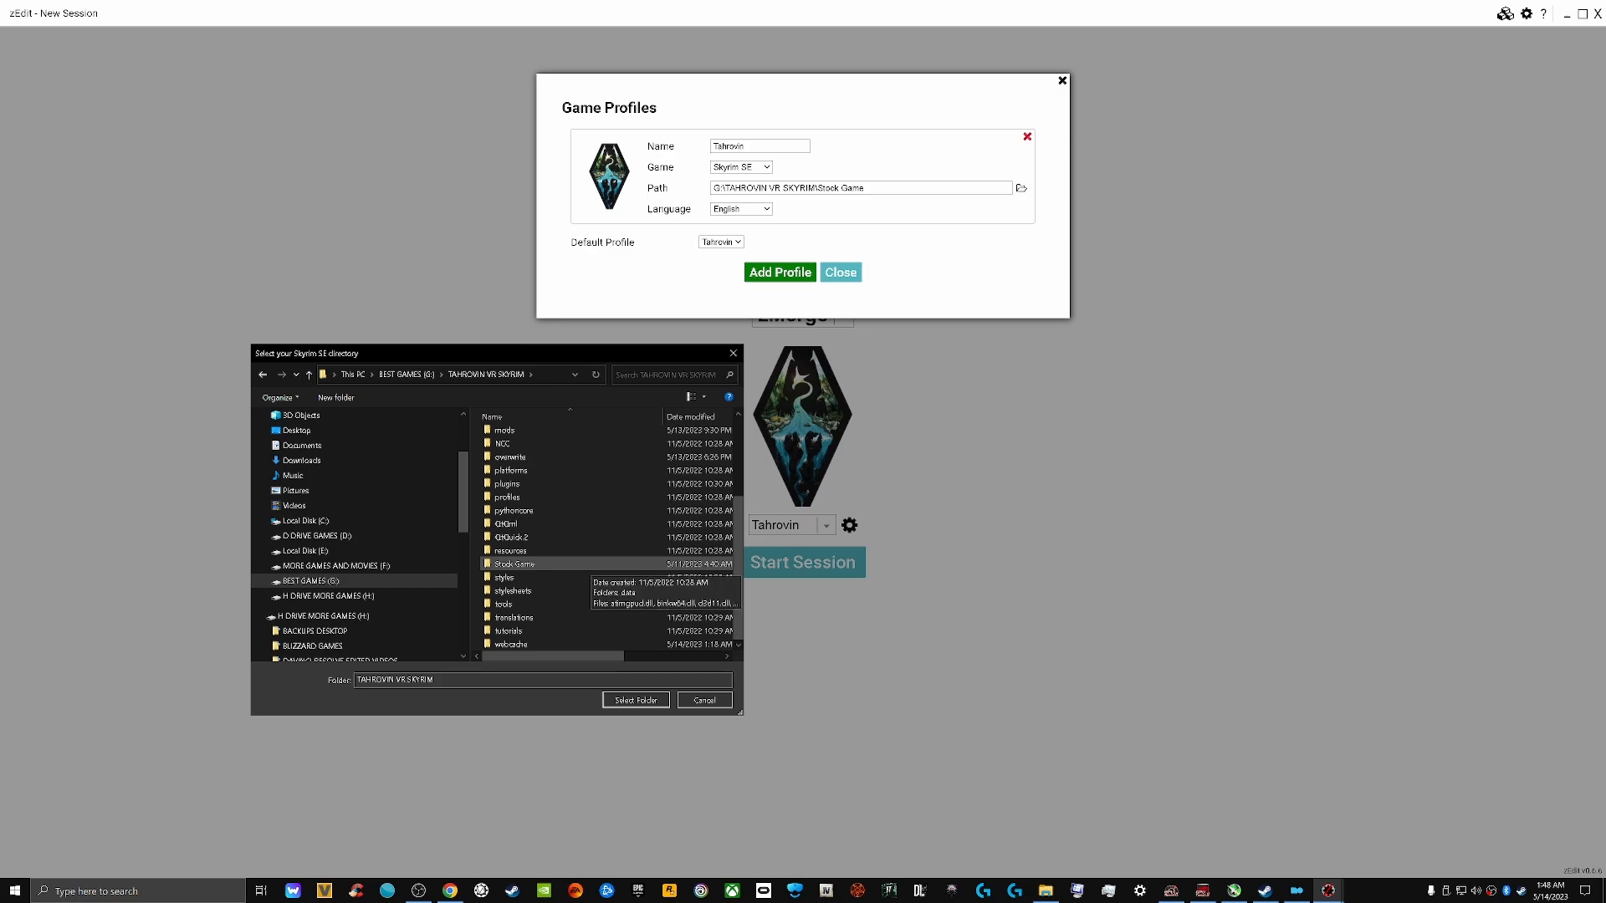
{"action": "left_click", "coordinate": [591, 565]}
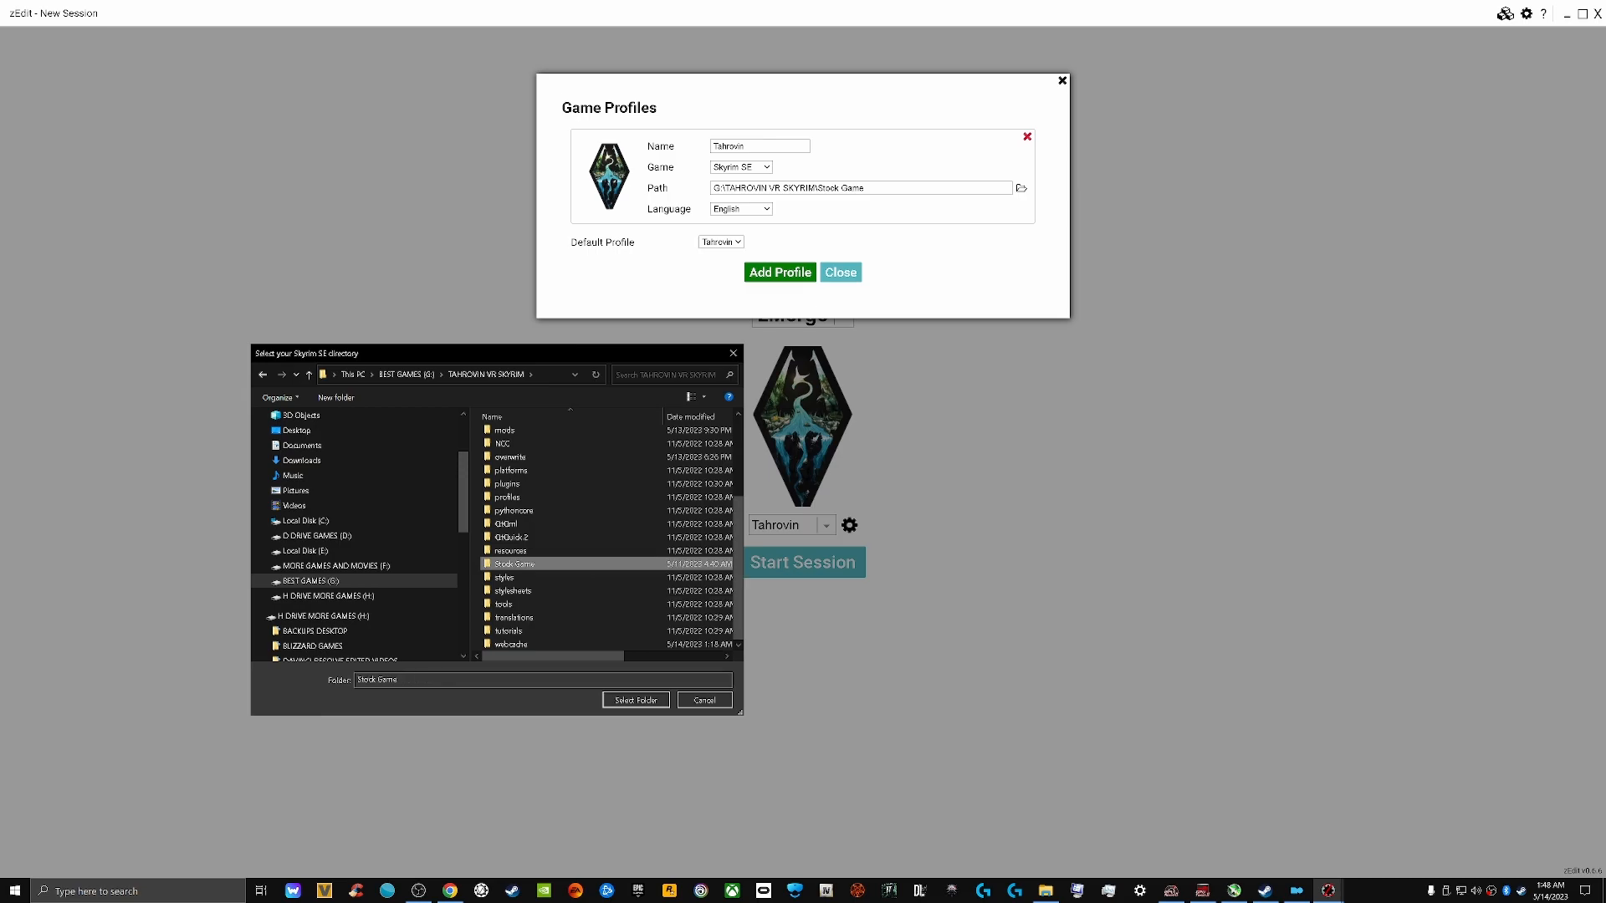
{"action": "right_click", "coordinate": [592, 565]}
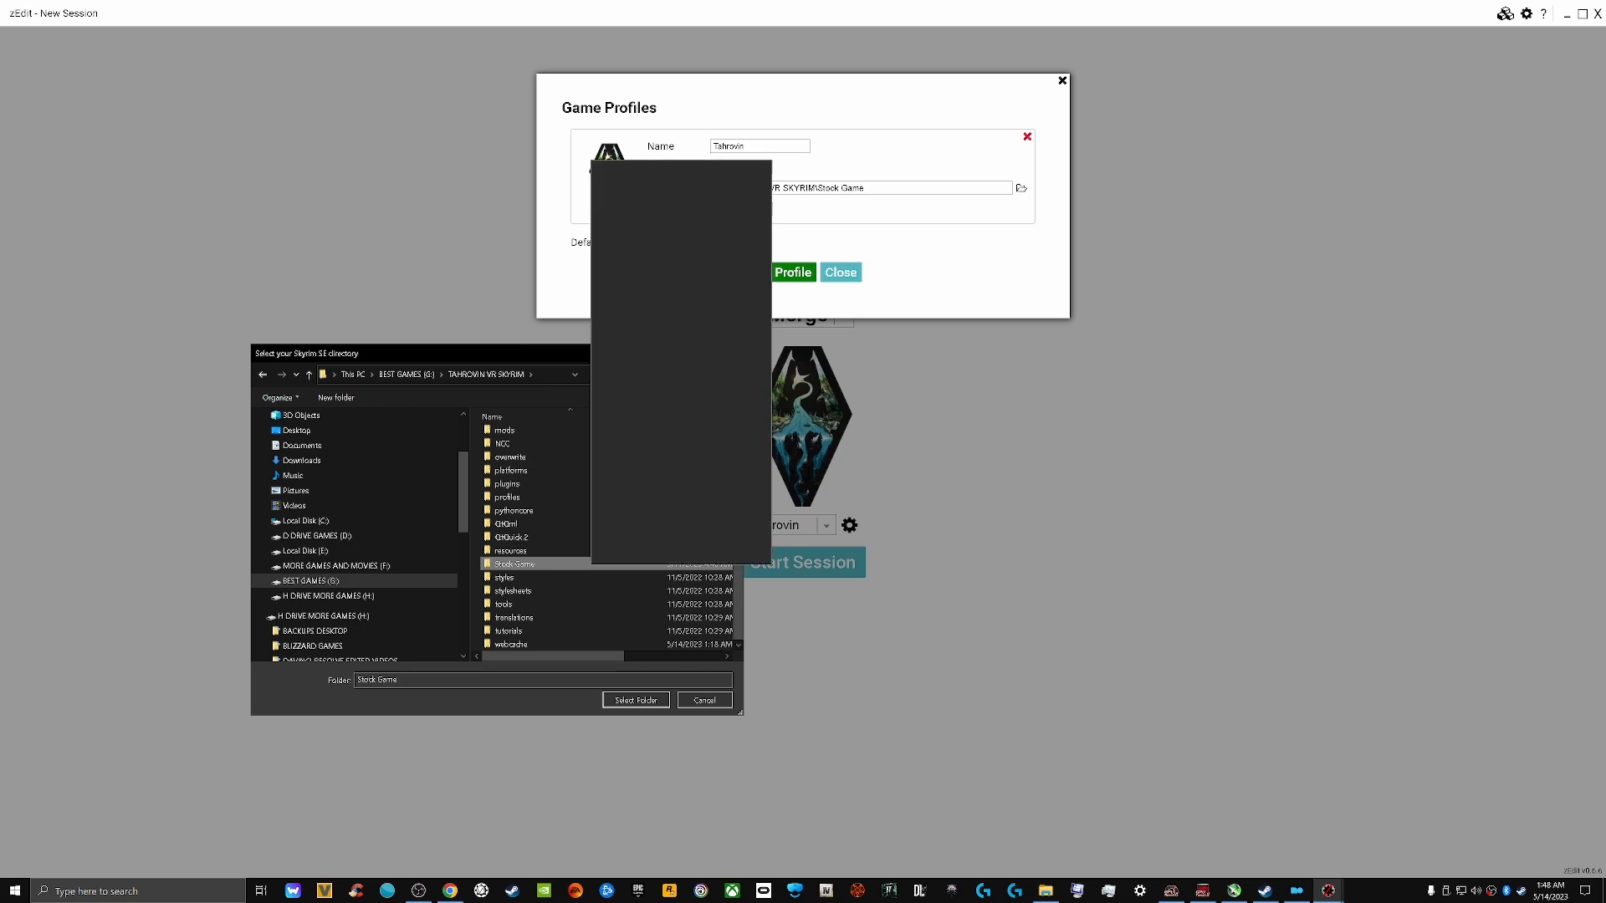
{"action": "key", "text": "Escape"}
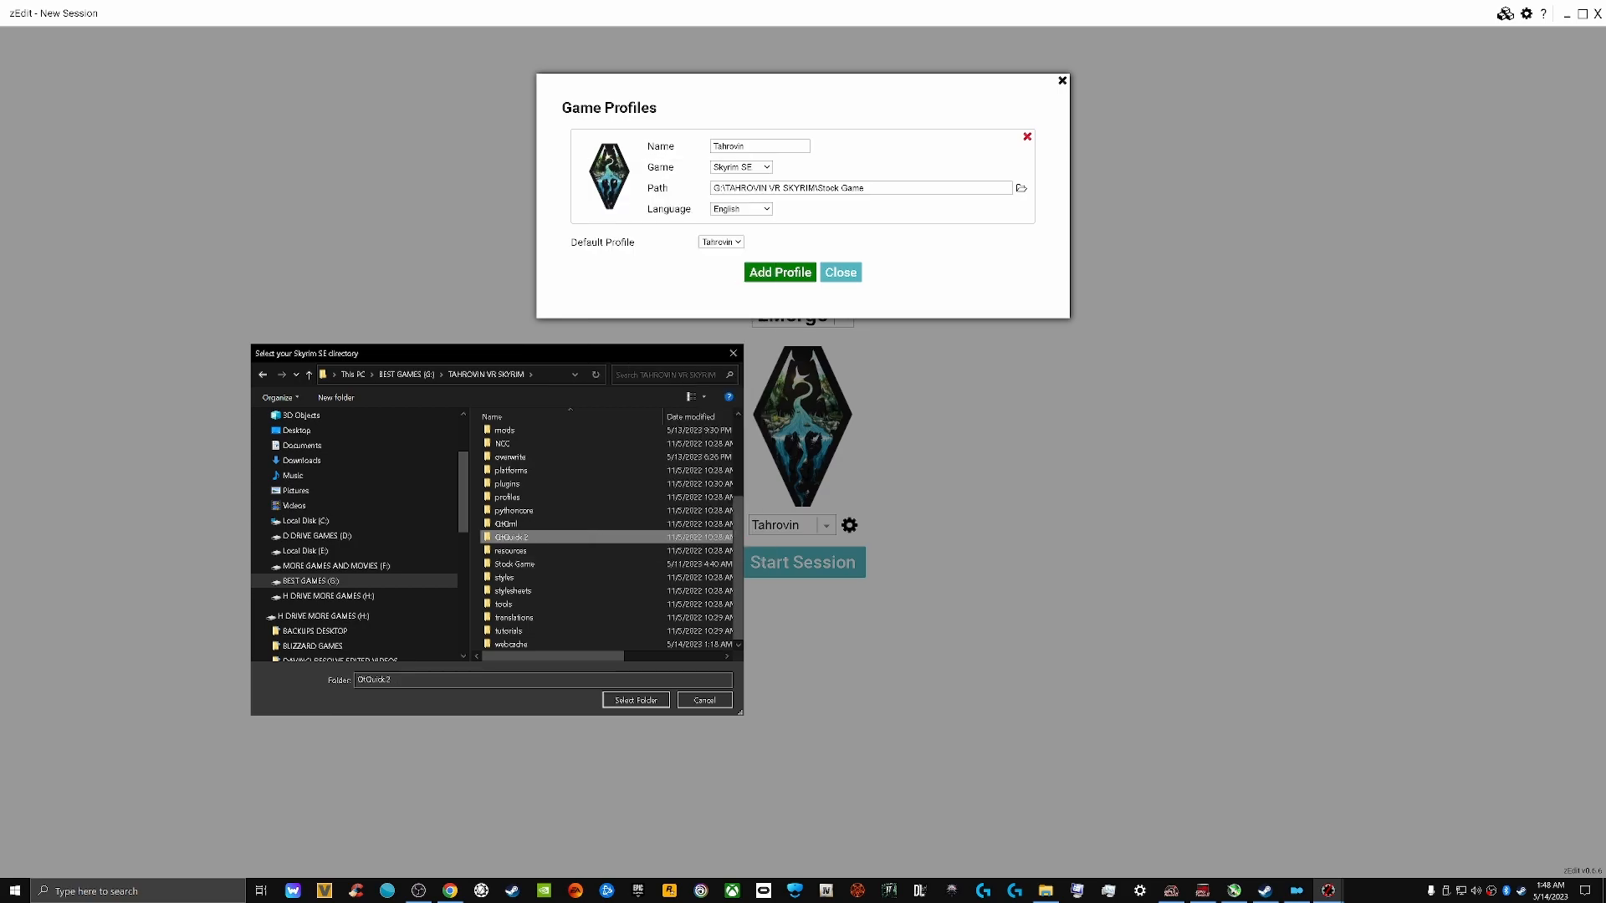
{"action": "double_click", "coordinate": [586, 564]}
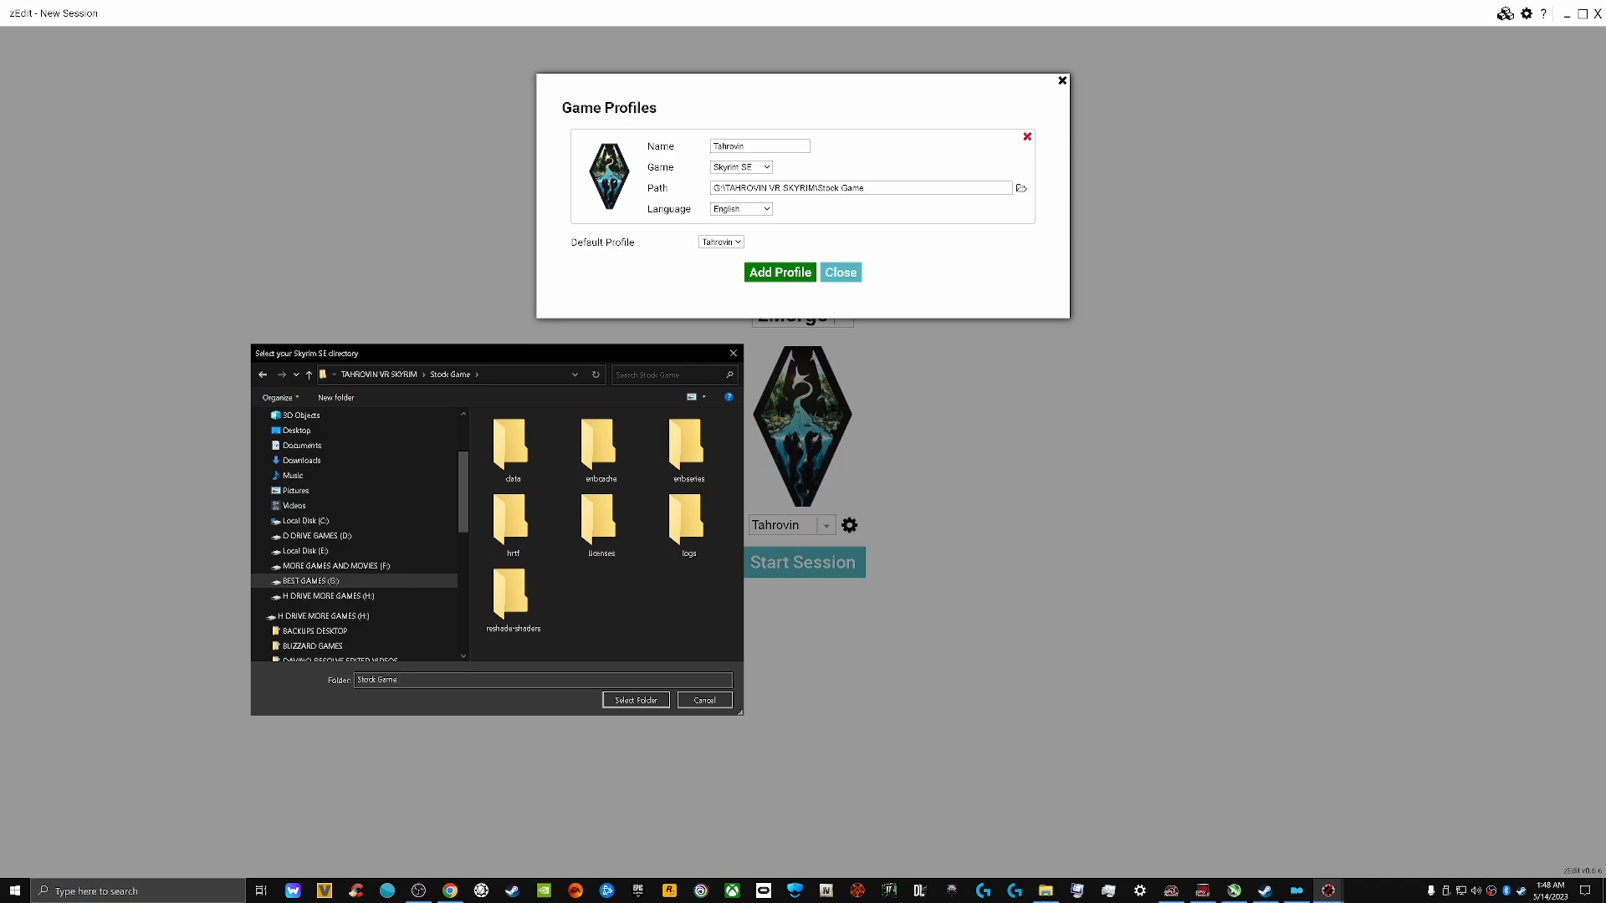
Widen the directory selection window and switch the Stock Game folder's contents to list view
{"action": "left_click_drag", "start_coordinate": [742, 402], "coordinate": [871, 401]}
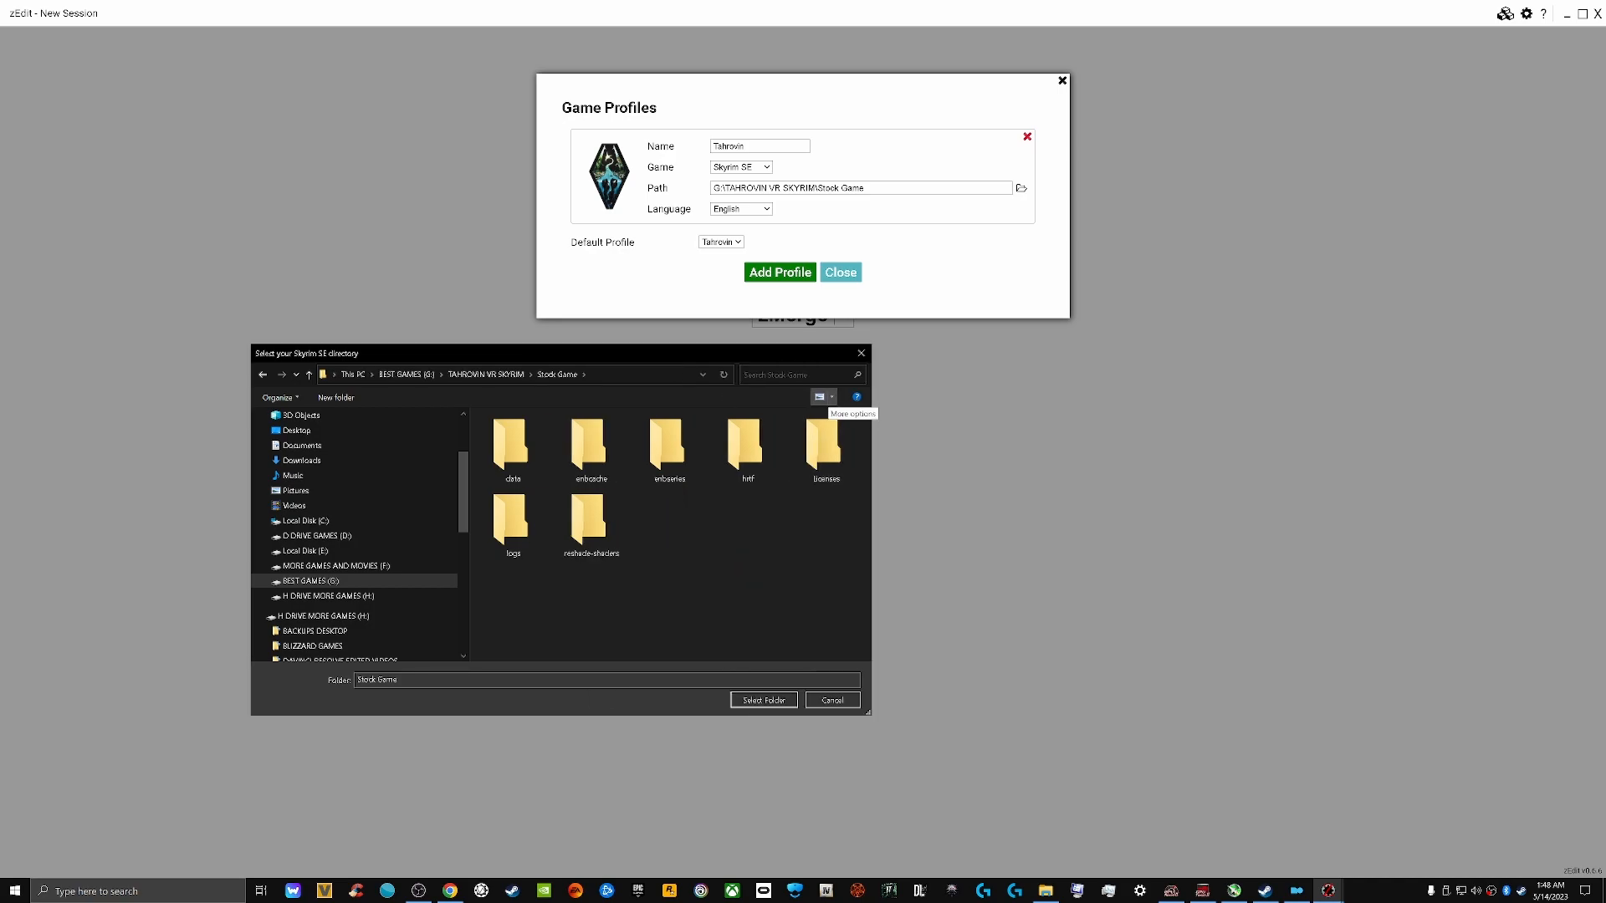
{"action": "left_click", "coordinate": [831, 398]}
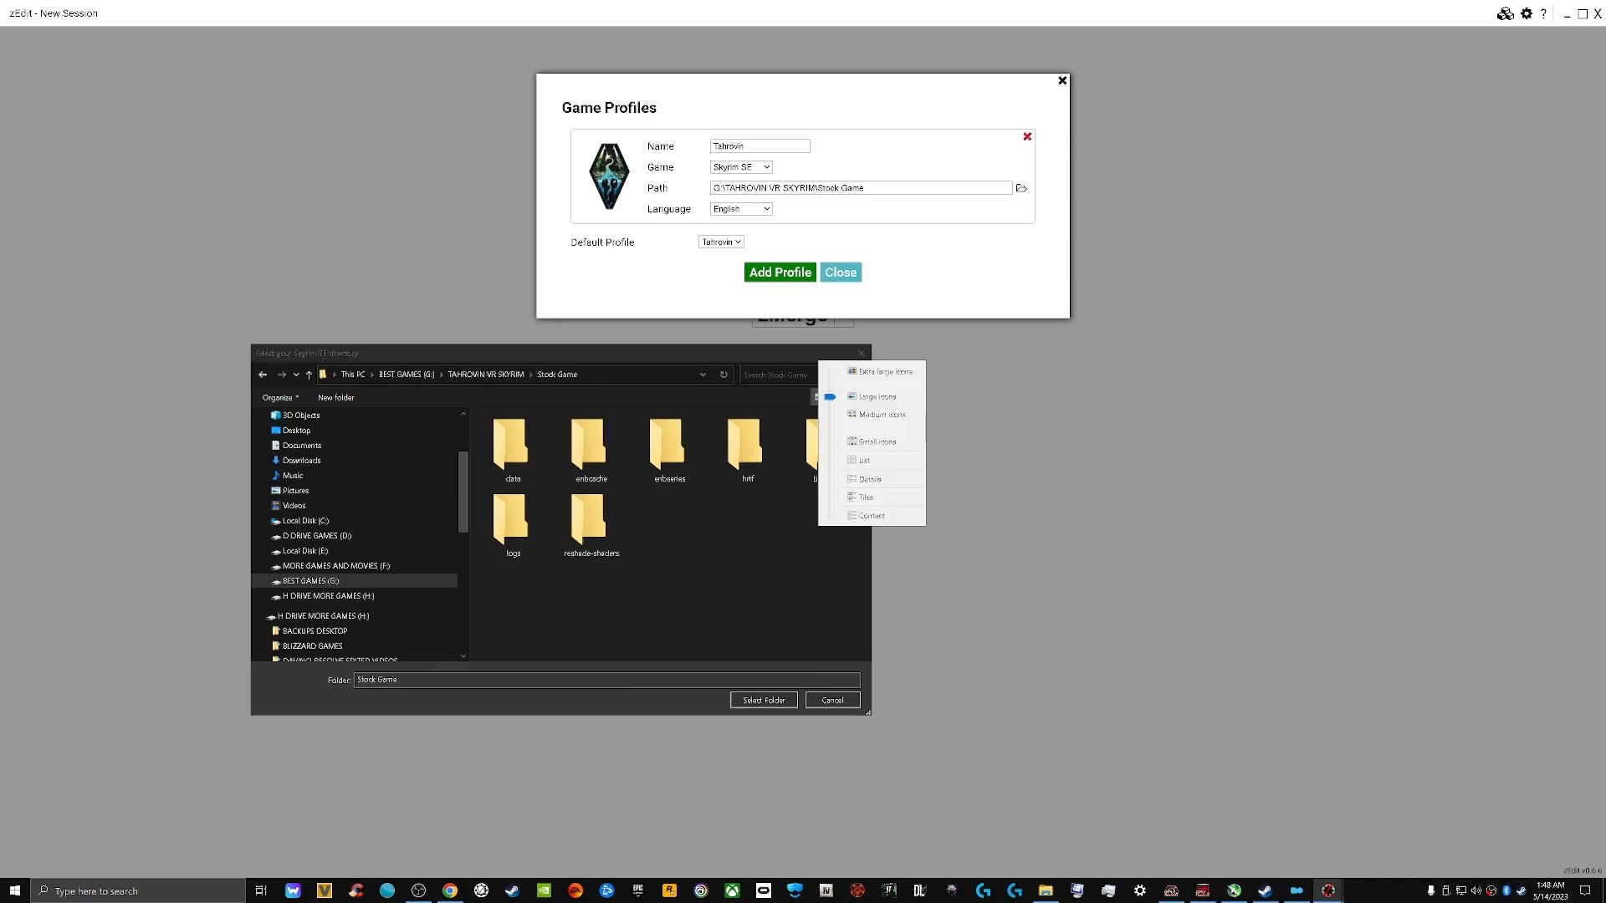
{"action": "key", "text": "Escape"}
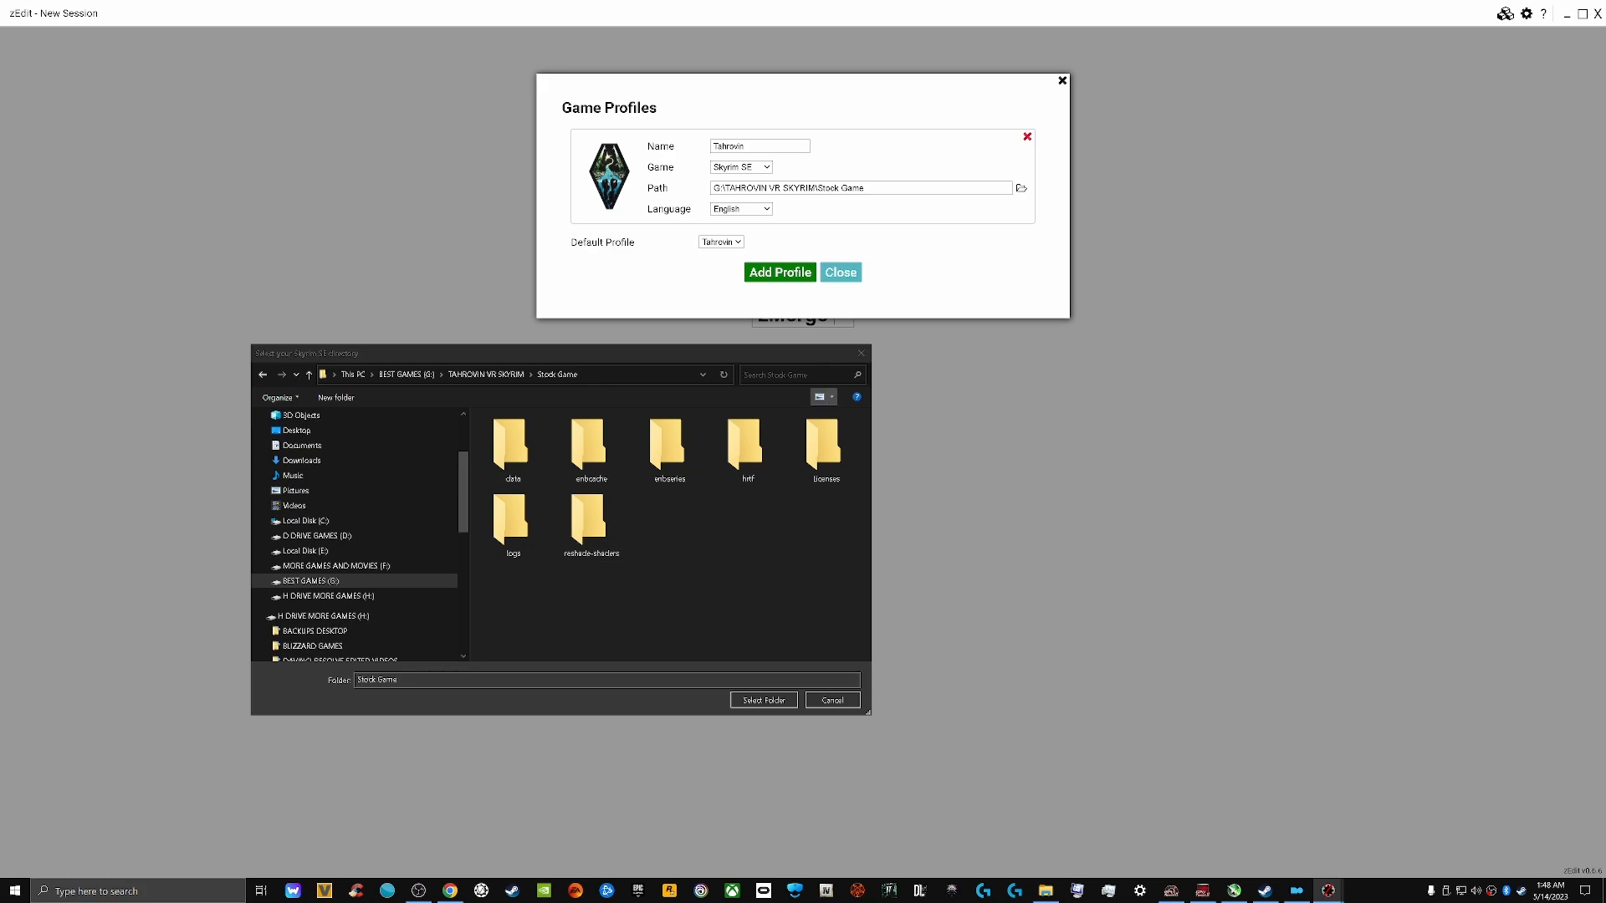
{"action": "left_click", "coordinate": [819, 397]}
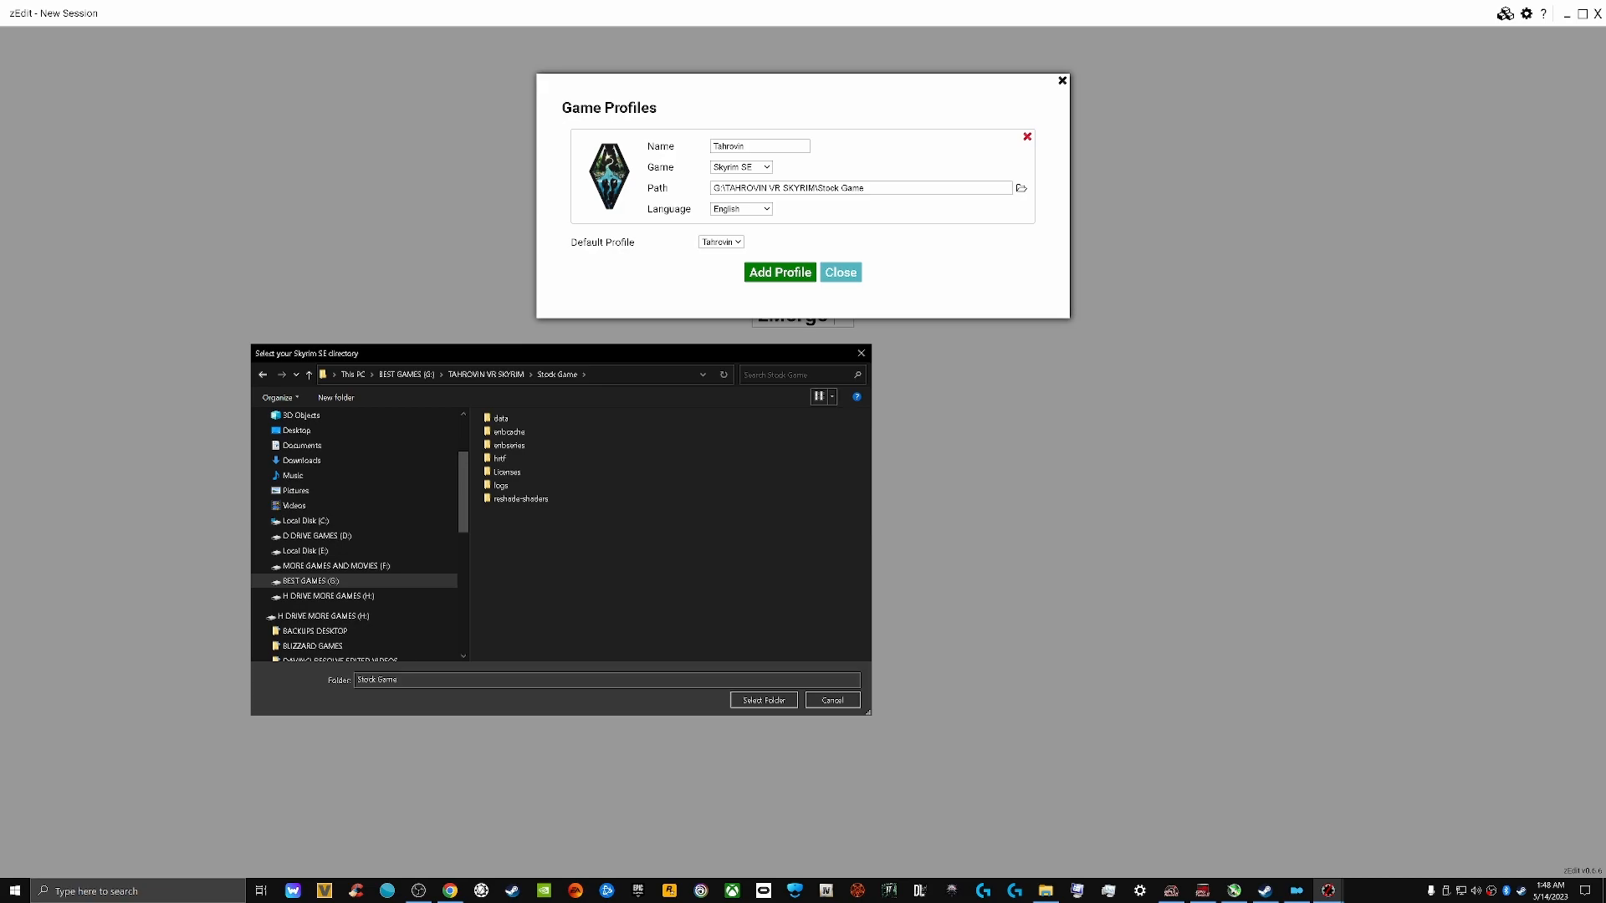
{"action": "left_click", "coordinate": [833, 396]}
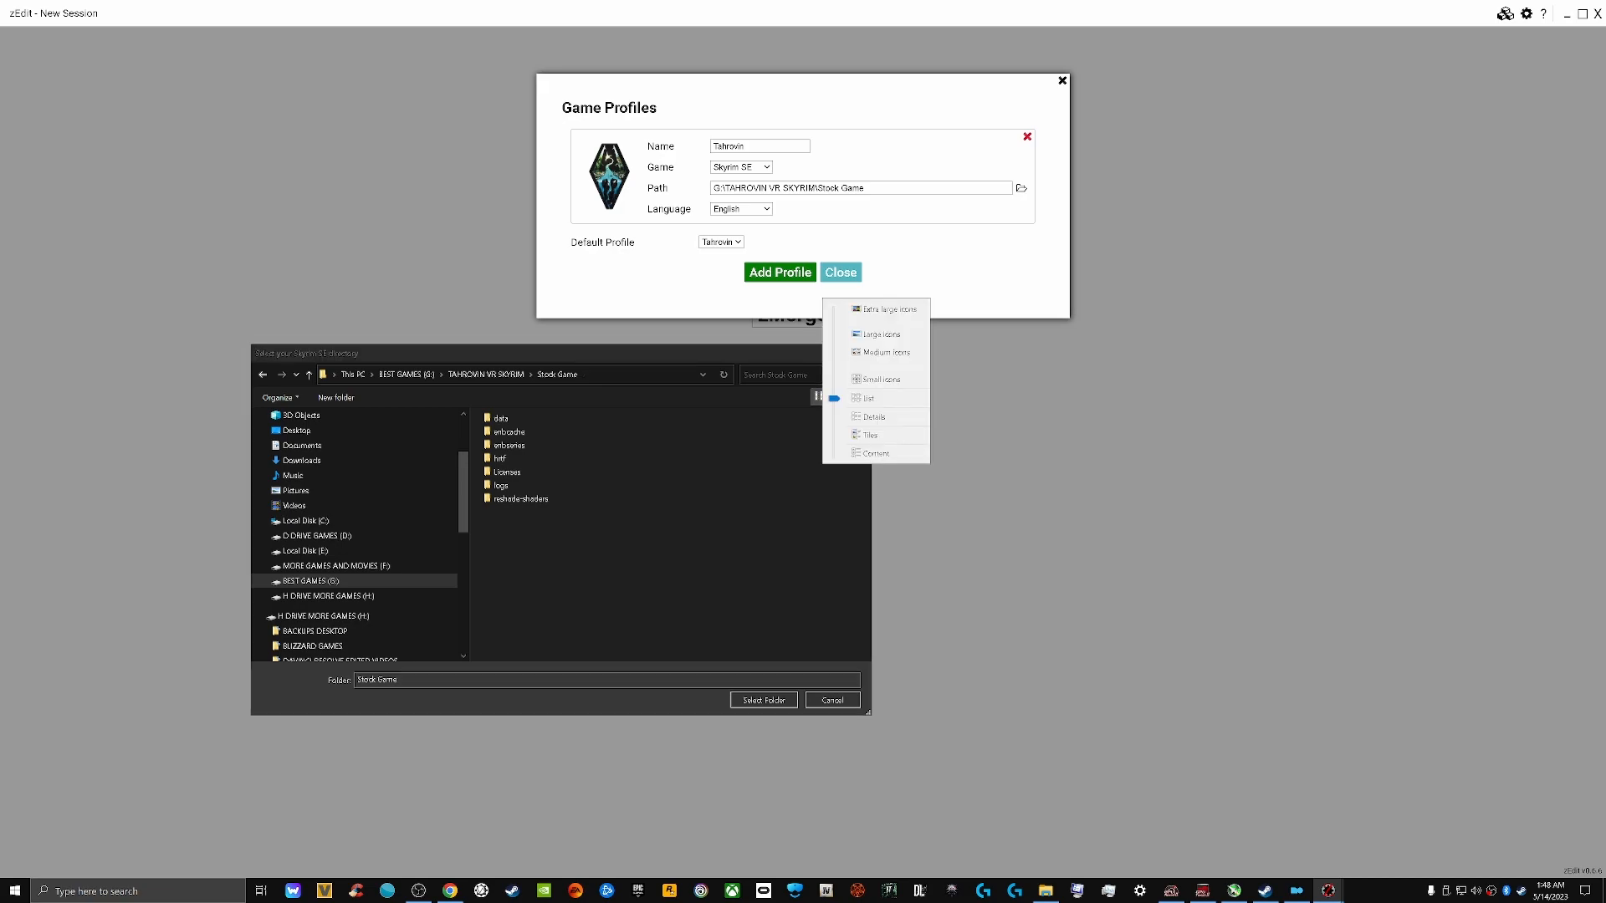
{"action": "key", "text": "Escape"}
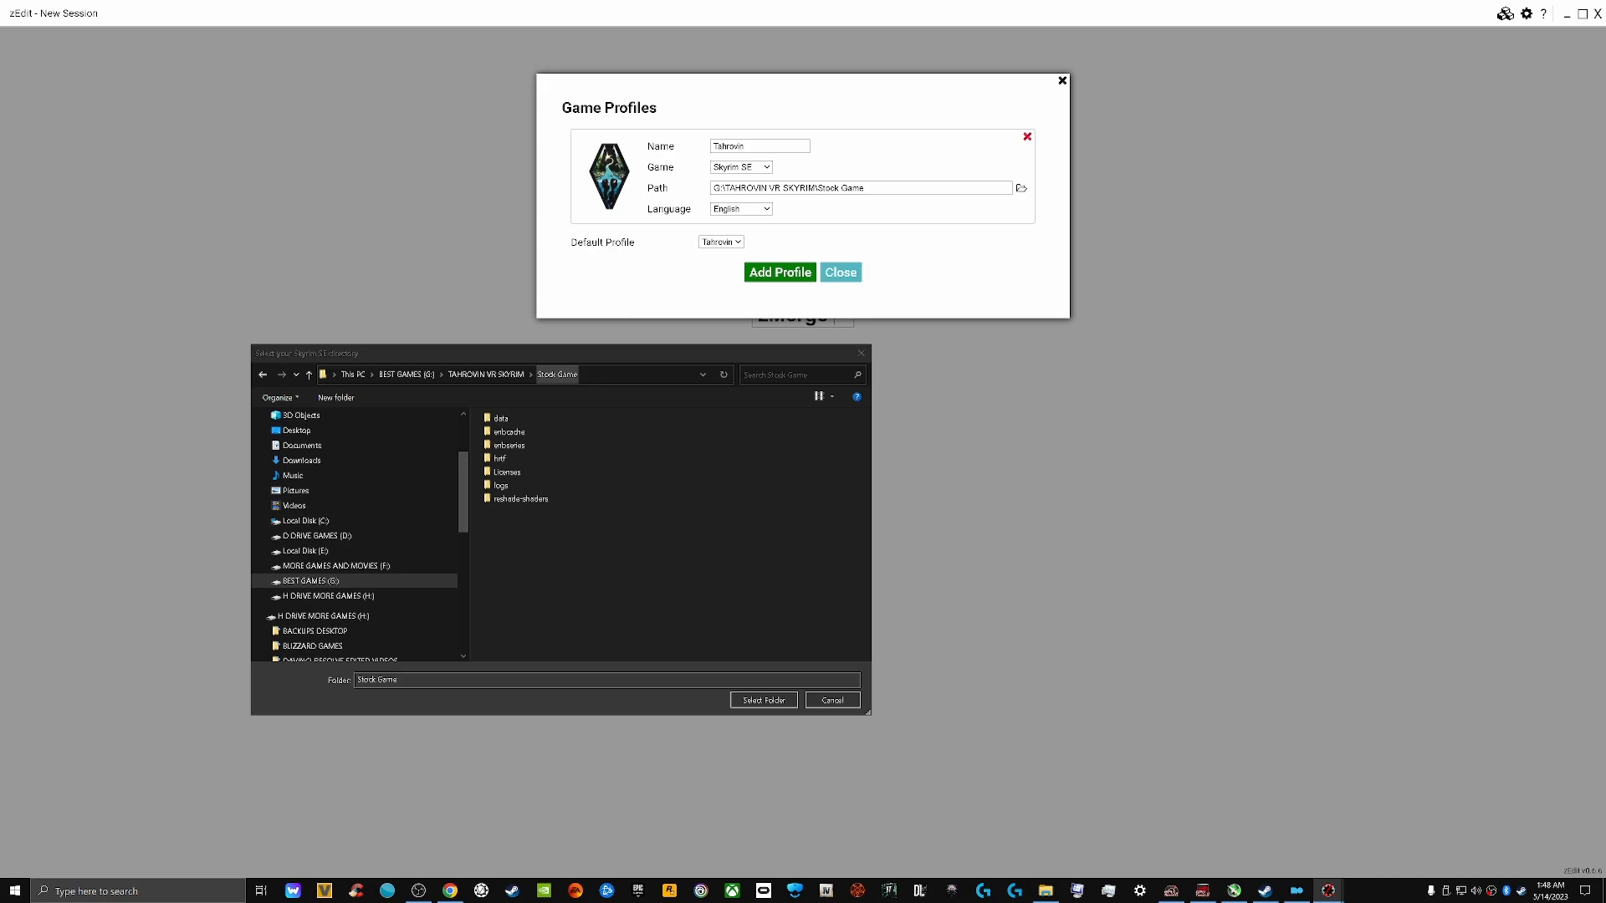
Copy the Stock Game folder's address as text and cancel the directory selection
{"action": "right_click", "coordinate": [556, 375]}
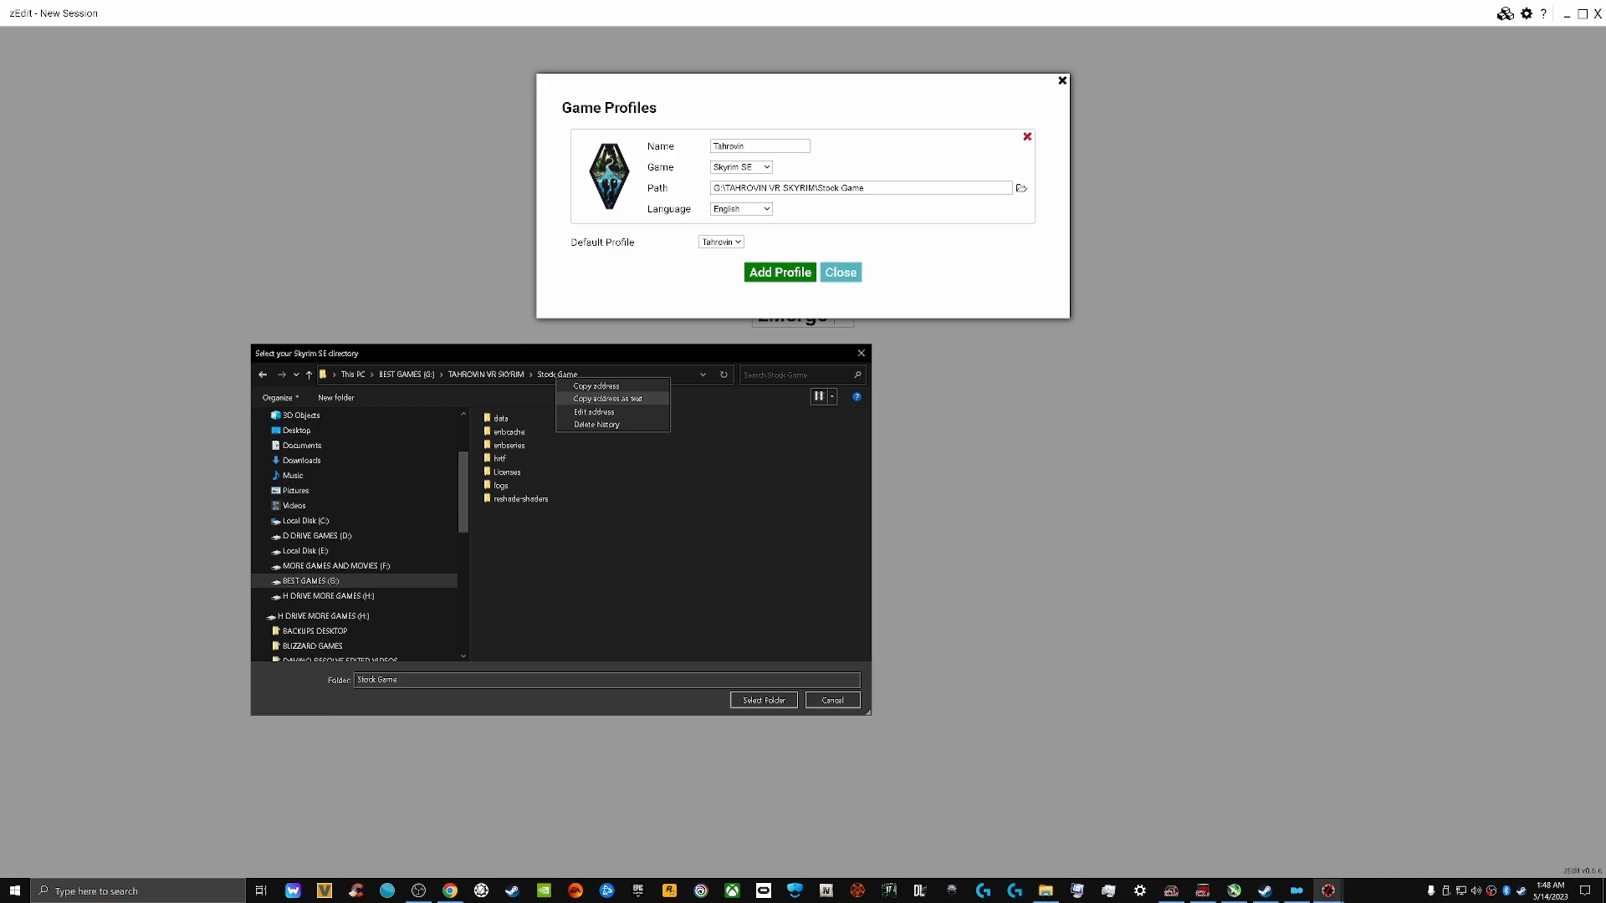
{"action": "left_click", "coordinate": [607, 398]}
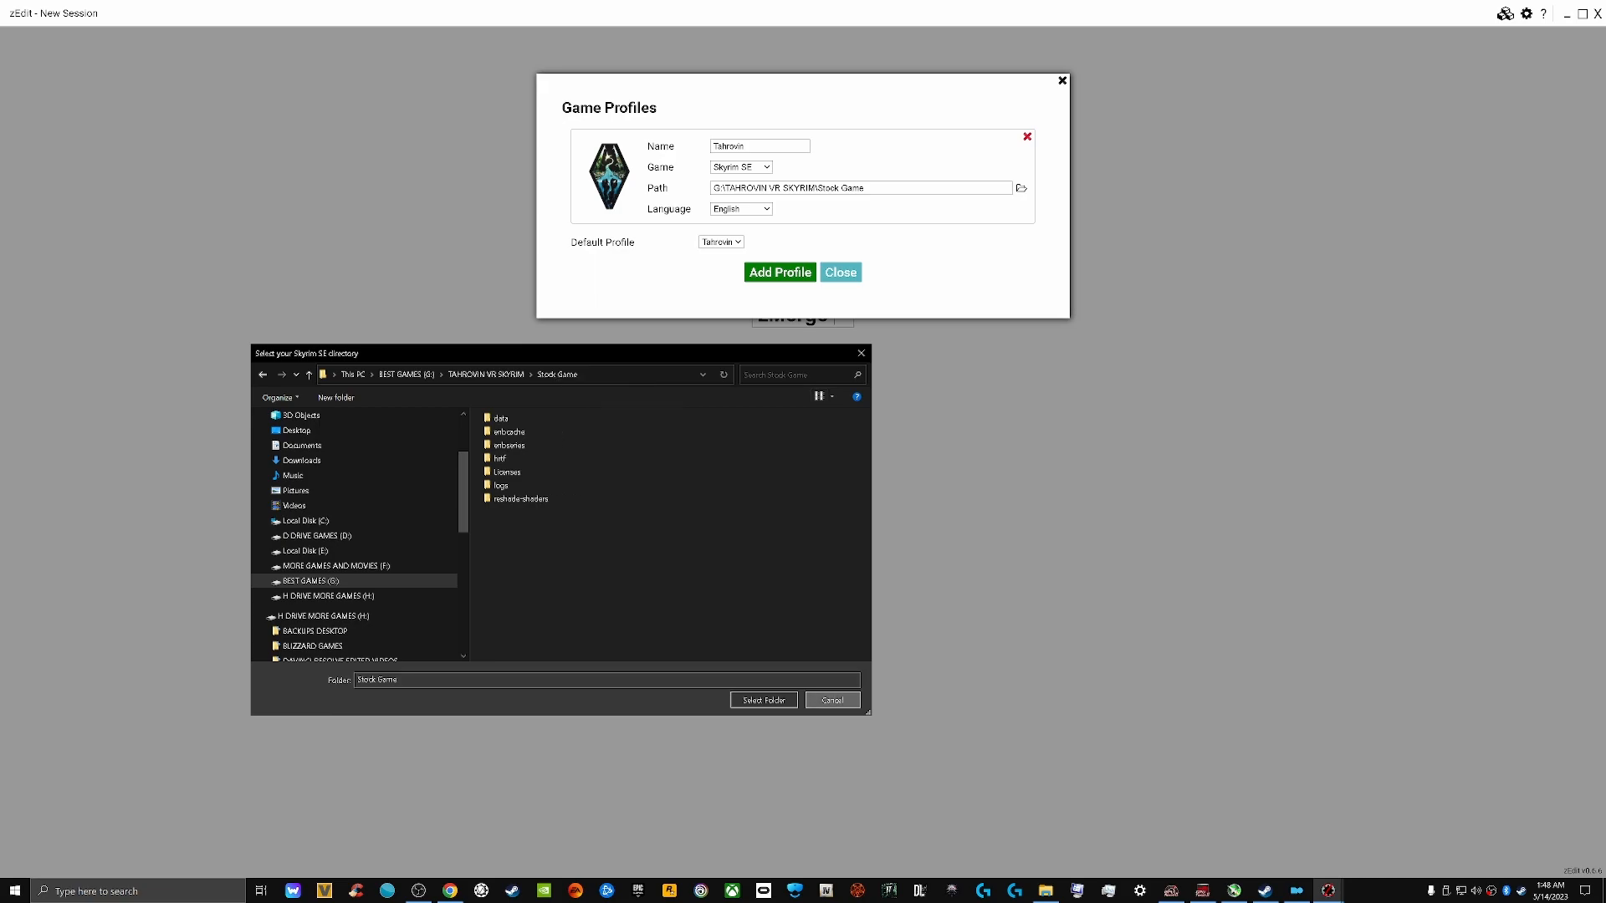
{"action": "left_click", "coordinate": [833, 700]}
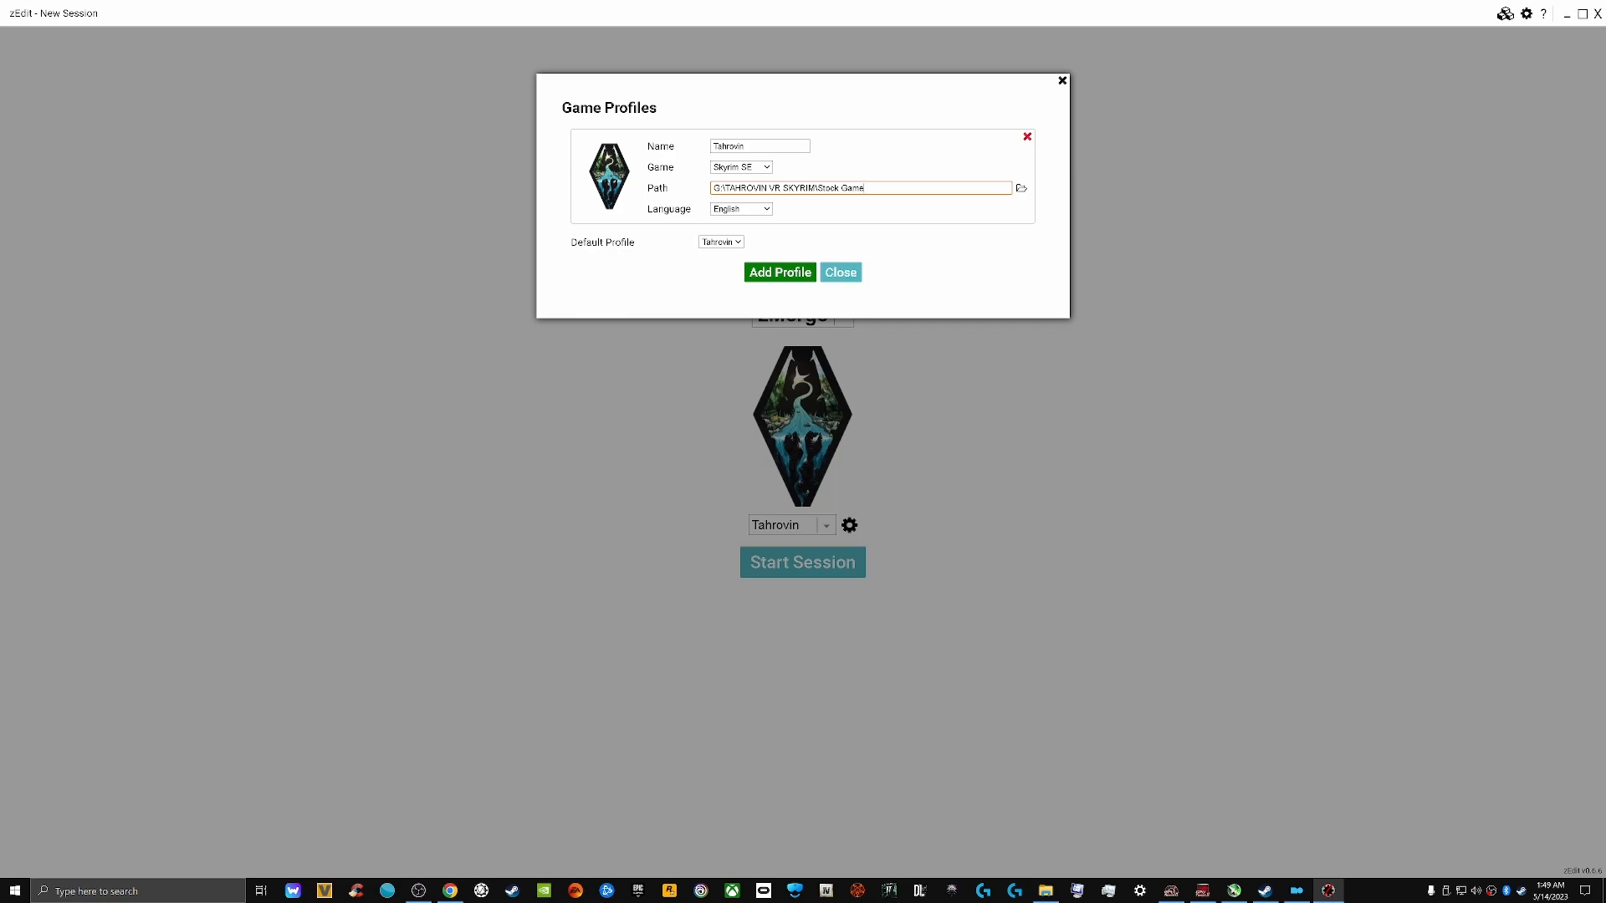
Close the game profiles and start the zMerge session with the Tahrovin profile, returning to zEdit once it loads
{"action": "left_click", "coordinate": [841, 272]}
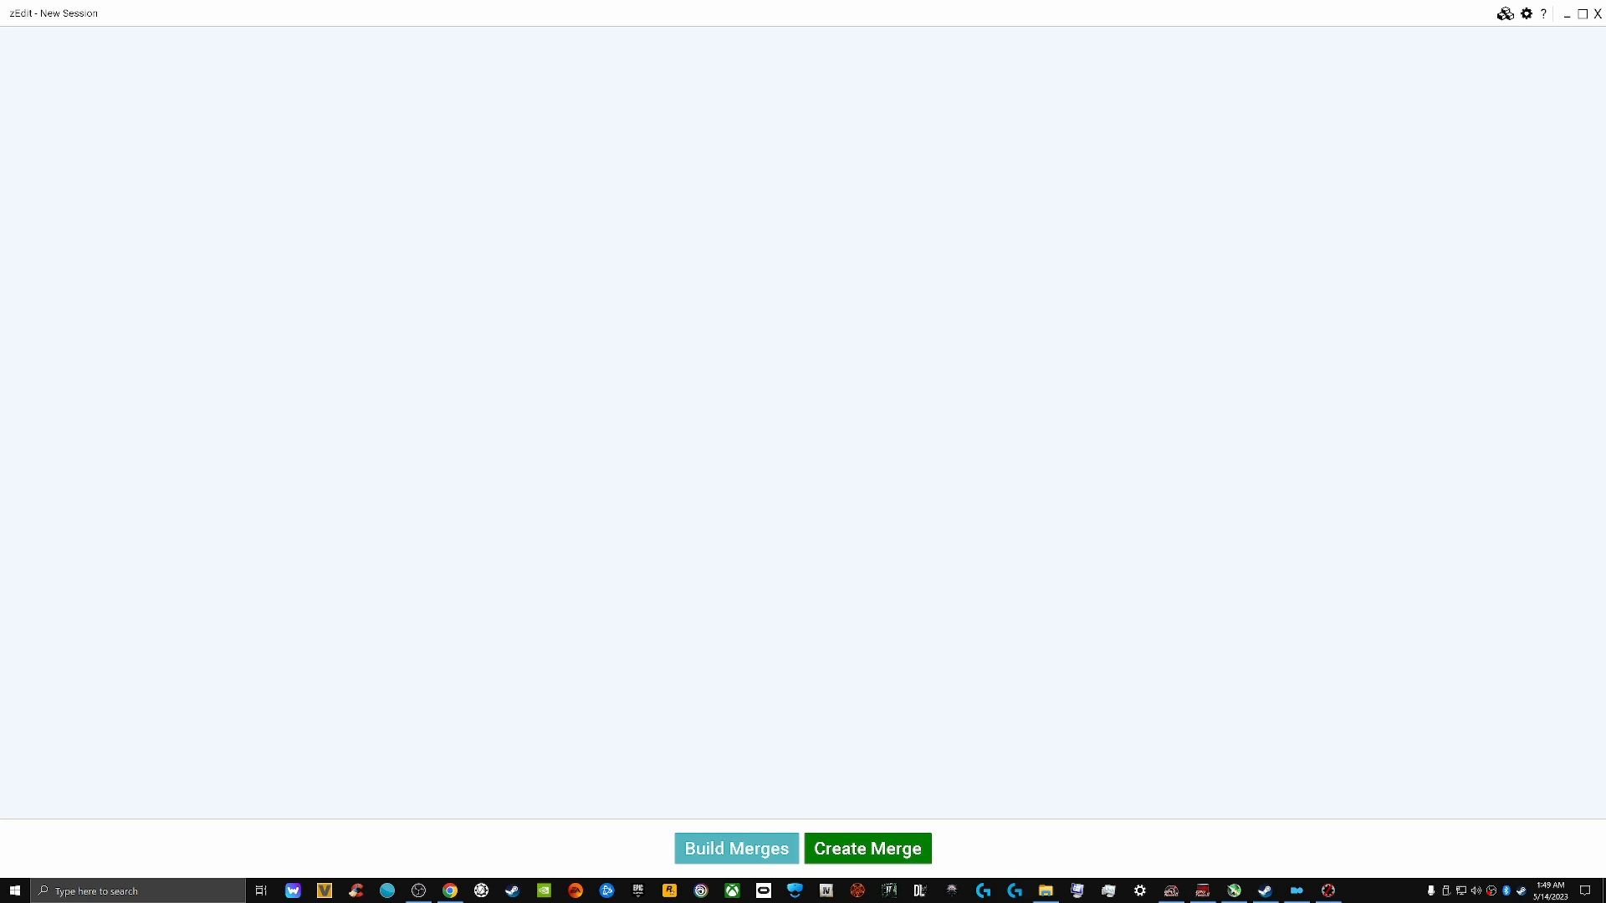
{"action": "left_click", "coordinate": [1328, 891]}
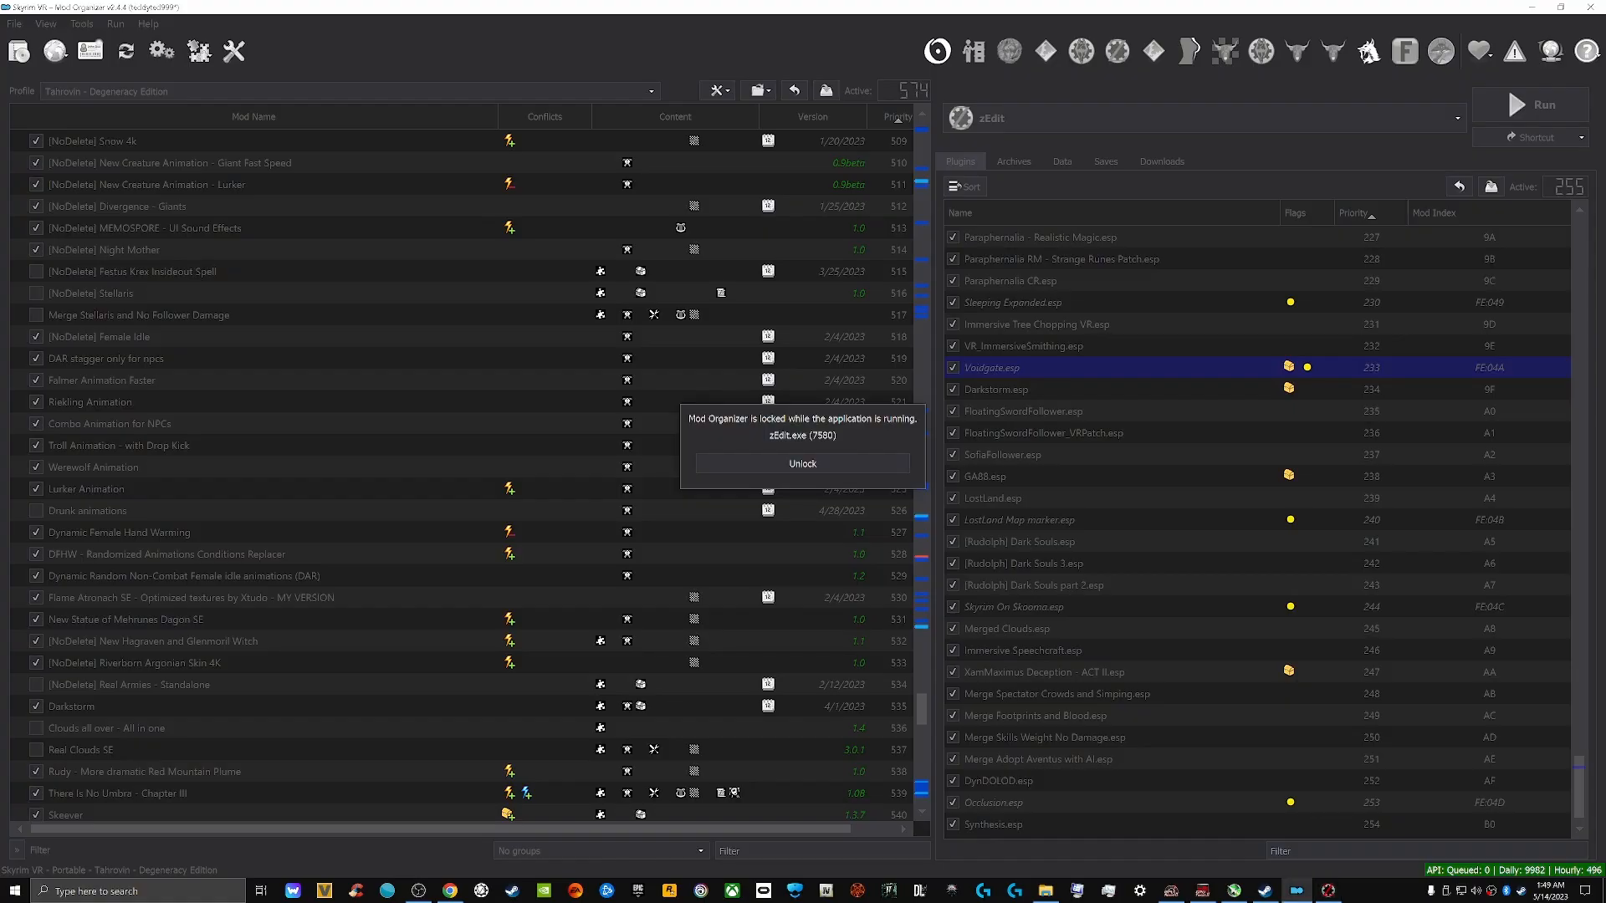
{"action": "left_click", "coordinate": [1328, 890]}
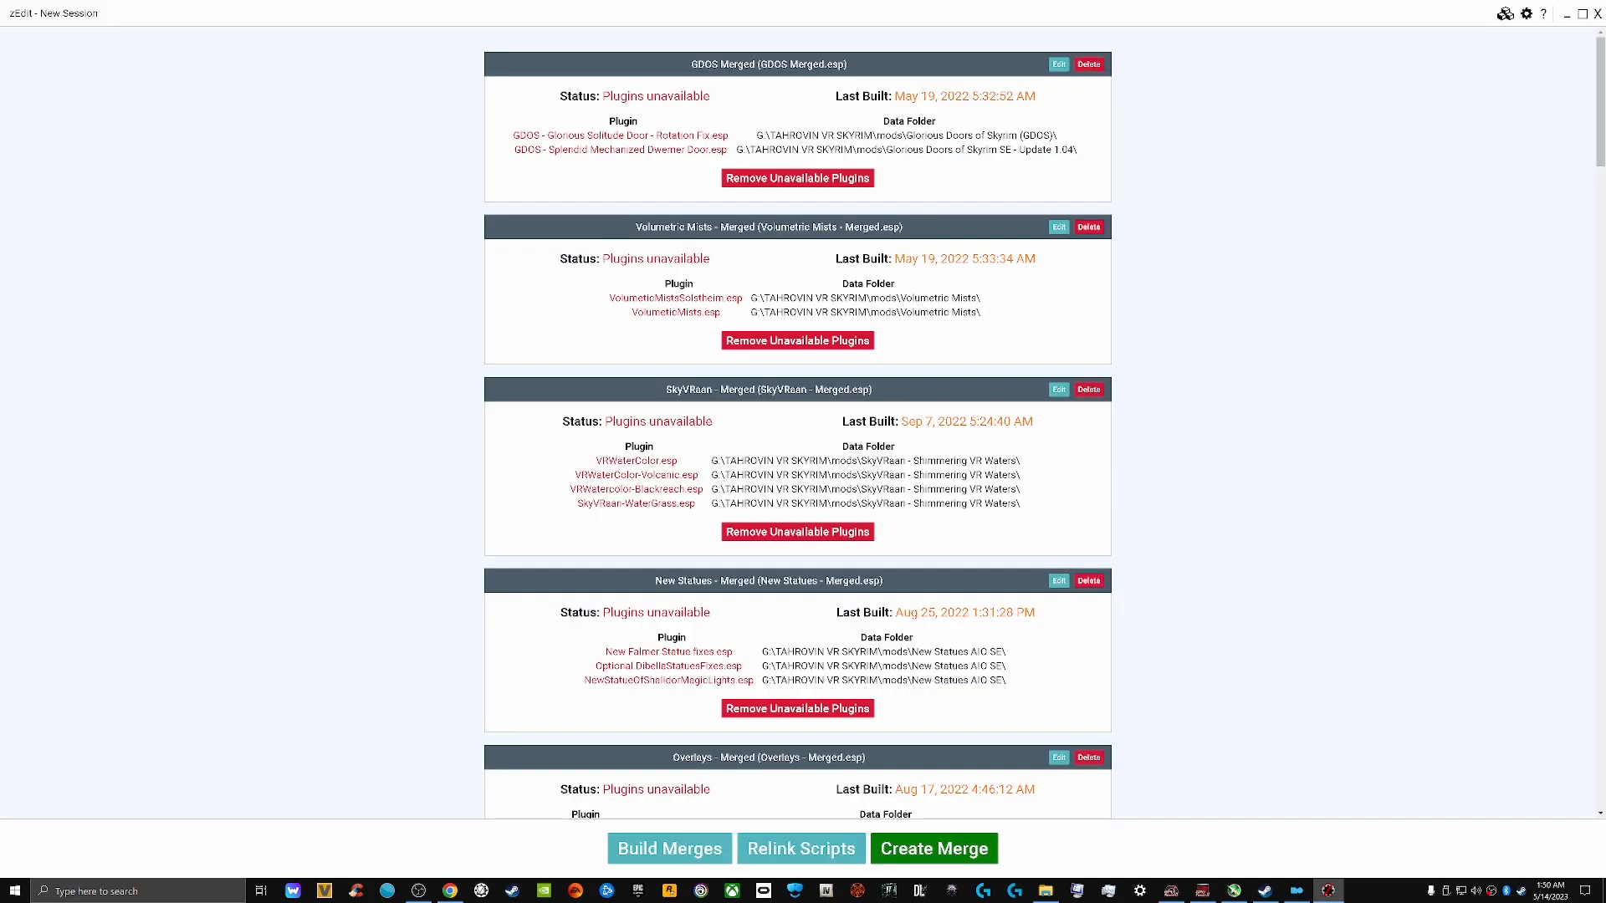
Look through the existing merges from GDOS Merged down to Lux Patches - Merged, including their plugins and data folders
{"action": "scroll", "coordinate": [798, 418], "scroll_direction": "down", "scroll_amount": 1}
{"action": "scroll", "coordinate": [798, 418], "scroll_direction": "up", "scroll_amount": 1}
{"action": "scroll", "coordinate": [798, 418], "scroll_direction": "down", "scroll_amount": 4}
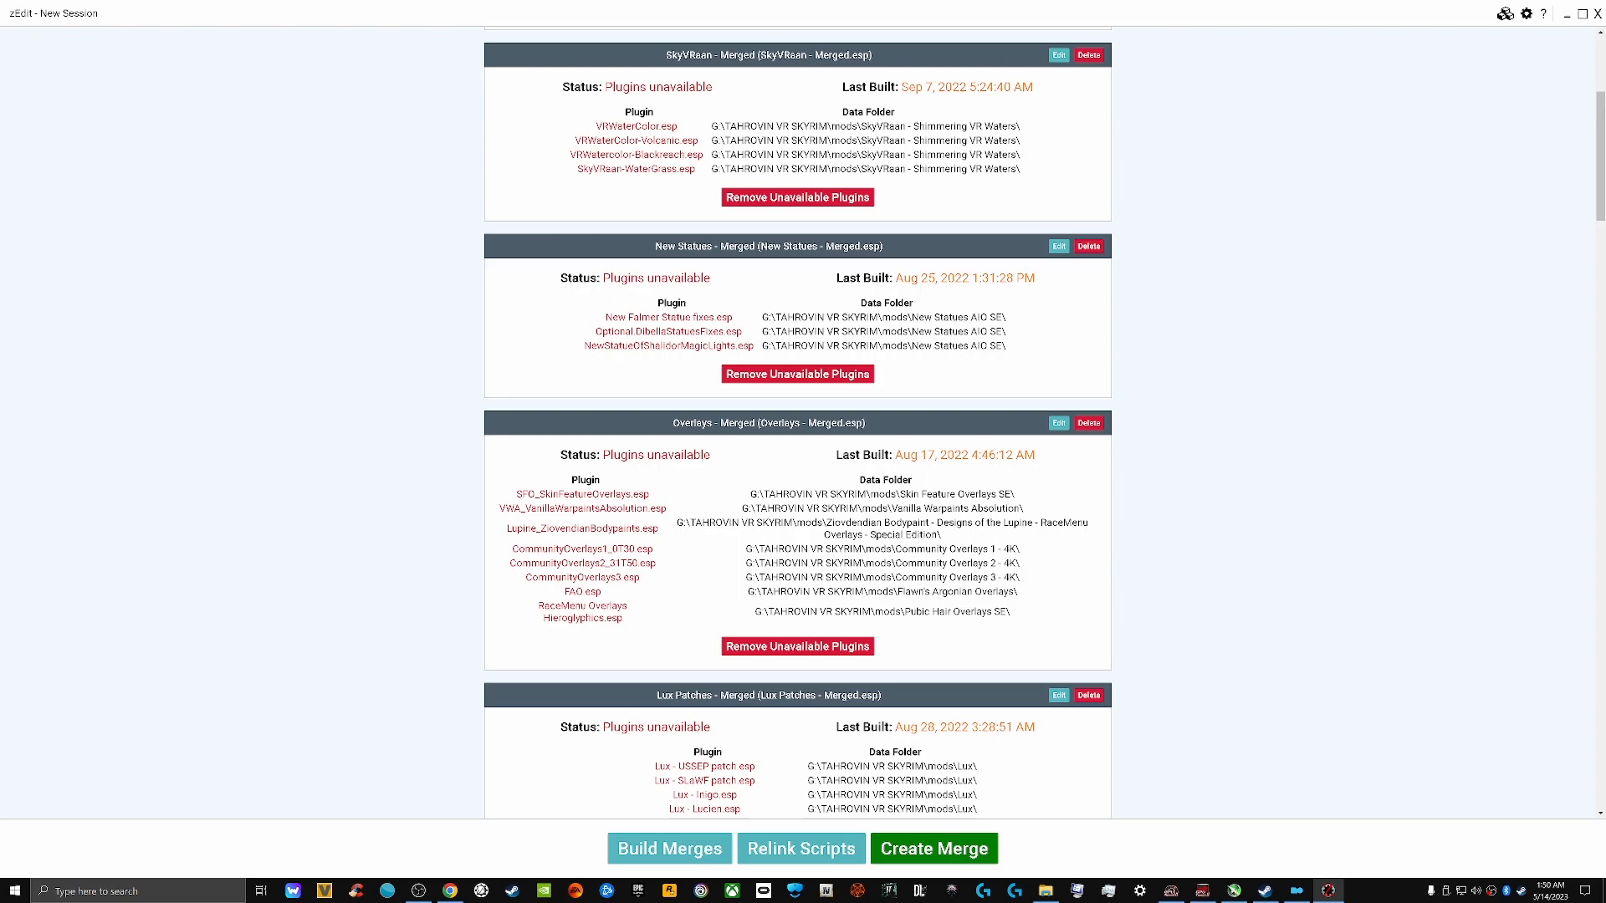
{"action": "scroll", "coordinate": [798, 422], "scroll_direction": "down", "scroll_amount": 5}
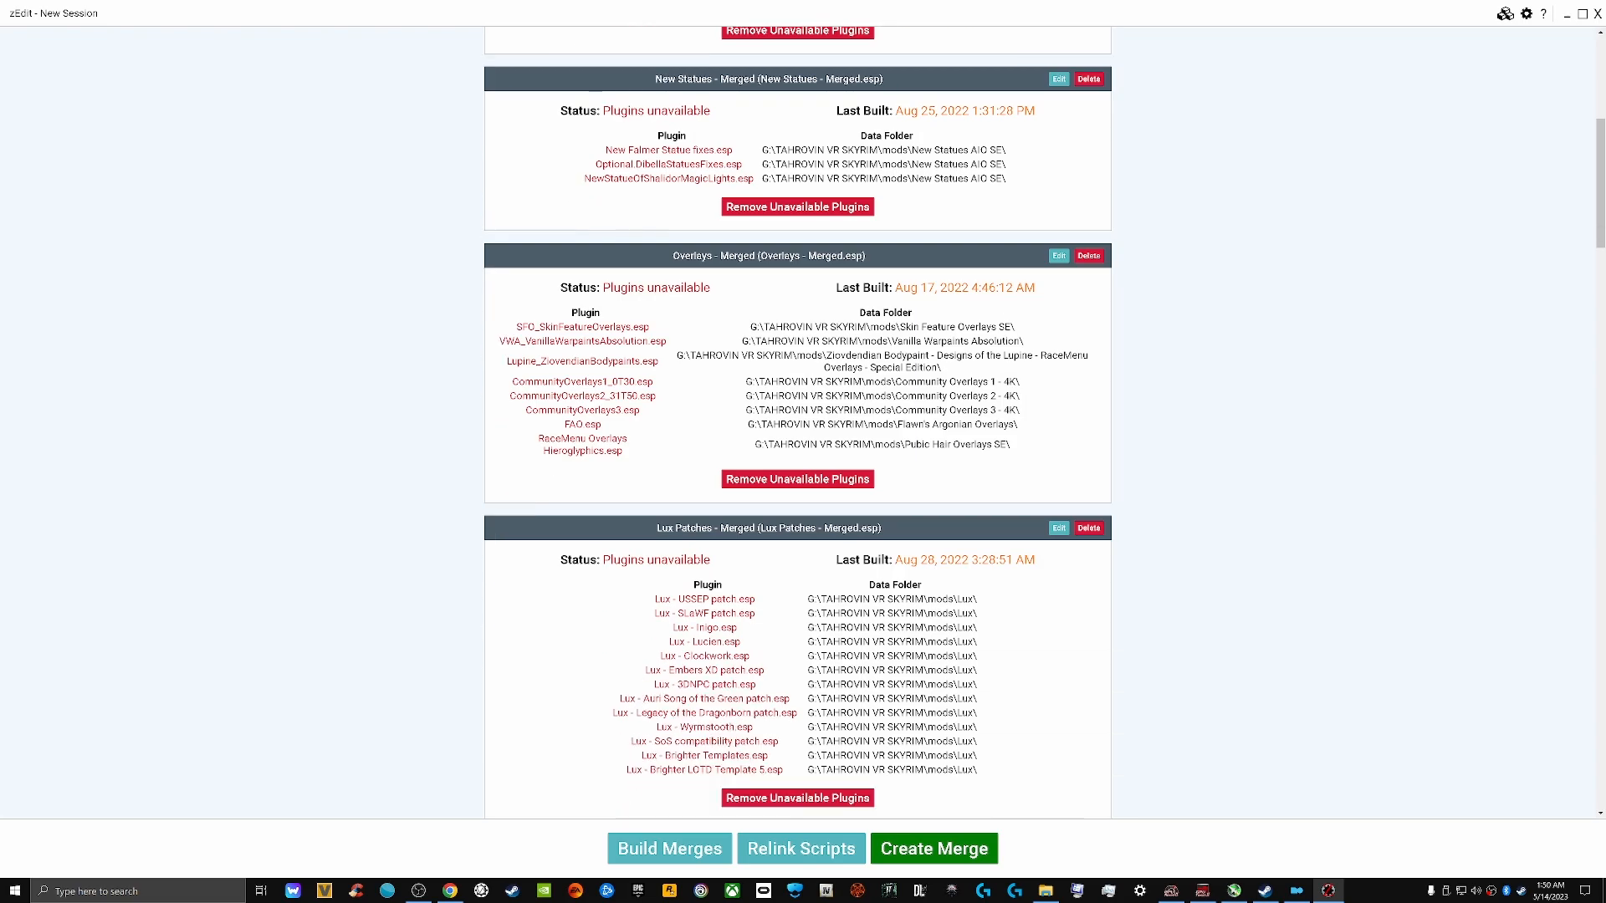
Look through the existing merges from DBM Patches - Merged down to Merged Skills, including their plugins and data folders
{"action": "scroll", "coordinate": [798, 421], "scroll_direction": "down", "scroll_amount": 3}
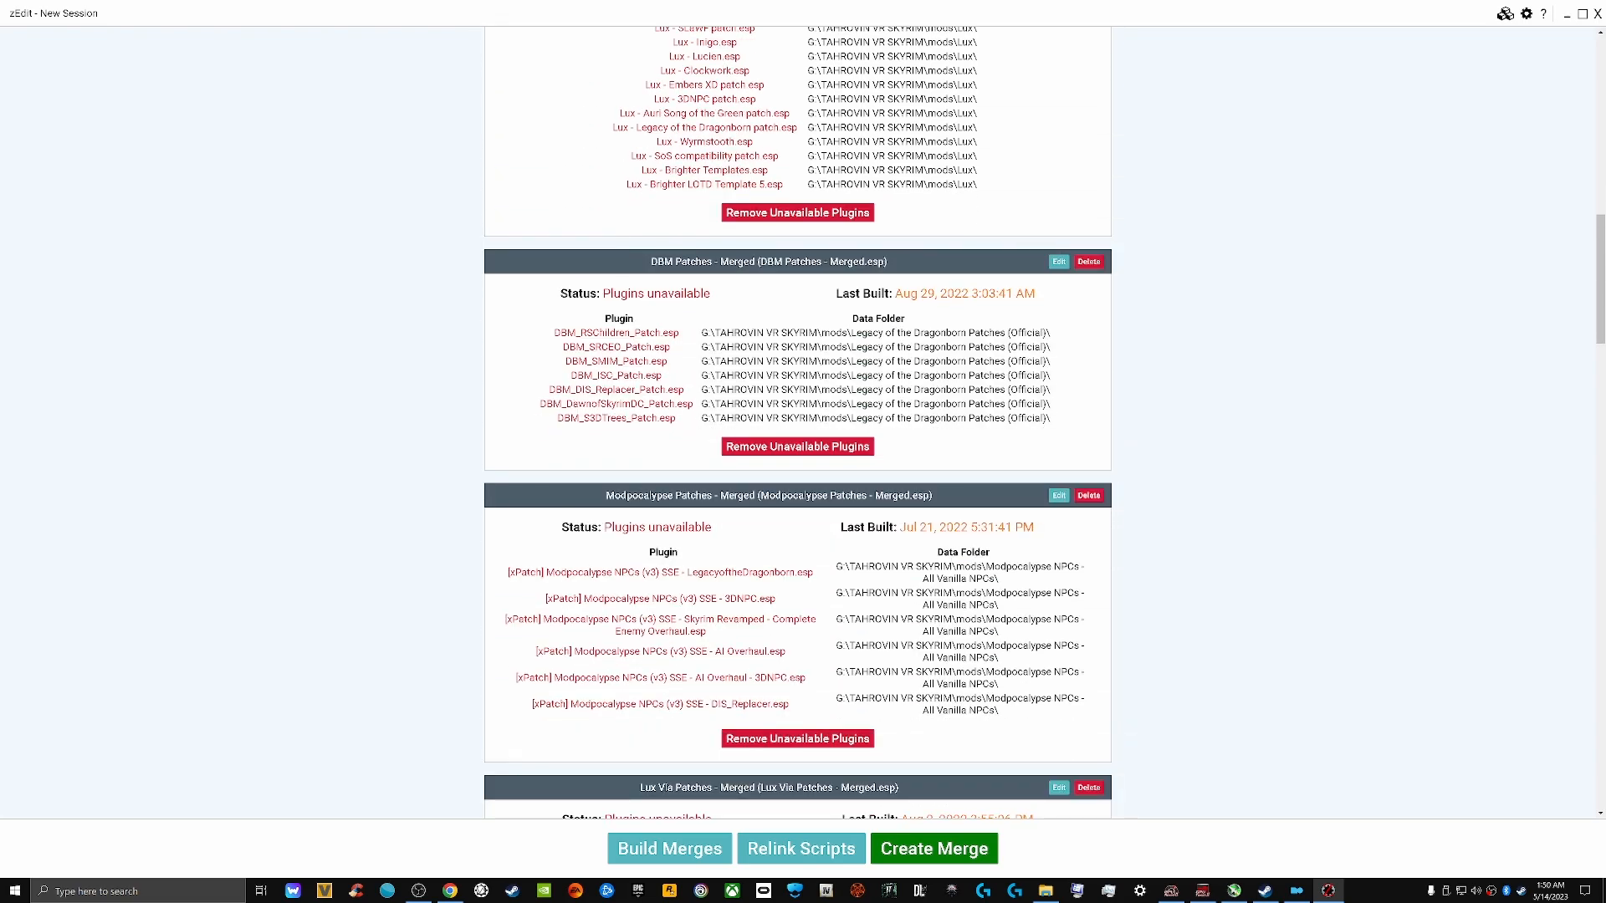
{"action": "scroll", "coordinate": [798, 422], "scroll_direction": "down", "scroll_amount": 1}
{"action": "scroll", "coordinate": [798, 422], "scroll_direction": "down", "scroll_amount": 7}
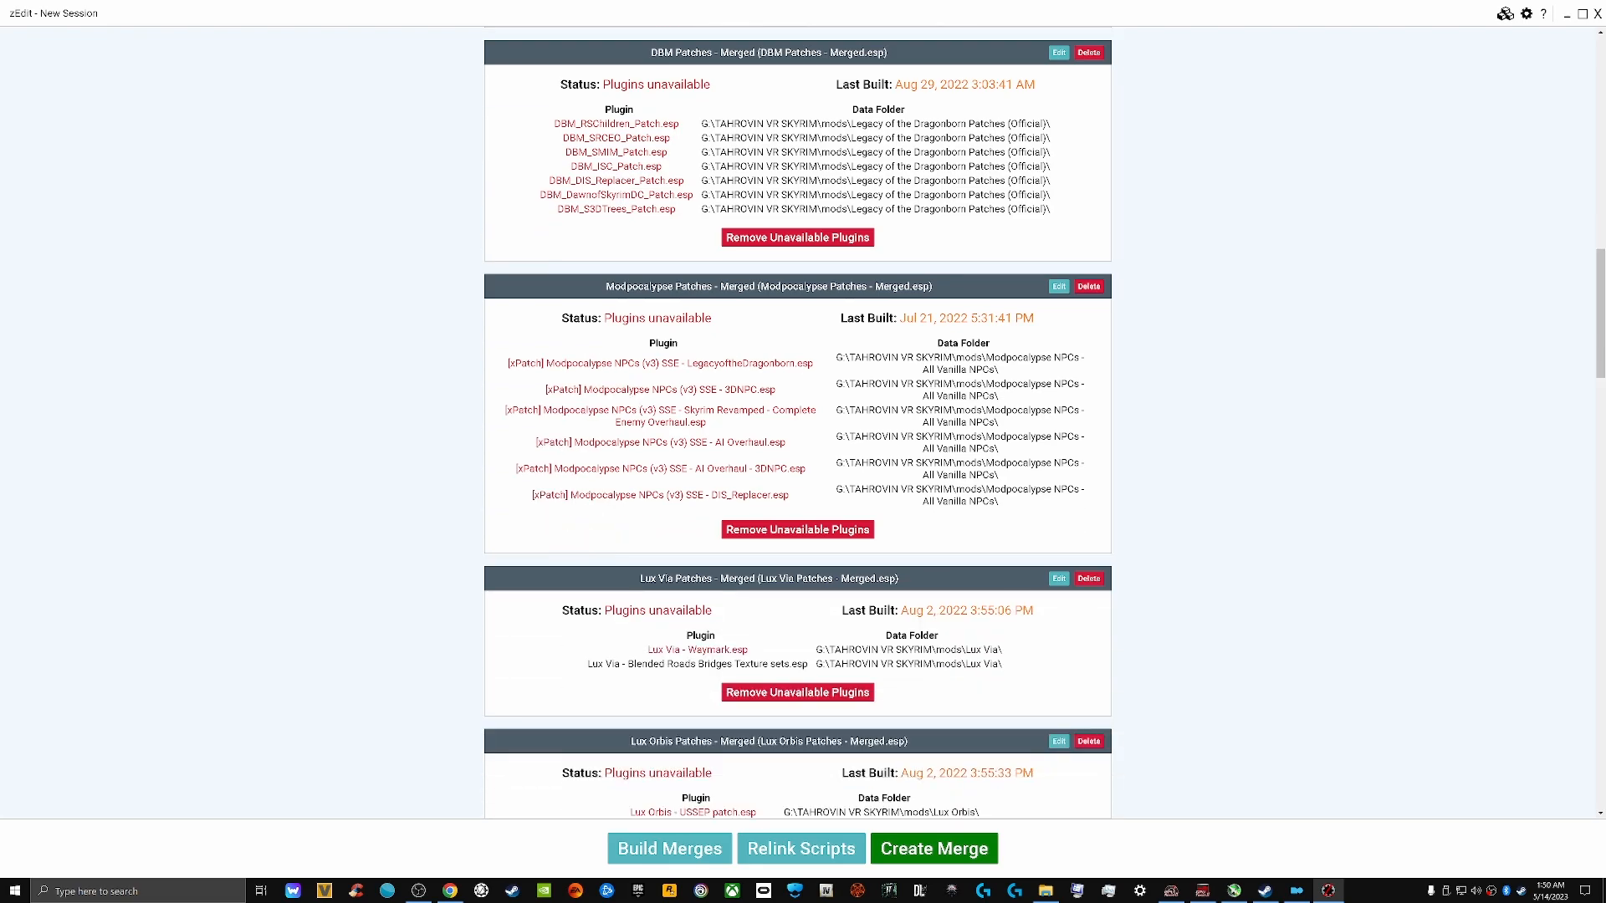
{"action": "scroll", "coordinate": [798, 421], "scroll_direction": "down", "scroll_amount": 4}
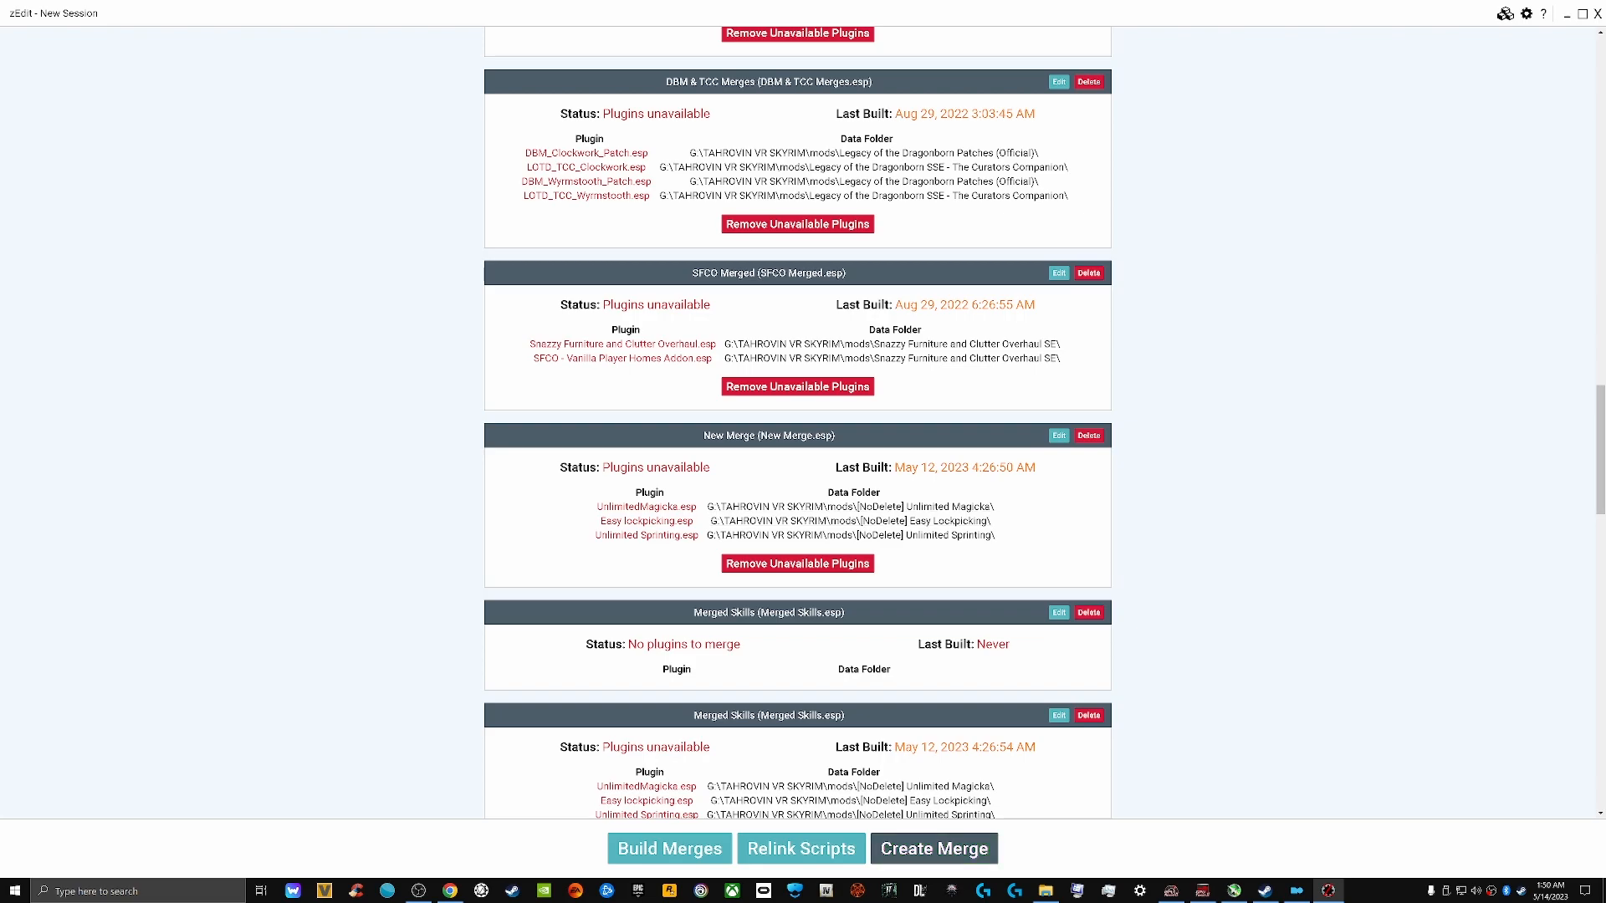
Start a new merge, examine the full list of available plugins down to the last entry, and cancel the merge
{"action": "left_click", "coordinate": [934, 849]}
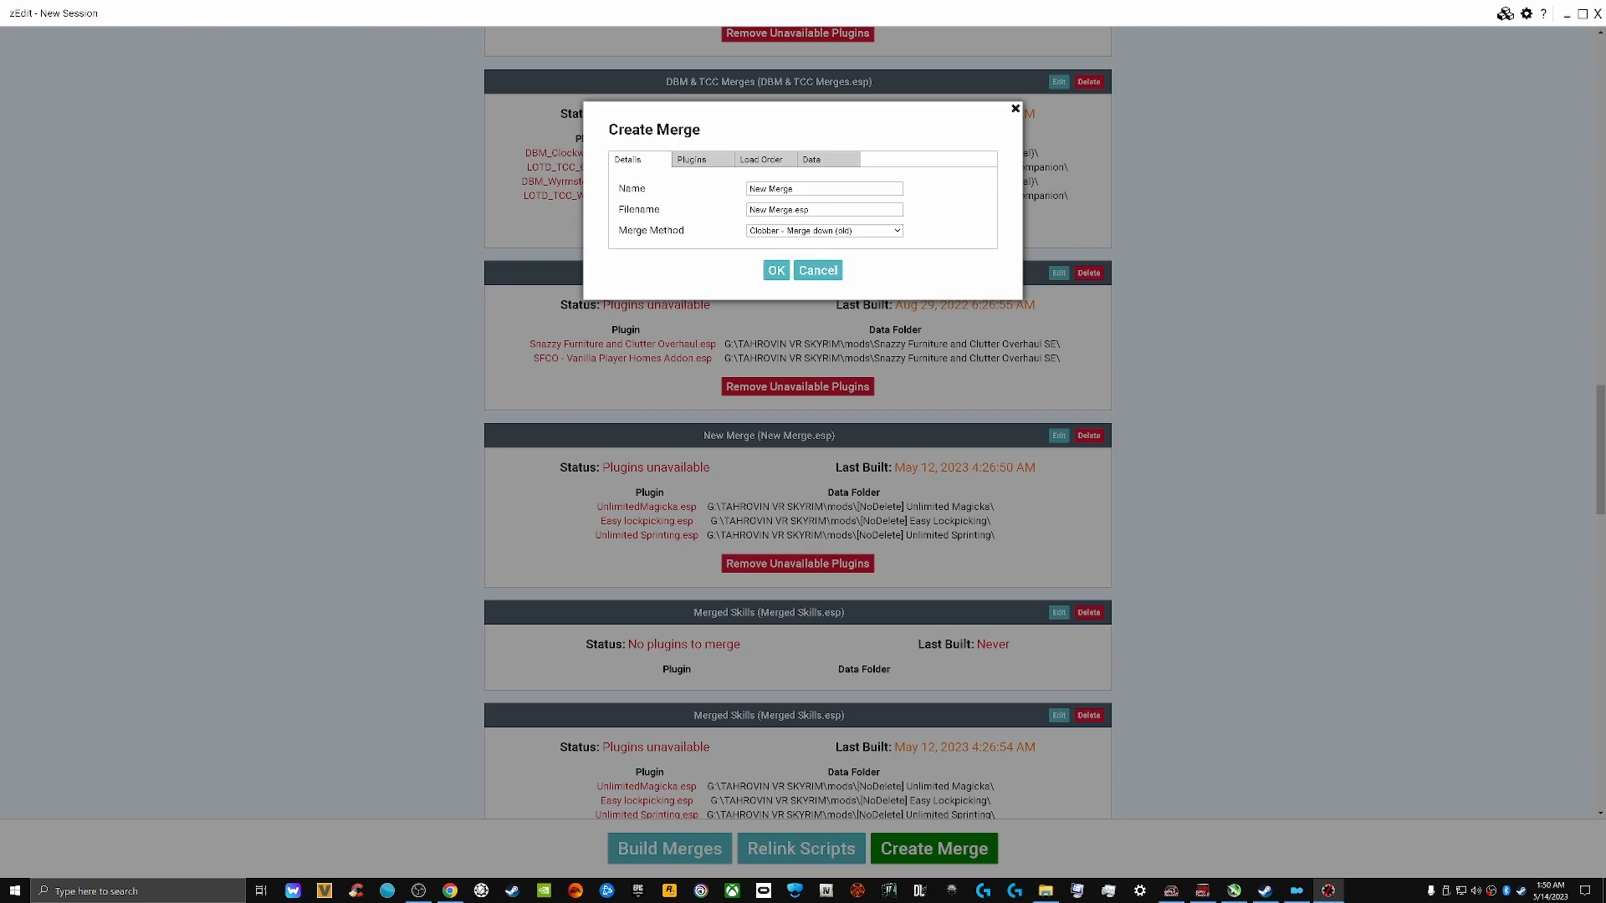
{"action": "left_click", "coordinate": [692, 159]}
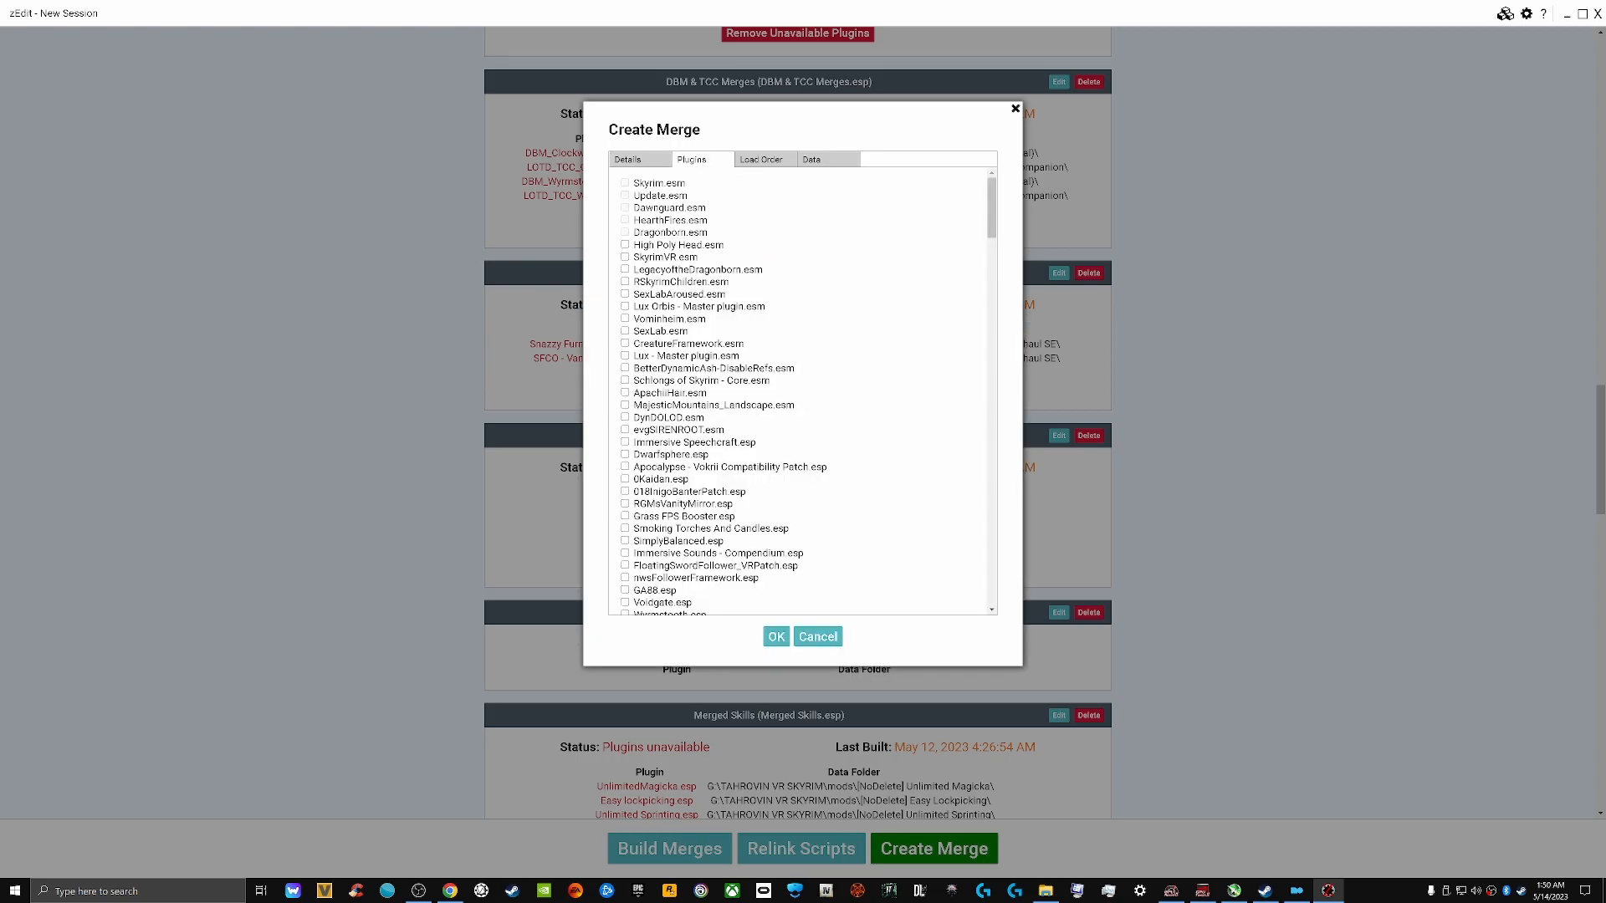
{"action": "scroll", "coordinate": [799, 390], "scroll_direction": "down", "scroll_amount": 1}
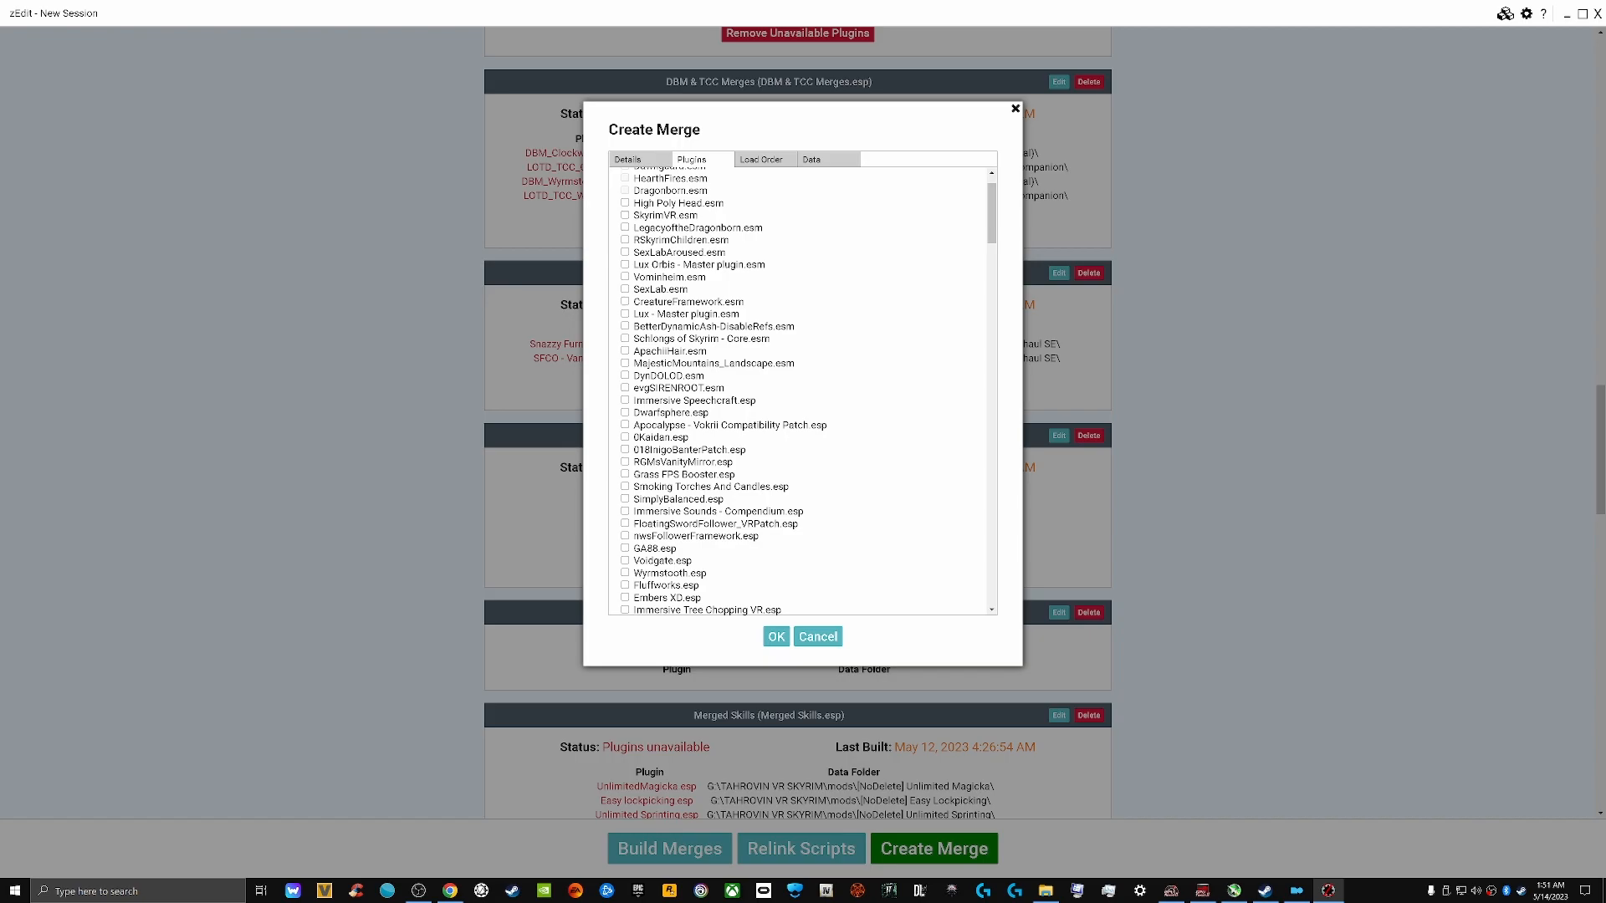
{"action": "scroll", "coordinate": [802, 390], "scroll_direction": "down", "scroll_amount": 15}
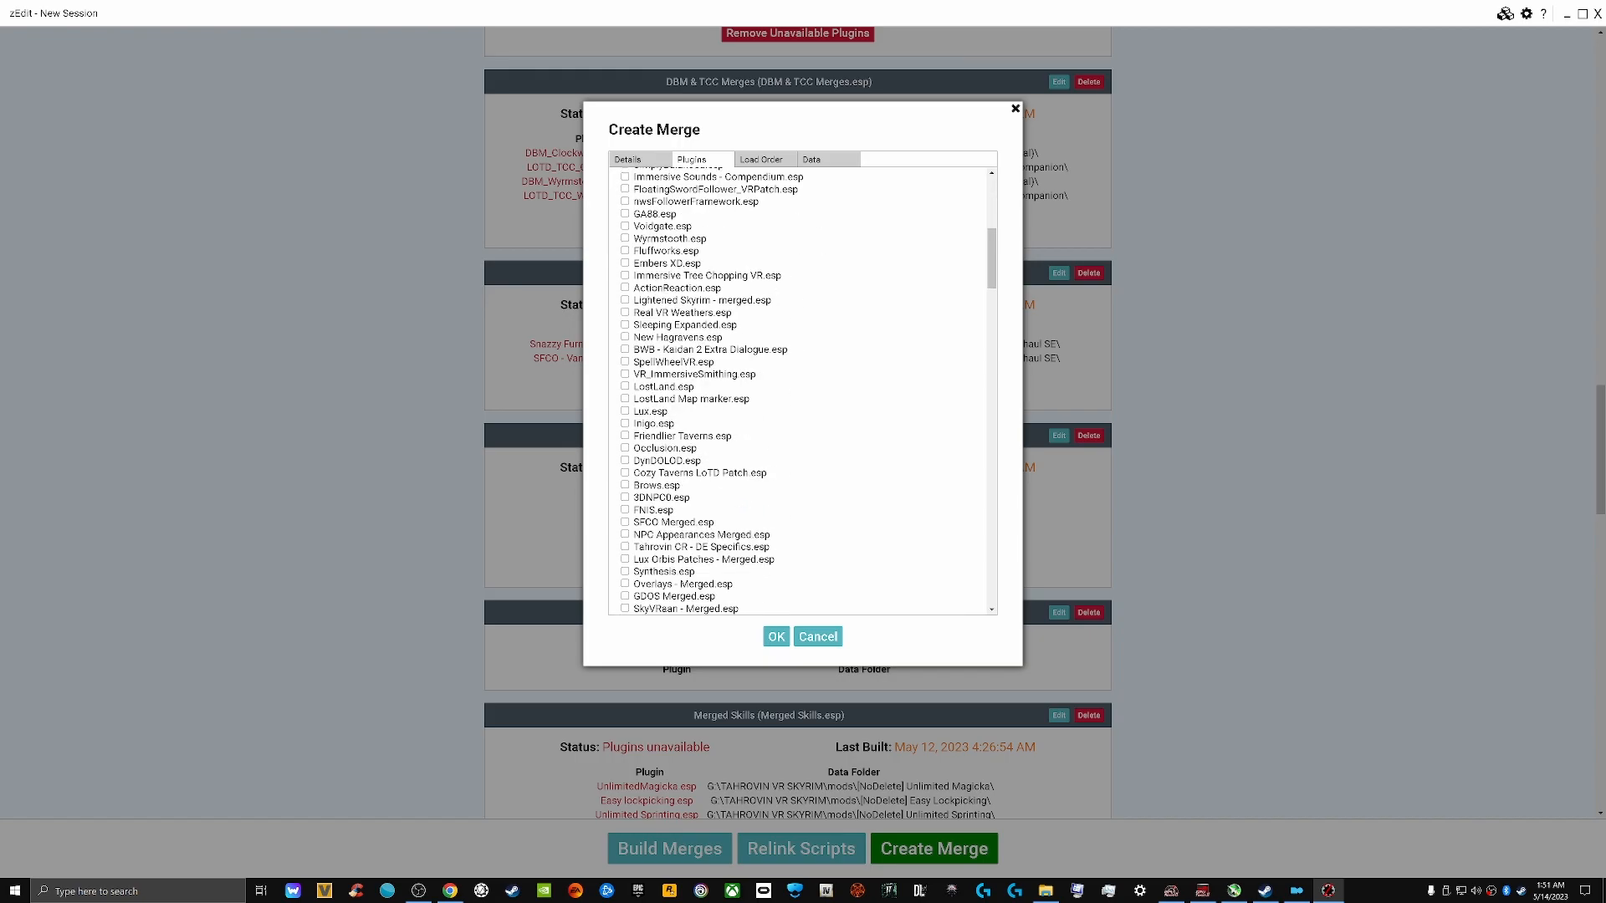
{"action": "scroll", "coordinate": [802, 391], "scroll_direction": "down", "scroll_amount": 2}
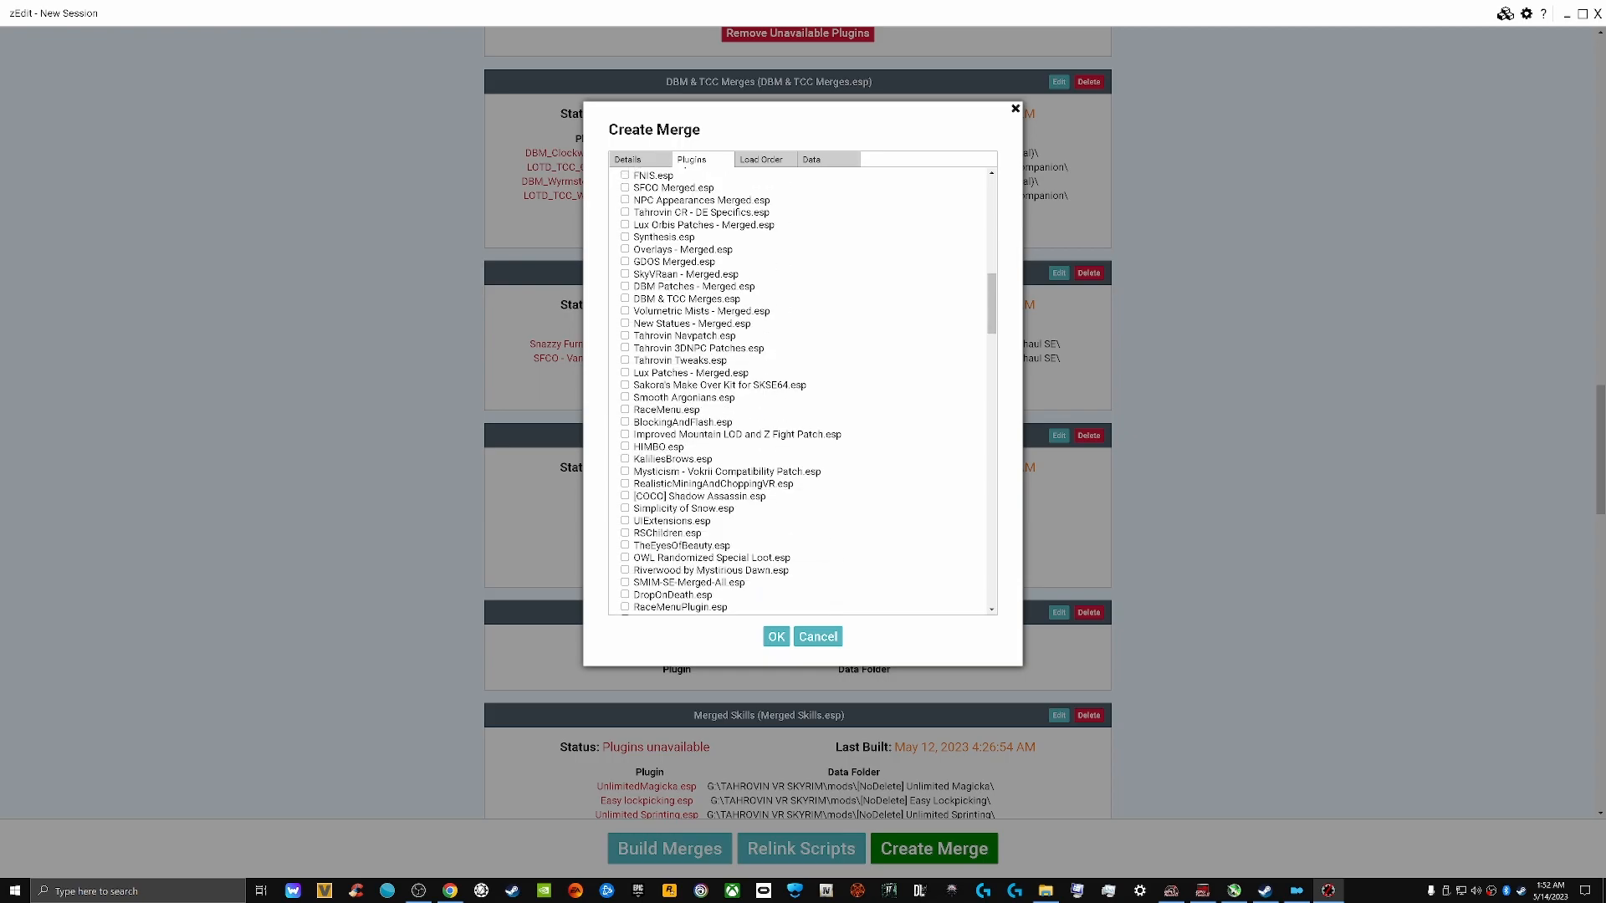
{"action": "scroll", "coordinate": [801, 390], "scroll_direction": "down", "scroll_amount": 6}
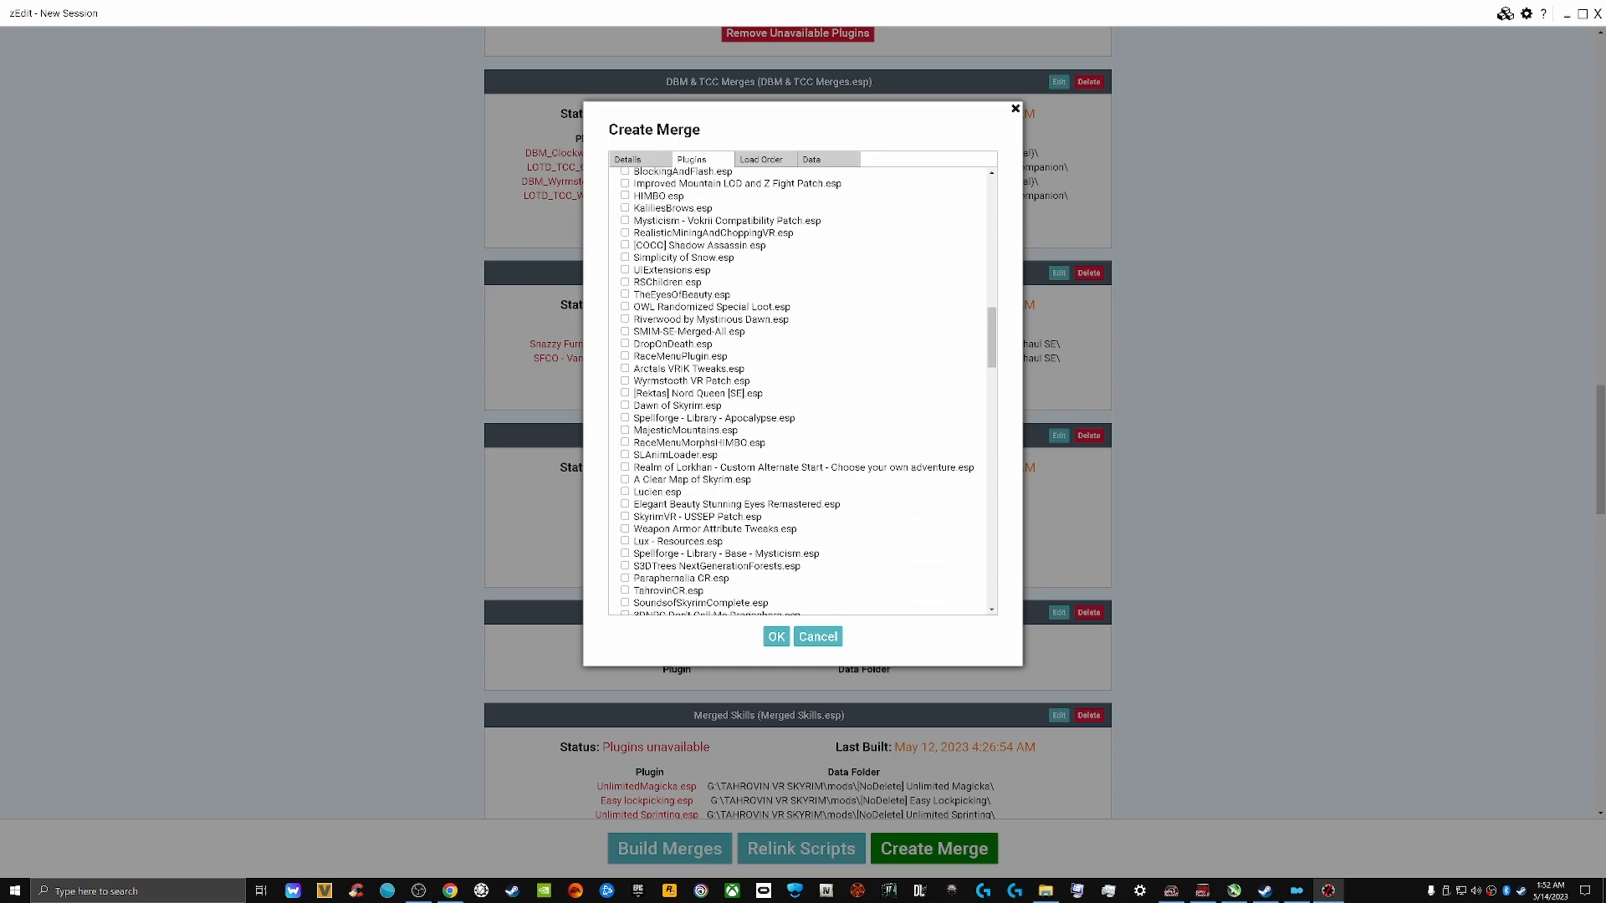
{"action": "scroll", "coordinate": [802, 390], "scroll_direction": "down", "scroll_amount": 15}
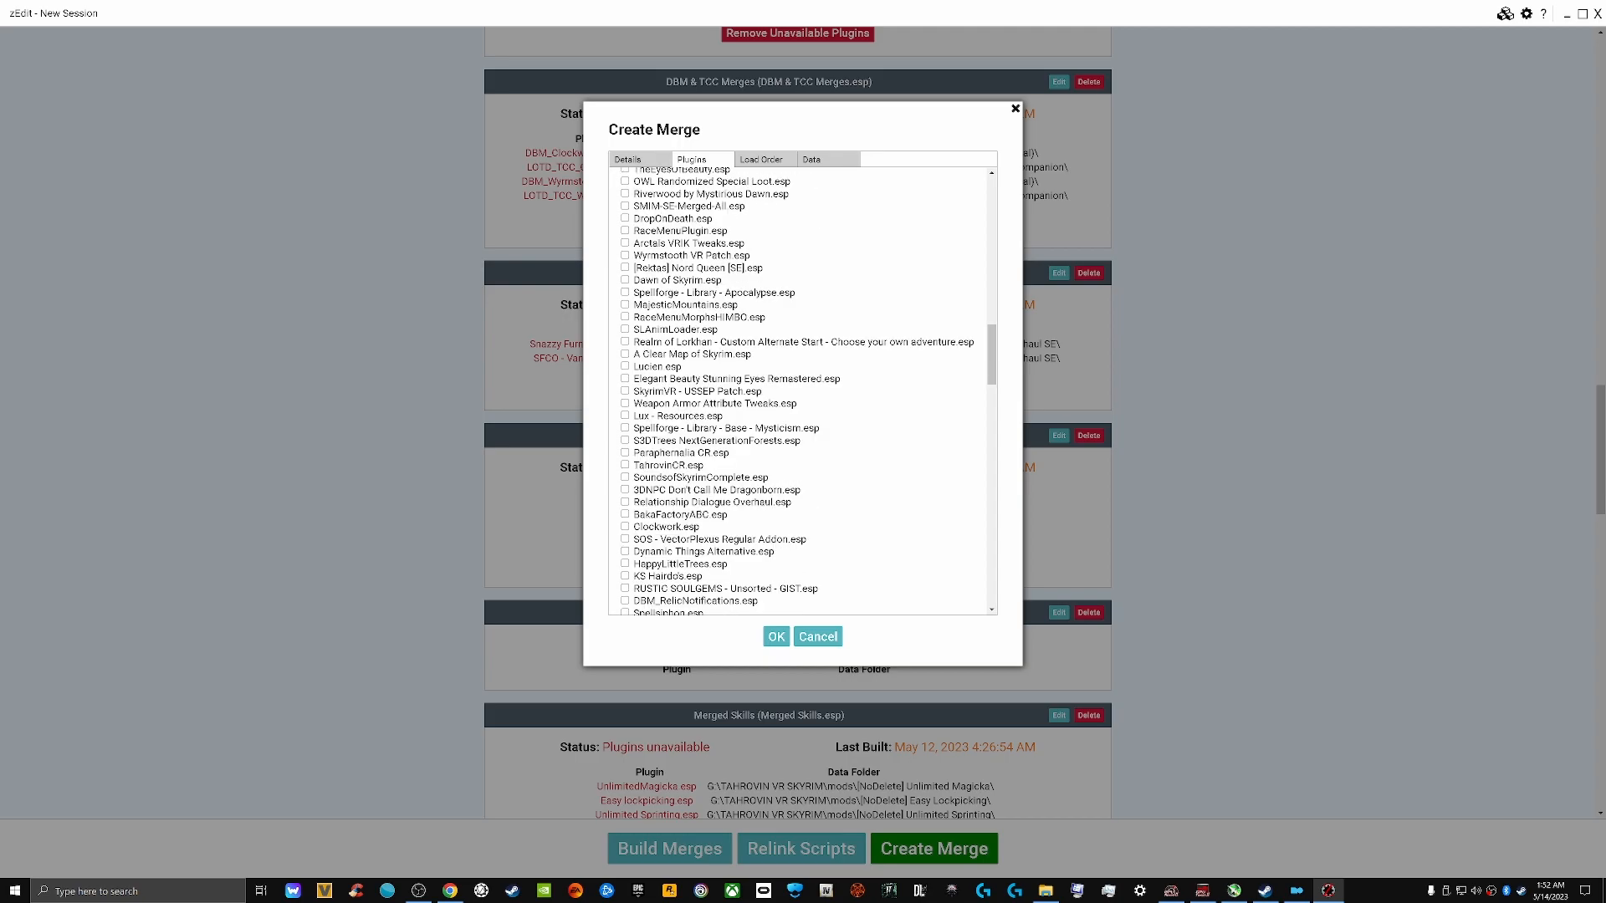
{"action": "scroll", "coordinate": [801, 390], "scroll_direction": "down", "scroll_amount": 15}
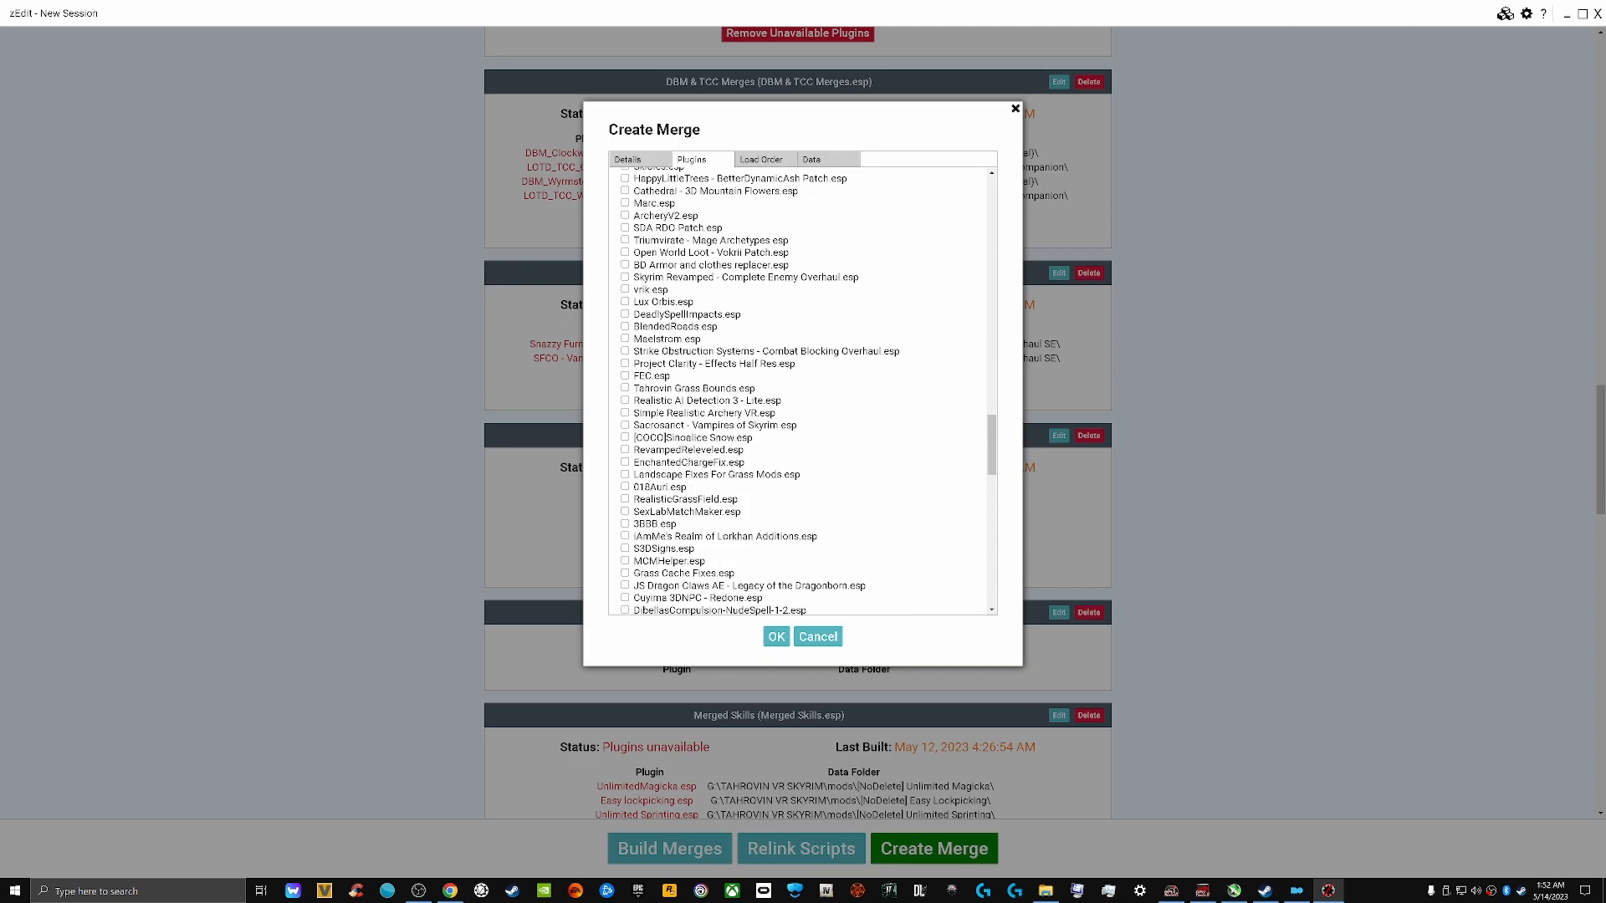
{"action": "scroll", "coordinate": [801, 391], "scroll_direction": "down", "scroll_amount": 9}
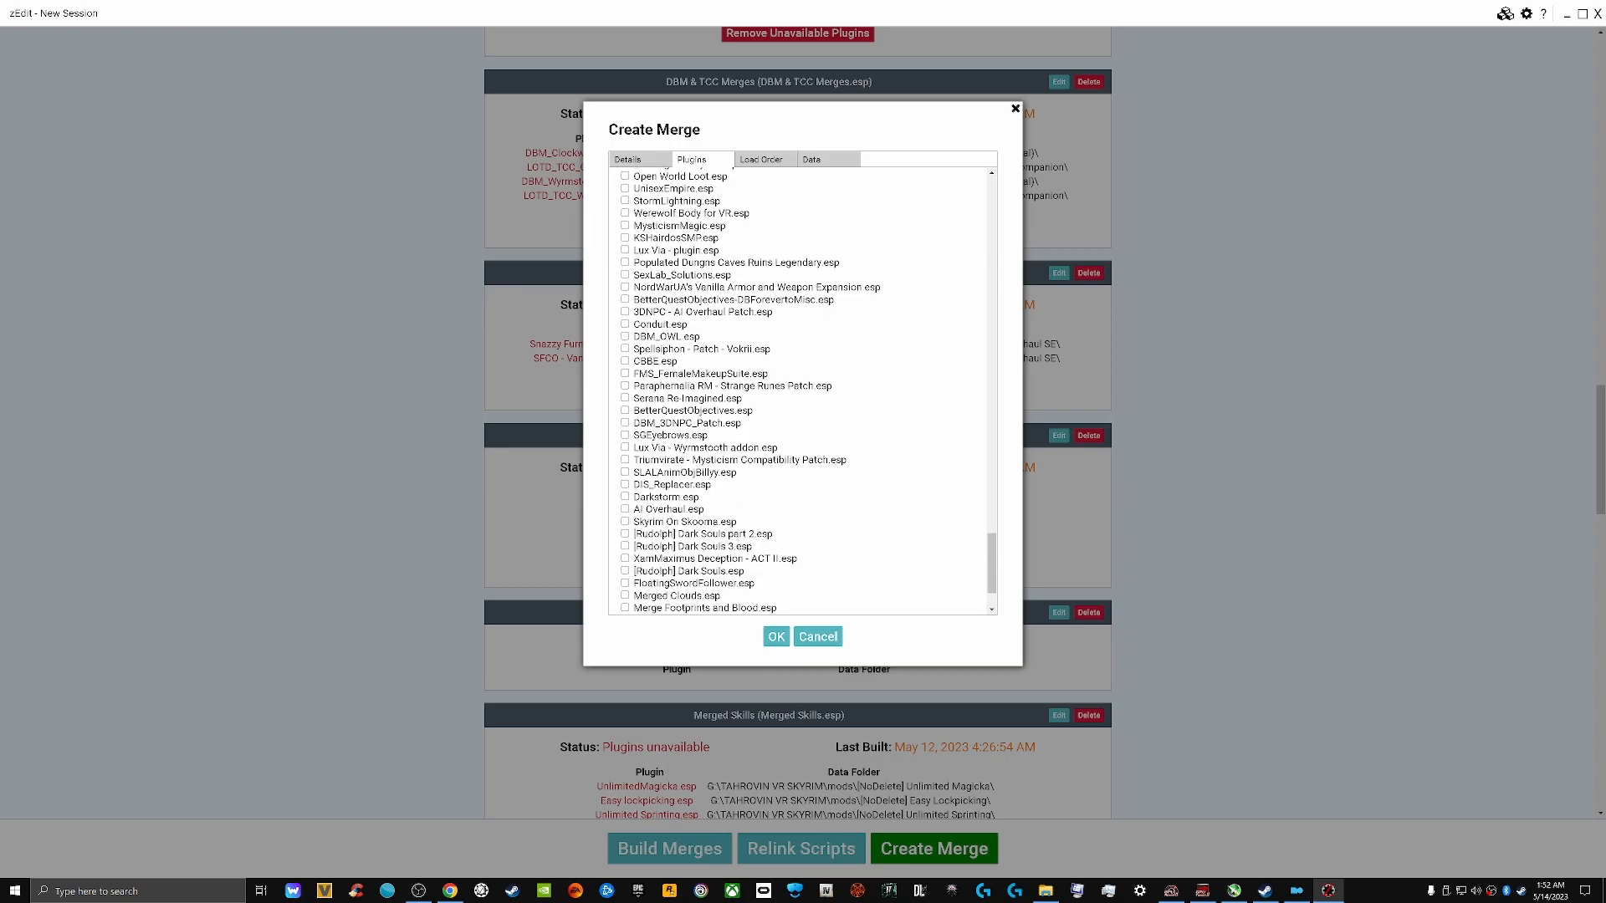
{"action": "scroll", "coordinate": [801, 391], "scroll_direction": "down", "scroll_amount": 2}
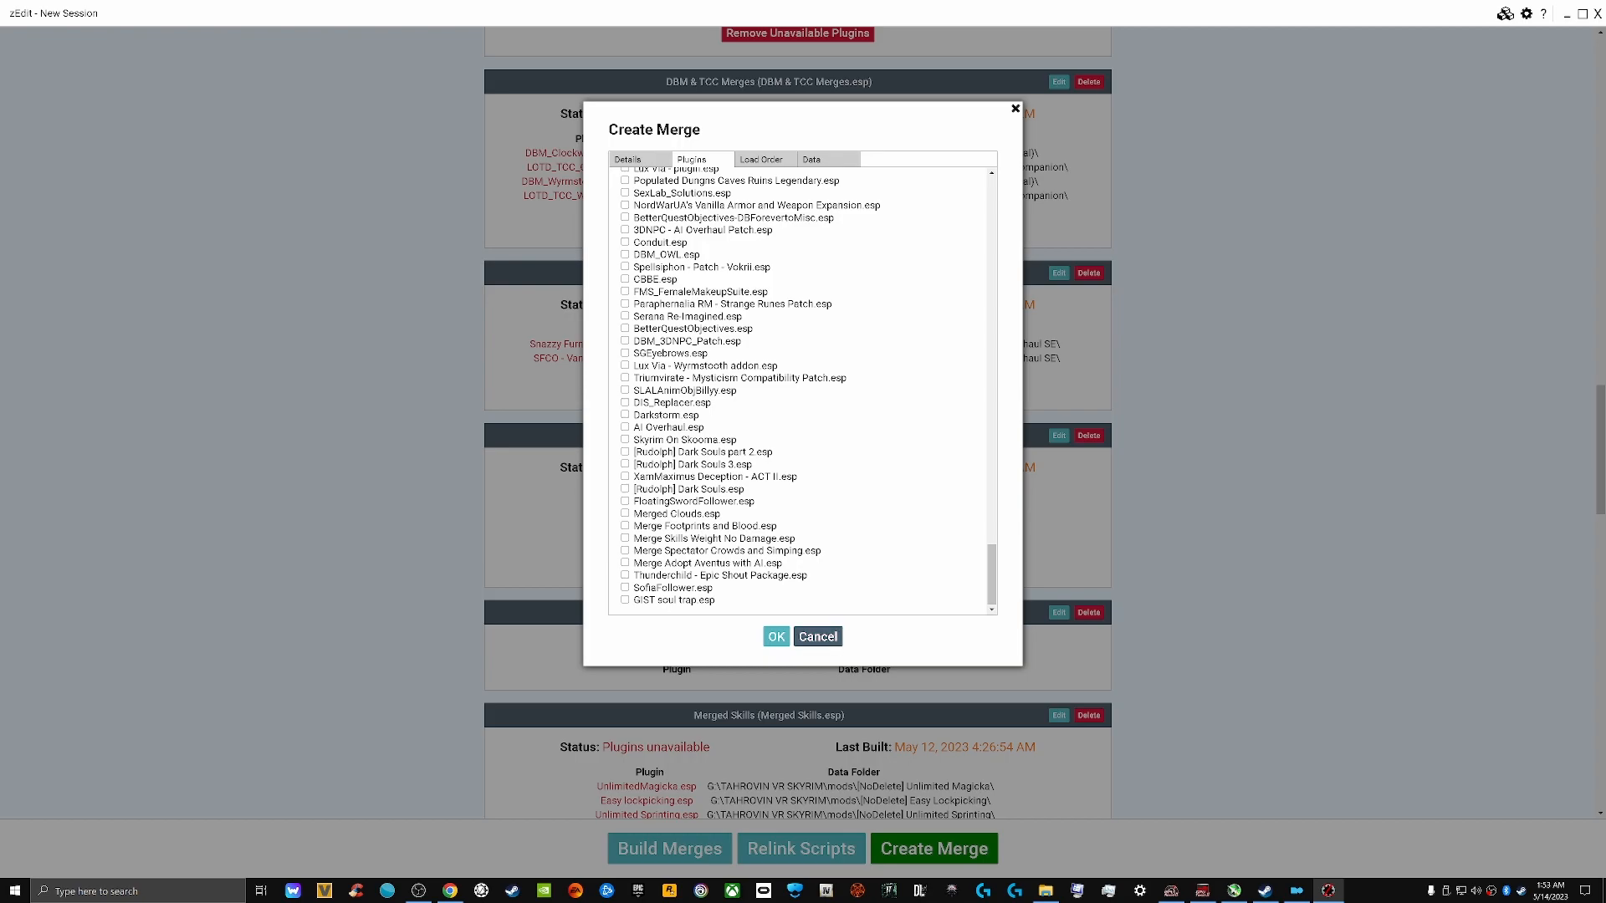
{"action": "left_click", "coordinate": [818, 636]}
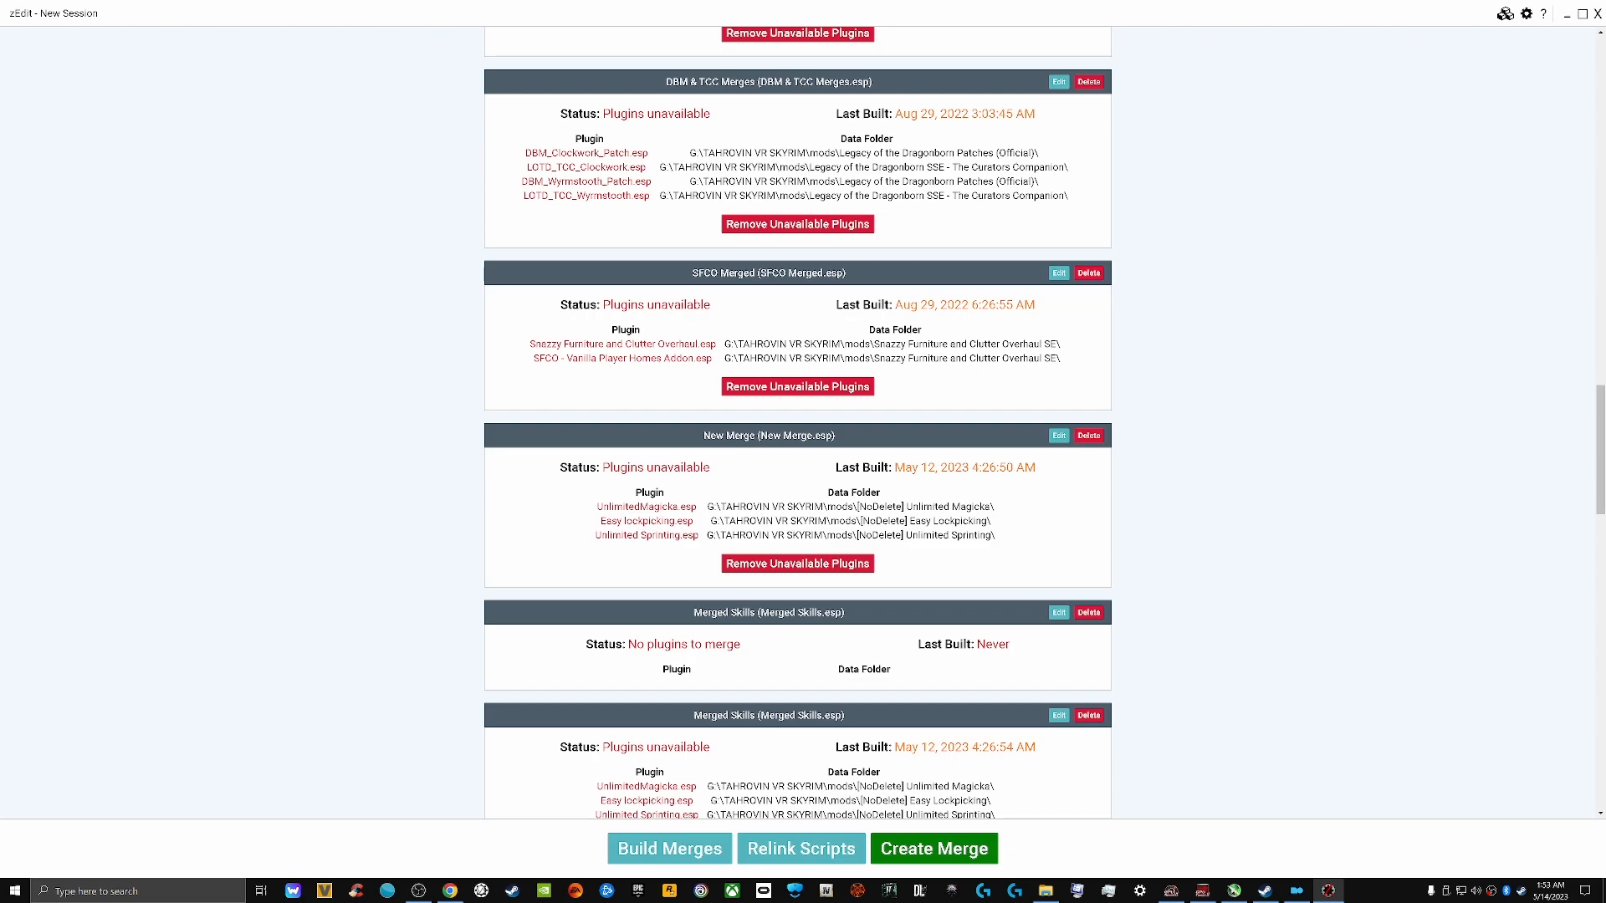
Reopen the merge creation, browse the selectable plugins about halfway through the list, and cancel without selecting any
{"action": "left_click", "coordinate": [934, 848]}
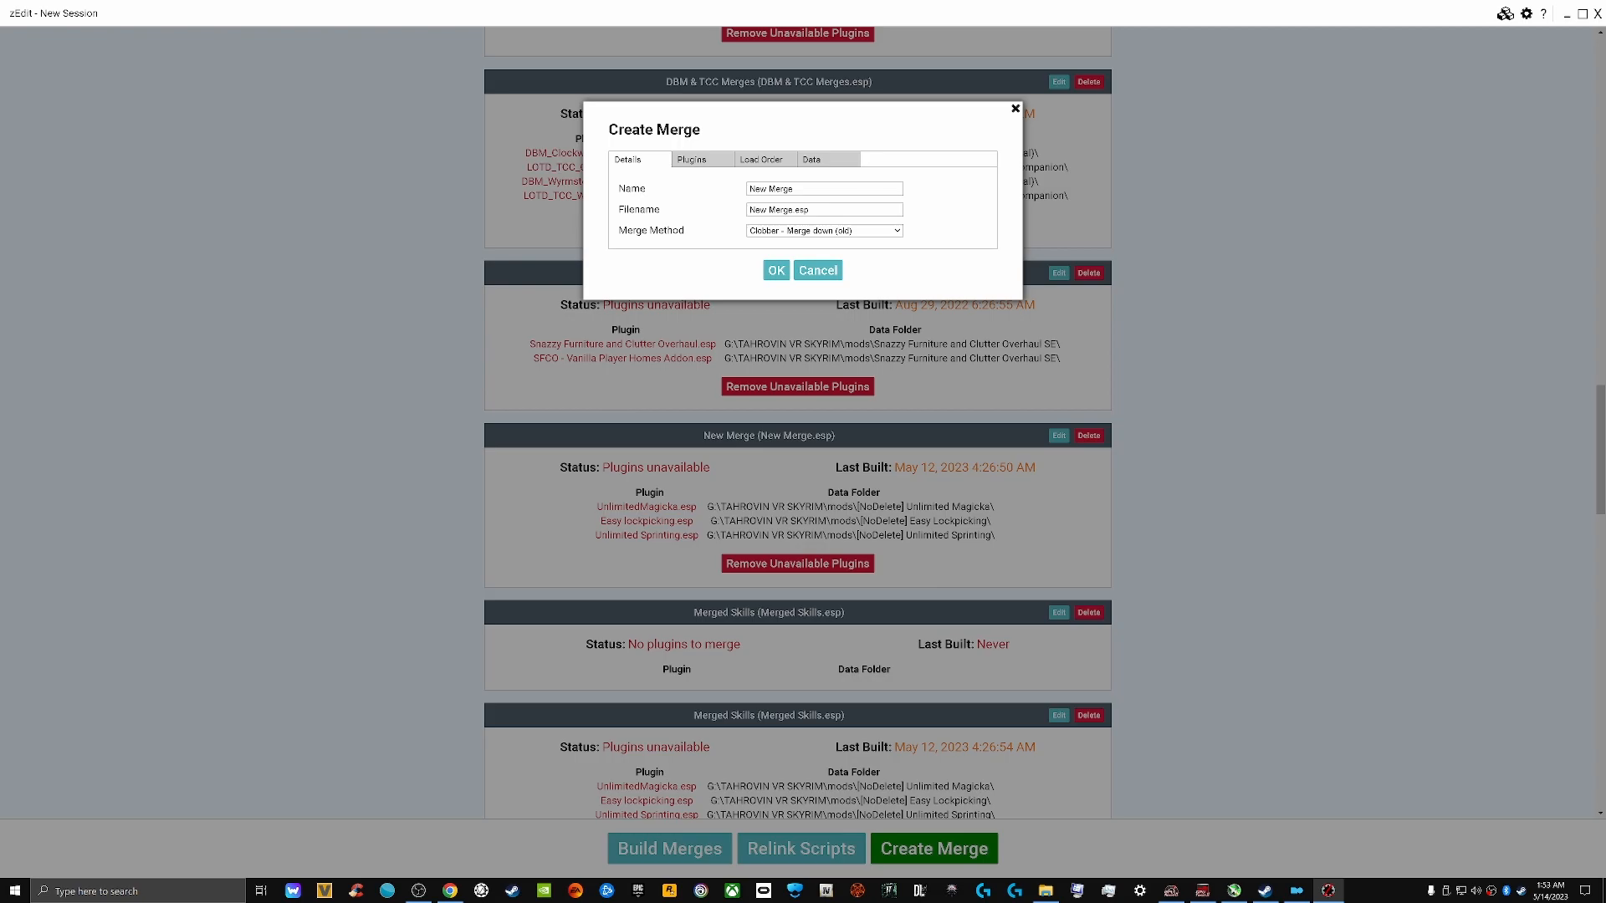
{"action": "left_click", "coordinate": [692, 159]}
{"action": "scroll", "coordinate": [801, 389], "scroll_direction": "down", "scroll_amount": 10}
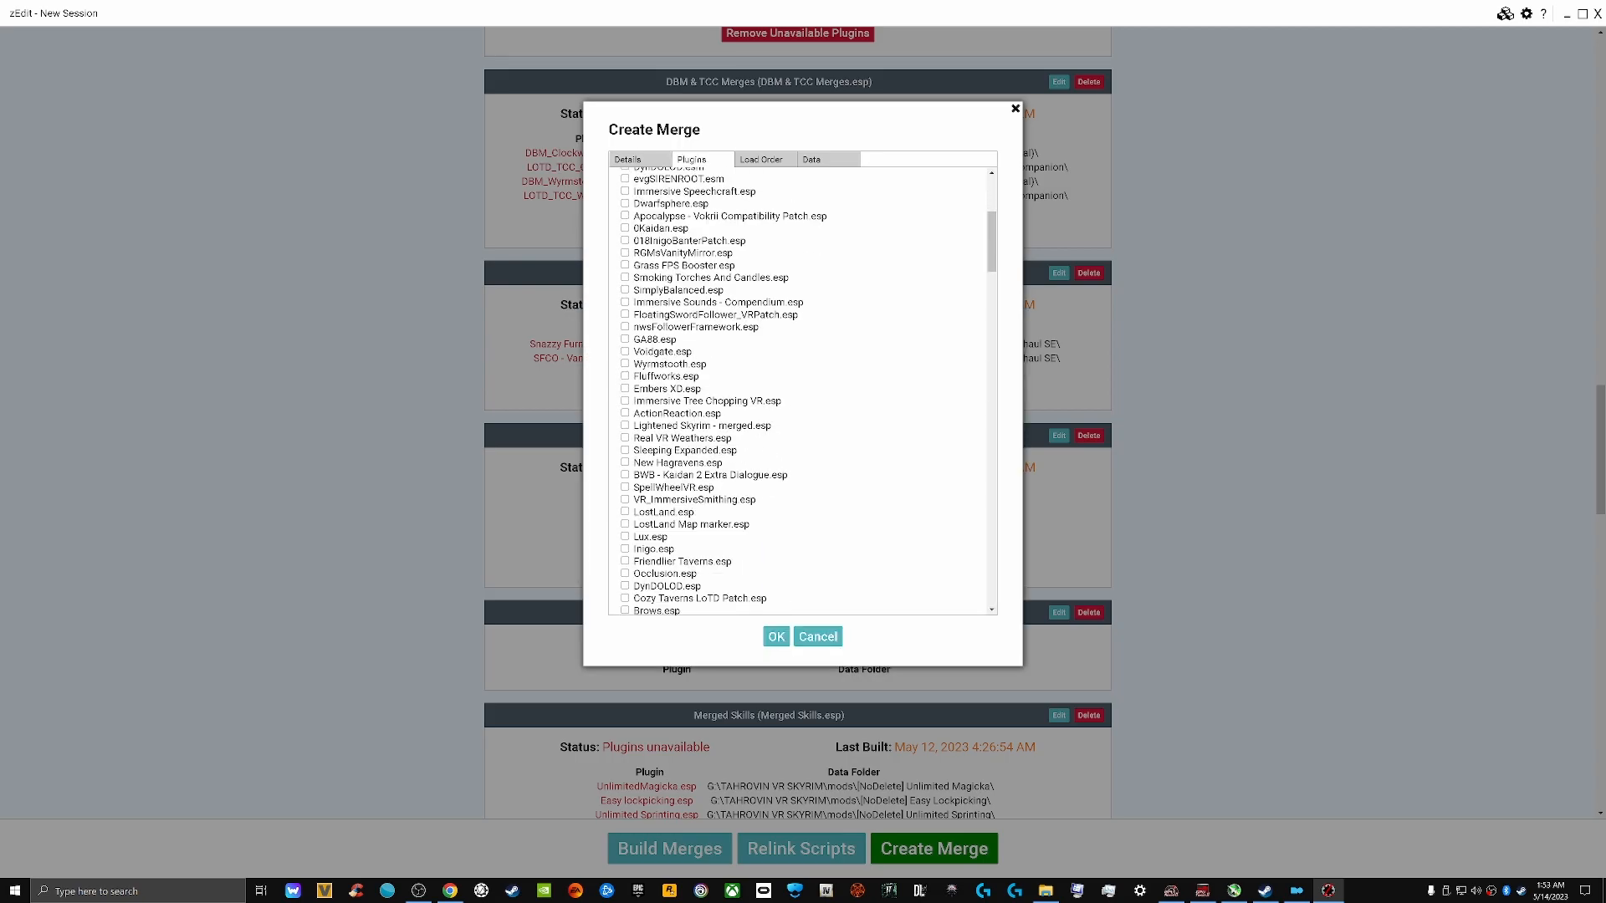
{"action": "scroll", "coordinate": [801, 390], "scroll_direction": "down", "scroll_amount": 3}
{"action": "scroll", "coordinate": [802, 390], "scroll_direction": "down", "scroll_amount": 12}
{"action": "scroll", "coordinate": [802, 390], "scroll_direction": "down", "scroll_amount": 12}
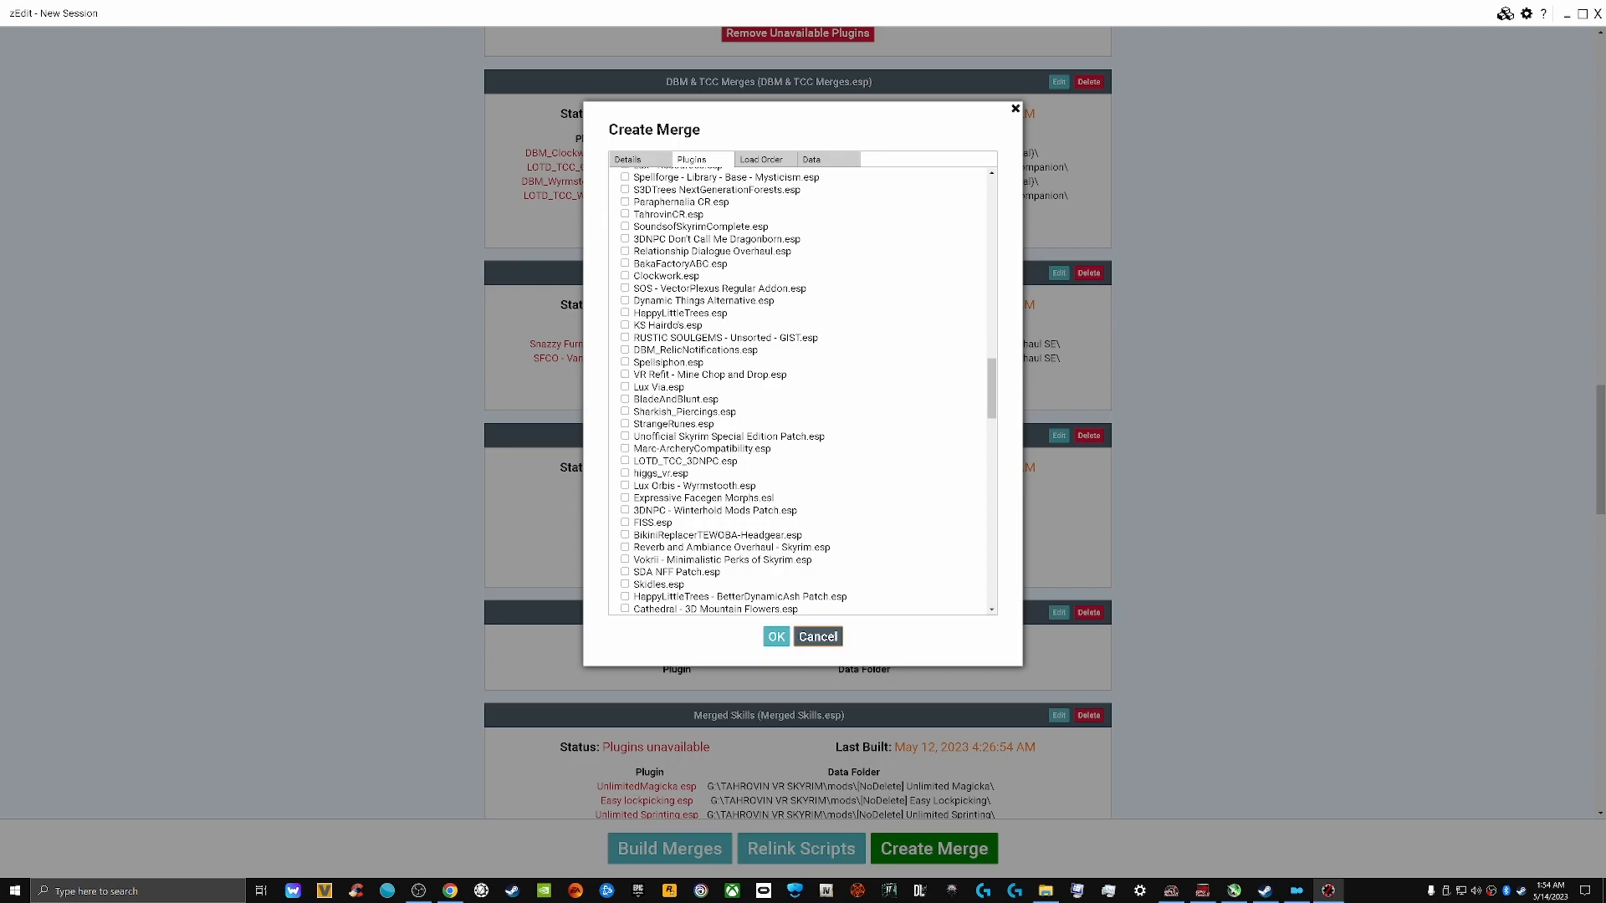
{"action": "left_click", "coordinate": [817, 636]}
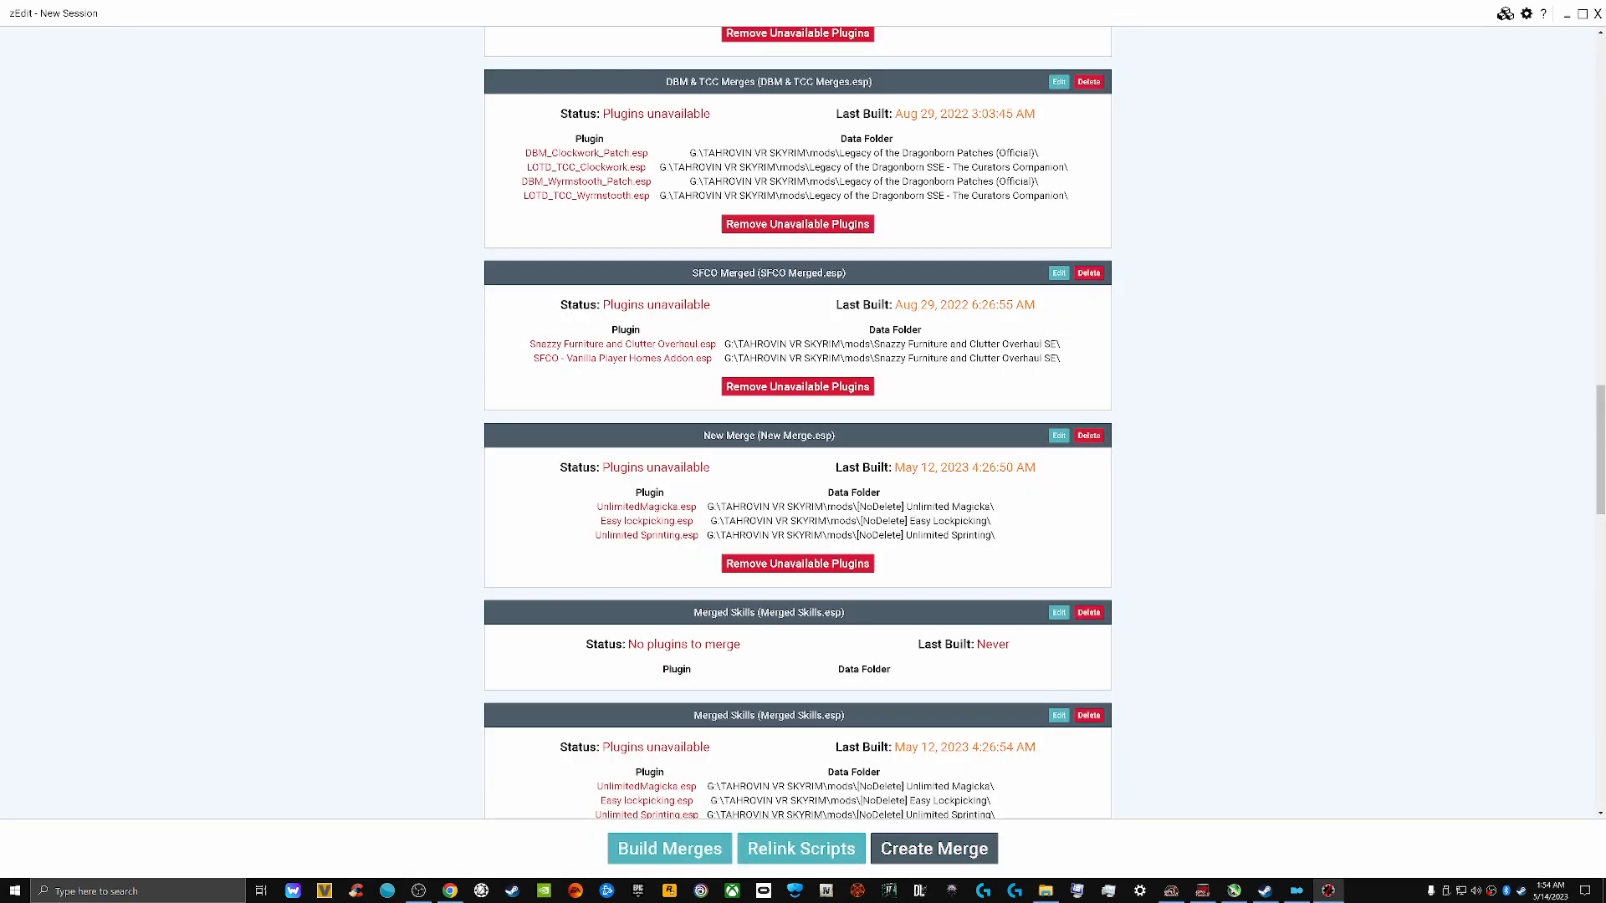
Create a merge with the default New Merge details, toggling the Use game load order option on and off before accepting
{"action": "left_click", "coordinate": [934, 848]}
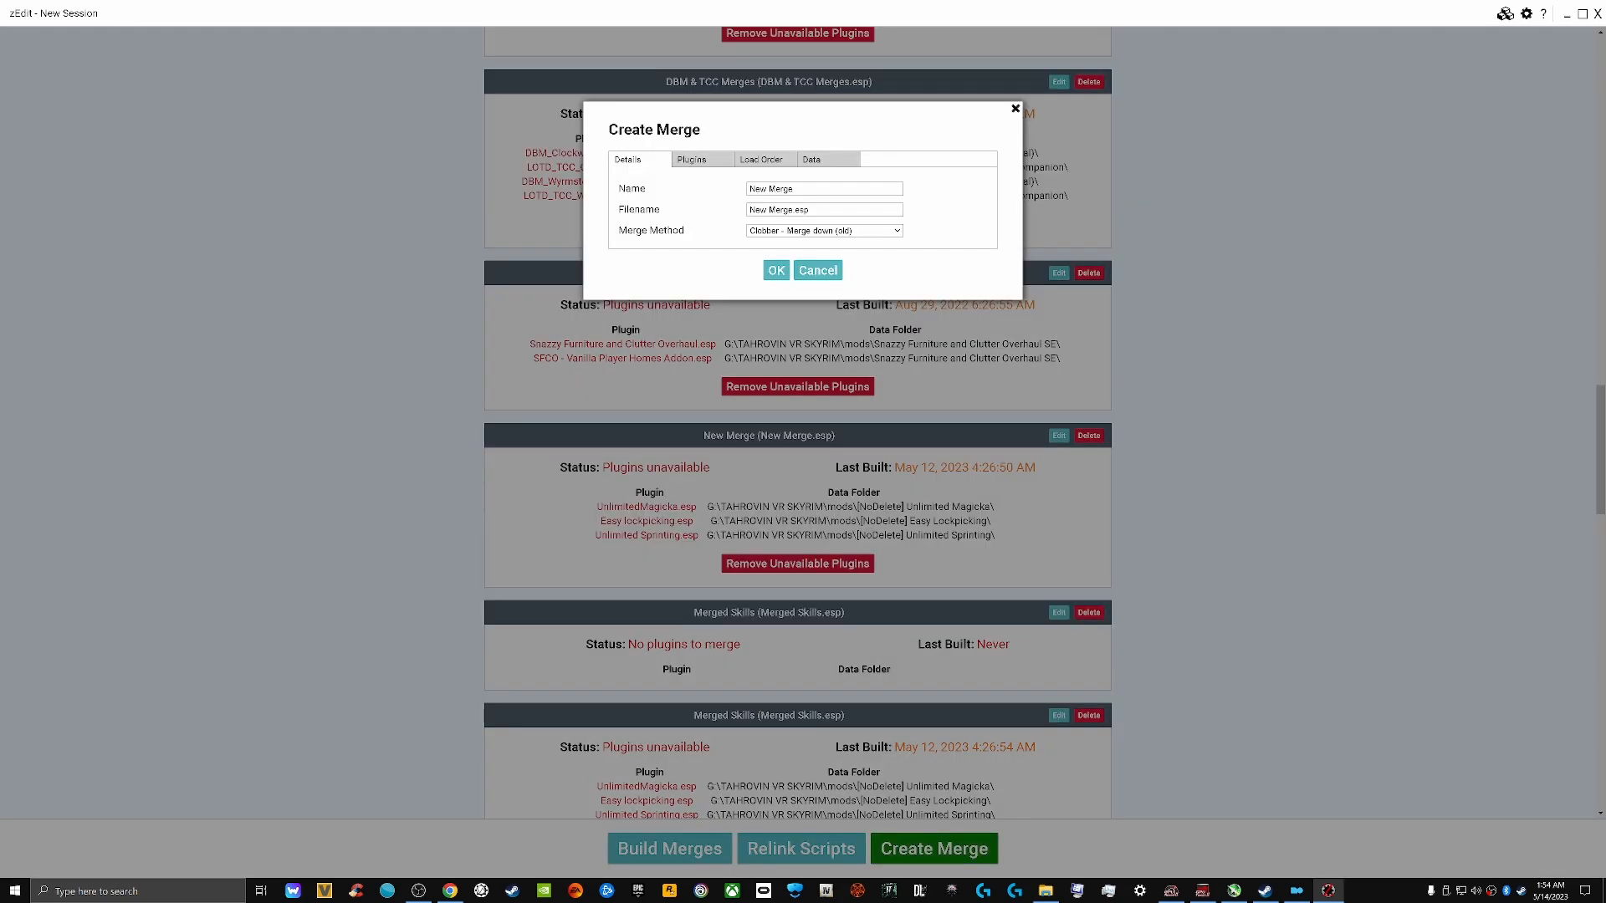
{"action": "left_click", "coordinate": [690, 159]}
{"action": "left_click", "coordinate": [760, 159]}
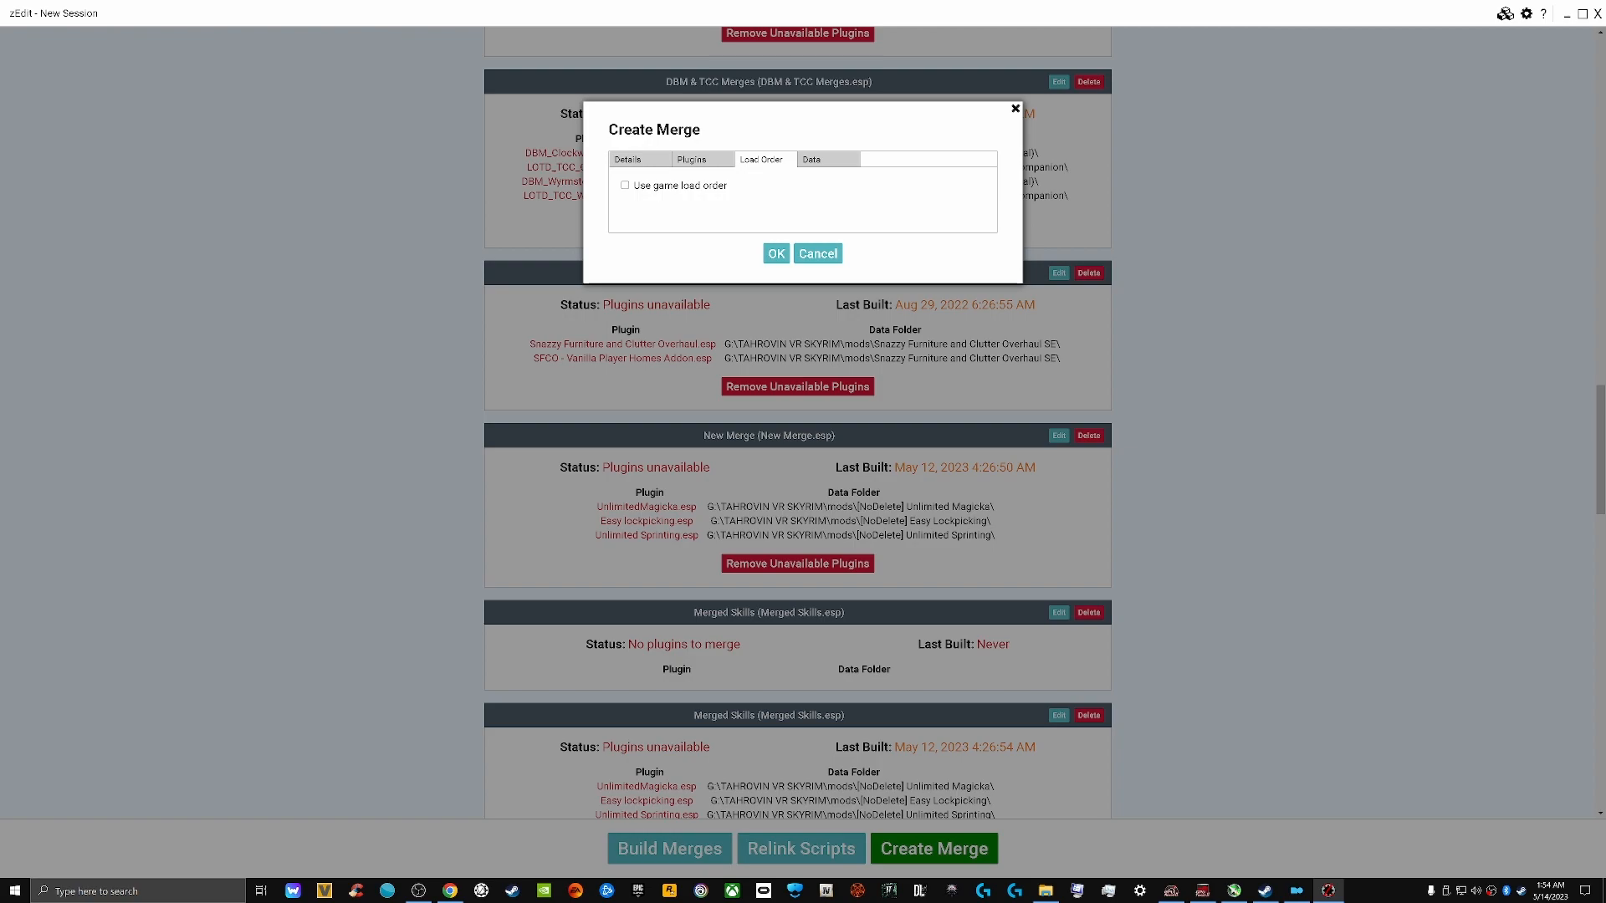
{"action": "left_click", "coordinate": [624, 185]}
{"action": "left_click", "coordinate": [624, 185]}
{"action": "left_click", "coordinate": [777, 254]}
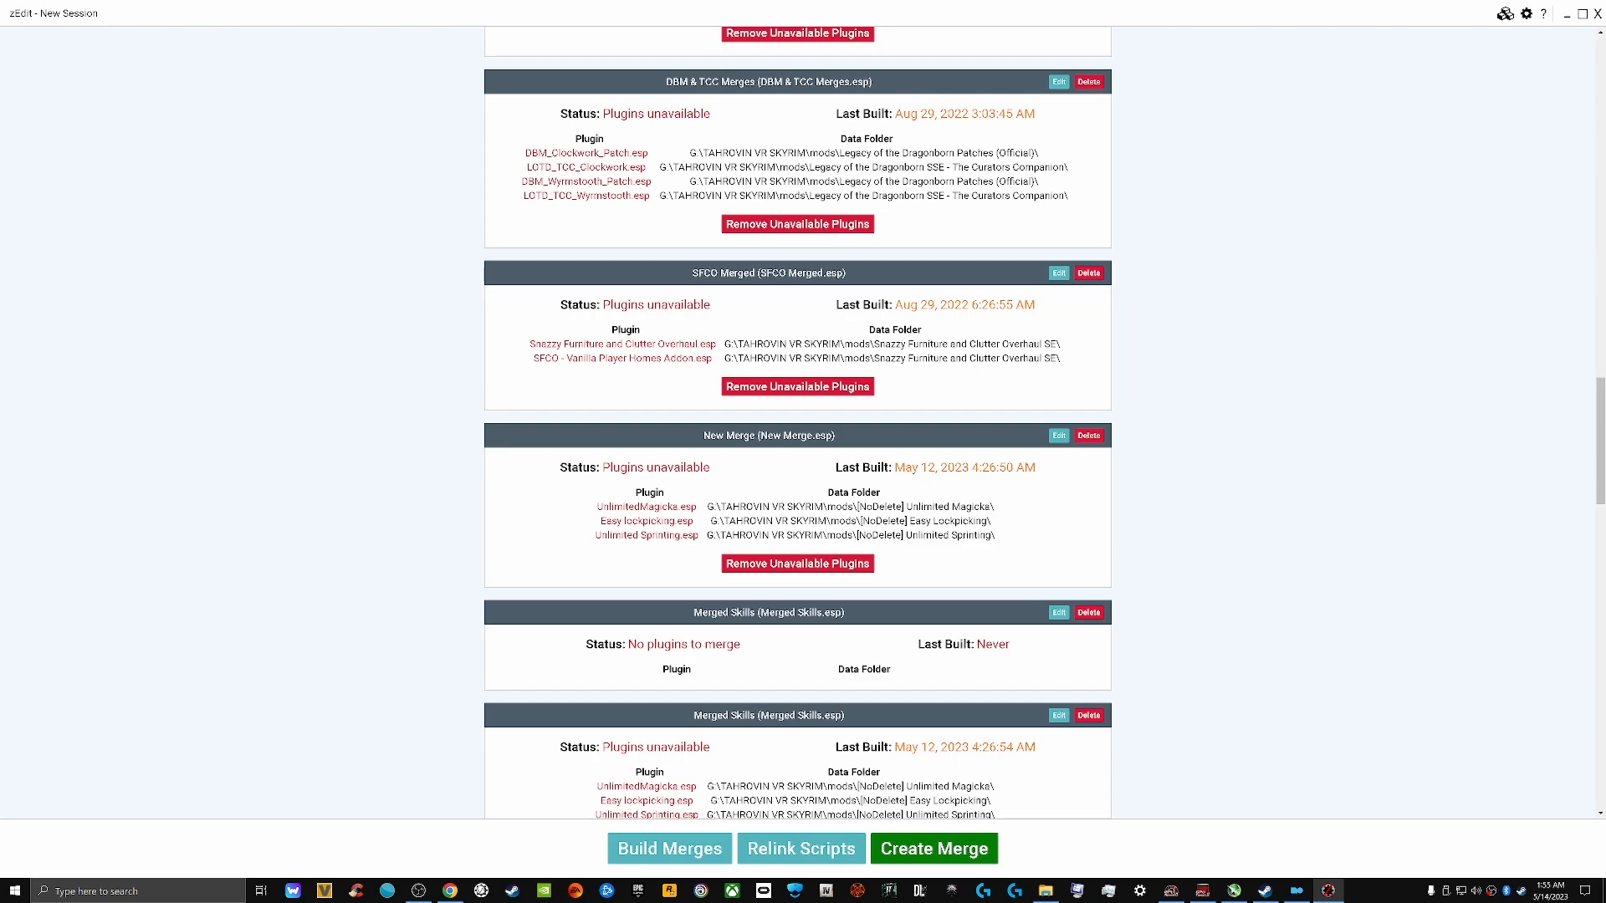
Look through the merges from New Merge to Merge Spectator Crowds and Simping, go back up to Lux Via Patches, and close zEdit
{"action": "scroll", "coordinate": [1044, 423], "scroll_direction": "down", "scroll_amount": 1}
{"action": "scroll", "coordinate": [798, 422], "scroll_direction": "down", "scroll_amount": 2}
{"action": "scroll", "coordinate": [798, 422], "scroll_direction": "up", "scroll_amount": 2}
{"action": "scroll", "coordinate": [798, 423], "scroll_direction": "down", "scroll_amount": 3}
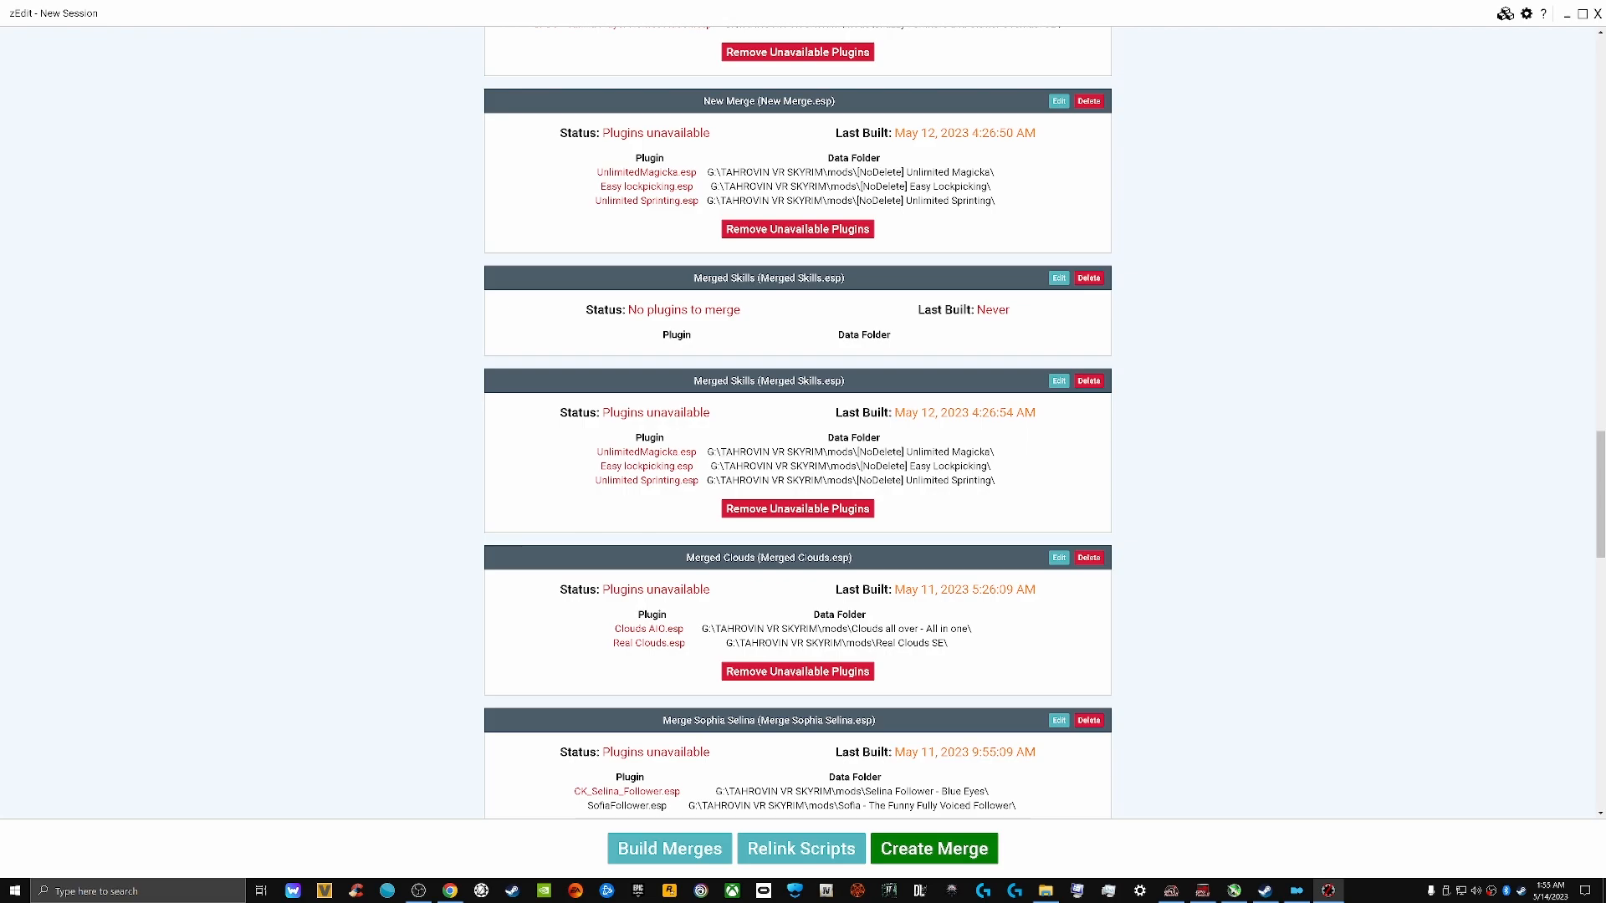
{"action": "scroll", "coordinate": [798, 422], "scroll_direction": "down", "scroll_amount": 1}
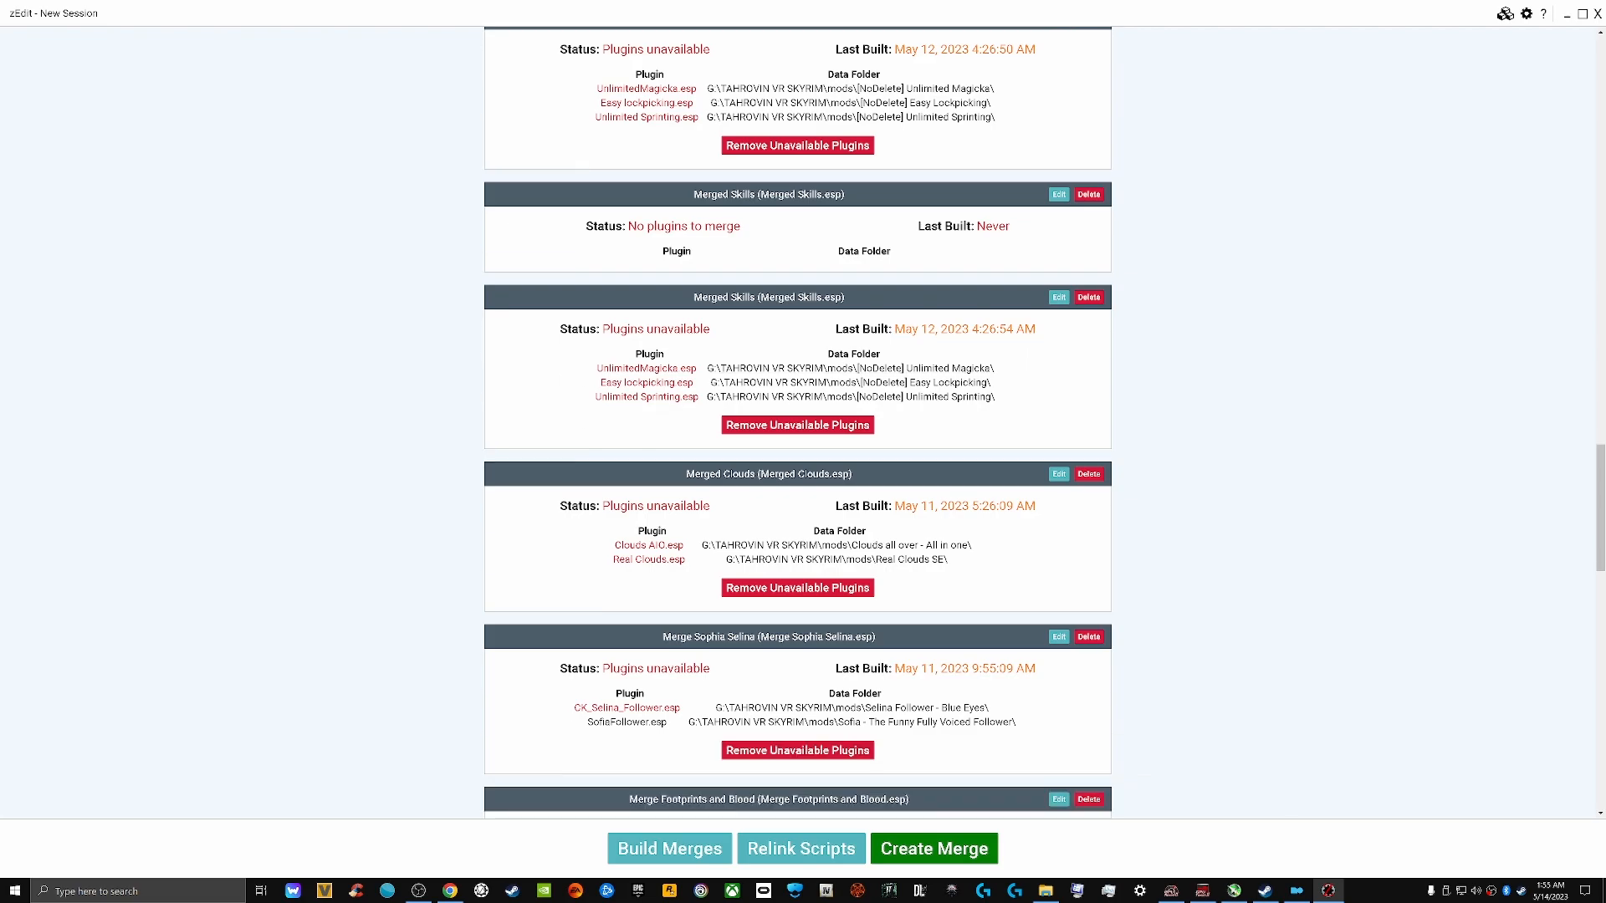
{"action": "scroll", "coordinate": [798, 422], "scroll_direction": "down", "scroll_amount": 2}
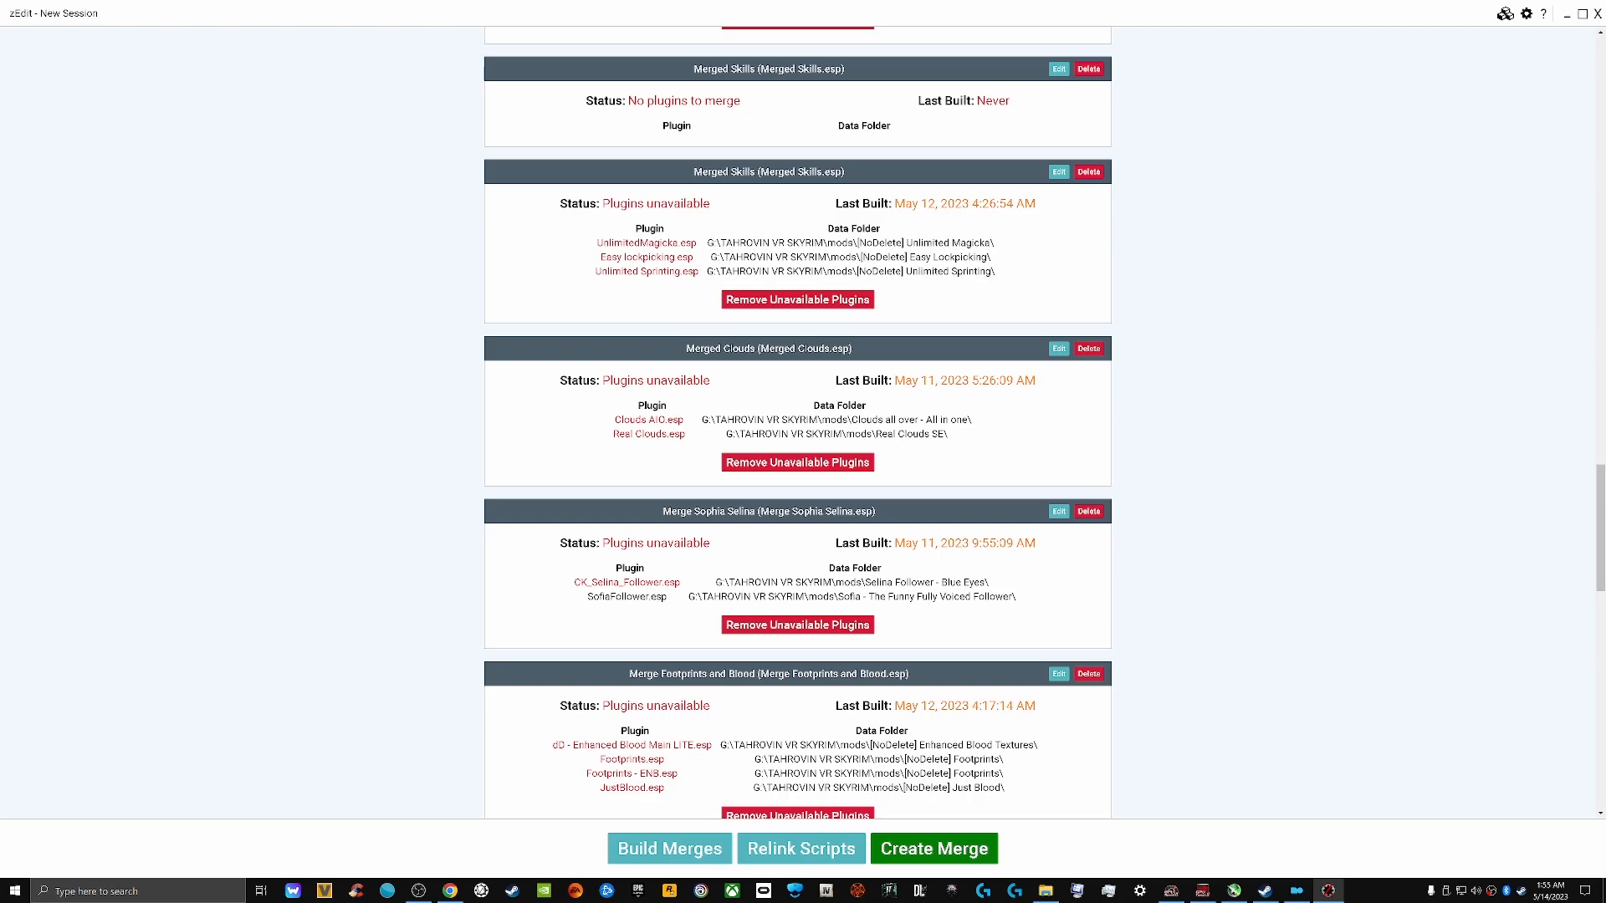
{"action": "scroll", "coordinate": [798, 423], "scroll_direction": "down", "scroll_amount": 2}
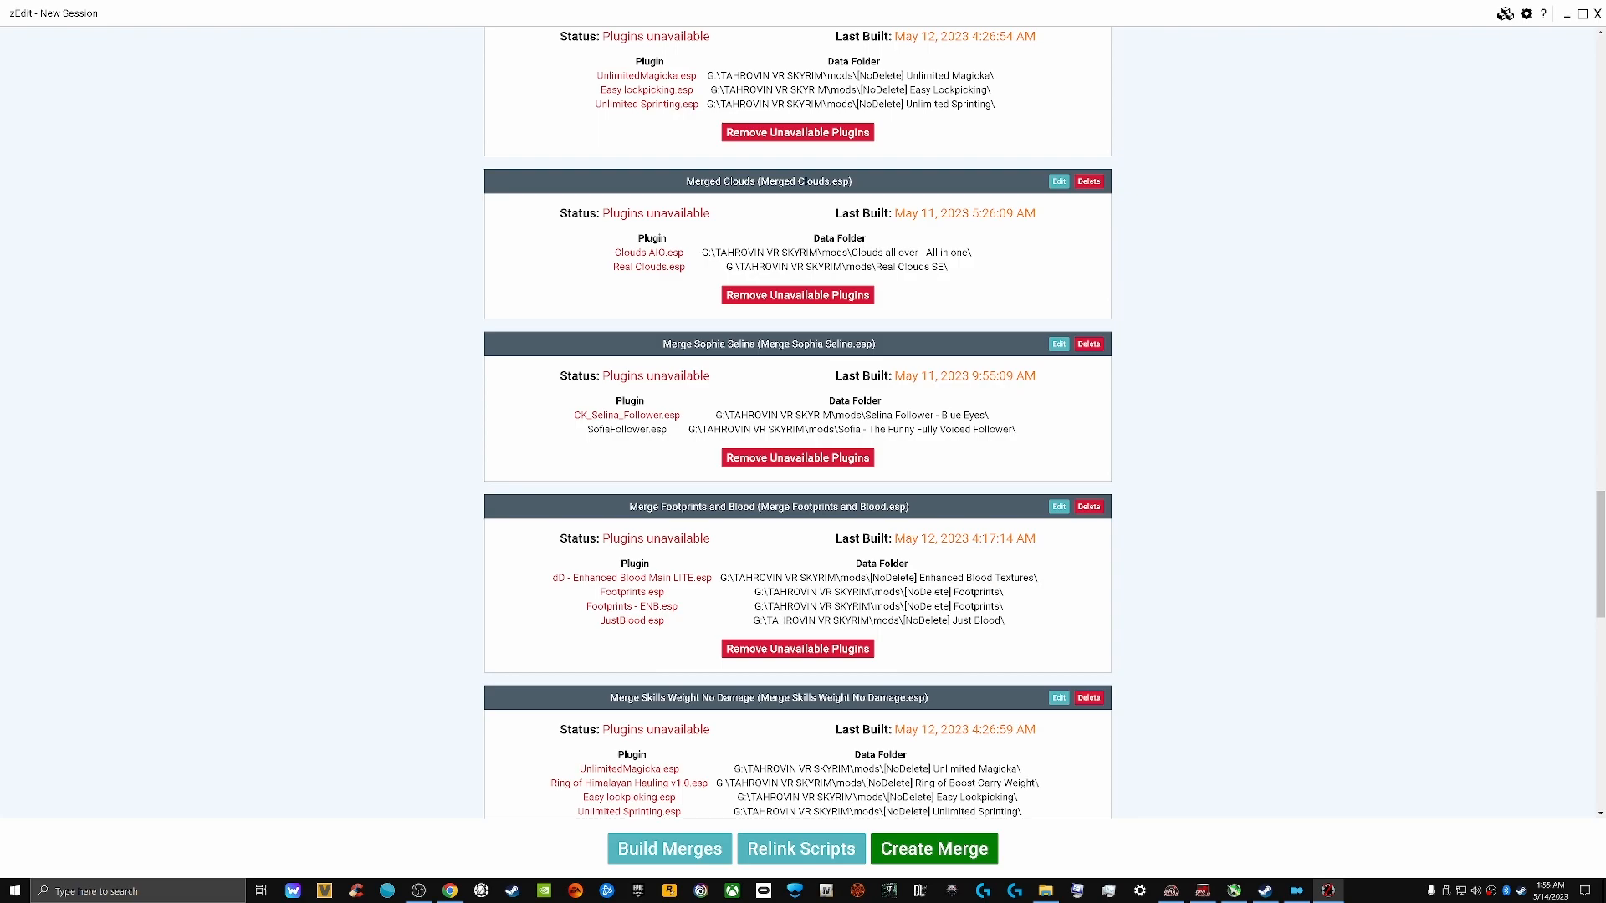
{"action": "scroll", "coordinate": [836, 620], "scroll_direction": "down", "scroll_amount": 2}
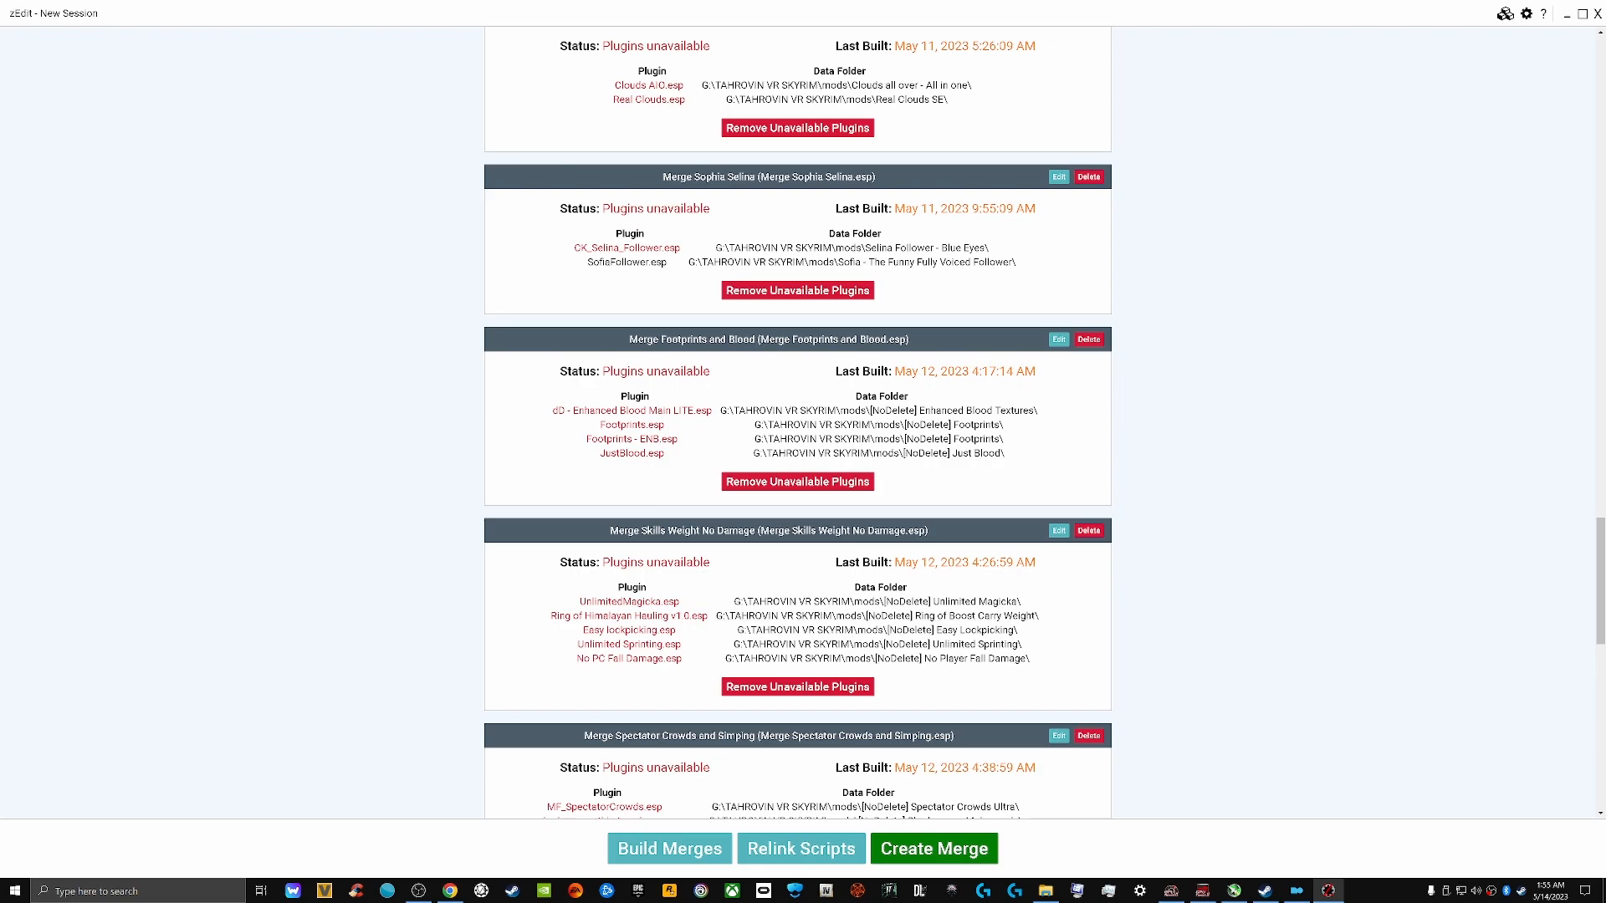
{"action": "scroll", "coordinate": [798, 418], "scroll_direction": "up", "scroll_amount": 15}
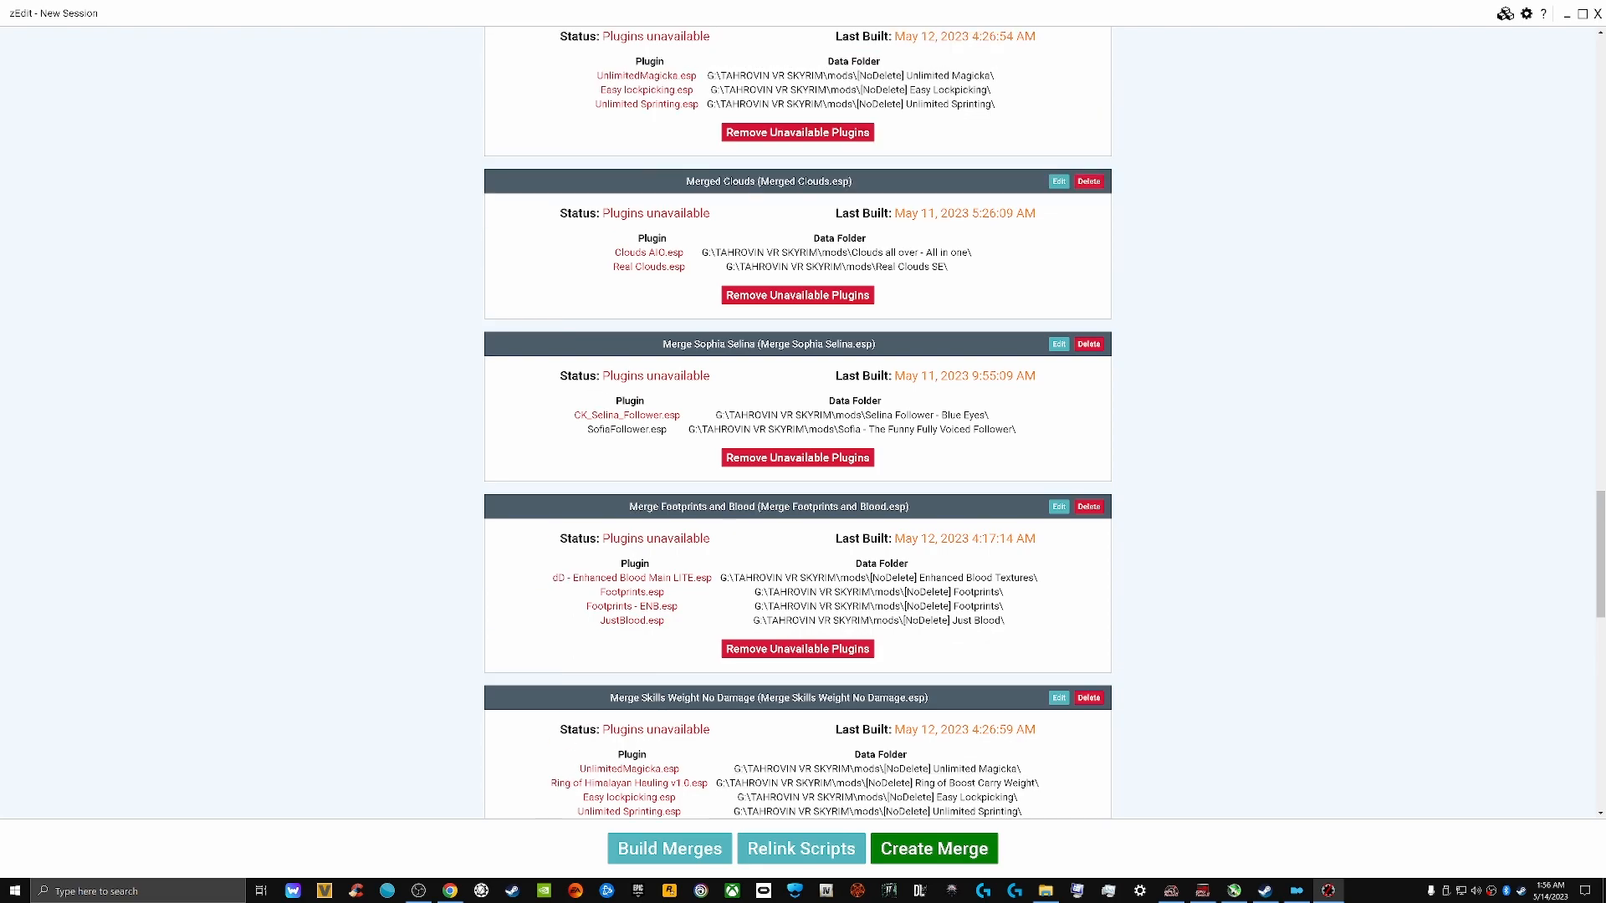
{"action": "scroll", "coordinate": [798, 419], "scroll_direction": "up", "scroll_amount": 3}
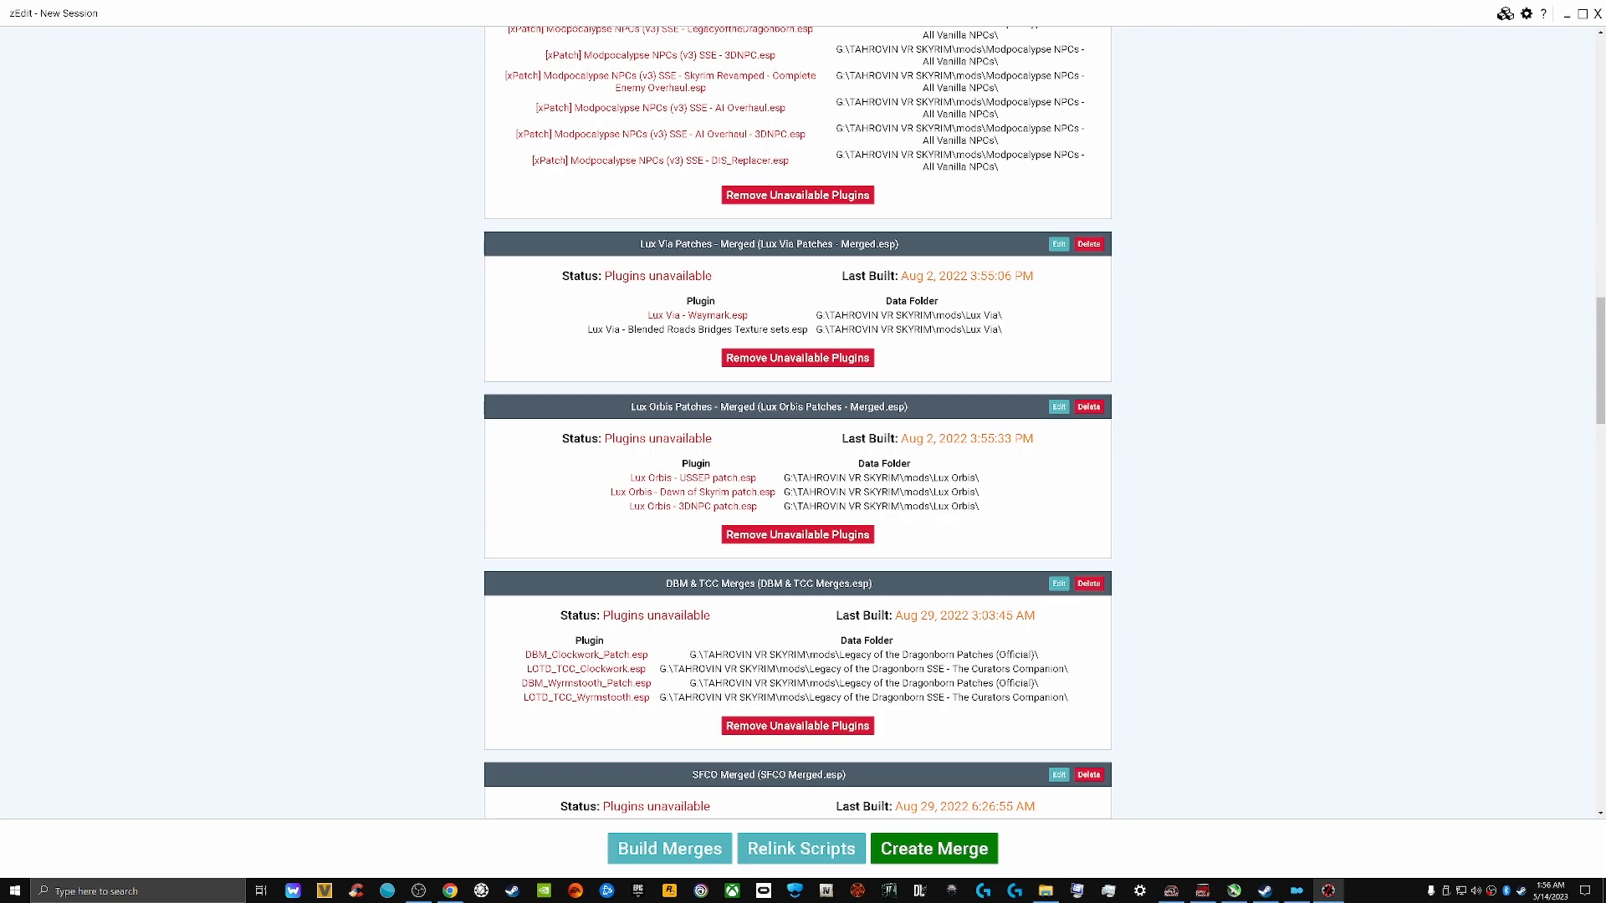
{"action": "key", "text": "alt+F4"}
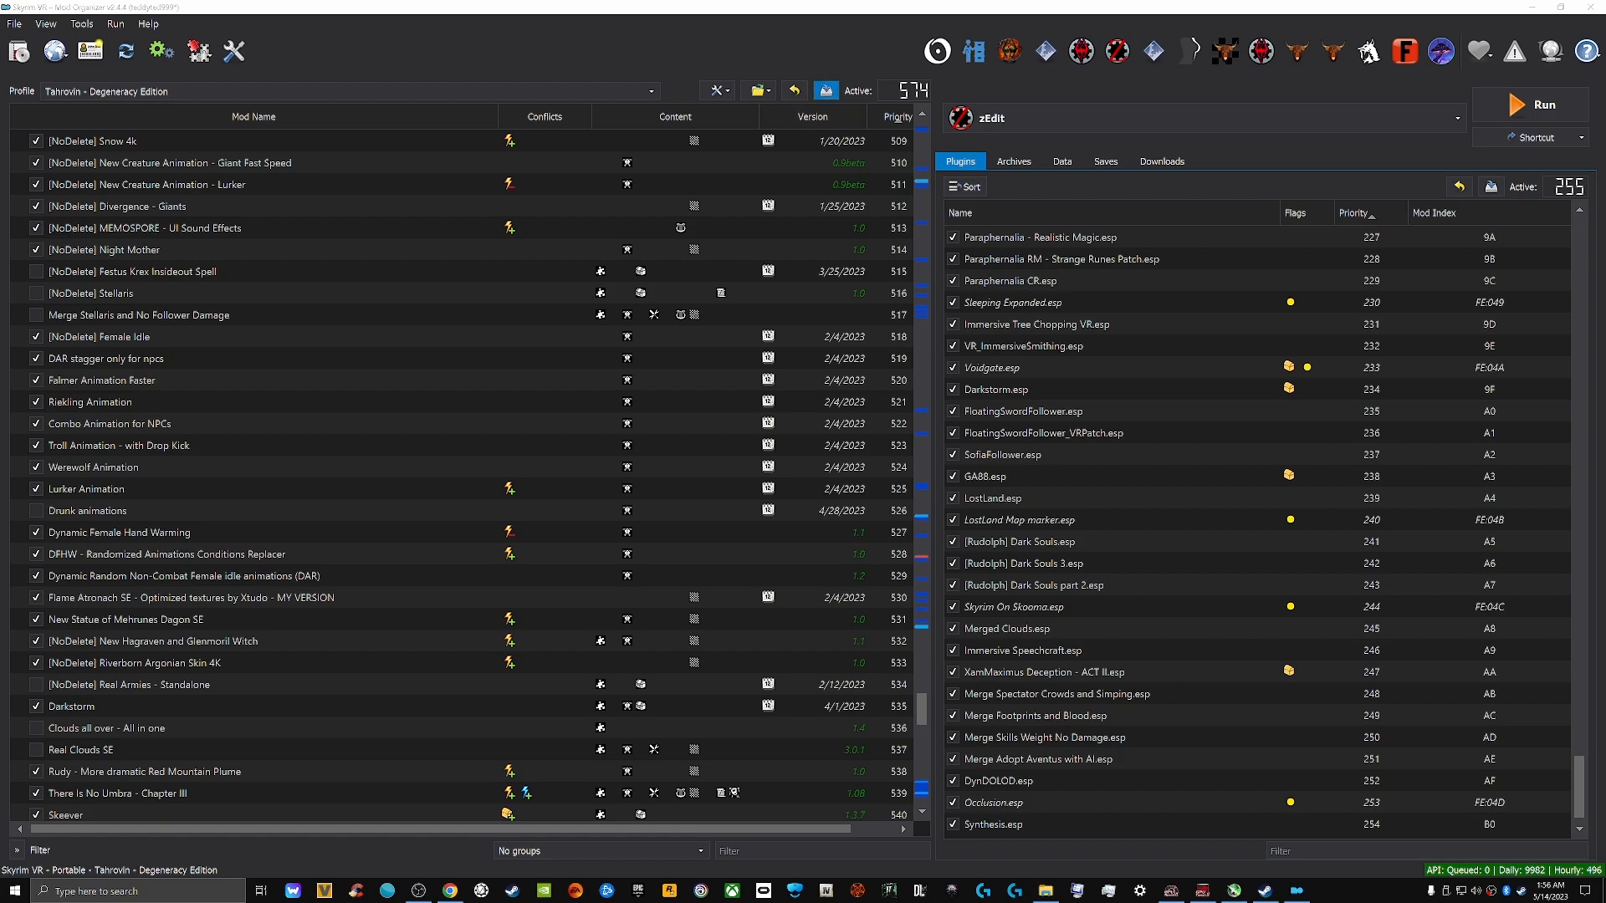
Back up the current mod list in Mod Organizer, check the backups available to restore, and dismiss the backup selection
{"action": "left_click", "coordinate": [826, 91]}
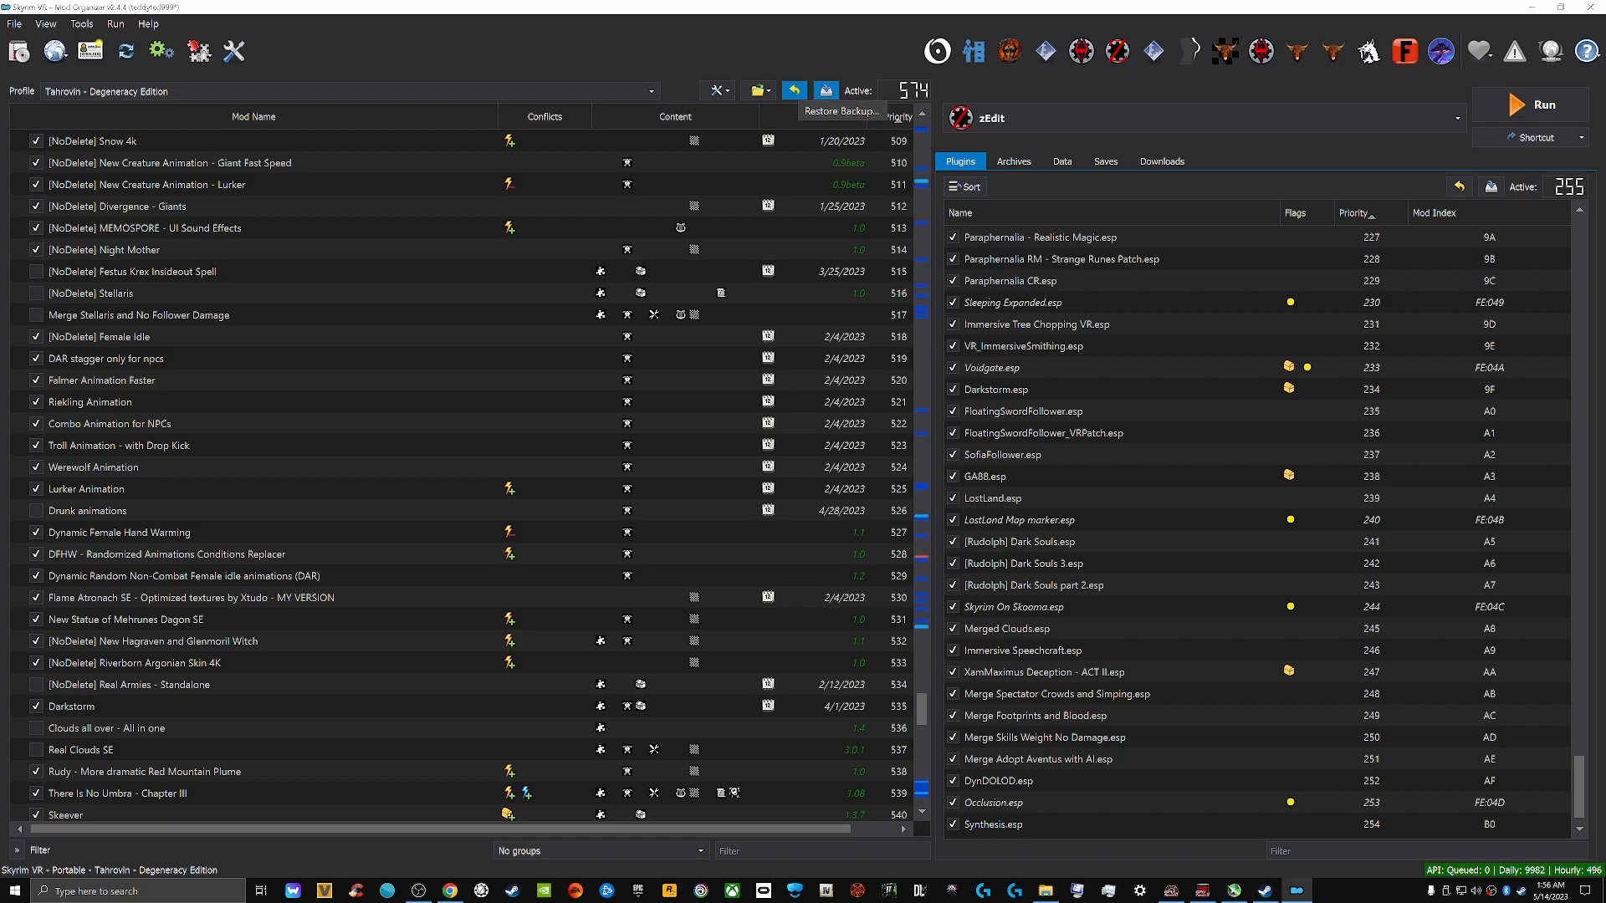
{"action": "left_click", "coordinate": [826, 90]}
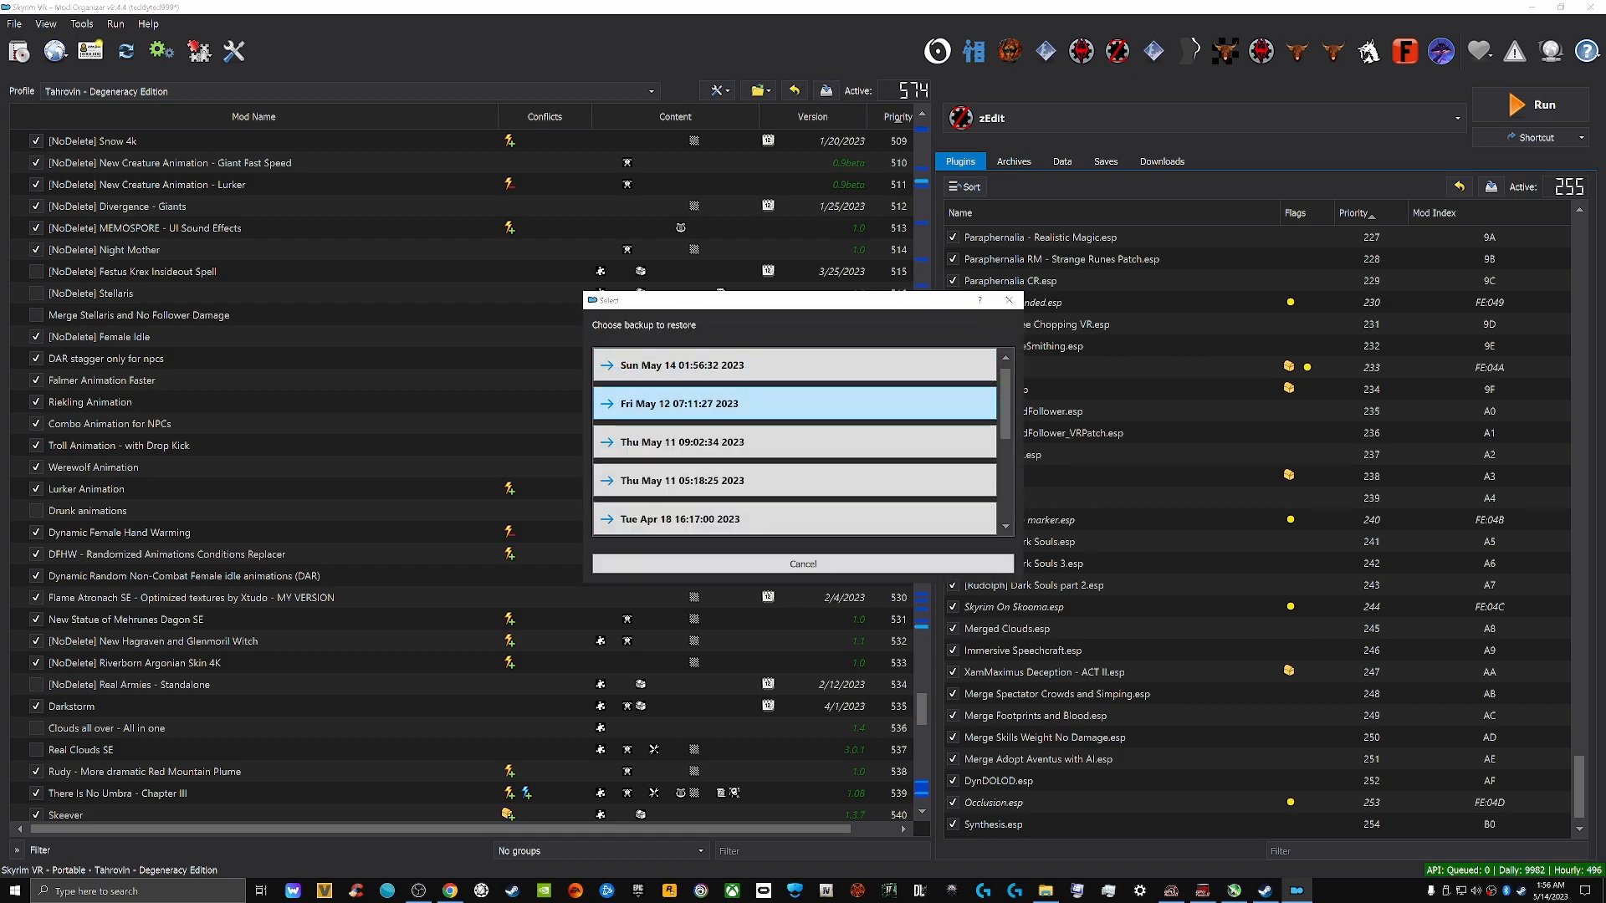
{"action": "left_click", "coordinate": [682, 519]}
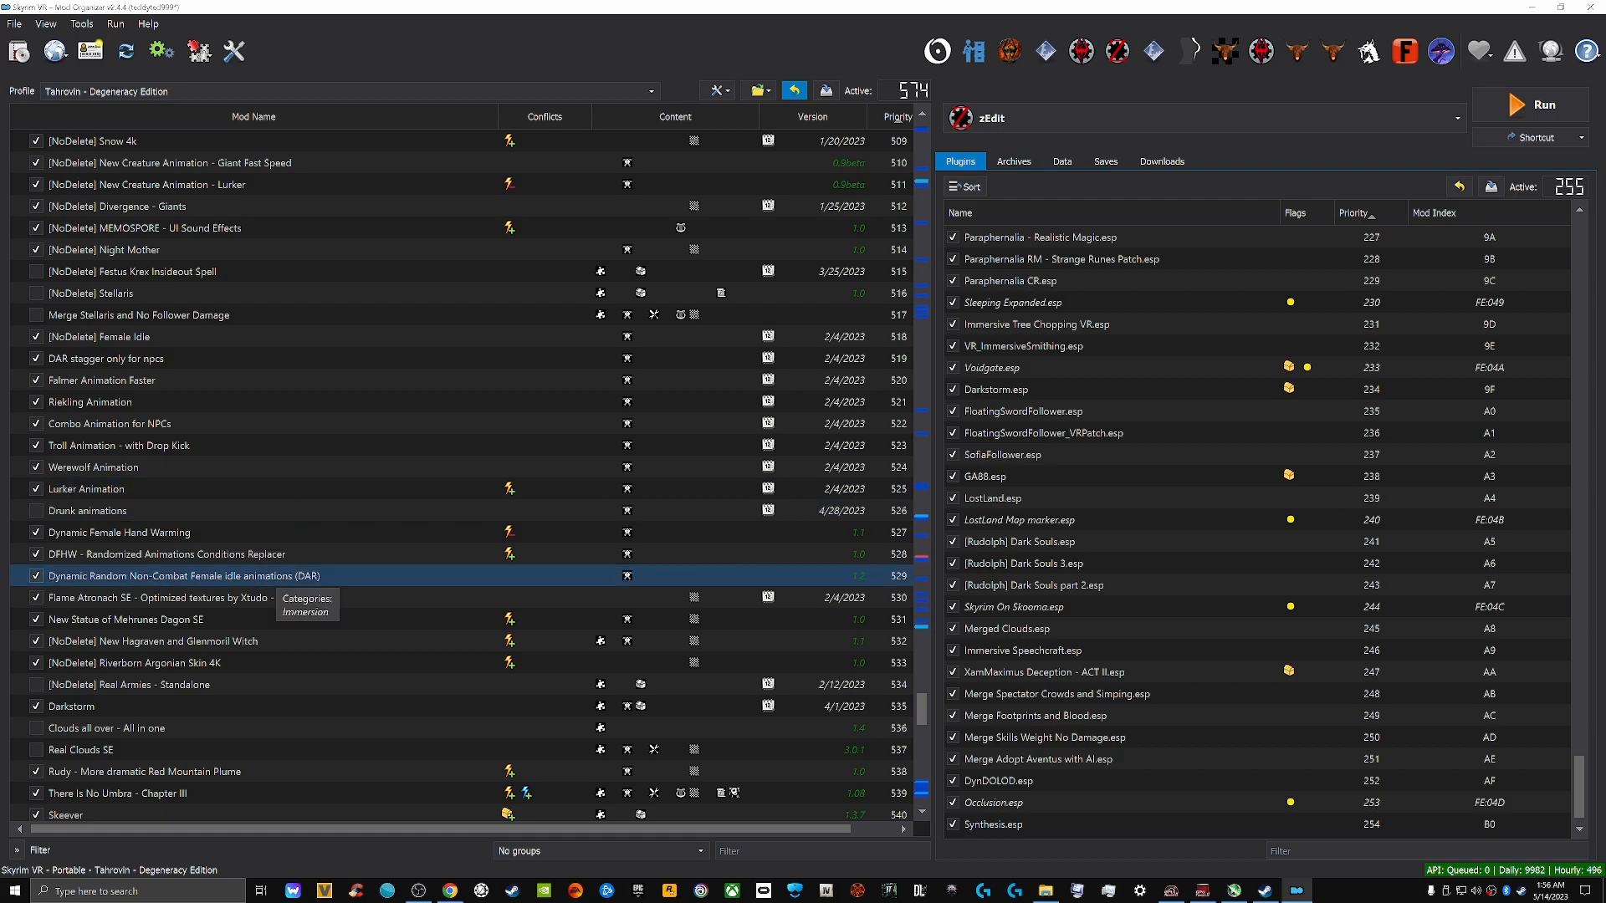
Look through the mod list down to Merged Clouds and restore the Mod Organizer window from its maximized size
{"action": "left_click", "coordinate": [267, 598]}
{"action": "scroll", "coordinate": [268, 598], "scroll_direction": "down", "scroll_amount": 4}
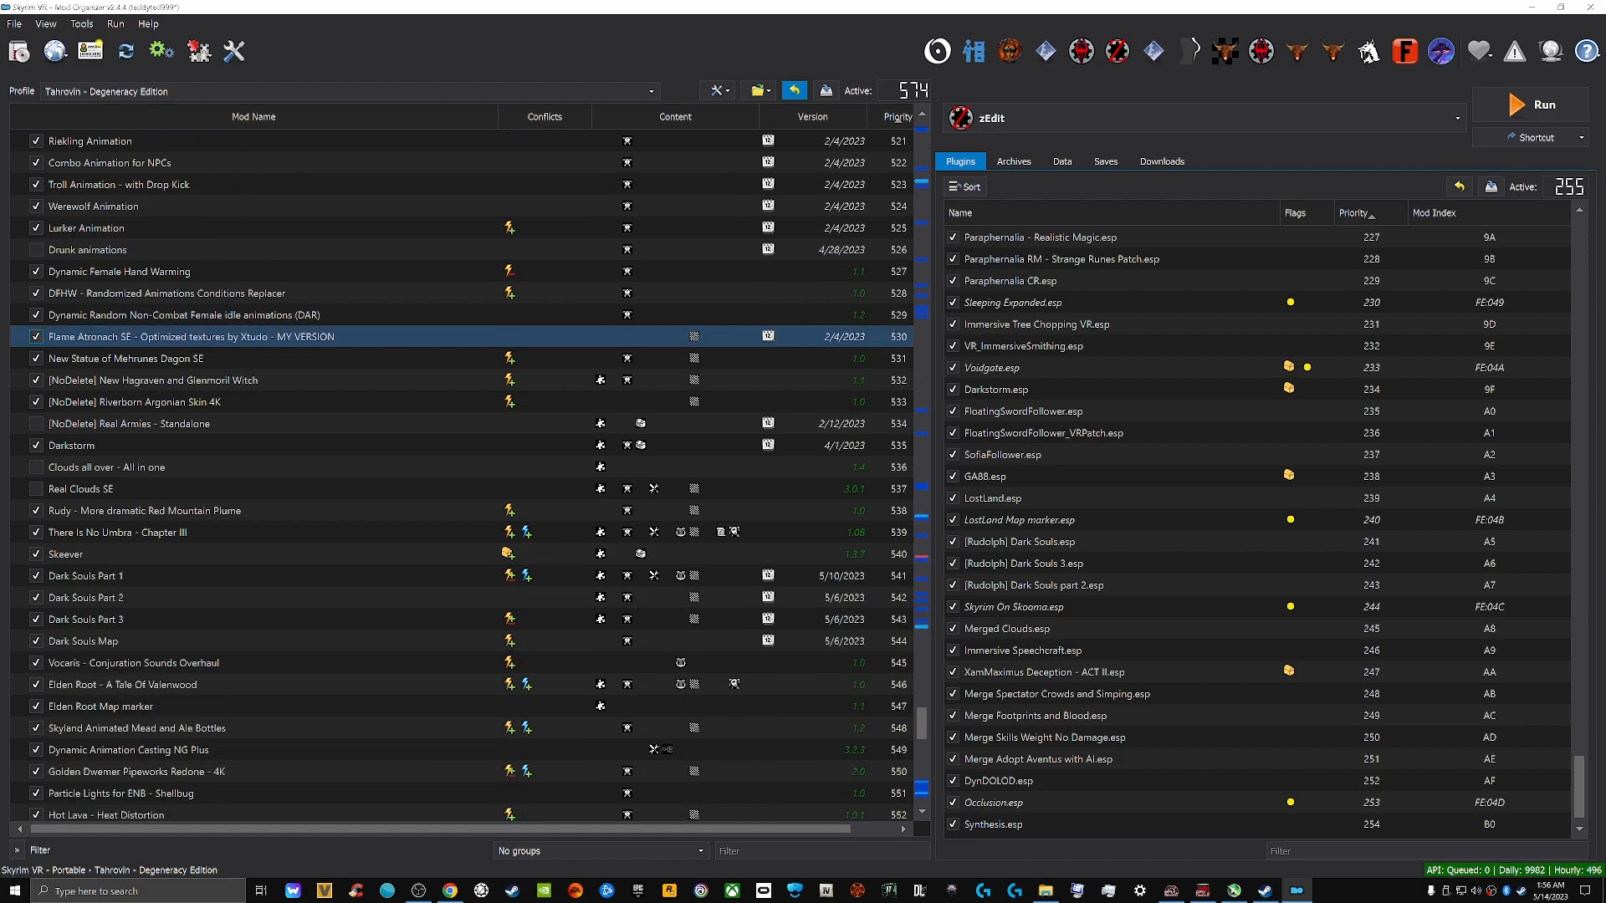
{"action": "scroll", "coordinate": [460, 473], "scroll_direction": "down", "scroll_amount": 3}
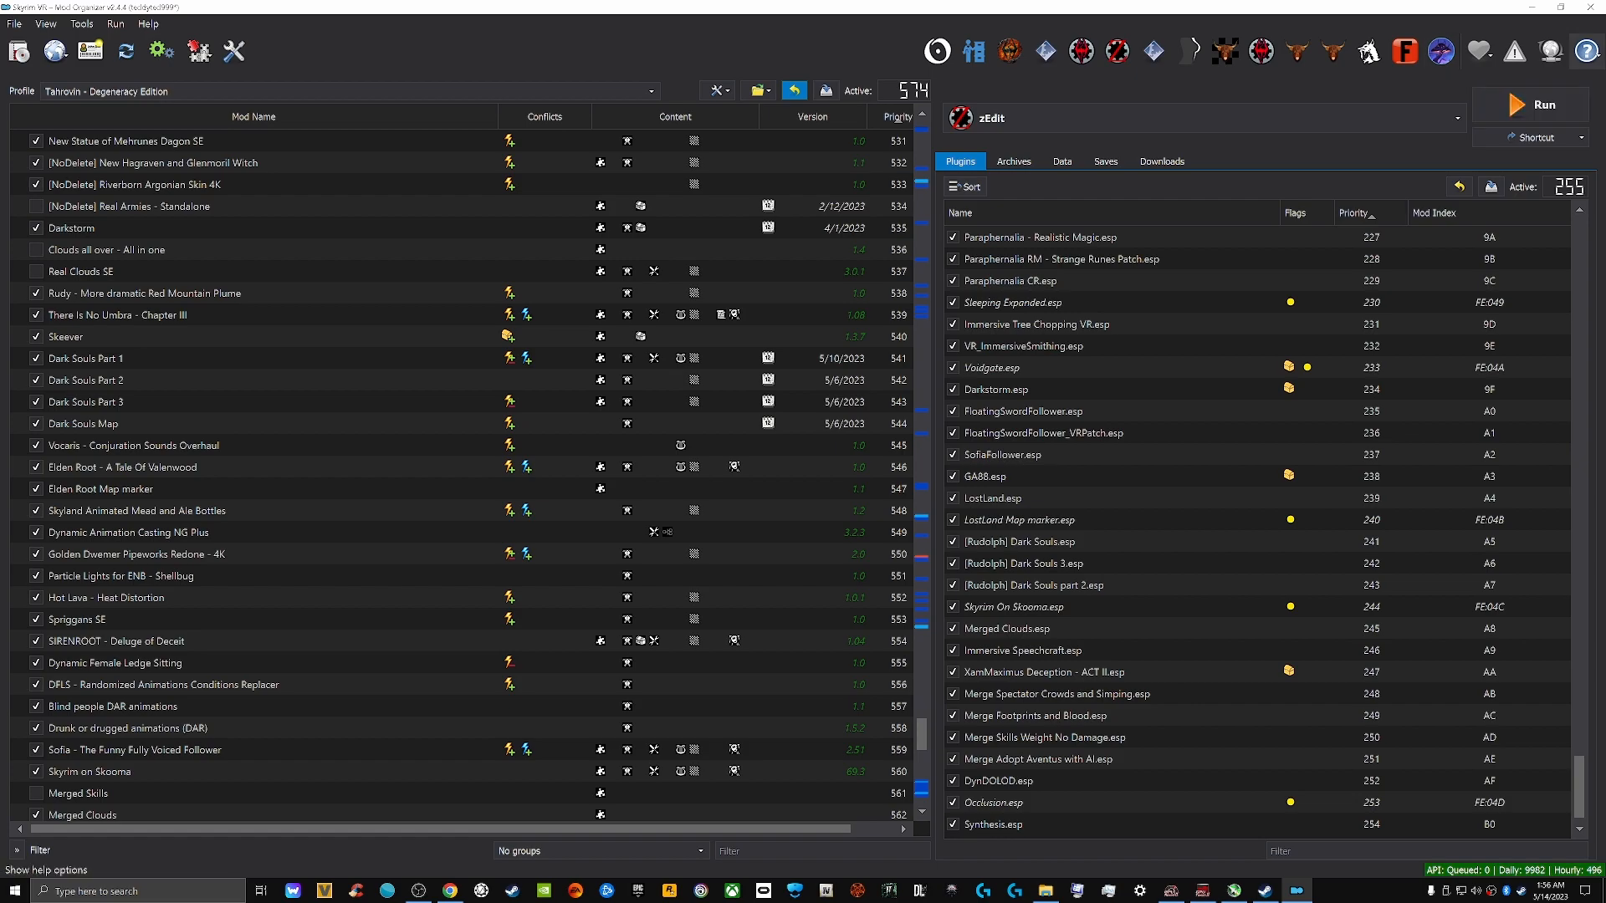
{"action": "left_click", "coordinate": [1560, 7]}
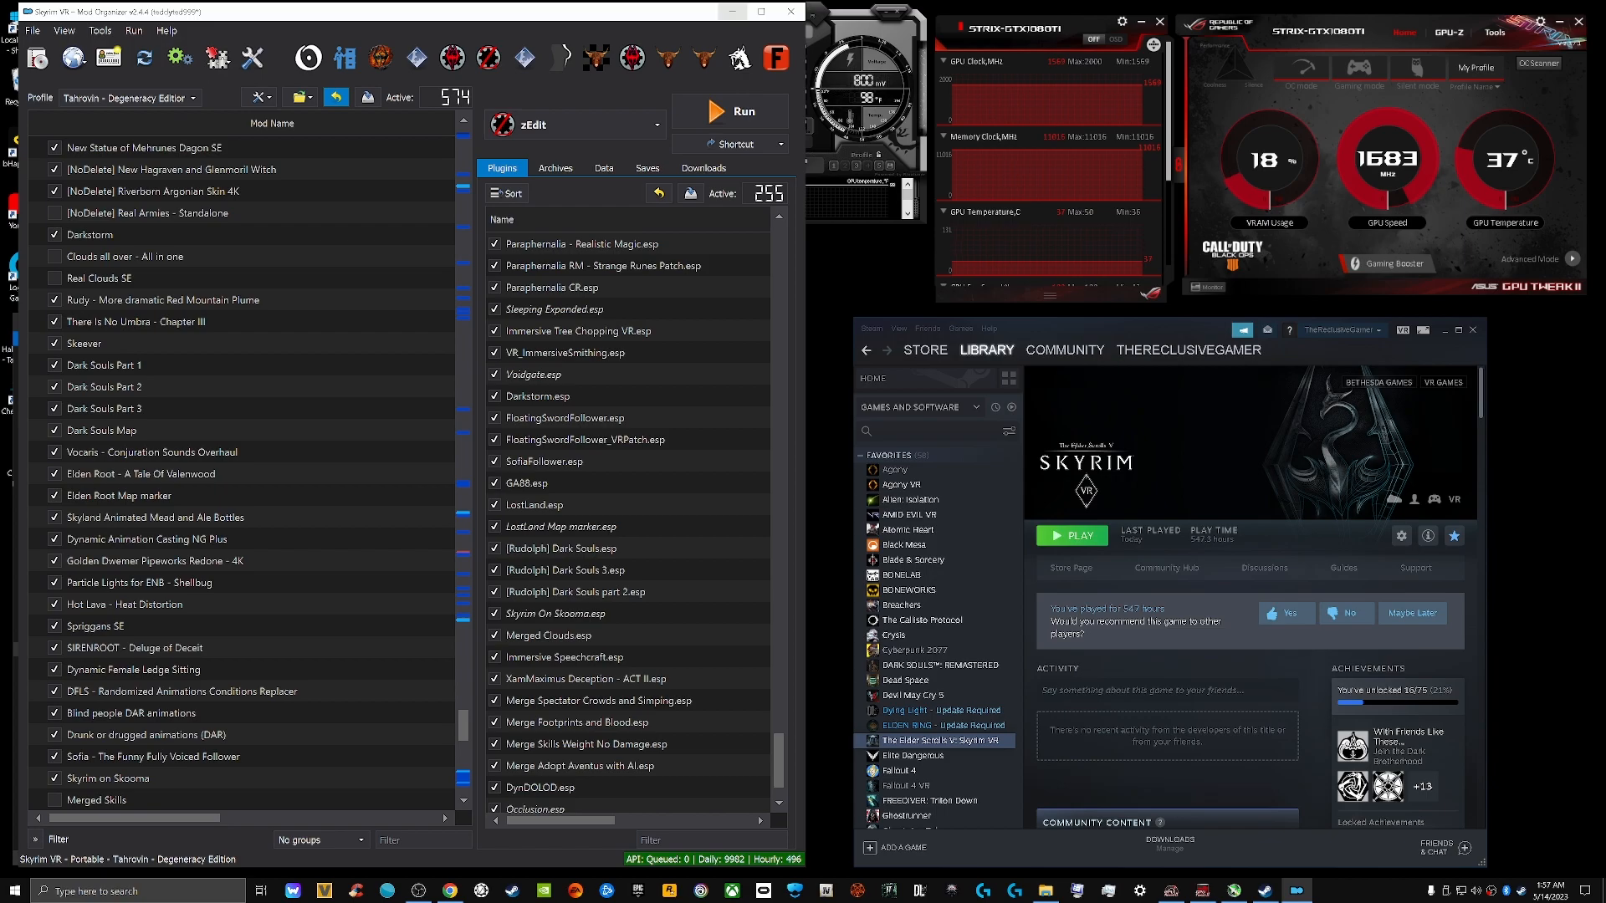
Minimize Mod Organizer and locate the Merge Elden Root and Map Marker folder inside the TAHROVIN VR SKYRIM folder in File Explorer
{"action": "left_click", "coordinate": [733, 12]}
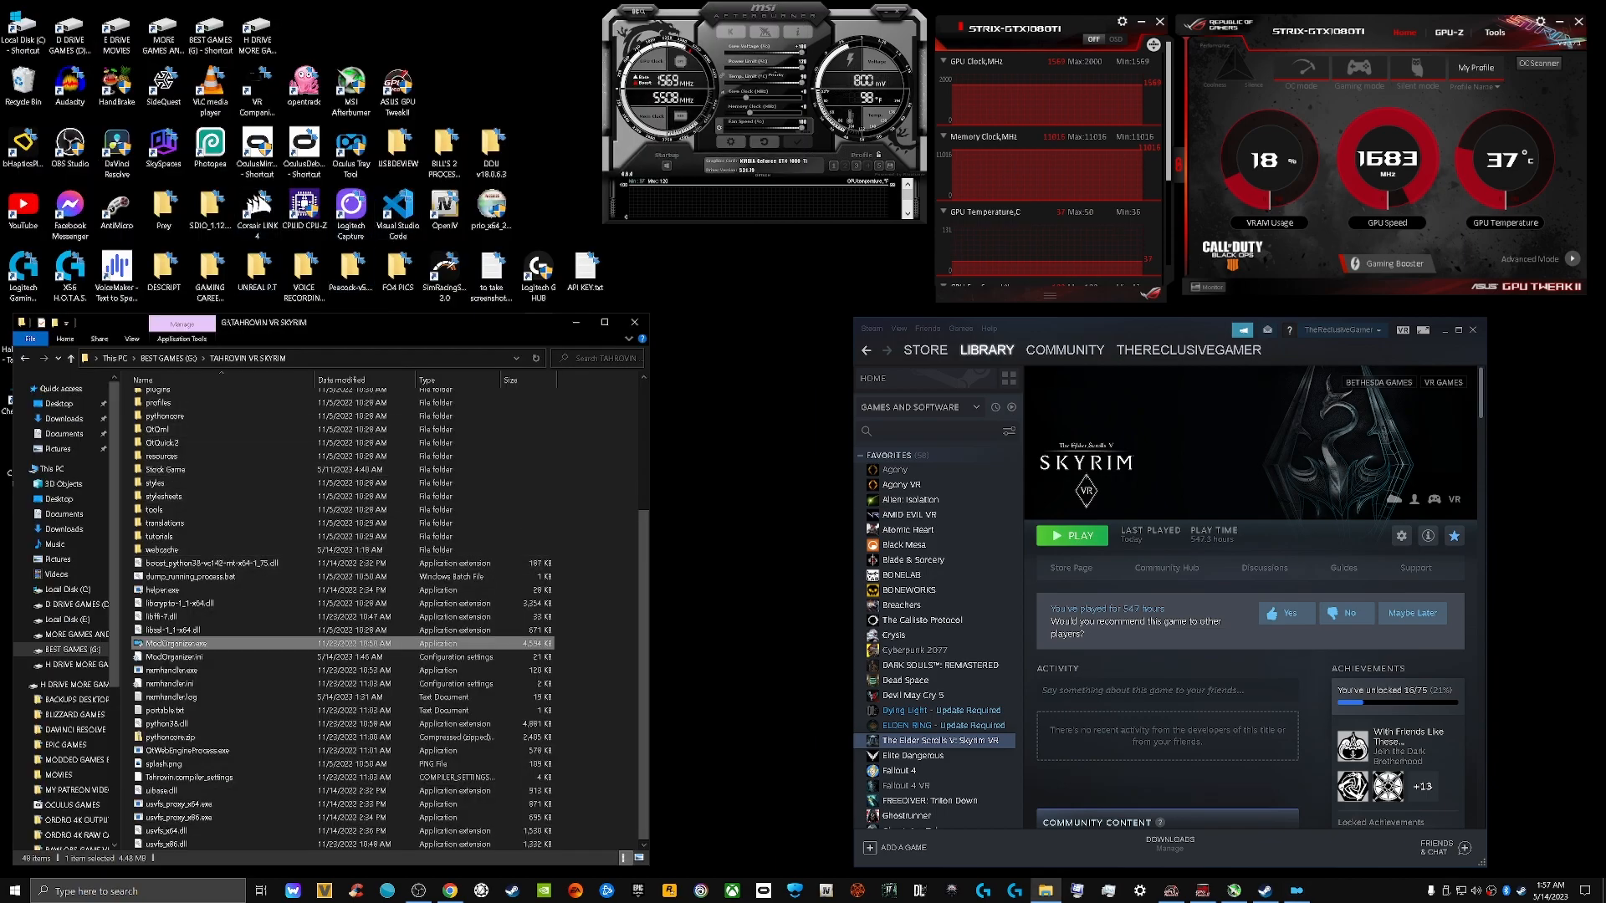
{"action": "left_click_drag", "start_coordinate": [377, 322], "coordinate": [438, 313]}
{"action": "scroll", "coordinate": [351, 585], "scroll_direction": "up", "scroll_amount": 5}
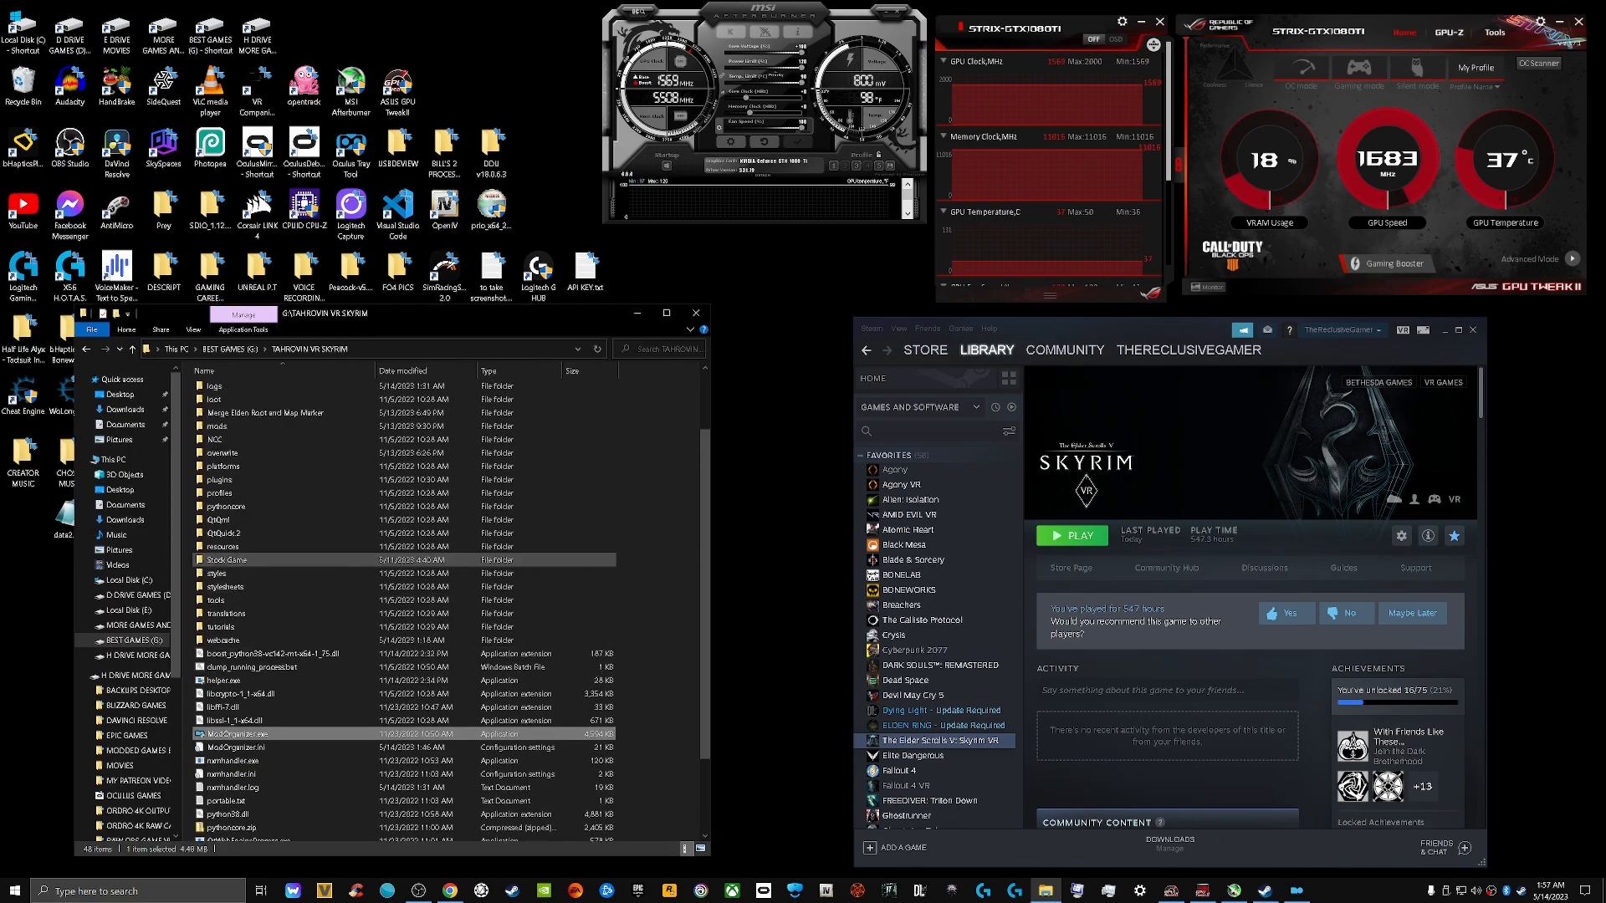
{"action": "left_click", "coordinate": [251, 497]}
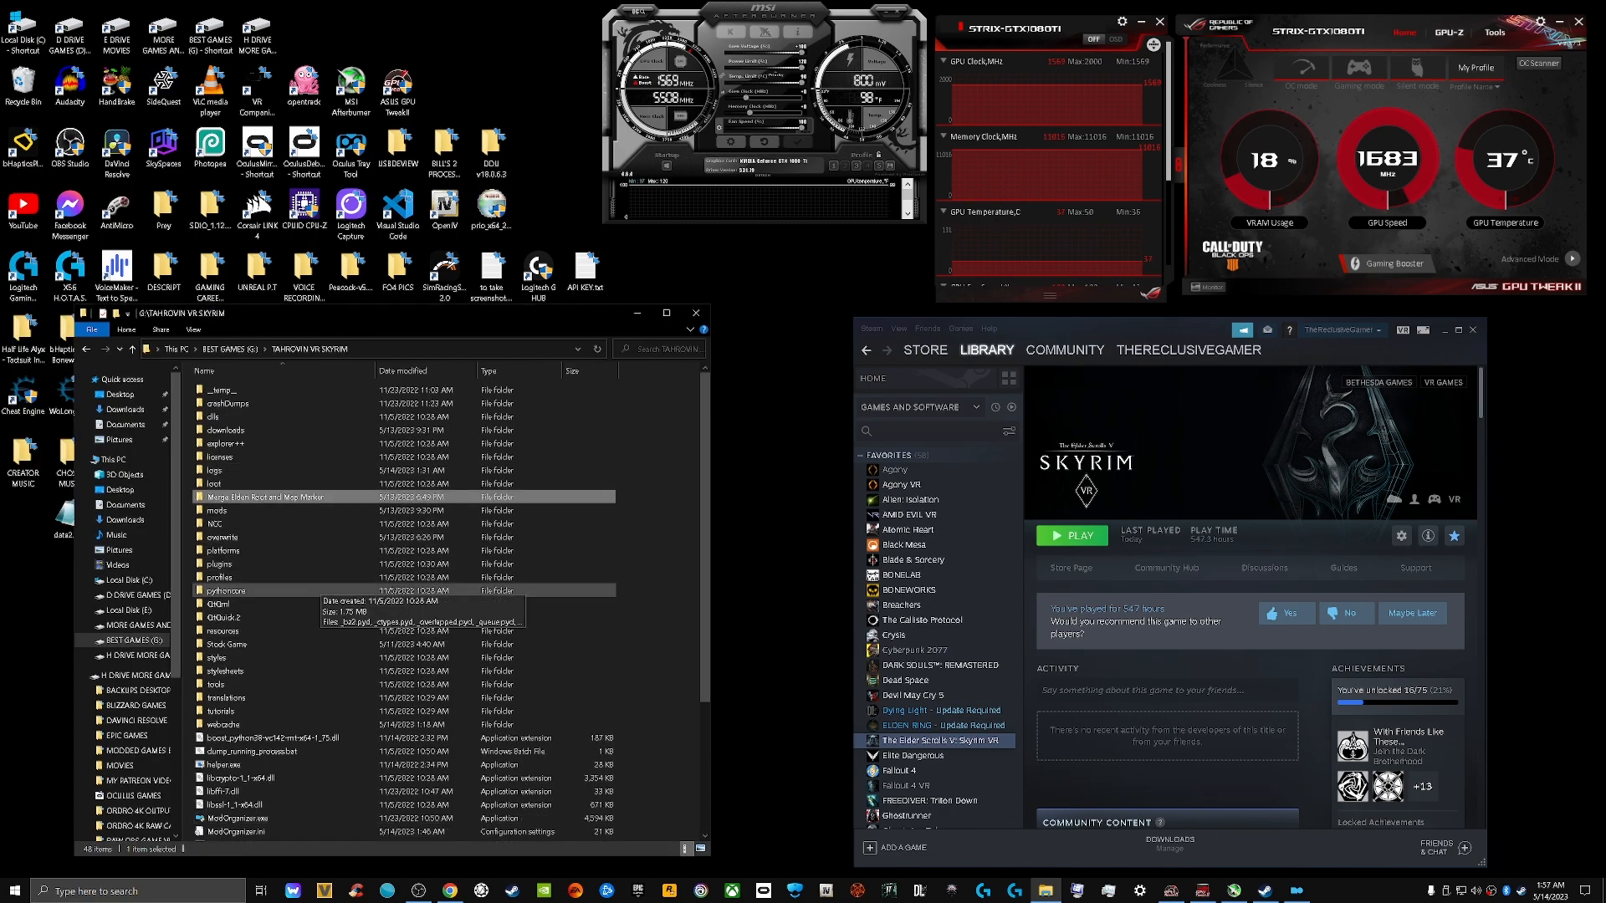
{"action": "left_click_drag", "start_coordinate": [393, 313], "coordinate": [866, 294]}
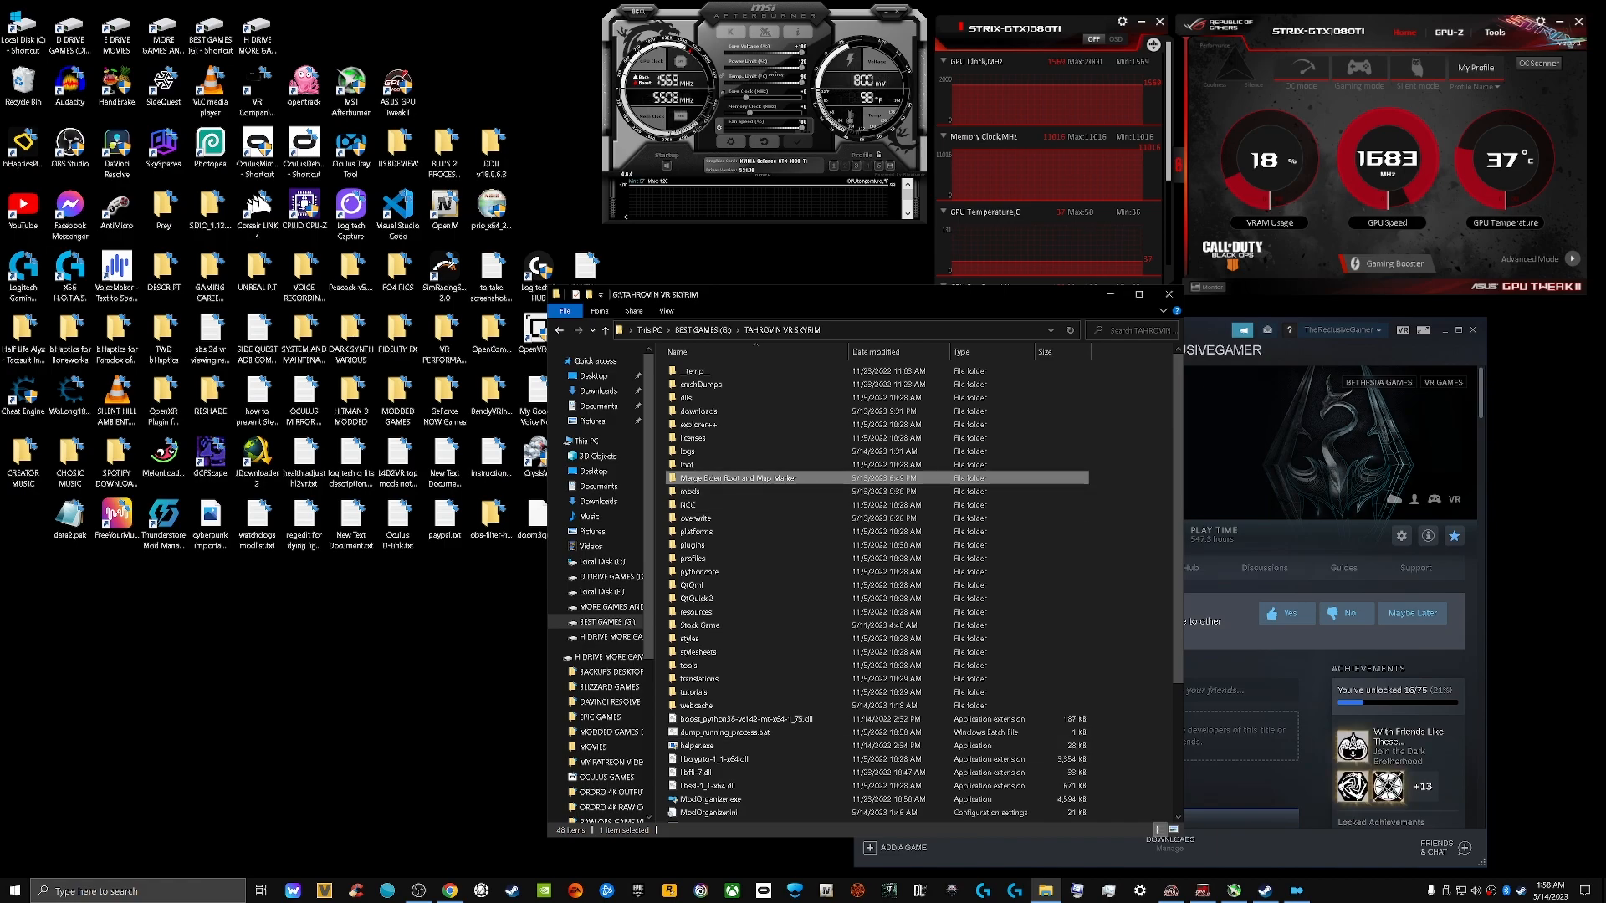
Switch back to Mod Organizer, maximize its window and refresh the mod list
{"action": "left_click", "coordinate": [1296, 891]}
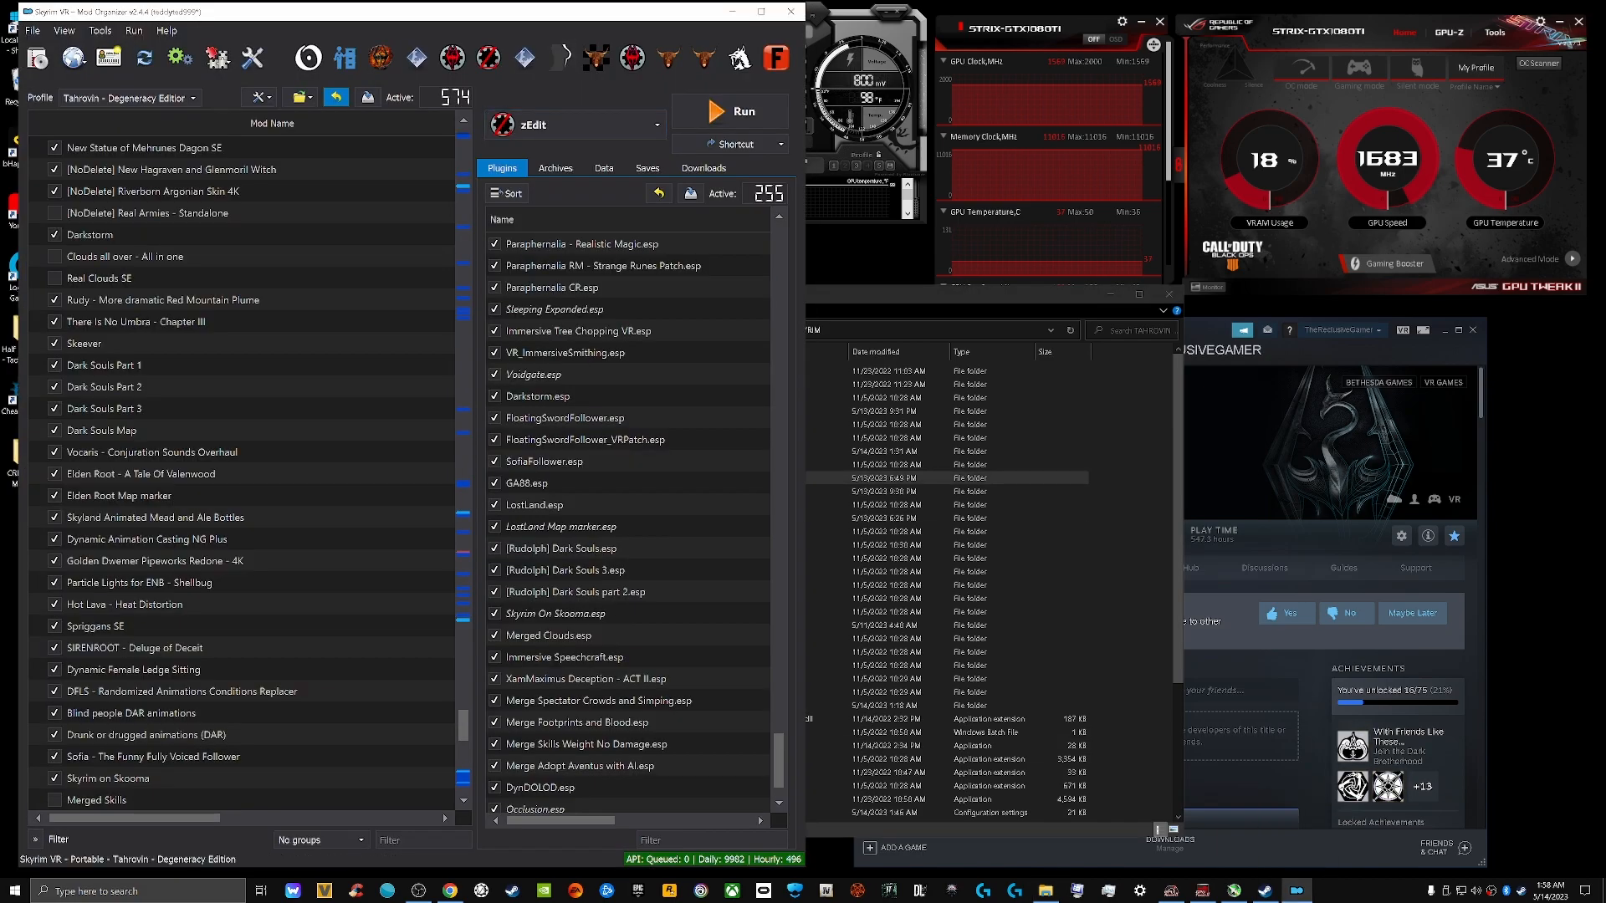
{"action": "left_click", "coordinate": [762, 12]}
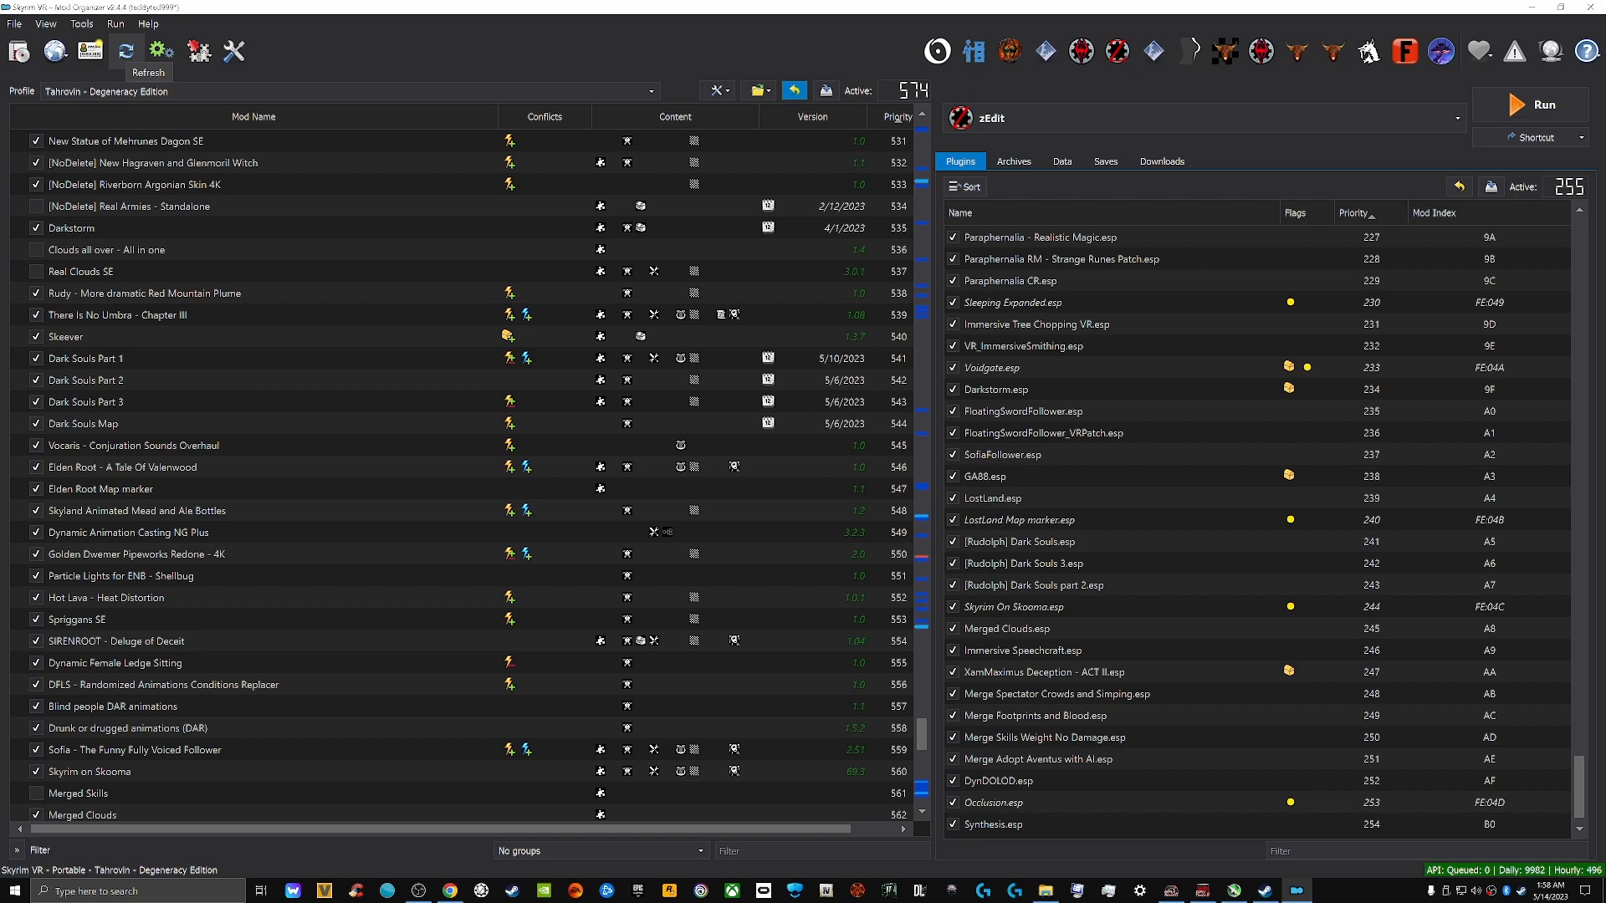
{"action": "left_click", "coordinate": [126, 52]}
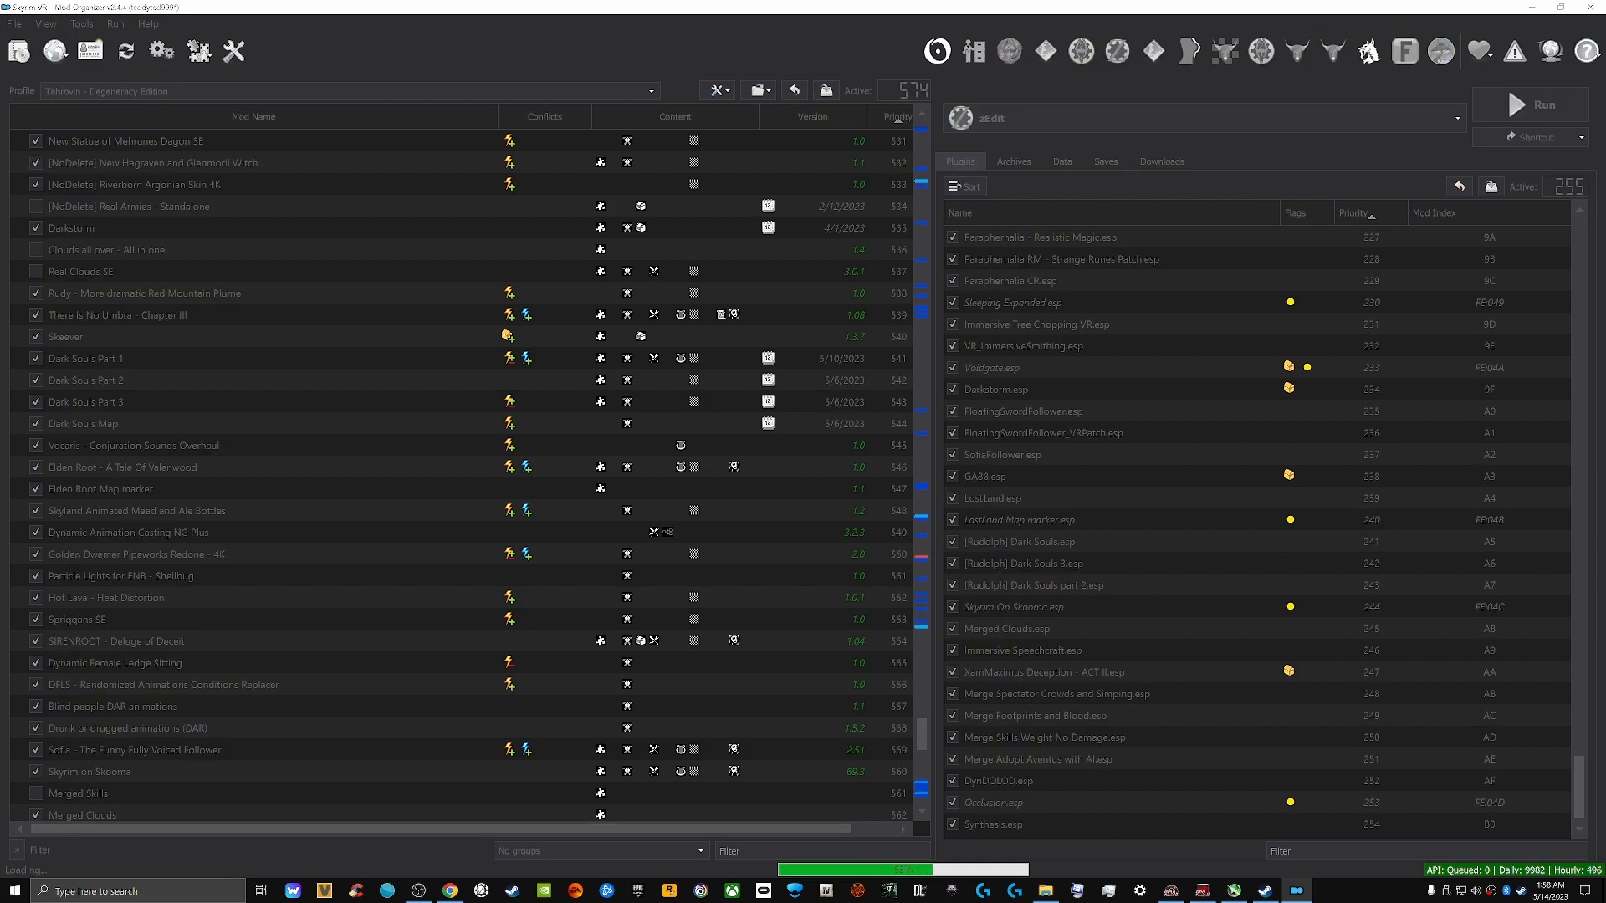
Look through the mod list down to Overwrite, then go back up and select the Merge Adopt Aventus with AI mod
{"action": "scroll", "coordinate": [460, 318], "scroll_direction": "down", "scroll_amount": 14}
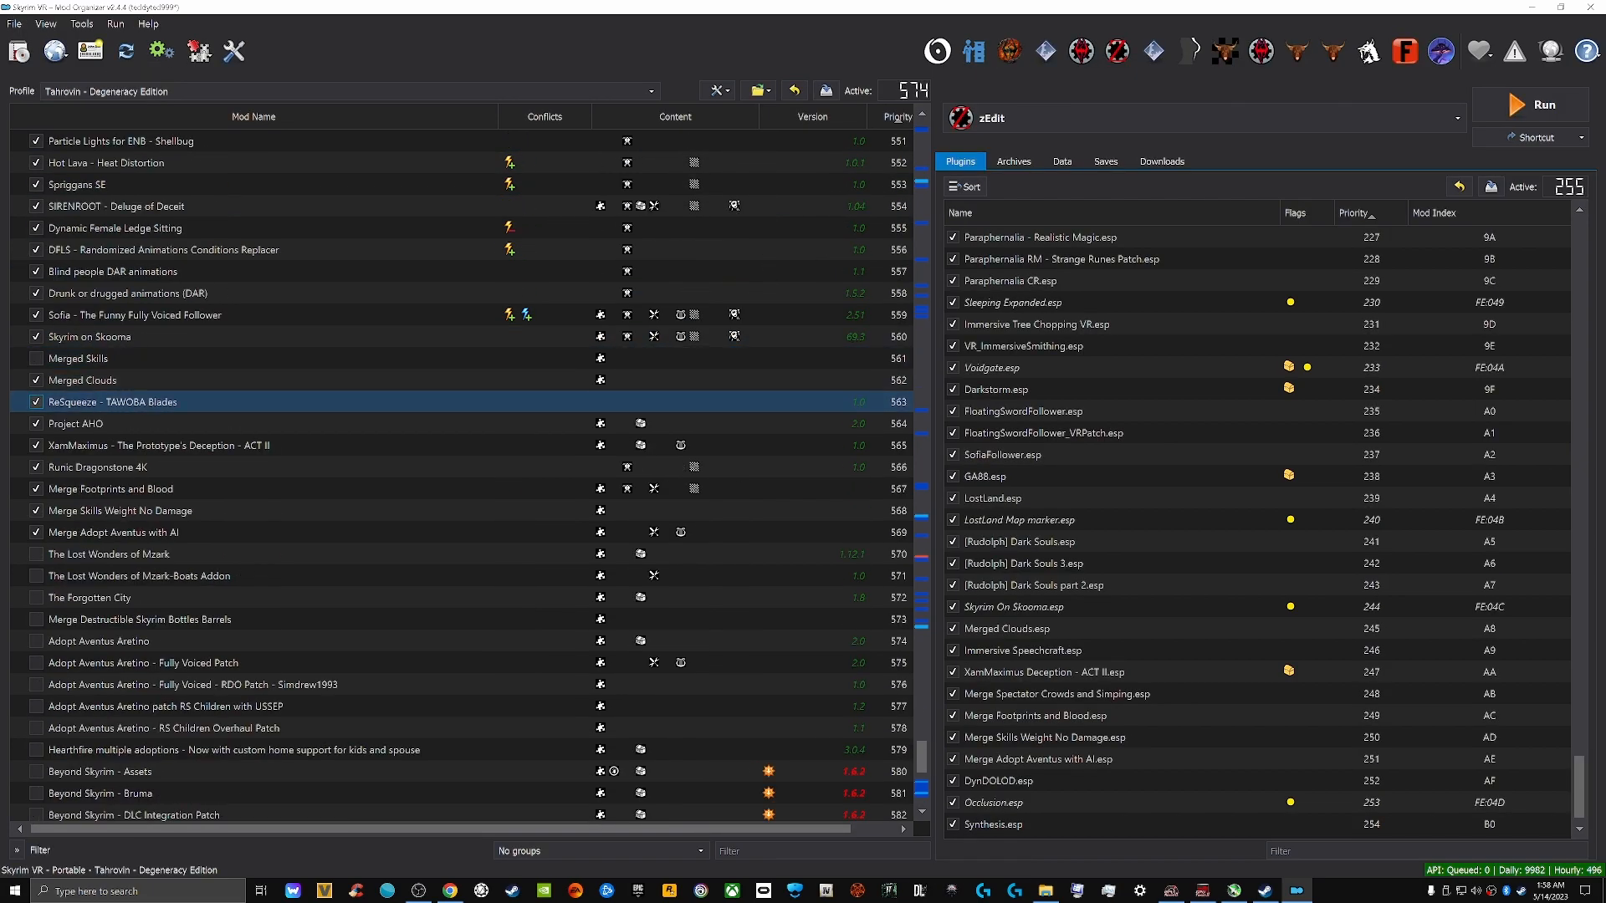
{"action": "scroll", "coordinate": [460, 402], "scroll_direction": "down", "scroll_amount": 5}
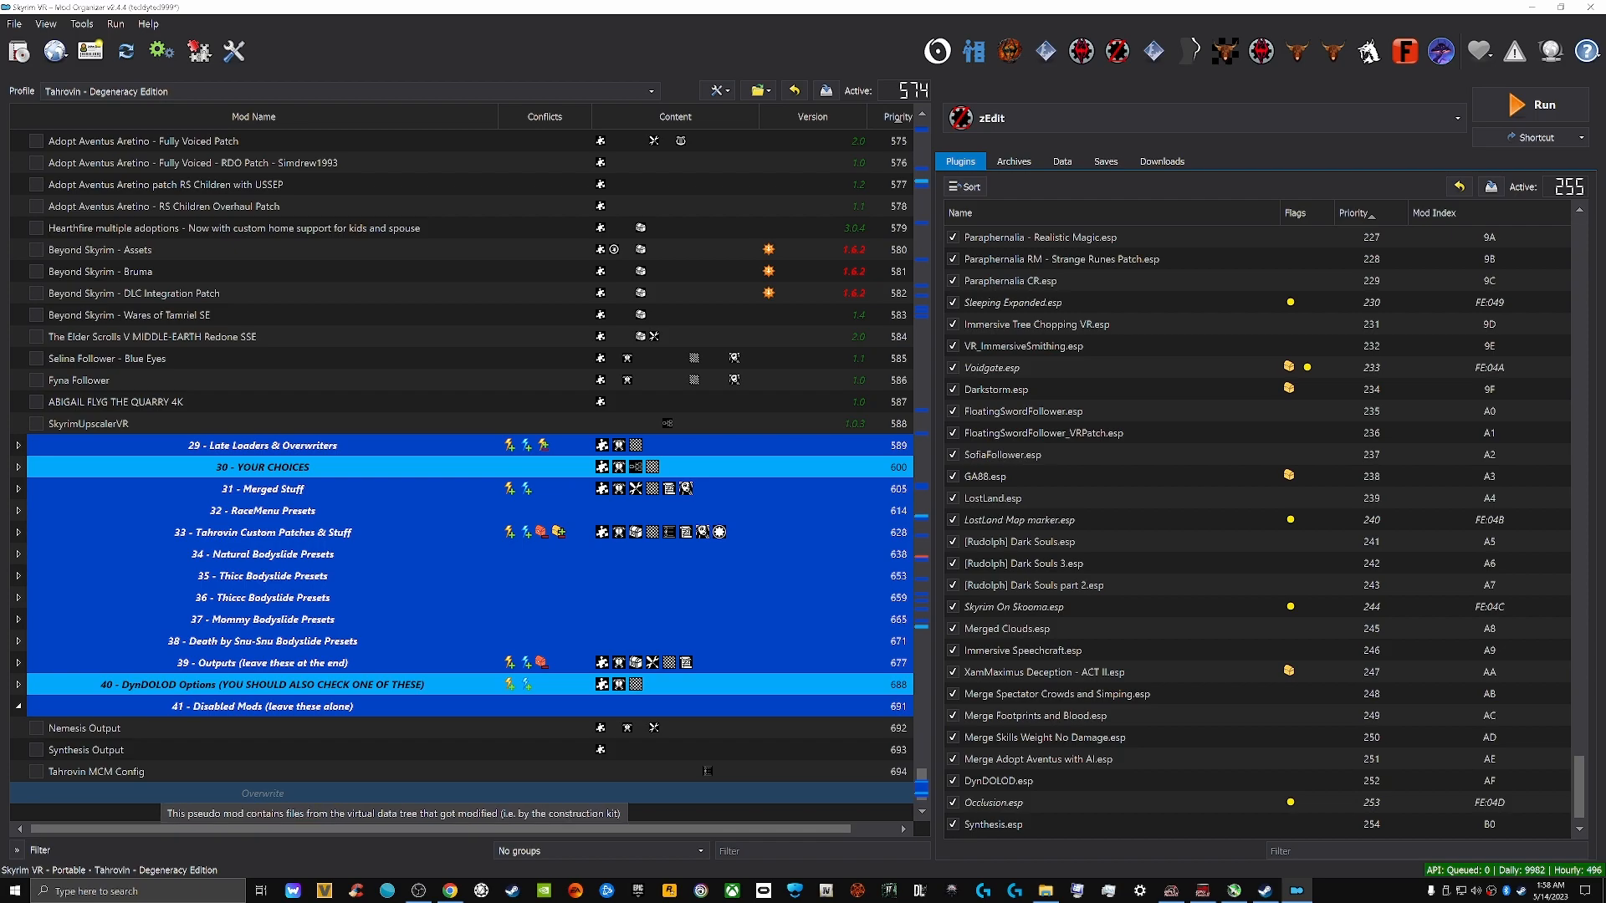
{"action": "scroll", "coordinate": [251, 510], "scroll_direction": "up", "scroll_amount": 4}
{"action": "scroll", "coordinate": [251, 469], "scroll_direction": "up", "scroll_amount": 3}
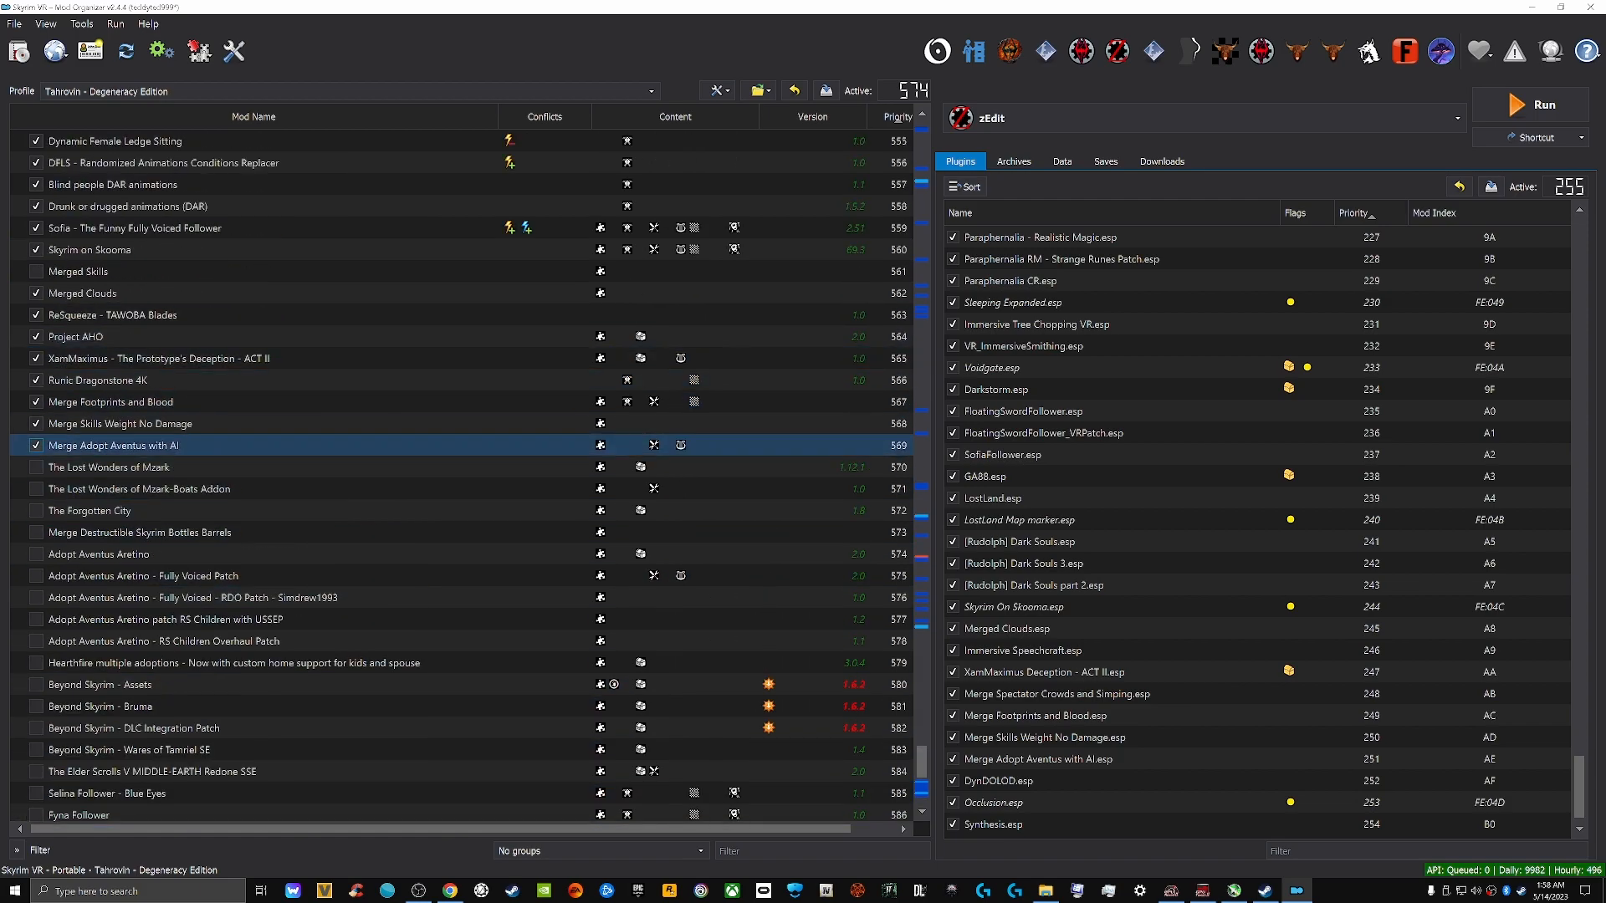
{"action": "left_click", "coordinate": [201, 446]}
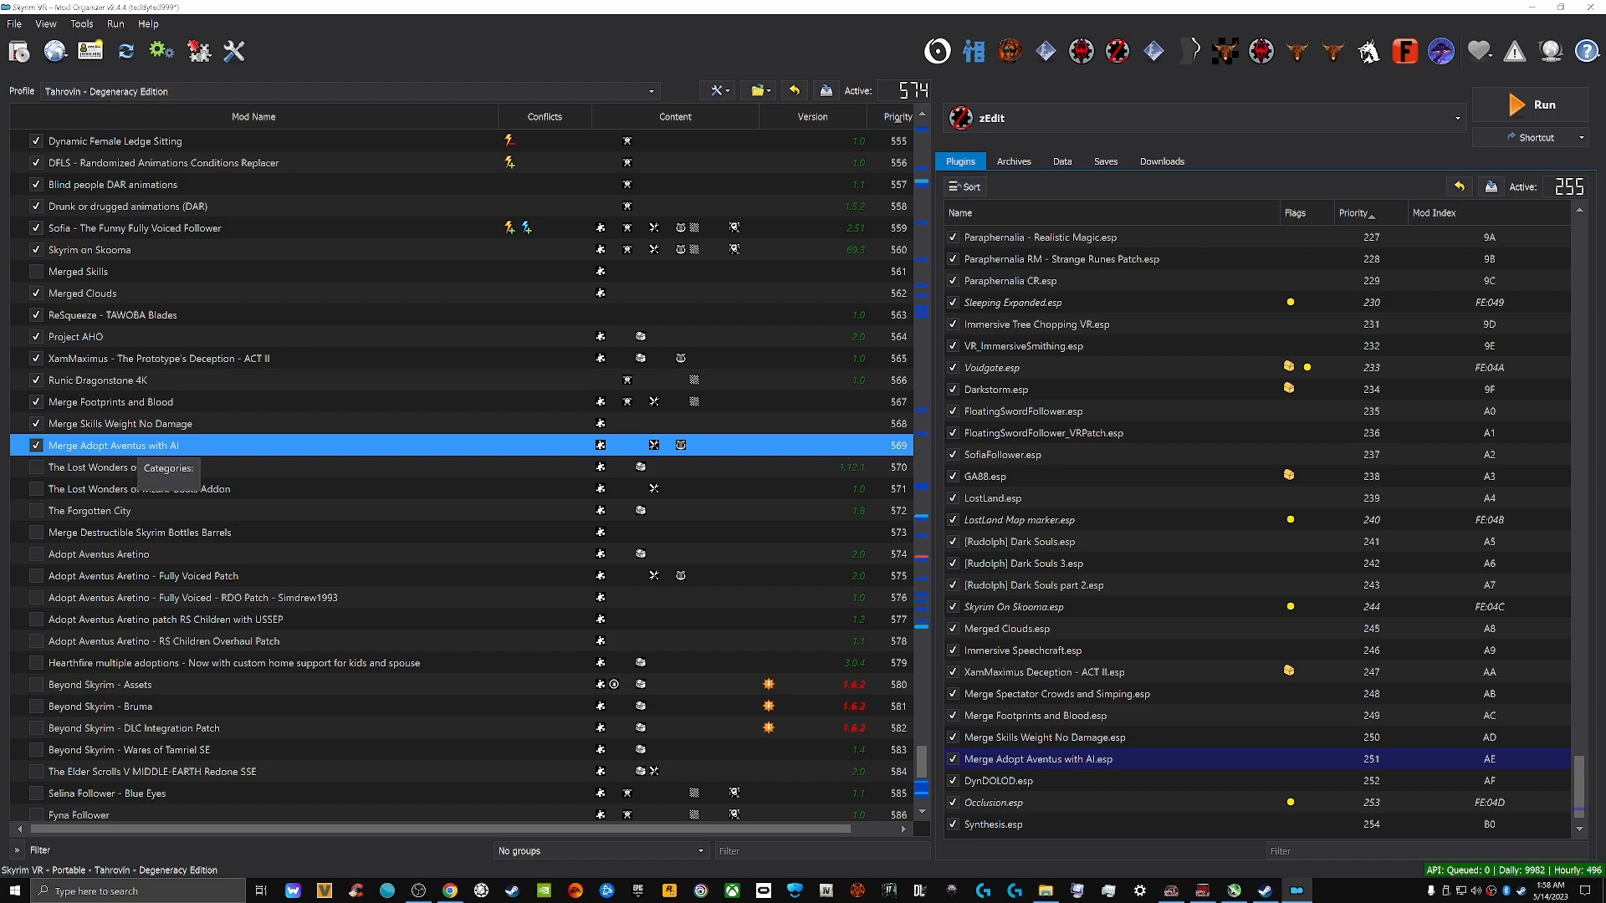
{"action": "scroll", "coordinate": [133, 460], "scroll_direction": "up", "scroll_amount": 2}
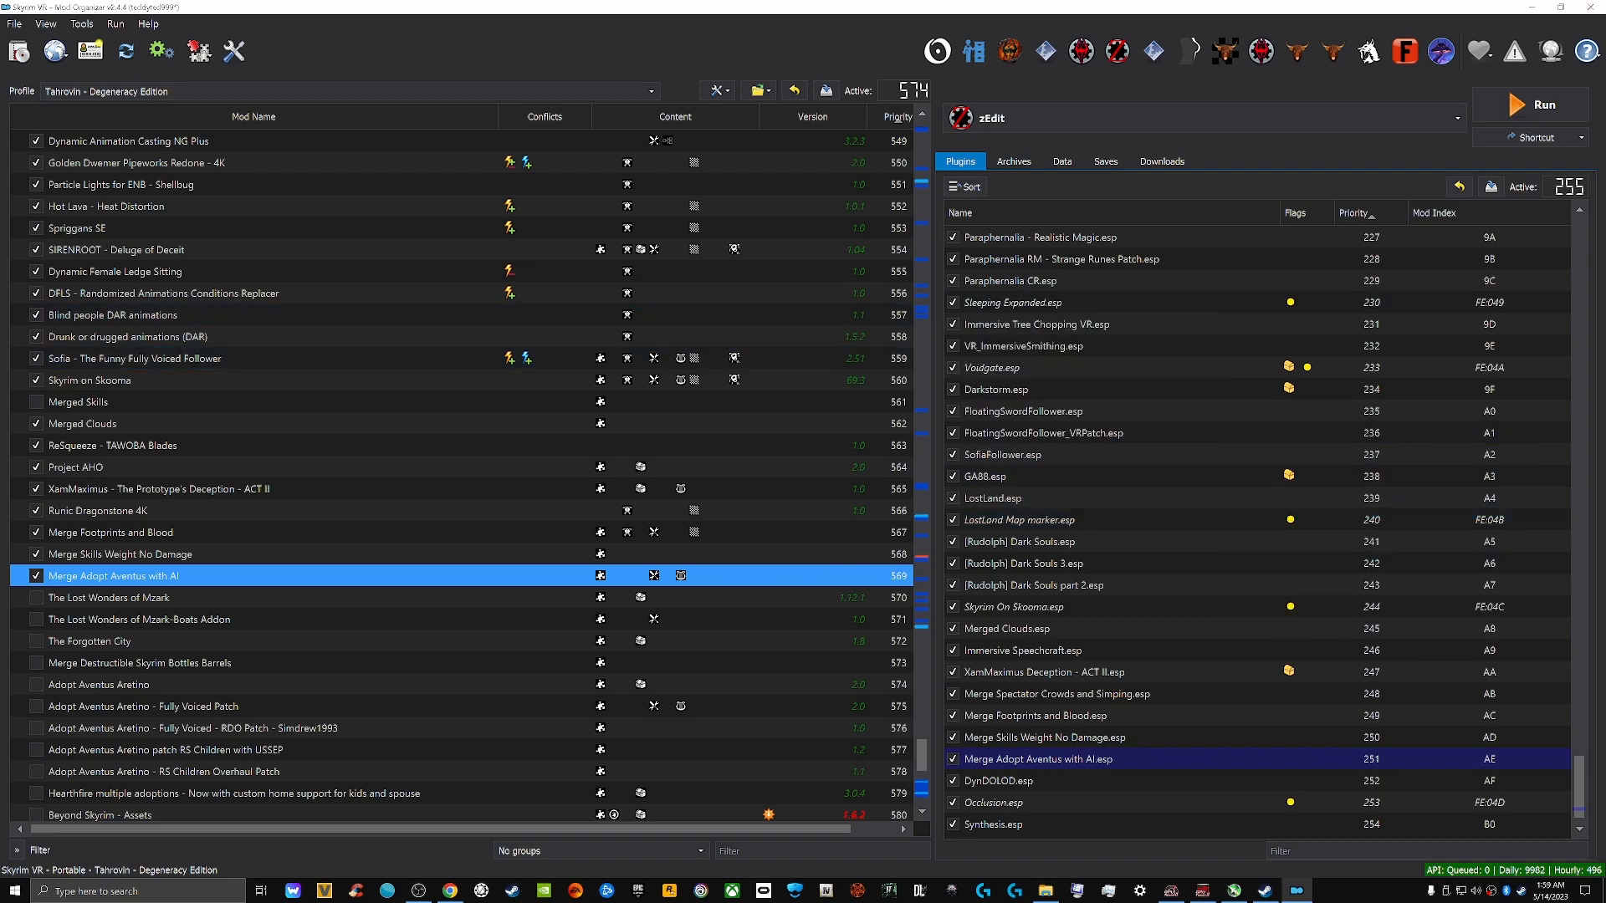
Close the TAHROVIN VR SKYRIM folder and Mod Organizer, and shift the Steam window slightly aside on the desktop
{"action": "left_click", "coordinate": [1561, 6]}
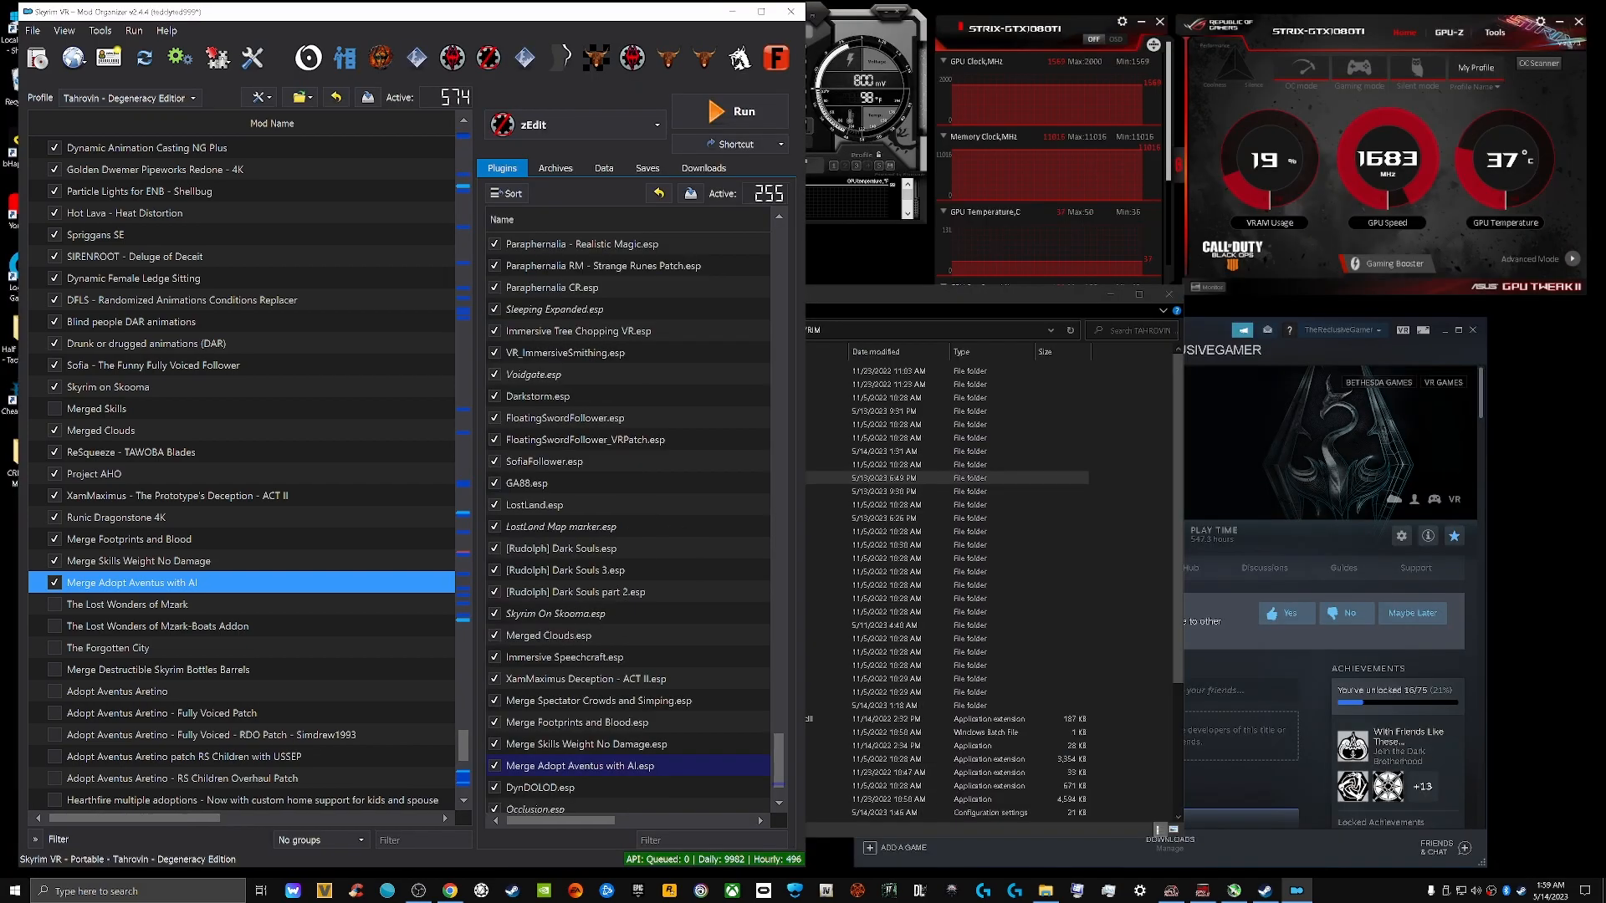
{"action": "left_click", "coordinate": [1170, 294]}
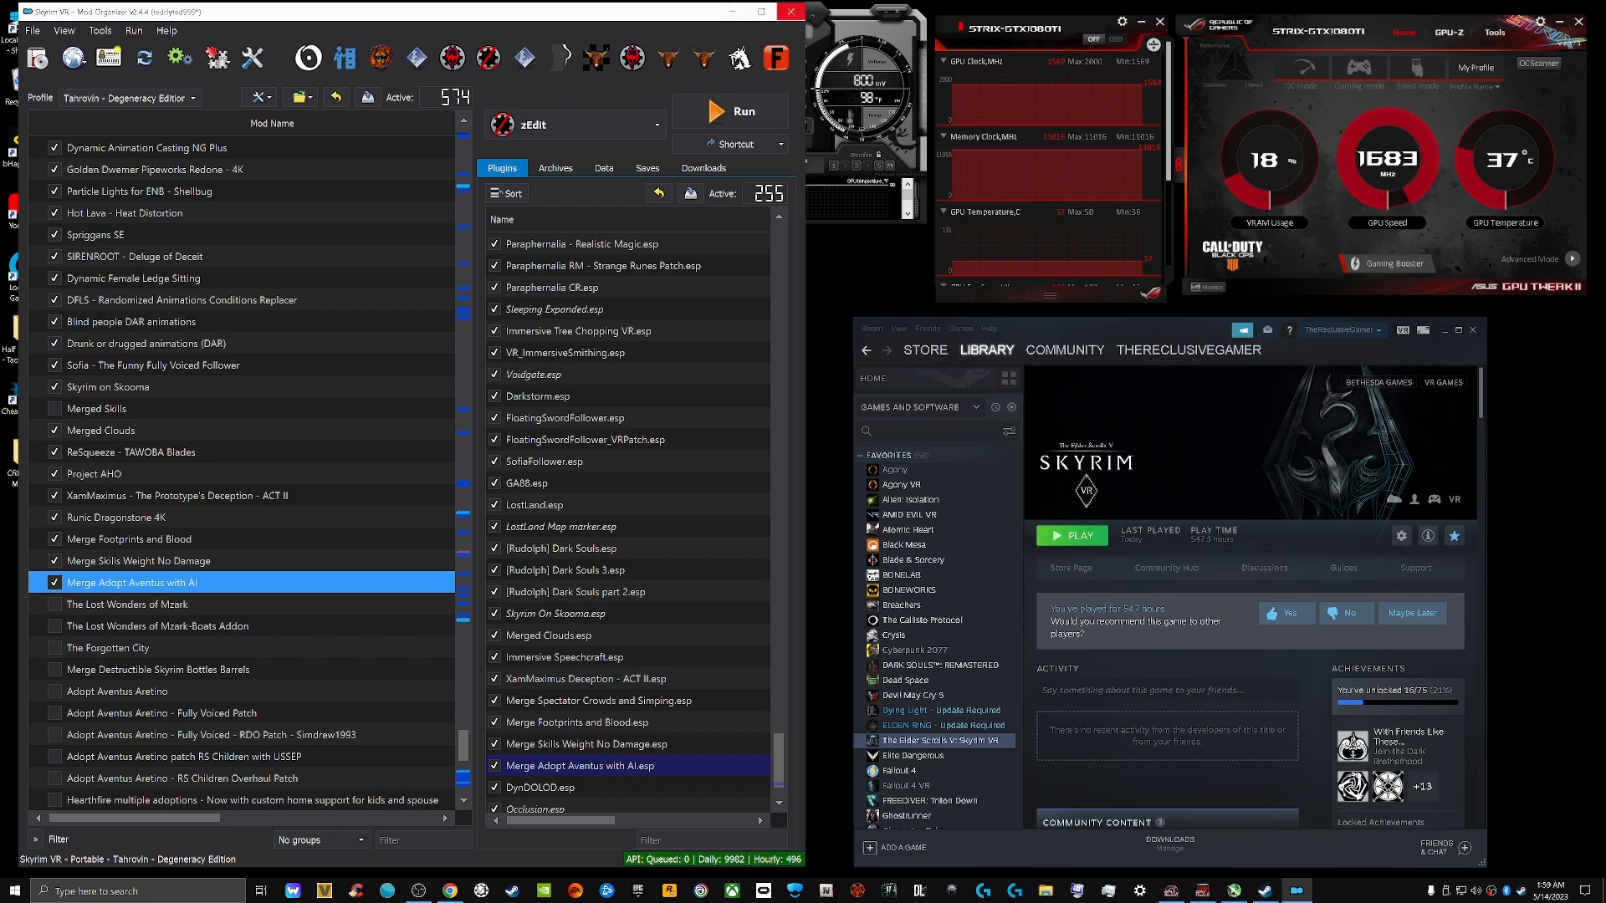
{"action": "left_click", "coordinate": [790, 11]}
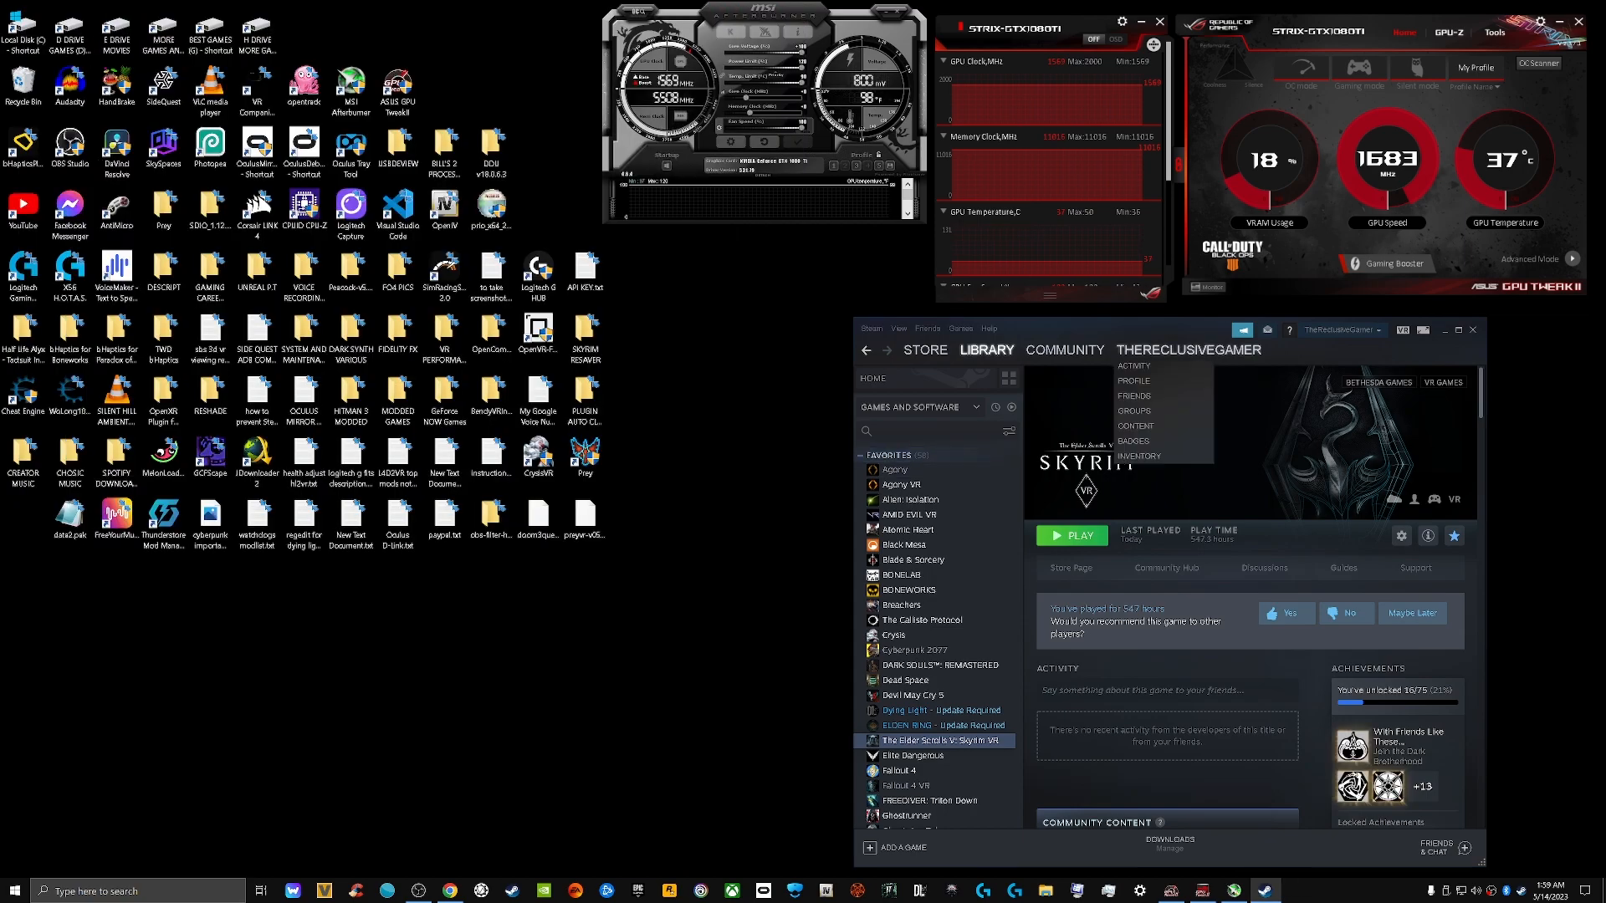
{"action": "left_click_drag", "start_coordinate": [1183, 327], "coordinate": [1285, 332]}
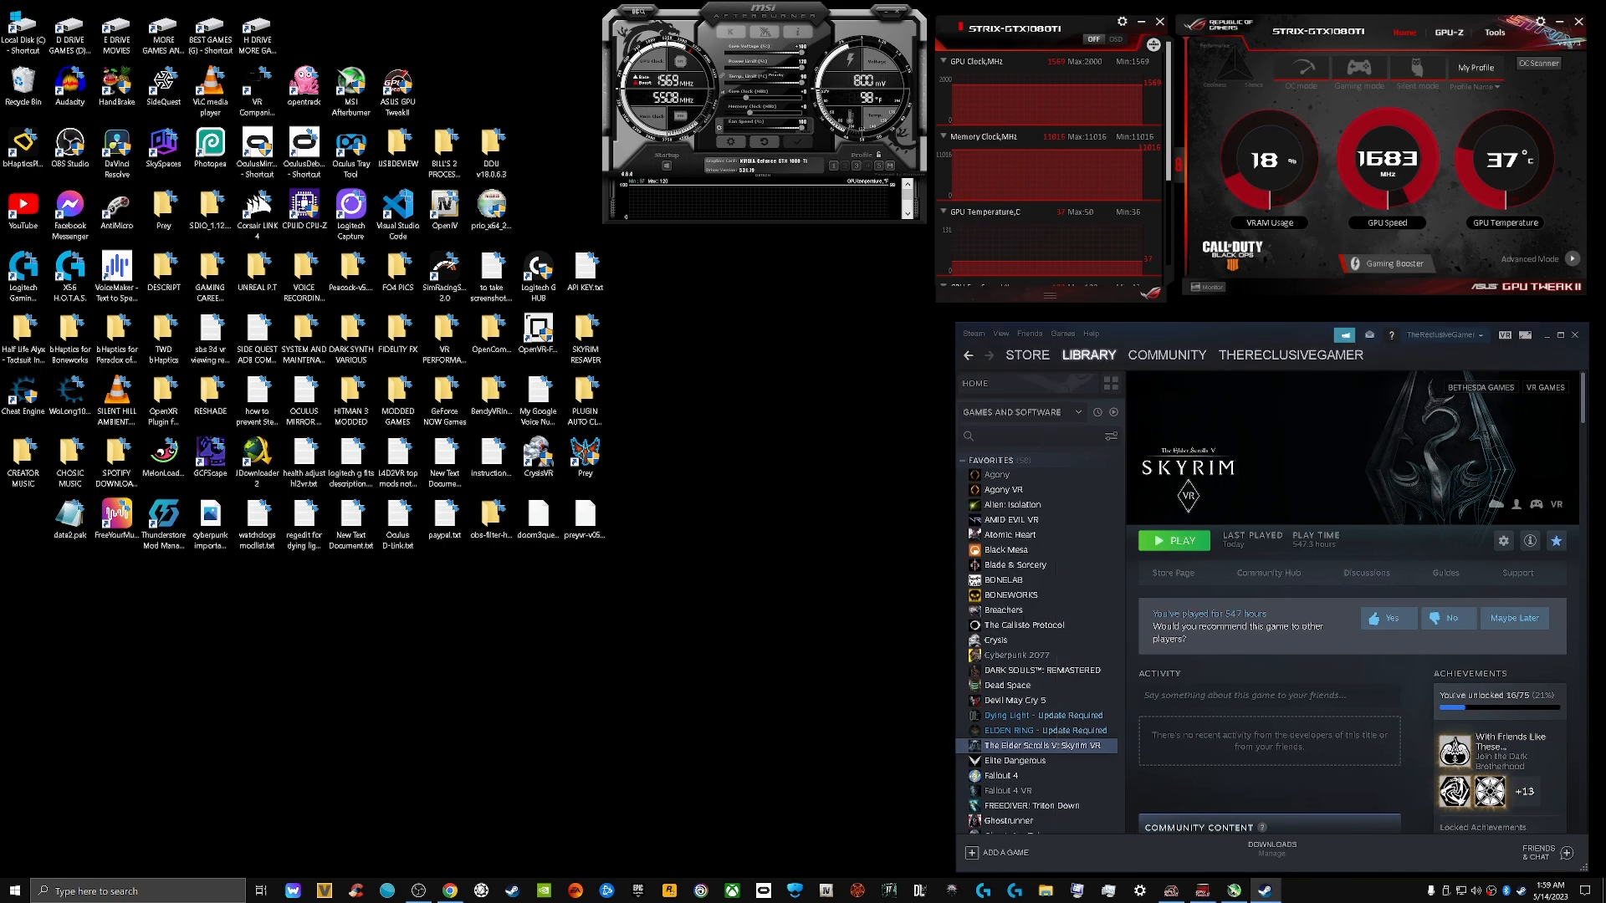